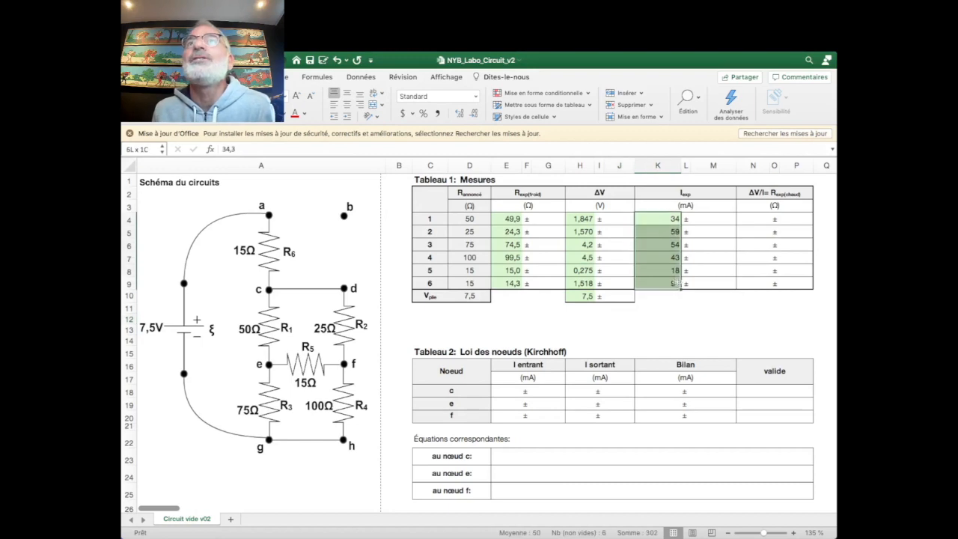
Show the experimental current values in K4:K9 with one decimal place
{"action": "left_click", "coordinate": [459, 113]}
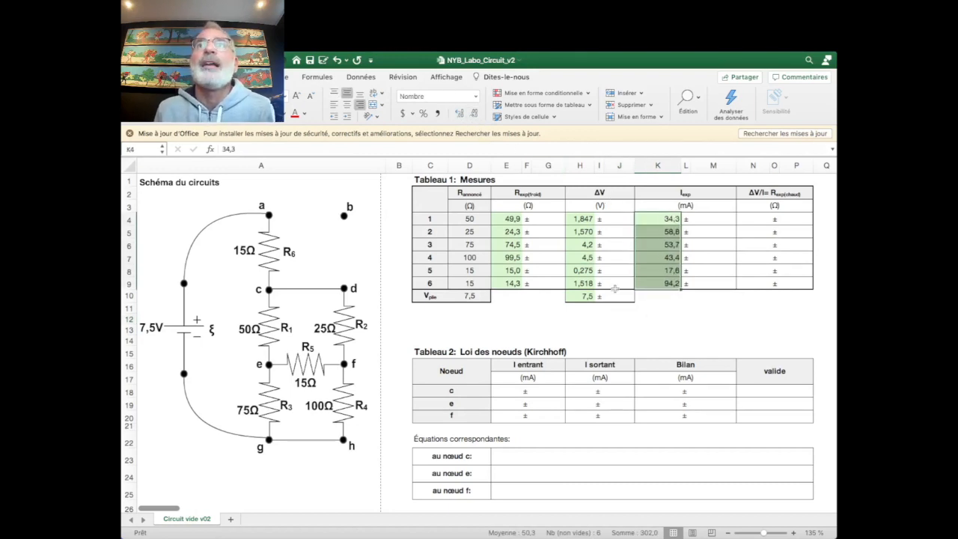
{"action": "left_click", "coordinate": [657, 318]}
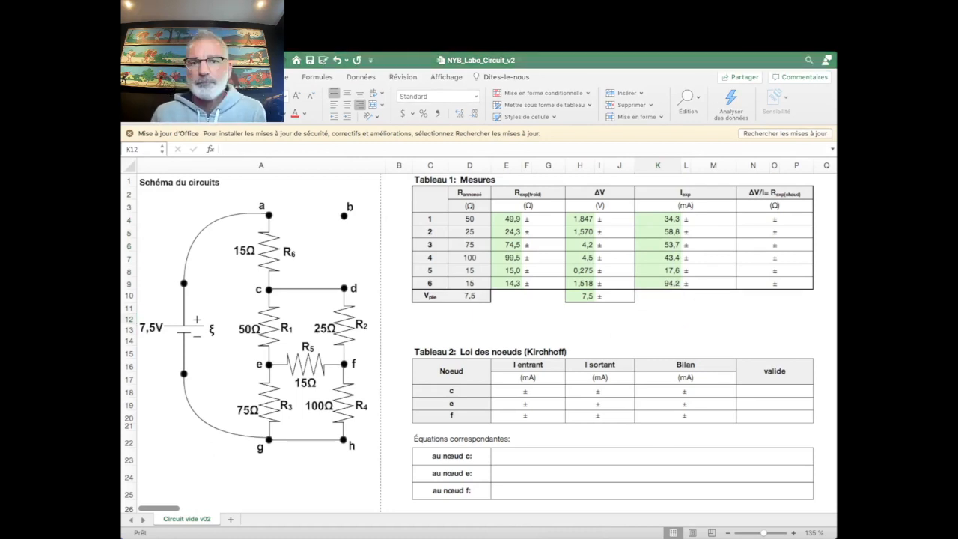
Enter the formula =0,4+0,8/100*E4 in G4 as the uncertainty of the first cold resistance
{"action": "left_click", "coordinate": [531, 220]}
{"action": "left_click_drag", "start_coordinate": [548, 218], "coordinate": [555, 282]}
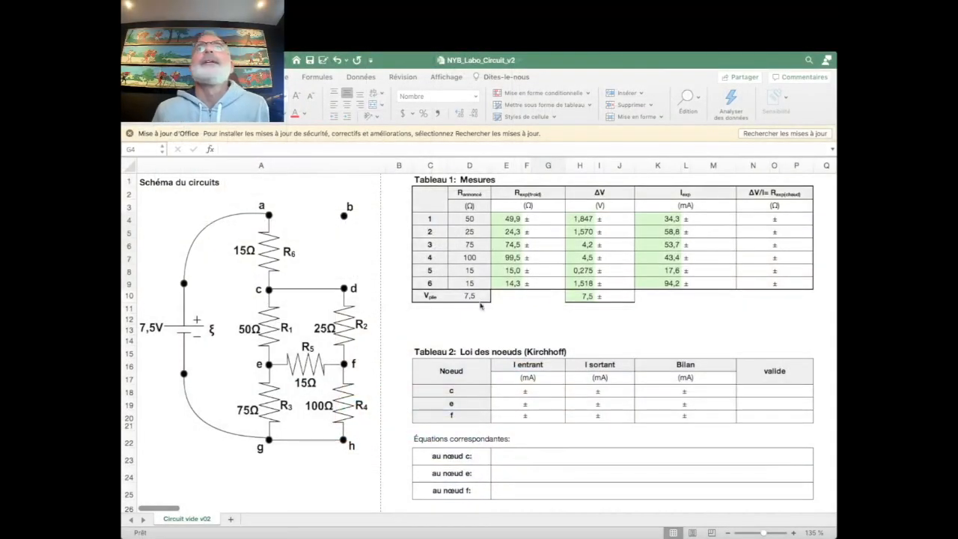
{"action": "left_click_drag", "start_coordinate": [553, 217], "coordinate": [550, 285]}
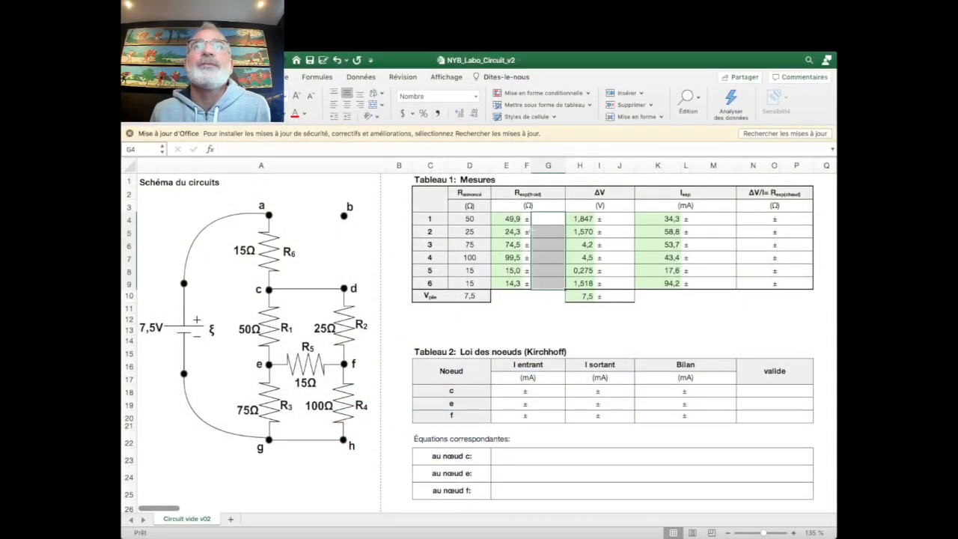
{"action": "type", "text": "="}
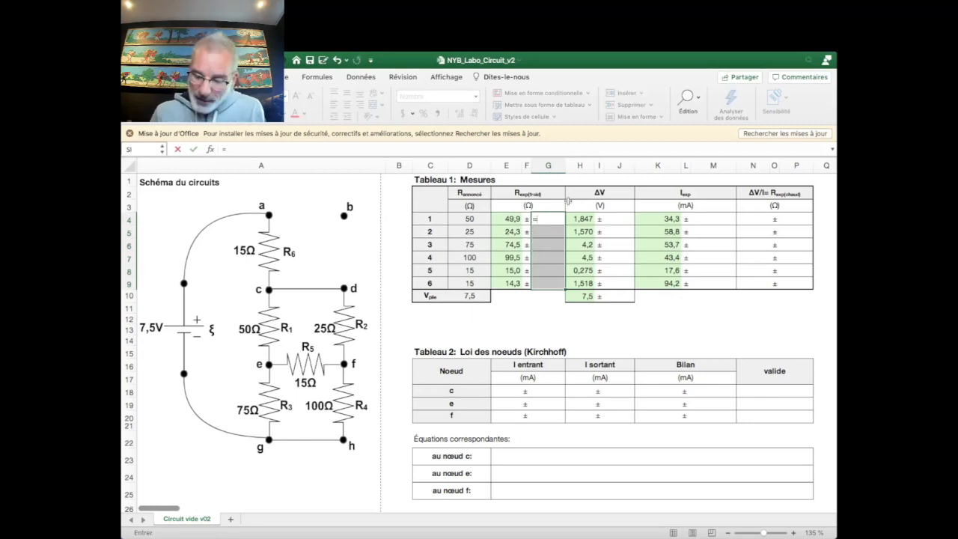
{"action": "type", "text": "0,"}
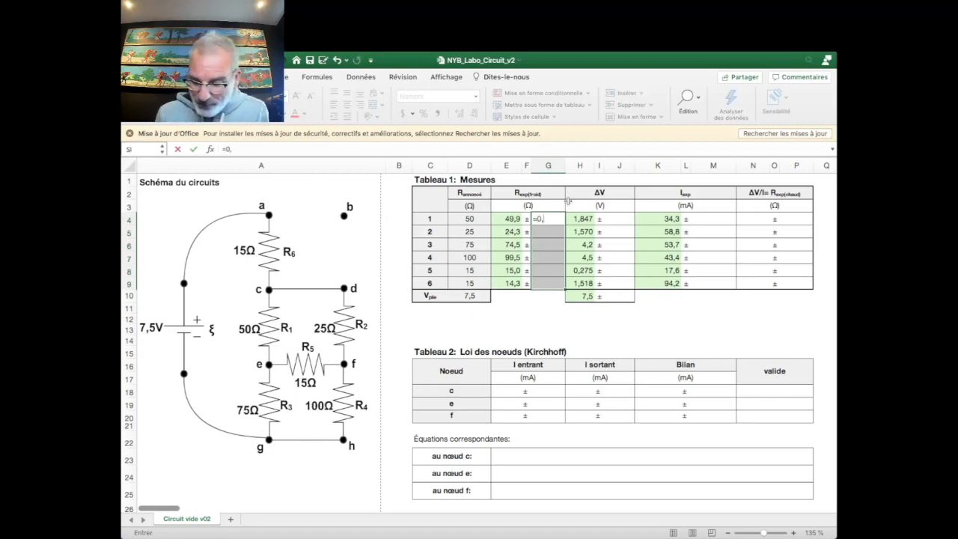
{"action": "type", "text": "4"}
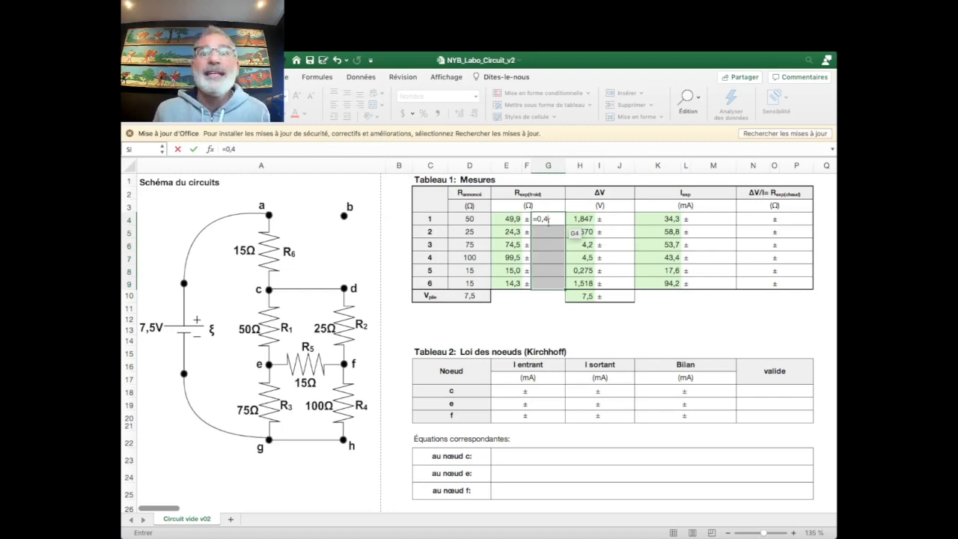
{"action": "type", "text": "+0,"}
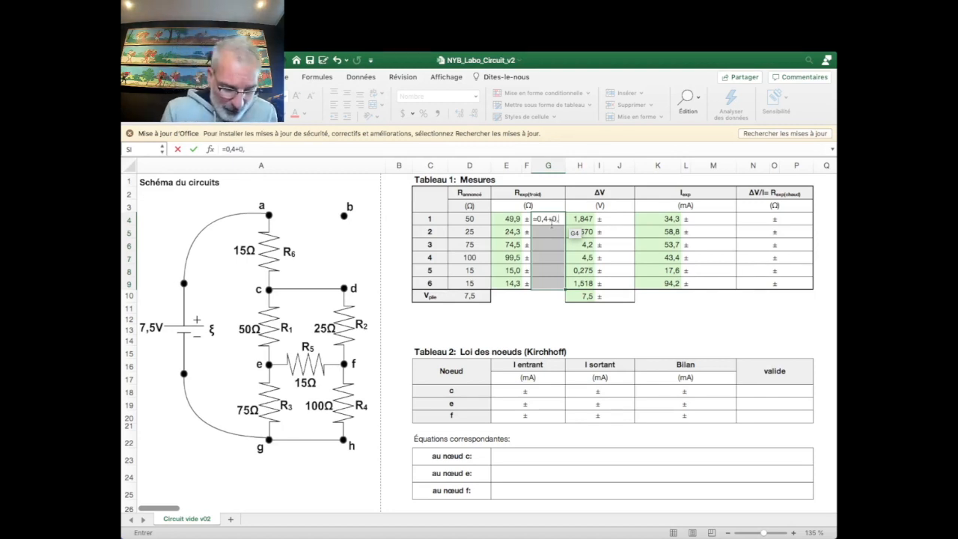
{"action": "type", "text": "8/"}
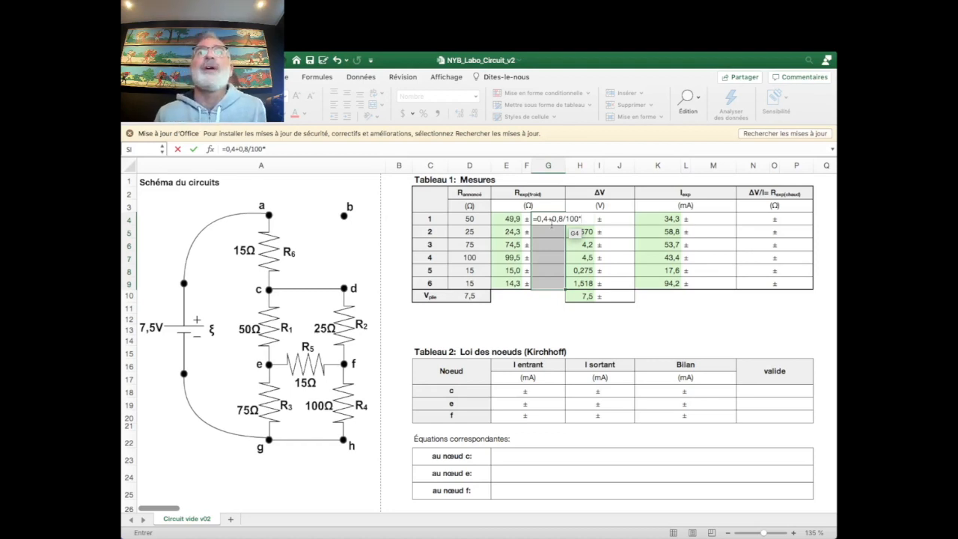
{"action": "type", "text": "100*"}
{"action": "left_click", "coordinate": [503, 218]}
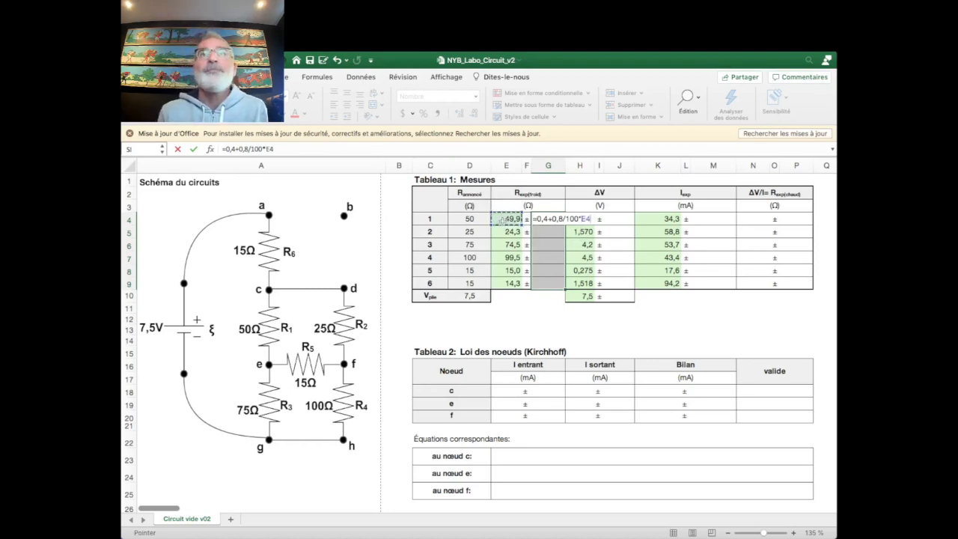
{"action": "key", "text": "Return"}
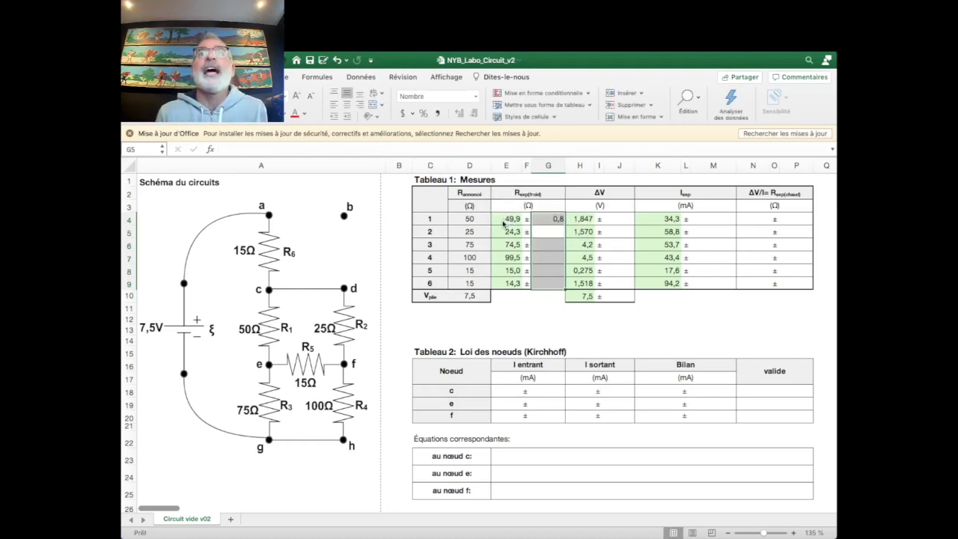
Copy the resistance uncertainty formula from G4 down to G9 and check the formula in G9
{"action": "left_click", "coordinate": [555, 222]}
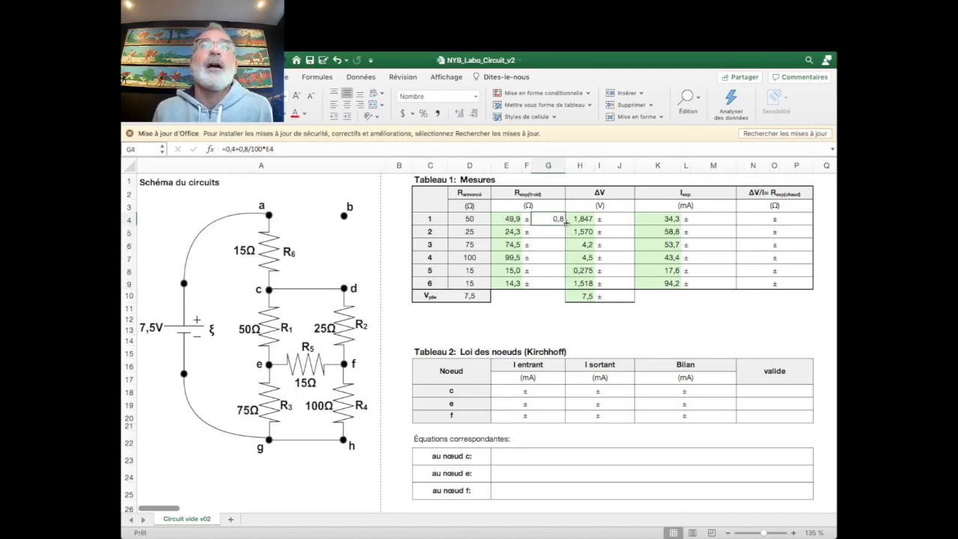
{"action": "left_click_drag", "start_coordinate": [566, 224], "coordinate": [565, 289]}
{"action": "left_click", "coordinate": [553, 333]}
{"action": "left_click", "coordinate": [551, 284]}
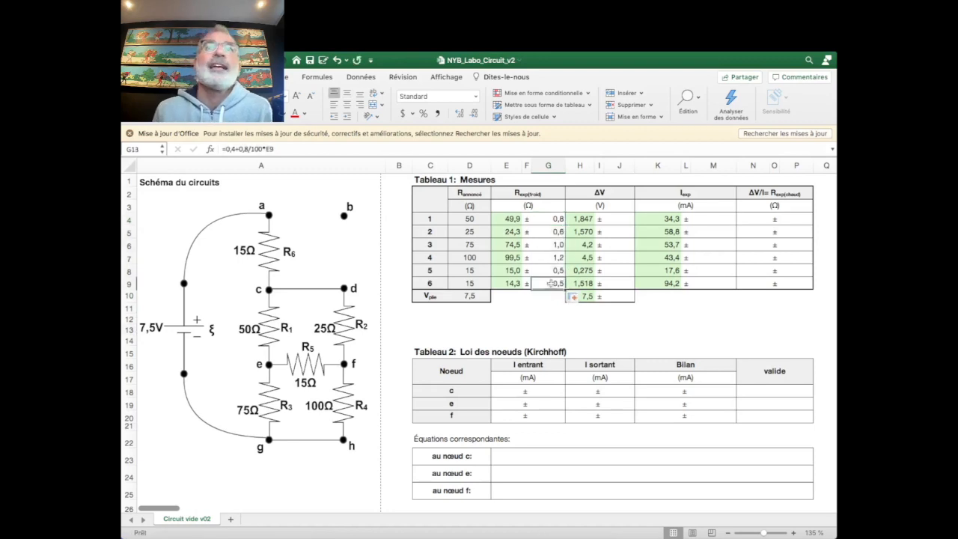
{"action": "double_click", "coordinate": [229, 149]}
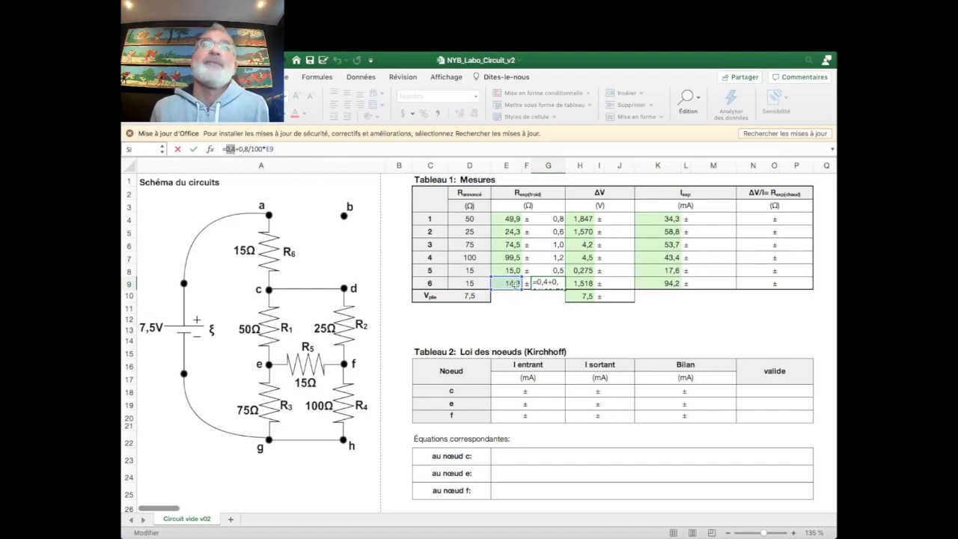
{"action": "key", "text": "Return"}
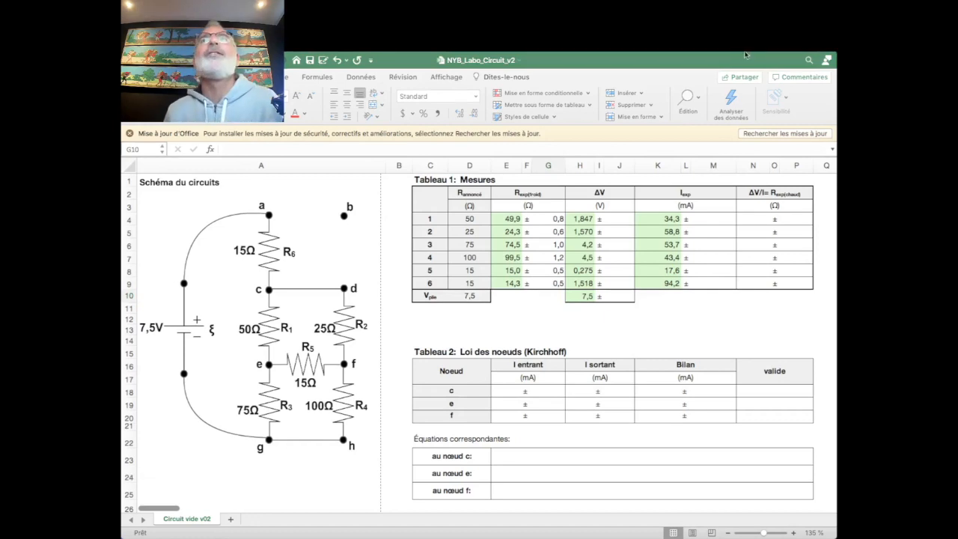
Enter the formula =0,002+0,5/100*H4 in J4 as the uncertainty of the first voltage
{"action": "left_click", "coordinate": [625, 223]}
{"action": "left_click", "coordinate": [615, 273]}
{"action": "left_click_drag", "start_coordinate": [613, 283], "coordinate": [597, 217]}
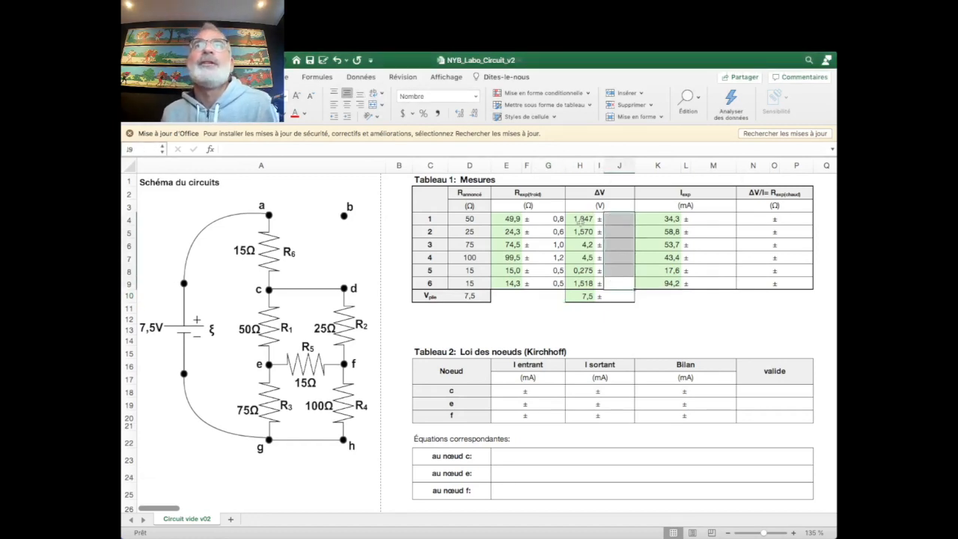
{"action": "left_click", "coordinate": [598, 297]}
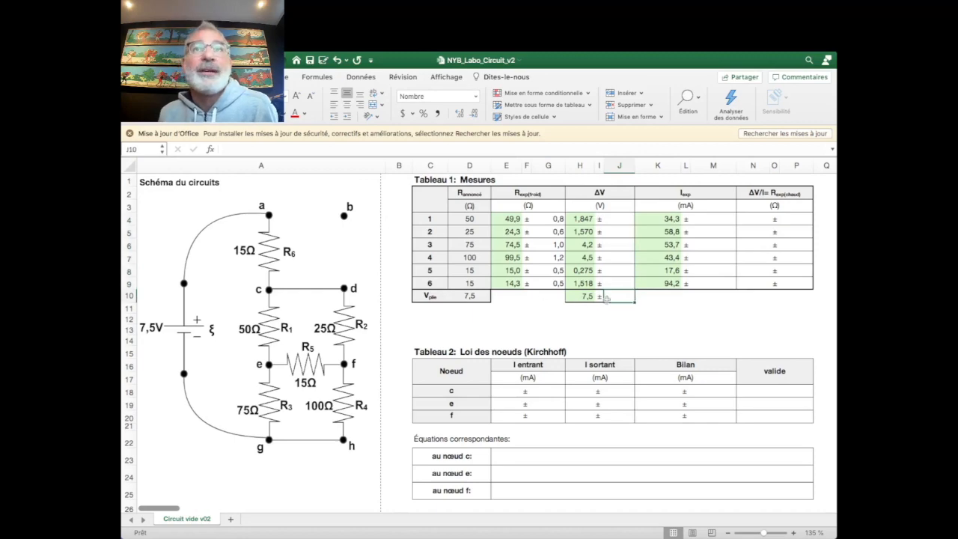
{"action": "left_click", "coordinate": [618, 223]}
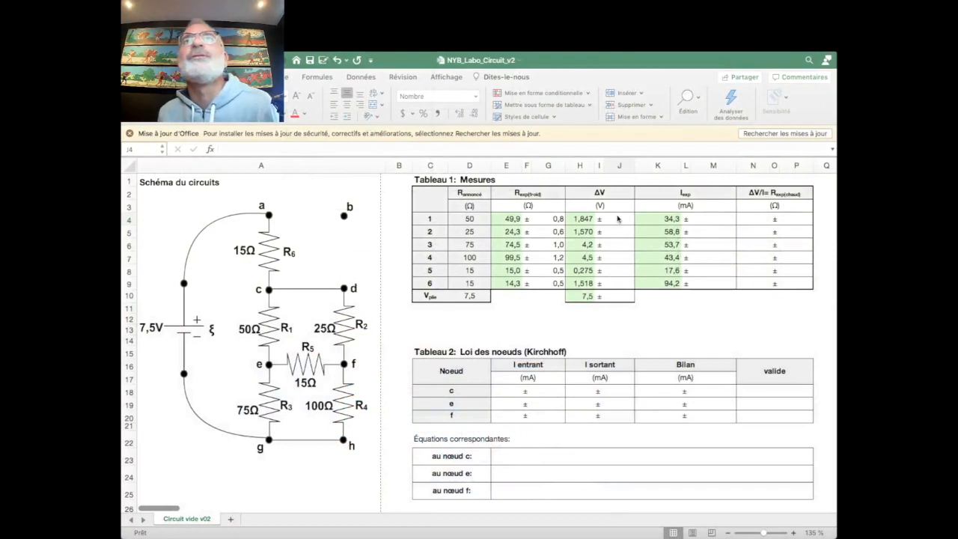
{"action": "left_click", "coordinate": [618, 219]}
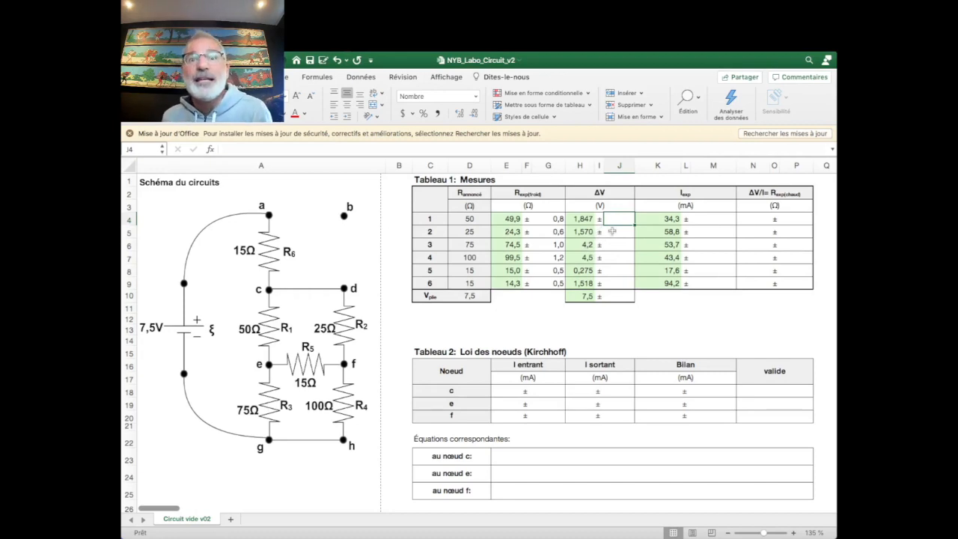
{"action": "double_click", "coordinate": [614, 218]}
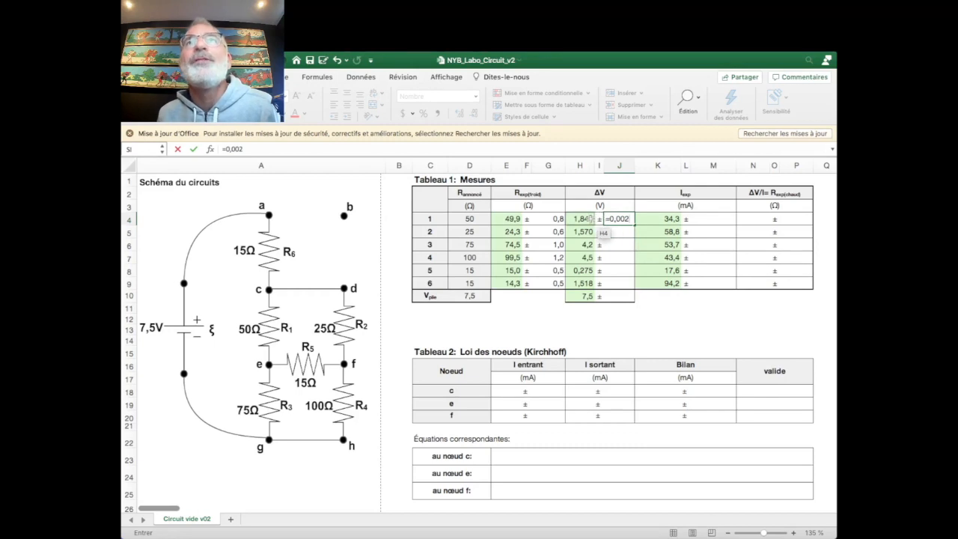
{"action": "type", "text": "+0,5/100*"}
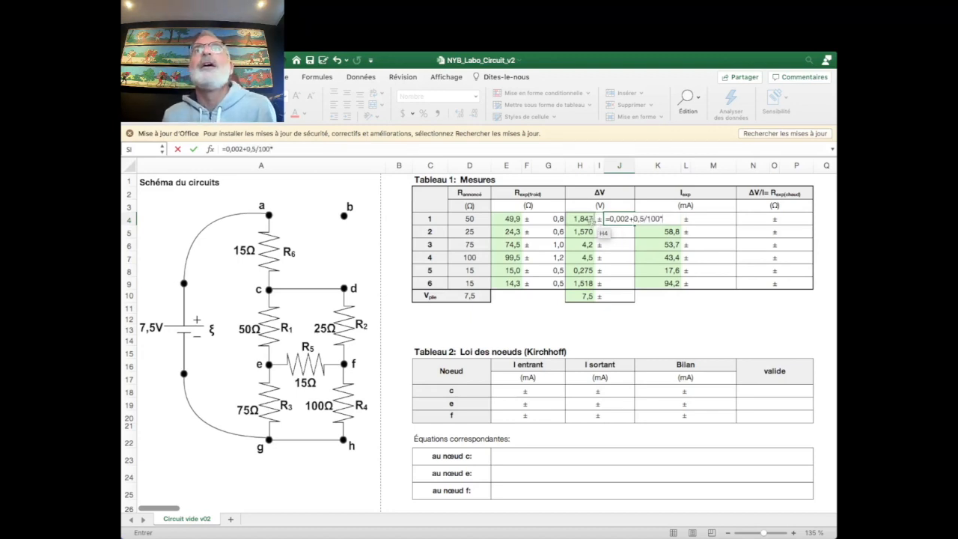
{"action": "left_click", "coordinate": [584, 219]}
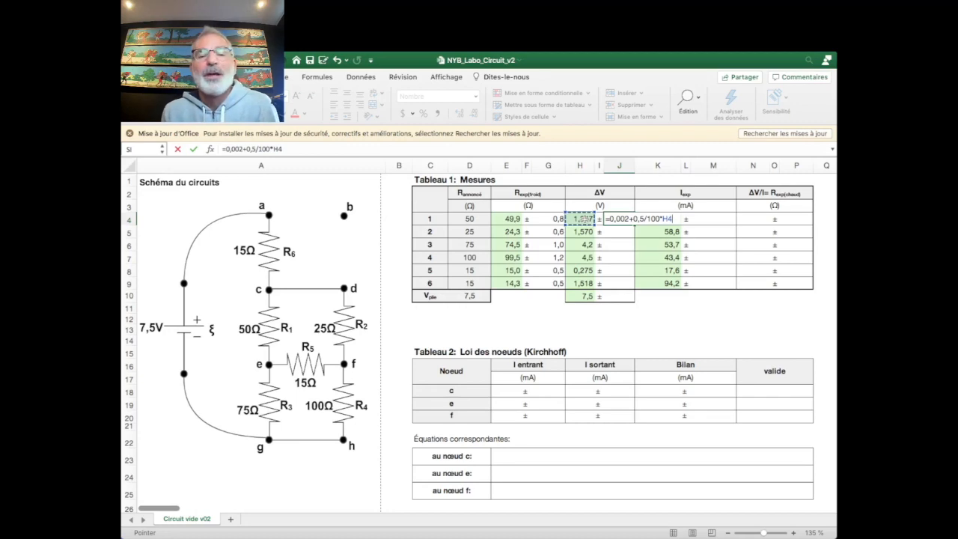
{"action": "key", "text": "Return"}
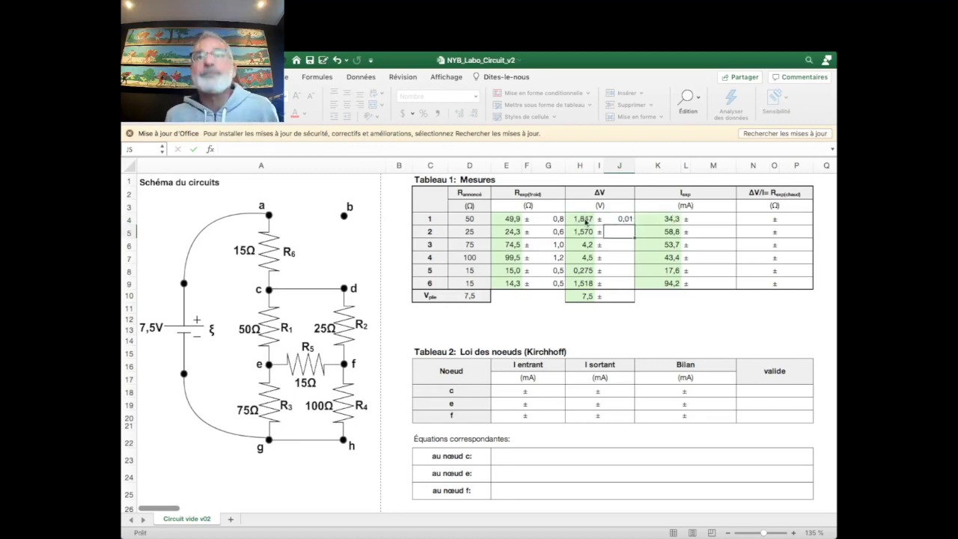
Display the voltage uncertainty in J4 with three decimal places and copy its formula to J5
{"action": "left_click", "coordinate": [624, 219]}
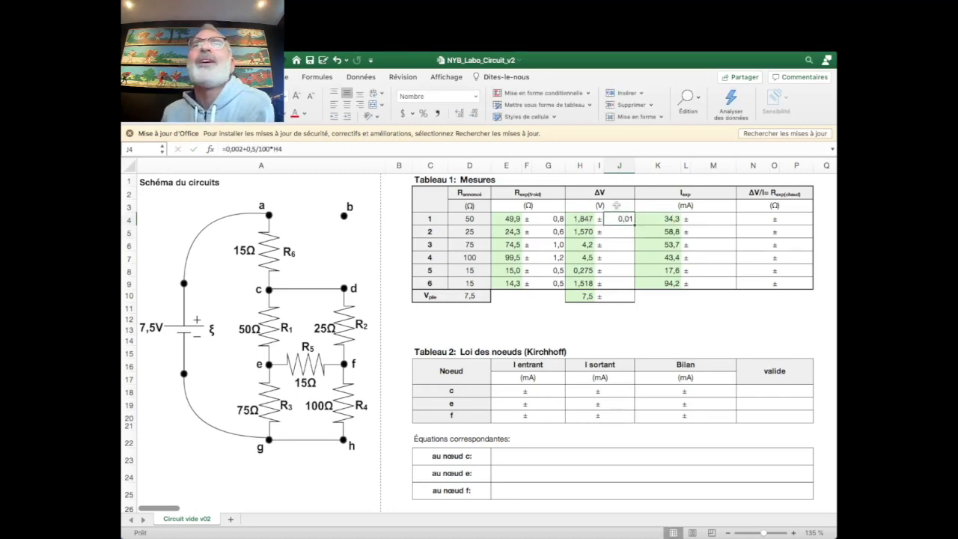
{"action": "left_click", "coordinate": [460, 113]}
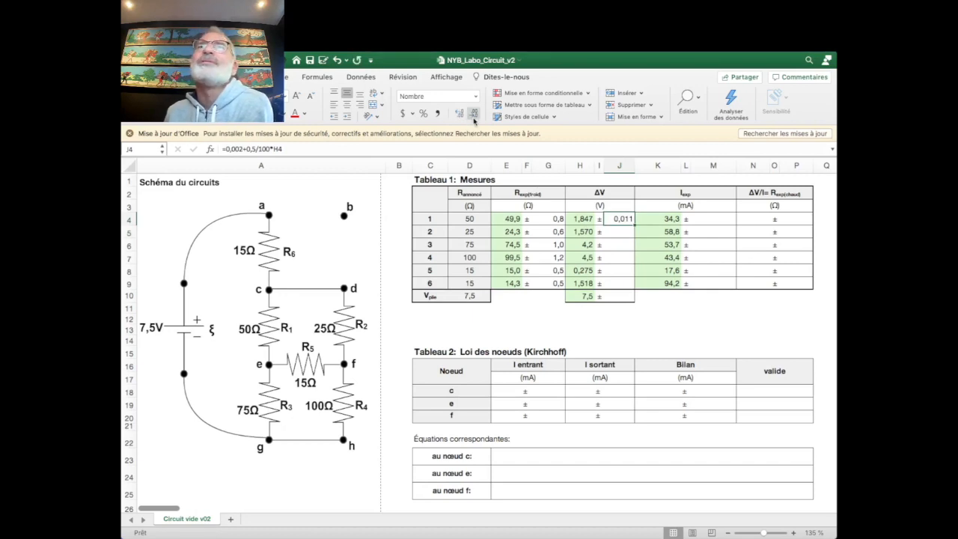
{"action": "left_click", "coordinate": [473, 118]}
{"action": "left_click", "coordinate": [460, 117]}
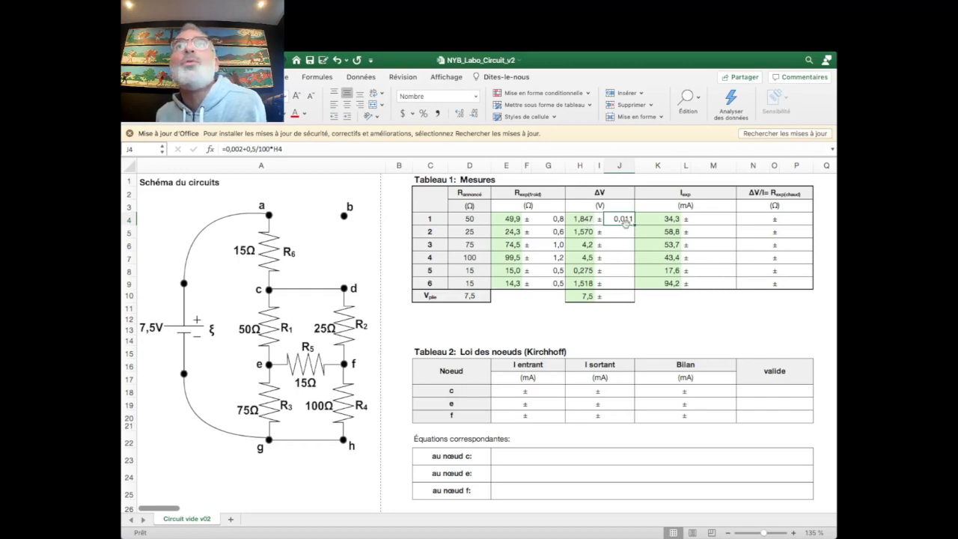
{"action": "left_click", "coordinate": [460, 113]}
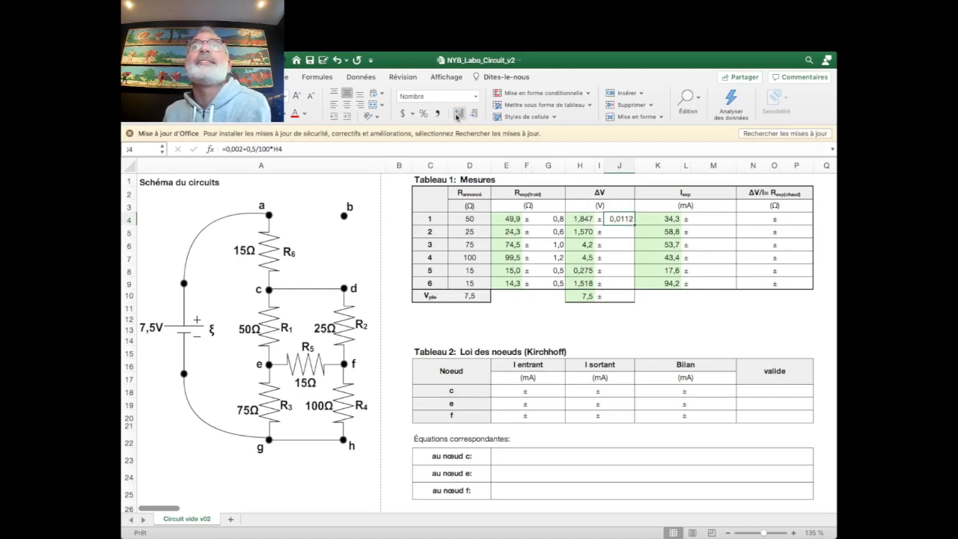
{"action": "left_click", "coordinate": [474, 113]}
{"action": "left_click", "coordinate": [474, 113]}
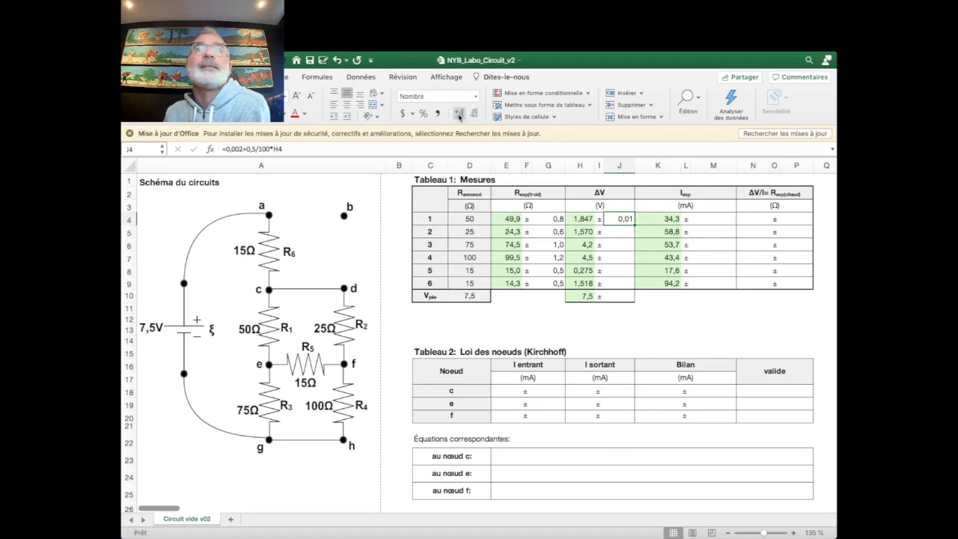
{"action": "left_click", "coordinate": [460, 113]}
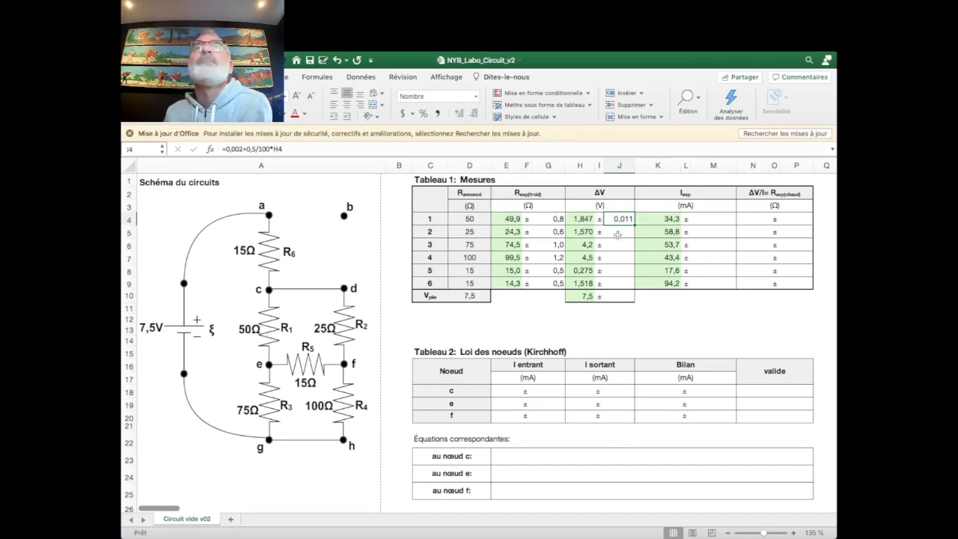
{"action": "left_click_drag", "start_coordinate": [634, 226], "coordinate": [631, 238]}
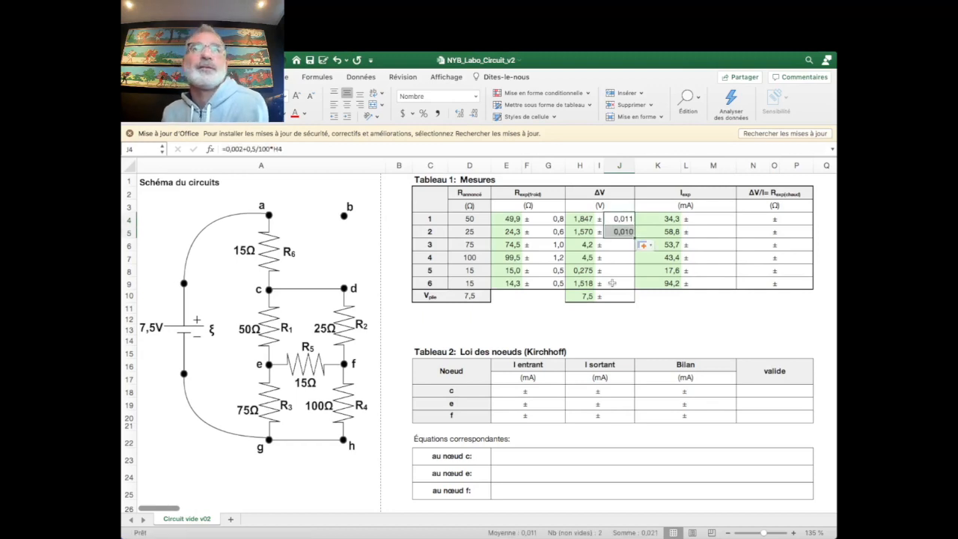
Try extending the voltage uncertainty formula from J5 to J6, and clear J6 again
{"action": "left_click", "coordinate": [632, 233]}
{"action": "left_click_drag", "start_coordinate": [633, 238], "coordinate": [627, 247]}
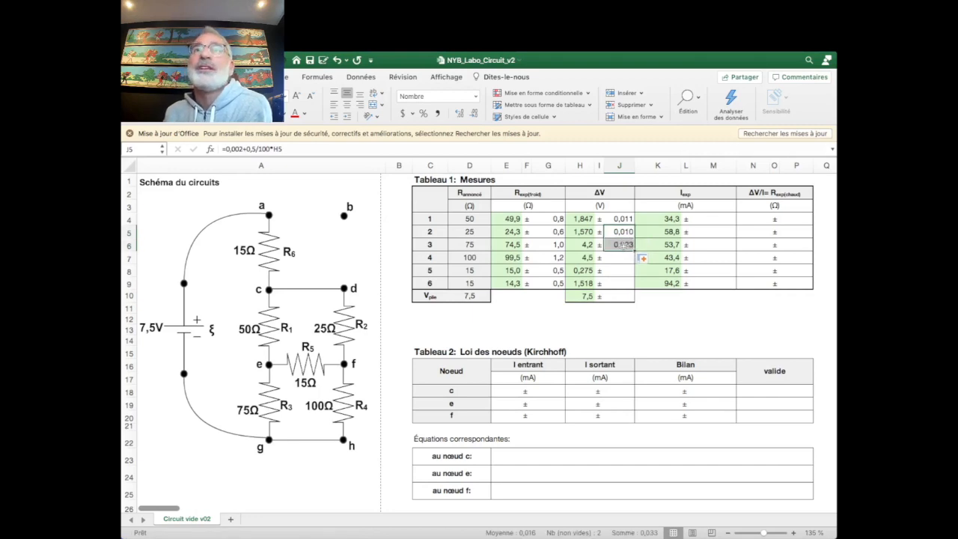
{"action": "left_click", "coordinate": [588, 245]}
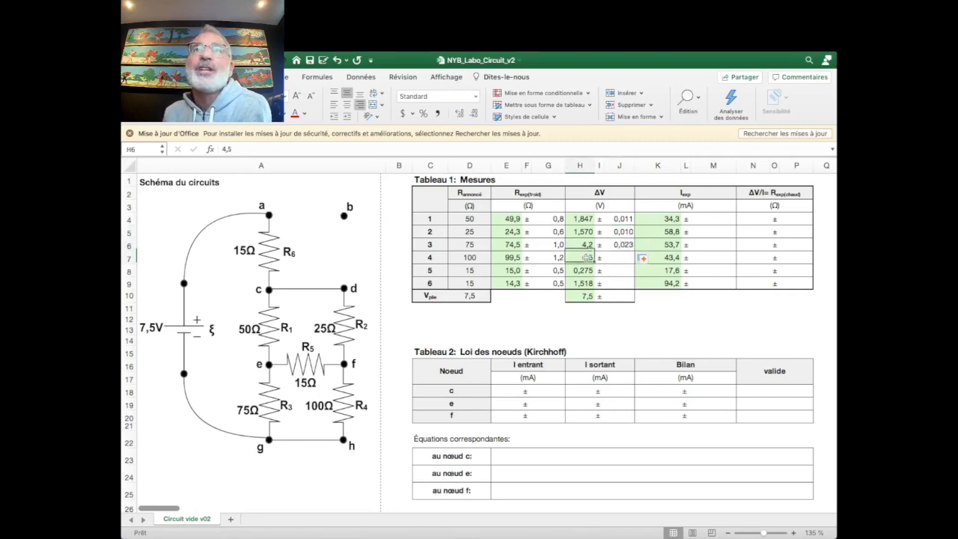
{"action": "left_click", "coordinate": [614, 245]}
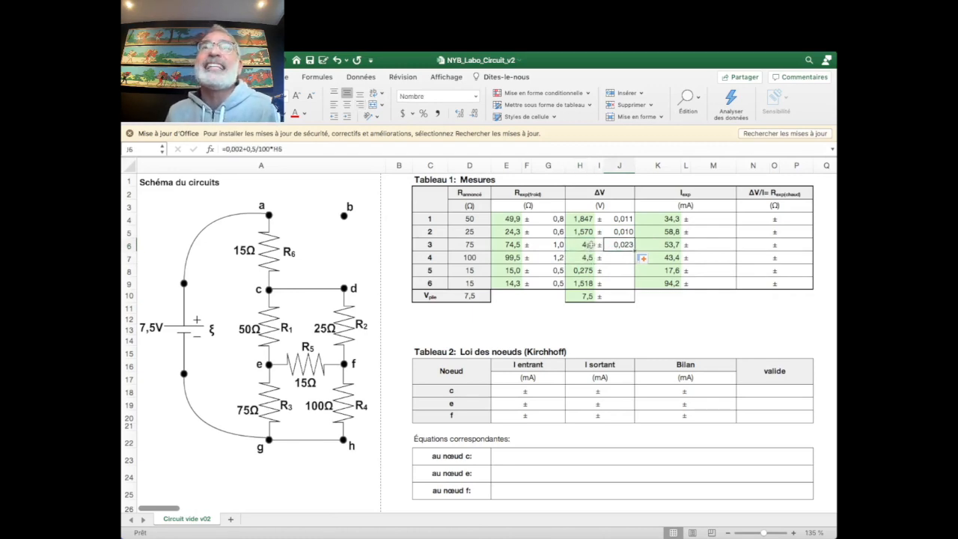
{"action": "key", "text": "Delete"}
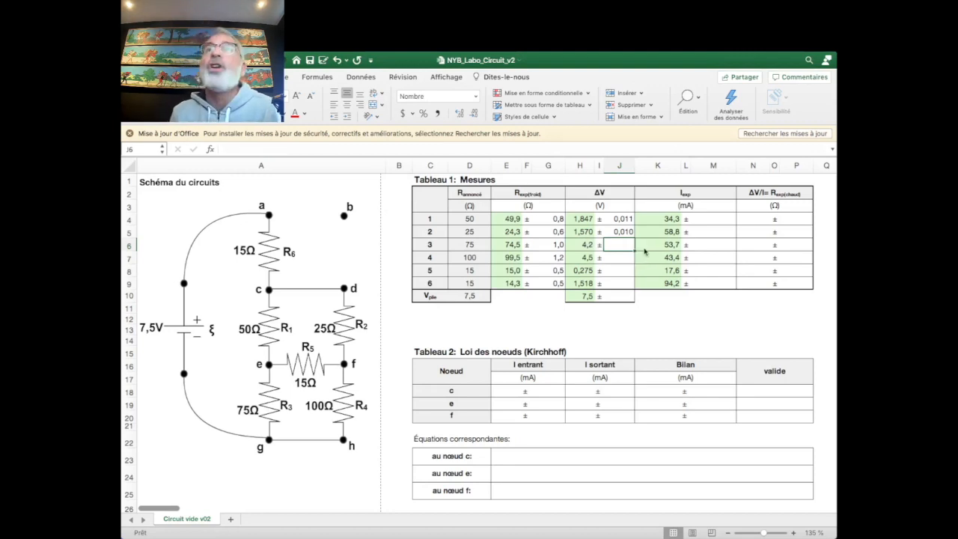
Enter the formula =0,2+0,5/100*H6 in J6 as the uncertainty of the third voltage
{"action": "type", "text": "=,2+,5"}
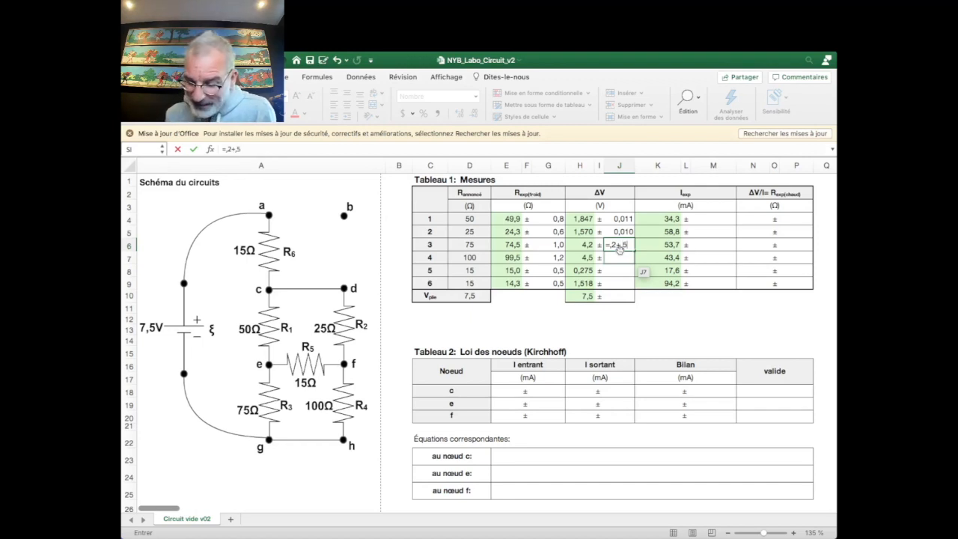
{"action": "type", "text": "/100"}
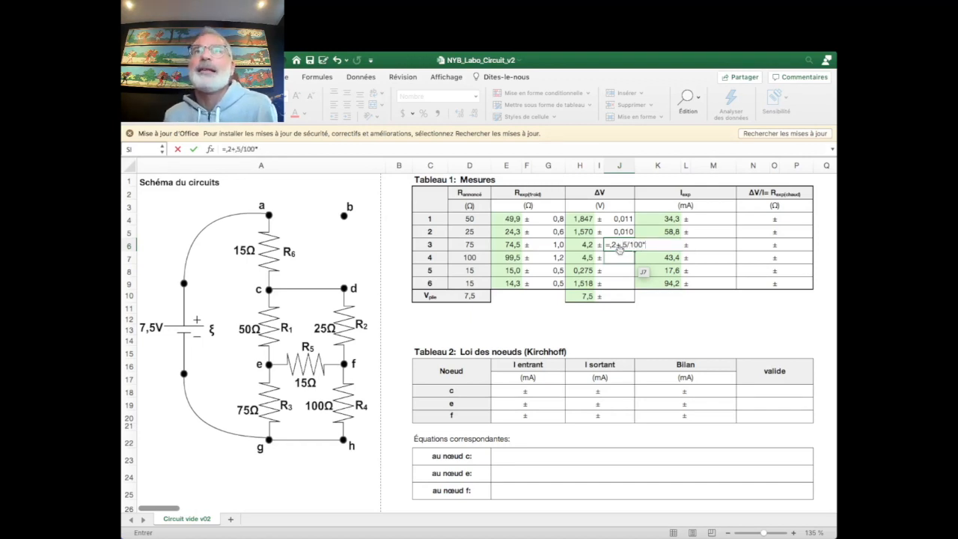
{"action": "type", "text": "*"}
{"action": "left_click", "coordinate": [578, 245]}
{"action": "key", "text": "Return"}
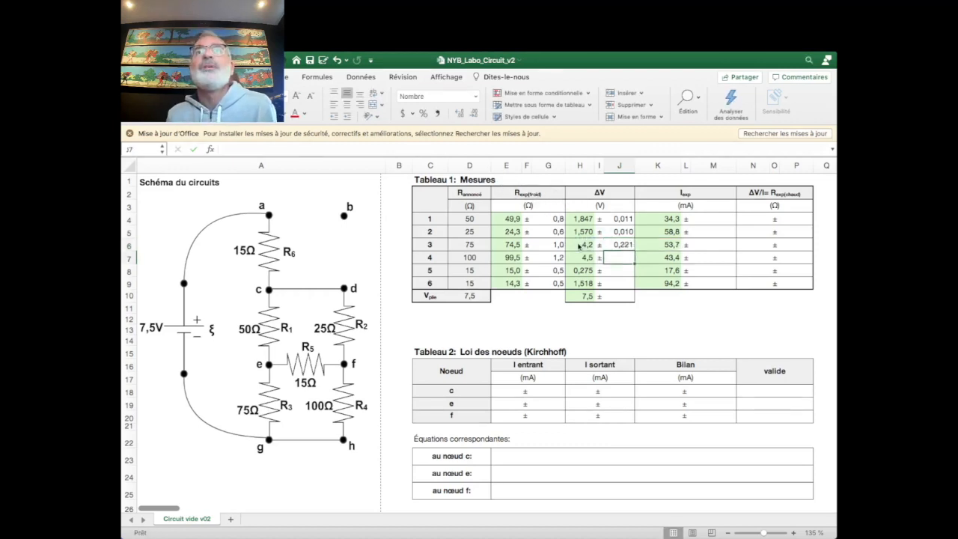
Display the voltage uncertainty in J6 with one decimal place, then copy its formula to J7 and check the copy
{"action": "left_click", "coordinate": [620, 245]}
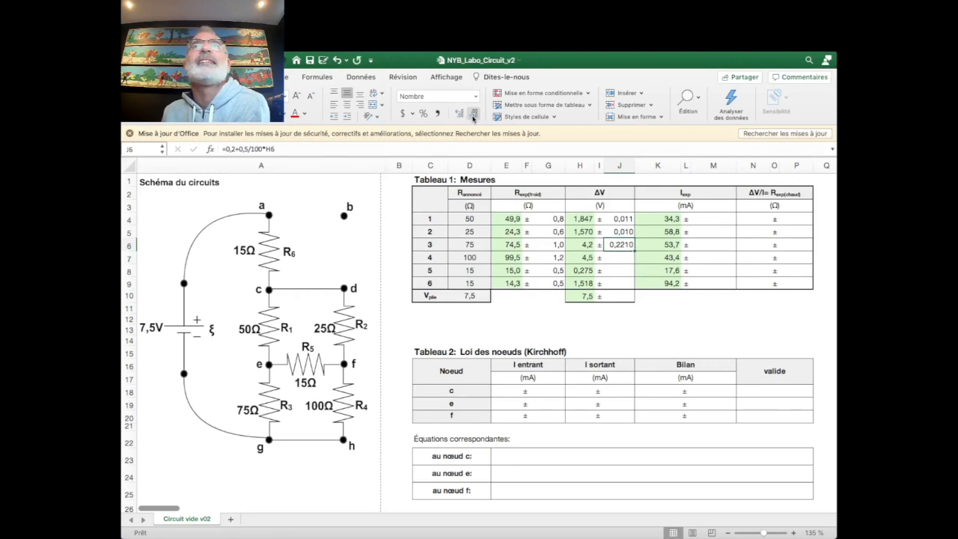
{"action": "left_click", "coordinate": [472, 115]}
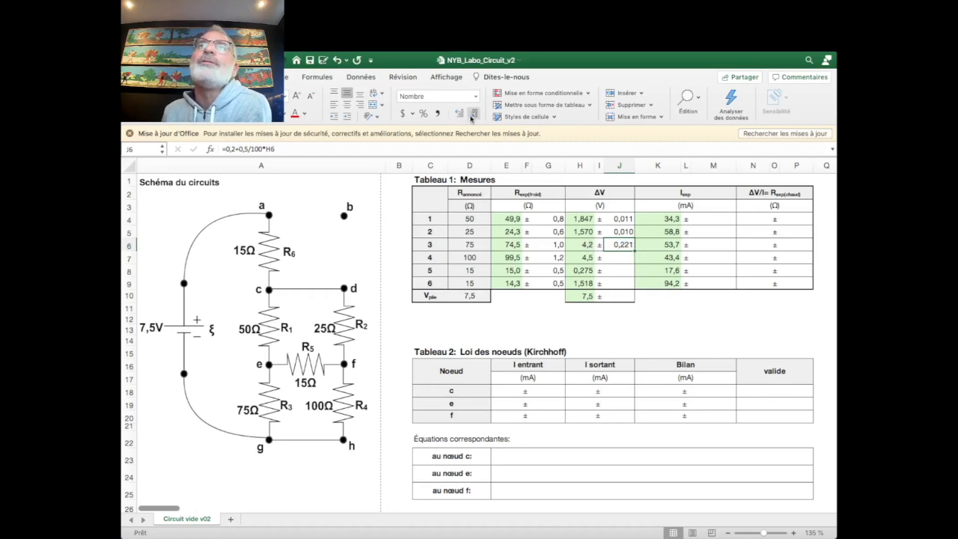
{"action": "left_click", "coordinate": [473, 116]}
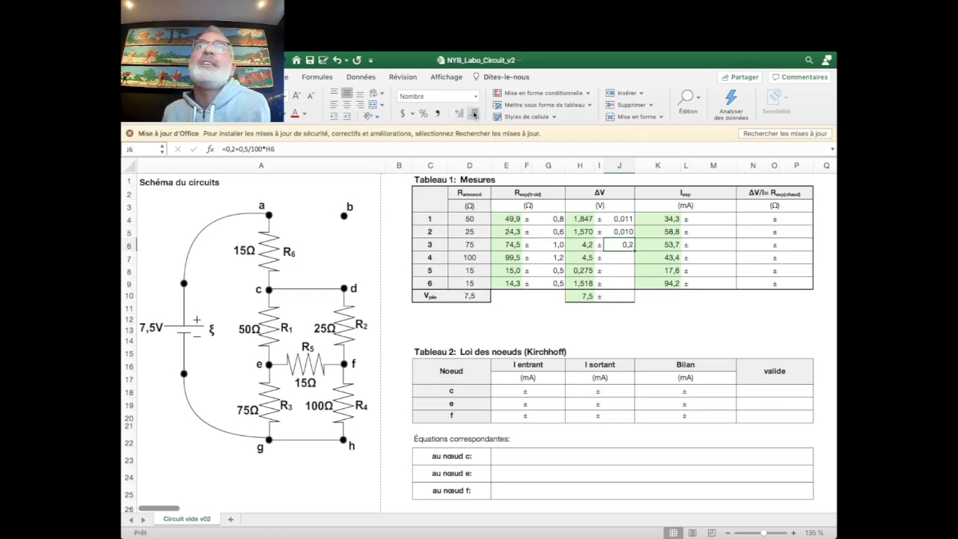
{"action": "left_click", "coordinate": [472, 114]}
{"action": "left_click", "coordinate": [462, 116]}
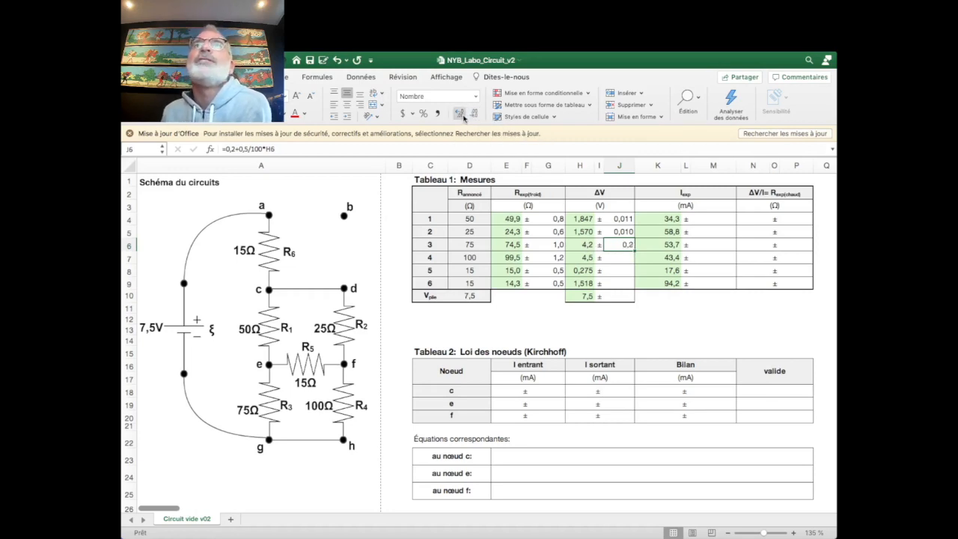
{"action": "left_click", "coordinate": [461, 116]}
{"action": "left_click", "coordinate": [462, 116]}
{"action": "left_click", "coordinate": [462, 116]}
{"action": "left_click", "coordinate": [473, 115]}
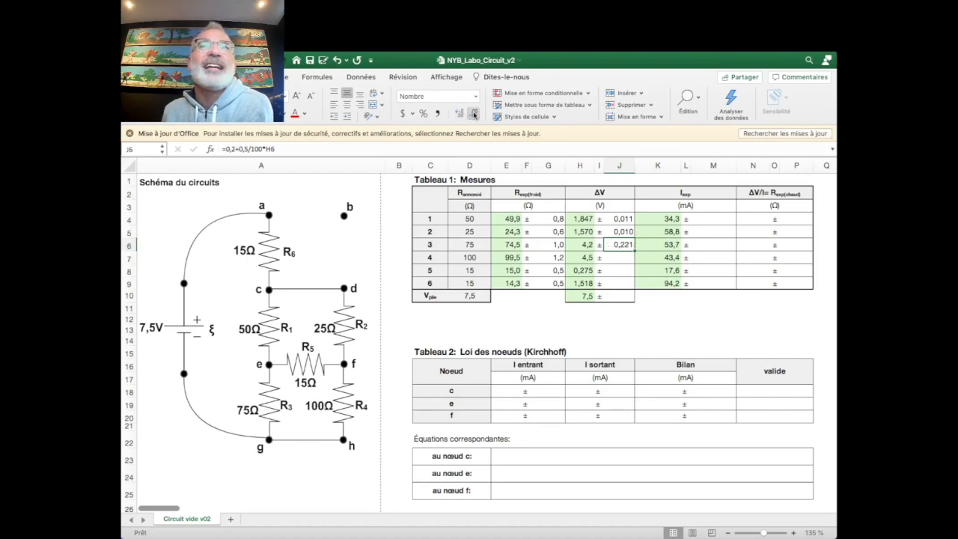
{"action": "left_click", "coordinate": [460, 113]}
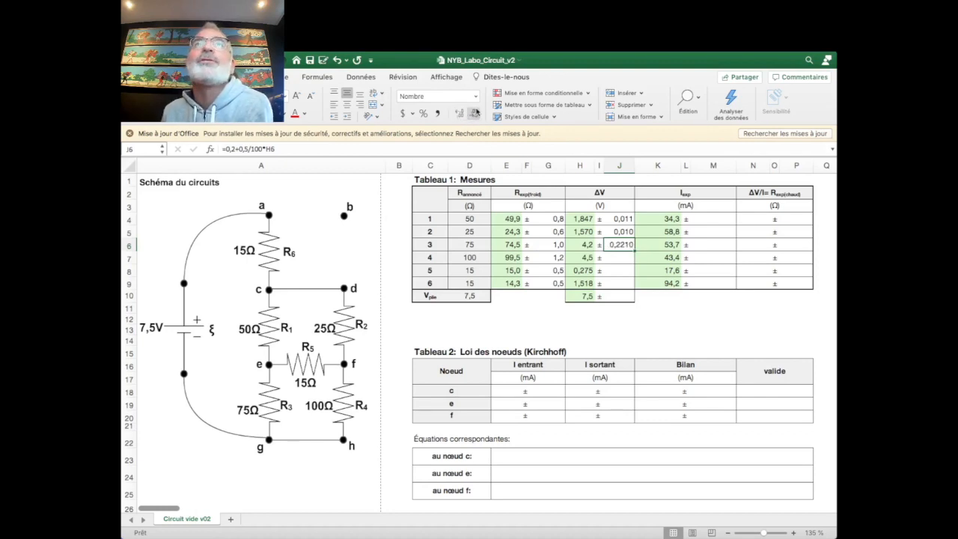
{"action": "left_click", "coordinate": [473, 112]}
{"action": "left_click", "coordinate": [473, 113]}
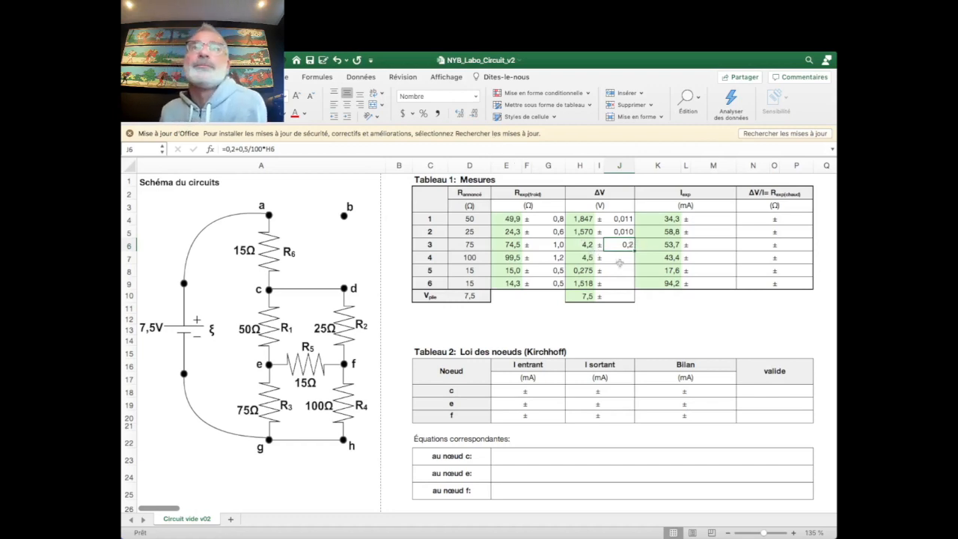
{"action": "left_click_drag", "start_coordinate": [635, 251], "coordinate": [629, 268]}
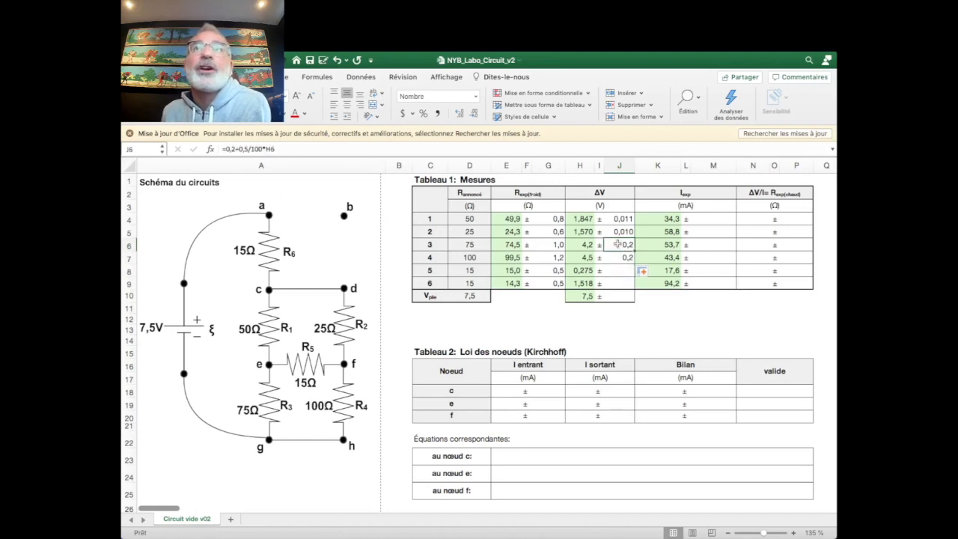
{"action": "left_click", "coordinate": [621, 256]}
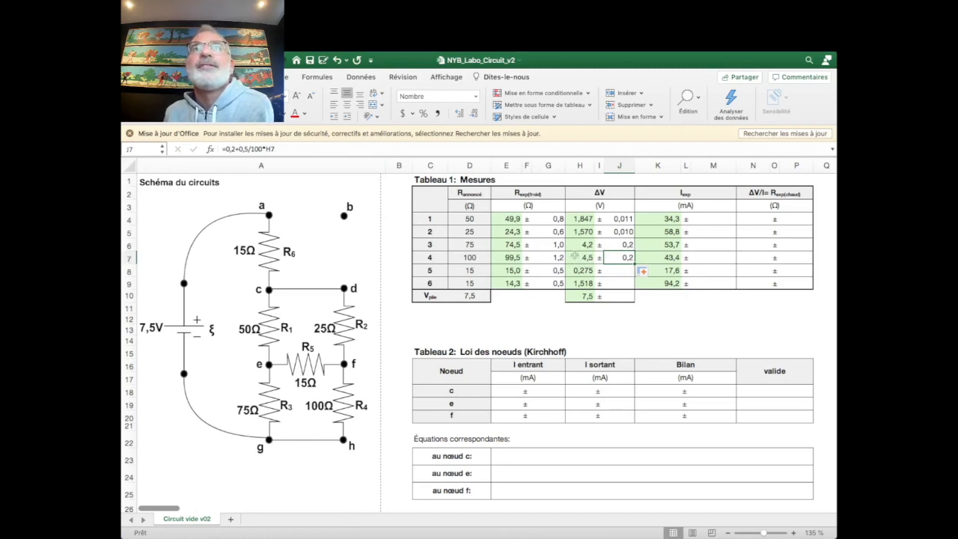
Enter the formula =0,002+0,5/100*H8 in J8 as the fifth voltage's uncertainty and copy it down to J9
{"action": "left_click", "coordinate": [610, 272]}
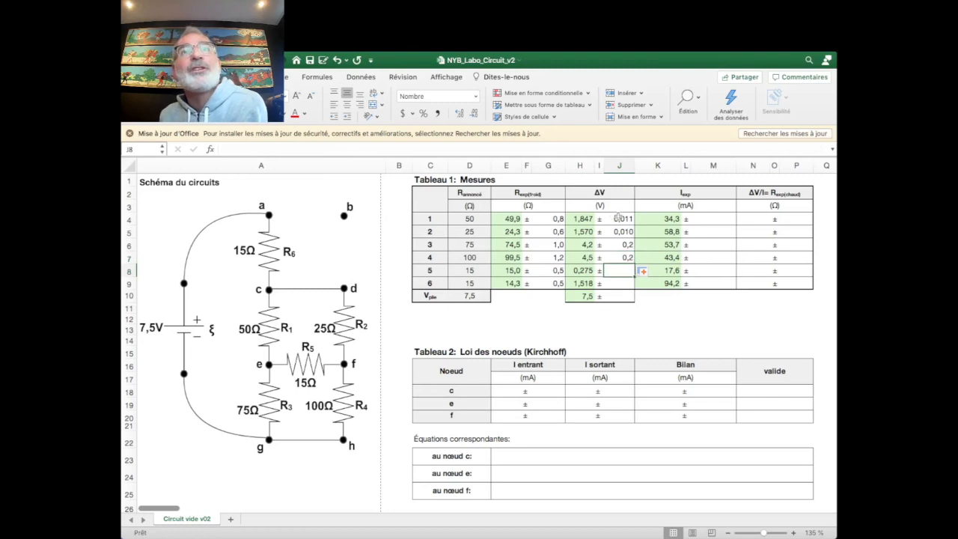
{"action": "type", "text": "=0,002"}
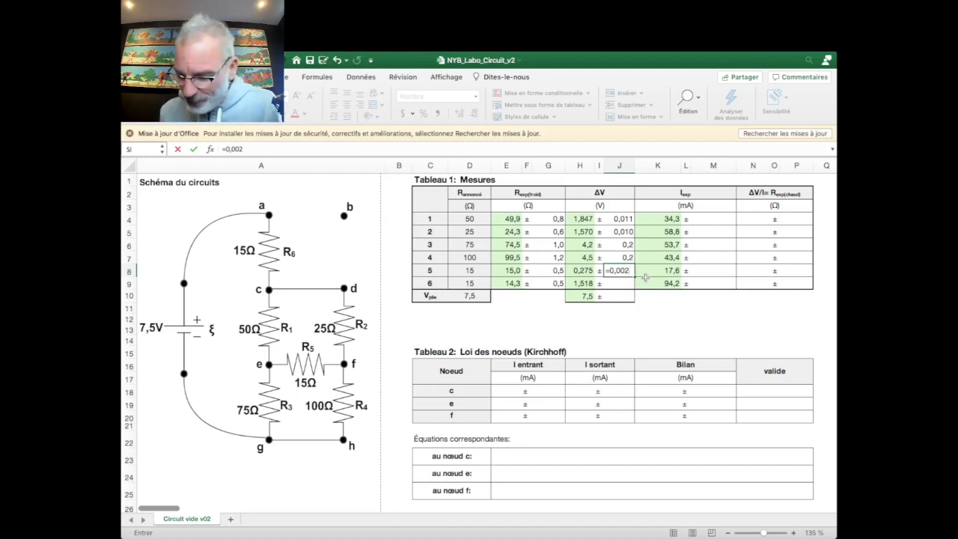
{"action": "type", "text": "+0,5/100"}
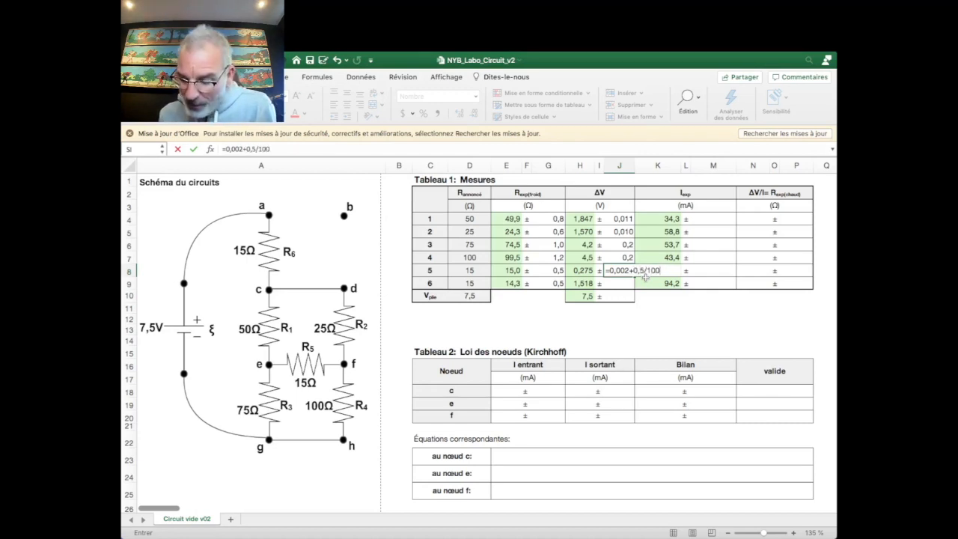
{"action": "type", "text": "*"}
{"action": "left_click", "coordinate": [583, 271]}
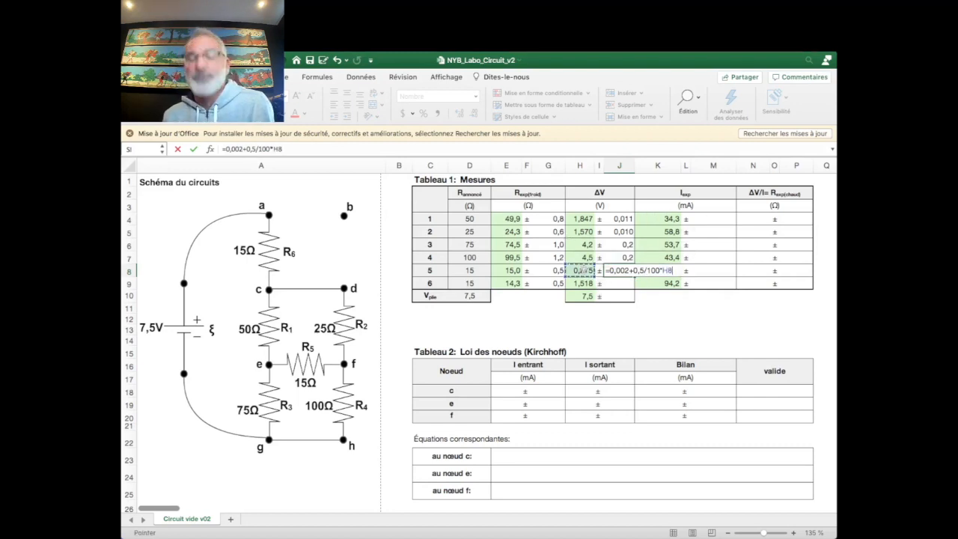
{"action": "key", "text": "Return"}
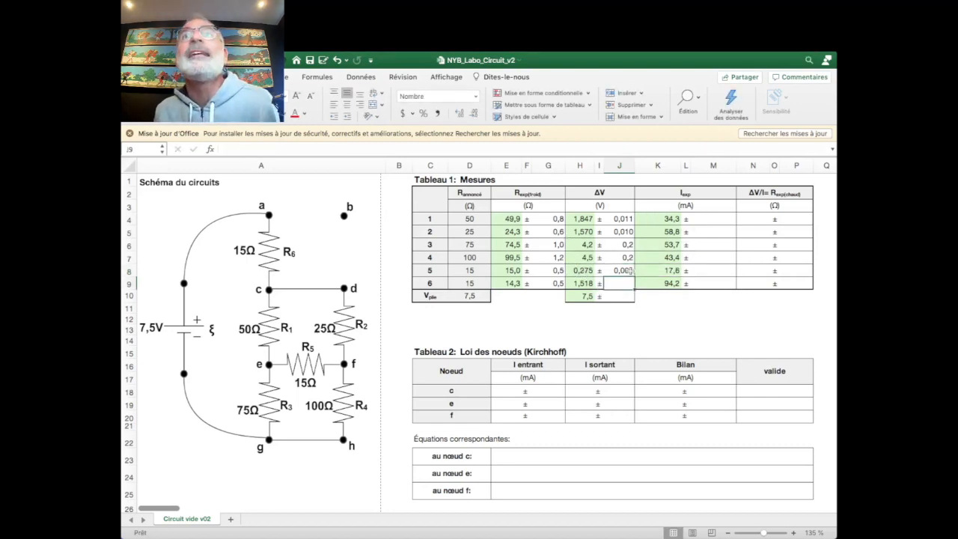
{"action": "left_click", "coordinate": [631, 272]}
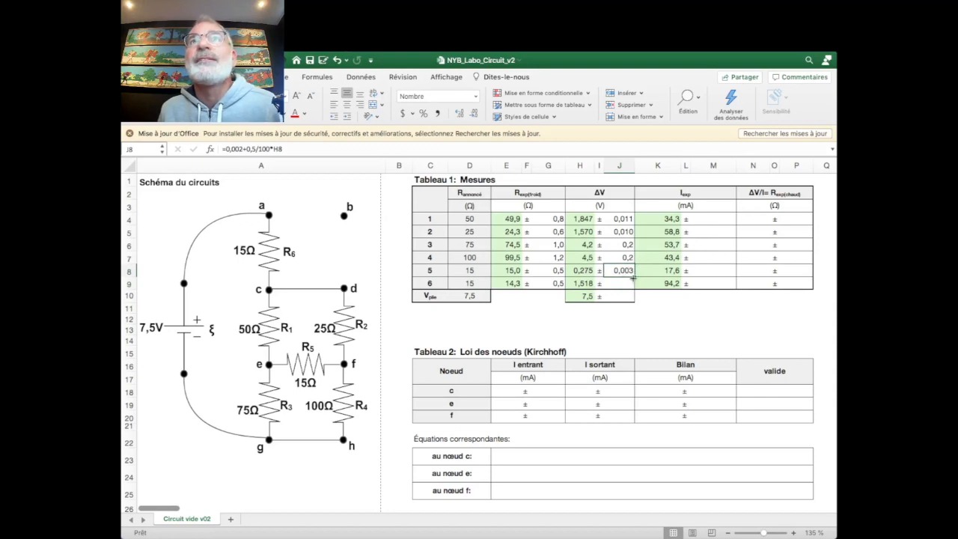
{"action": "left_click_drag", "start_coordinate": [635, 277], "coordinate": [633, 289]}
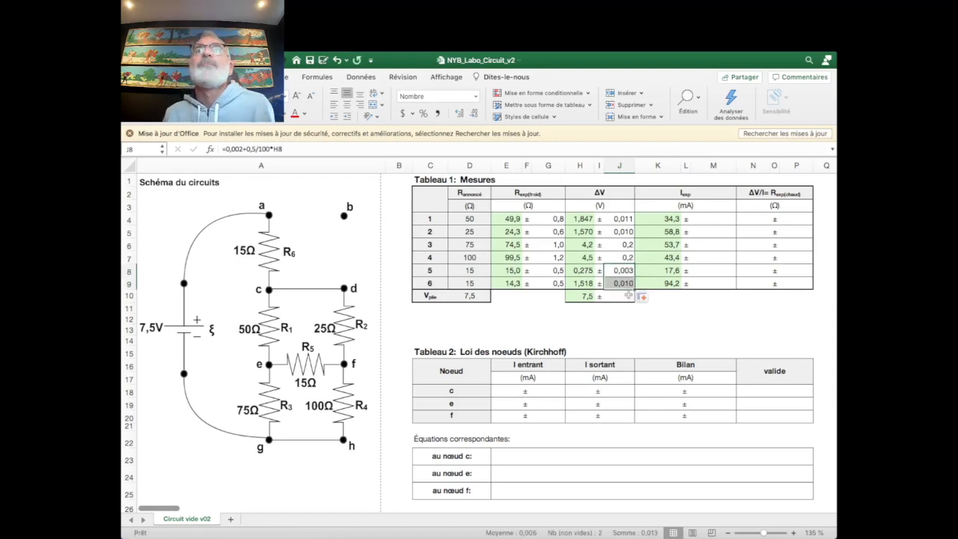
Enter the formula =0,2+0,5/100*H10 in J10 as the uncertainty of the battery voltage
{"action": "left_click", "coordinate": [616, 297]}
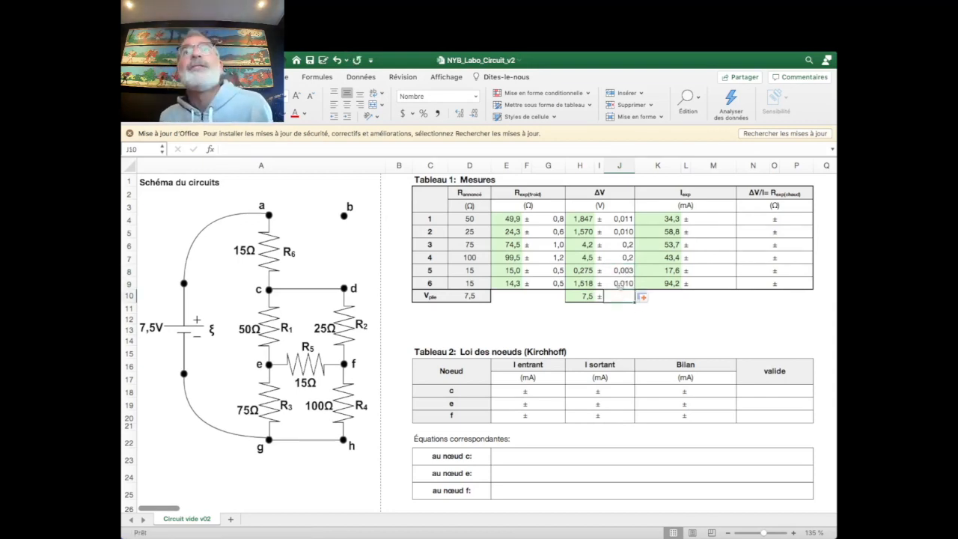
{"action": "left_click", "coordinate": [621, 245]}
{"action": "left_click", "coordinate": [626, 296]}
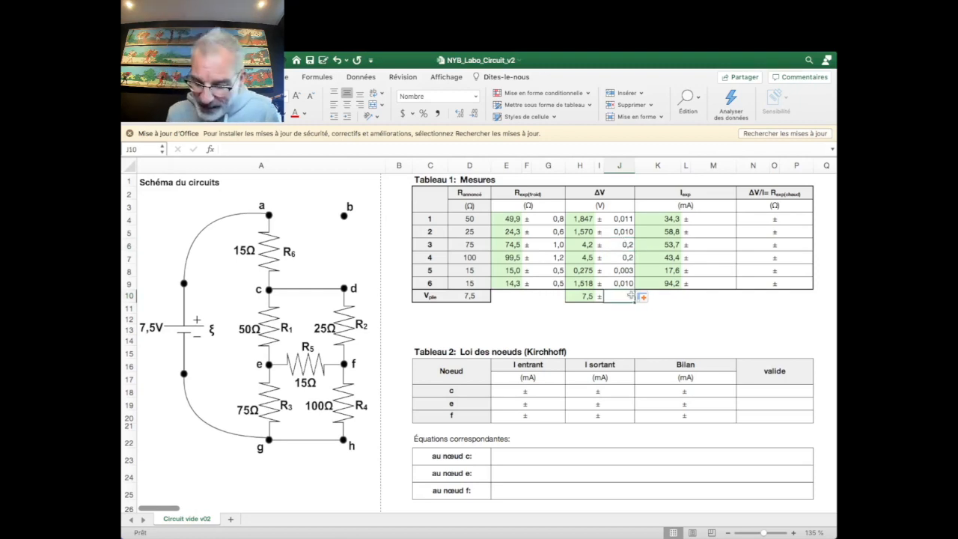
{"action": "type", "text": "=,2+,5/100*"}
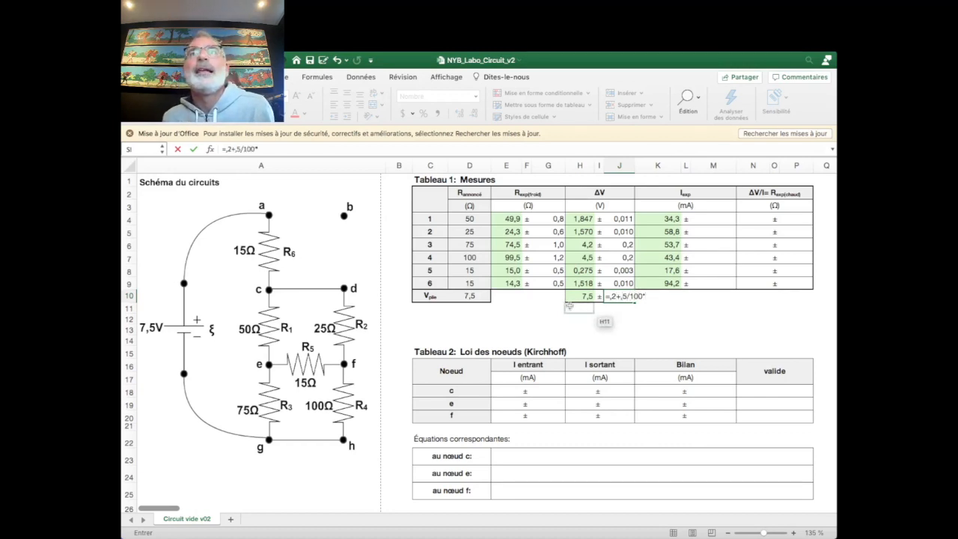
{"action": "left_click", "coordinate": [582, 296]}
{"action": "key", "text": "Return"}
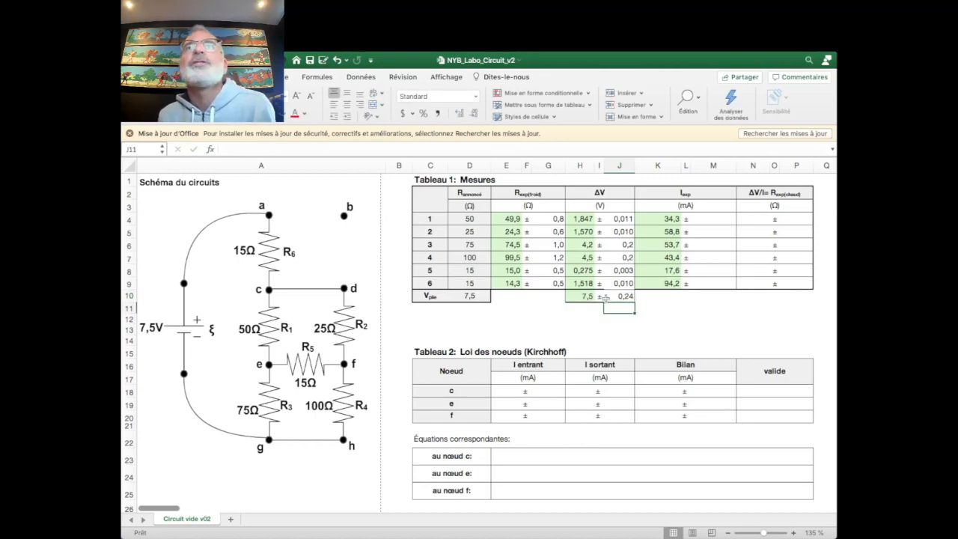
Display the battery voltage uncertainty in J10 and the uncertainties in J6 and J7 with two decimal places
{"action": "left_click", "coordinate": [608, 297]}
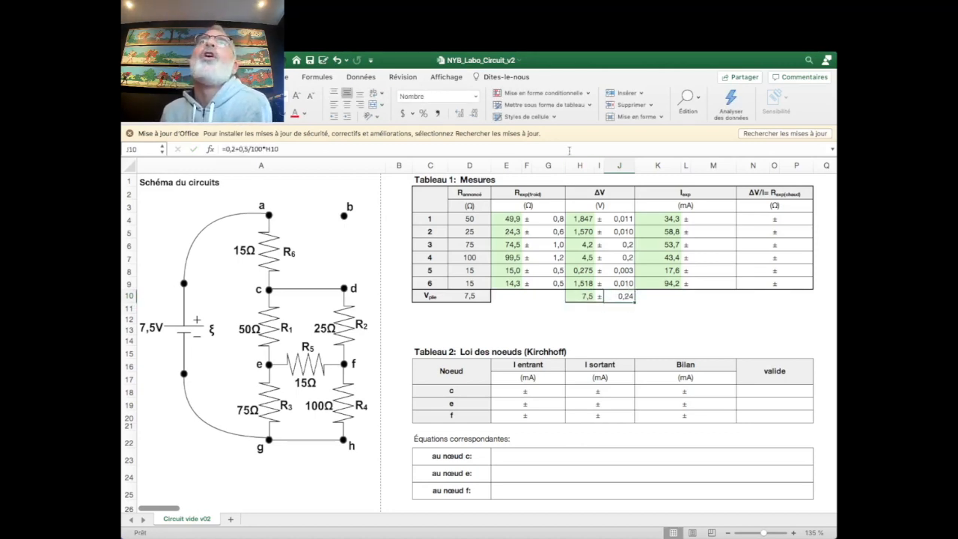
{"action": "left_click", "coordinate": [460, 113]}
{"action": "left_click", "coordinate": [474, 113]}
{"action": "left_click", "coordinate": [475, 114]}
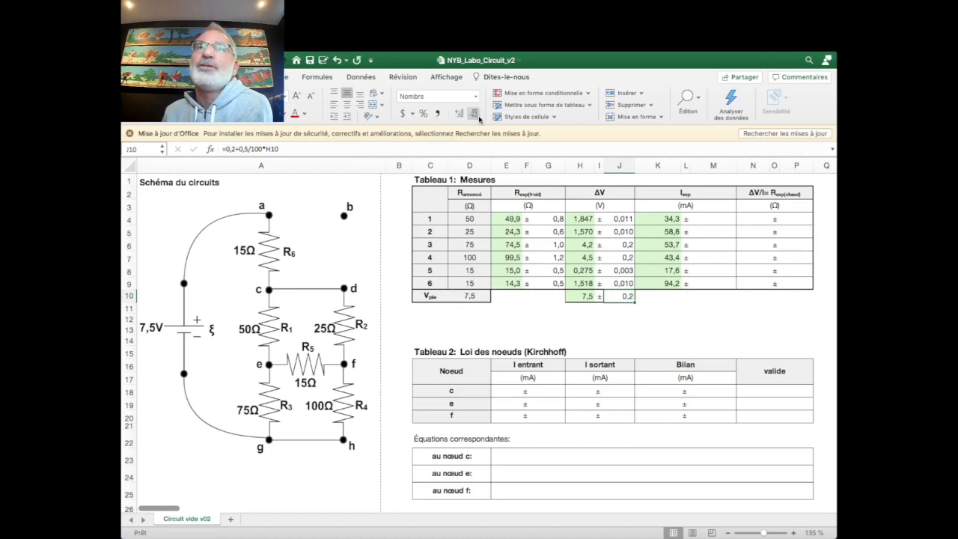
{"action": "left_click", "coordinate": [460, 113]}
{"action": "left_click_drag", "start_coordinate": [623, 259], "coordinate": [615, 245]}
{"action": "left_click", "coordinate": [461, 113]}
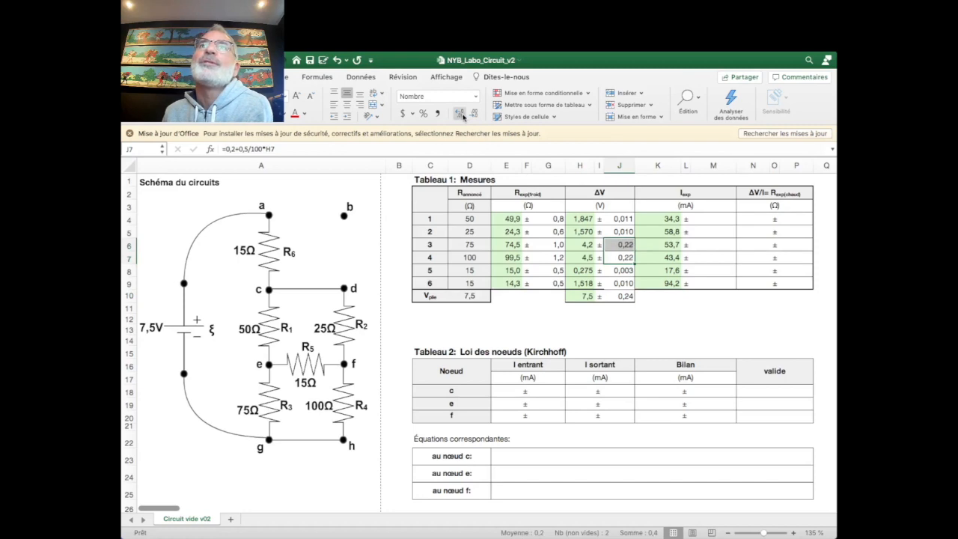
{"action": "left_click", "coordinate": [631, 318]}
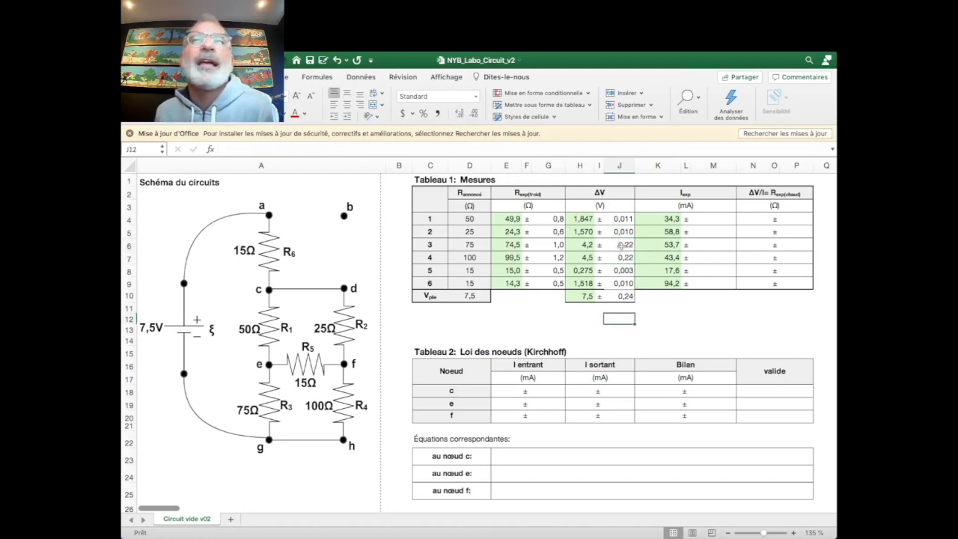
Try more and fewer decimal places on the battery voltage uncertainty in J10, and return it to two decimals
{"action": "left_click", "coordinate": [626, 298]}
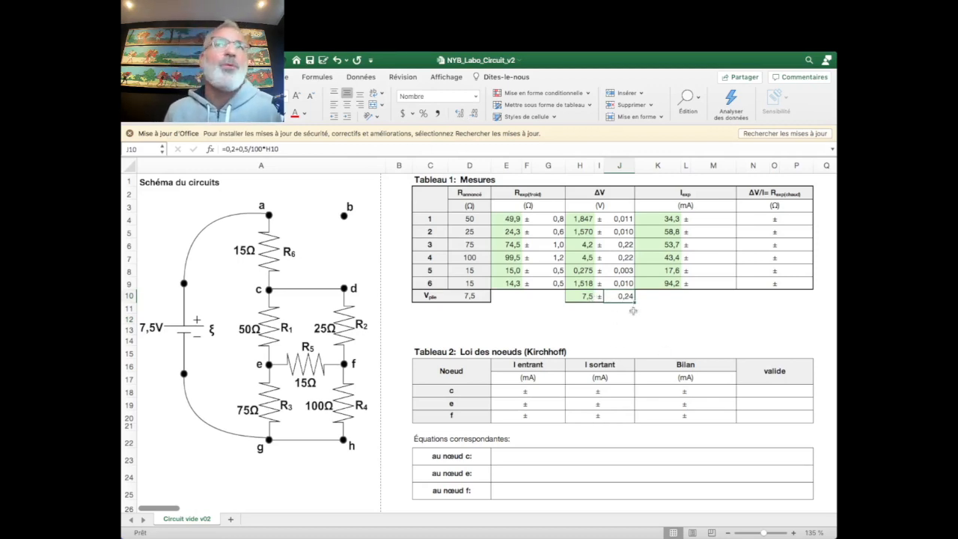
{"action": "left_click", "coordinate": [460, 114]}
{"action": "left_click", "coordinate": [474, 114]}
{"action": "left_click", "coordinate": [473, 115]}
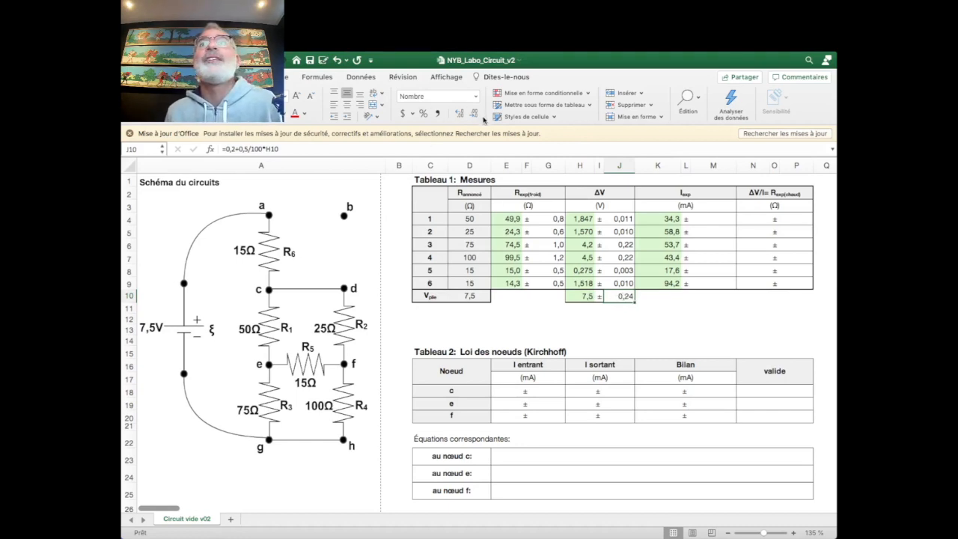
{"action": "left_click", "coordinate": [461, 116]}
{"action": "left_click", "coordinate": [460, 116]}
{"action": "left_click", "coordinate": [460, 116]}
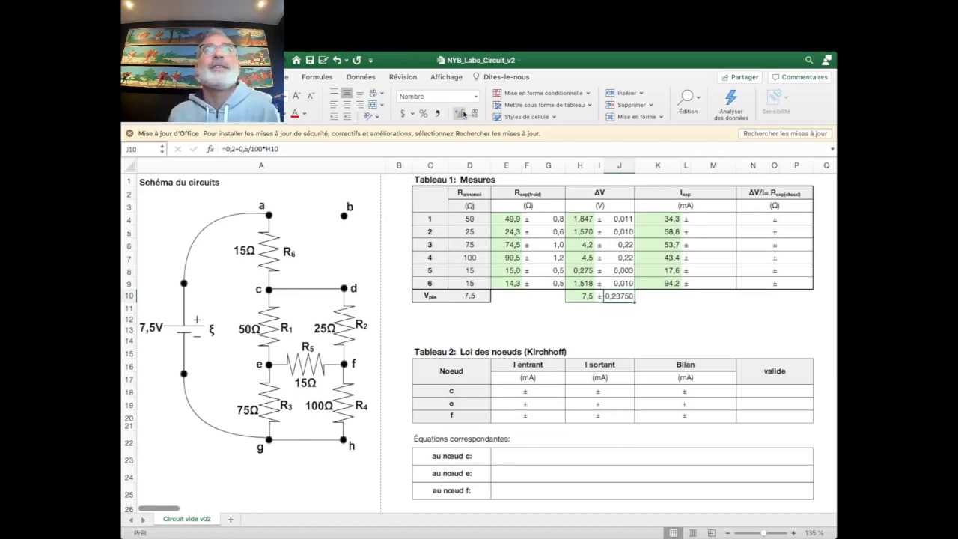
{"action": "left_click", "coordinate": [461, 116]}
{"action": "left_click", "coordinate": [473, 114]}
{"action": "left_click", "coordinate": [473, 114]}
{"action": "left_click", "coordinate": [473, 114]}
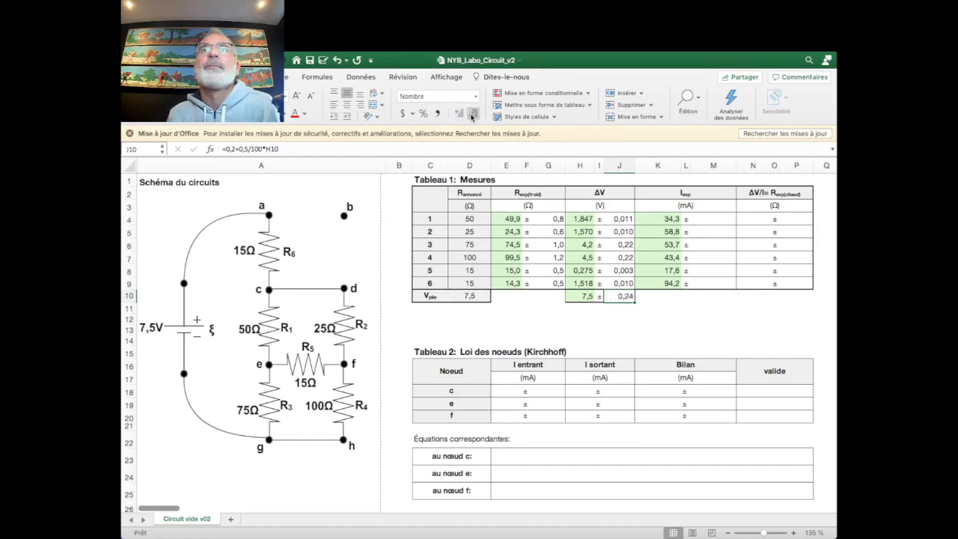
{"action": "left_click", "coordinate": [473, 114]}
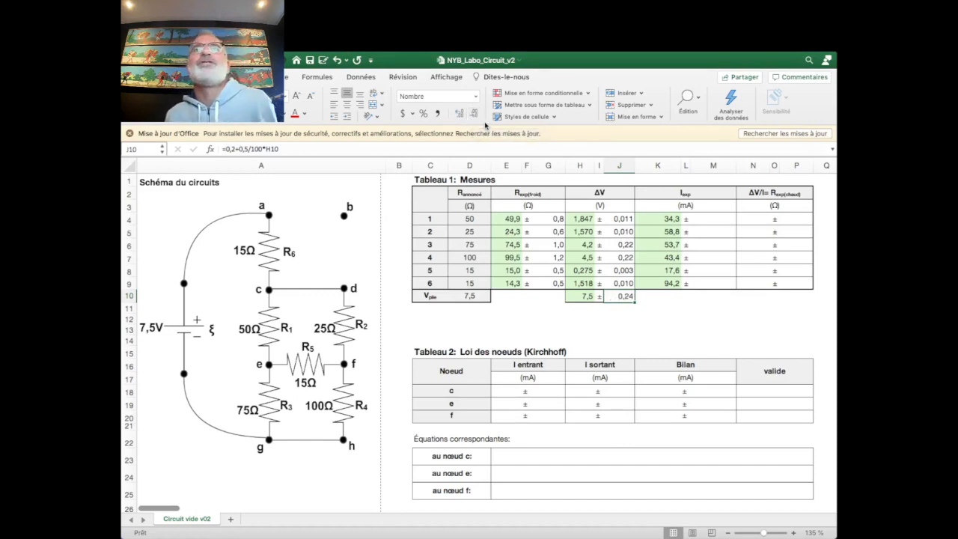
Try two and four decimal places on the voltage uncertainty in J8, and return it to three decimals
{"action": "left_click", "coordinate": [621, 271]}
{"action": "left_click", "coordinate": [473, 114]}
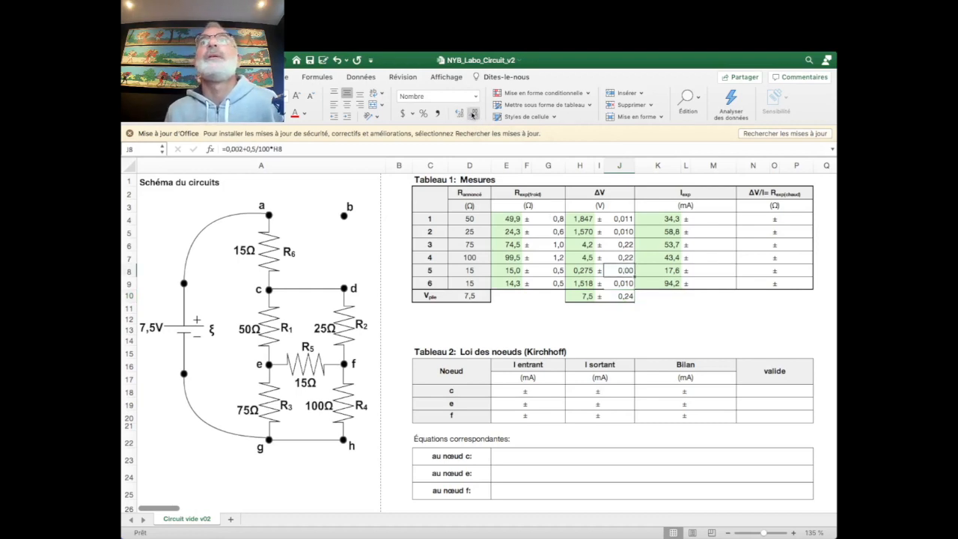
{"action": "left_click", "coordinate": [459, 114]}
{"action": "left_click", "coordinate": [460, 113]}
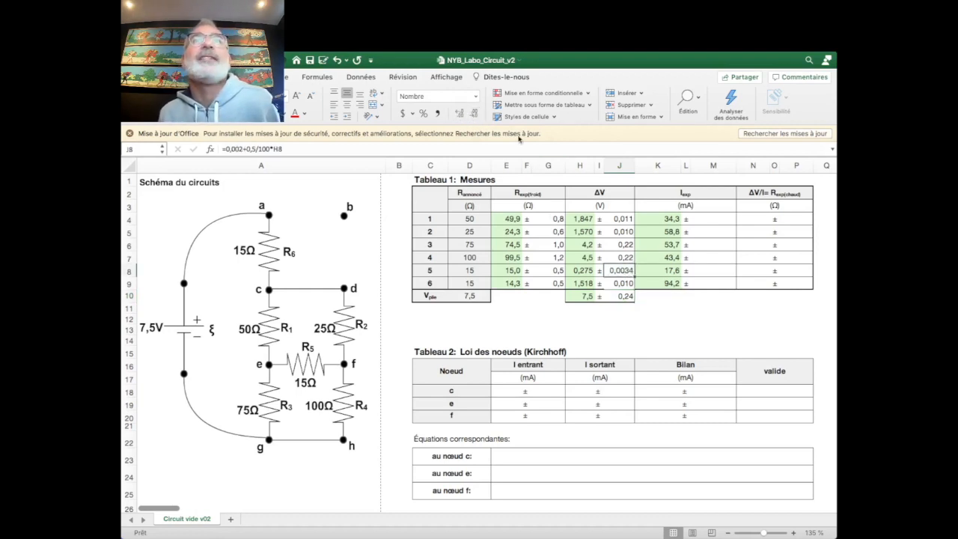
{"action": "left_click", "coordinate": [473, 113]}
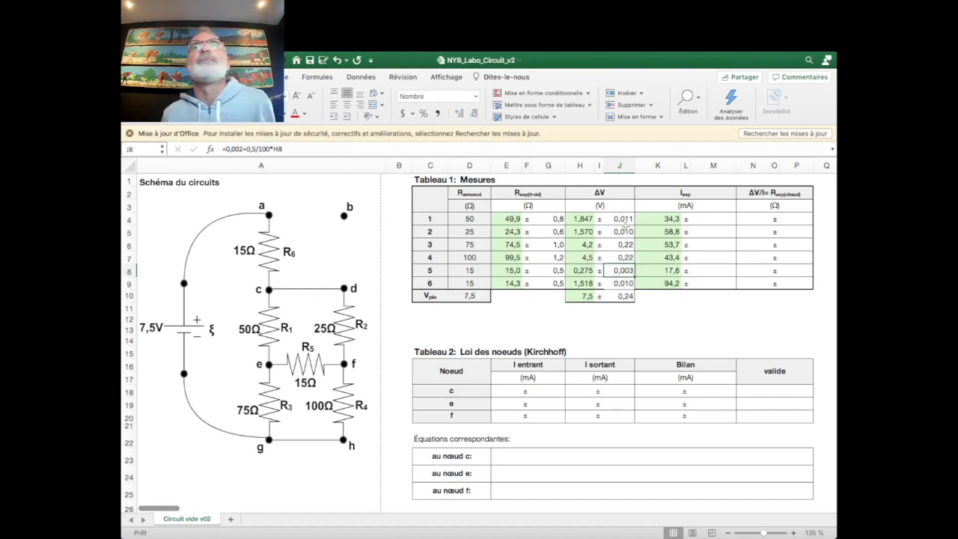
Review the voltage uncertainties and their formulas in J4 to J9
{"action": "left_click", "coordinate": [627, 221]}
{"action": "left_click", "coordinate": [631, 234]}
{"action": "left_click", "coordinate": [629, 246]}
{"action": "left_click", "coordinate": [627, 257]}
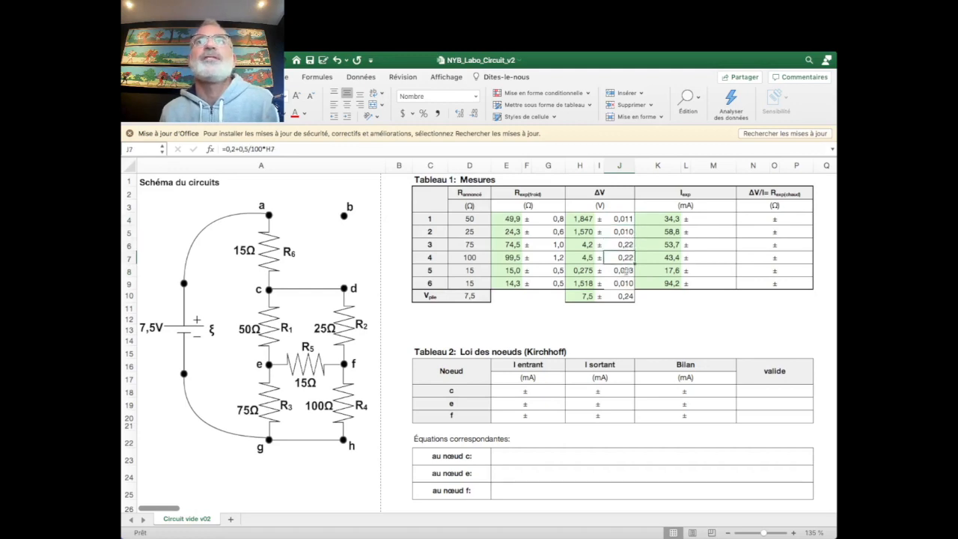
{"action": "left_click", "coordinate": [627, 270]}
{"action": "left_click", "coordinate": [627, 283]}
Display the voltage uncertainties in J10, J6 and J7 with one decimal place
{"action": "left_click", "coordinate": [627, 295]}
{"action": "left_click", "coordinate": [460, 115]}
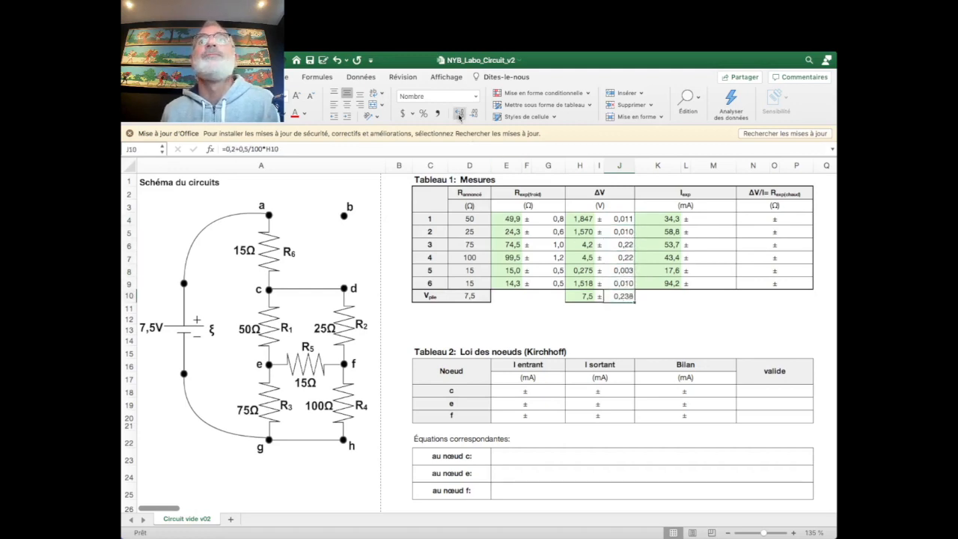
{"action": "left_click", "coordinate": [475, 116]}
{"action": "left_click", "coordinate": [474, 116]}
{"action": "left_click_drag", "start_coordinate": [626, 248], "coordinate": [625, 258]}
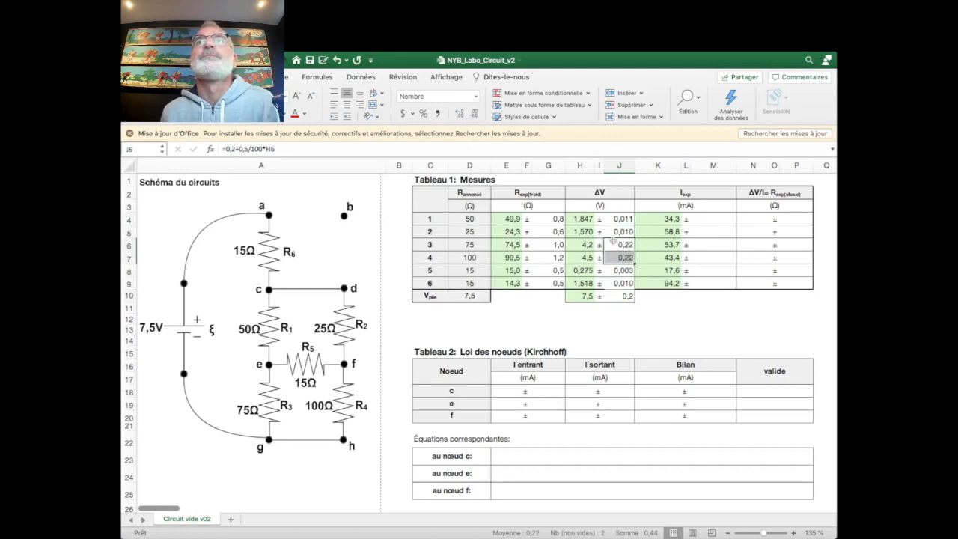
{"action": "left_click", "coordinate": [474, 116]}
{"action": "left_click", "coordinate": [609, 316]}
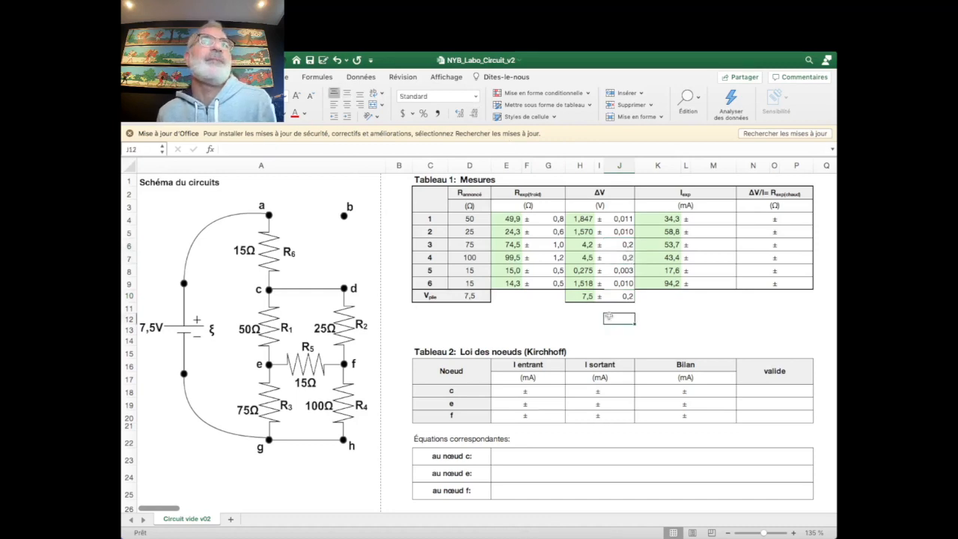
{"action": "left_click", "coordinate": [625, 247]}
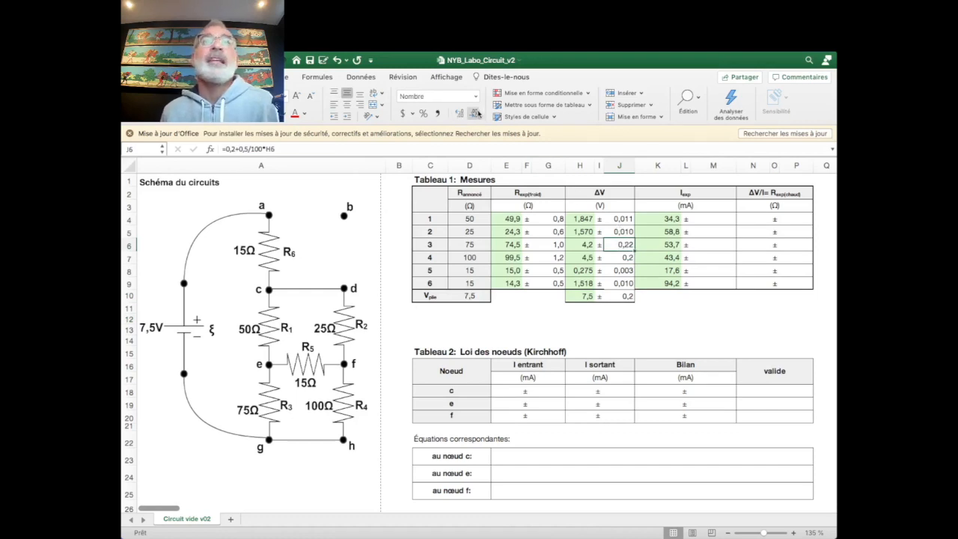
Left-align the voltage uncertainties in J4:J10 and the resistance uncertainties in G4:G9
{"action": "left_click_drag", "start_coordinate": [621, 218], "coordinate": [623, 297]}
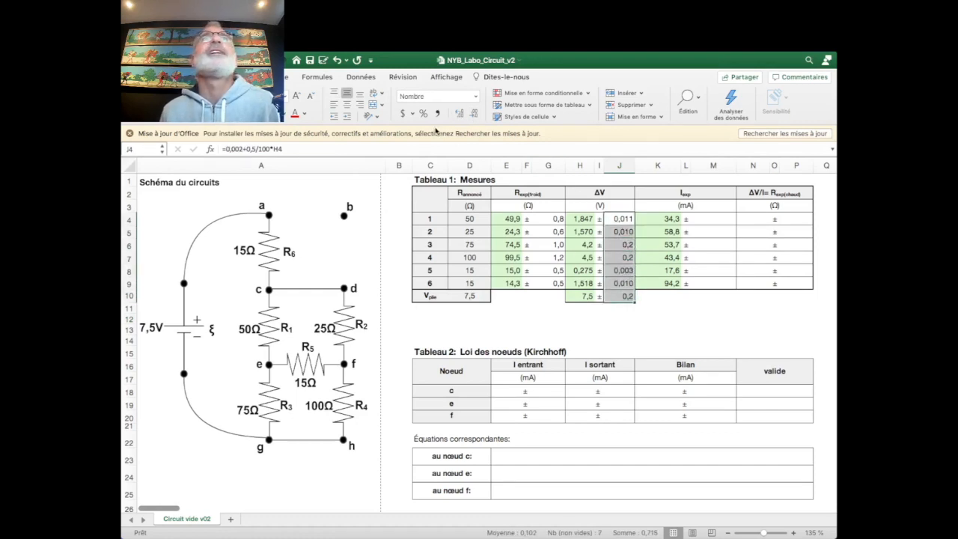
{"action": "left_click", "coordinate": [334, 105]}
{"action": "left_click_drag", "start_coordinate": [542, 217], "coordinate": [545, 284]}
{"action": "left_click", "coordinate": [333, 94]}
{"action": "left_click", "coordinate": [547, 329]}
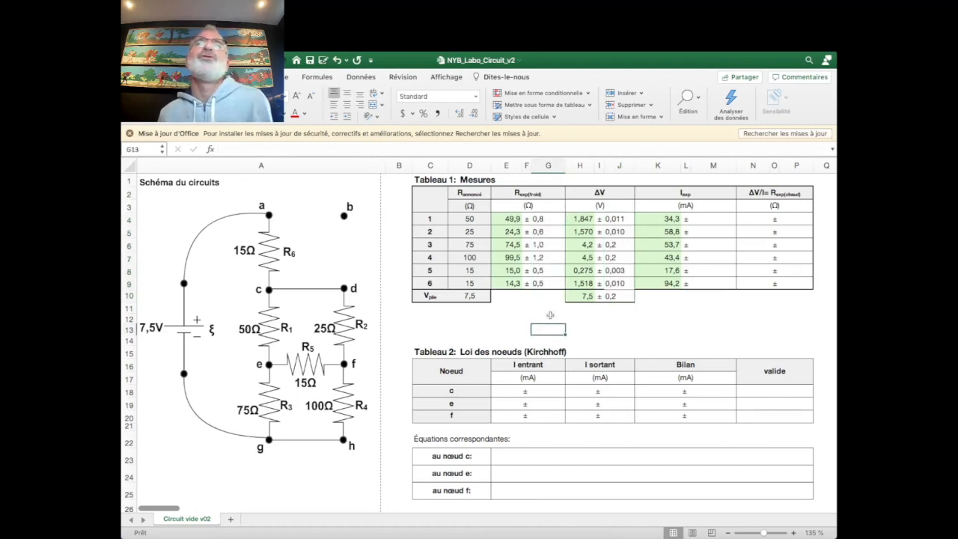
Enter the formula =0,3+1,5/100*K4 in M4 as the uncertainty of the first current
{"action": "left_click", "coordinate": [721, 223]}
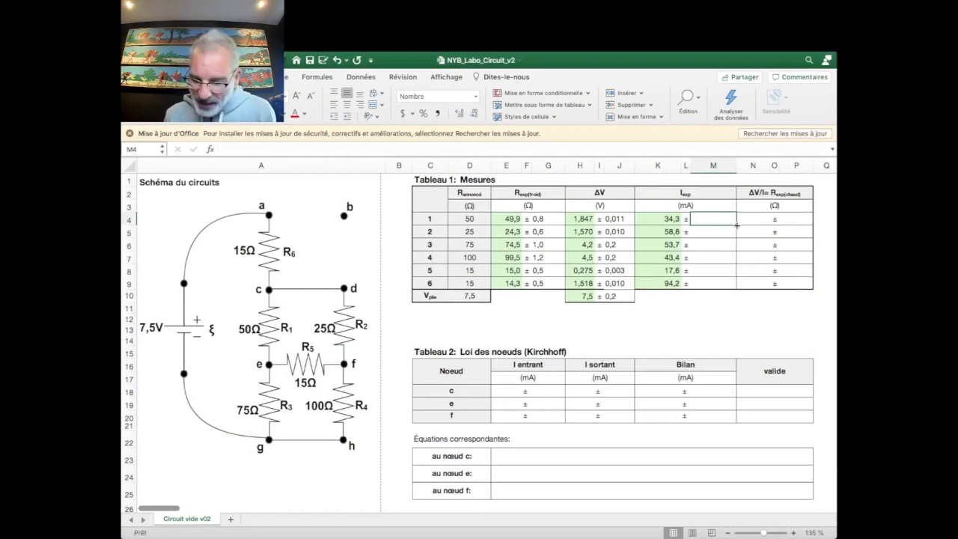
{"action": "type", "text": "=,3+1,5/100*"}
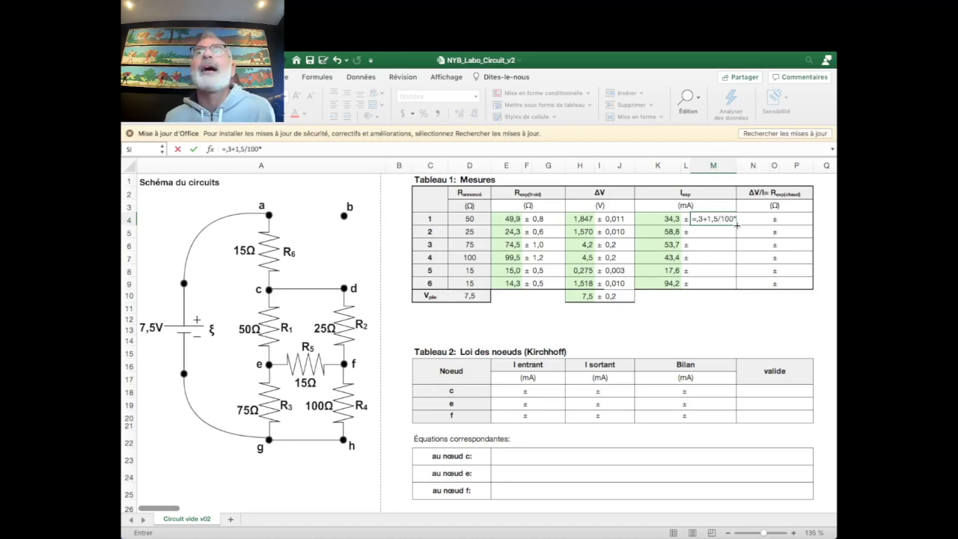
{"action": "left_click", "coordinate": [659, 219]}
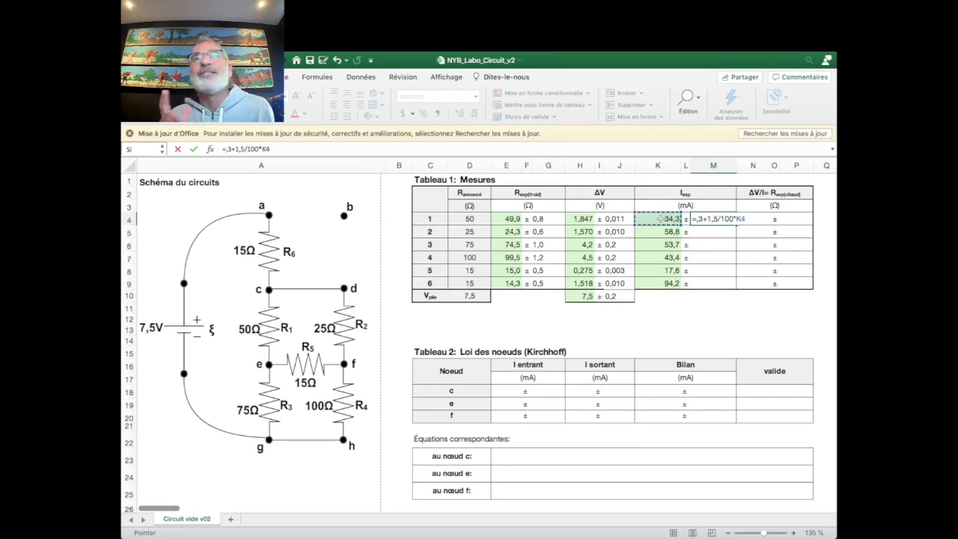
{"action": "key", "text": "Return"}
Display the current uncertainty in M4 with one decimal place
{"action": "left_click", "coordinate": [708, 220]}
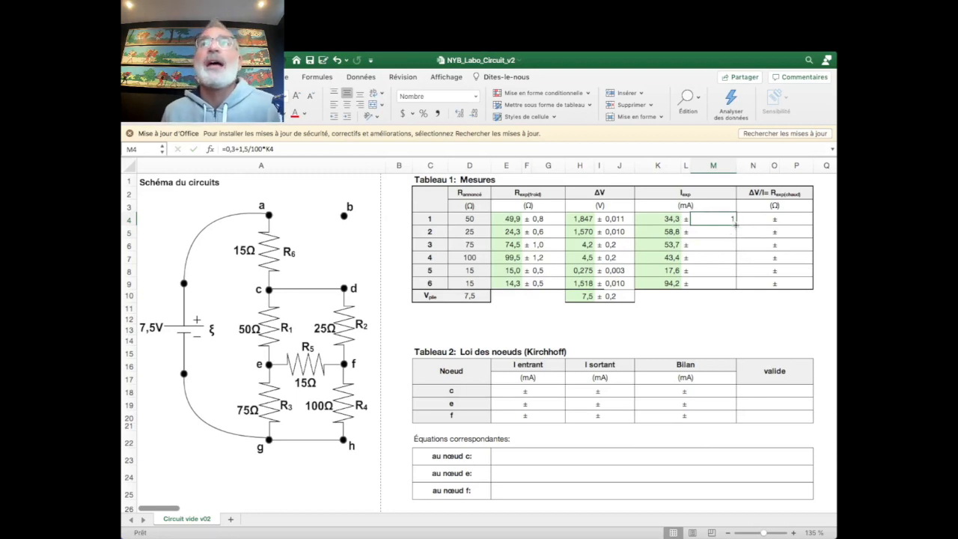
{"action": "left_click", "coordinate": [470, 114]}
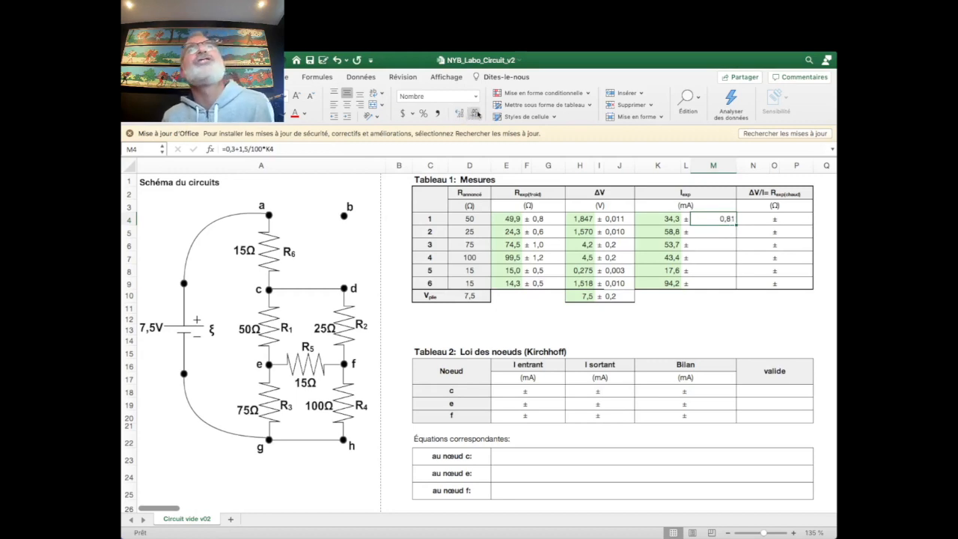
{"action": "left_click", "coordinate": [473, 113]}
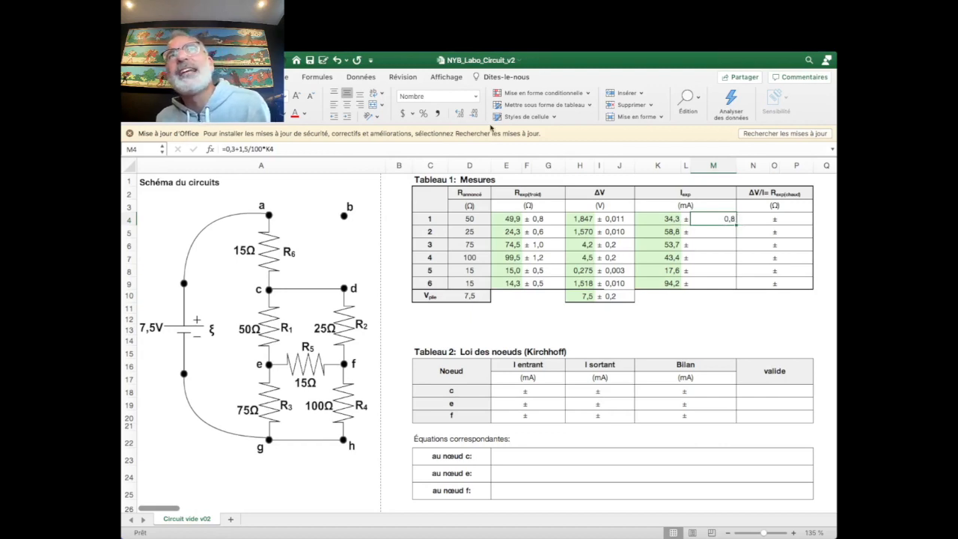
Try up to six decimal places on the current uncertainty in M4, and return it to one decimal
{"action": "left_click", "coordinate": [476, 114]}
{"action": "left_click", "coordinate": [460, 113]}
{"action": "left_click", "coordinate": [460, 114]}
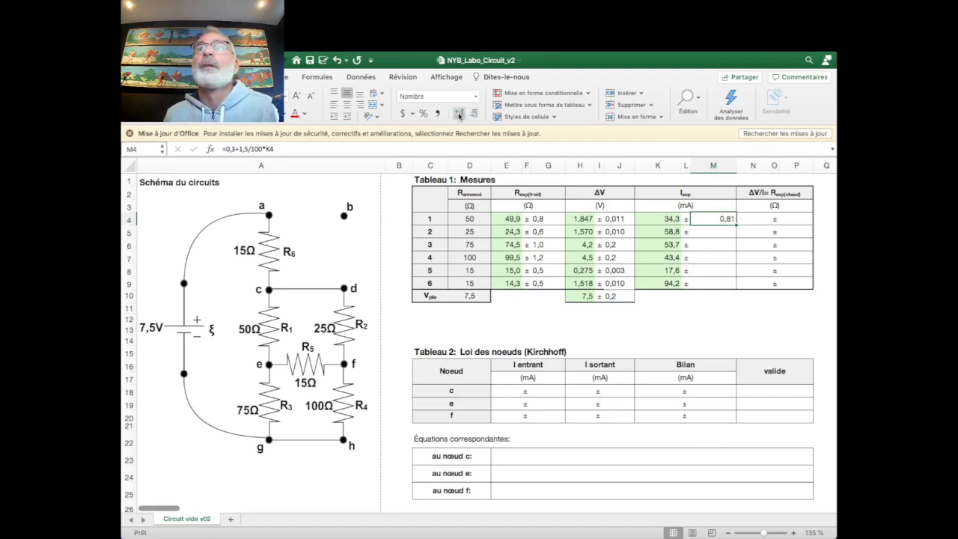
{"action": "left_click", "coordinate": [460, 114]}
{"action": "left_click", "coordinate": [460, 114]}
{"action": "left_click", "coordinate": [460, 114]}
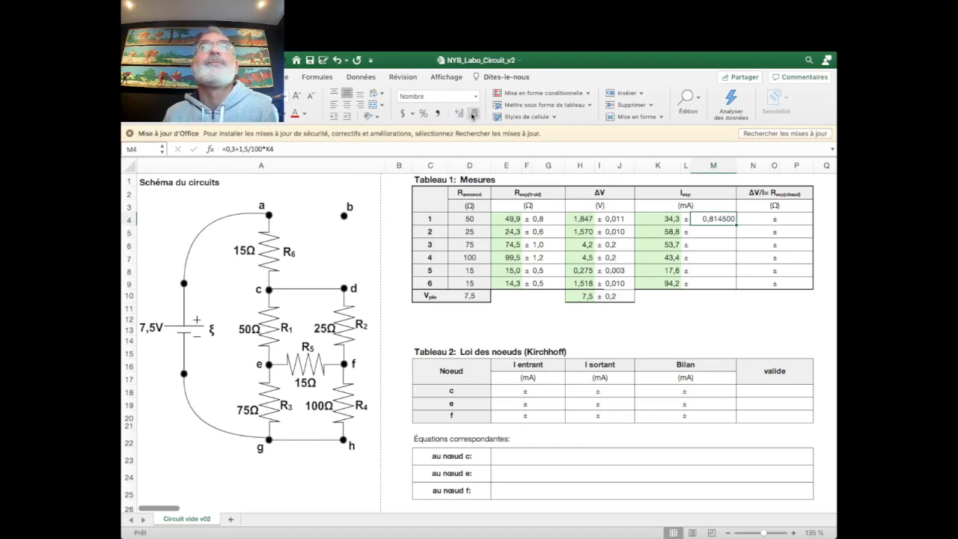
{"action": "left_click", "coordinate": [473, 114]}
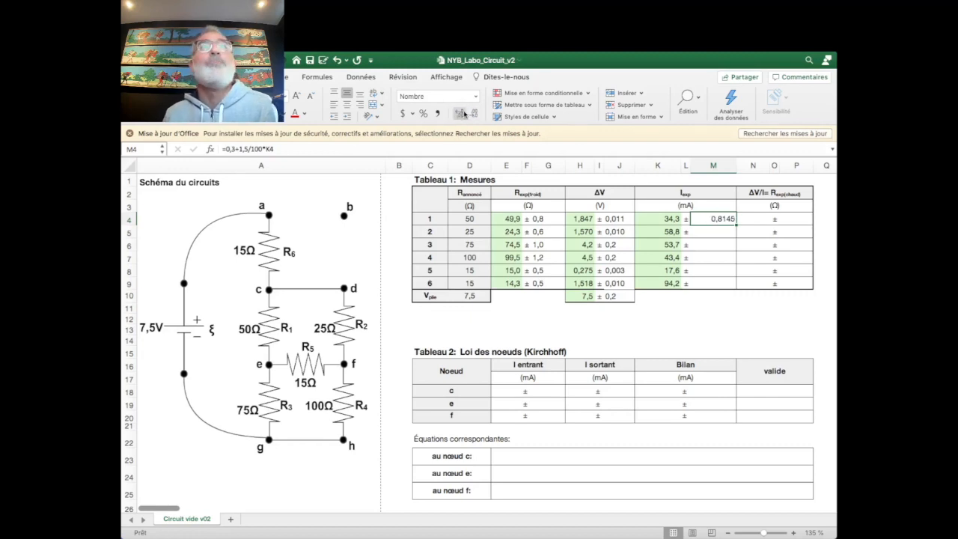
{"action": "left_click", "coordinate": [461, 114]}
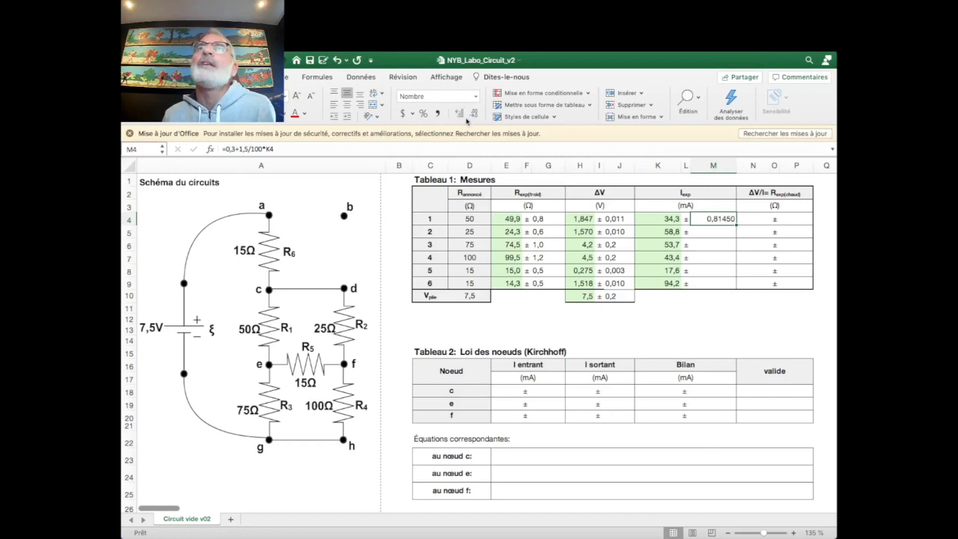
{"action": "left_click", "coordinate": [474, 114]}
{"action": "left_click", "coordinate": [474, 113]}
{"action": "left_click", "coordinate": [474, 114]}
{"action": "left_click", "coordinate": [473, 113]}
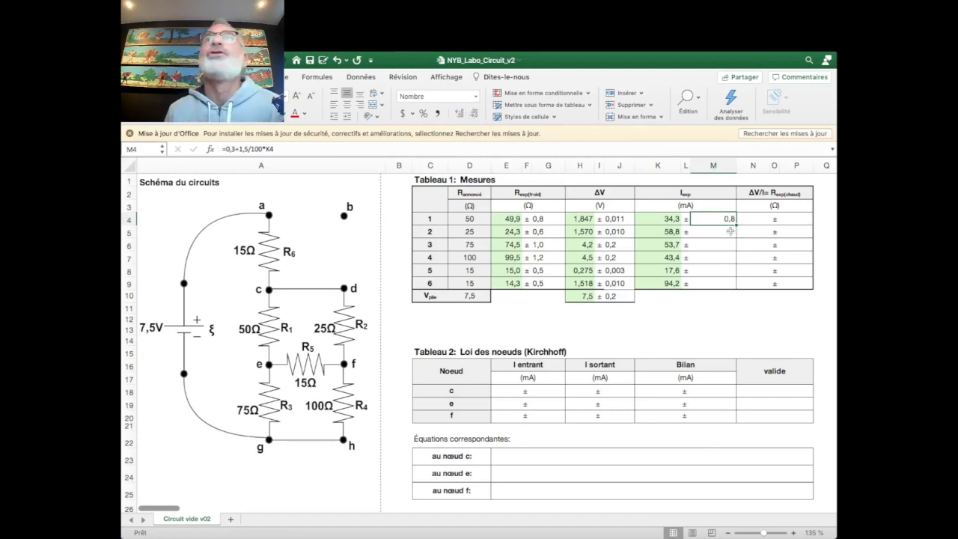
Fill the current uncertainty formula from M4 down to M9 and left-align the cells
{"action": "left_click_drag", "start_coordinate": [737, 224], "coordinate": [736, 287]}
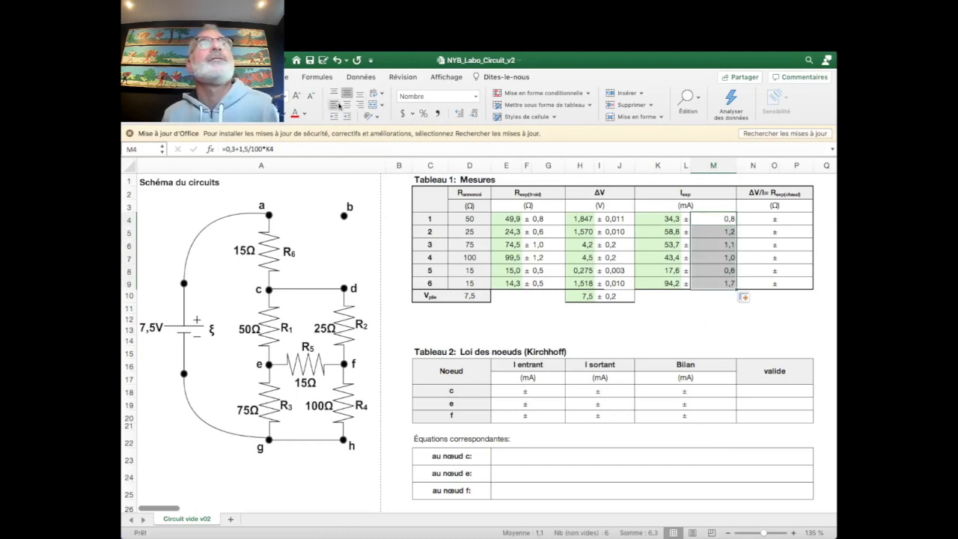
{"action": "left_click", "coordinate": [334, 104]}
{"action": "left_click", "coordinate": [753, 318]}
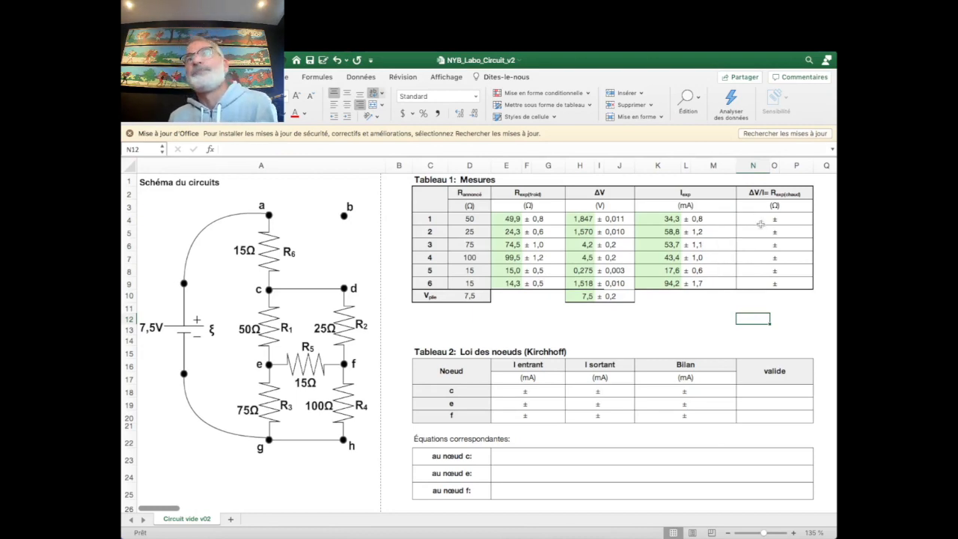
Begin a formula in the empty cell R4 with the bracketed sum of voltage and its uncertainty, (H4+J4)
{"action": "left_click", "coordinate": [756, 222]}
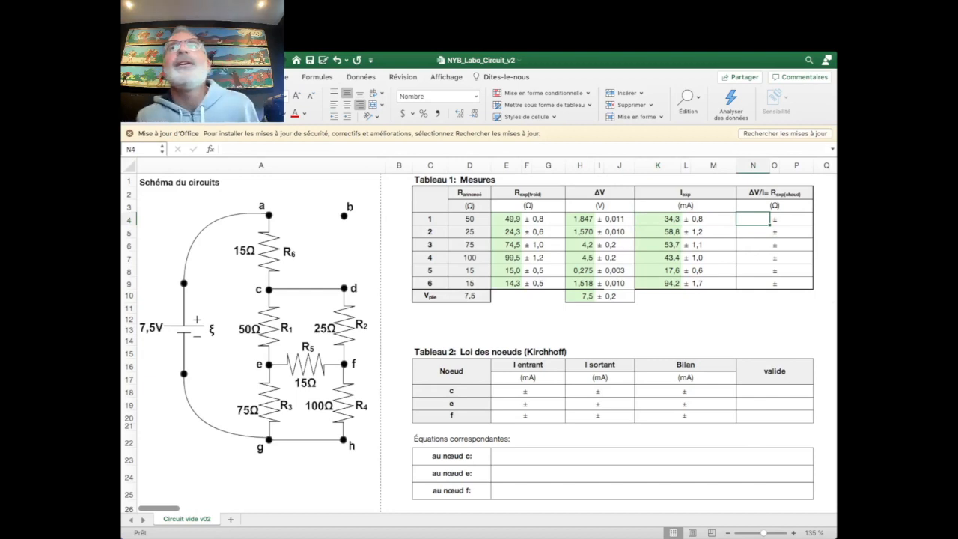
{"action": "scroll", "coordinate": [758, 381], "scroll_direction": "right", "scroll_amount": 5}
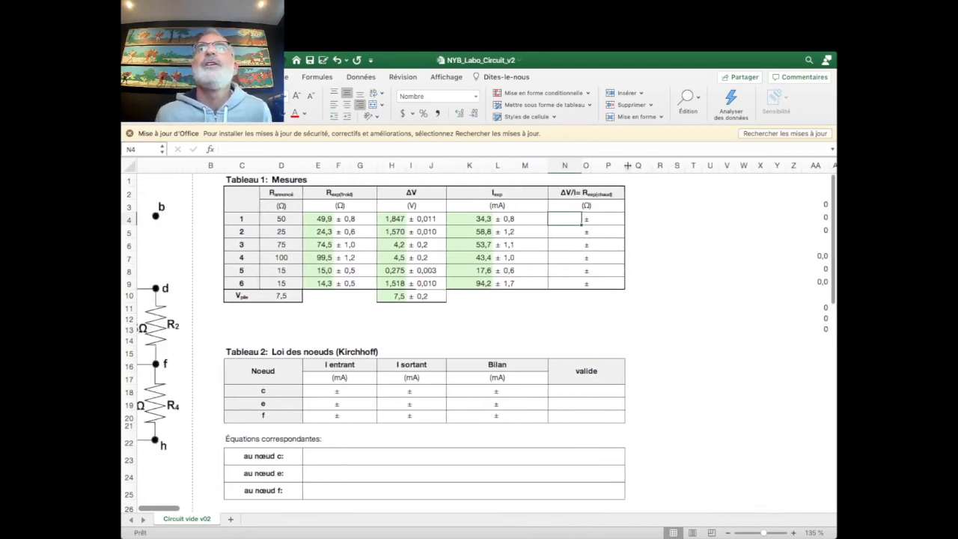
{"action": "left_click", "coordinate": [645, 218]}
{"action": "left_click", "coordinate": [658, 217]}
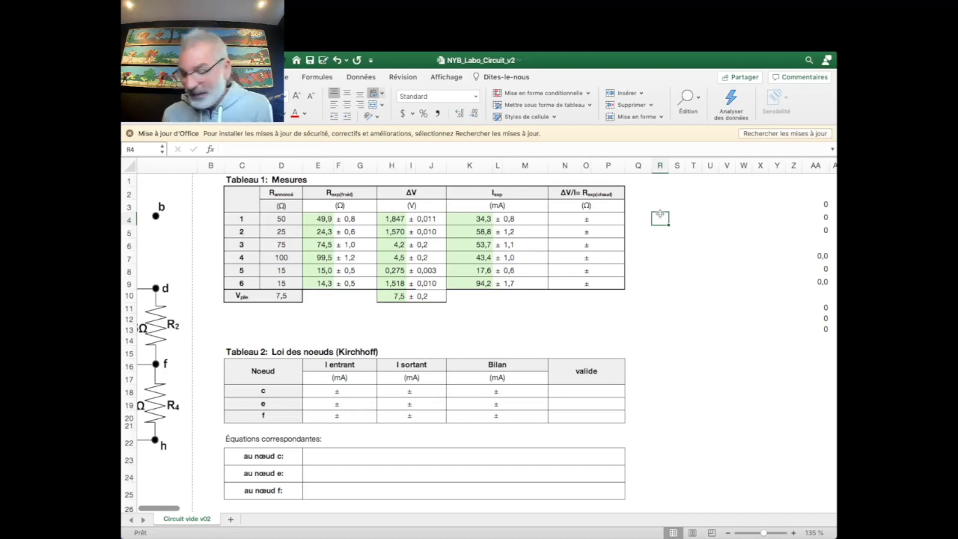
{"action": "type", "text": "="}
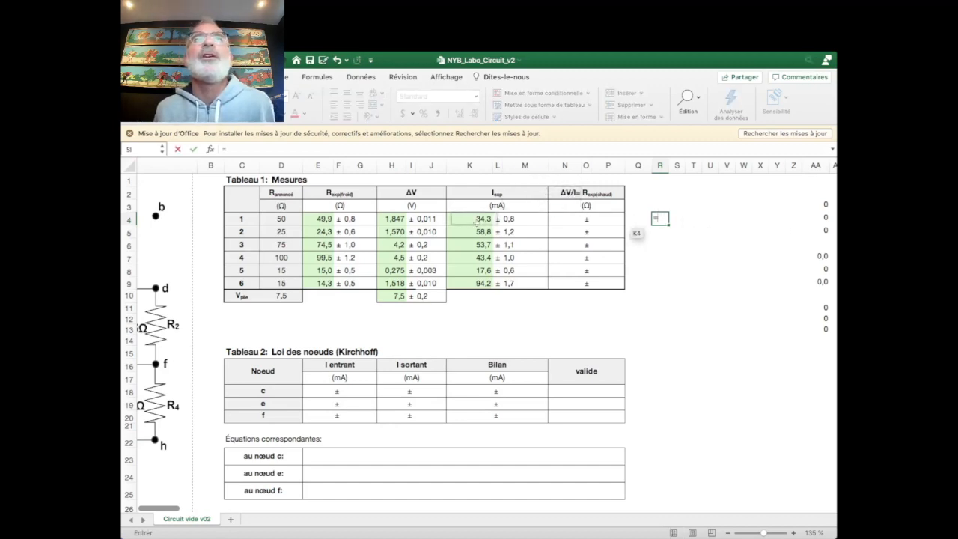
{"action": "left_click", "coordinate": [395, 218]}
{"action": "type", "text": "+"}
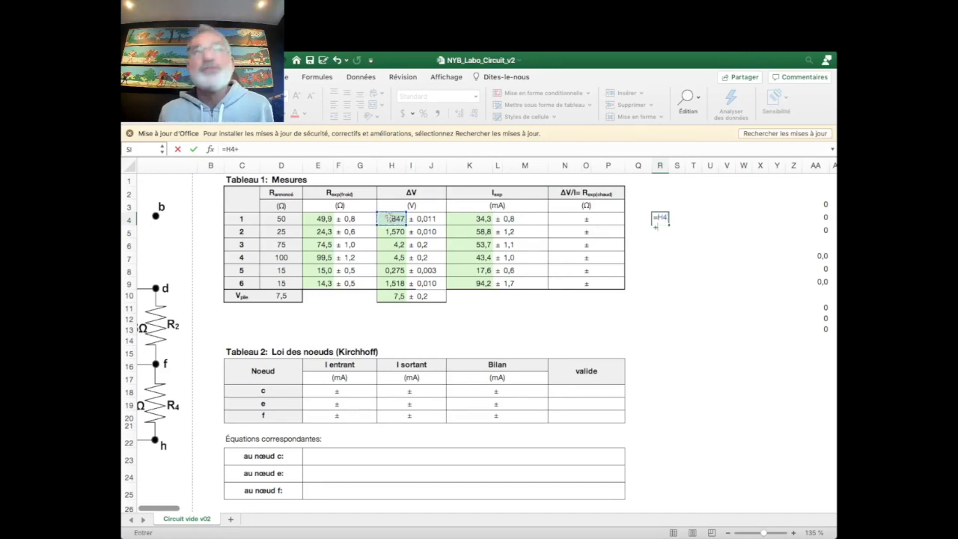
{"action": "left_click", "coordinate": [425, 218]}
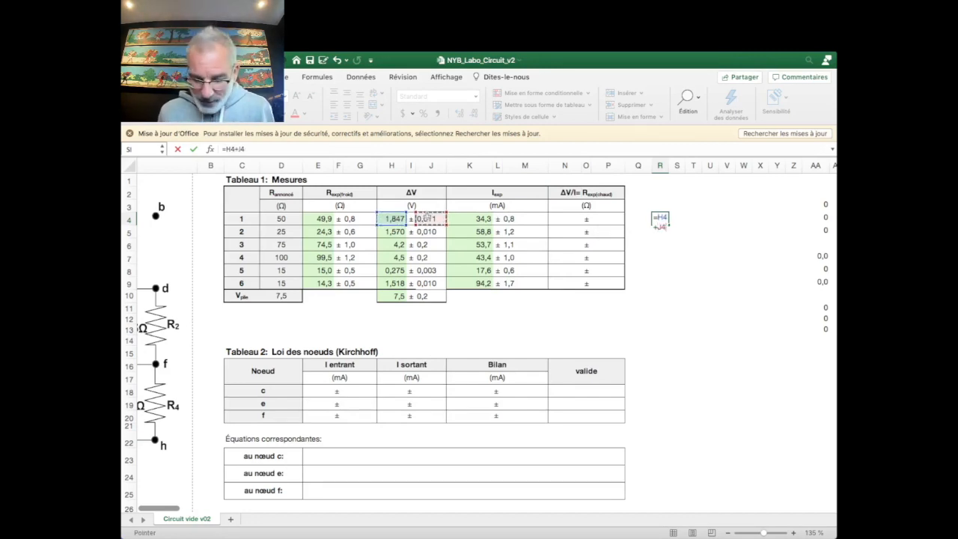
{"action": "type", "text": ")"}
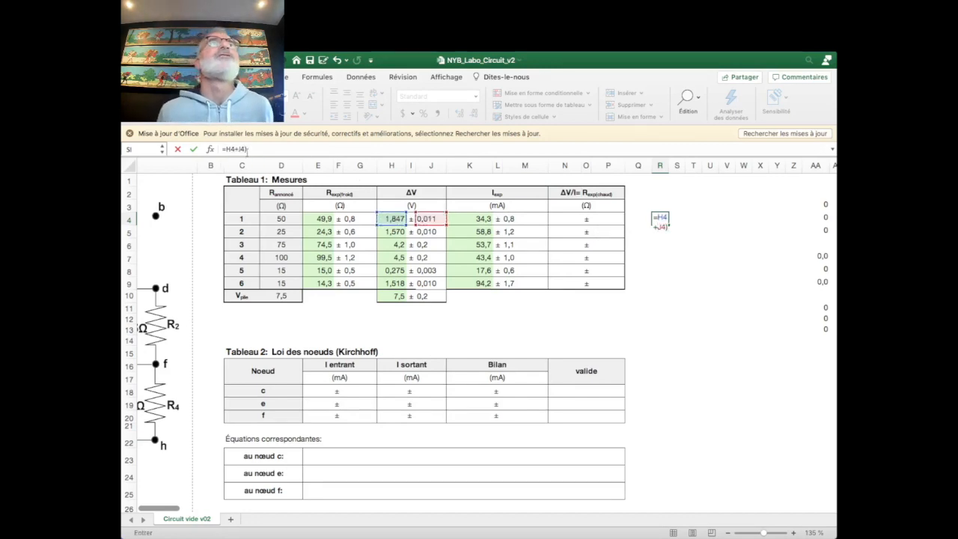
{"action": "left_click", "coordinate": [228, 149]}
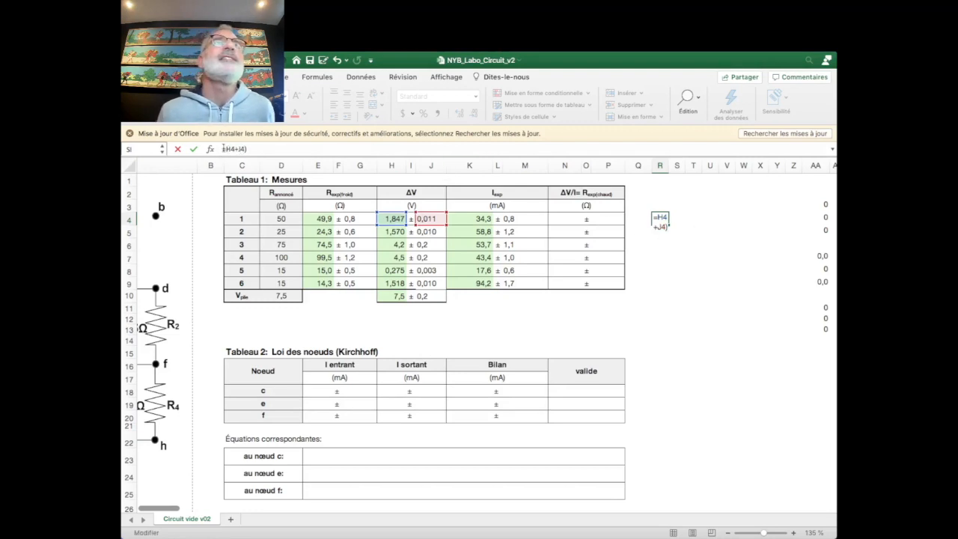
{"action": "type", "text": "("}
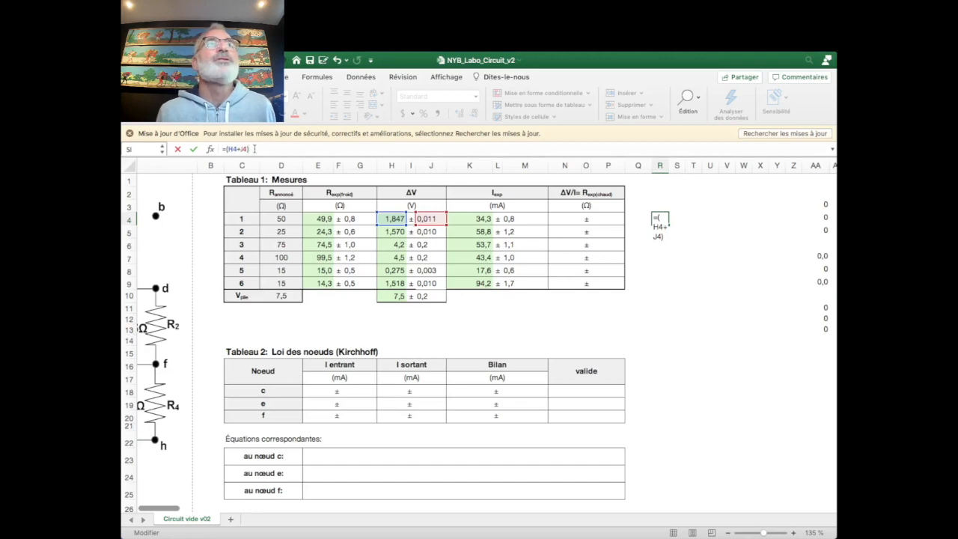
Complete the R4 formula as =(H4+J4)/(K4-M4), dividing by the current minus its uncertainty
{"action": "type", "text": "/"}
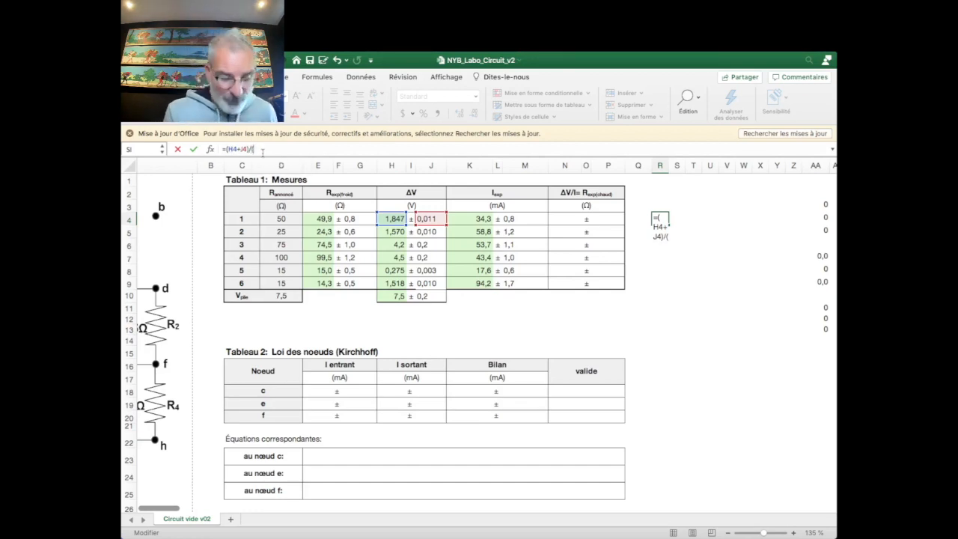
{"action": "type", "text": "("}
{"action": "left_click", "coordinate": [474, 217]}
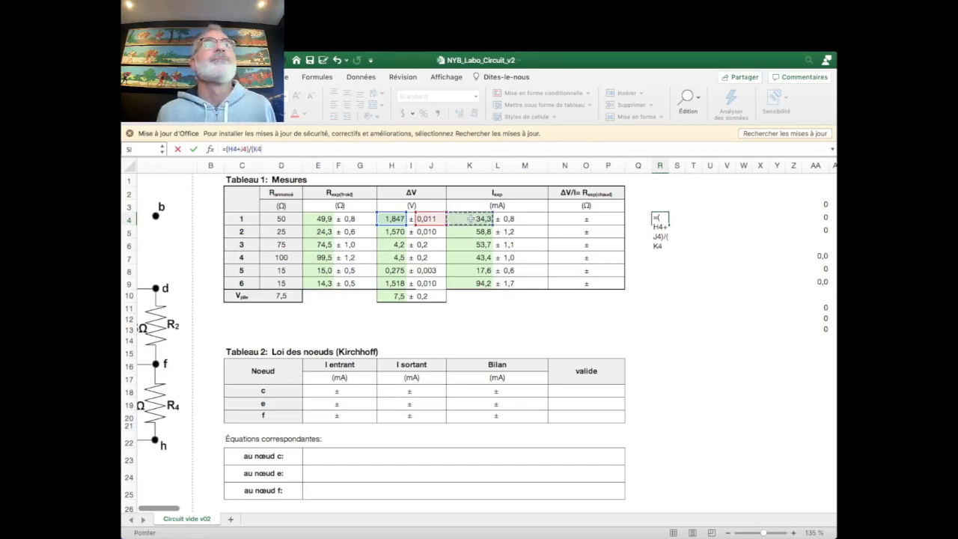
{"action": "type", "text": "-"}
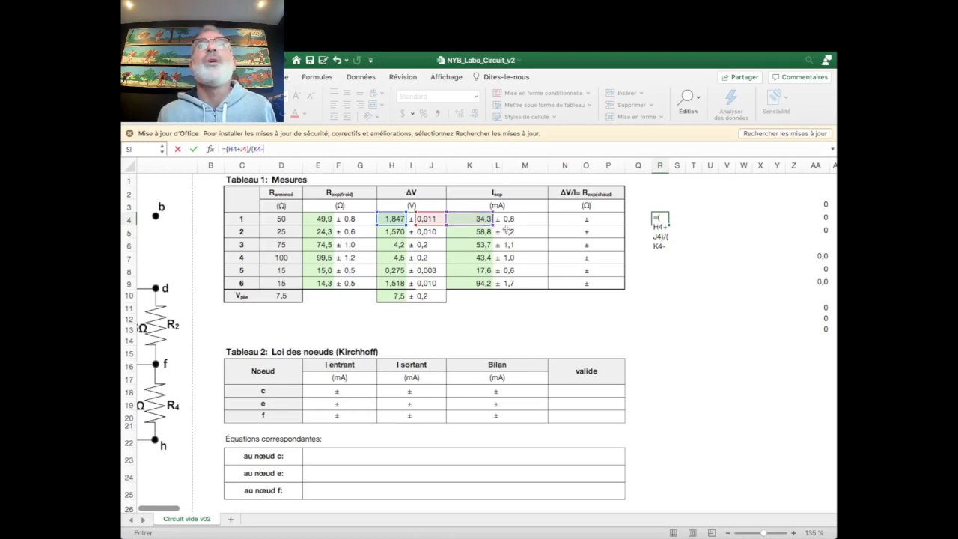
{"action": "left_click", "coordinate": [511, 219]}
{"action": "type", "text": ")"}
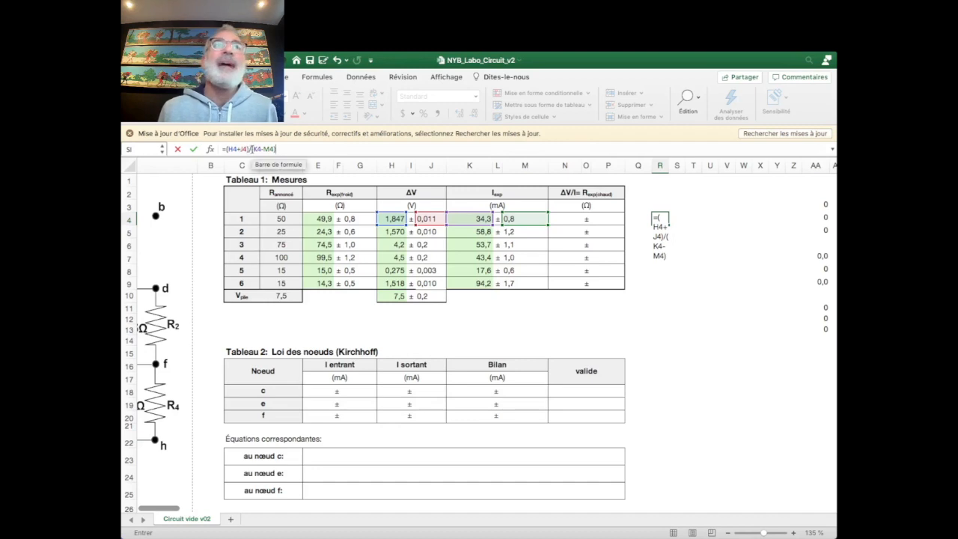
{"action": "left_click", "coordinate": [287, 148]}
{"action": "key", "text": "Return"}
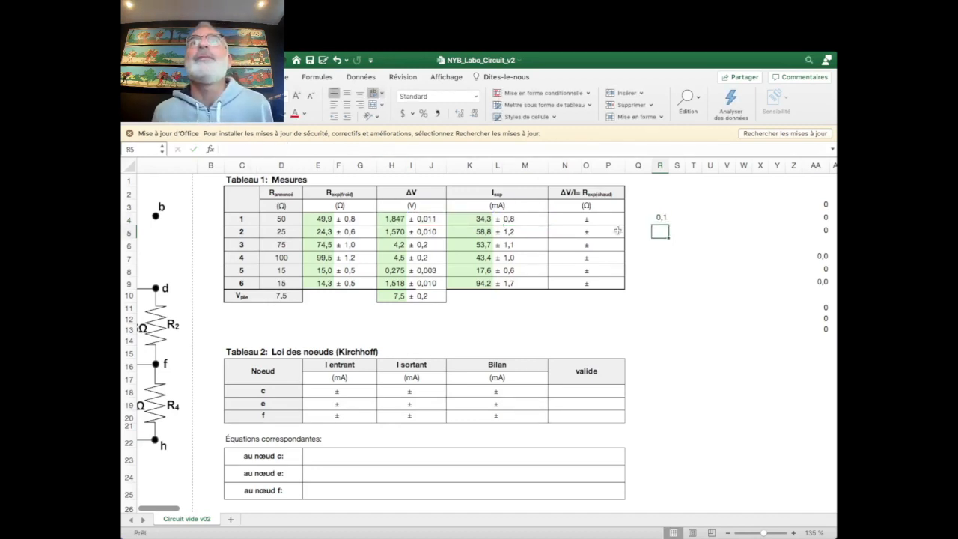
{"action": "left_click", "coordinate": [660, 218]}
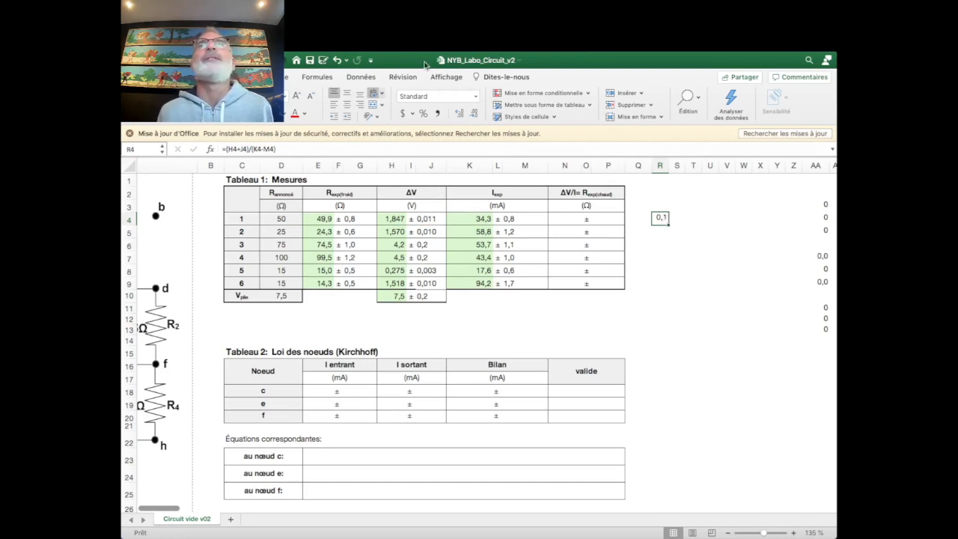
Widen column R and show the R4 result with four decimals
{"action": "left_click", "coordinate": [460, 113]}
{"action": "left_click_drag", "start_coordinate": [668, 165], "coordinate": [690, 165]}
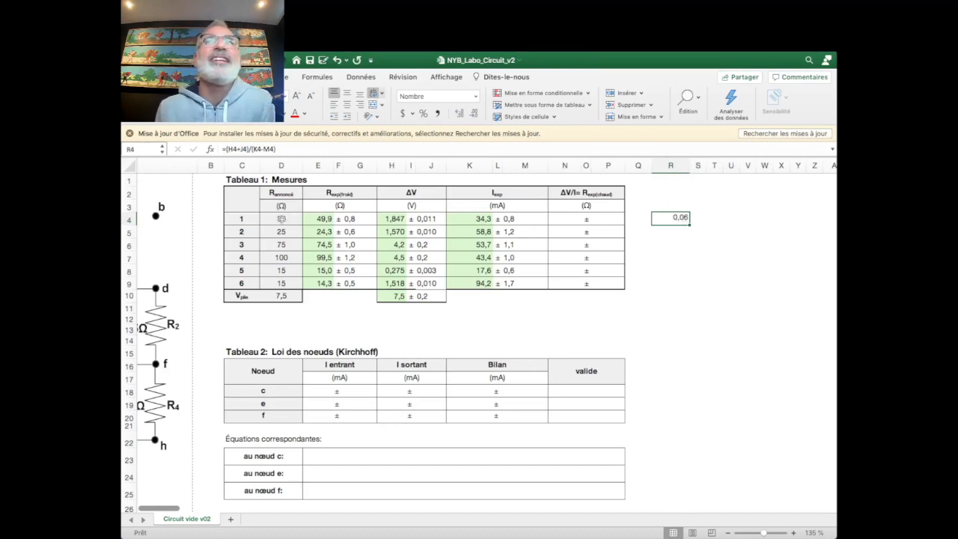
{"action": "left_click", "coordinate": [461, 113]}
{"action": "left_click", "coordinate": [461, 113]}
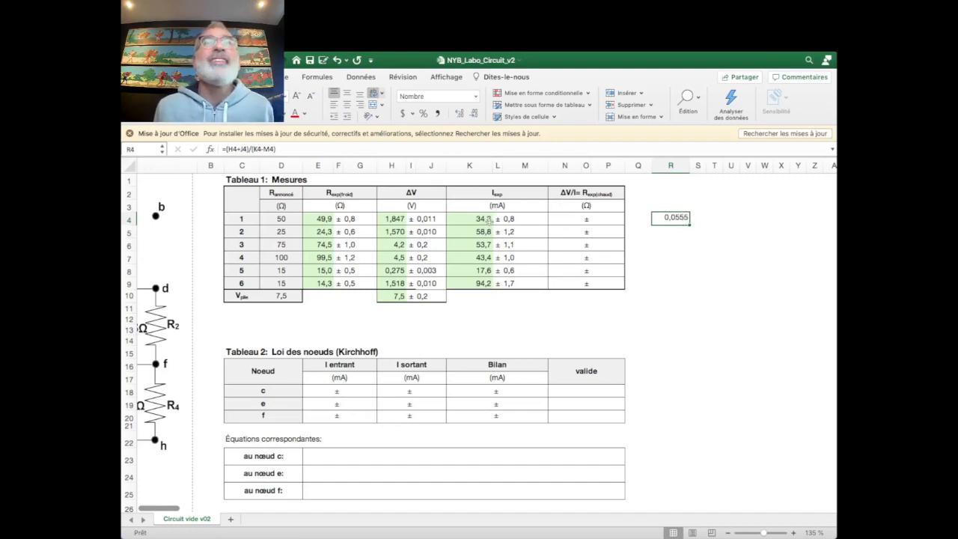
Multiply the R4 formula by 1000, making it =(H4+J4)/(K4-M4)*1000
{"action": "left_click", "coordinate": [296, 148]}
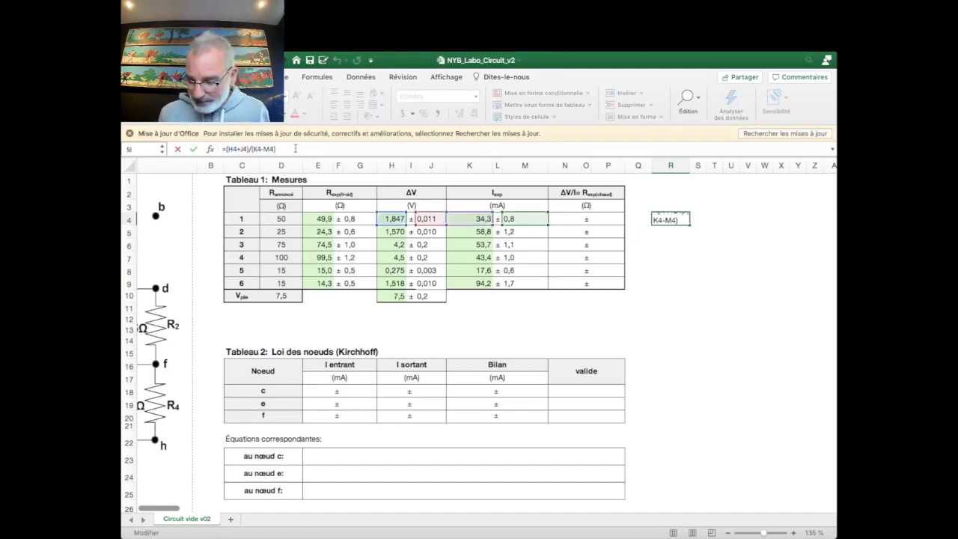
{"action": "type", "text": "000"}
{"action": "key", "text": "Return"}
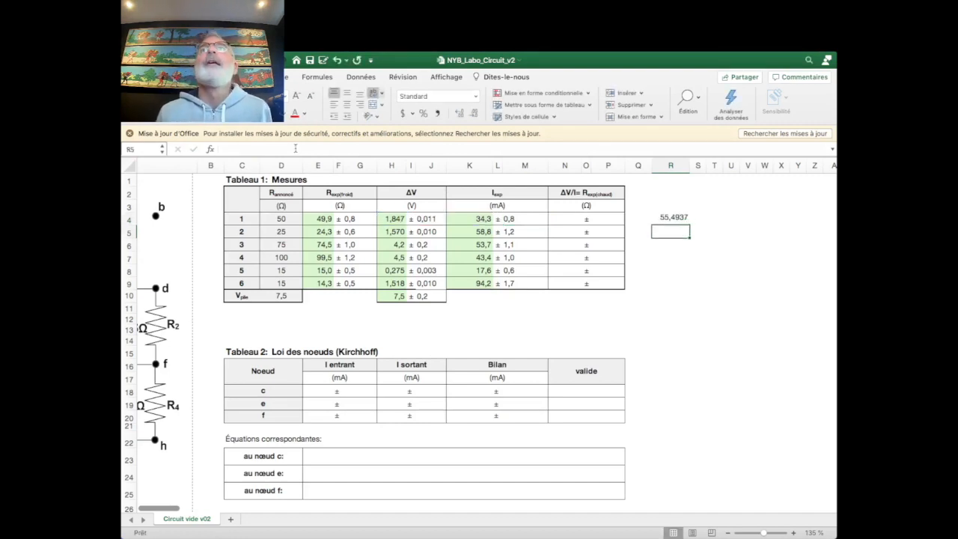
{"action": "left_click", "coordinate": [675, 217]}
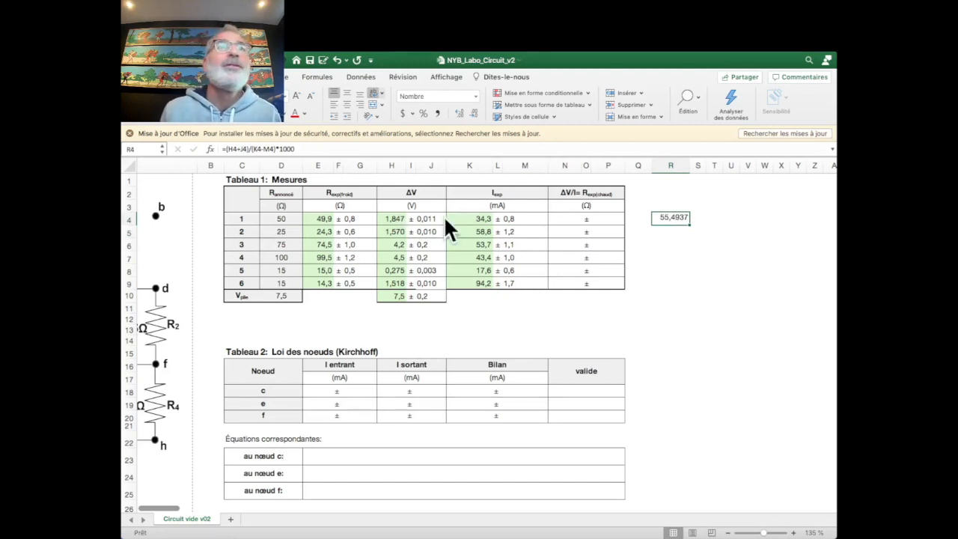
Widen column S and begin a formula in S4 with the voltage minus its uncertainty, (H4-J4)
{"action": "left_click", "coordinate": [698, 217]}
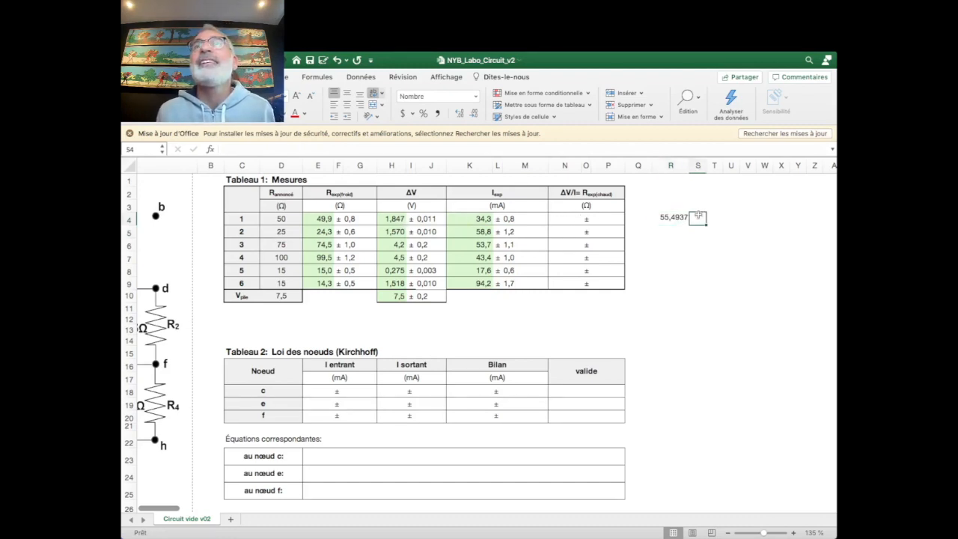
{"action": "left_click_drag", "start_coordinate": [707, 166], "coordinate": [736, 169]}
{"action": "type", "text": "="}
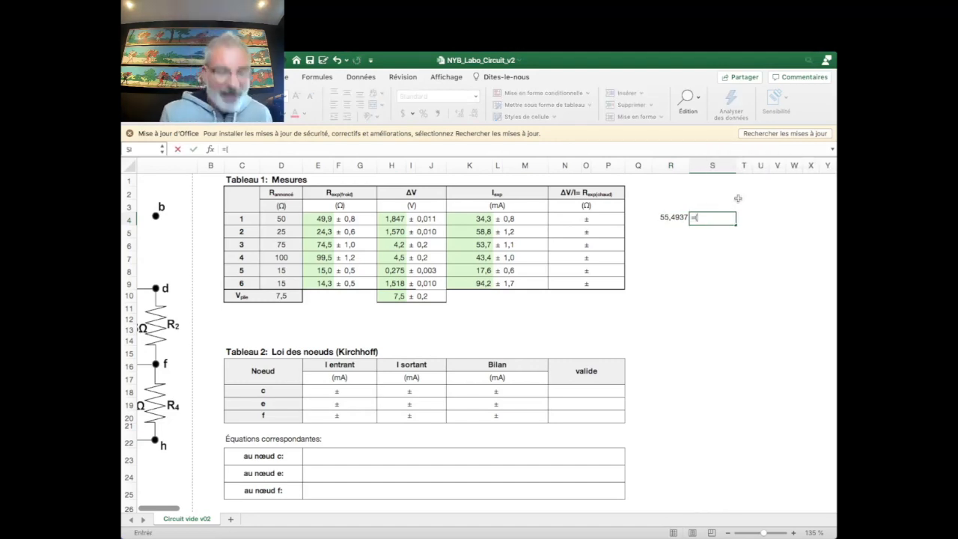
{"action": "type", "text": "("}
{"action": "left_click", "coordinate": [238, 152]}
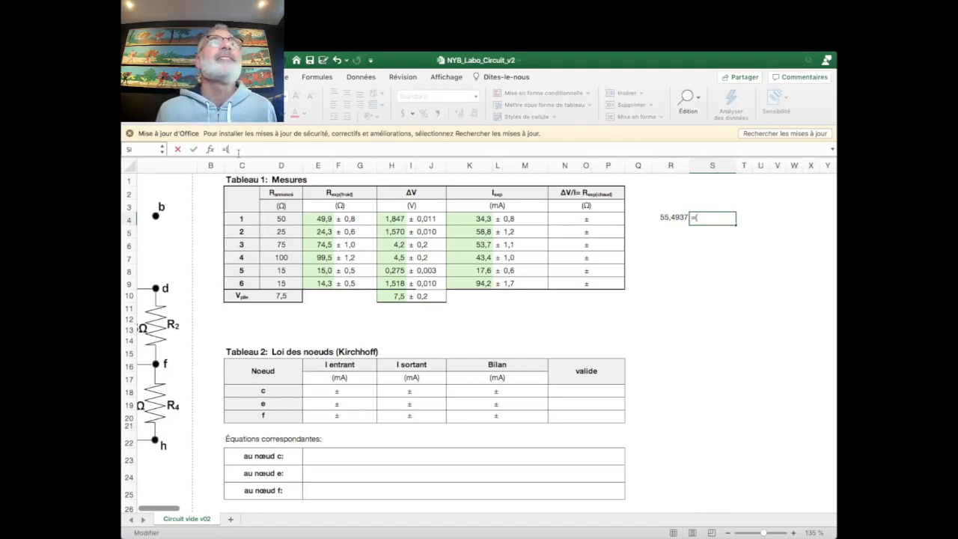
{"action": "left_click", "coordinate": [395, 220]}
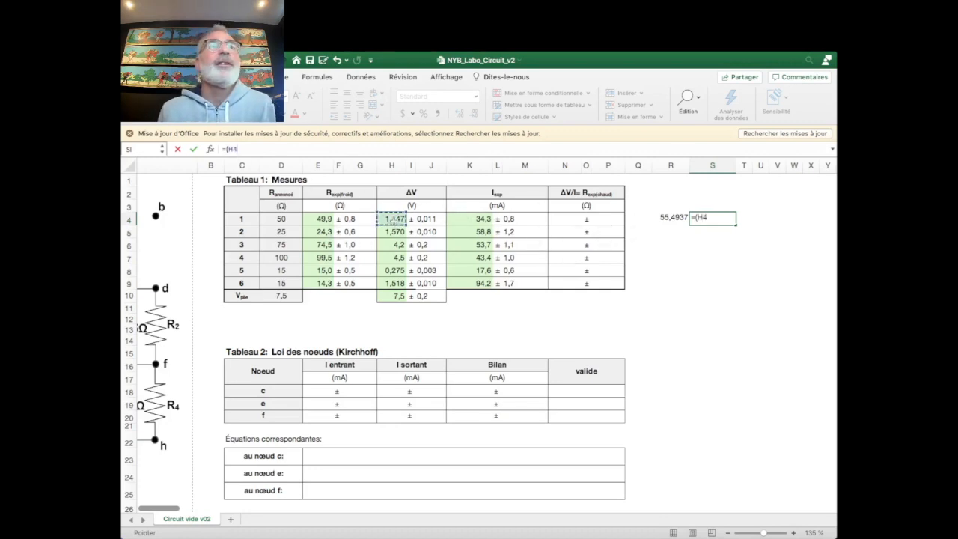
{"action": "type", "text": "-"}
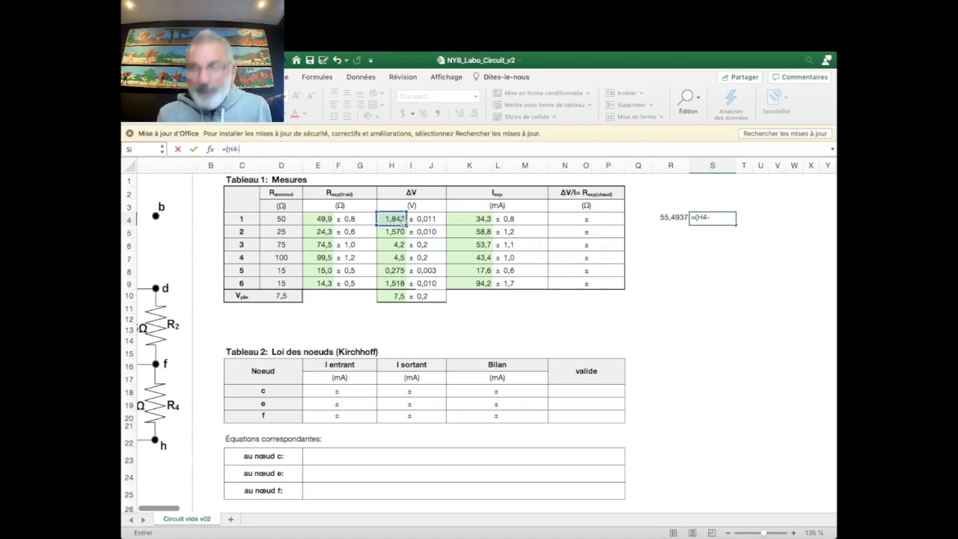
{"action": "left_click", "coordinate": [432, 219]}
{"action": "type", "text": ")"}
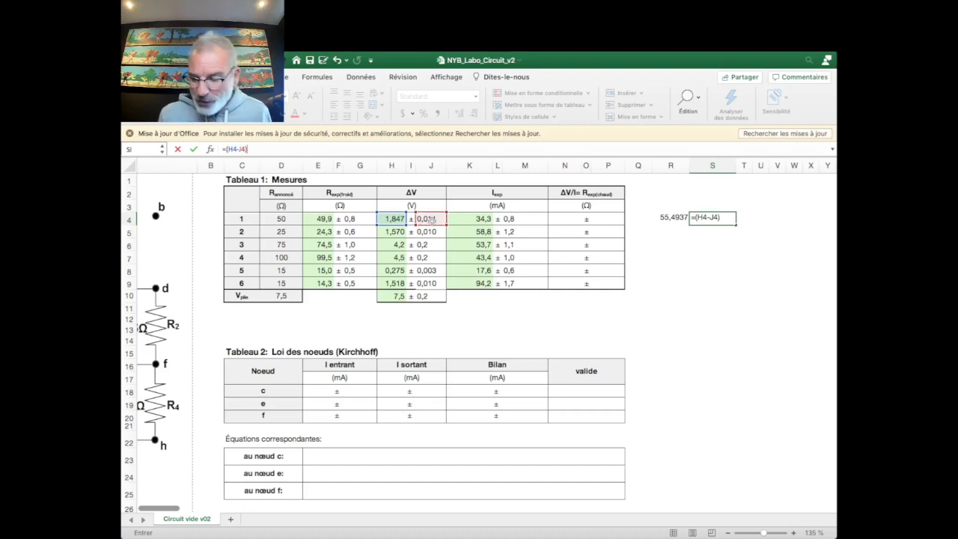
Complete the S4 formula as =(H4-J4)/(K4+M4), dividing by the current plus its uncertainty
{"action": "type", "text": "/("}
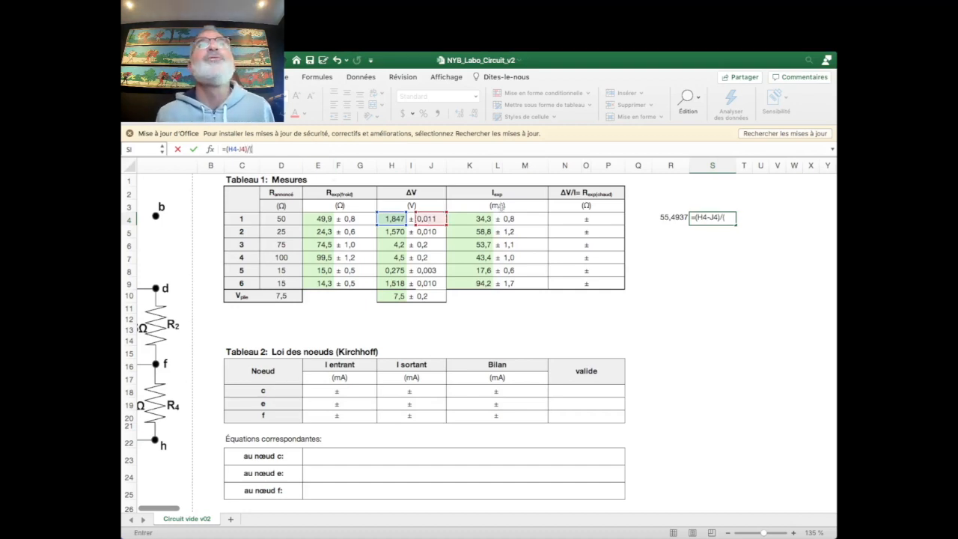
{"action": "left_click", "coordinate": [467, 219]}
{"action": "type", "text": "+"}
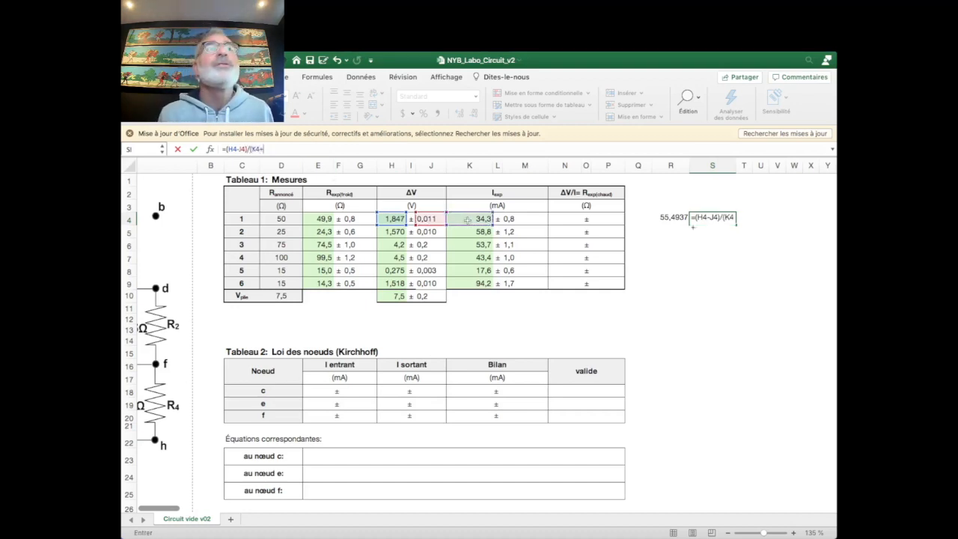
{"action": "left_click", "coordinate": [531, 220]}
{"action": "type", "text": ")"}
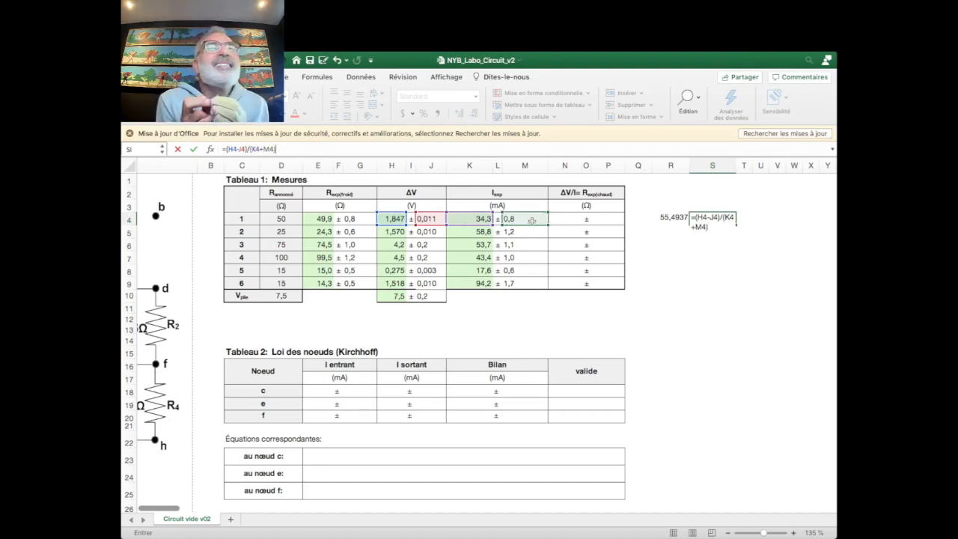
{"action": "key", "text": "Return"}
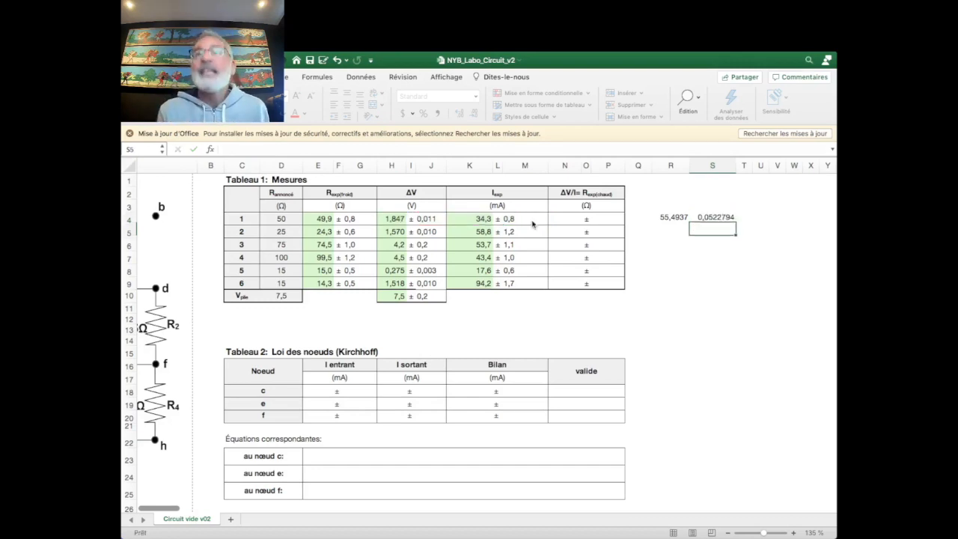
Multiply the S4 formula by 1000, making it =(H4-J4)/(K4+M4)*1000
{"action": "left_click", "coordinate": [722, 217]}
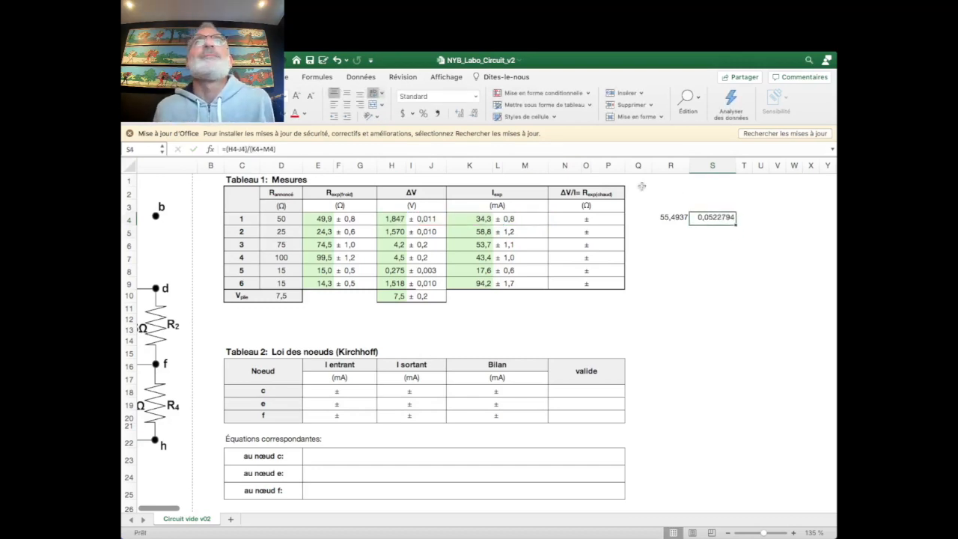
{"action": "left_click", "coordinate": [296, 148]}
{"action": "type", "text": "*"}
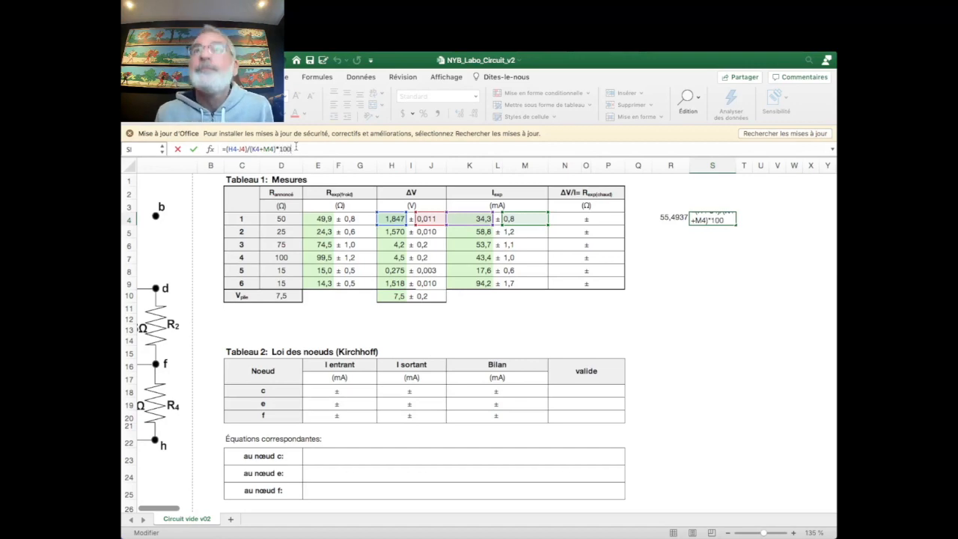
{"action": "key", "text": "Return"}
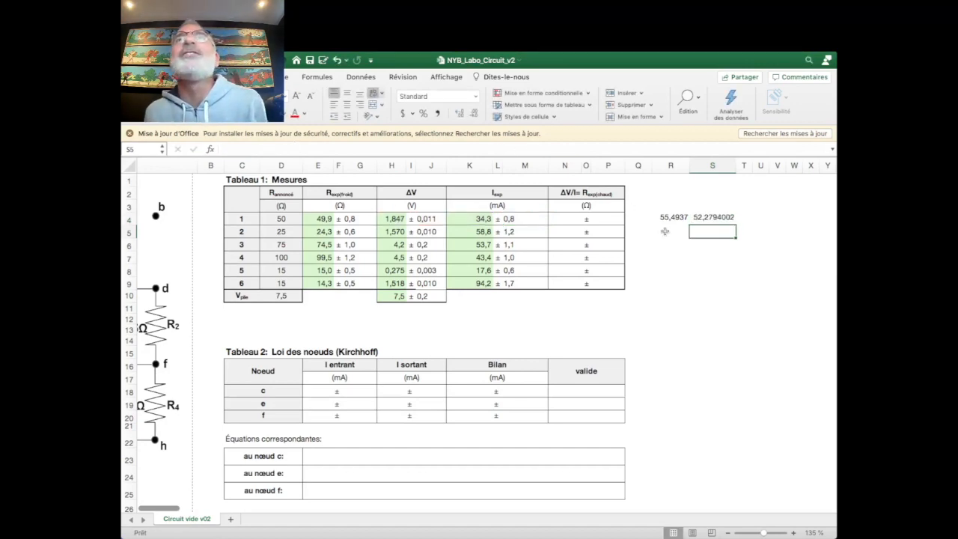
Compare the extremes in R4 and S4 with the first resistor's nominal and cold values, and begin a formula in N4
{"action": "left_click", "coordinate": [676, 217]}
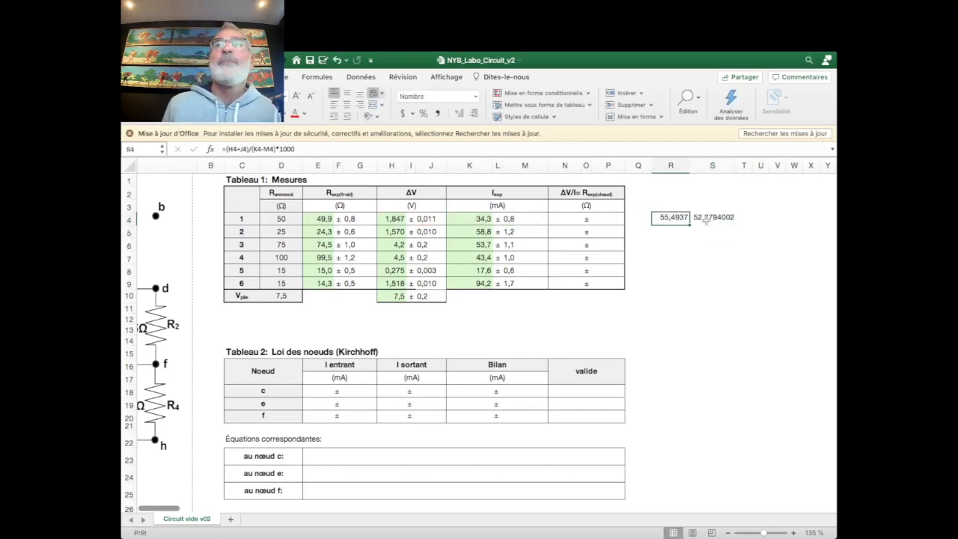
{"action": "left_click", "coordinate": [708, 218]}
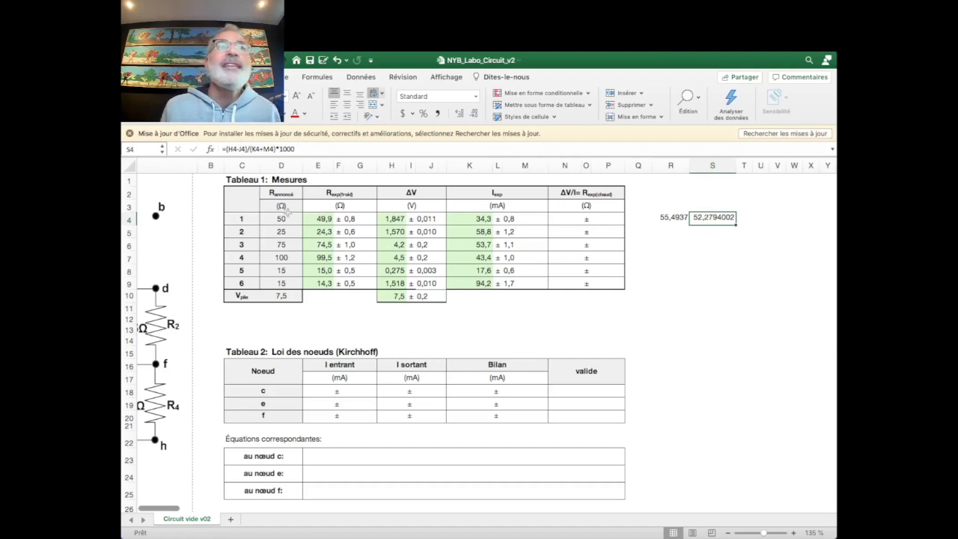
{"action": "left_click", "coordinate": [279, 220]}
{"action": "left_click", "coordinate": [321, 218]}
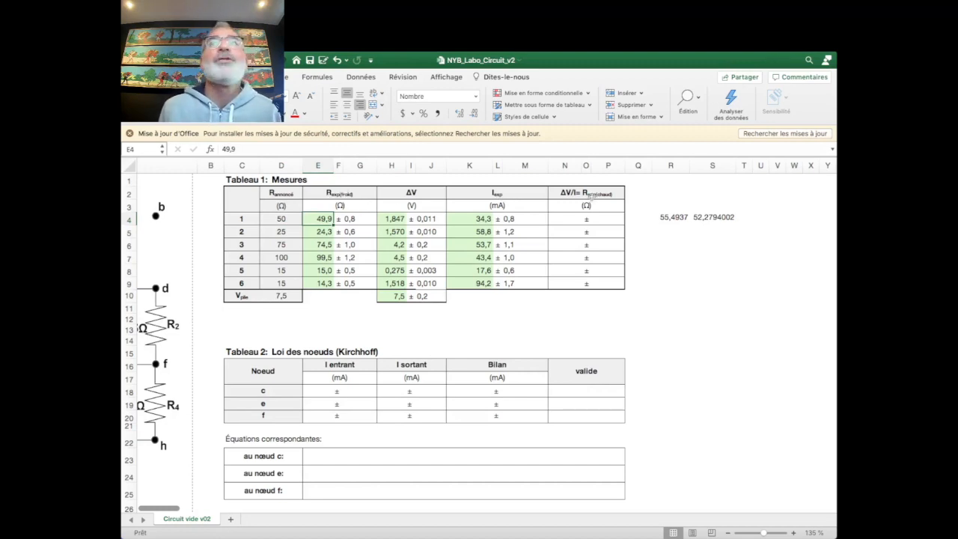
{"action": "left_click", "coordinate": [573, 218]}
{"action": "type", "text": "="}
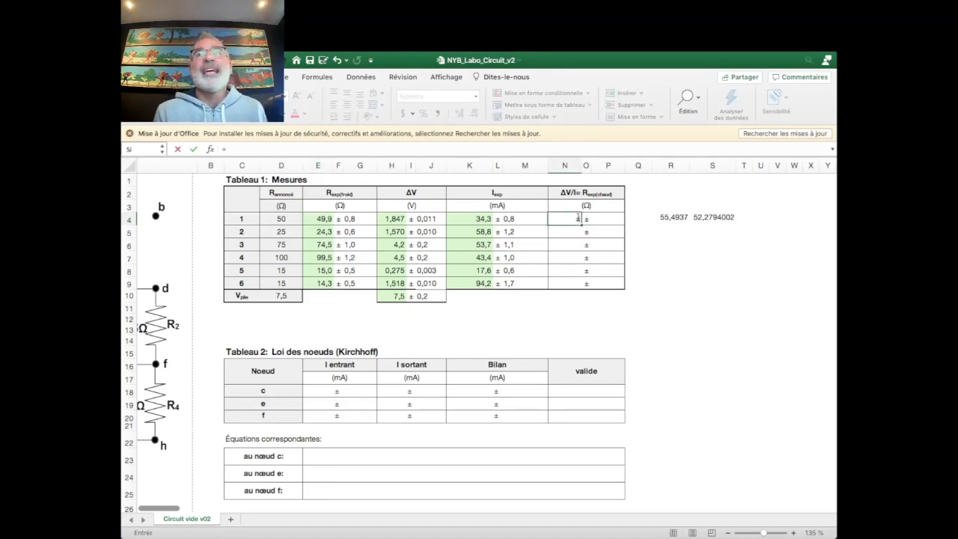
{"action": "type", "text": "moyenne"}
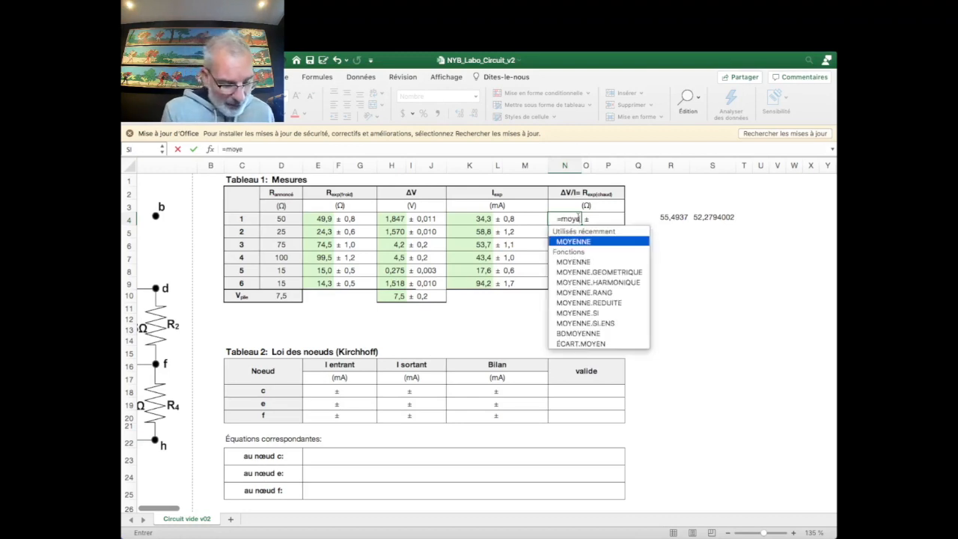
{"action": "key", "text": "BackSpace"}
{"action": "key", "text": "BackSpace"}
{"action": "key", "text": "BackSpace"}
{"action": "key", "text": "BackSpace"}
{"action": "key", "text": "BackSpace"}
{"action": "key", "text": "BackSpace"}
{"action": "key", "text": "BackSpace"}
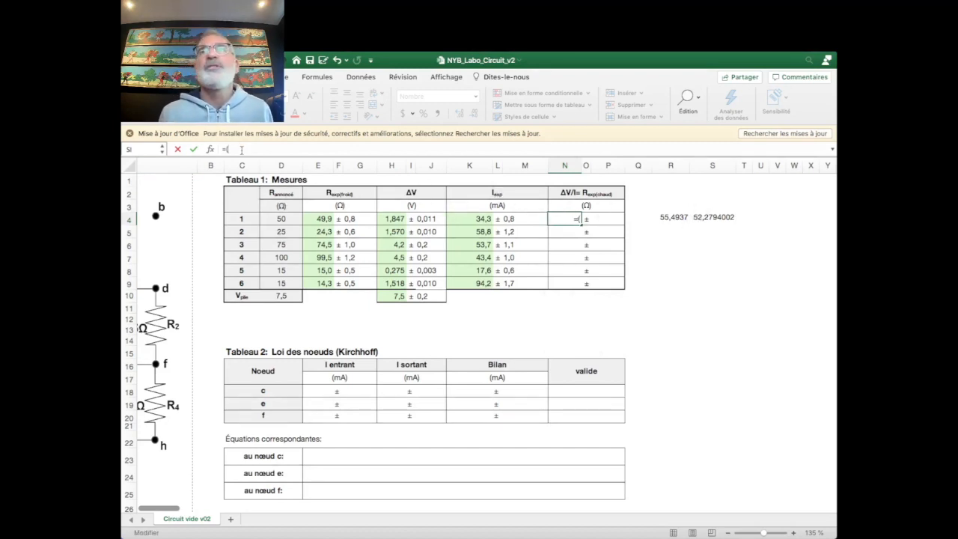
Complete the N4 formula as =(R4+S4)/2, averaging the two extreme resistances
{"action": "left_click", "coordinate": [670, 217]}
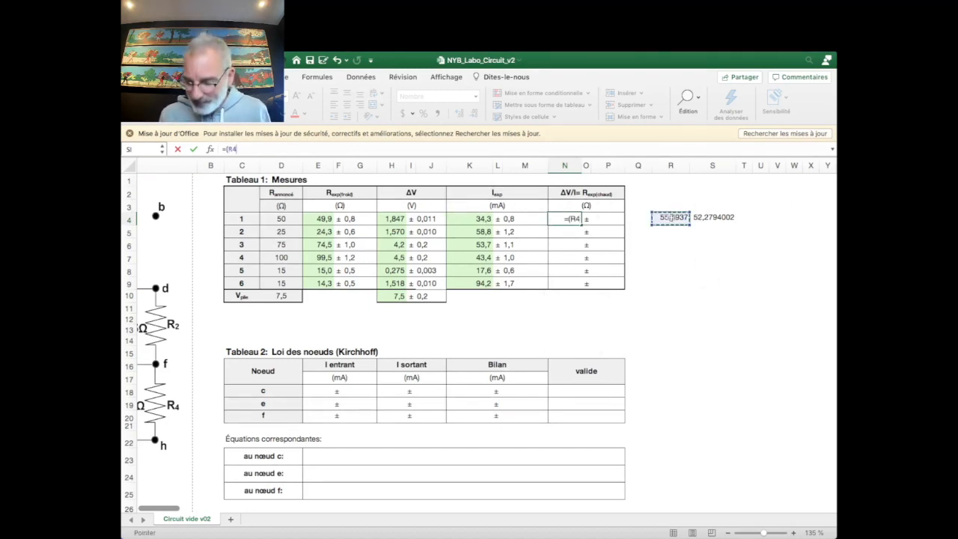
{"action": "type", "text": "+"}
{"action": "left_click", "coordinate": [710, 217]}
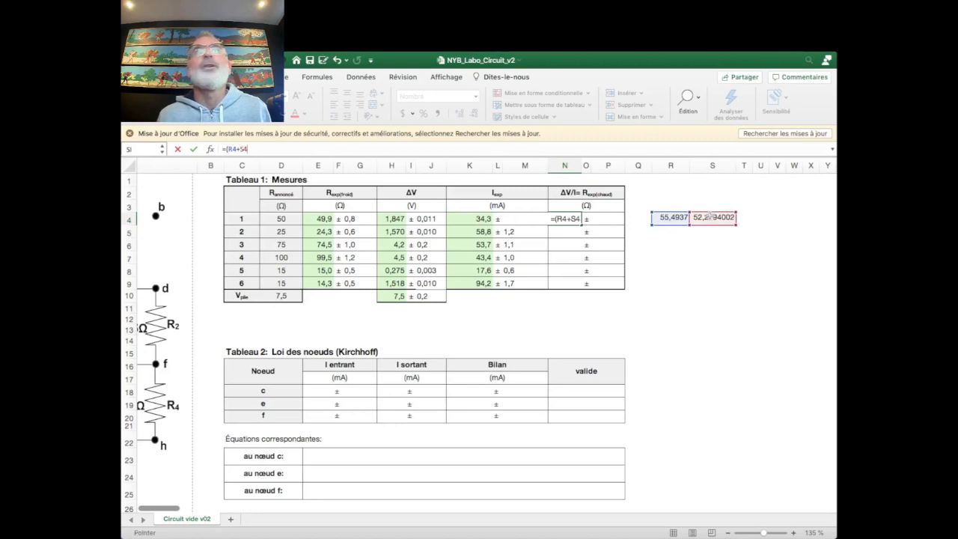
{"action": "type", "text": ")/2"}
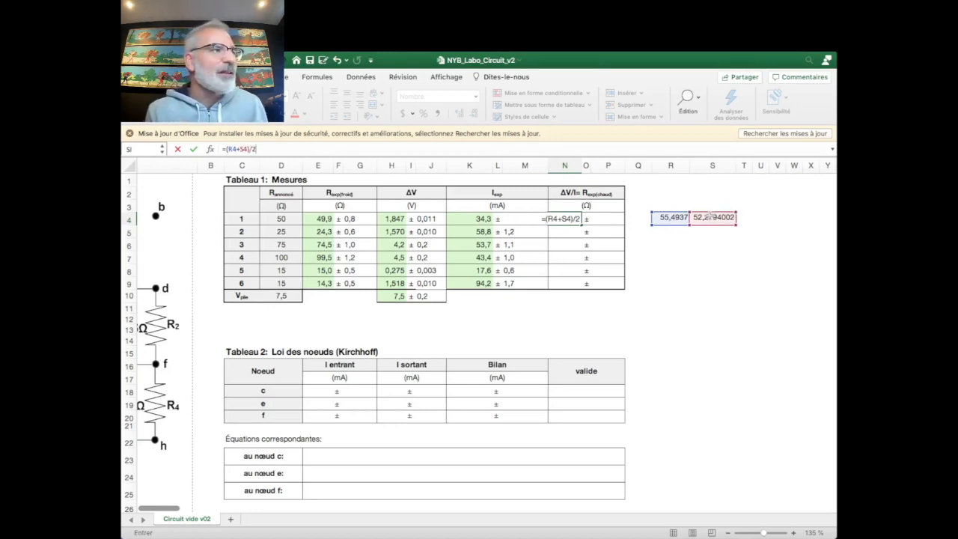
{"action": "key", "text": "Return"}
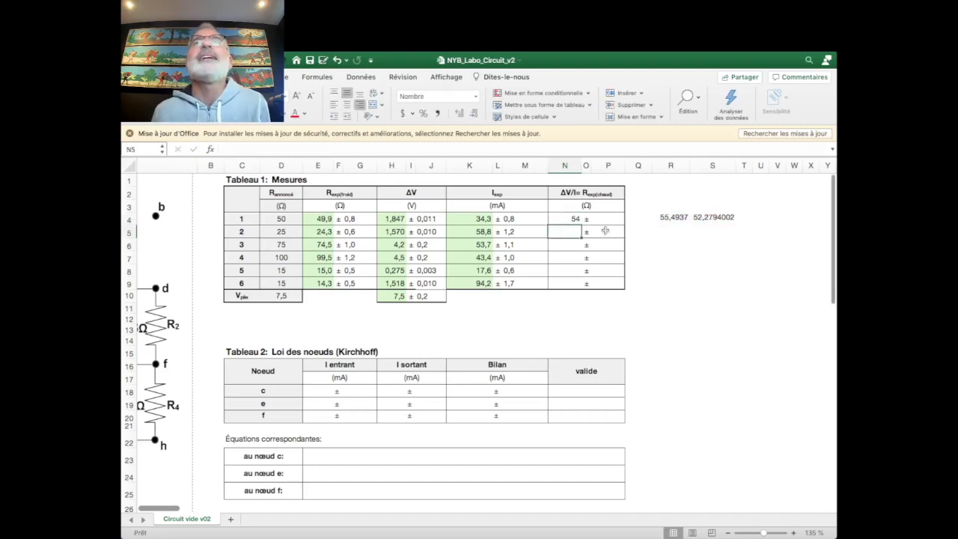
Show the ΔV/I resistance in N4 with three decimals
{"action": "left_click", "coordinate": [573, 217]}
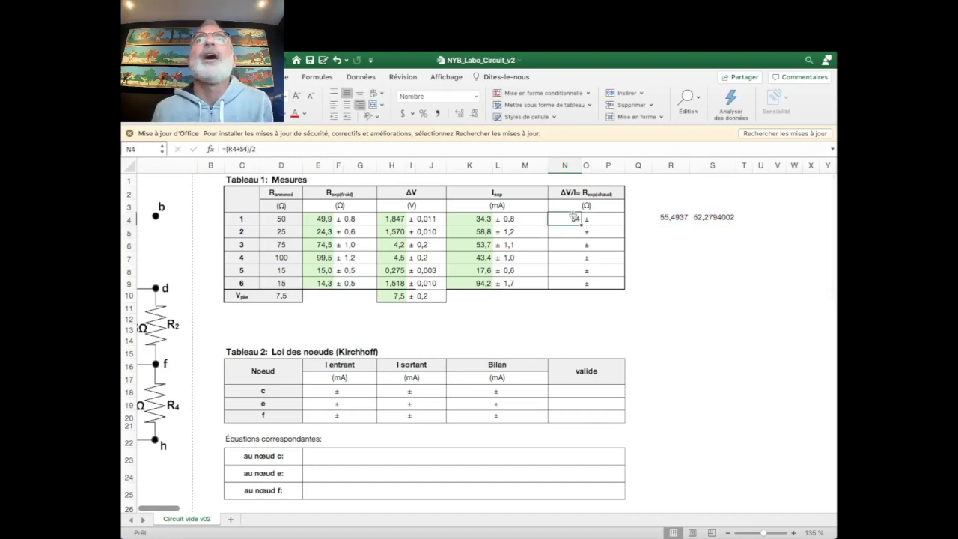
{"action": "left_click", "coordinate": [459, 114]}
{"action": "left_click", "coordinate": [459, 114]}
{"action": "left_click", "coordinate": [459, 114]}
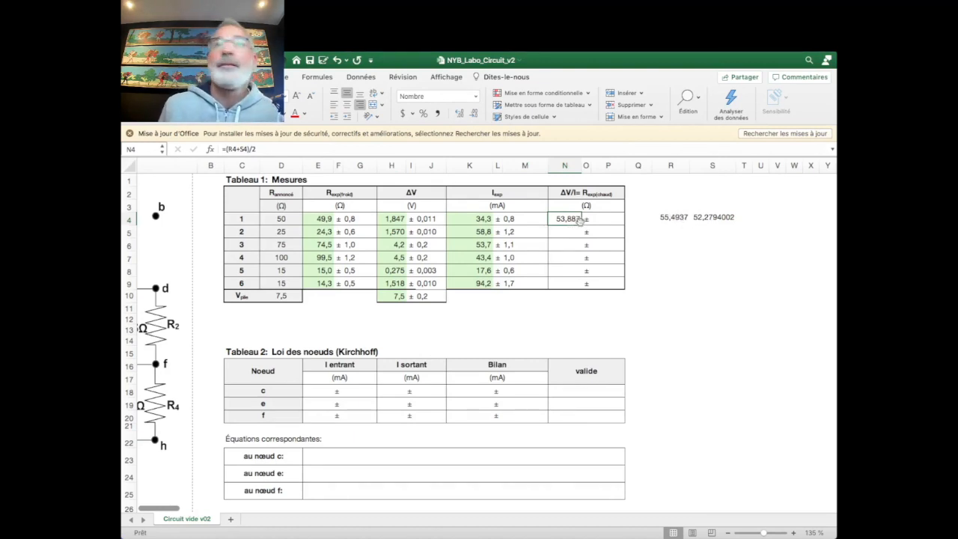
Enter =(R4-S4)/2 in P4 as the uncertainty of the first ΔV/I resistance
{"action": "left_click", "coordinate": [612, 218]}
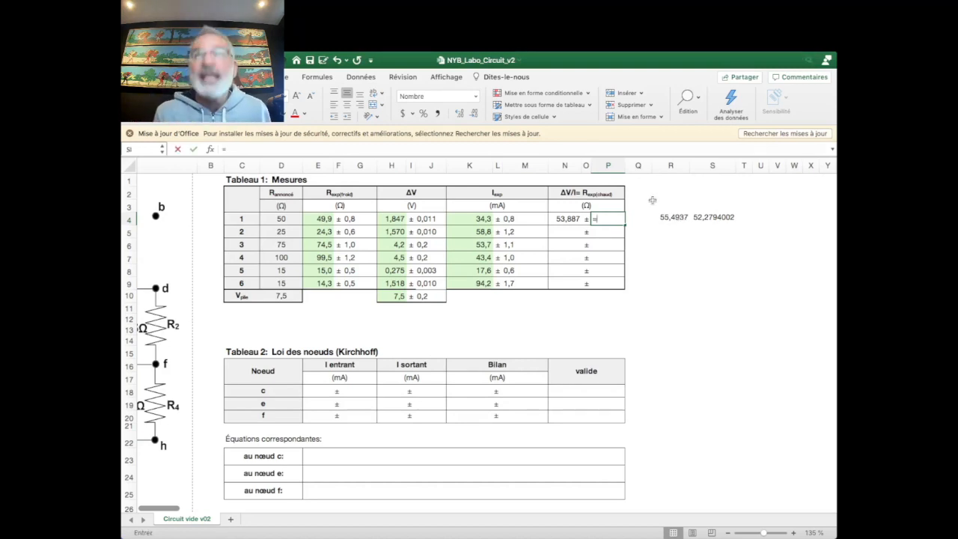
{"action": "type", "text": "=("}
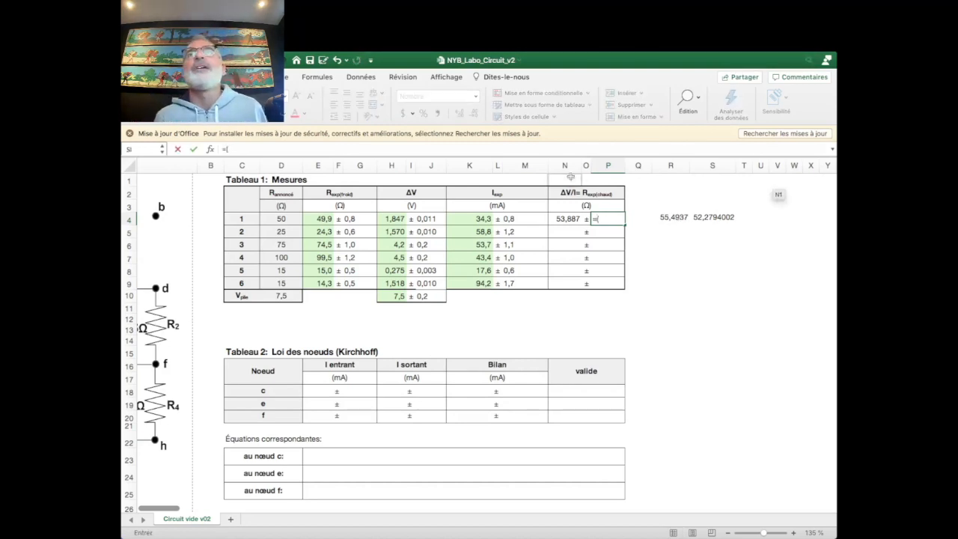
{"action": "left_click", "coordinate": [664, 217]}
{"action": "type", "text": "-"}
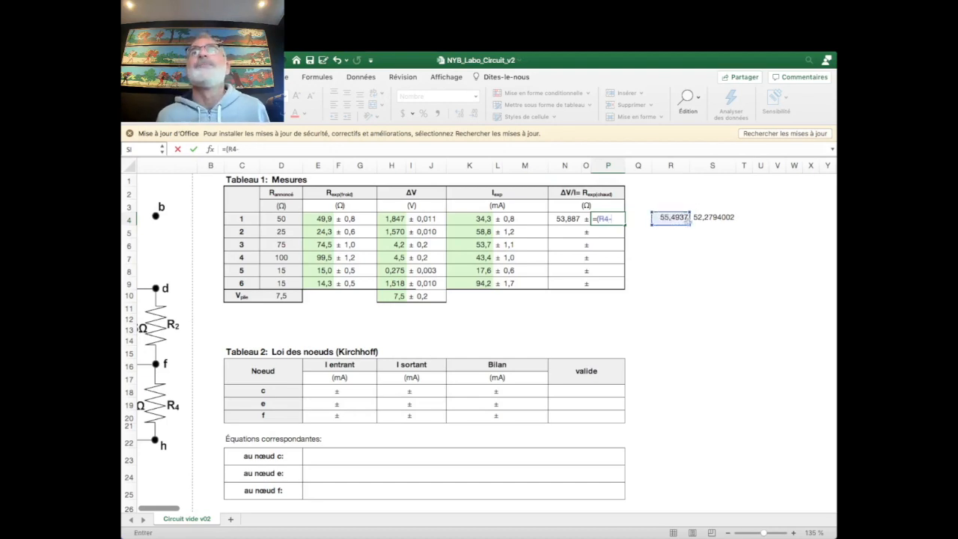
{"action": "left_click", "coordinate": [722, 218]}
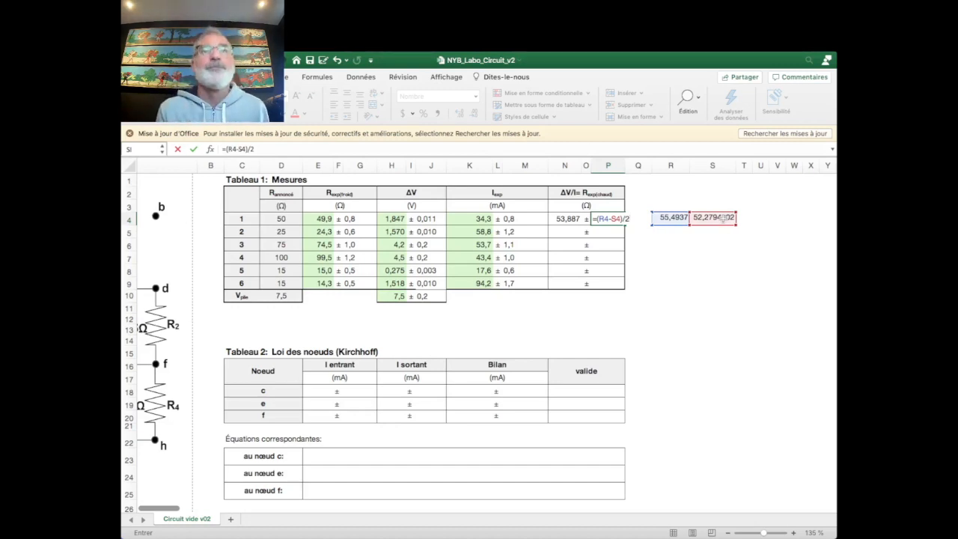
{"action": "type", "text": ")/2"}
{"action": "key", "text": "Return"}
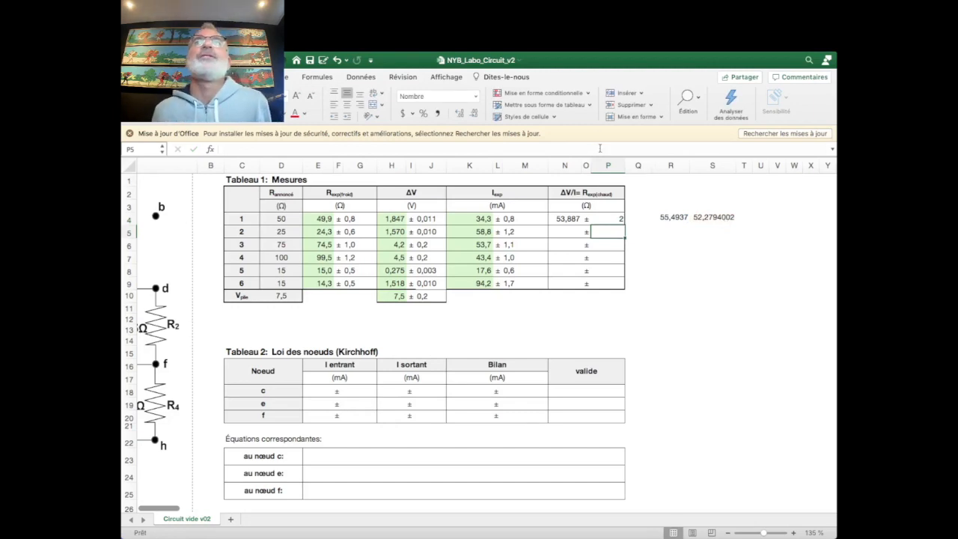
Show the first resistor's ΔV/I resistance in N4 and its uncertainty in P4 with one decimal each
{"action": "left_click", "coordinate": [613, 218]}
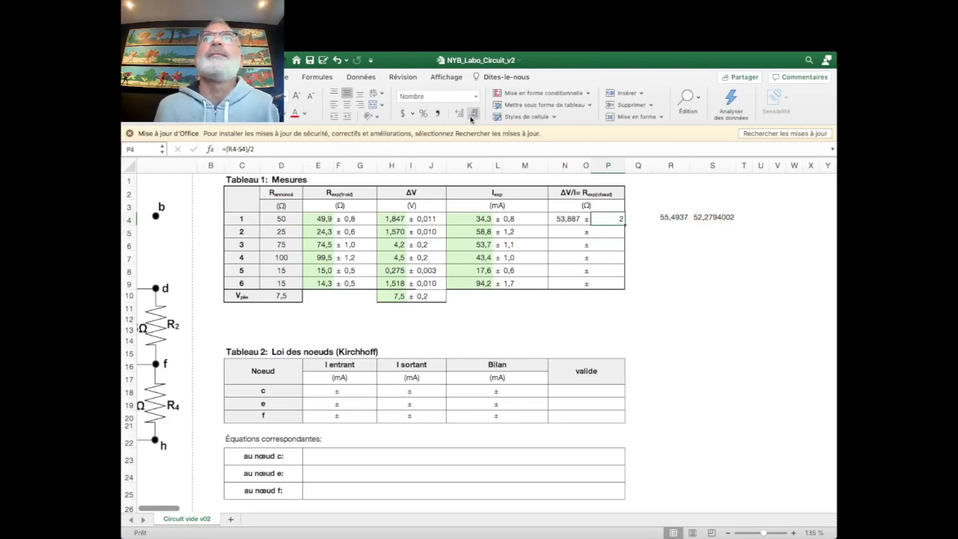
{"action": "left_click", "coordinate": [460, 114]}
{"action": "left_click", "coordinate": [460, 114]}
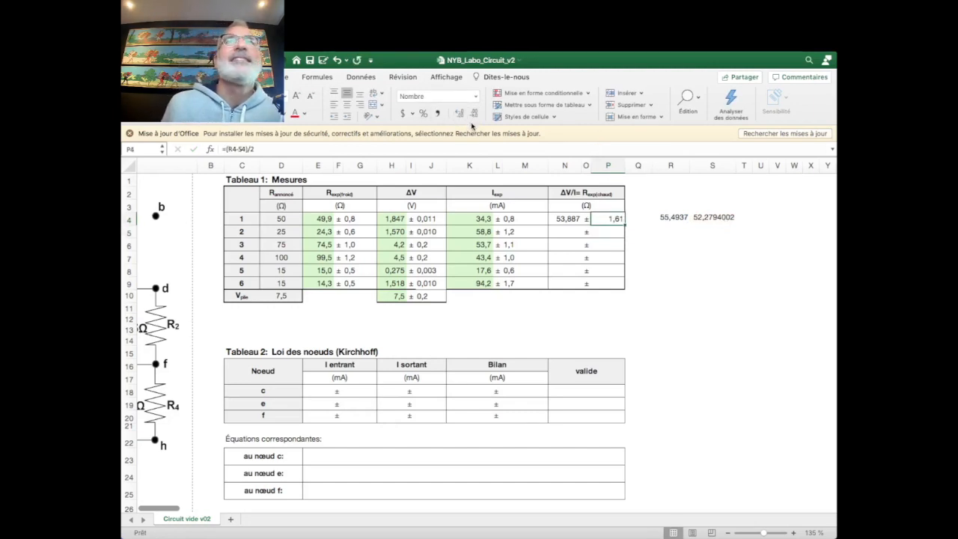
{"action": "left_click", "coordinate": [567, 215]}
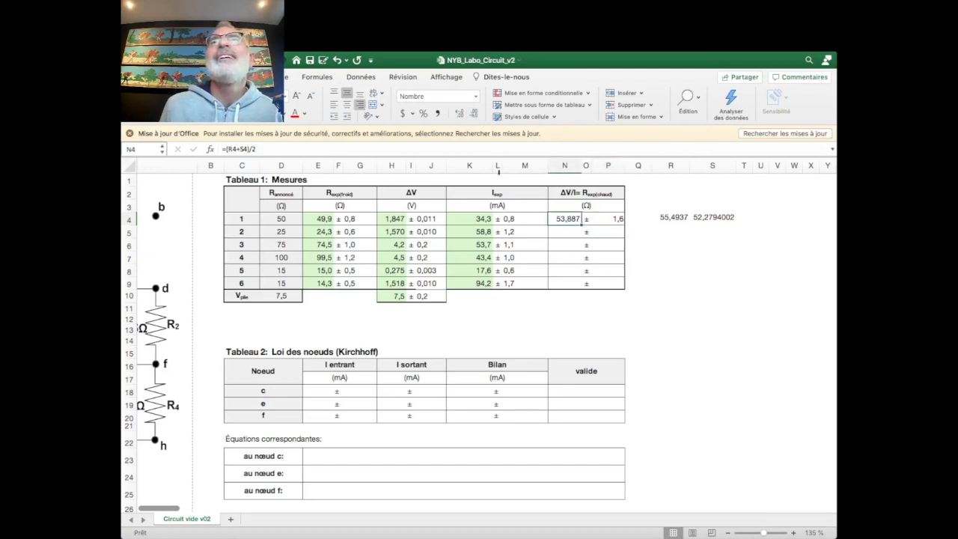
{"action": "left_click", "coordinate": [459, 113]}
{"action": "left_click", "coordinate": [473, 114]}
{"action": "left_click", "coordinate": [472, 114]}
{"action": "left_click", "coordinate": [473, 114]}
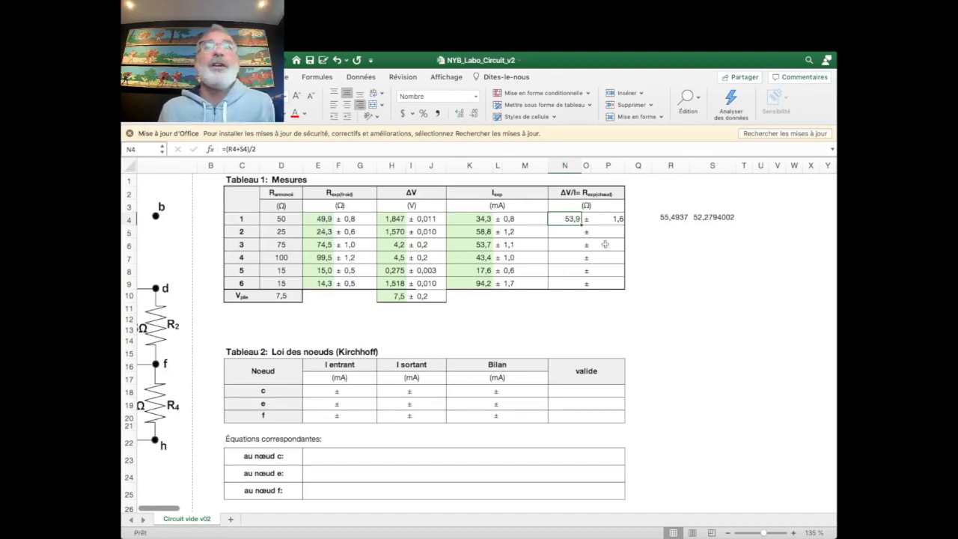
Try to fill the maximum-resistance formula in R4 down column R, and undo the accidental move to S5
{"action": "left_click", "coordinate": [668, 216]}
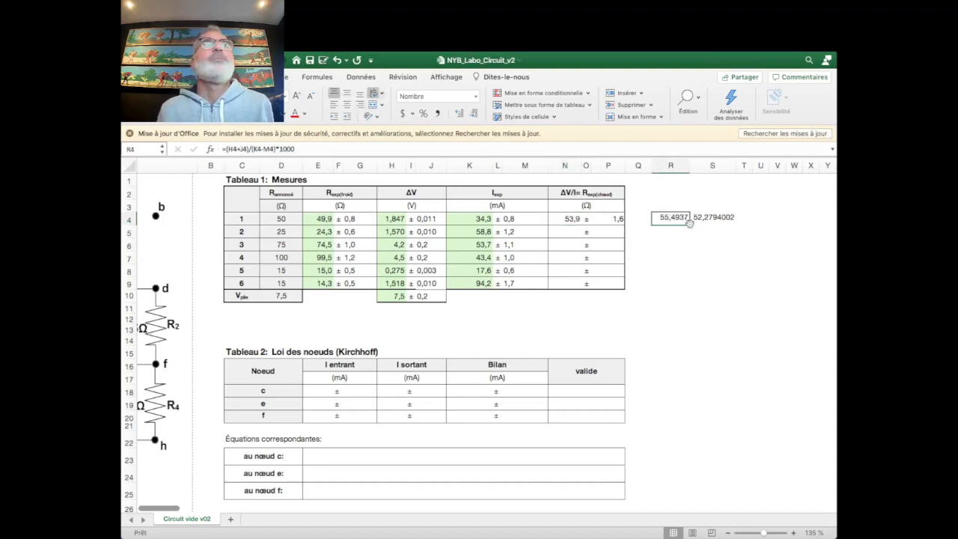
{"action": "left_click_drag", "start_coordinate": [689, 223], "coordinate": [731, 236]}
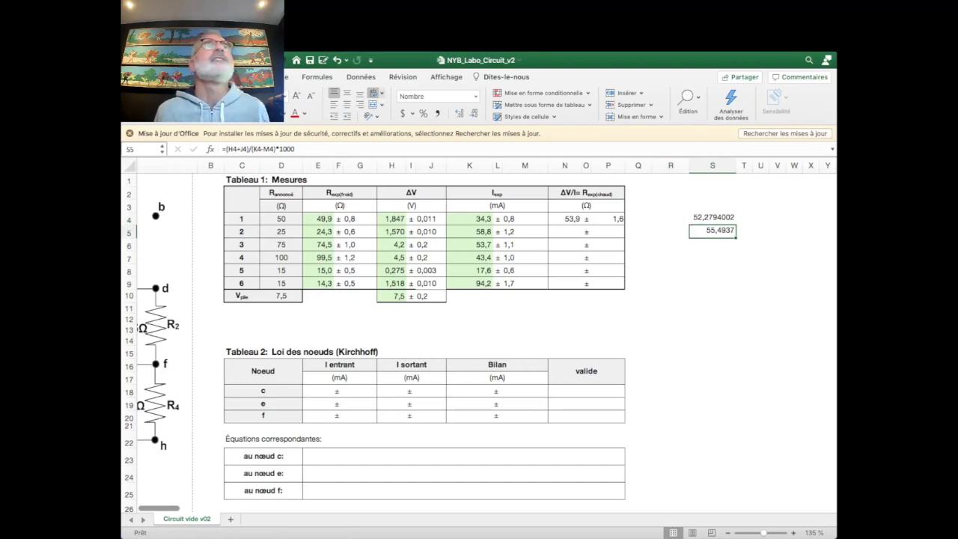
{"action": "left_click", "coordinate": [337, 60]}
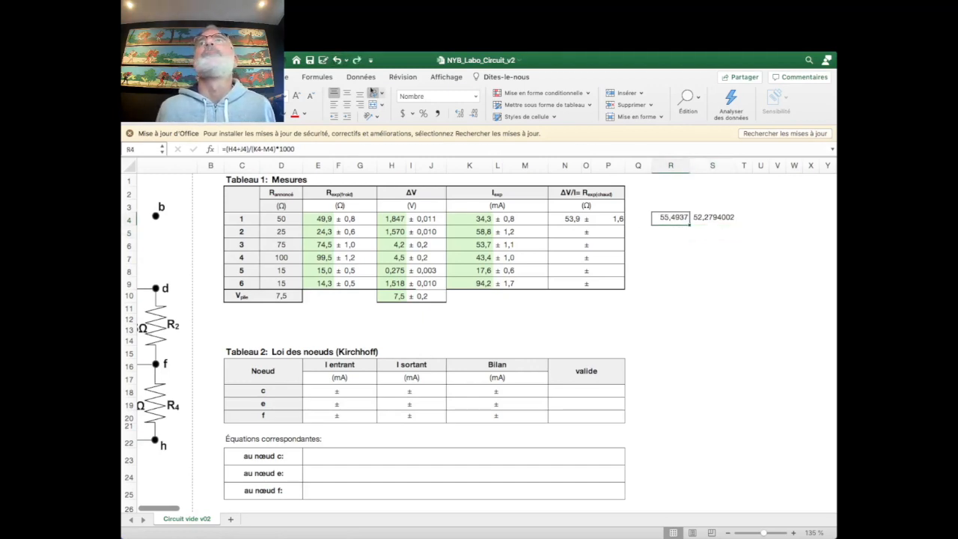
{"action": "left_click", "coordinate": [679, 243]}
{"action": "left_click", "coordinate": [684, 220]}
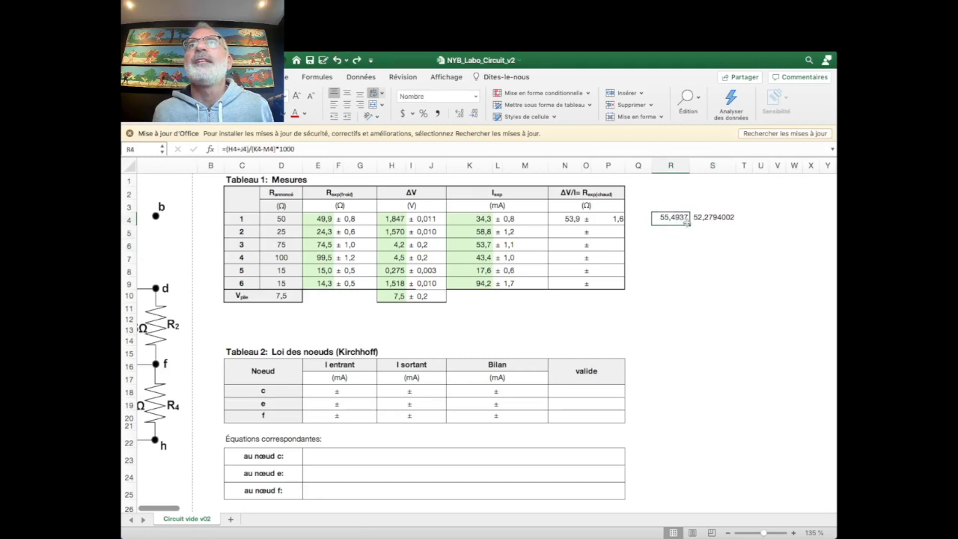
{"action": "left_click_drag", "start_coordinate": [693, 226], "coordinate": [695, 244]}
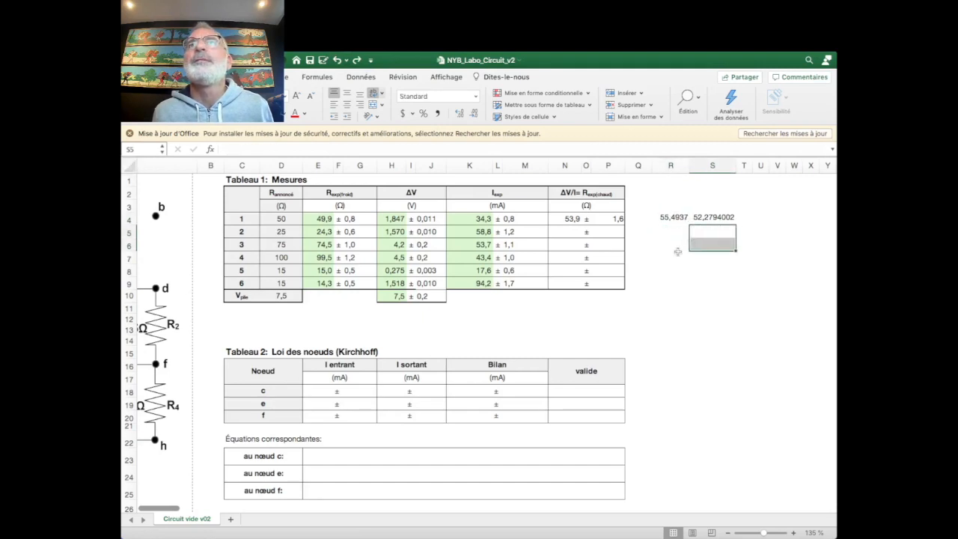
{"action": "left_click", "coordinate": [678, 253]}
{"action": "left_click", "coordinate": [674, 219]}
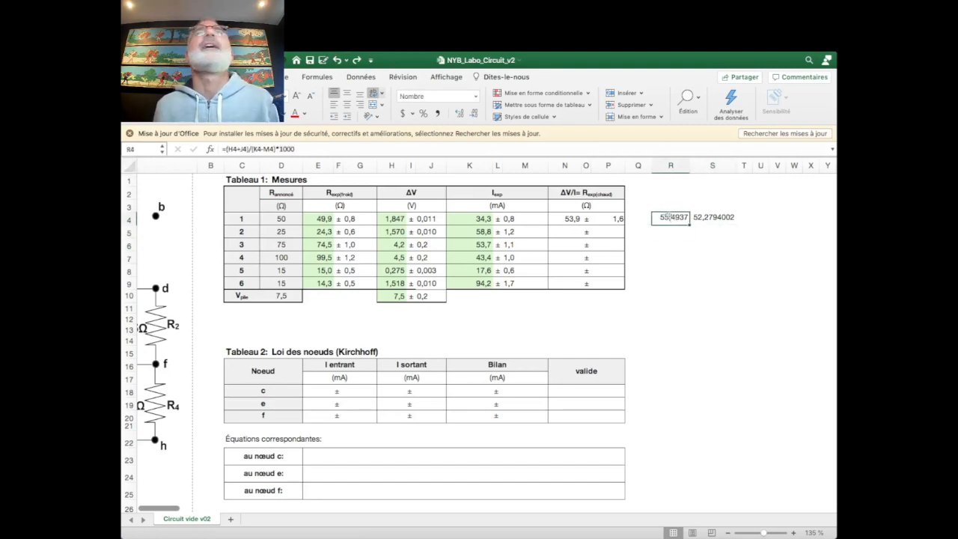
{"action": "double_click", "coordinate": [668, 218]}
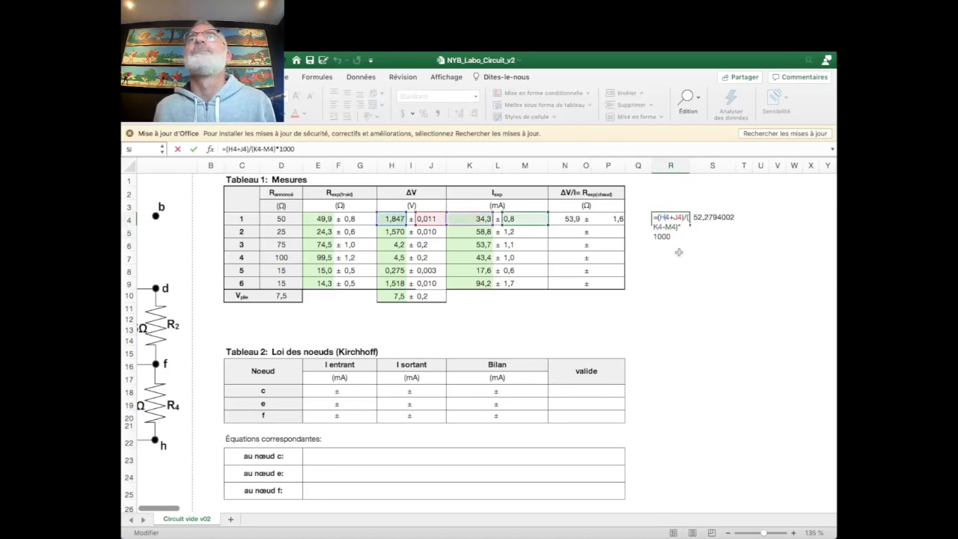
{"action": "left_click", "coordinate": [678, 253]}
{"action": "left_click", "coordinate": [676, 217]}
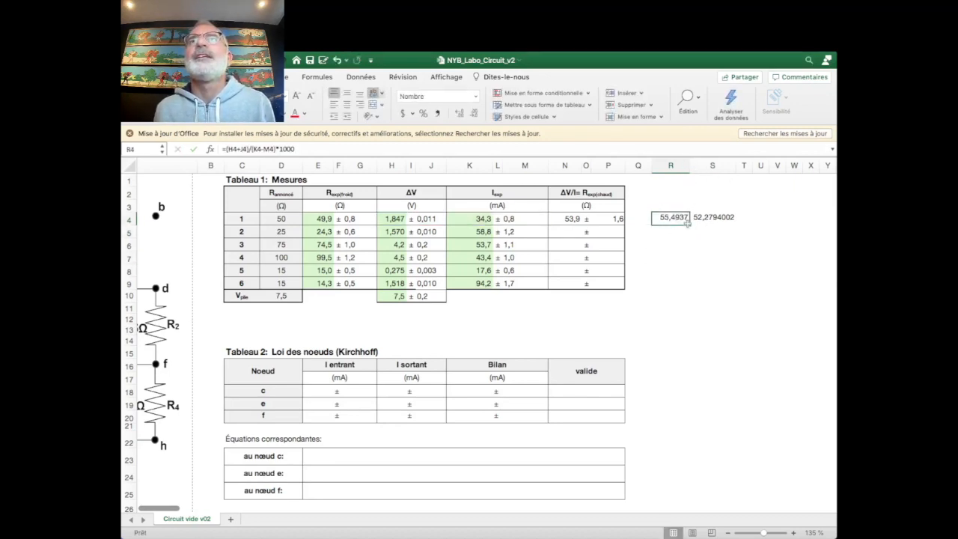
{"action": "double_click", "coordinate": [679, 221]}
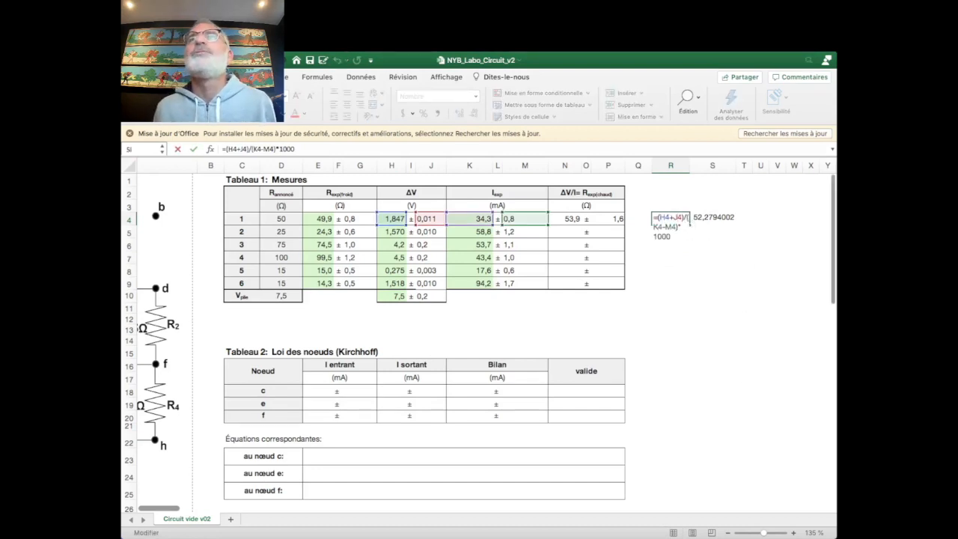
{"action": "left_click", "coordinate": [712, 320]}
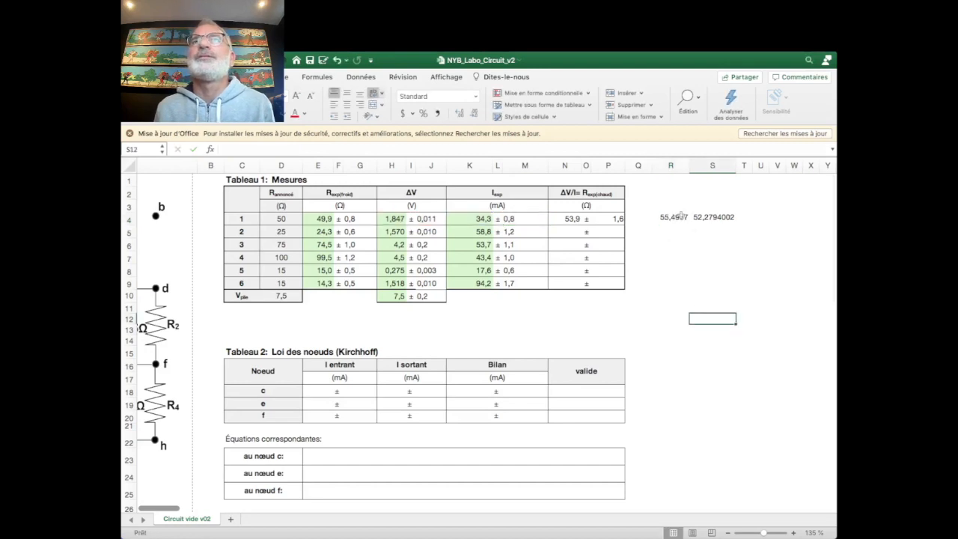
Widen the columns R and S that hold the maximum and minimum resistances
{"action": "left_click", "coordinate": [682, 215]}
{"action": "left_click_drag", "start_coordinate": [689, 165], "coordinate": [797, 165]}
{"action": "left_click", "coordinate": [762, 164]}
{"action": "left_click", "coordinate": [712, 217]}
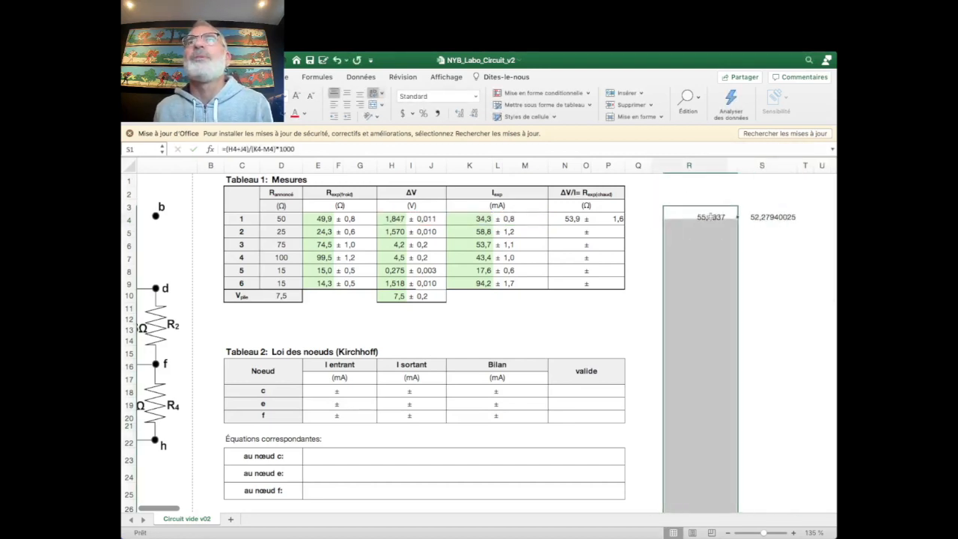
{"action": "left_click", "coordinate": [722, 242]}
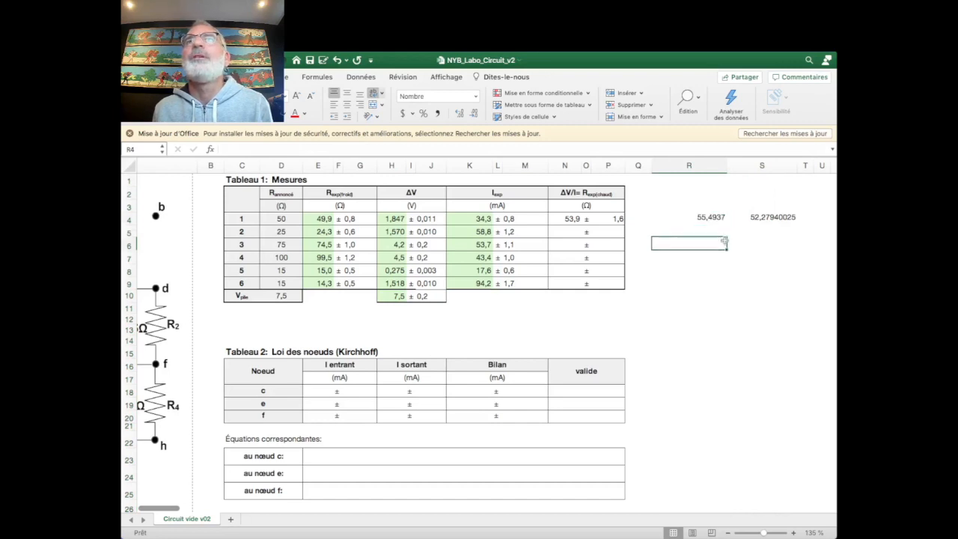
Try again to extend the R4 formula down the widened column, and undo the accidental move to R10
{"action": "left_click", "coordinate": [718, 218]}
{"action": "left_click_drag", "start_coordinate": [729, 227], "coordinate": [724, 236]}
{"action": "left_click", "coordinate": [720, 218]}
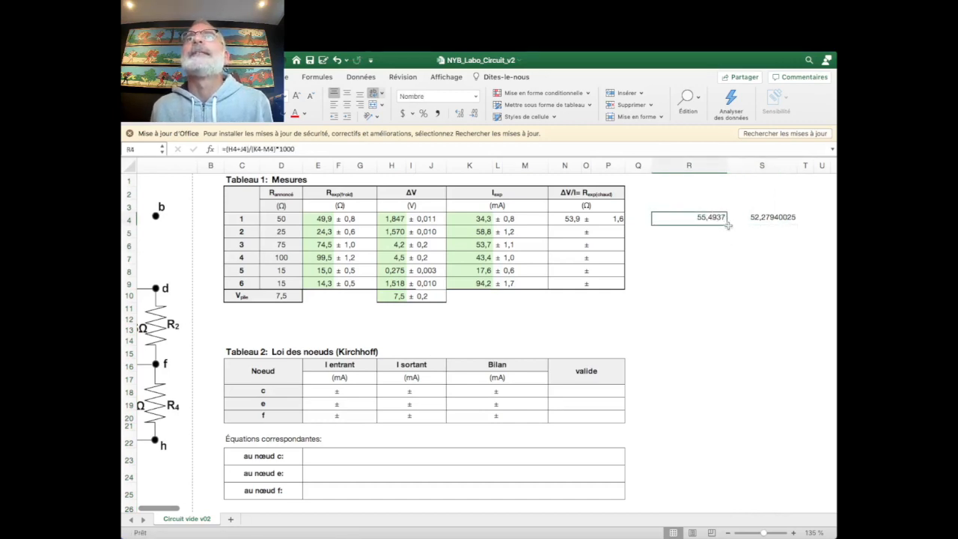
{"action": "left_click", "coordinate": [731, 229]}
{"action": "left_click", "coordinate": [715, 220]}
{"action": "double_click", "coordinate": [714, 219]}
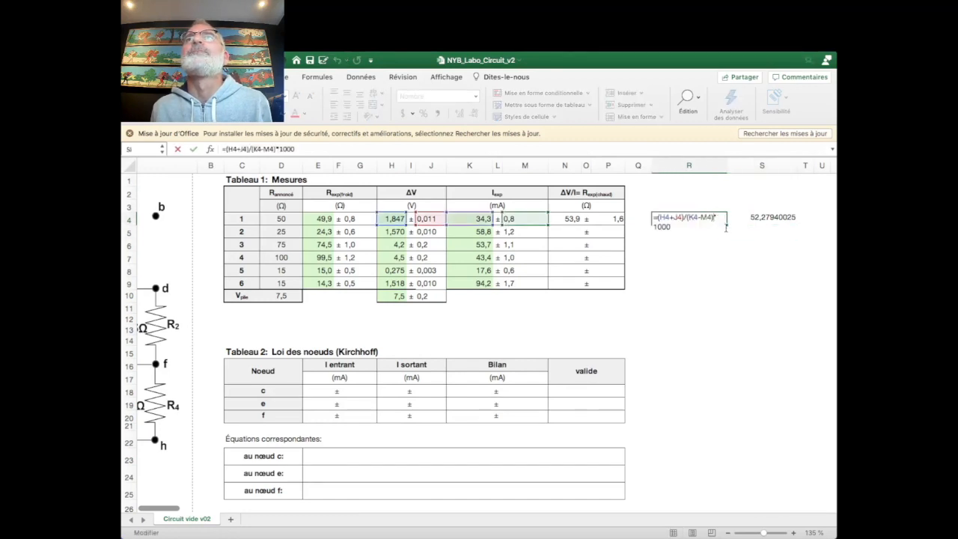
{"action": "left_click", "coordinate": [715, 260]}
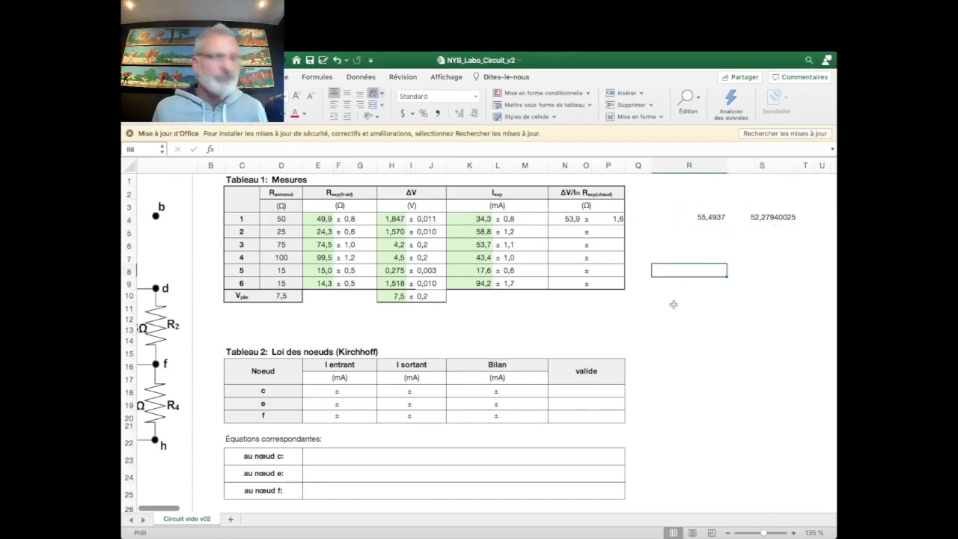
{"action": "scroll", "coordinate": [674, 303], "scroll_direction": "right", "scroll_amount": 2}
{"action": "left_click", "coordinate": [683, 219]}
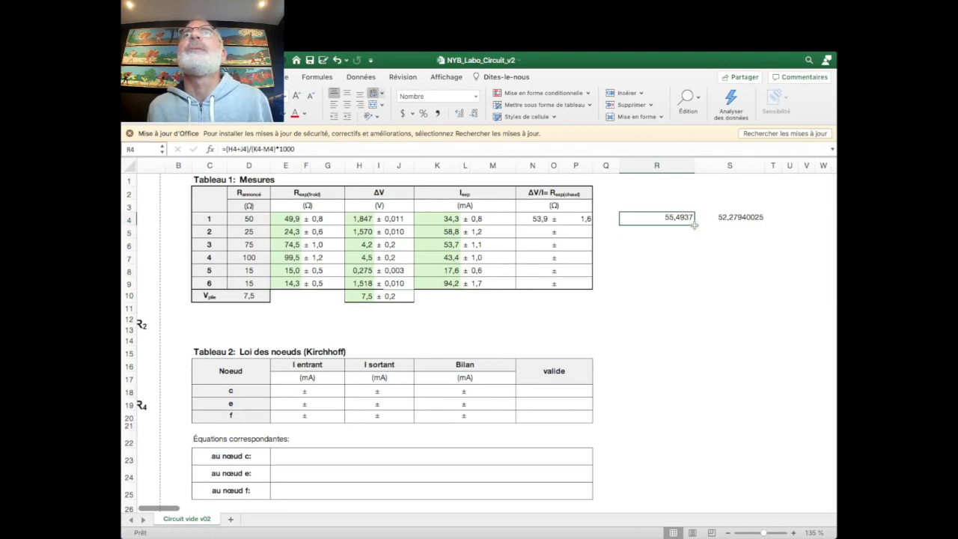
{"action": "left_click_drag", "start_coordinate": [695, 224], "coordinate": [688, 289]}
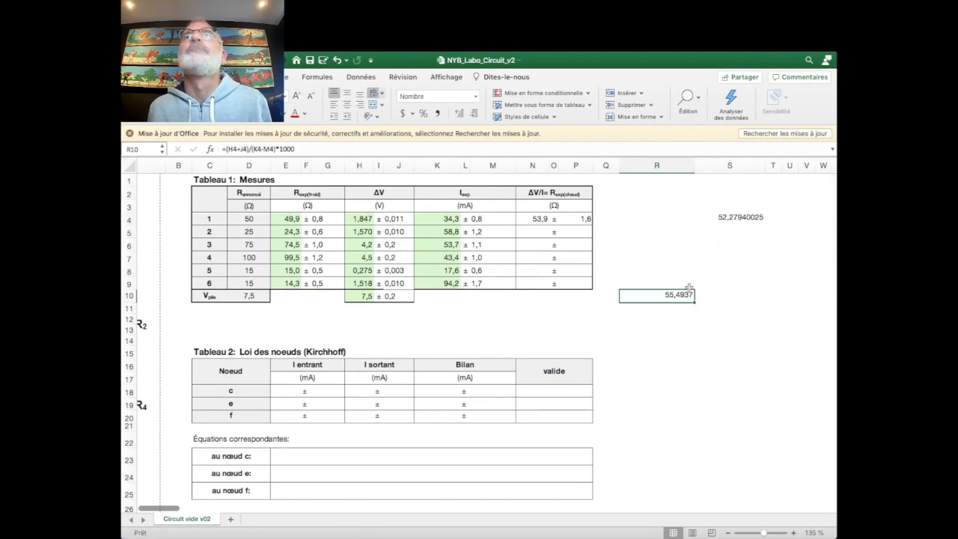
{"action": "key", "text": "super+z"}
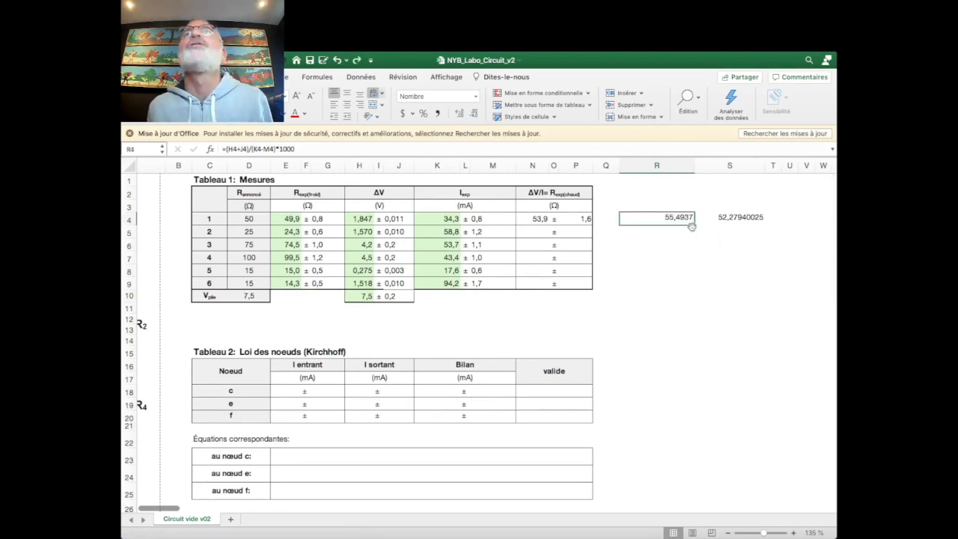
{"action": "left_click", "coordinate": [683, 288]}
{"action": "left_click", "coordinate": [673, 222]}
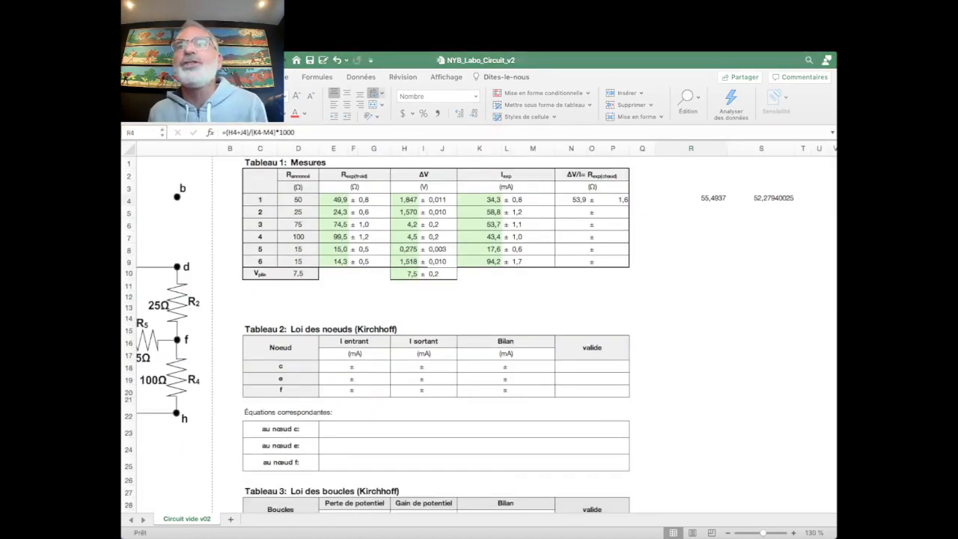
Fill the maximum-resistance formula from R4 down to R9 for the other five resistors
{"action": "left_click", "coordinate": [794, 533]}
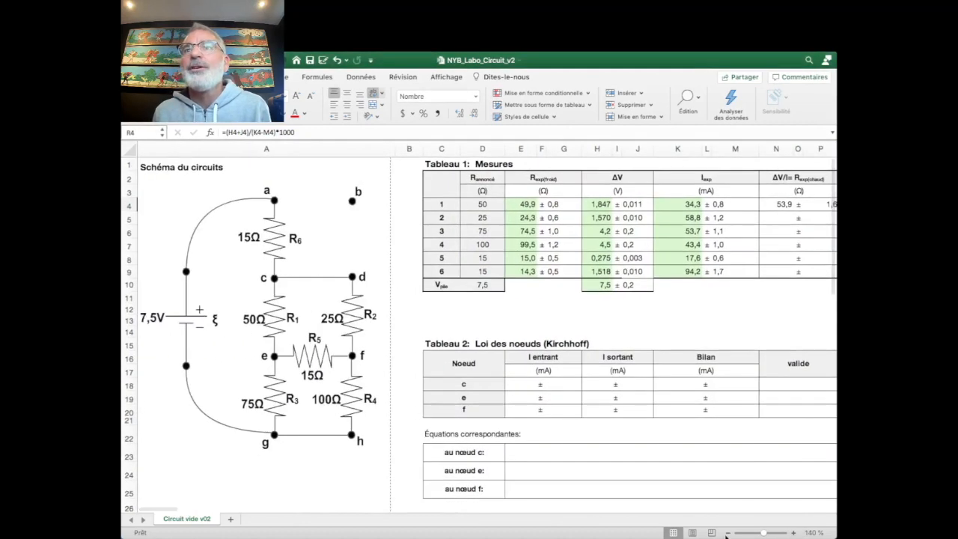
{"action": "left_click", "coordinate": [727, 534]}
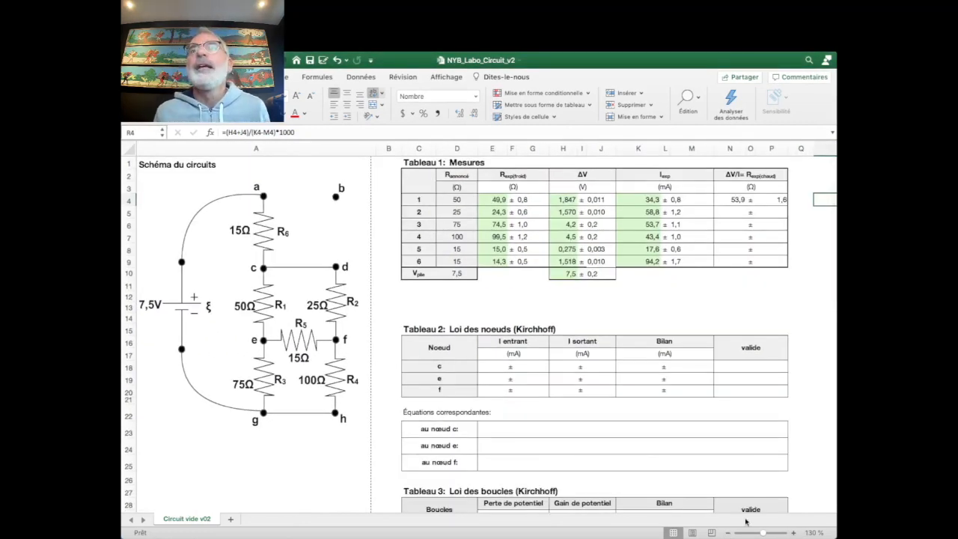
{"action": "scroll", "coordinate": [741, 516], "scroll_direction": "down", "scroll_amount": 3}
{"action": "scroll", "coordinate": [714, 509], "scroll_direction": "up", "scroll_amount": 3}
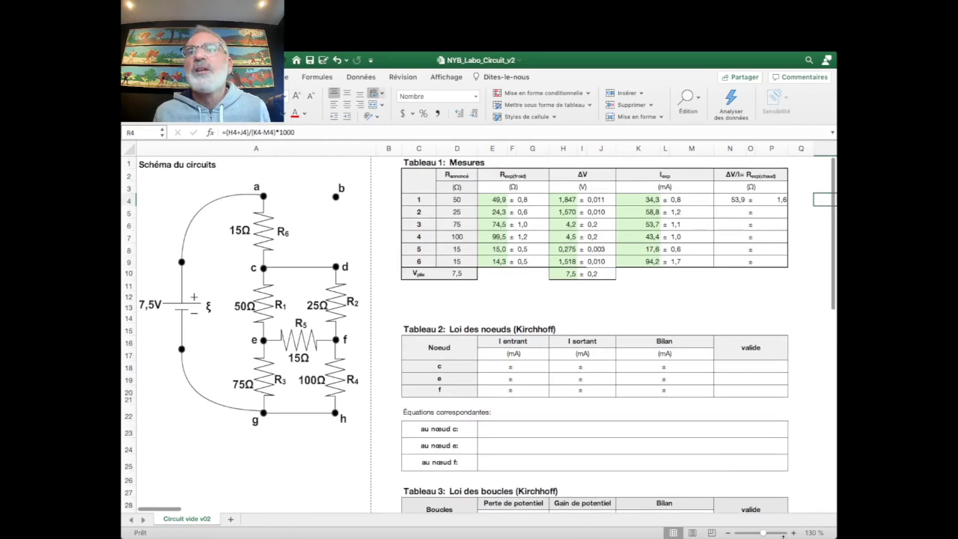
{"action": "left_click", "coordinate": [728, 533]}
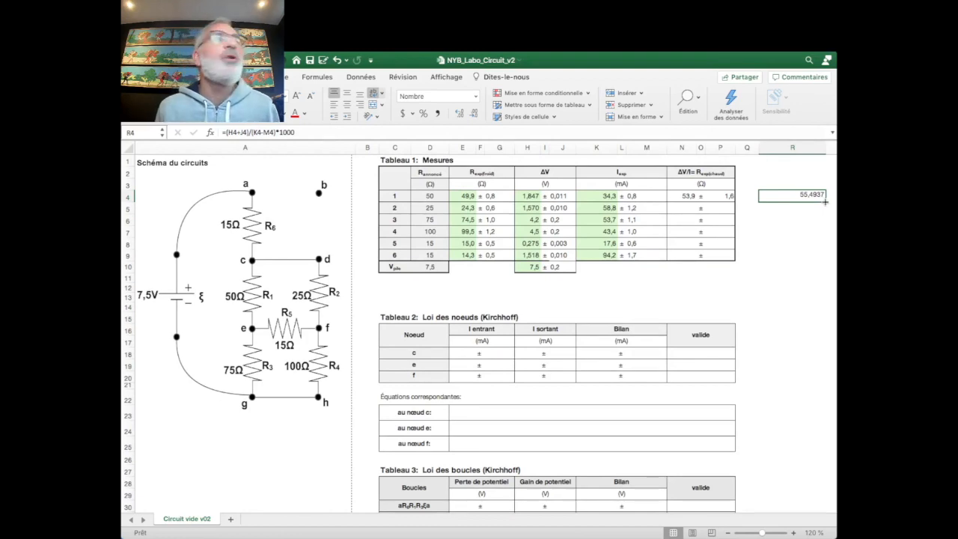
{"action": "left_click_drag", "start_coordinate": [824, 201], "coordinate": [824, 259]}
{"action": "scroll", "coordinate": [771, 325], "scroll_direction": "right", "scroll_amount": 3}
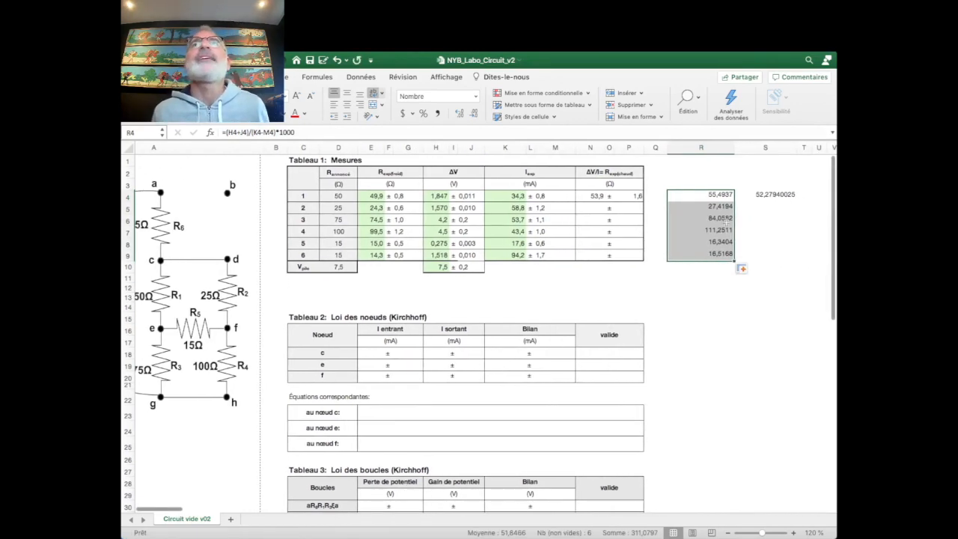
Check that the copied formulas in column R refer to their own rows, comparing R4 with R9
{"action": "left_click", "coordinate": [703, 291]}
{"action": "left_click", "coordinate": [715, 195]}
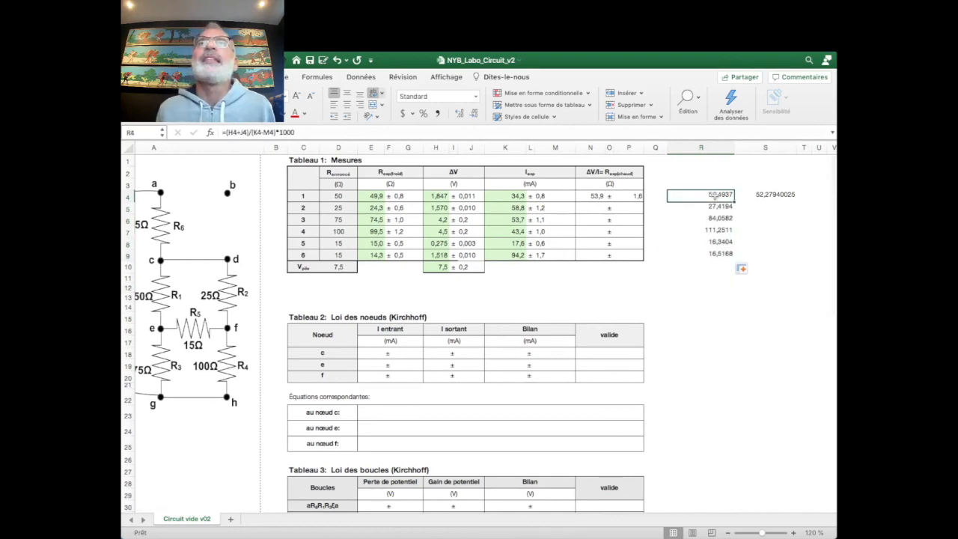
{"action": "left_click", "coordinate": [722, 254]}
{"action": "left_click", "coordinate": [720, 230]}
{"action": "left_click", "coordinate": [717, 194]}
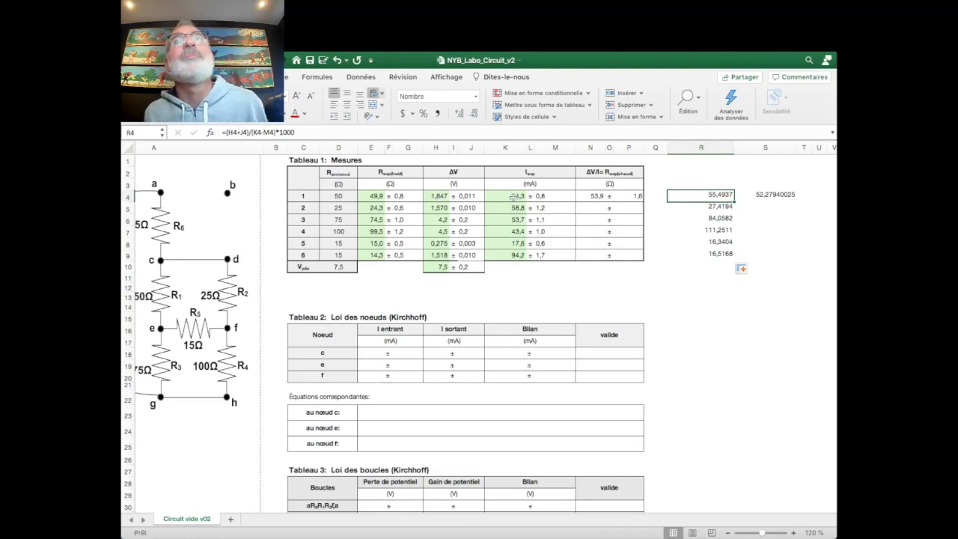
{"action": "left_click", "coordinate": [712, 253]}
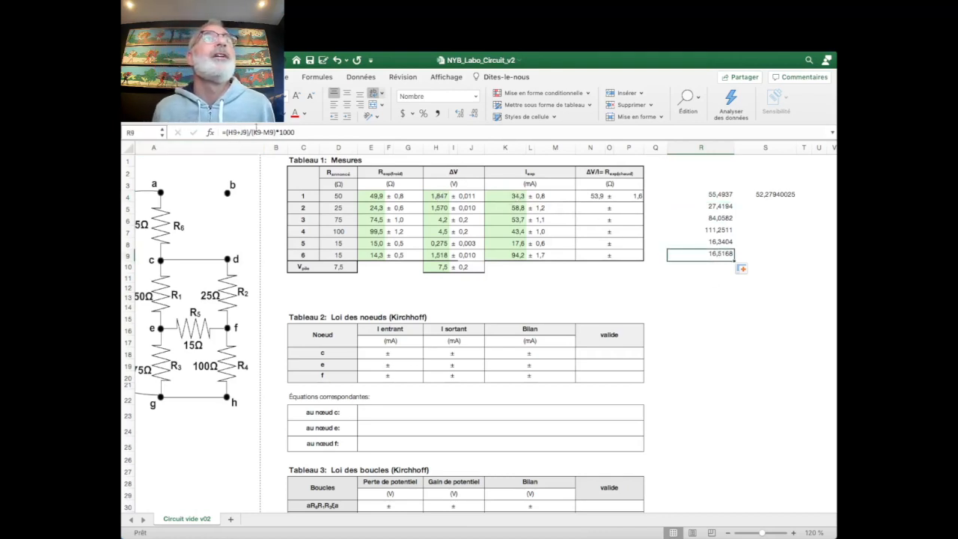
{"action": "double_click", "coordinate": [288, 132]}
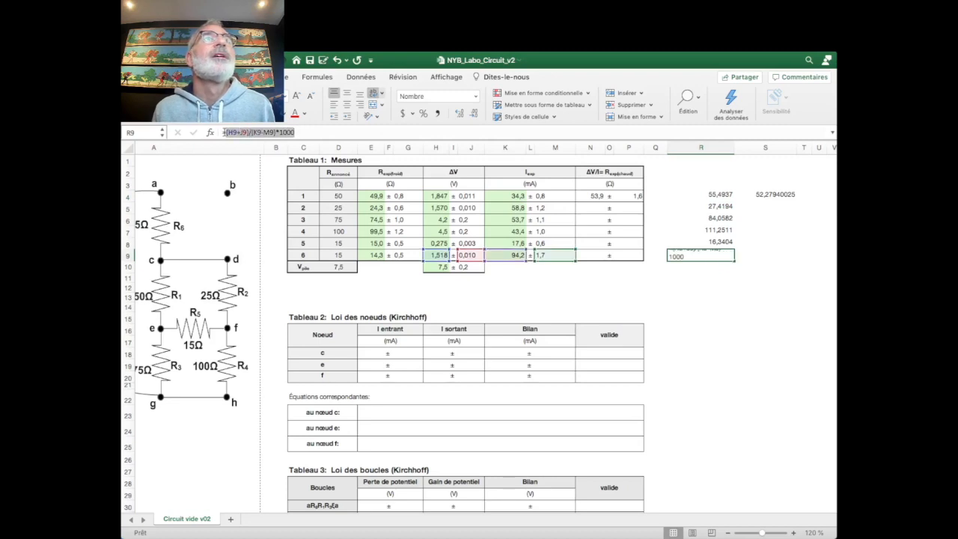
{"action": "left_click_drag", "start_coordinate": [224, 133], "coordinate": [226, 132]}
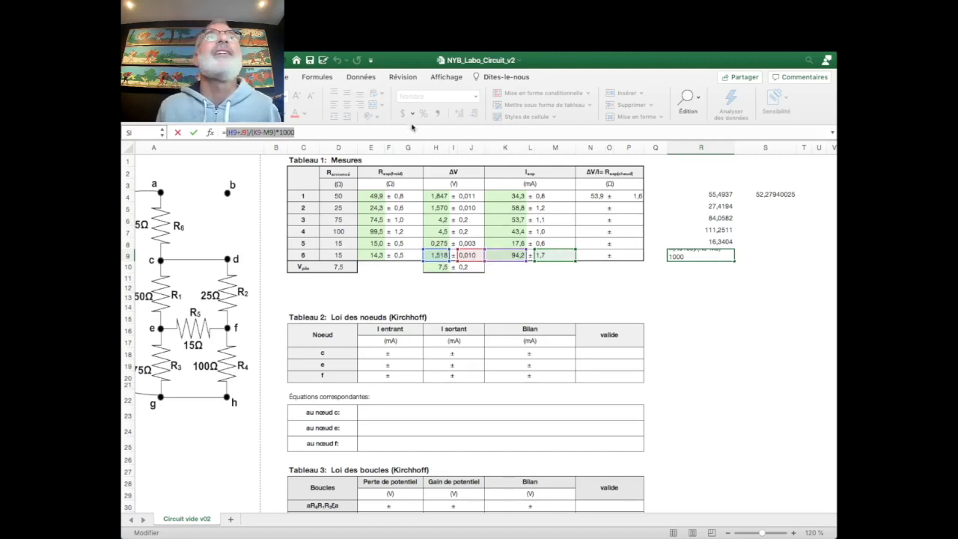
{"action": "key", "text": "Return"}
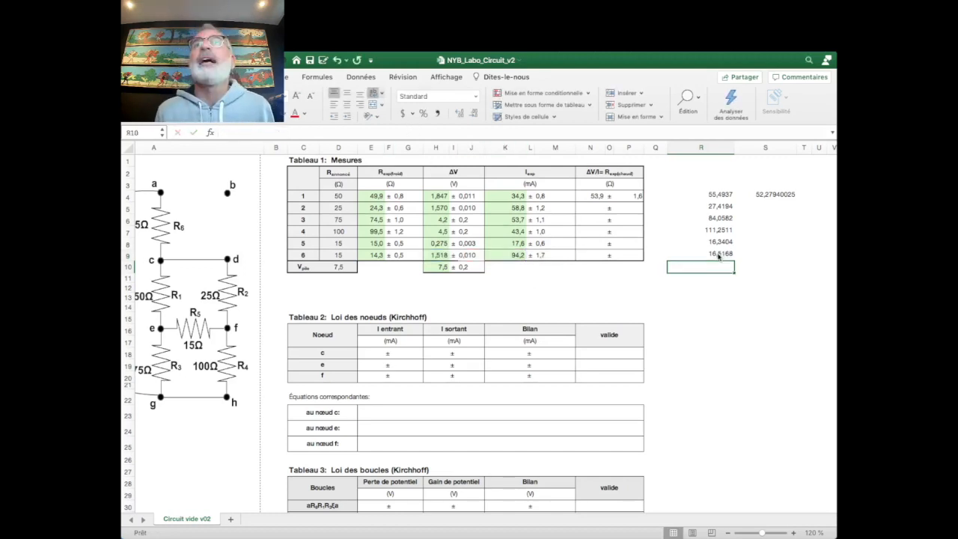
Fill the minimum-resistance formula from S4 down to S9 for the other five resistors
{"action": "left_click", "coordinate": [776, 193]}
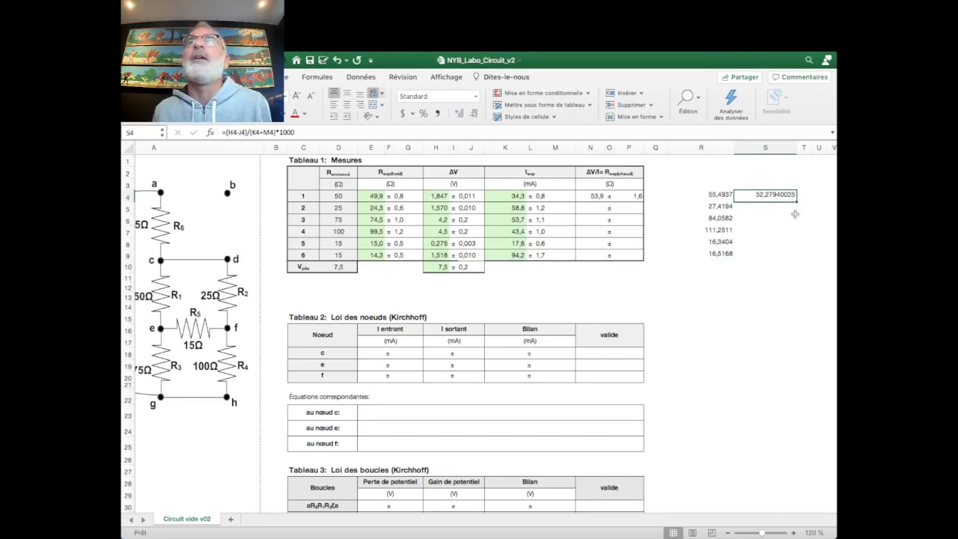
{"action": "left_click", "coordinate": [796, 214]}
{"action": "key", "text": "Up"}
{"action": "key", "text": "Up"}
{"action": "left_click", "coordinate": [795, 210]}
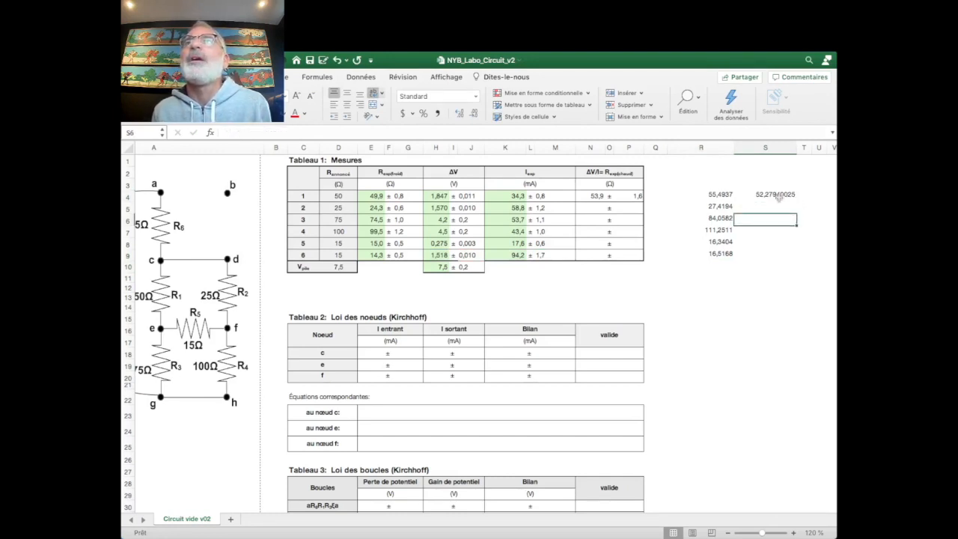
{"action": "key", "text": "Up"}
{"action": "left_click", "coordinate": [793, 533]}
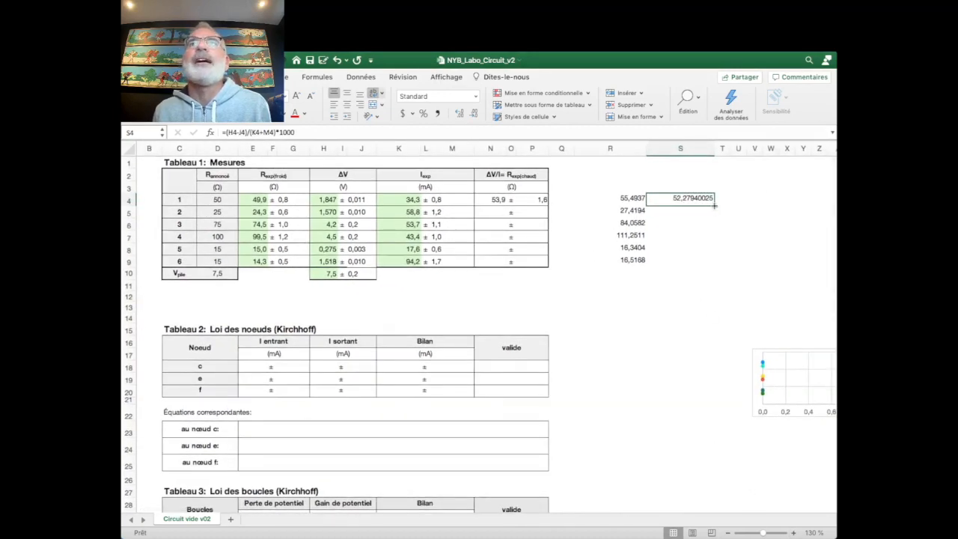
{"action": "left_click_drag", "start_coordinate": [715, 204], "coordinate": [715, 266]}
{"action": "left_click", "coordinate": [716, 307]}
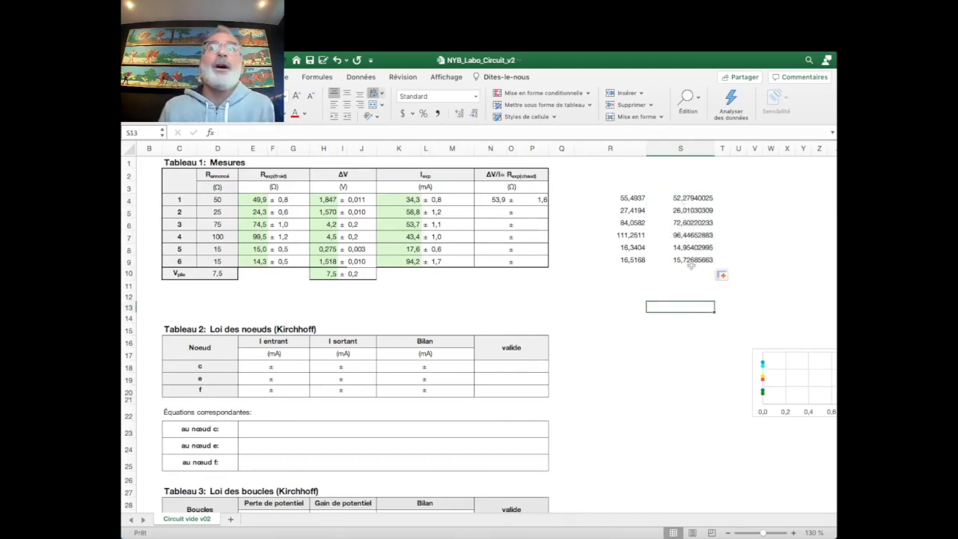
Fill the ΔV/I resistance formula in N4 and its uncertainty formula in P4 down to row 9
{"action": "left_click", "coordinate": [491, 199]}
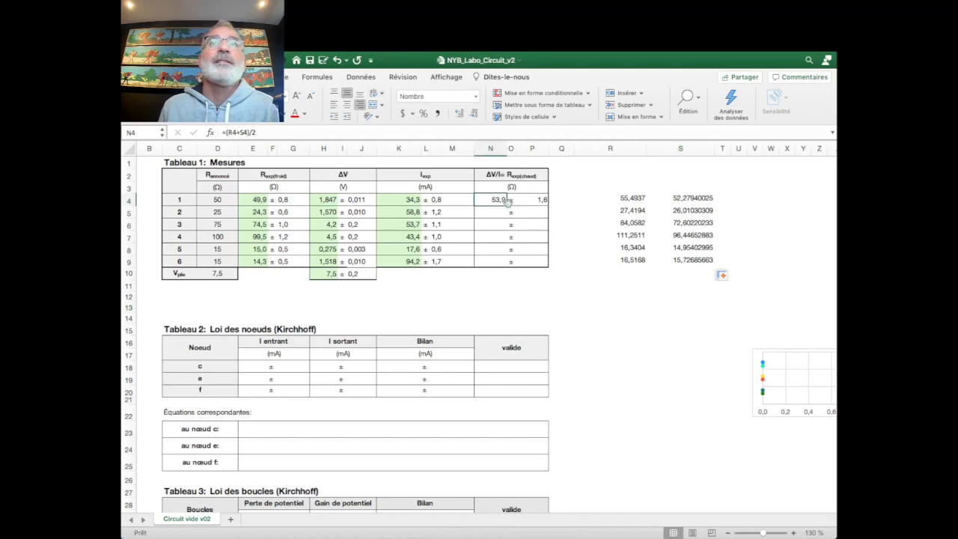
{"action": "left_click_drag", "start_coordinate": [509, 205], "coordinate": [512, 262]}
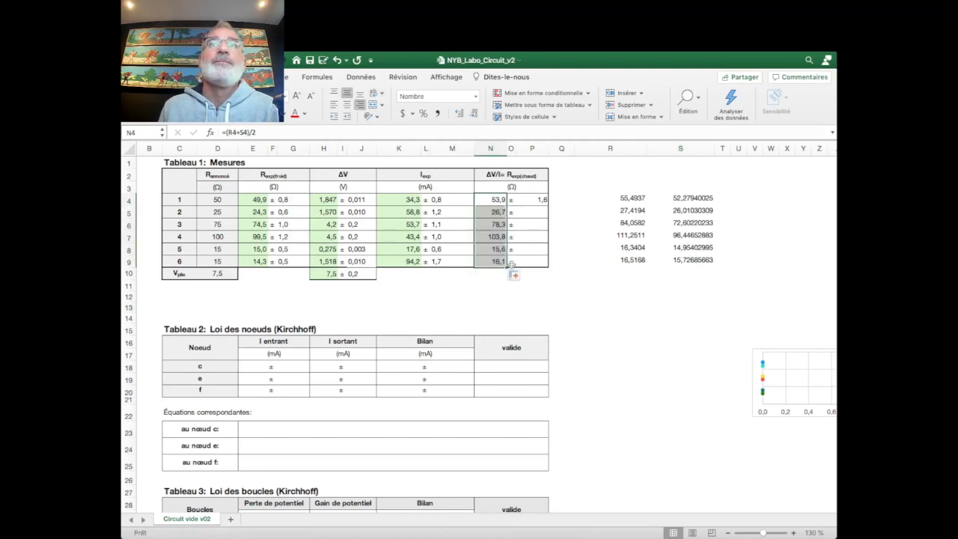
{"action": "left_click", "coordinate": [547, 204]}
{"action": "left_click_drag", "start_coordinate": [548, 204], "coordinate": [549, 264]}
{"action": "left_click", "coordinate": [591, 351]}
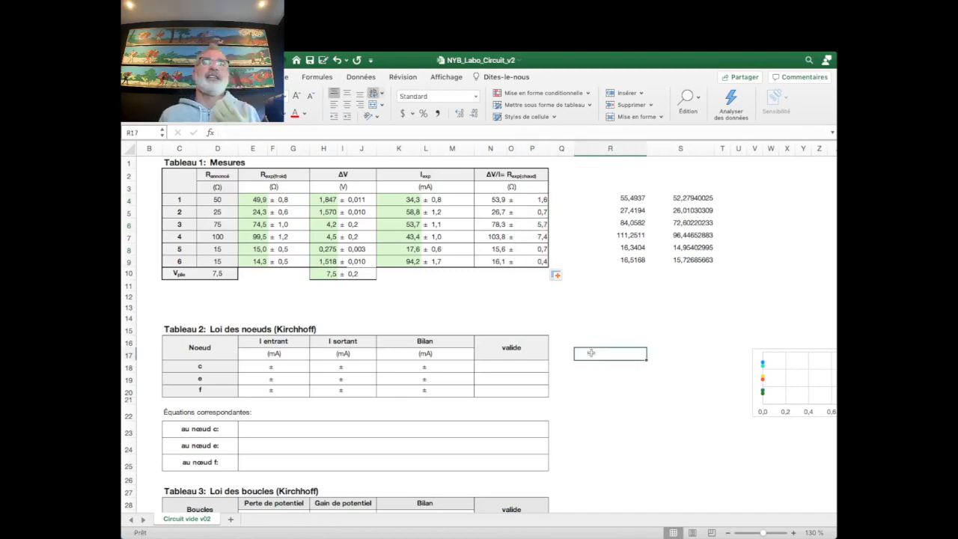
Compare the cold resistances of resistors 6, 5 and 4 with their ΔV/I values, and check resistor 1's voltage and current
{"action": "scroll", "coordinate": [490, 337], "scroll_direction": "left", "scroll_amount": 5}
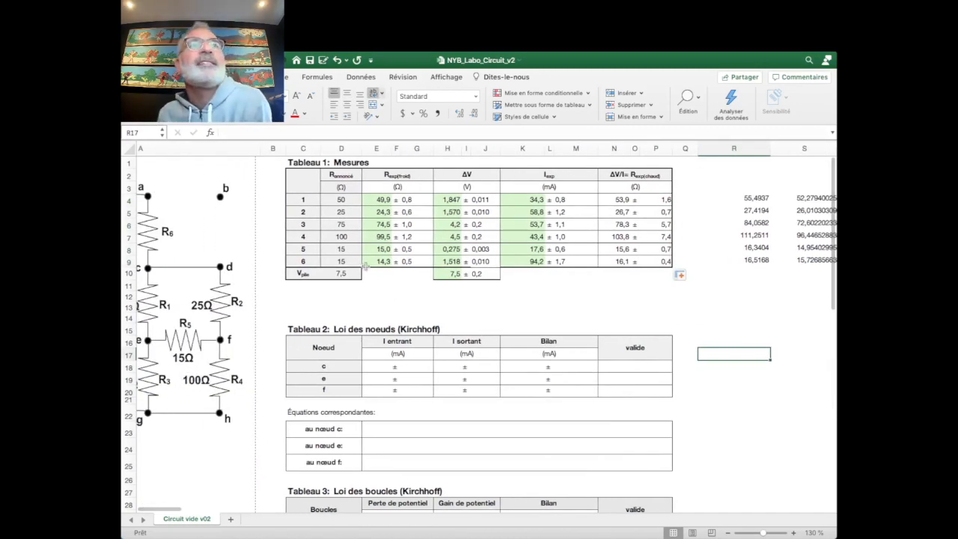
{"action": "left_click", "coordinate": [385, 263]}
{"action": "left_click", "coordinate": [626, 263]}
{"action": "left_click", "coordinate": [387, 253]}
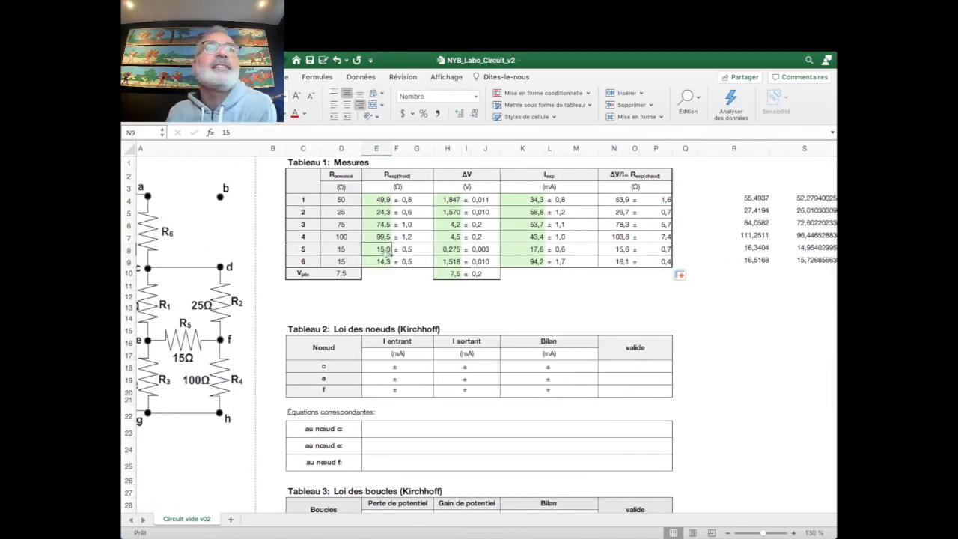
{"action": "left_click", "coordinate": [630, 250]}
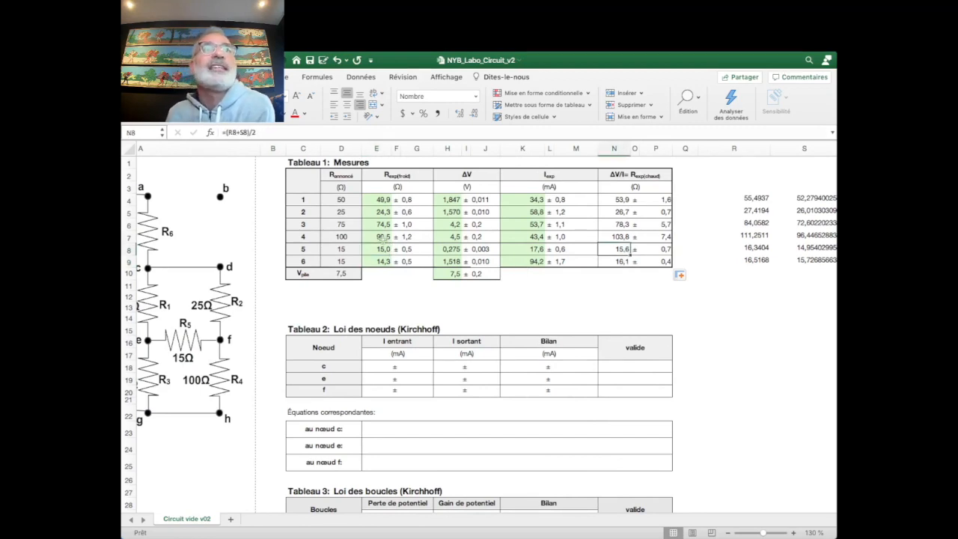
{"action": "left_click", "coordinate": [379, 237]}
{"action": "left_click", "coordinate": [612, 238]}
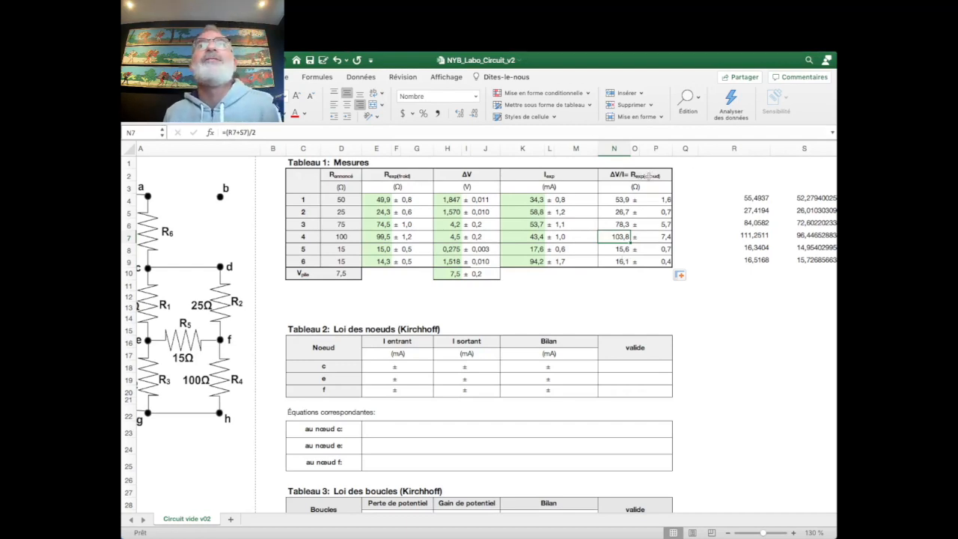
{"action": "left_click", "coordinate": [457, 196]}
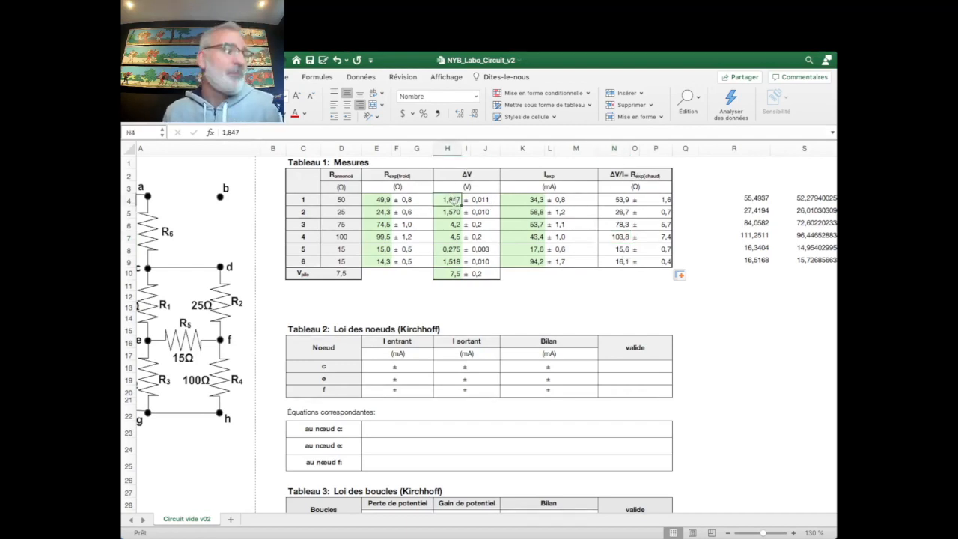
{"action": "left_click", "coordinate": [536, 201]}
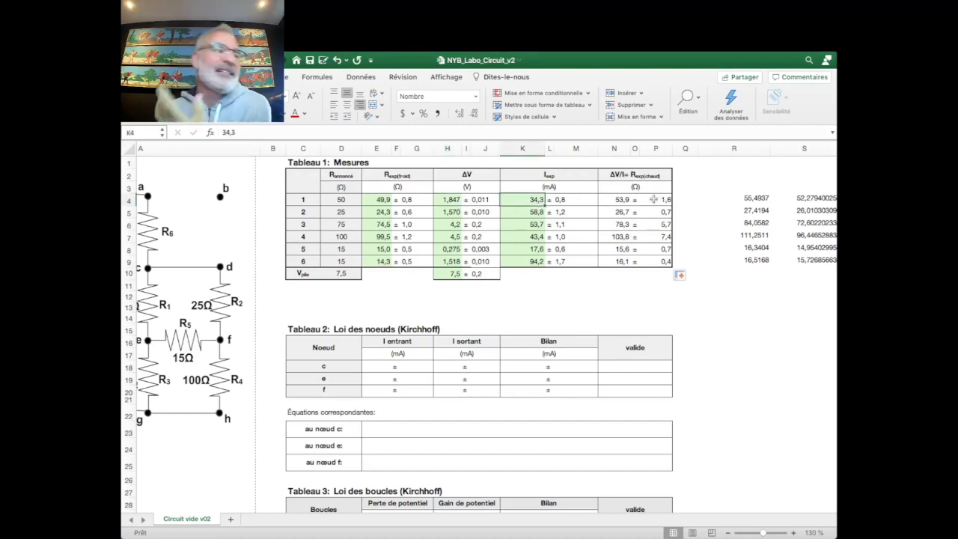
Left-align the ΔV/I resistance uncertainties in P4:P9
{"action": "left_click_drag", "start_coordinate": [653, 199], "coordinate": [660, 262]}
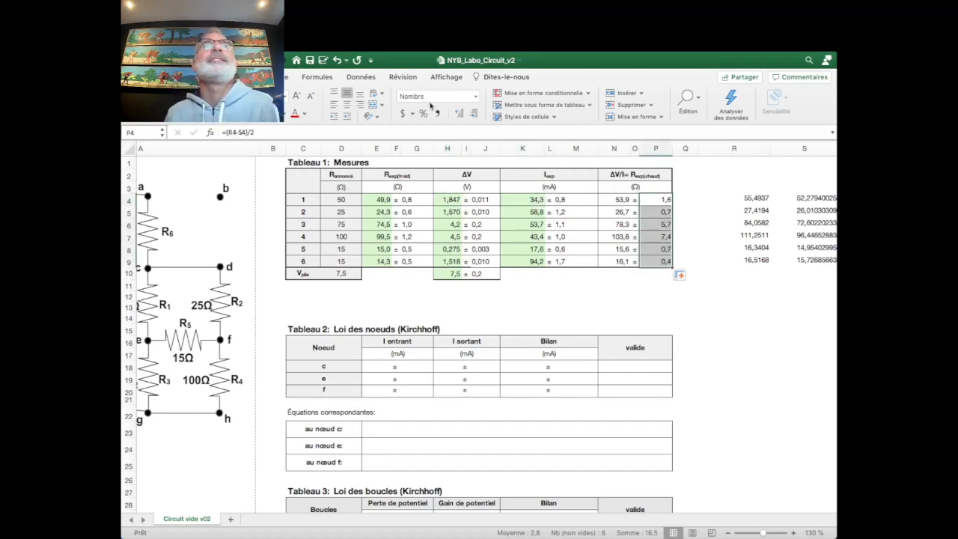
{"action": "left_click", "coordinate": [334, 105]}
{"action": "left_click", "coordinate": [655, 306]}
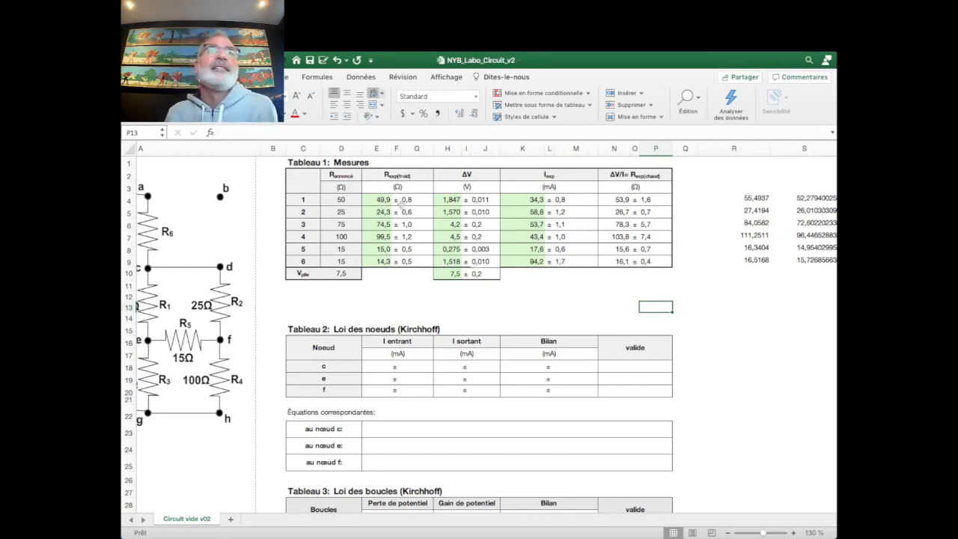
Compare resistor 3's cold resistance with its ΔV/I resistance and uncertainty
{"action": "left_click_drag", "start_coordinate": [421, 201], "coordinate": [392, 218]}
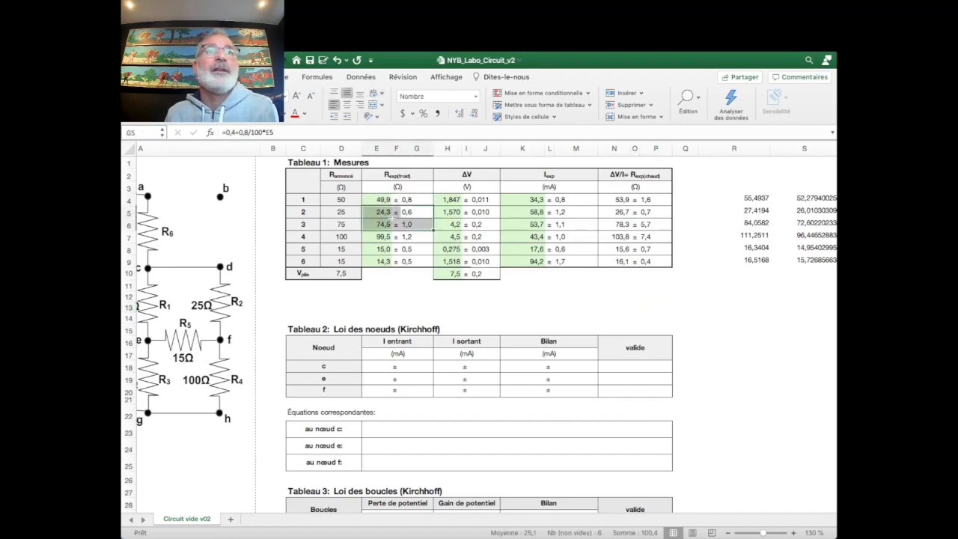
{"action": "left_click", "coordinate": [416, 285]}
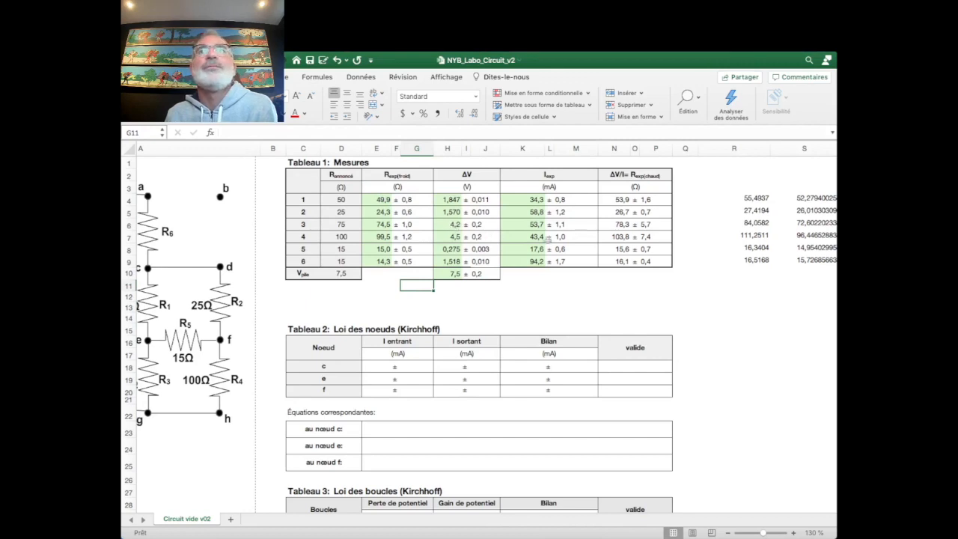
{"action": "left_click", "coordinate": [631, 224]}
{"action": "left_click", "coordinate": [380, 224]}
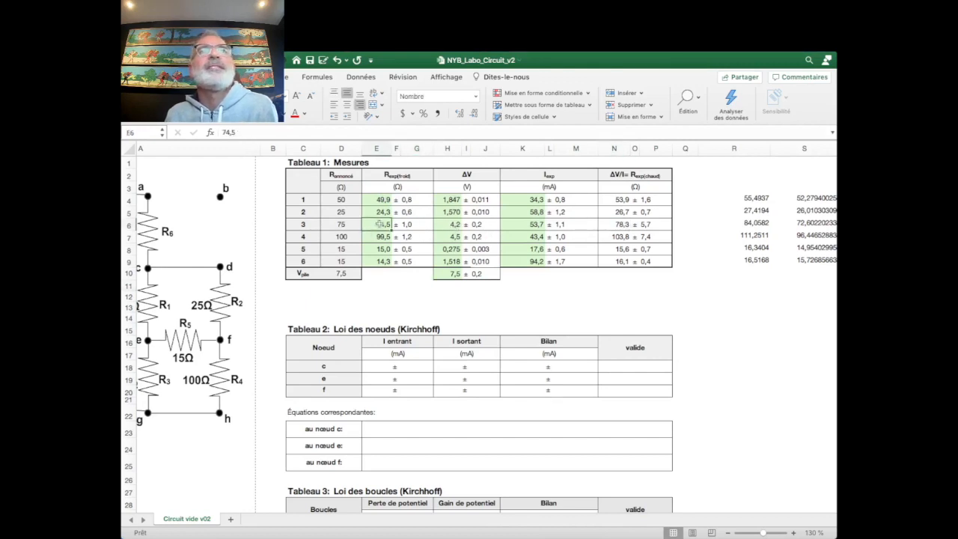
{"action": "left_click", "coordinate": [619, 224]}
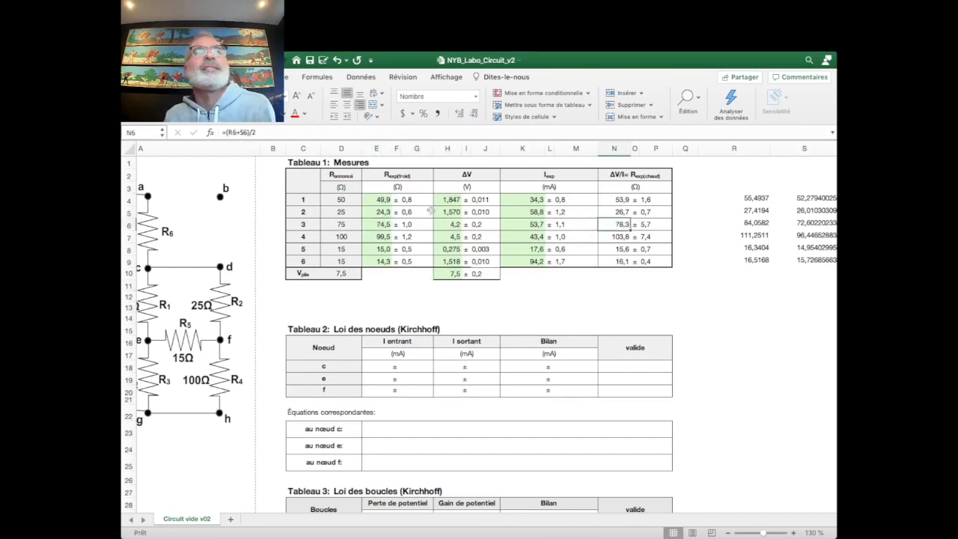
{"action": "left_click", "coordinate": [385, 227]}
{"action": "left_click", "coordinate": [621, 225]}
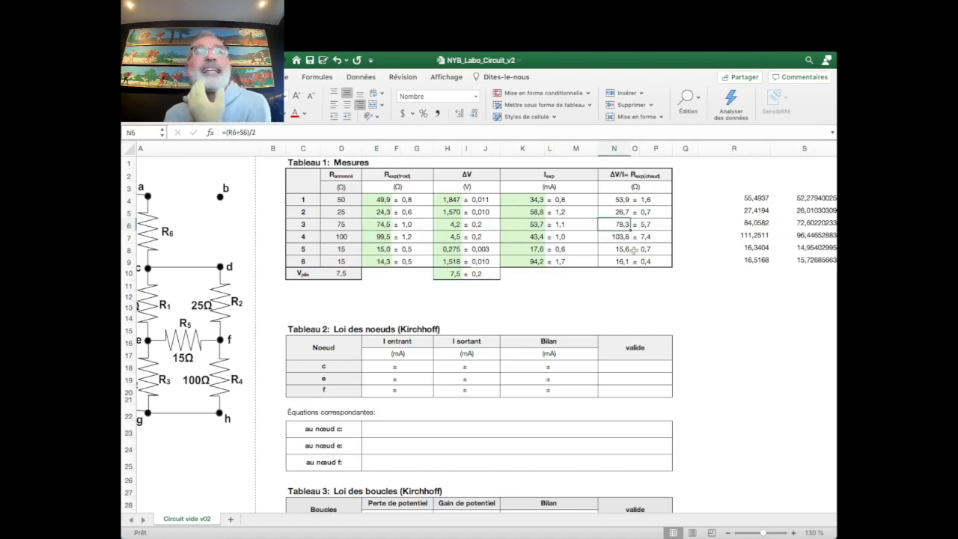
{"action": "left_click", "coordinate": [388, 225]}
{"action": "left_click", "coordinate": [615, 224]}
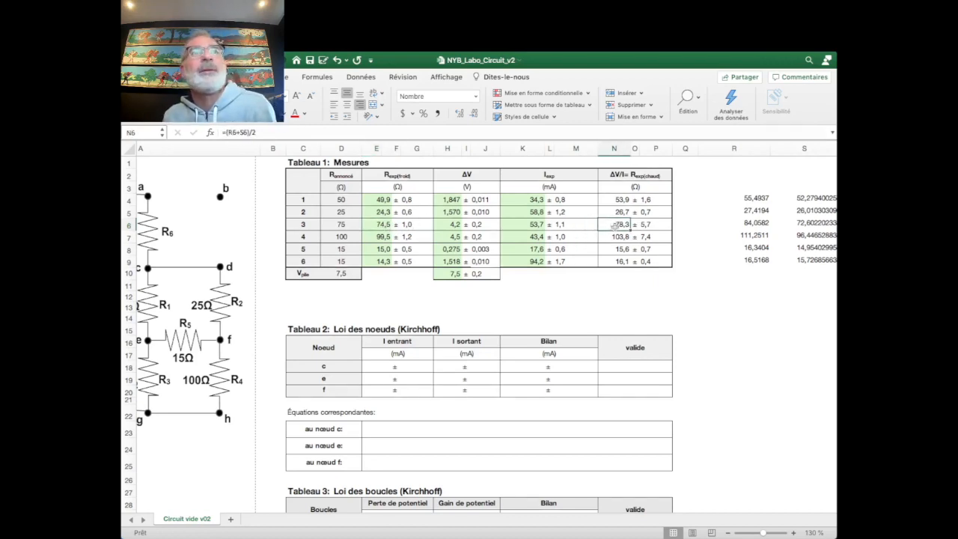
{"action": "left_click", "coordinate": [648, 224]}
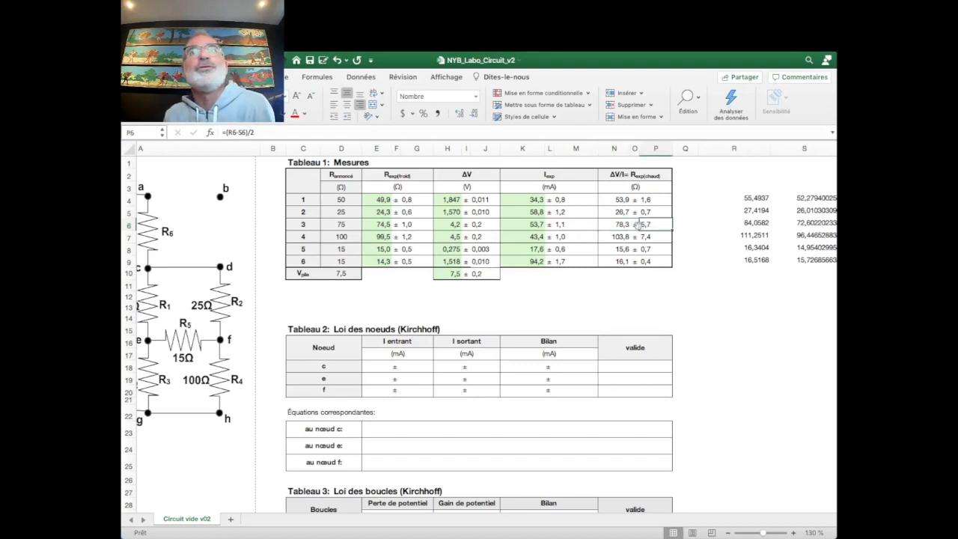
{"action": "left_click", "coordinate": [615, 225]}
{"action": "left_click", "coordinate": [648, 226]}
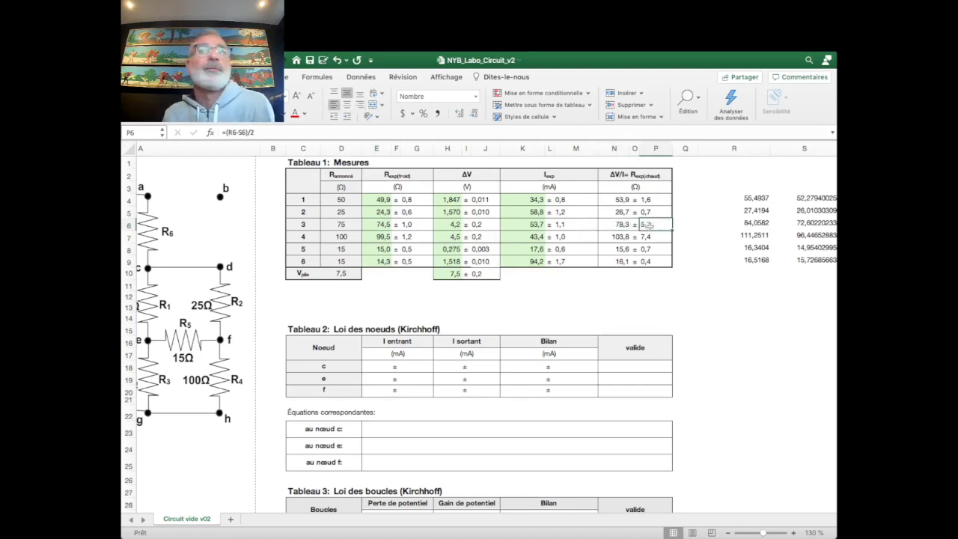
Compare the cold resistances of resistors 5 and 1 with their ΔV/I values in Tableau 1
{"action": "left_click", "coordinate": [391, 254]}
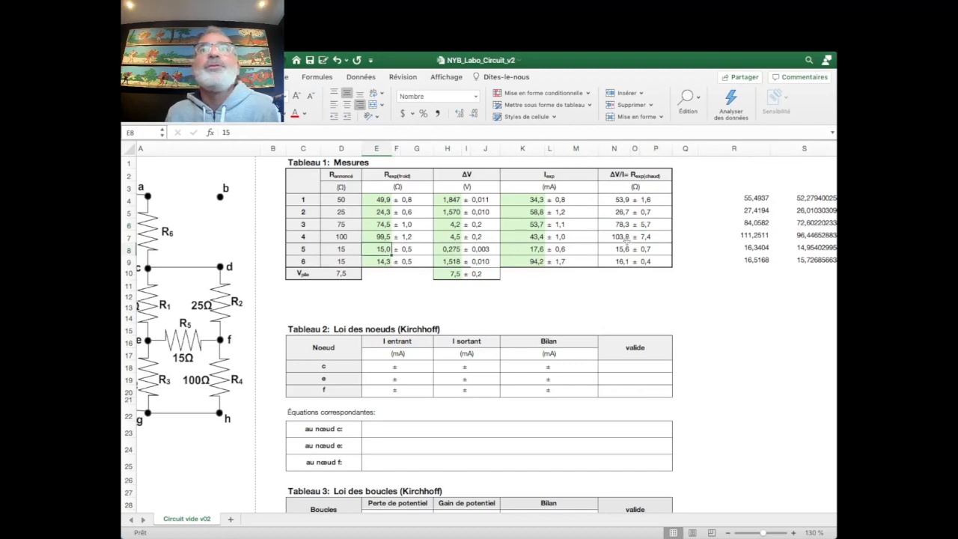
{"action": "key", "text": "Right"}
{"action": "key", "text": "Right"}
{"action": "key", "text": "Right"}
{"action": "key", "text": "Right"}
{"action": "key", "text": "Right"}
{"action": "key", "text": "Right"}
{"action": "key", "text": "Right"}
{"action": "key", "text": "Right"}
{"action": "key", "text": "Right"}
{"action": "key", "text": "Right"}
{"action": "key", "text": "Right"}
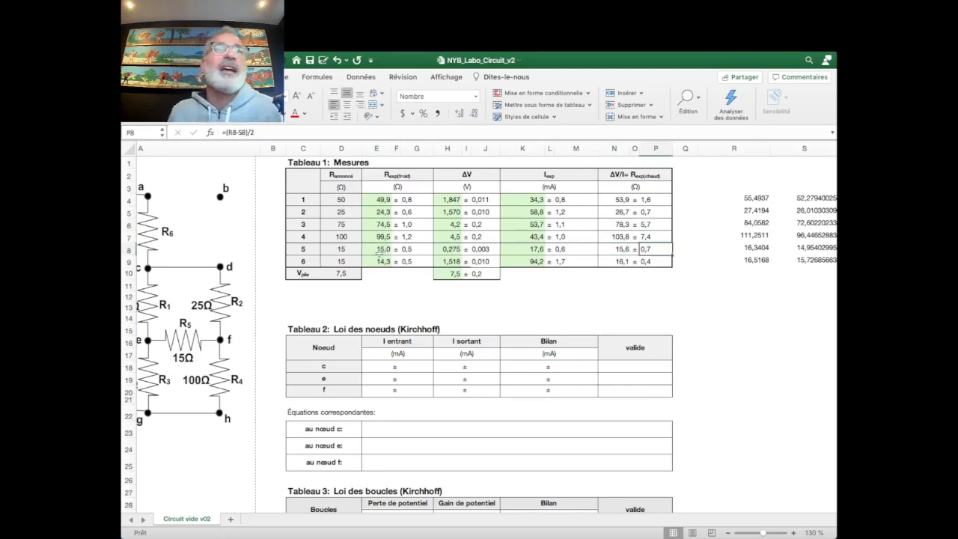
{"action": "left_click", "coordinate": [376, 198]}
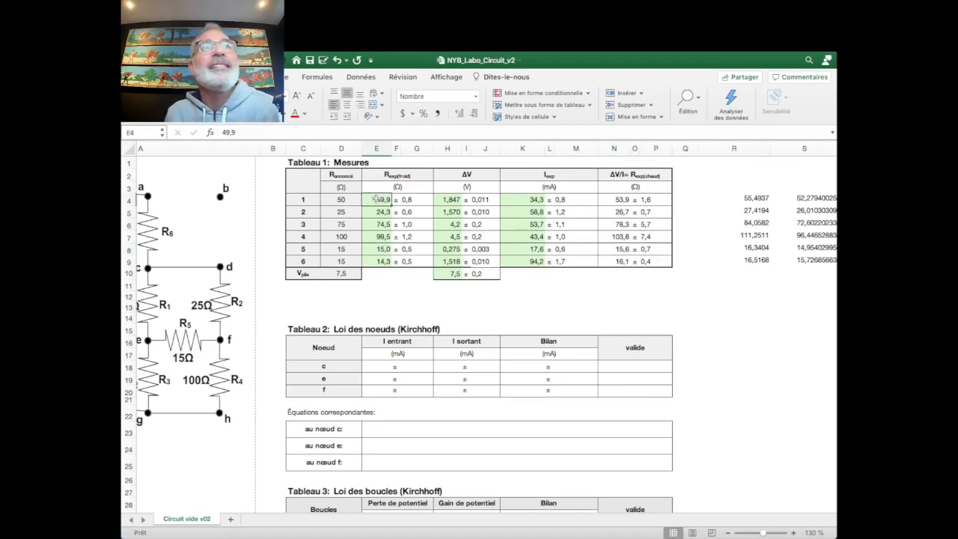
{"action": "left_click", "coordinate": [620, 199]}
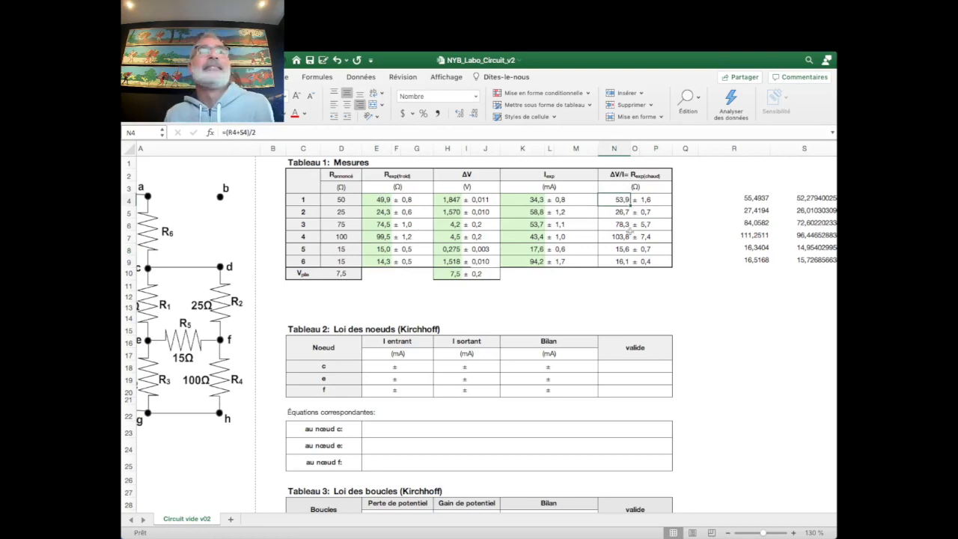
Enter node c's incoming current in E18 of Tableau 2 as a reference to resistor 6's measured current, =K9
{"action": "scroll", "coordinate": [629, 202], "scroll_direction": "down", "scroll_amount": 1}
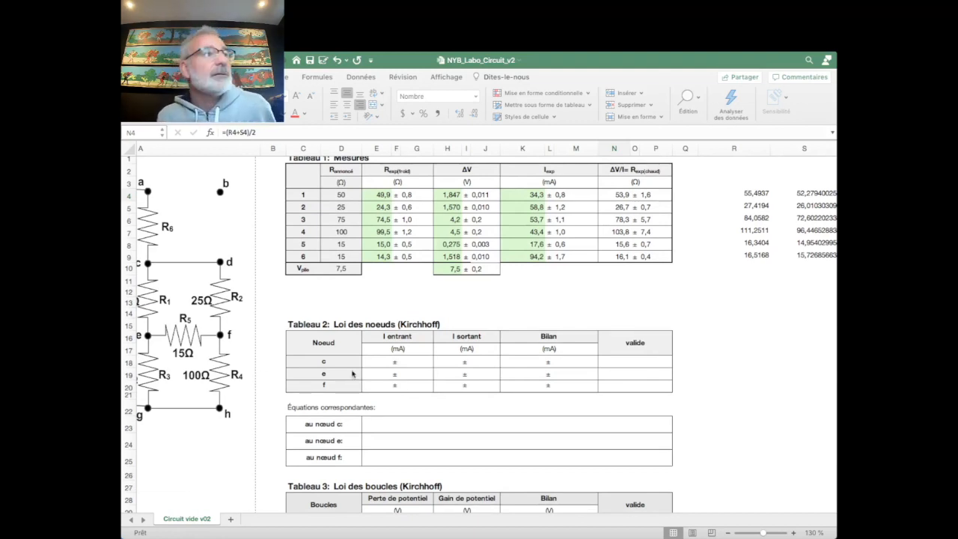
{"action": "scroll", "coordinate": [395, 388], "scroll_direction": "left", "scroll_amount": 3}
{"action": "scroll", "coordinate": [395, 387], "scroll_direction": "up", "scroll_amount": 1}
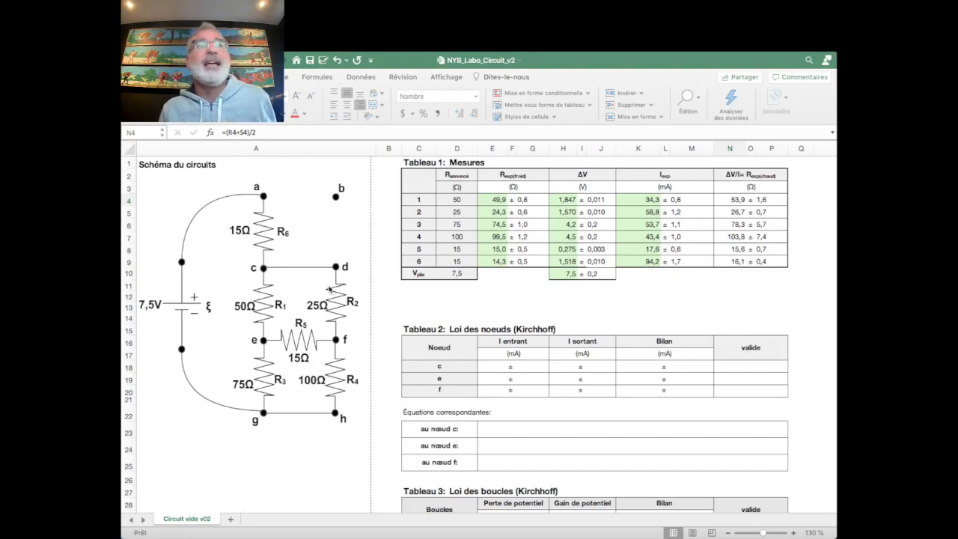
{"action": "left_click", "coordinate": [495, 369]}
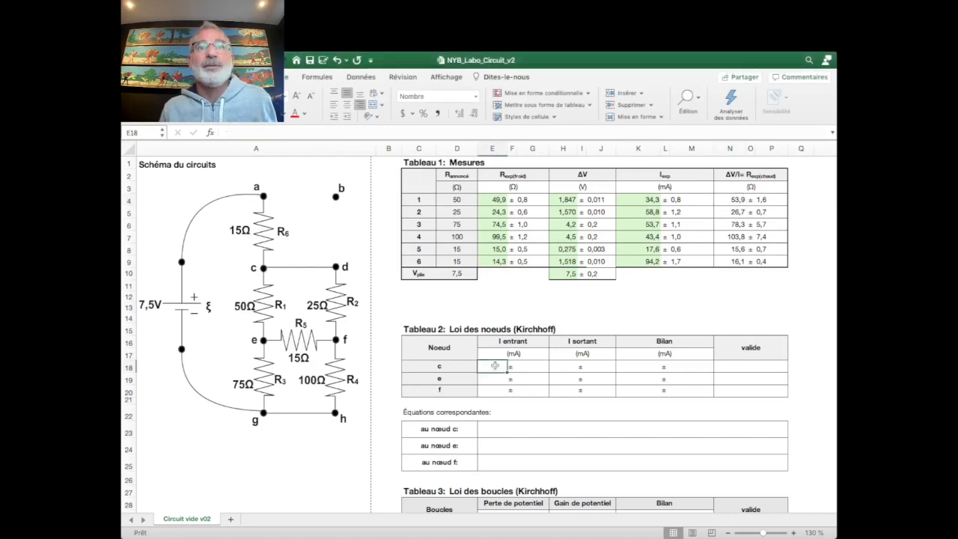
{"action": "type", "text": "="}
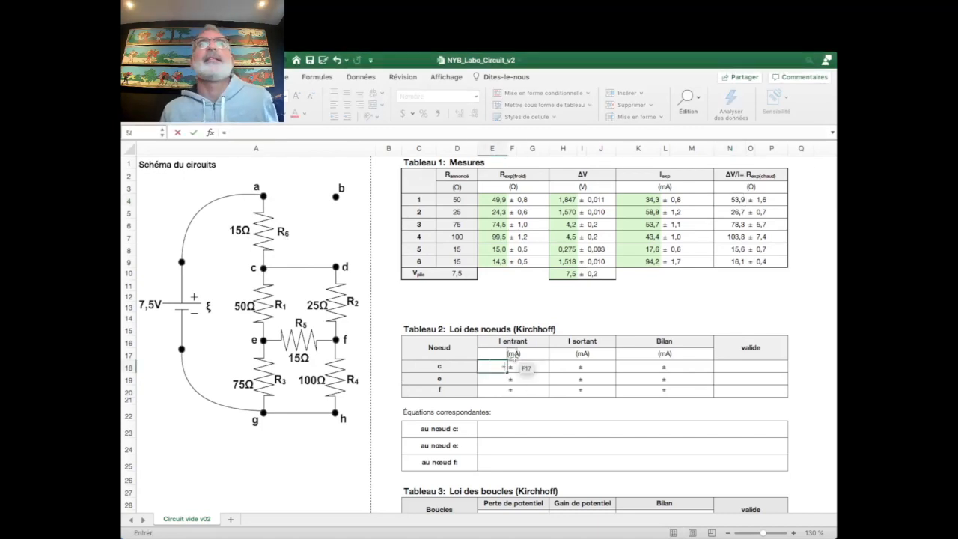
{"action": "left_click", "coordinate": [645, 262]}
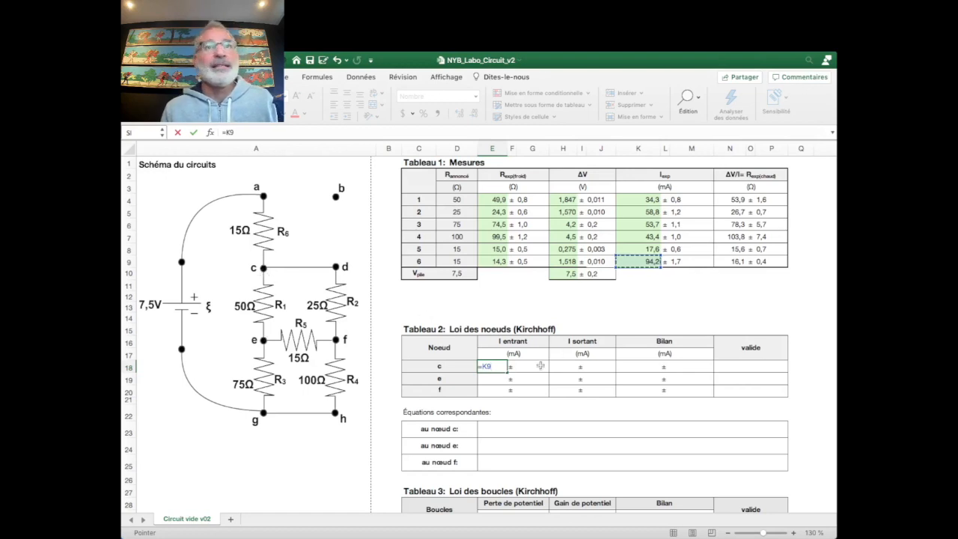
{"action": "key", "text": "BackSpace"}
{"action": "key", "text": "BackSpace"}
{"action": "type", "text": "H1"}
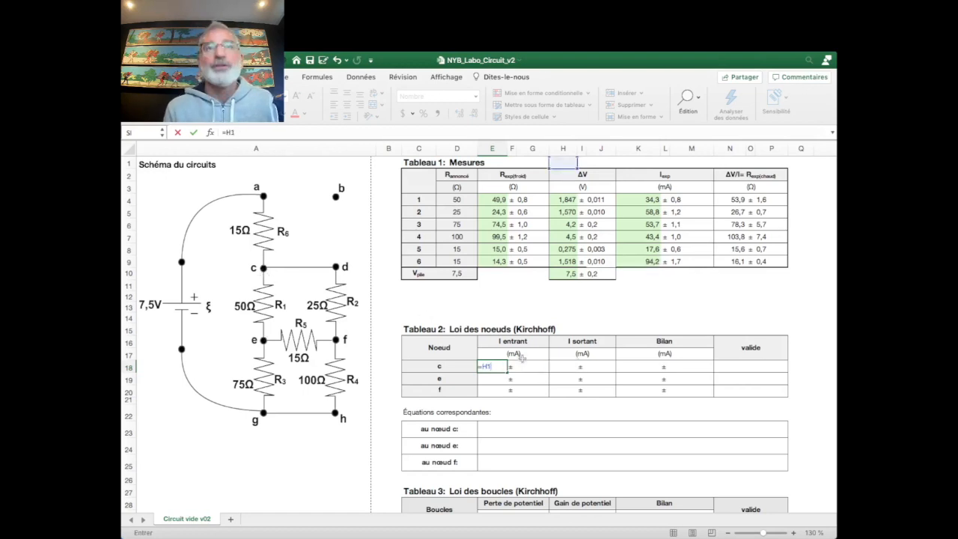
{"action": "key", "text": "BackSpace"}
{"action": "key", "text": "BackSpace"}
{"action": "key", "text": "BackSpace"}
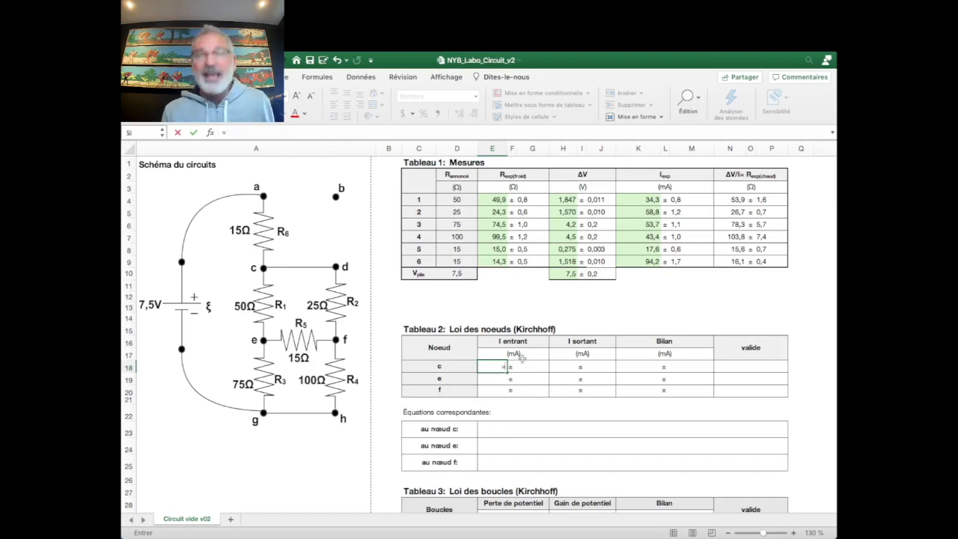
{"action": "left_click", "coordinate": [642, 258]}
{"action": "key", "text": "Return"}
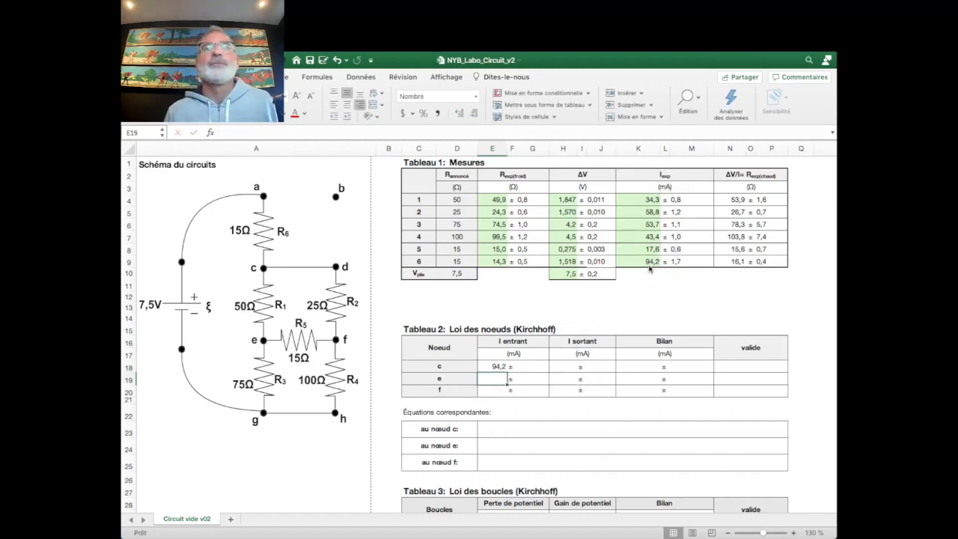
Enter the uncertainty of node c's incoming current in G18 as a reference to resistor 6's current uncertainty, =M9
{"action": "left_click", "coordinate": [535, 365]}
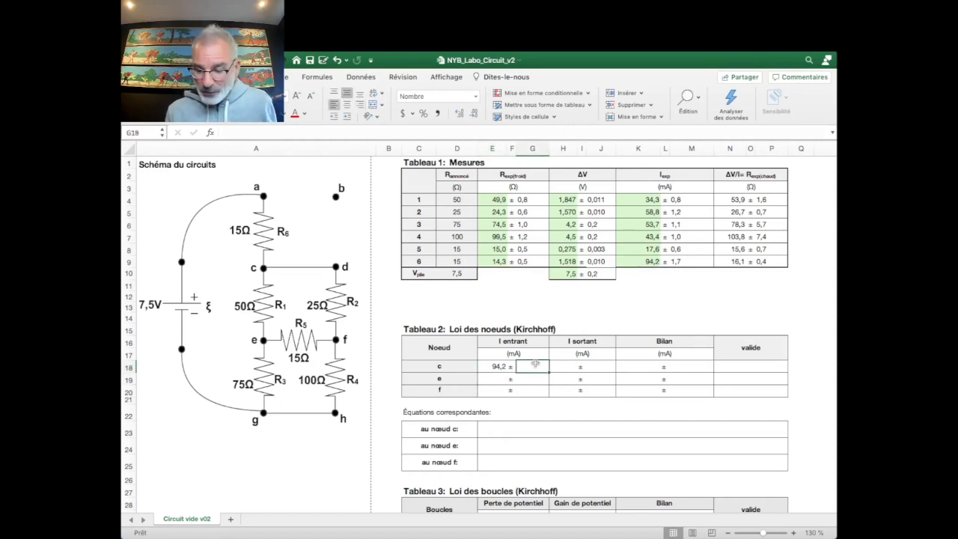
{"action": "type", "text": "="}
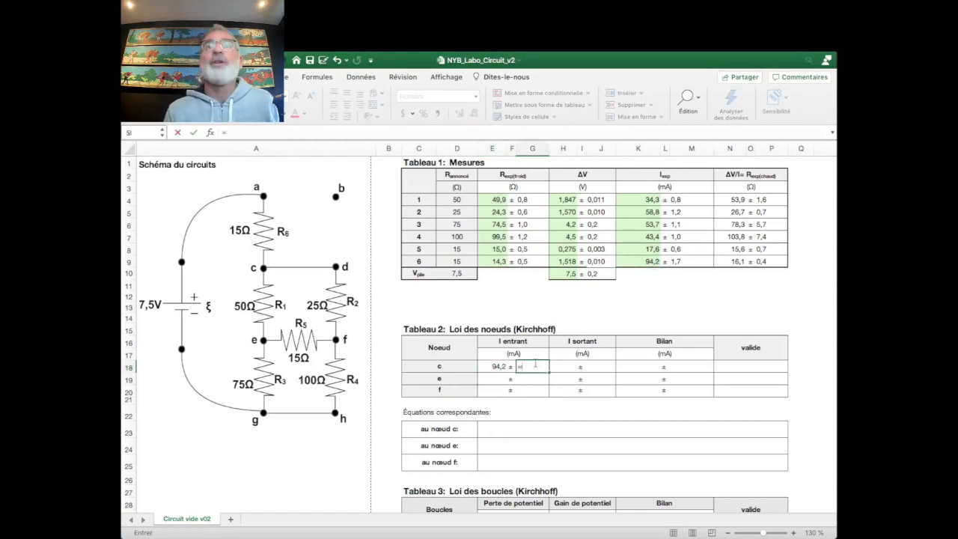
{"action": "left_click", "coordinate": [679, 262]}
{"action": "key", "text": "Return"}
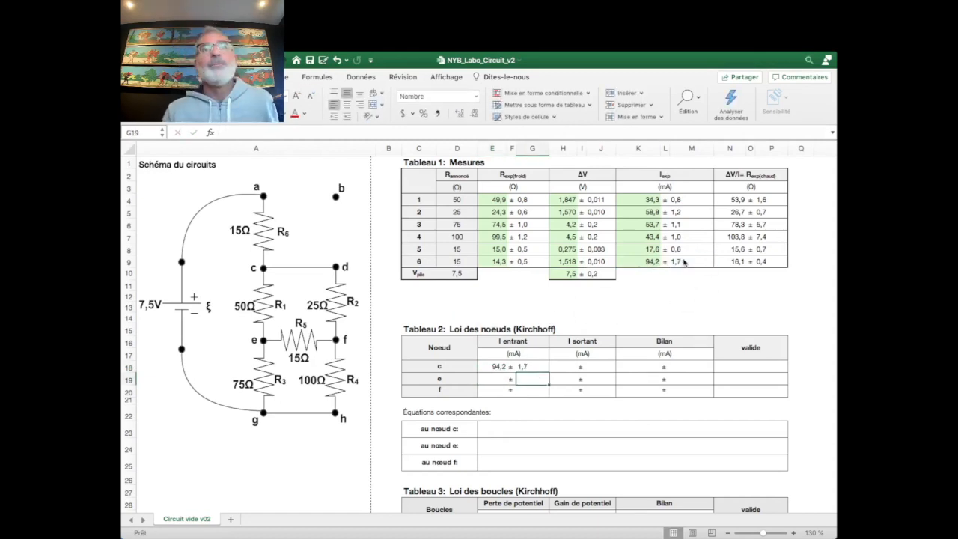
Calculate node c's outgoing current in H18 as the sum of the currents through resistors 1 and 2, =K4+K5
{"action": "left_click", "coordinate": [567, 367]}
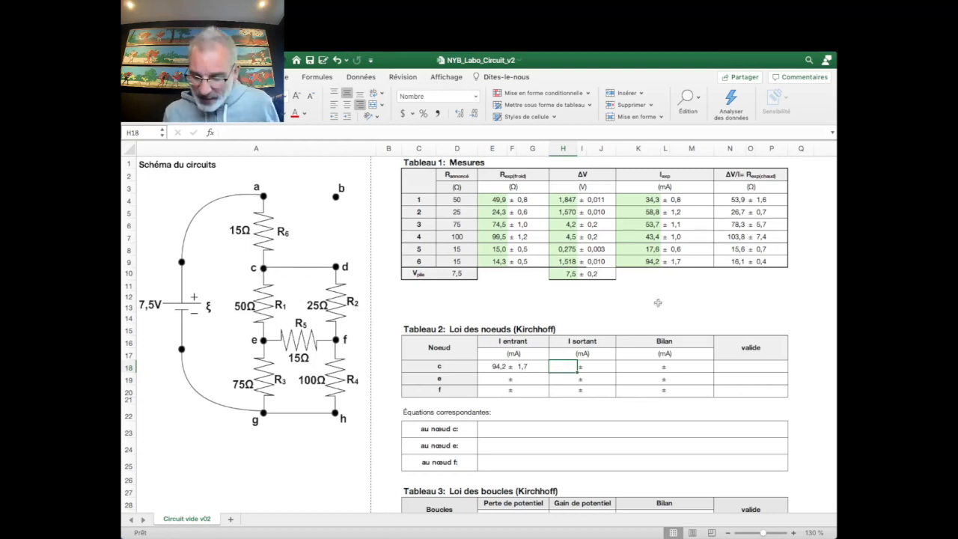
{"action": "type", "text": "="}
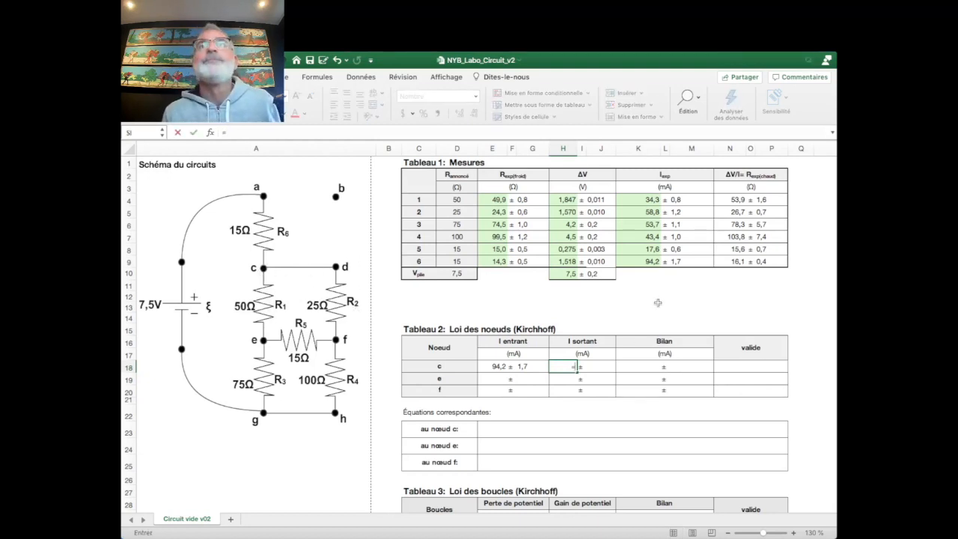
{"action": "left_click", "coordinate": [645, 200]}
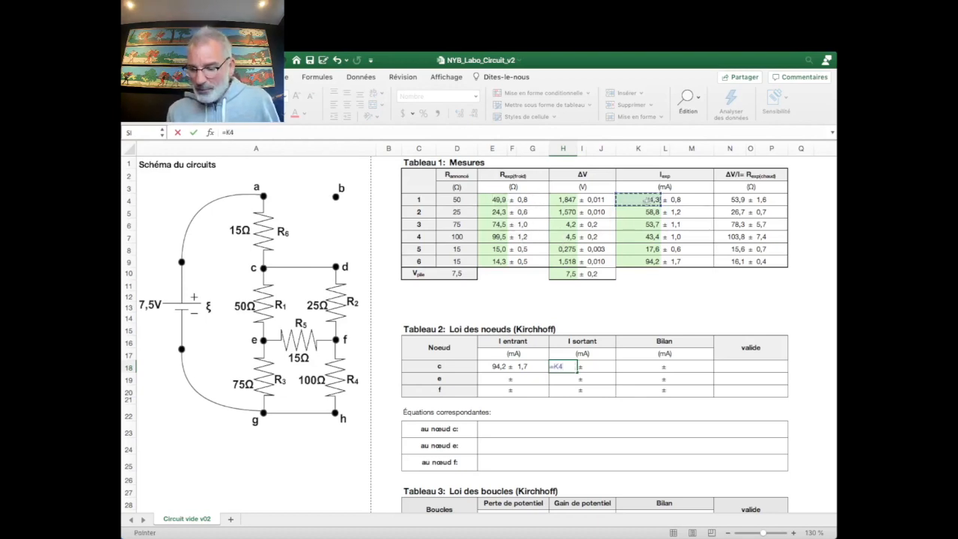
{"action": "type", "text": "+"}
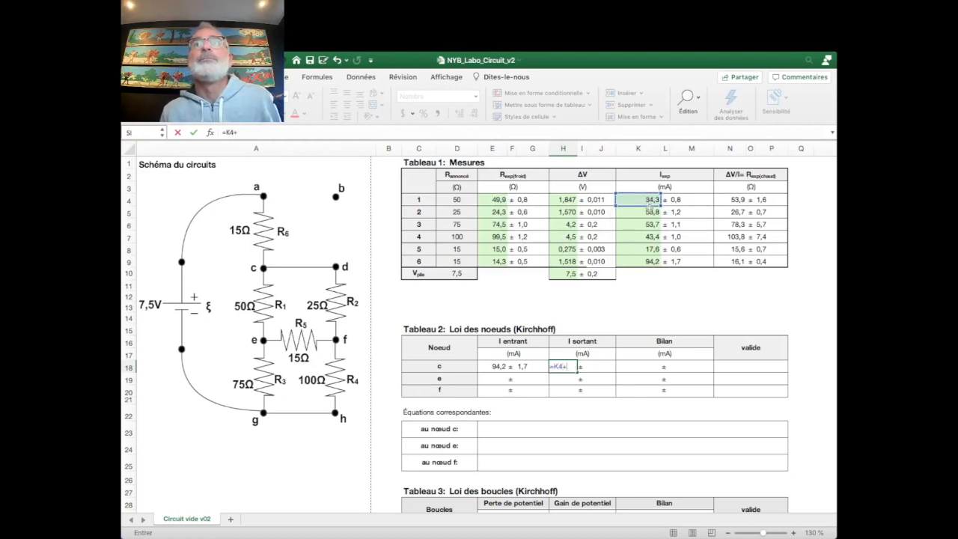
{"action": "left_click", "coordinate": [648, 213]}
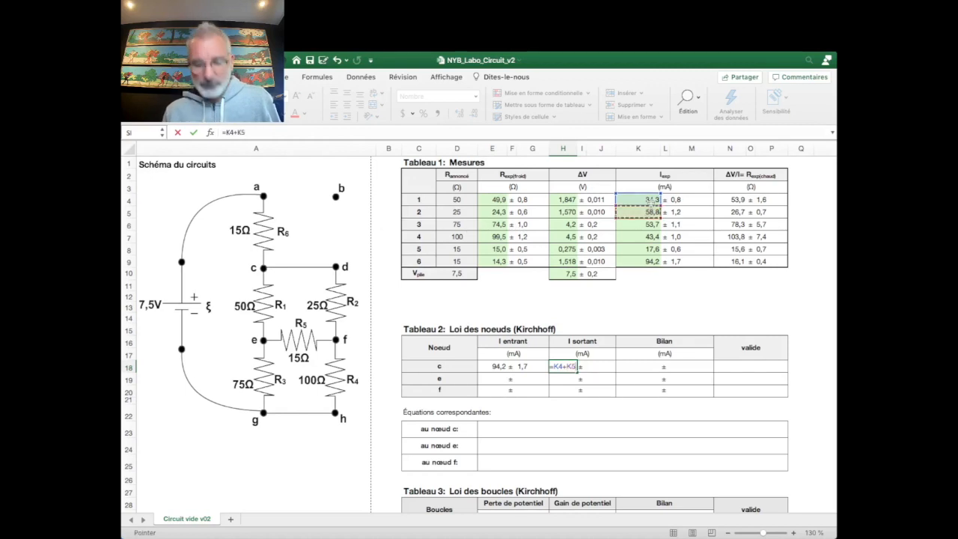
{"action": "key", "text": "Return"}
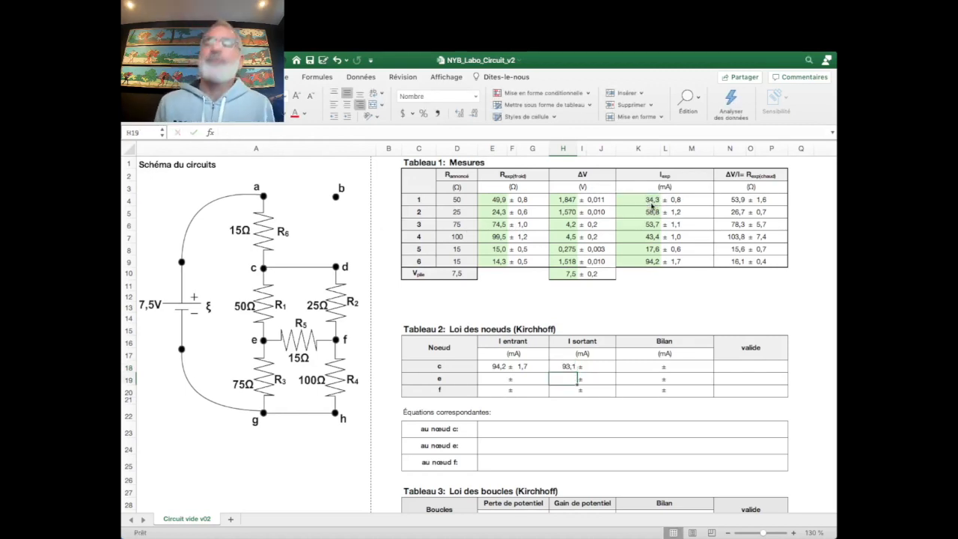
Calculate the uncertainty of node c's outgoing current in J18 by adding the uncertainties of resistors 1 and 2, =M4+M5
{"action": "left_click", "coordinate": [602, 365]}
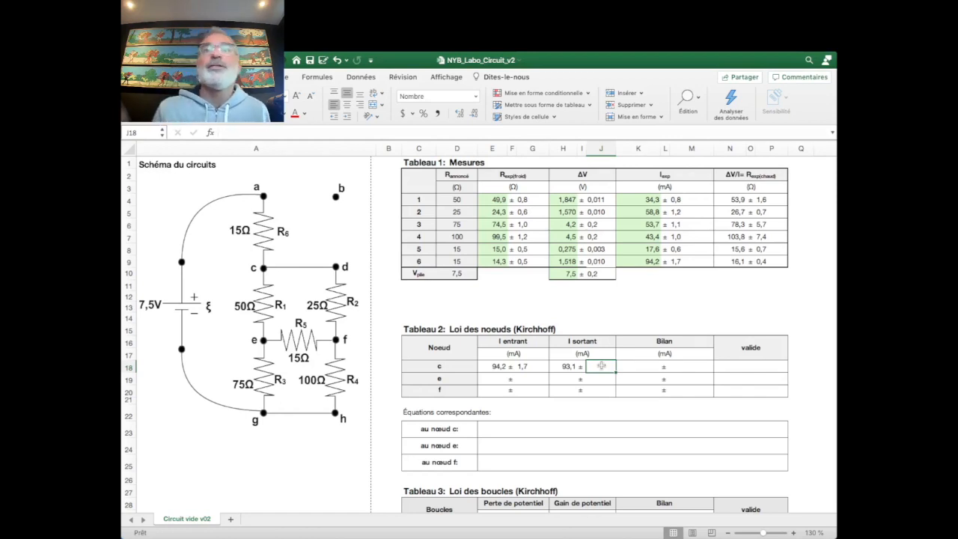
{"action": "type", "text": "="}
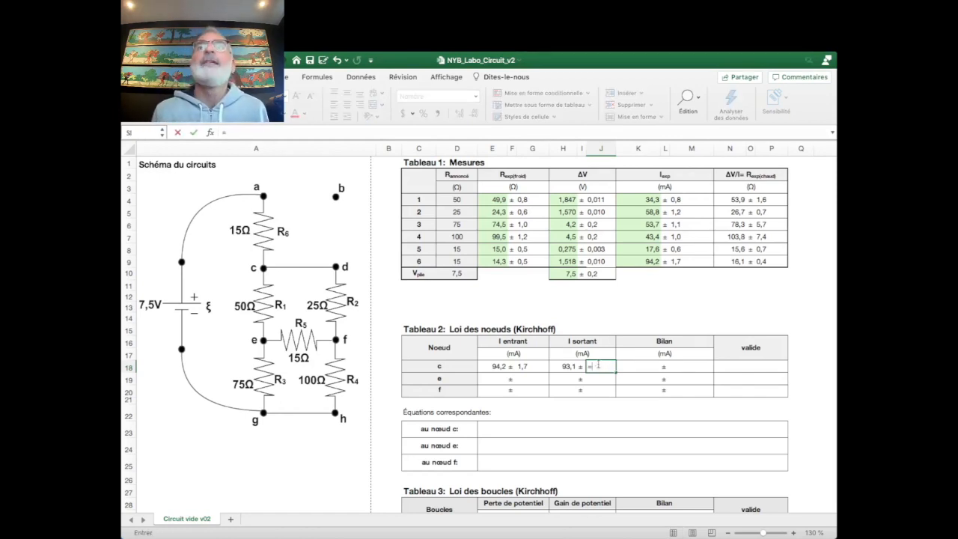
{"action": "left_click", "coordinate": [695, 201]}
{"action": "type", "text": "+"}
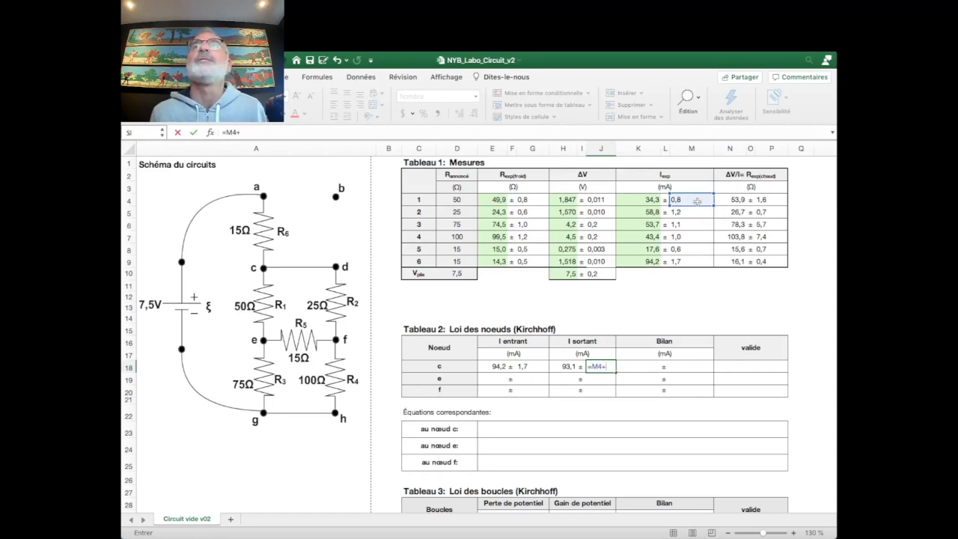
{"action": "left_click", "coordinate": [702, 212]}
{"action": "key", "text": "Return"}
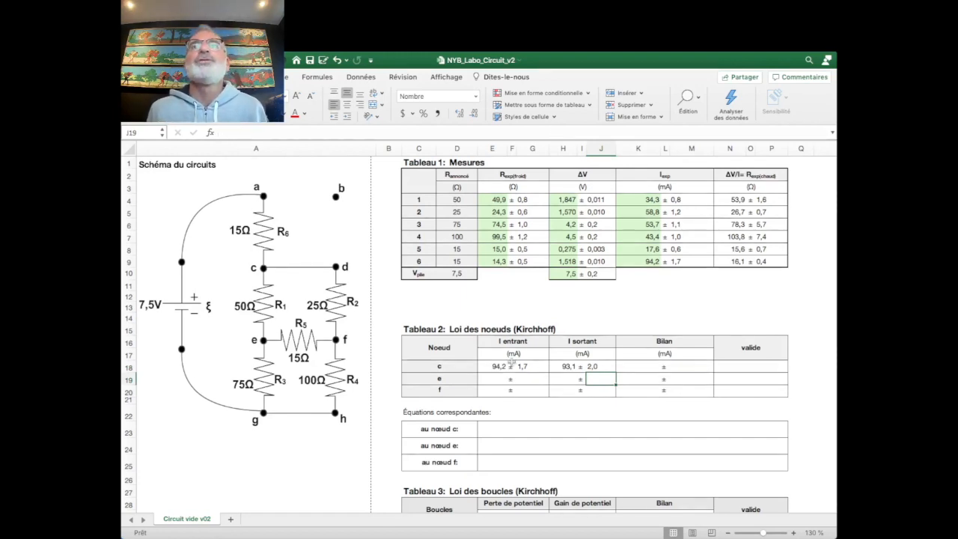
Compare node c's incoming and outgoing currents in Tableau 2 for its Bilan
{"action": "left_click", "coordinate": [636, 366]}
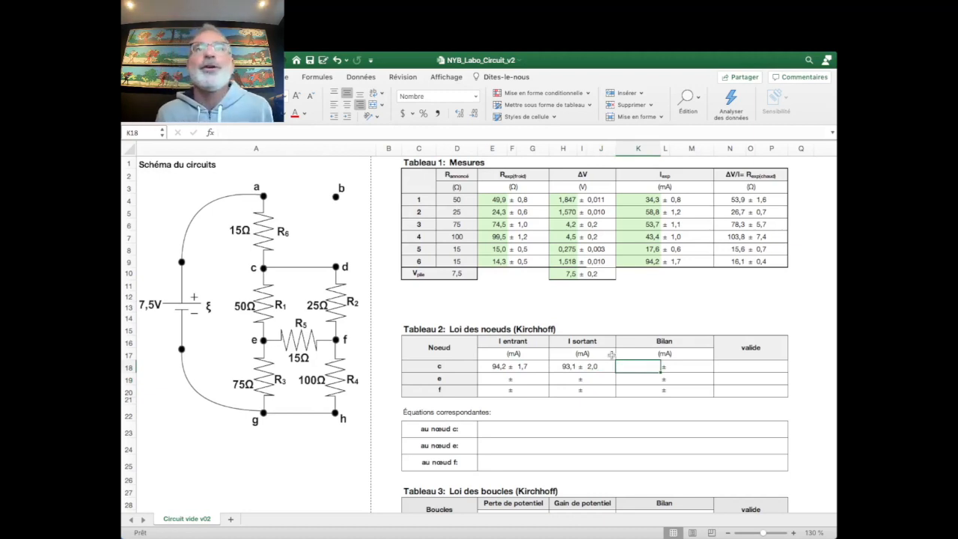
{"action": "left_click", "coordinate": [490, 370]}
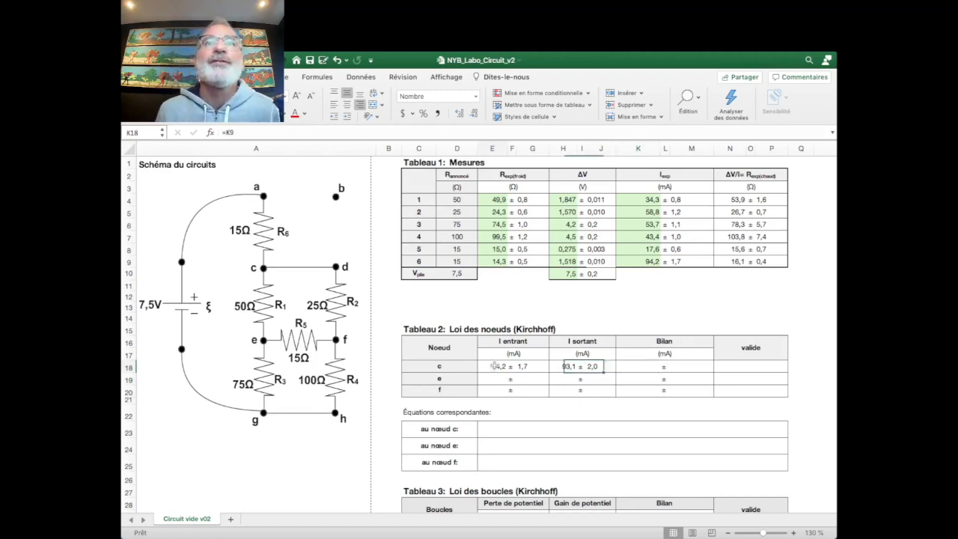
{"action": "left_click", "coordinate": [568, 365]}
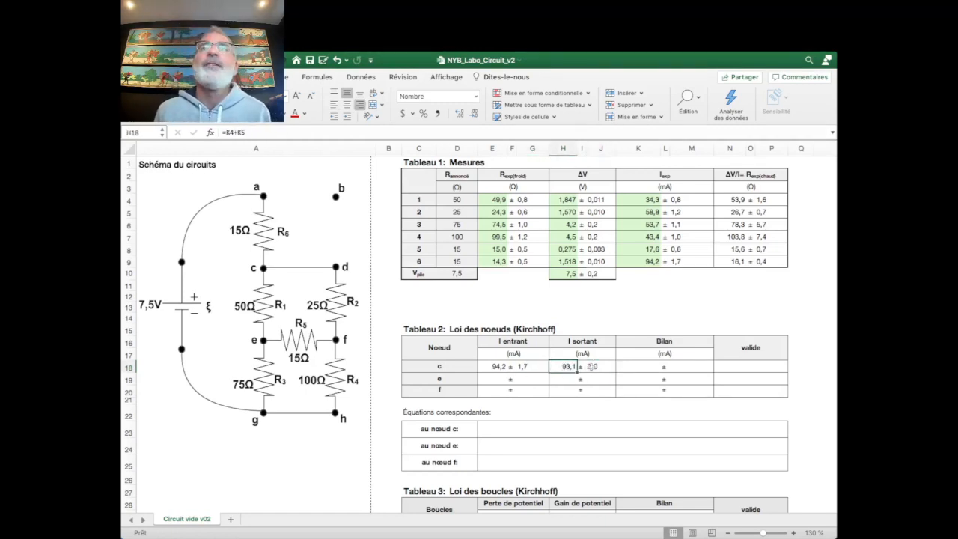
{"action": "left_click", "coordinate": [623, 368]}
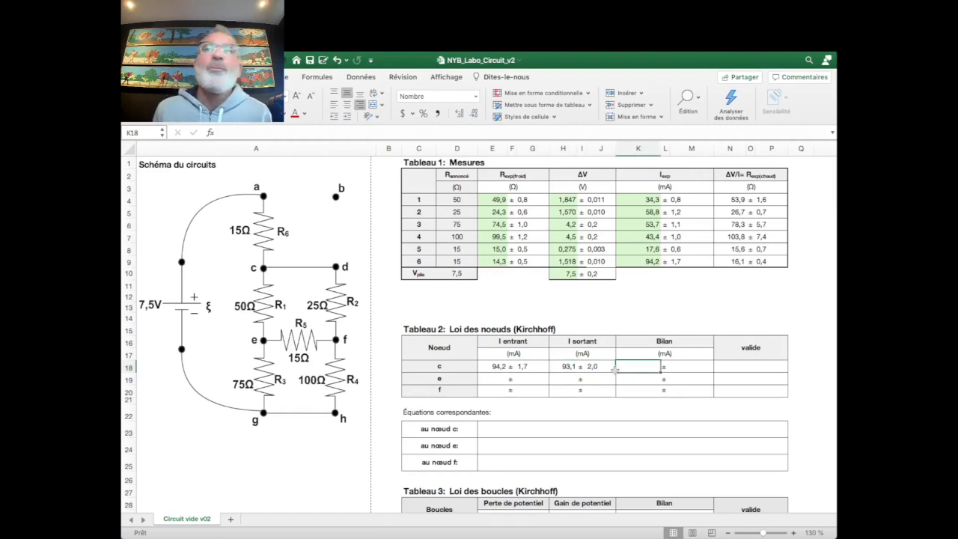
Calculate node c's maximum current balance in R18, beside Tableau 2, with =(E18+G18)-(H18-J18)
{"action": "scroll", "coordinate": [652, 387], "scroll_direction": "right", "scroll_amount": 5}
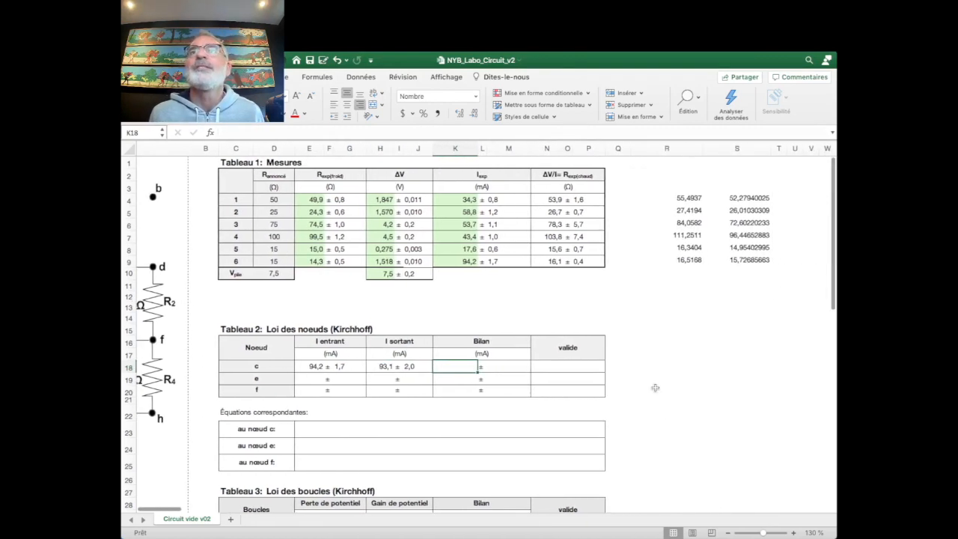
{"action": "scroll", "coordinate": [637, 365], "scroll_direction": "right", "scroll_amount": 8}
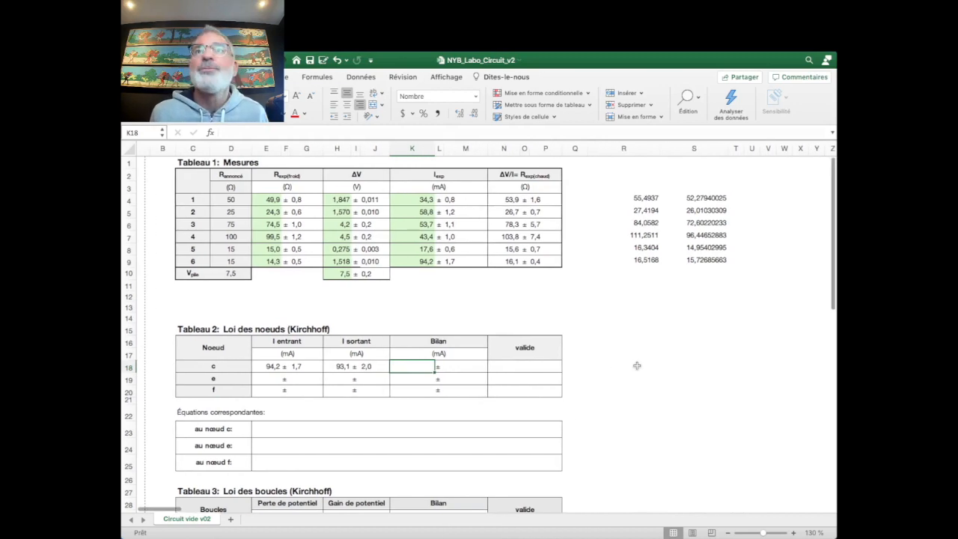
{"action": "scroll", "coordinate": [637, 365], "scroll_direction": "left", "scroll_amount": 3}
{"action": "scroll", "coordinate": [637, 365], "scroll_direction": "left", "scroll_amount": 6}
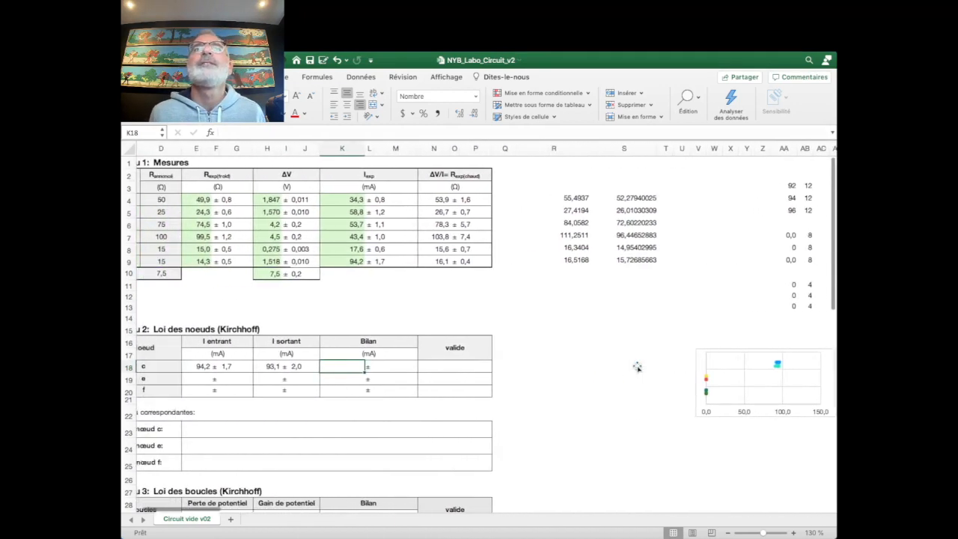
{"action": "left_click", "coordinate": [613, 365]}
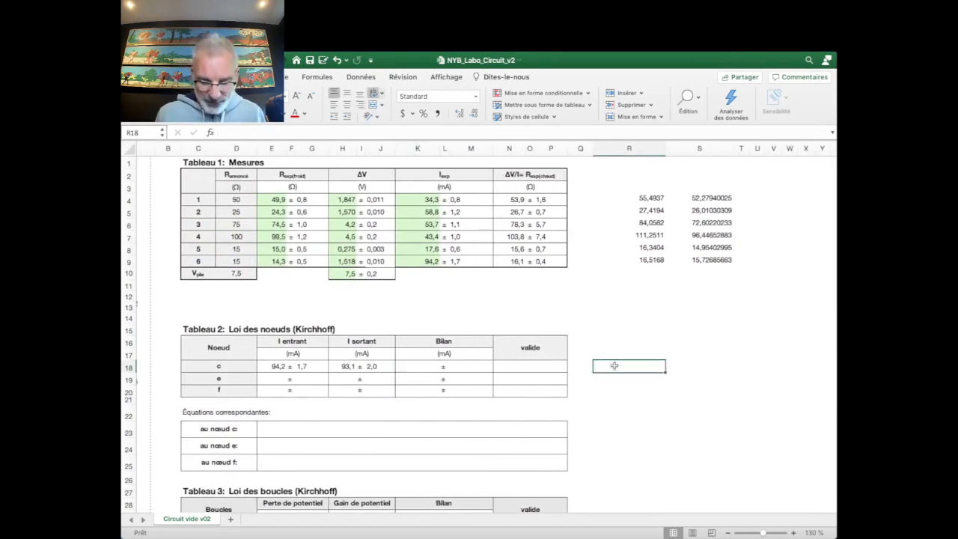
{"action": "type", "text": "="}
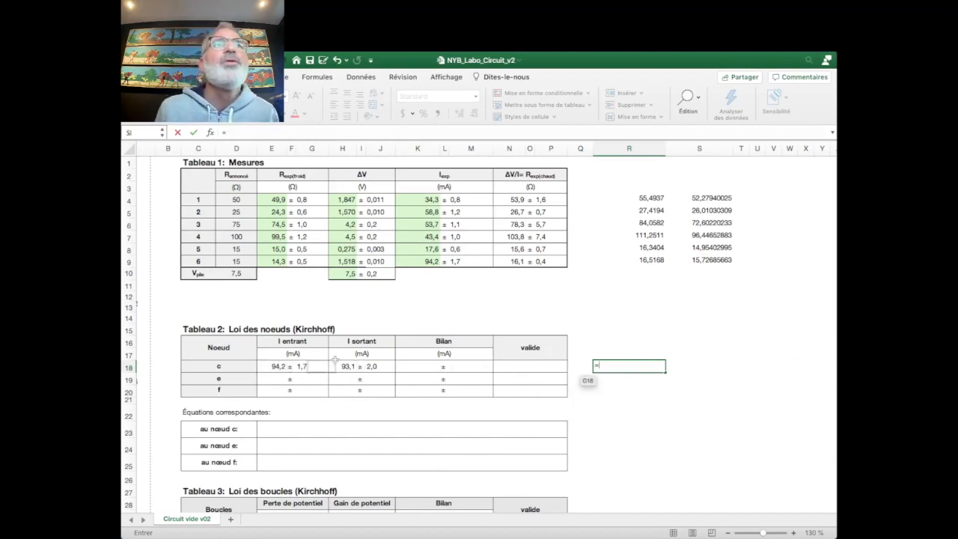
{"action": "left_click", "coordinate": [277, 366]}
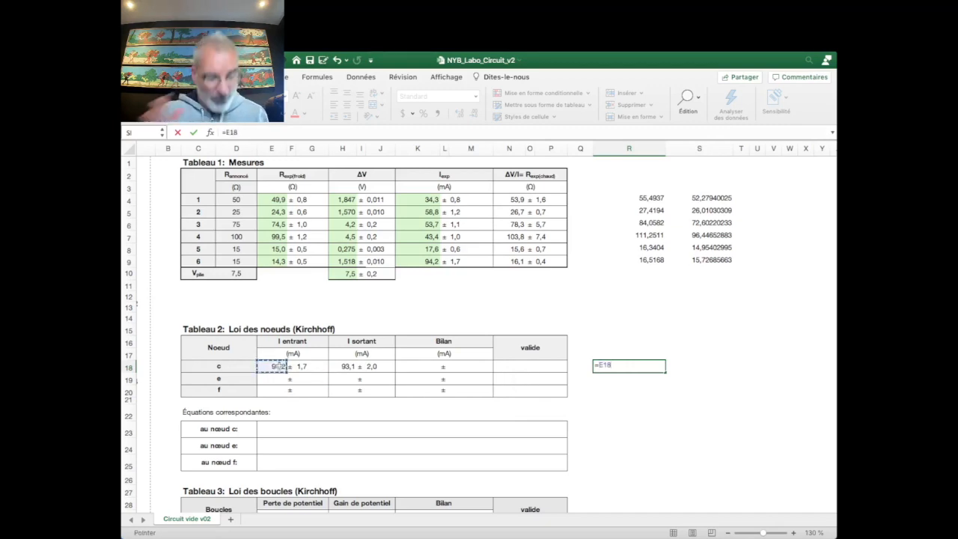
{"action": "type", "text": "+"}
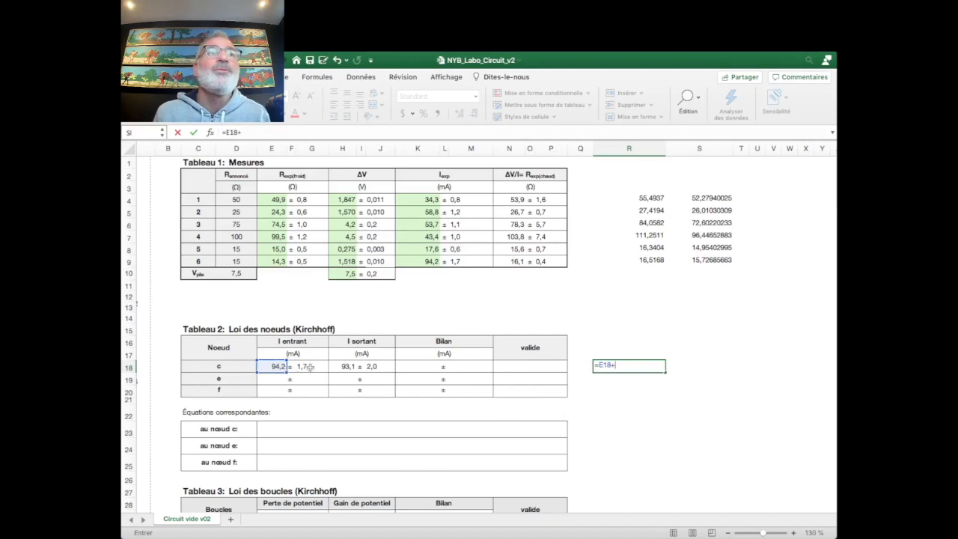
{"action": "left_click", "coordinate": [308, 366]}
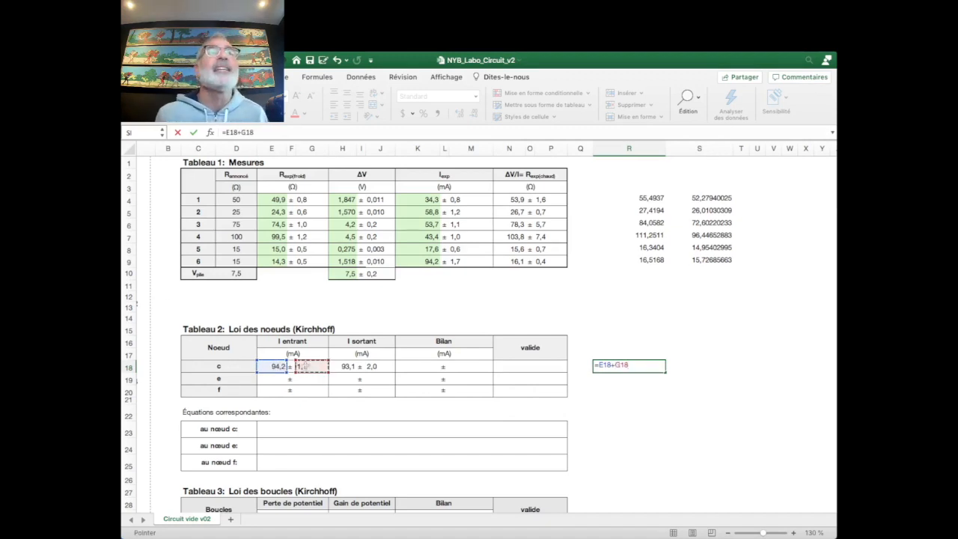
{"action": "left_click", "coordinate": [250, 129]}
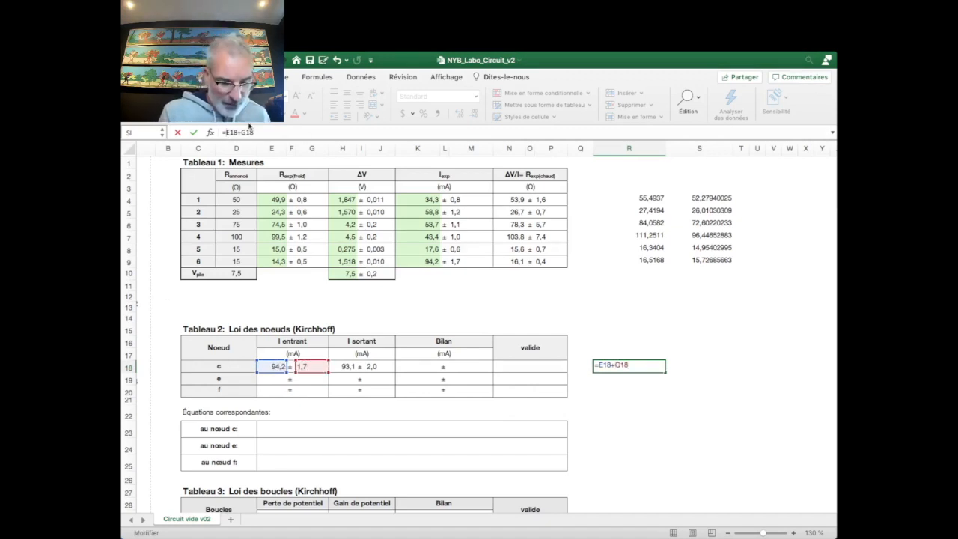
{"action": "type", "text": "("}
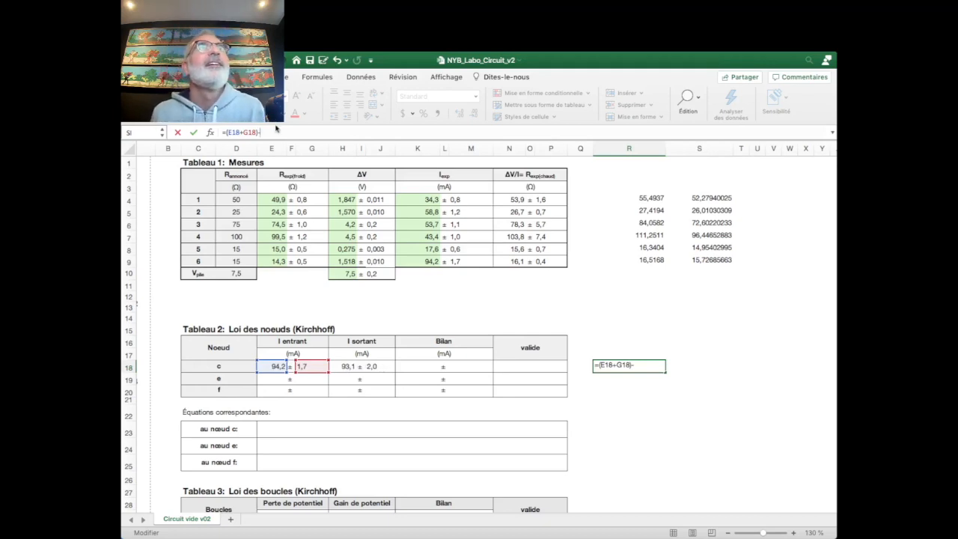
{"action": "type", "text": "("}
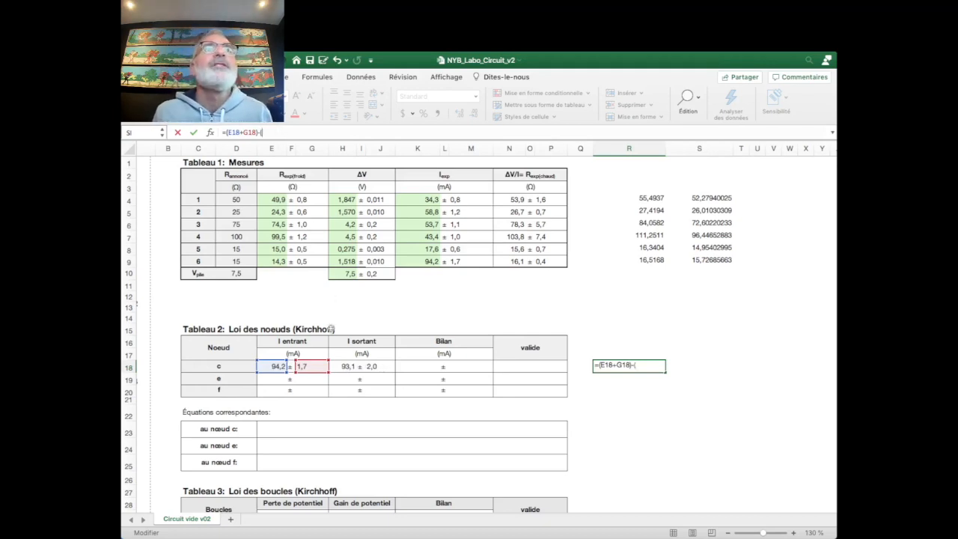
{"action": "left_click", "coordinate": [340, 368]}
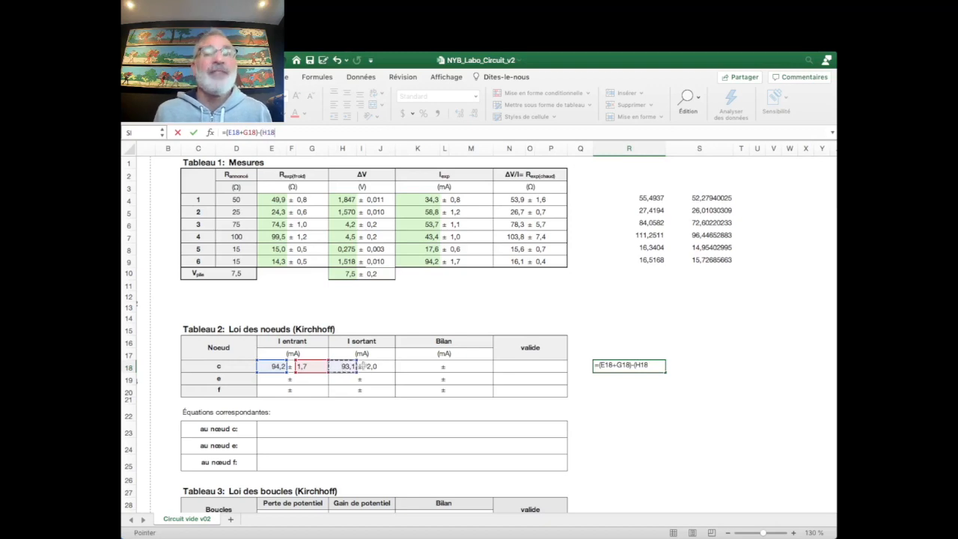
{"action": "type", "text": "-"}
{"action": "left_click", "coordinate": [374, 366]}
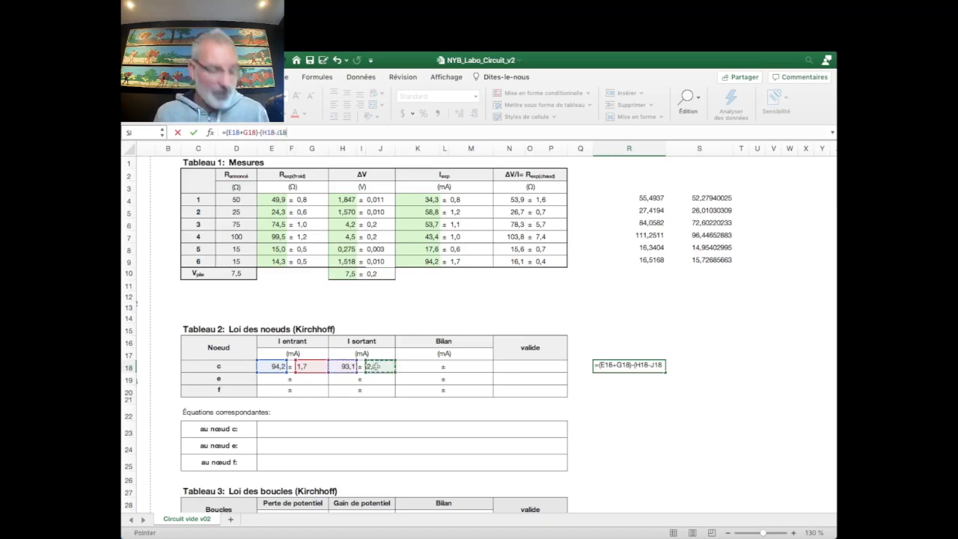
{"action": "type", "text": ")"}
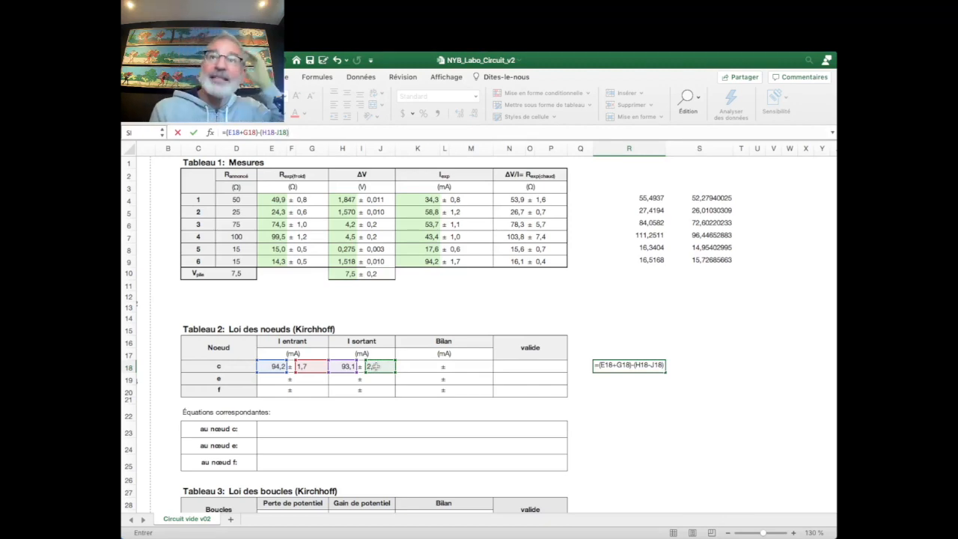
{"action": "key", "text": "Return"}
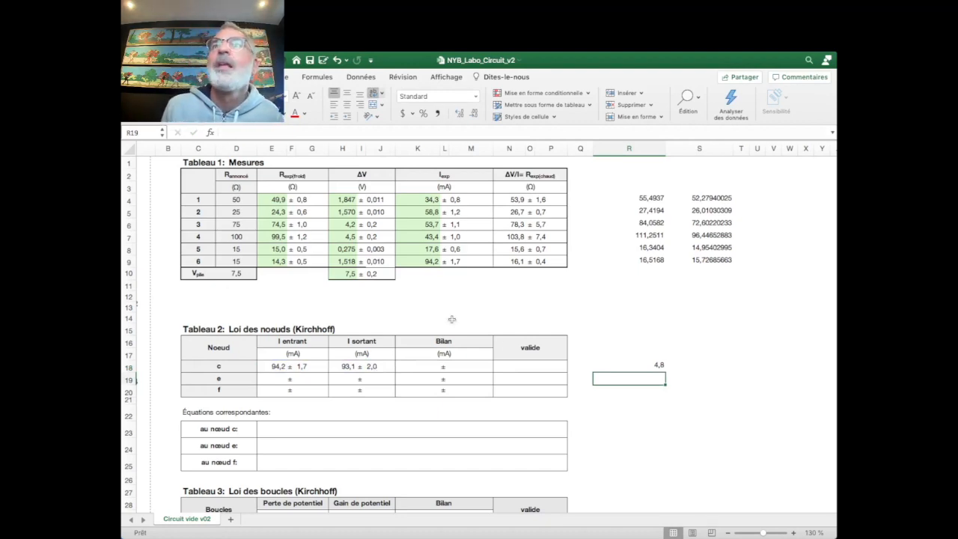
{"action": "left_click", "coordinate": [686, 365]}
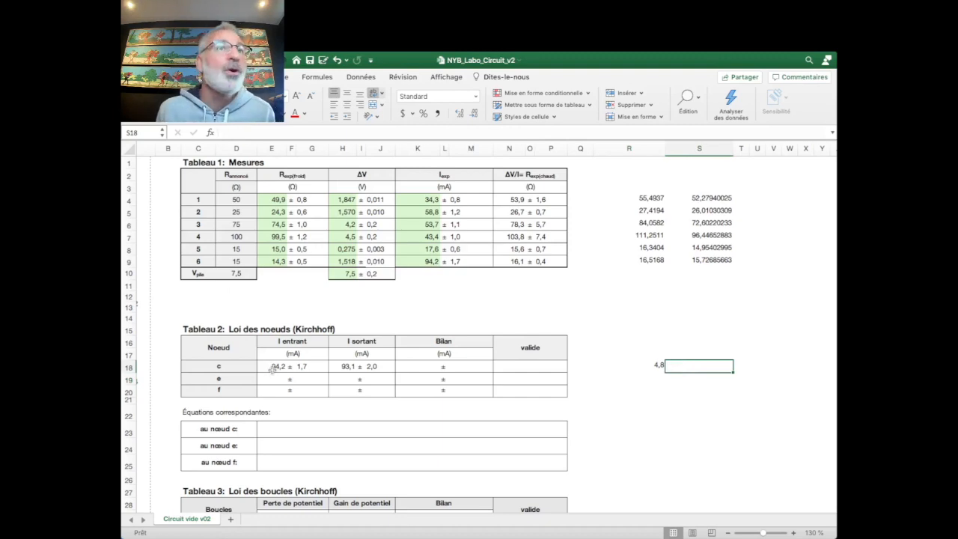
{"action": "left_click", "coordinate": [285, 131]}
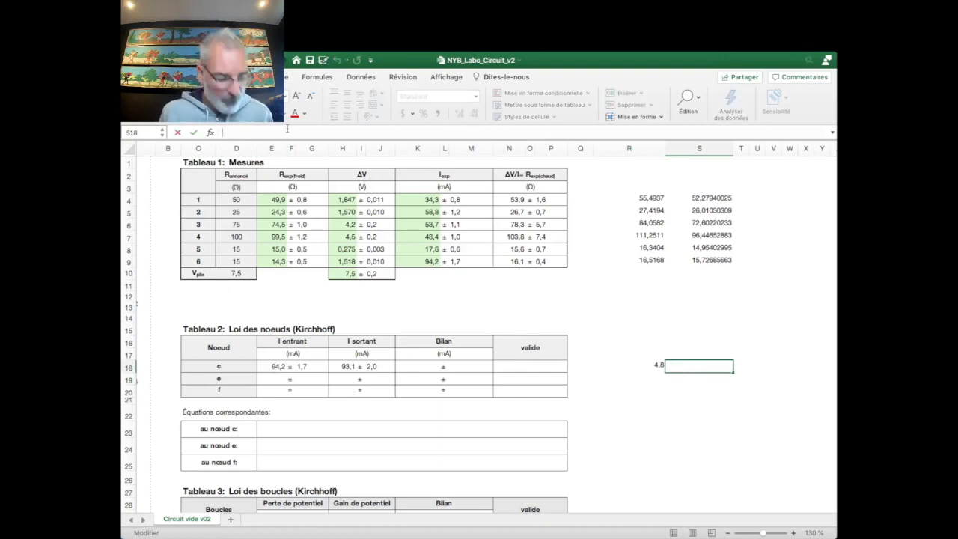
{"action": "type", "text": "("}
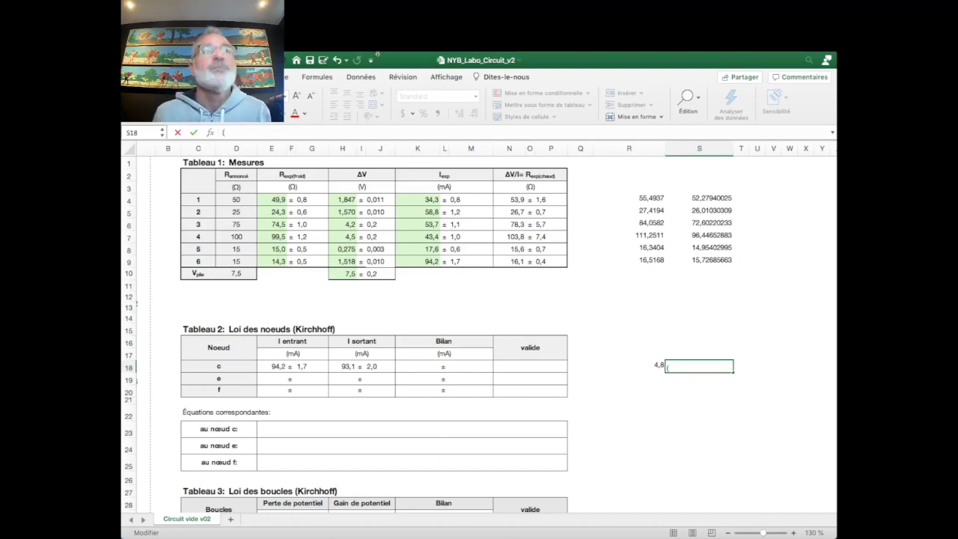
{"action": "left_click", "coordinate": [267, 364]}
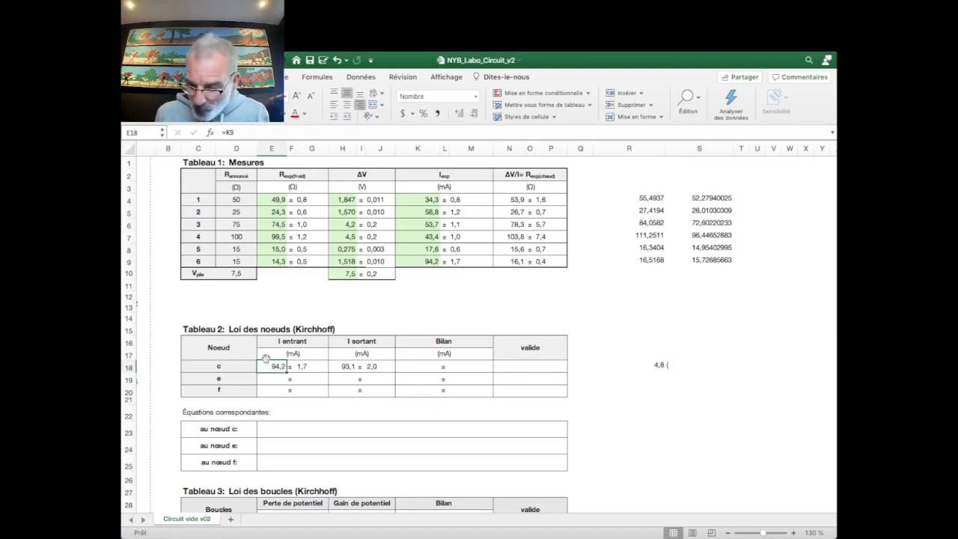
{"action": "type", "text": "="}
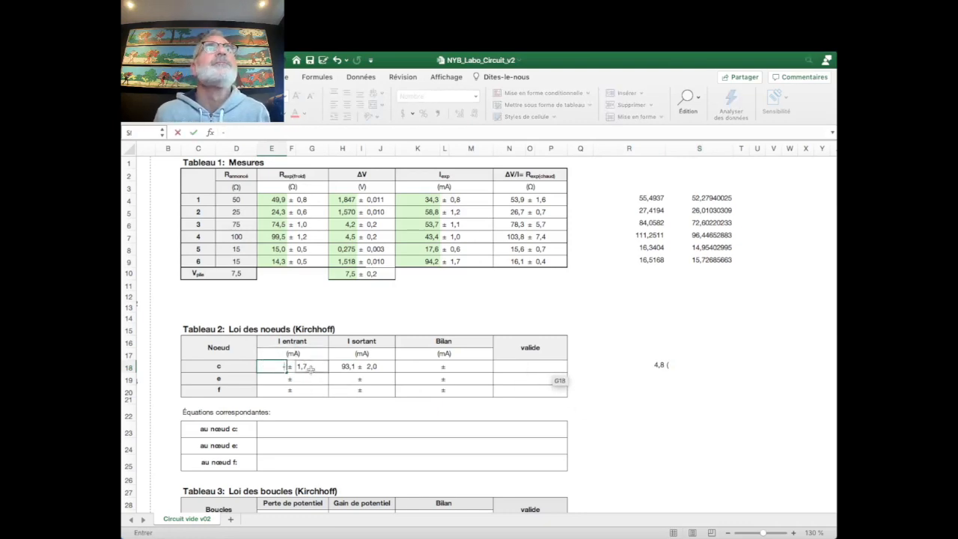
{"action": "left_click", "coordinate": [310, 369]}
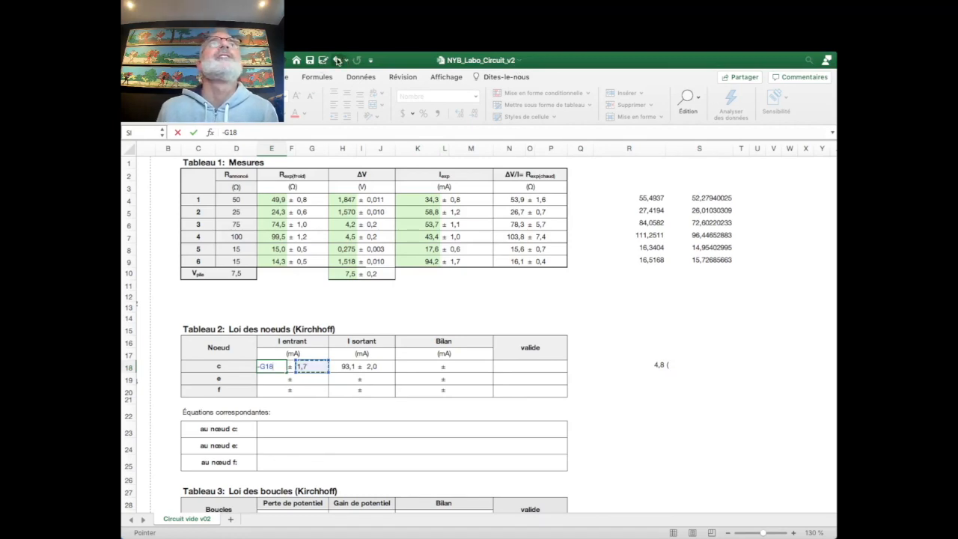
{"action": "left_click", "coordinate": [337, 60]}
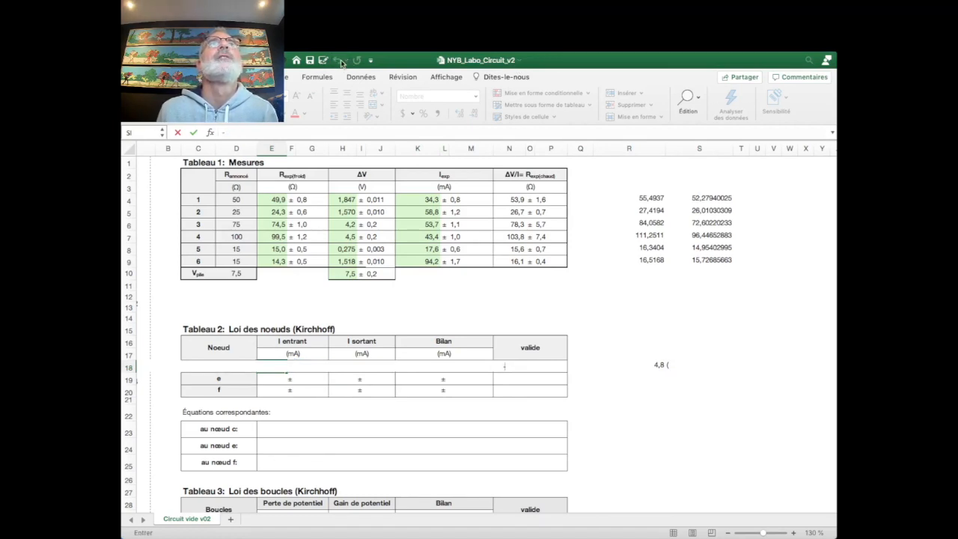
{"action": "left_click", "coordinate": [600, 348]}
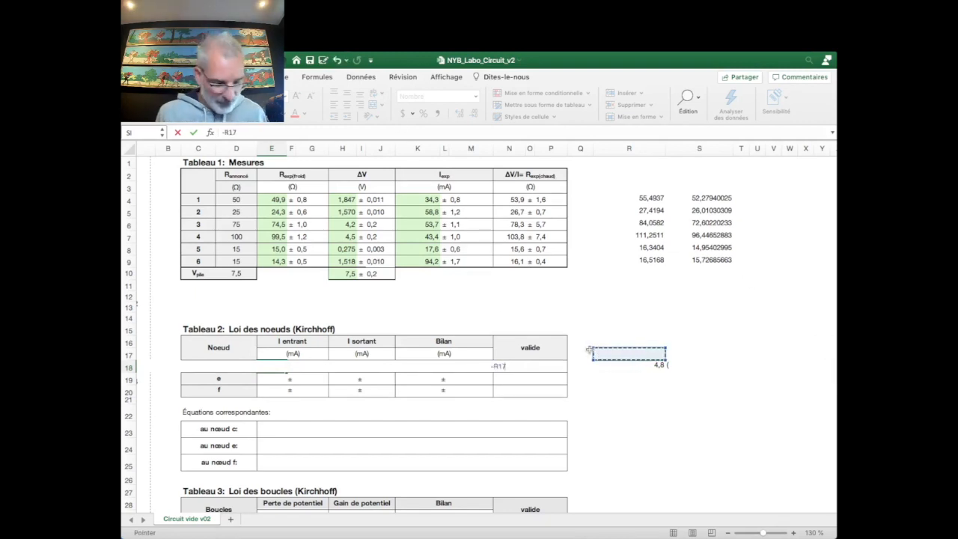
{"action": "key", "text": "Return"}
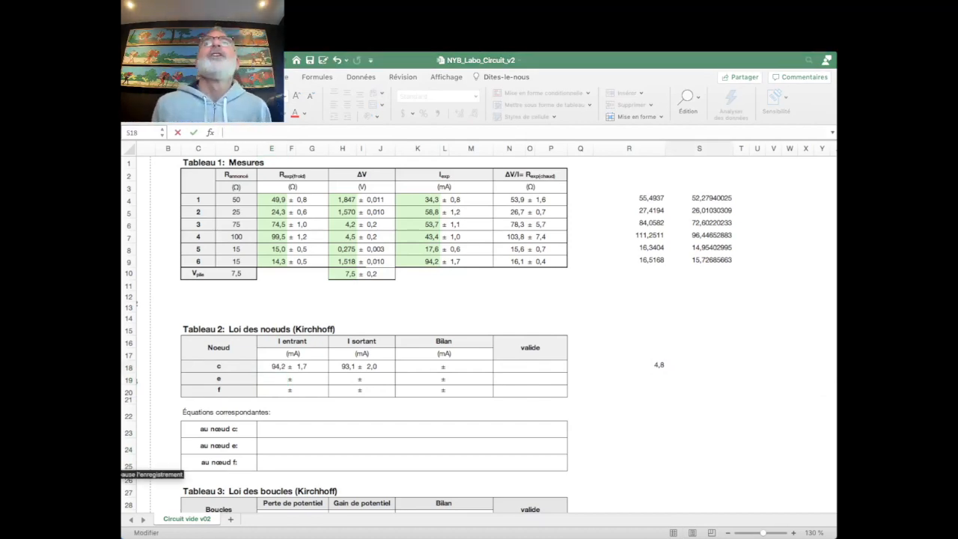
Calculate node c's minimum current balance in S18 with =(E18-G18)-(H18+J18) and check it against the maximum in R18
{"action": "left_click", "coordinate": [699, 365]}
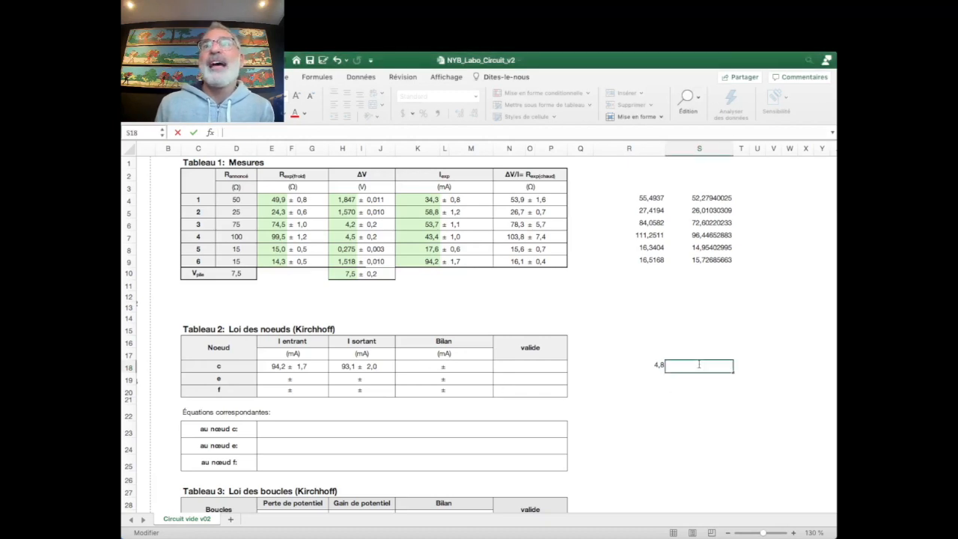
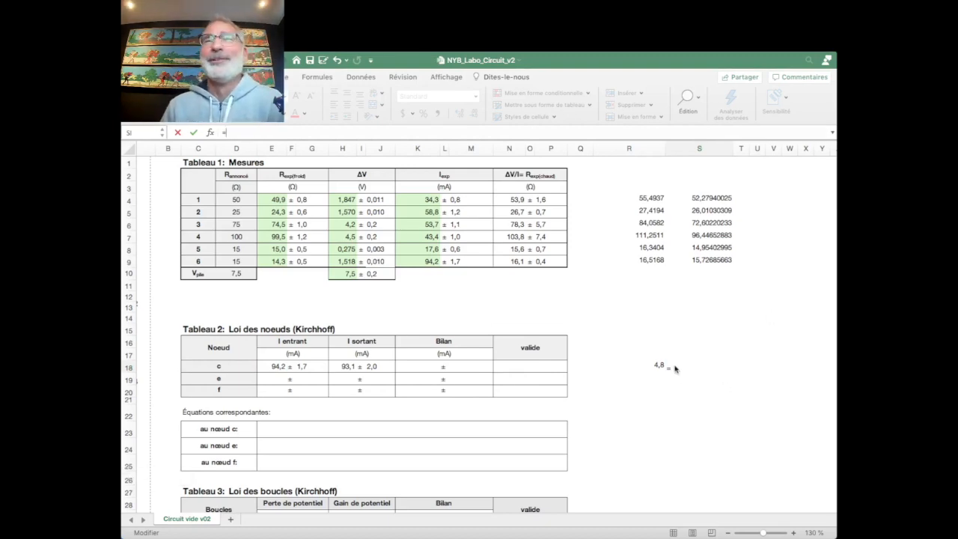
{"action": "left_click", "coordinate": [676, 367]}
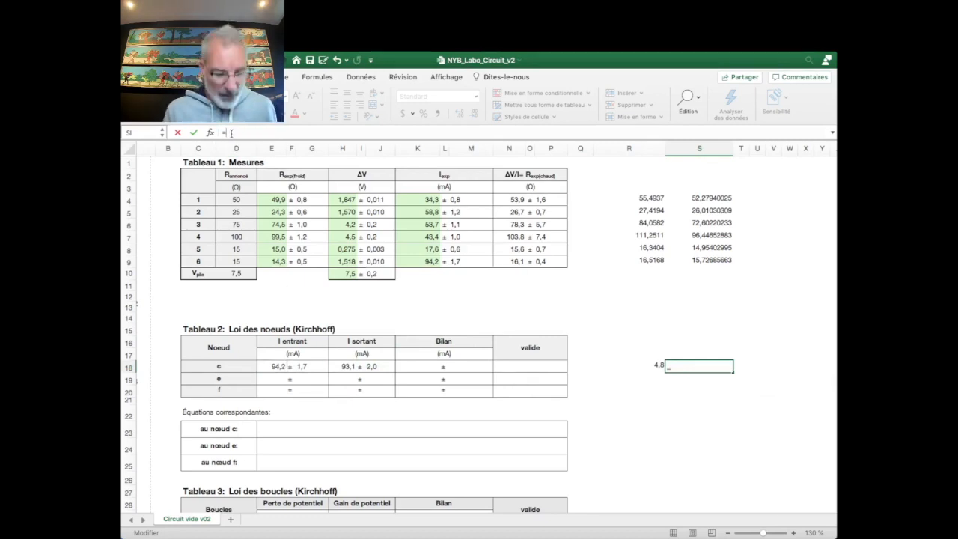
{"action": "left_click", "coordinate": [273, 366]}
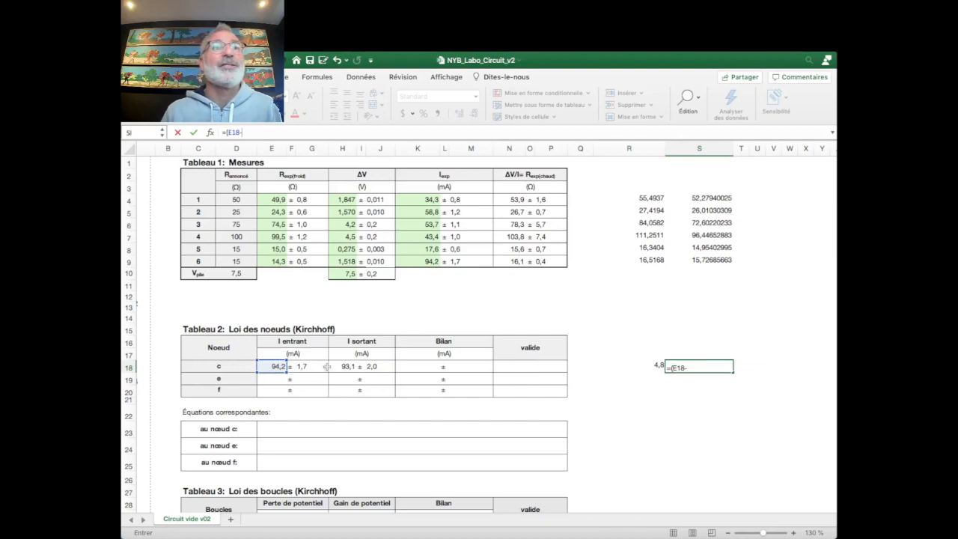
{"action": "type", "text": "-"}
{"action": "left_click", "coordinate": [314, 367]}
{"action": "type", "text": ")"}
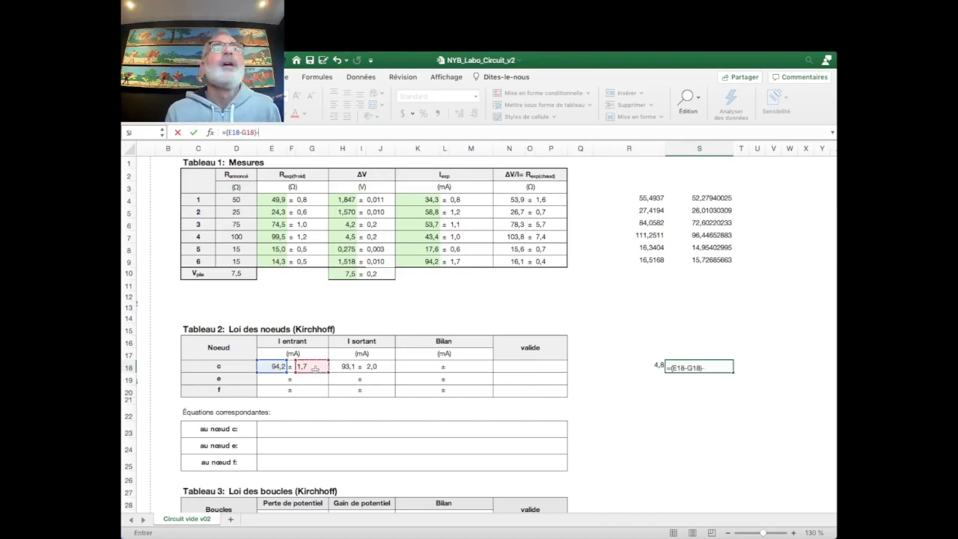
{"action": "type", "text": "-("}
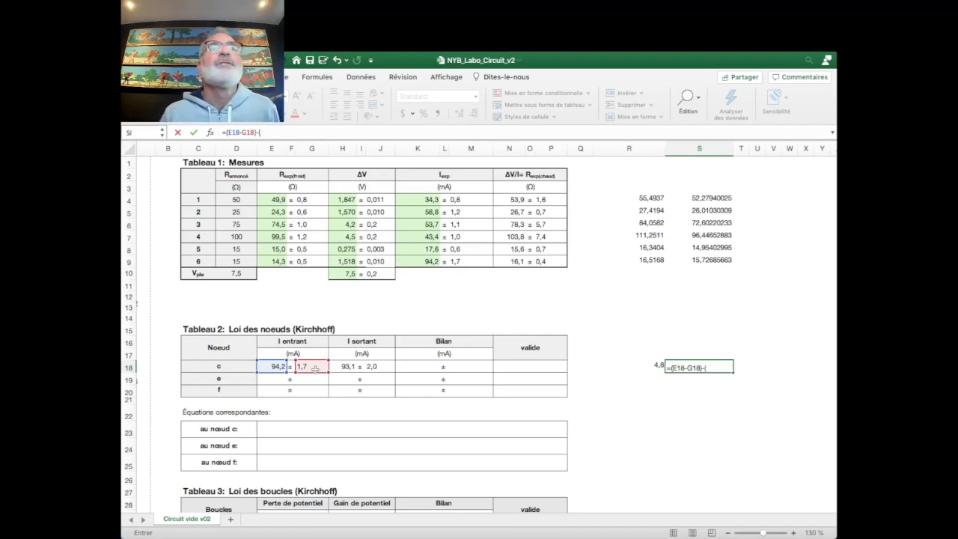
{"action": "left_click", "coordinate": [349, 367]}
{"action": "type", "text": "+"}
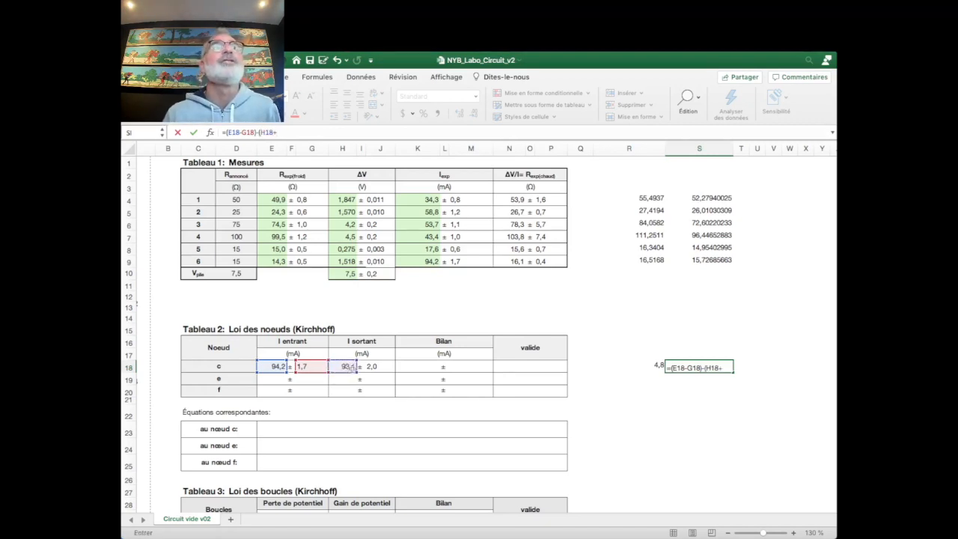
{"action": "left_click", "coordinate": [381, 366]}
{"action": "type", "text": ")"}
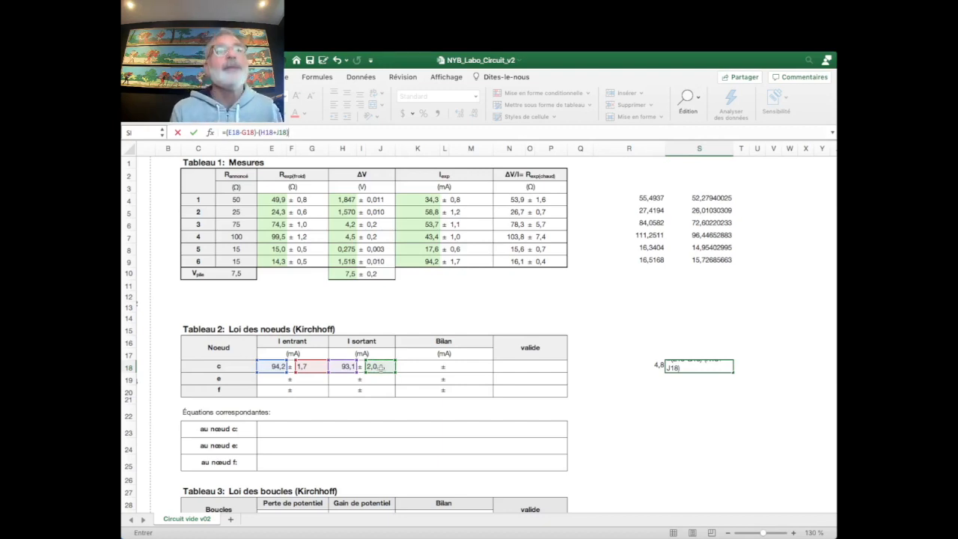
{"action": "key", "text": "Return"}
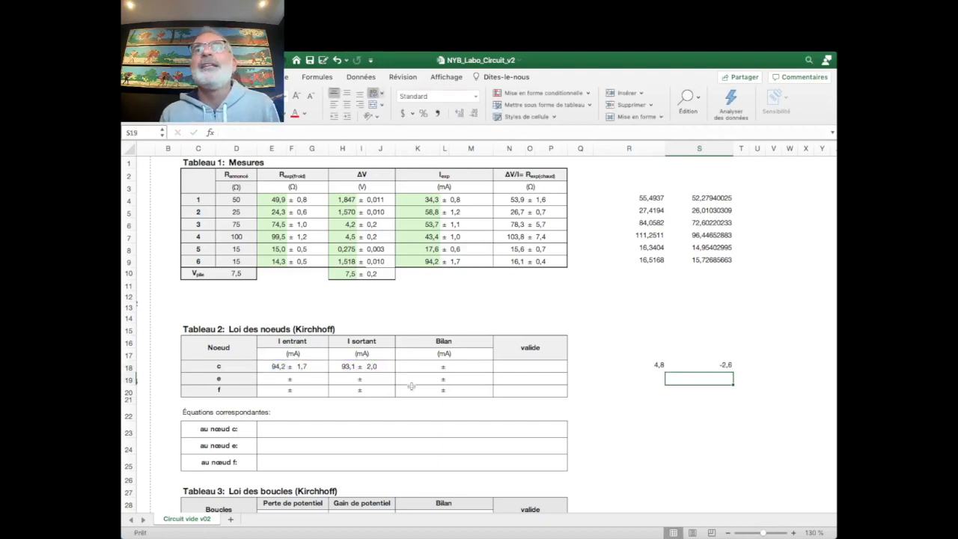
{"action": "key", "text": "Up"}
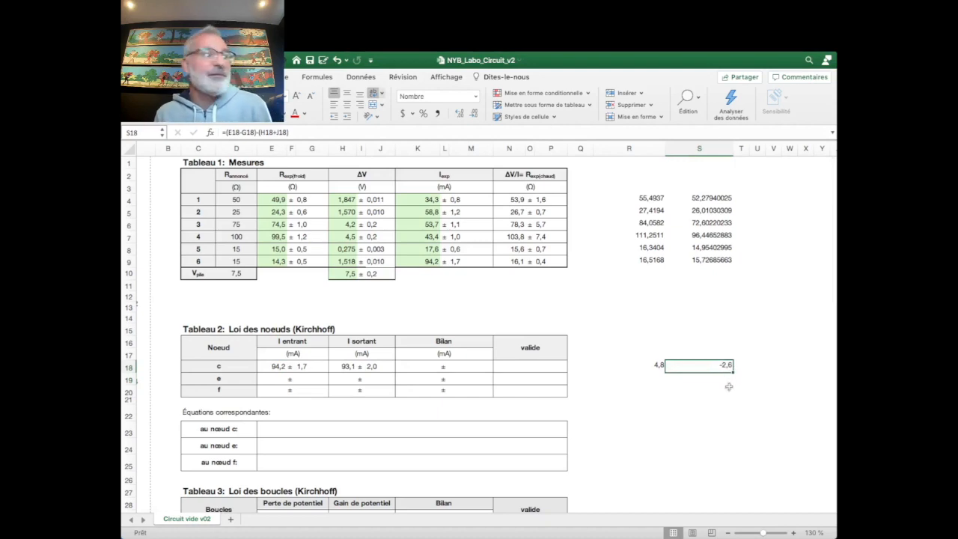
{"action": "left_click", "coordinate": [662, 366]}
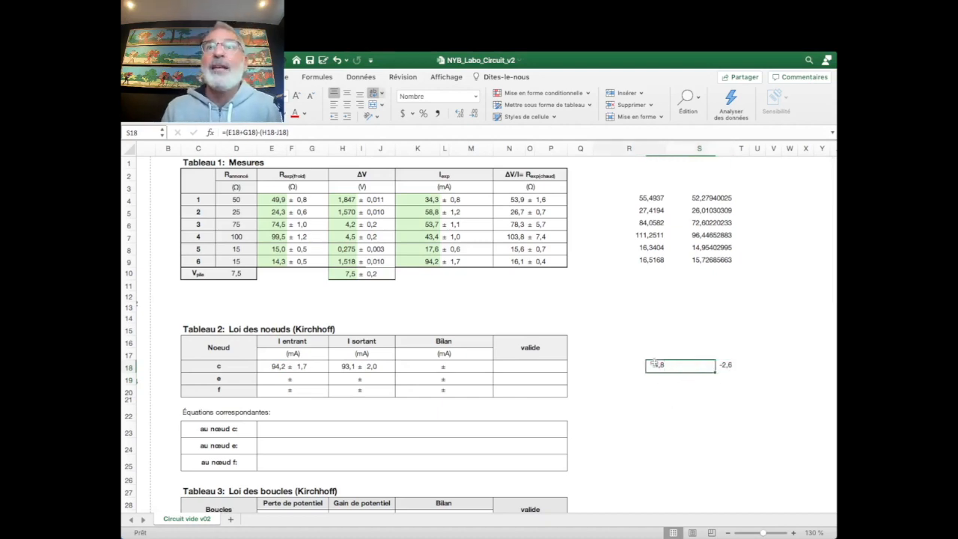
{"action": "left_click", "coordinate": [724, 365]}
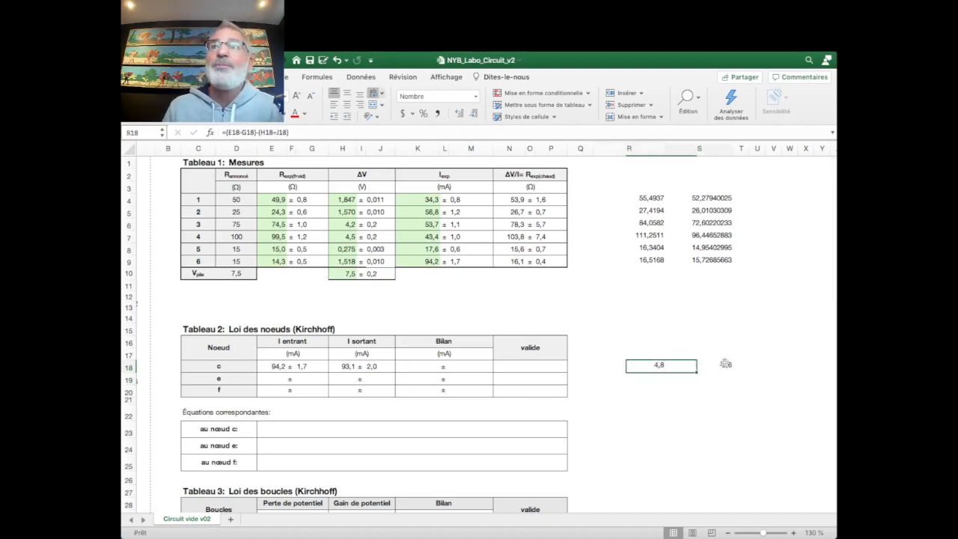
{"action": "left_click", "coordinate": [656, 365]}
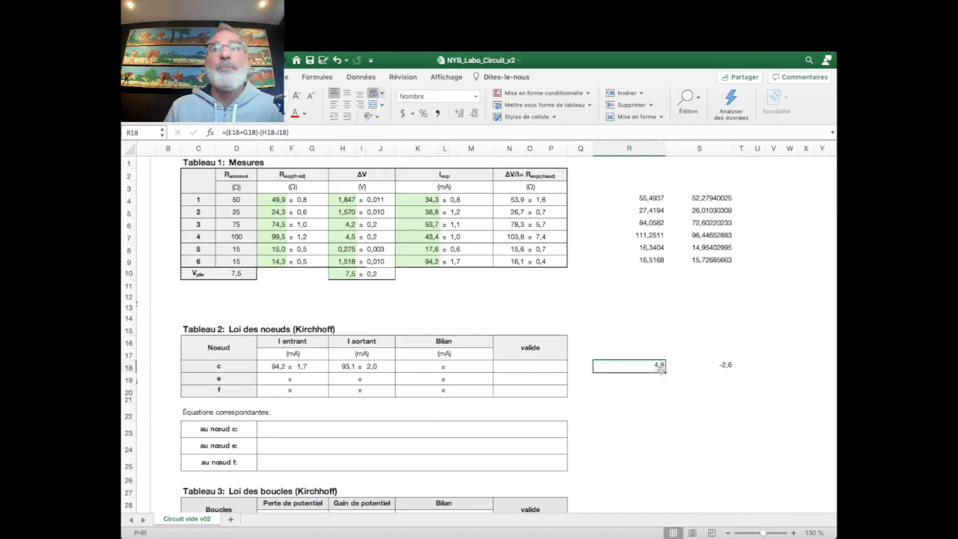
{"action": "left_click", "coordinate": [725, 366]}
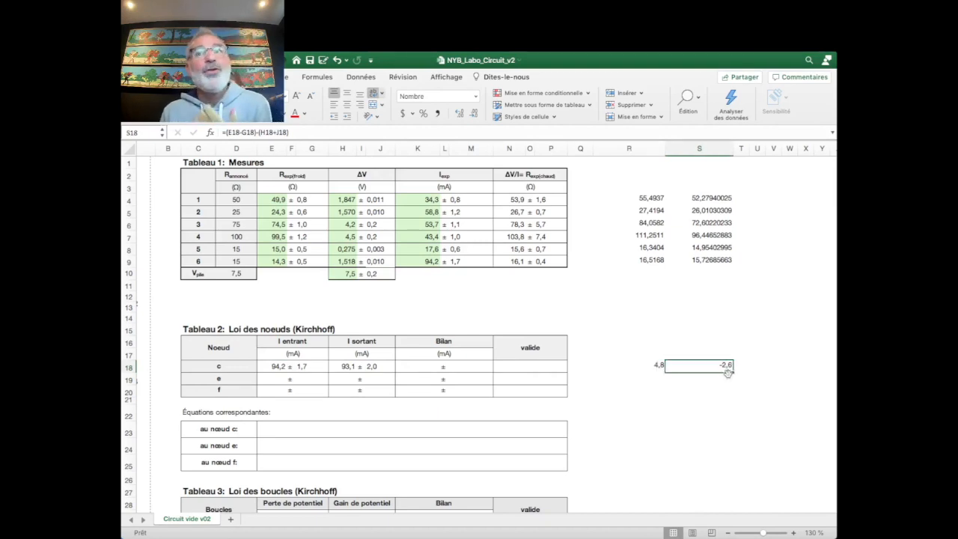
Calculate node c's Bilan in K18 as the average of the maximum and minimum balances, =(R18+S18)/2
{"action": "left_click", "coordinate": [419, 369]}
{"action": "type", "text": "="}
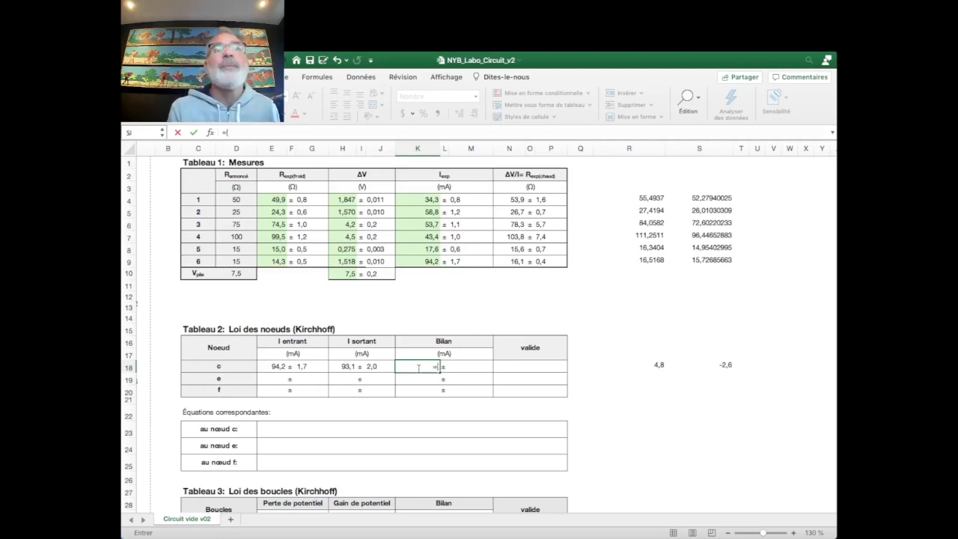
{"action": "type", "text": "("}
{"action": "left_click", "coordinate": [651, 364]}
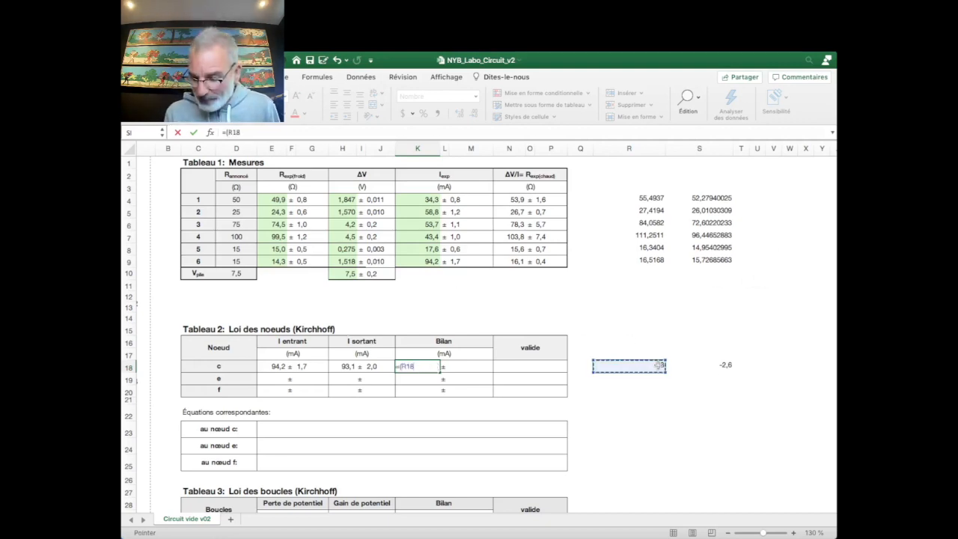
{"action": "type", "text": "+"}
{"action": "left_click", "coordinate": [724, 365]}
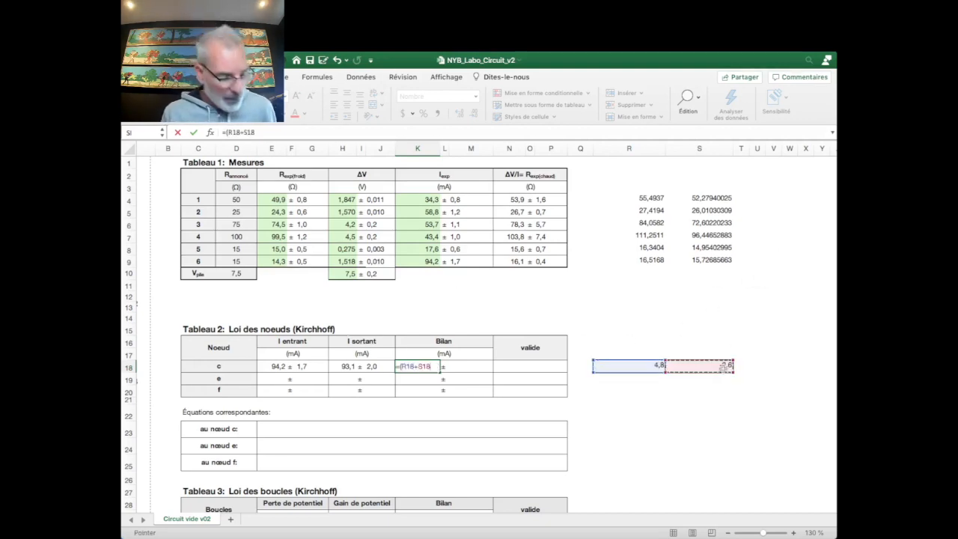
{"action": "type", "text": ")/2"}
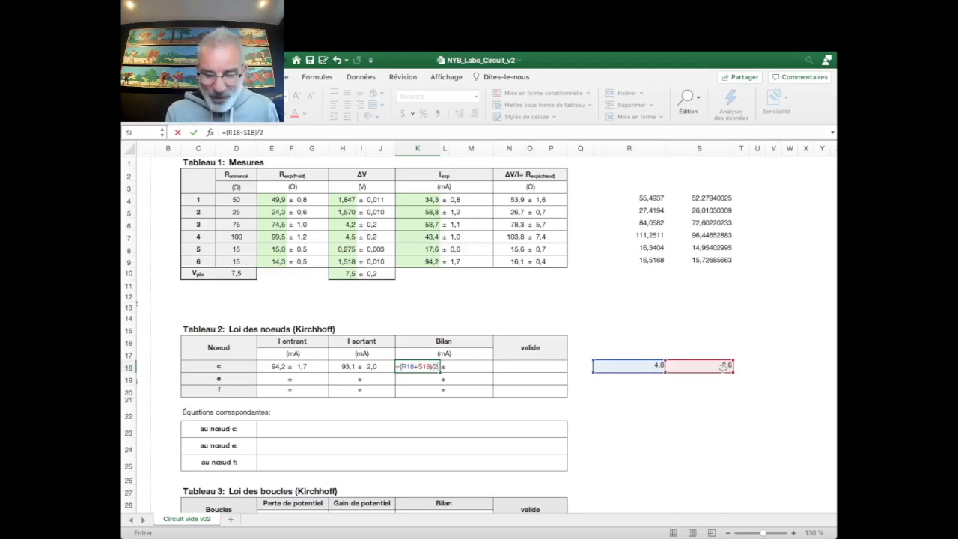
{"action": "key", "text": "Return"}
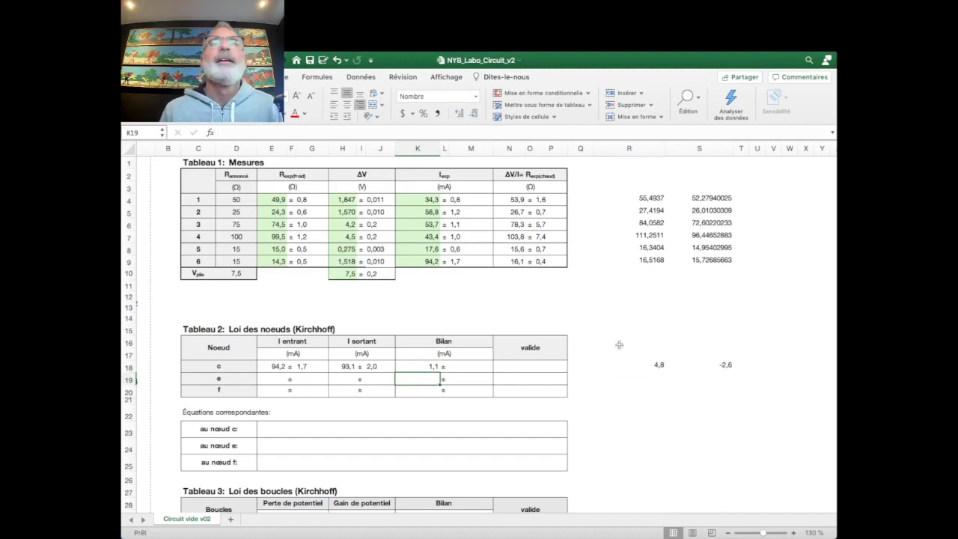
Calculate the uncertainty of node c's Bilan in M18 as half the maximum-minimum difference, =(R18-S18)/2
{"action": "left_click", "coordinate": [463, 365]}
{"action": "type", "text": "=("}
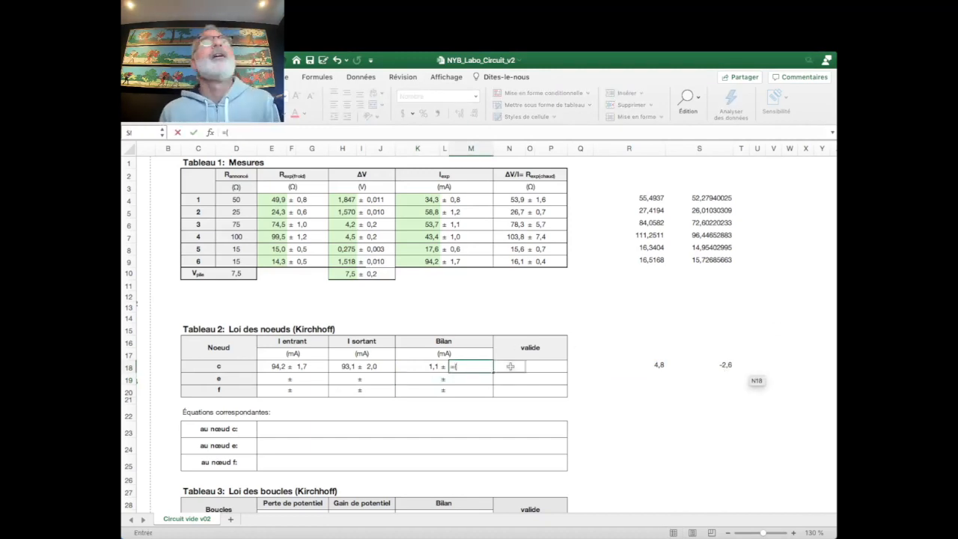
{"action": "left_click", "coordinate": [658, 364]}
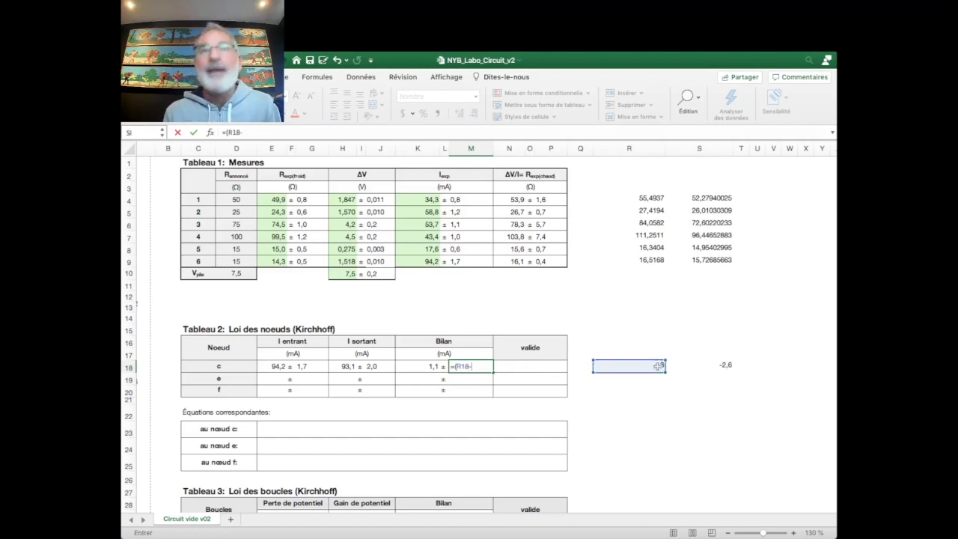
{"action": "type", "text": "-"}
{"action": "left_click", "coordinate": [727, 365]}
{"action": "type", "text": ")"}
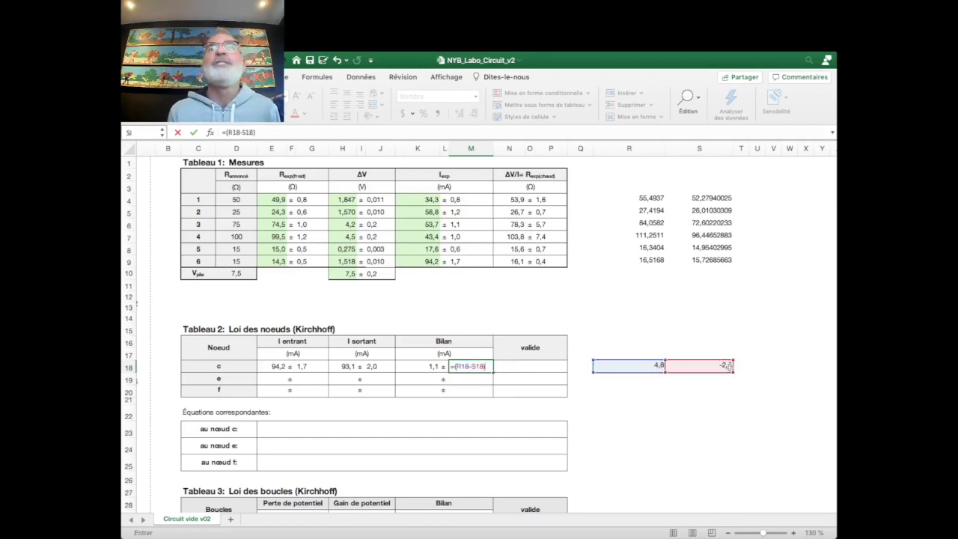
{"action": "type", "text": "/2"}
{"action": "key", "text": "Return"}
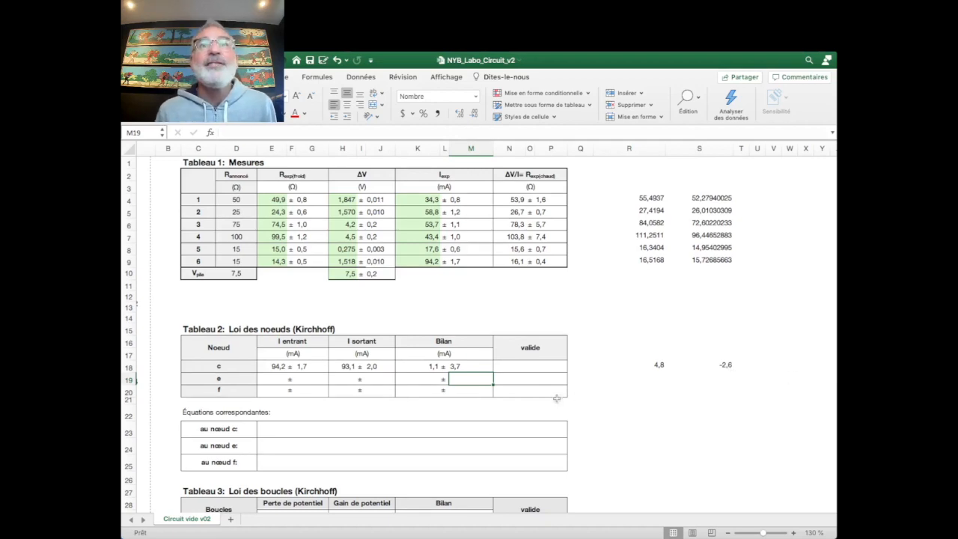
Mark node c as valid in Tableau 2 by entering oui in its valide cell, N18, and review its Bilan formulas
{"action": "left_click", "coordinate": [538, 365]}
{"action": "type", "text": "oui"}
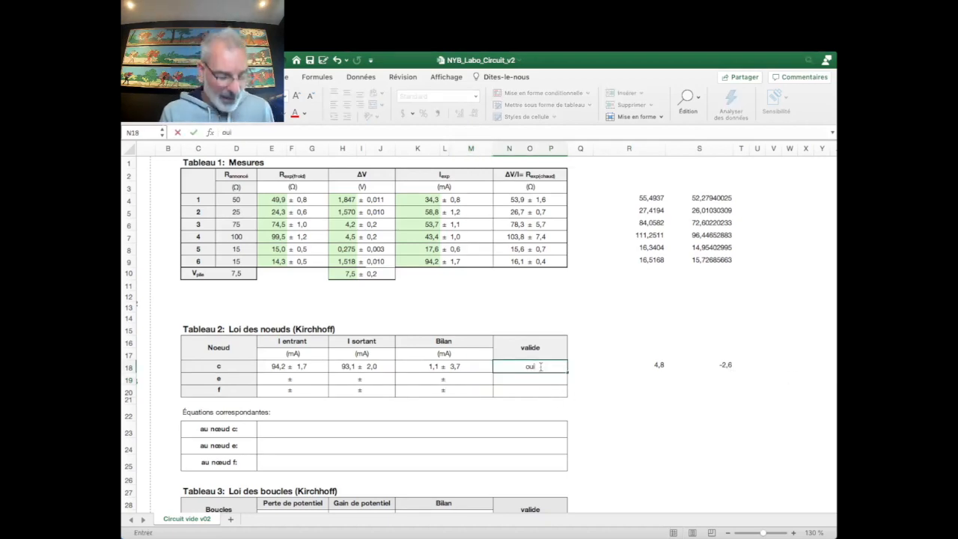
{"action": "type", "text": " contient"}
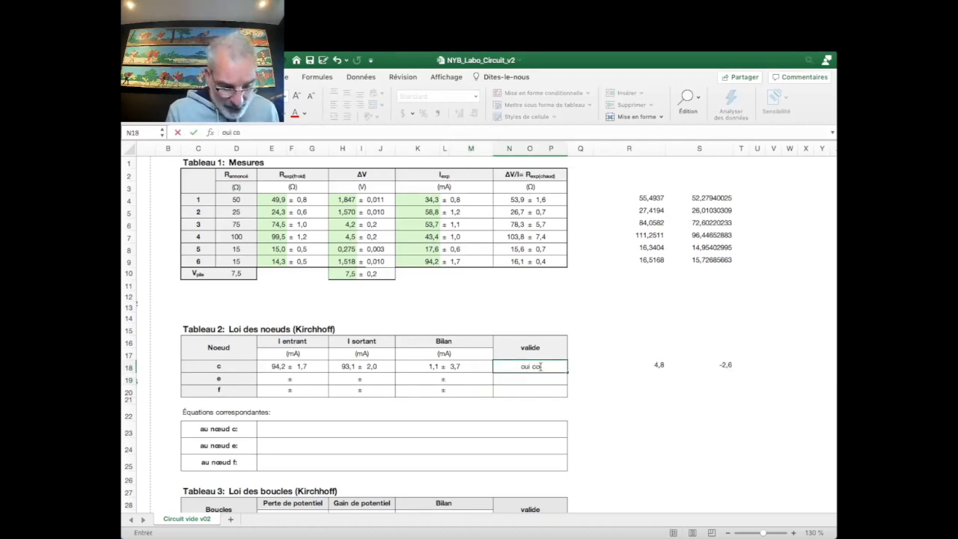
{"action": "key", "text": "BackSpace"}
{"action": "key", "text": "BackSpace"}
{"action": "key", "text": "BackSpace"}
{"action": "key", "text": "BackSpace"}
{"action": "key", "text": "BackSpace"}
{"action": "key", "text": "BackSpace"}
{"action": "key", "text": "BackSpace"}
{"action": "key", "text": "BackSpace"}
{"action": "key", "text": "BackSpace"}
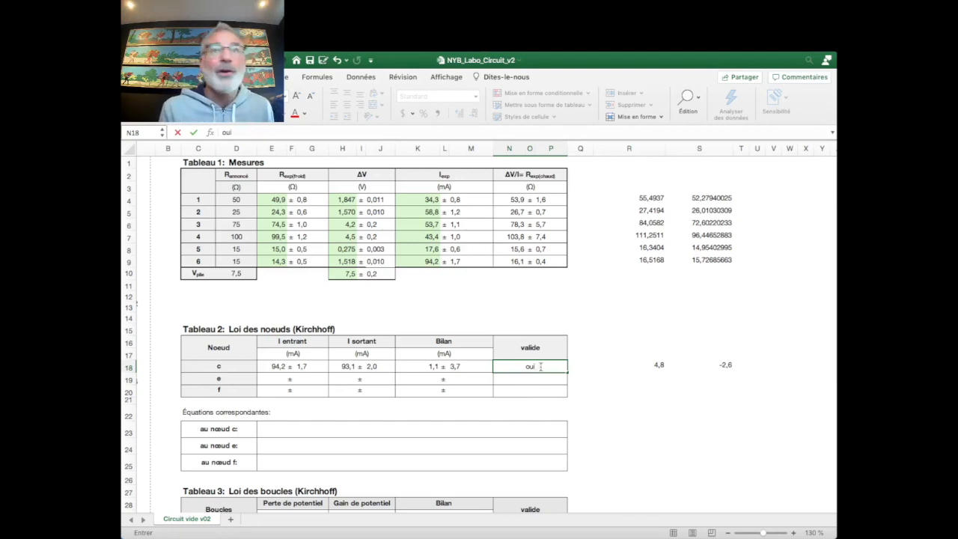
{"action": "left_click", "coordinate": [433, 366]}
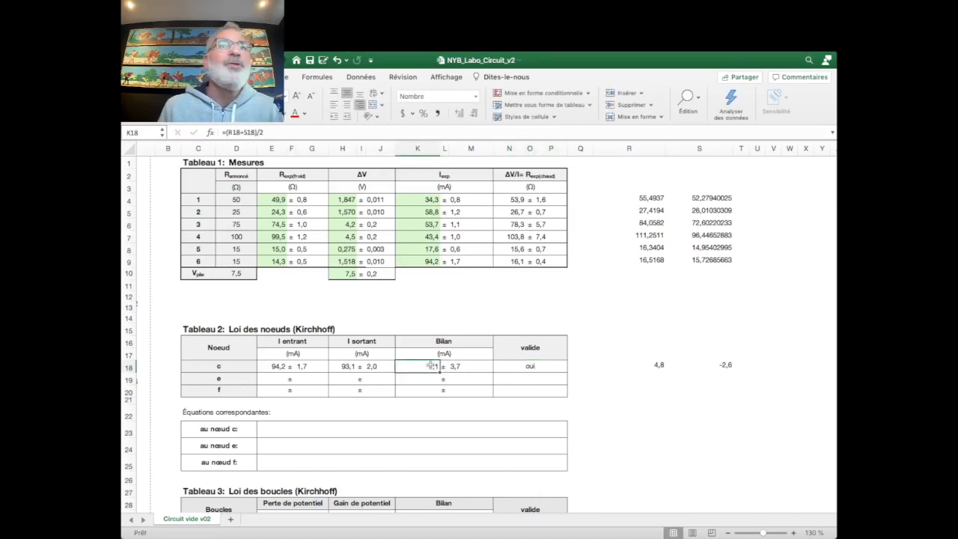
{"action": "left_click", "coordinate": [460, 366]}
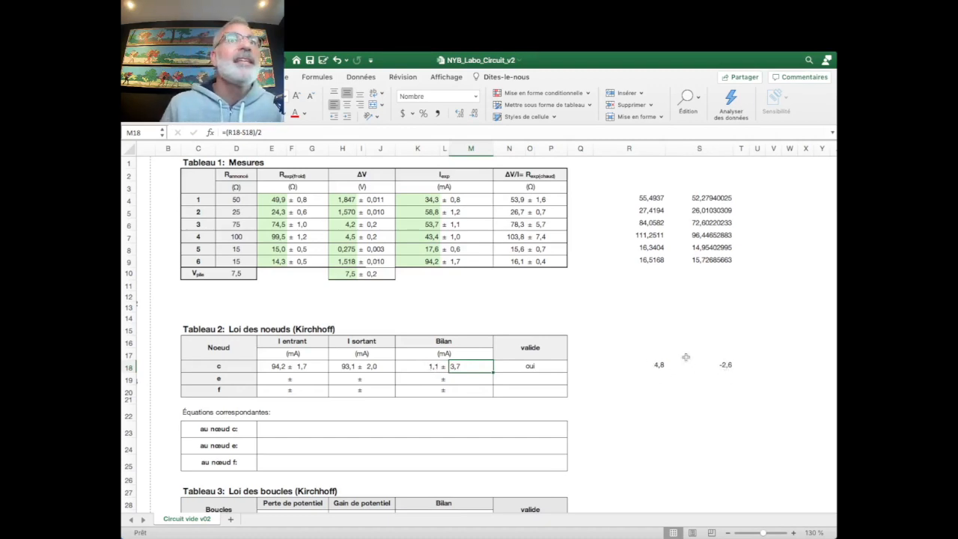
{"action": "left_click", "coordinate": [649, 390]}
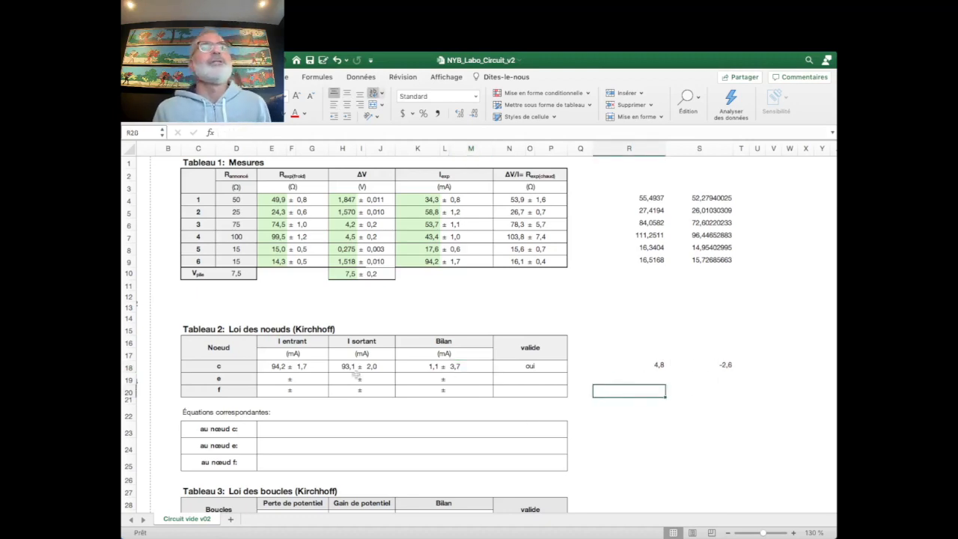
Fill node e's outgoing current in Tableau 2 from resistor 3's measurement: =K6 in H19 and its uncertainty =M6 in J19
{"action": "left_click", "coordinate": [283, 378]}
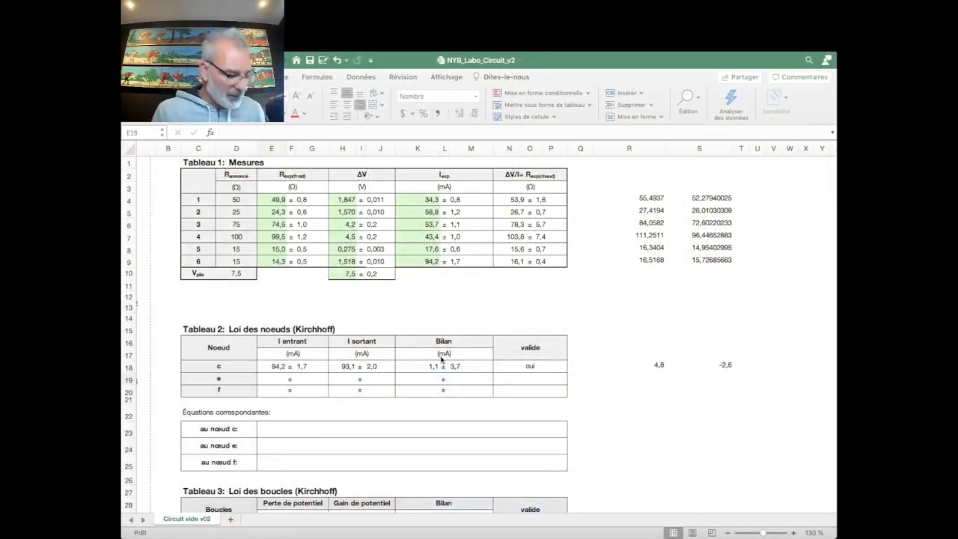
{"action": "scroll", "coordinate": [441, 360], "scroll_direction": "left", "scroll_amount": 5}
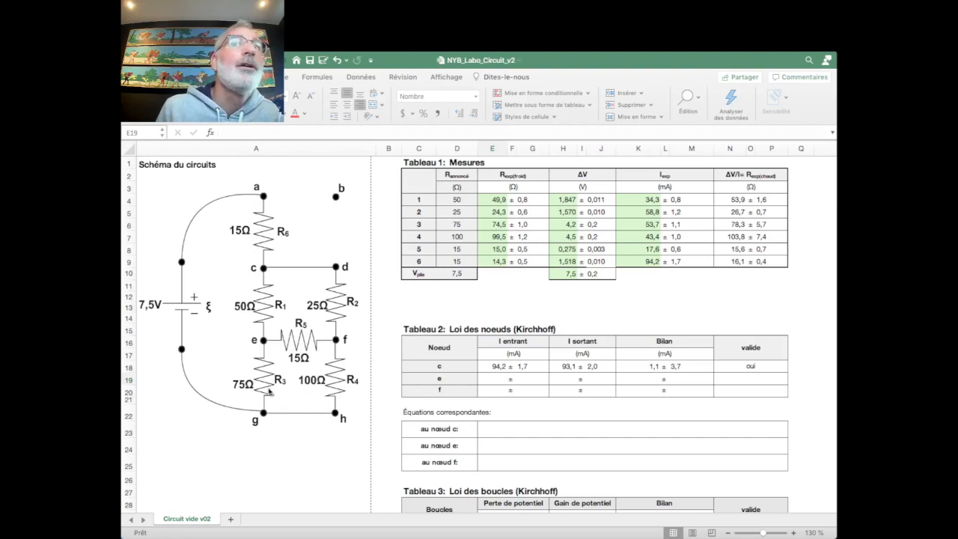
{"action": "left_click", "coordinate": [563, 381]}
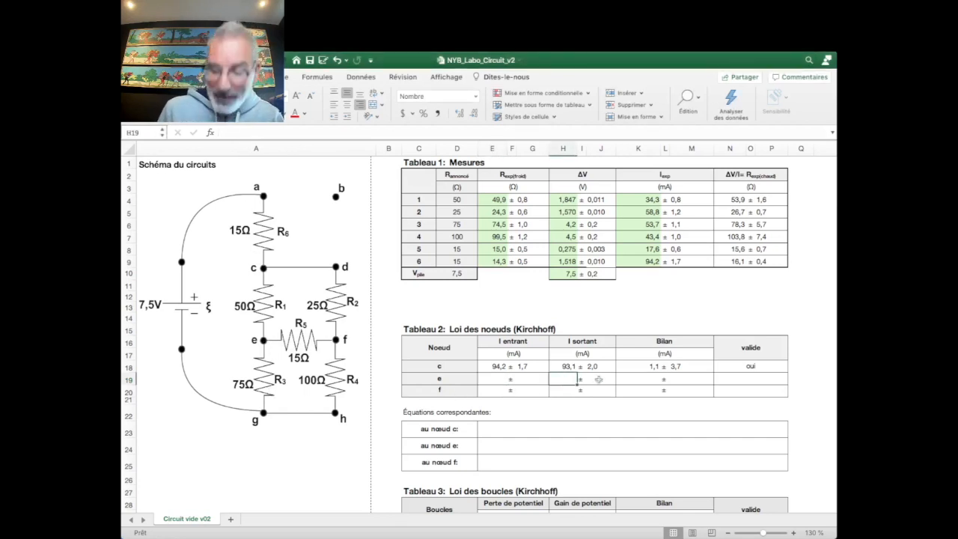
{"action": "type", "text": "="}
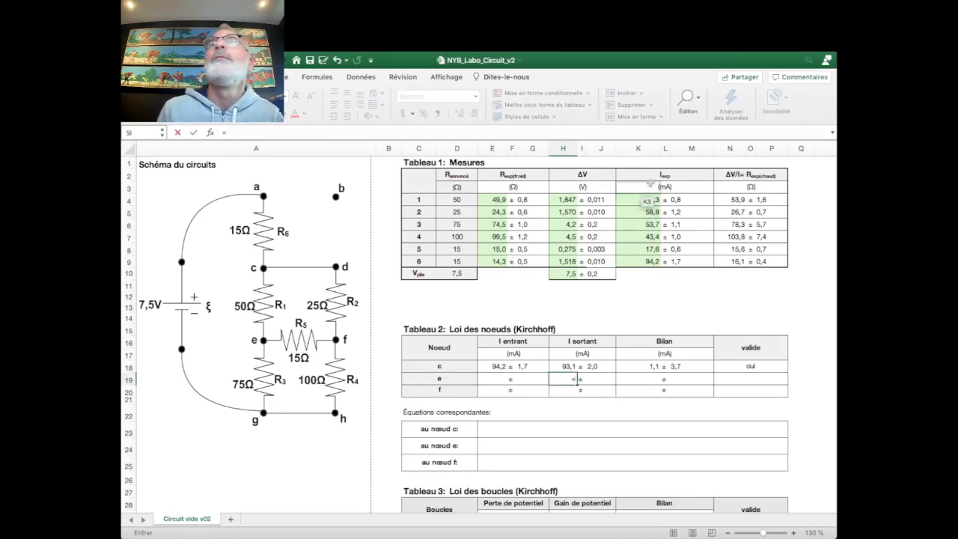
{"action": "left_click", "coordinate": [637, 224]}
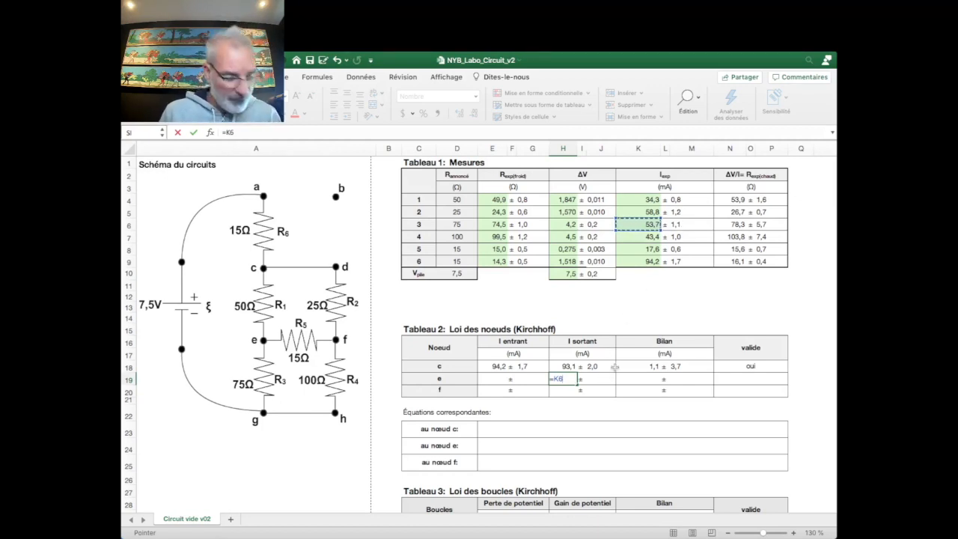
{"action": "key", "text": "Tab"}
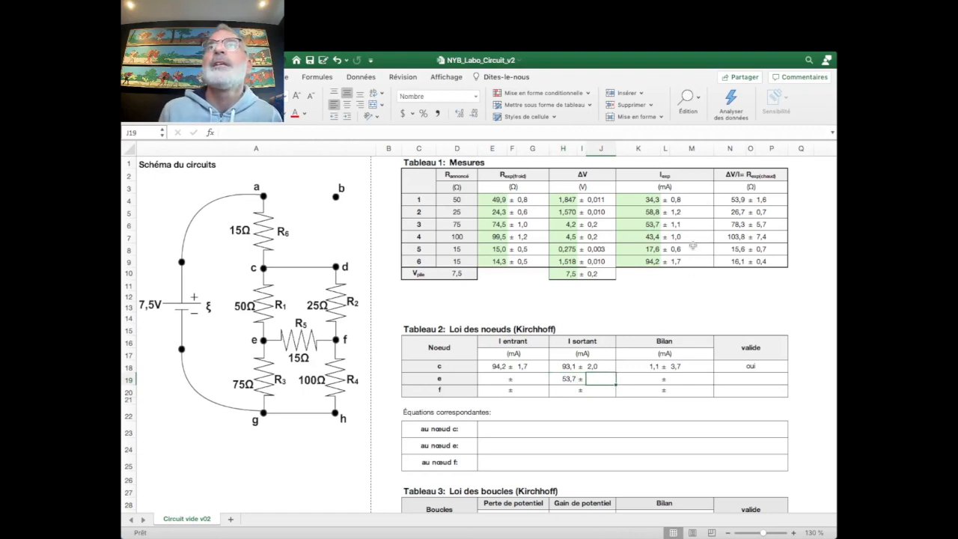
{"action": "type", "text": "="}
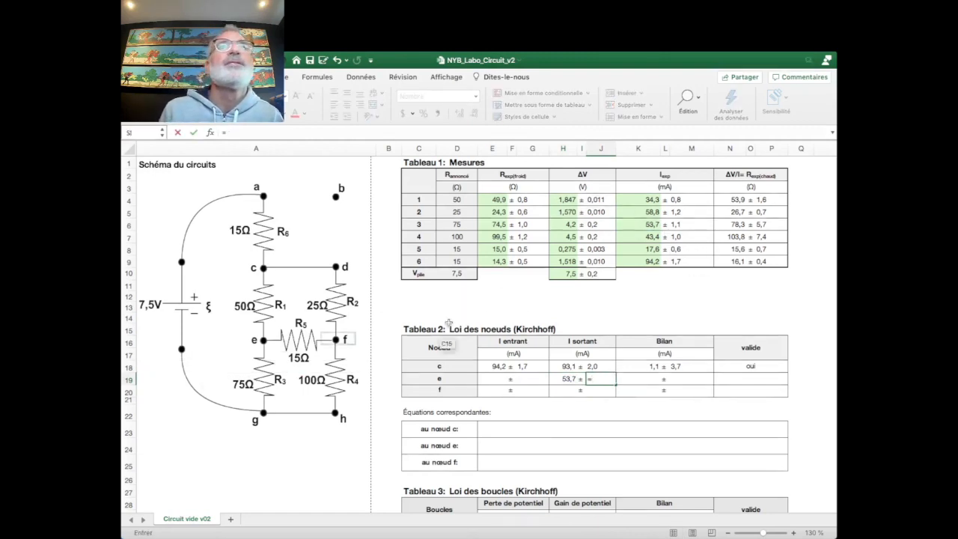
{"action": "left_click", "coordinate": [682, 225]}
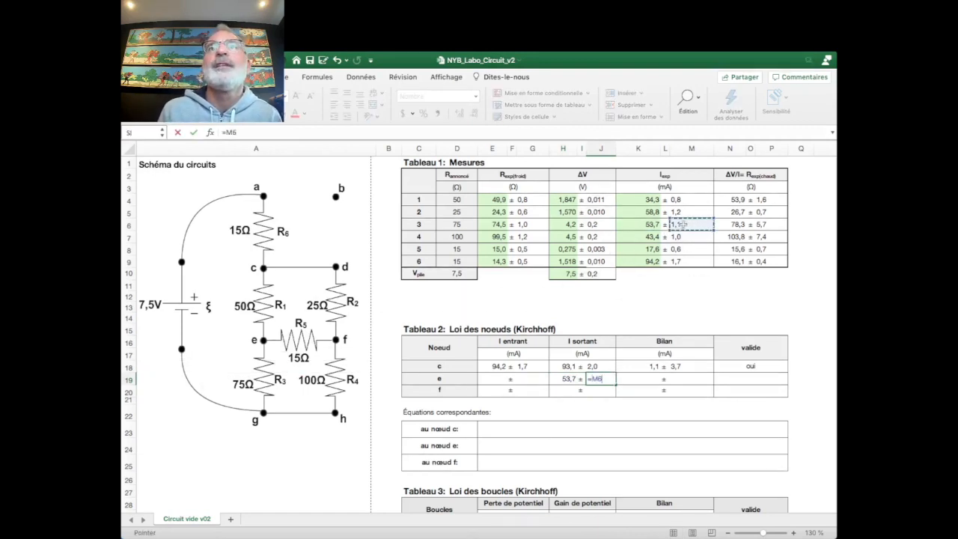
{"action": "key", "text": "Return"}
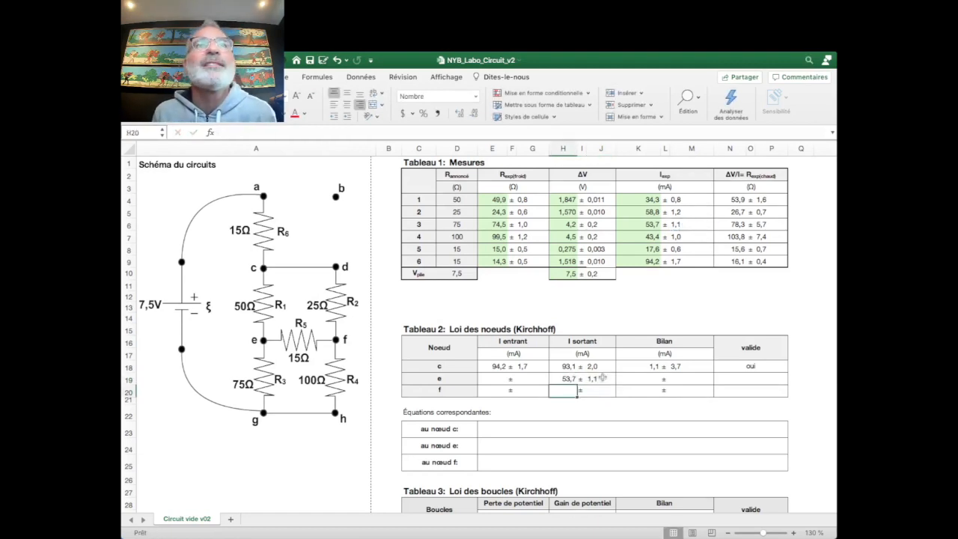
Calculate node e's incoming current in E19 as the sum of resistor 1's and resistor 5's currents, =K4+K8
{"action": "left_click", "coordinate": [490, 379]}
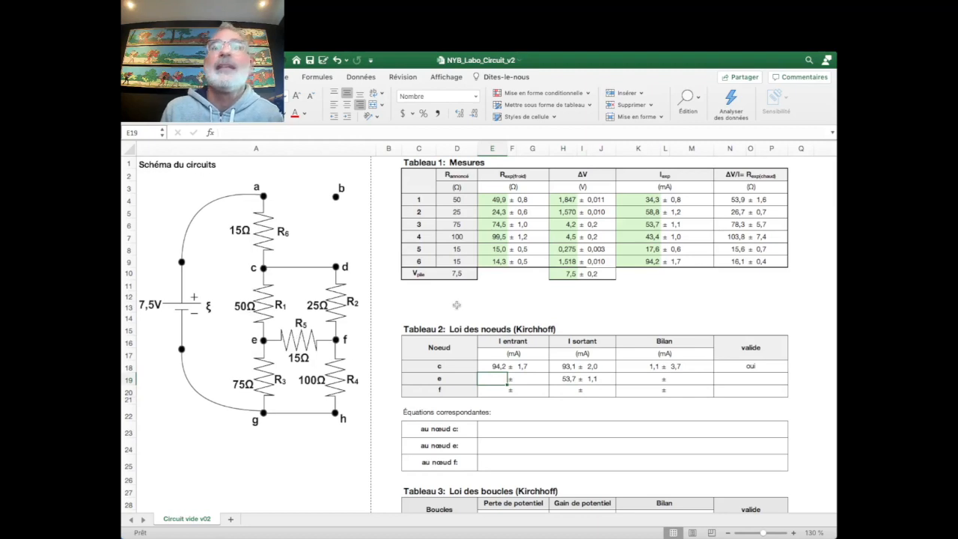
{"action": "type", "text": "="}
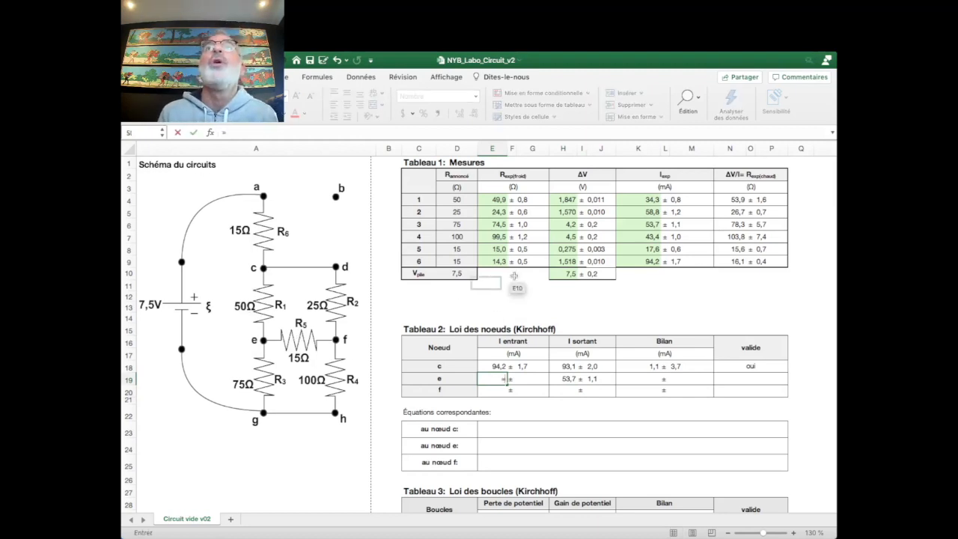
{"action": "left_click", "coordinate": [645, 199]}
{"action": "type", "text": "+"}
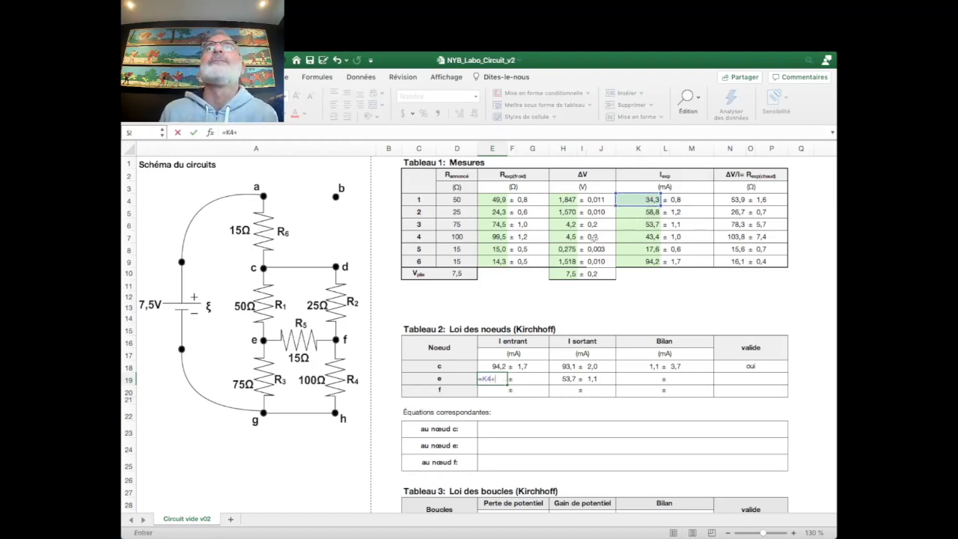
{"action": "left_click", "coordinate": [642, 248]}
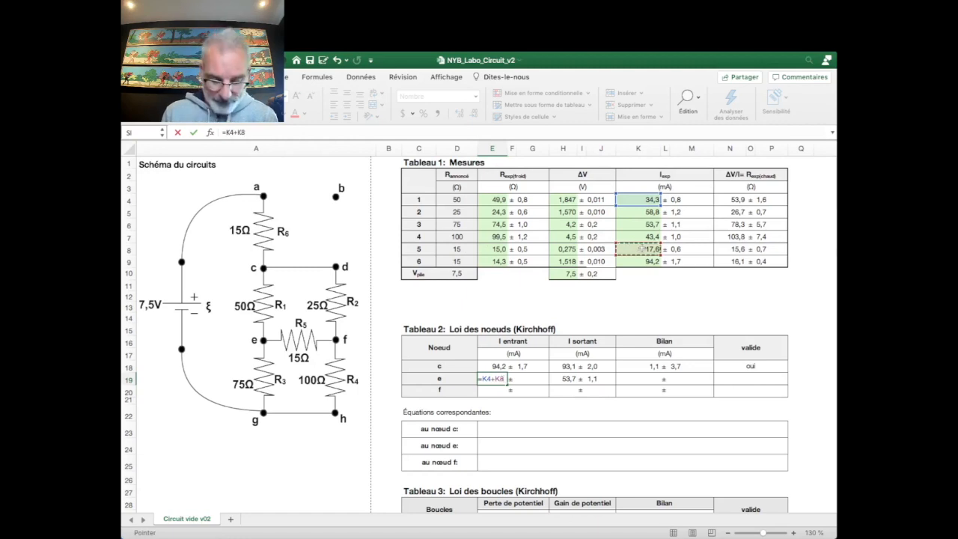
{"action": "key", "text": "Tab"}
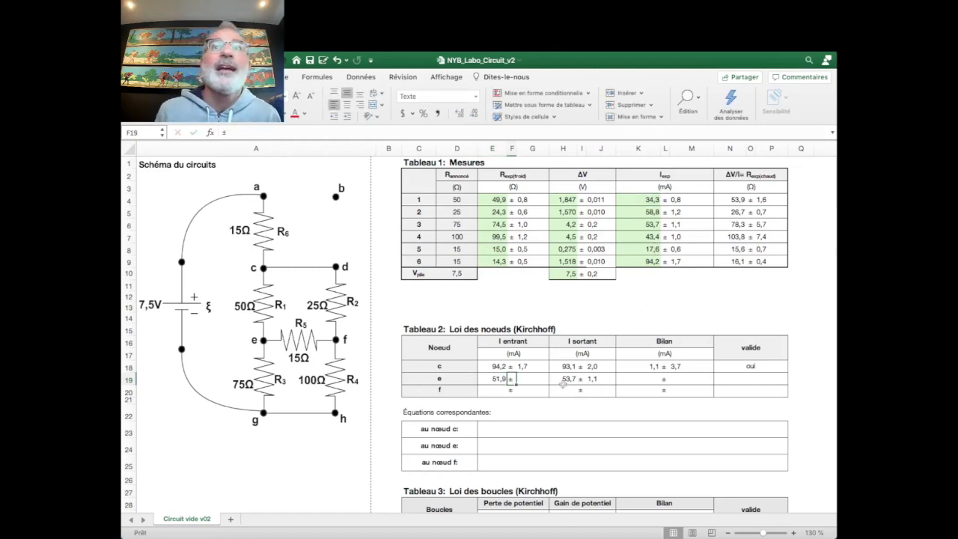
Calculate the uncertainty of node e's incoming current in G19 with =M4+M8 and compare it with the outgoing current's entries
{"action": "left_click", "coordinate": [567, 379]}
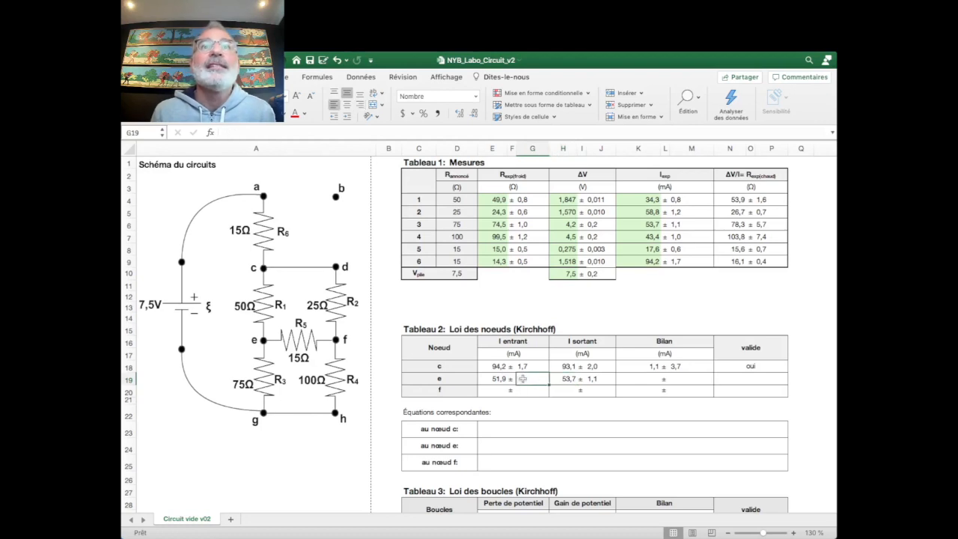
{"action": "left_click", "coordinate": [591, 380]}
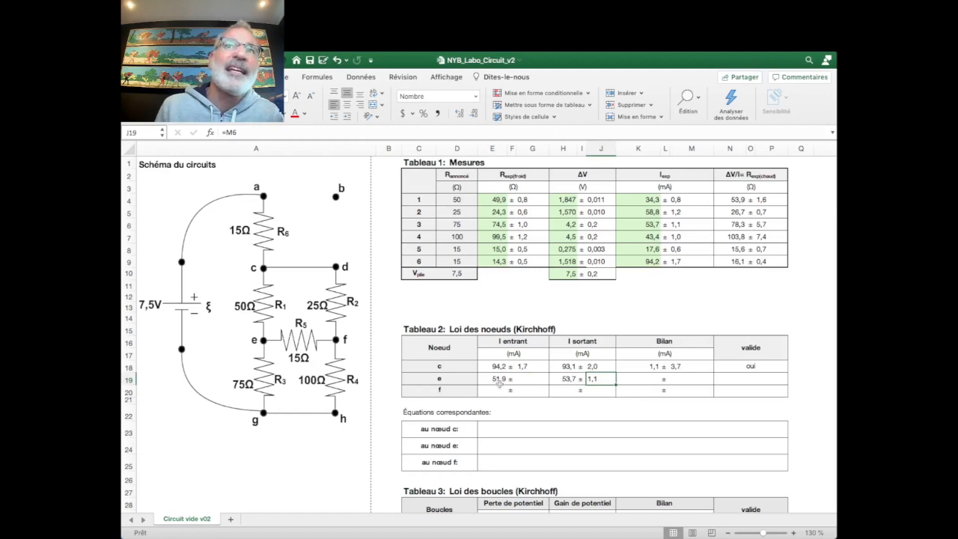
{"action": "left_click", "coordinate": [522, 379]}
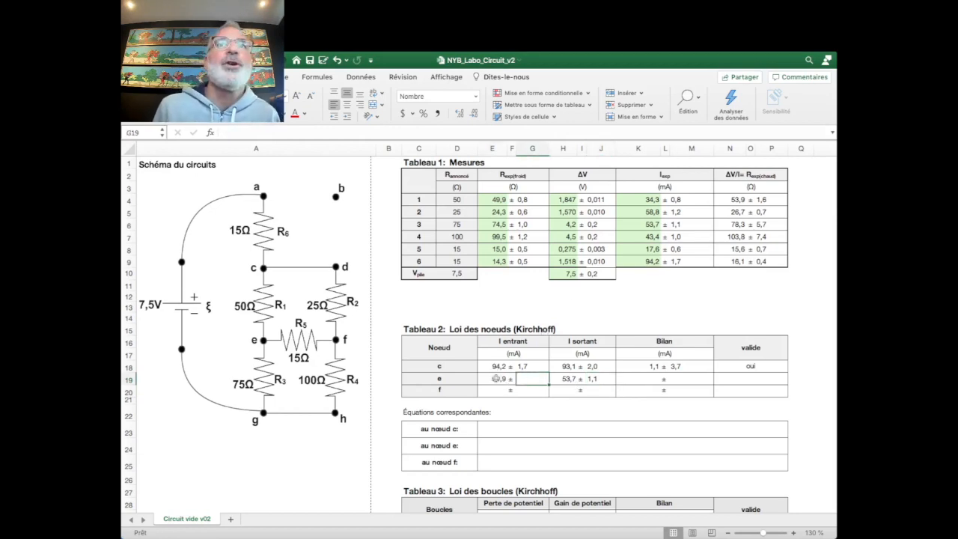
{"action": "left_click", "coordinate": [495, 379]}
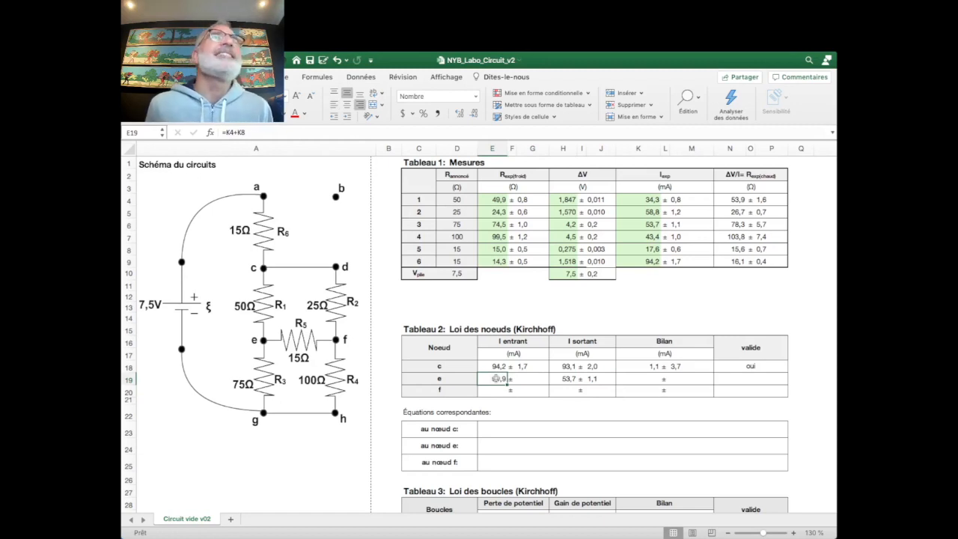
{"action": "left_click", "coordinate": [522, 378]}
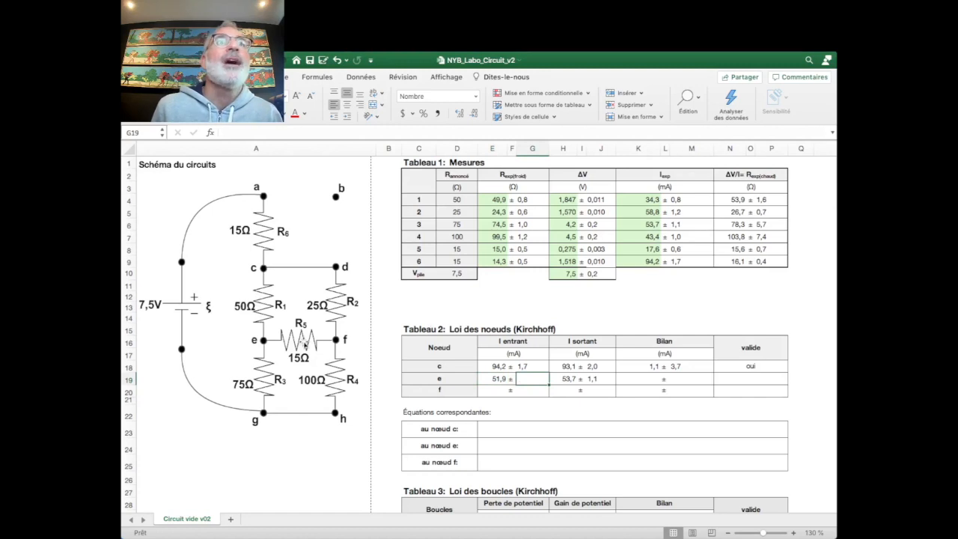
{"action": "type", "text": "="}
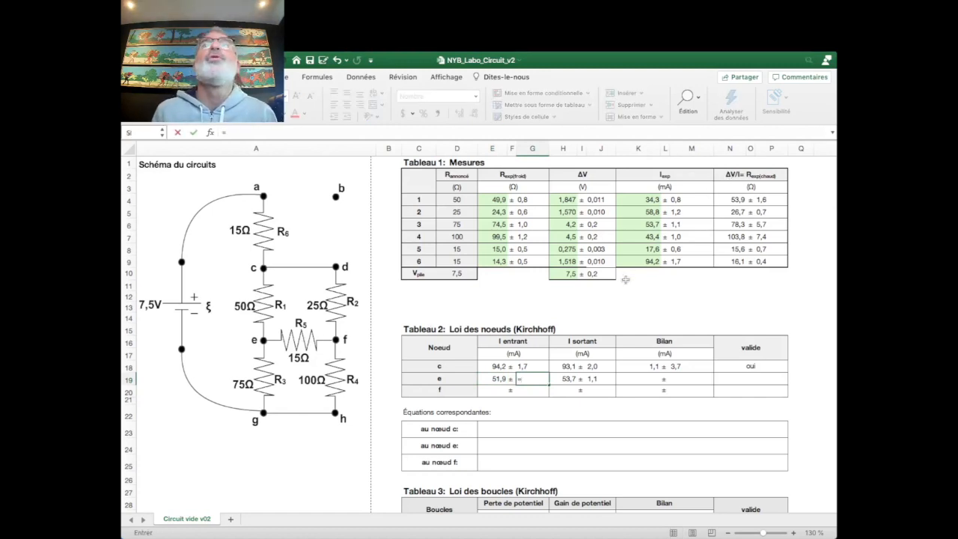
{"action": "left_click", "coordinate": [678, 200]}
{"action": "type", "text": "+"}
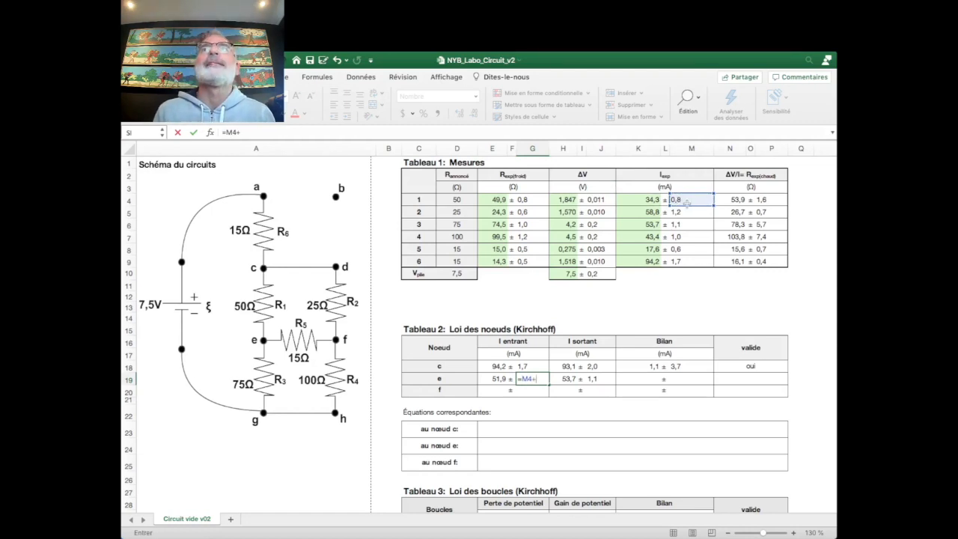
{"action": "left_click", "coordinate": [680, 249]}
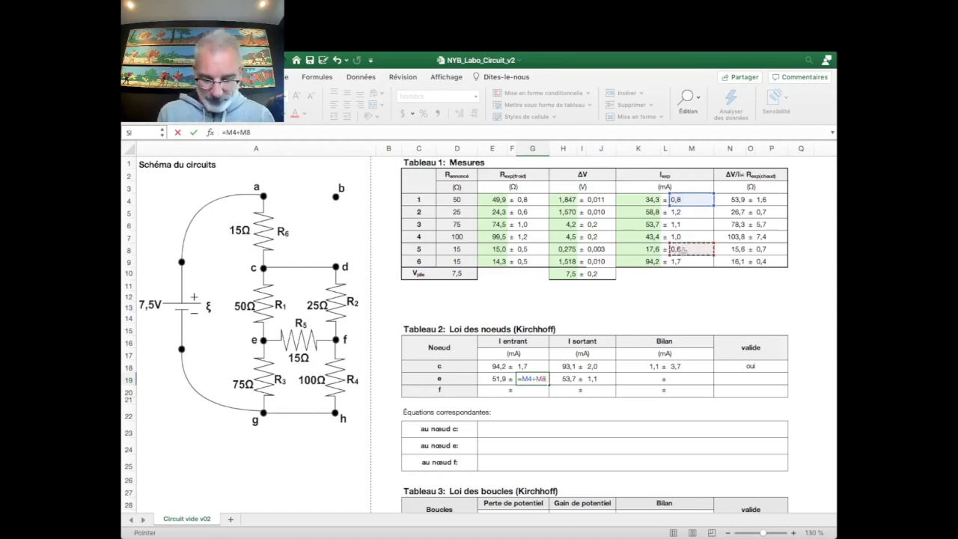
{"action": "key", "text": "Return"}
{"action": "left_click", "coordinate": [509, 378]}
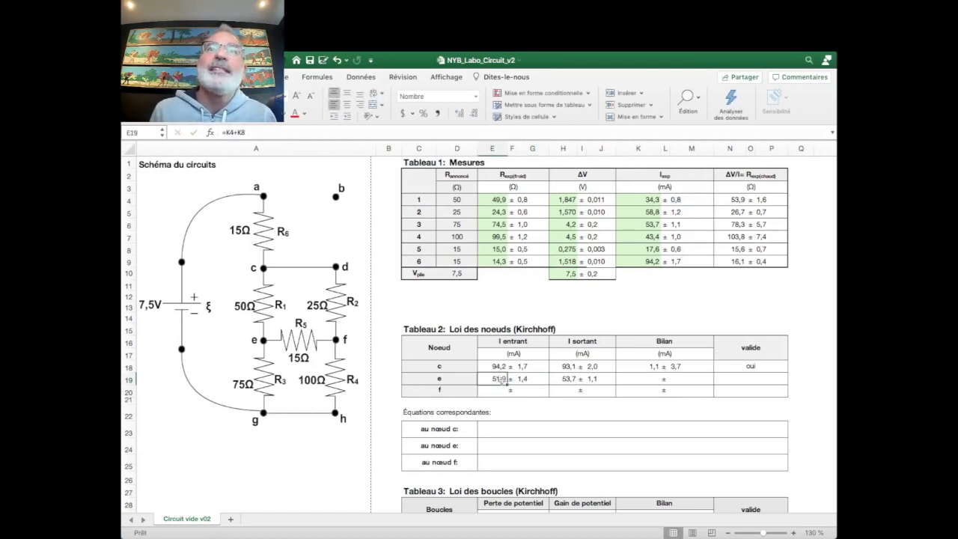
{"action": "left_click", "coordinate": [602, 380]}
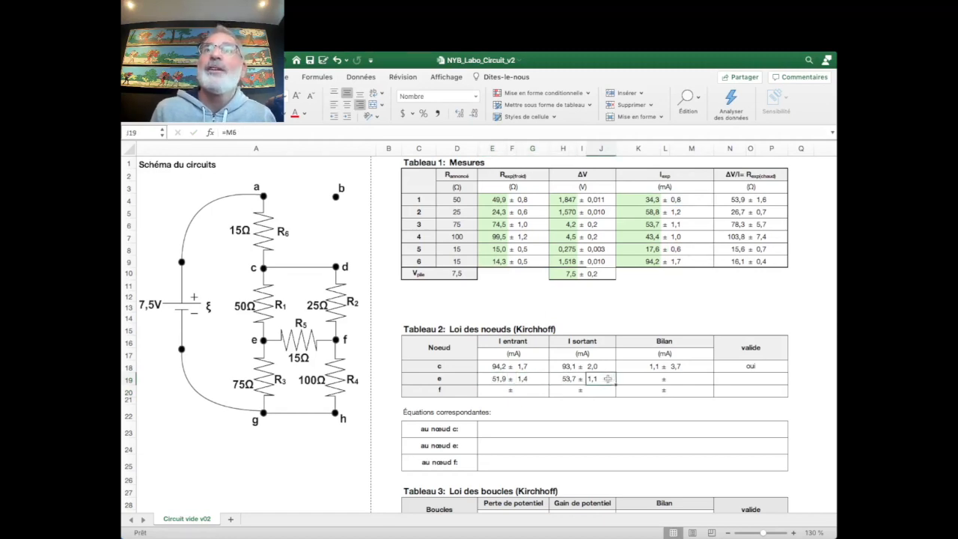
Calculate node e's maximum balance in helper cell R19 with =(H19+J19)-(E19-G19), outgoing maximum minus incoming minimum
{"action": "left_click", "coordinate": [632, 381]}
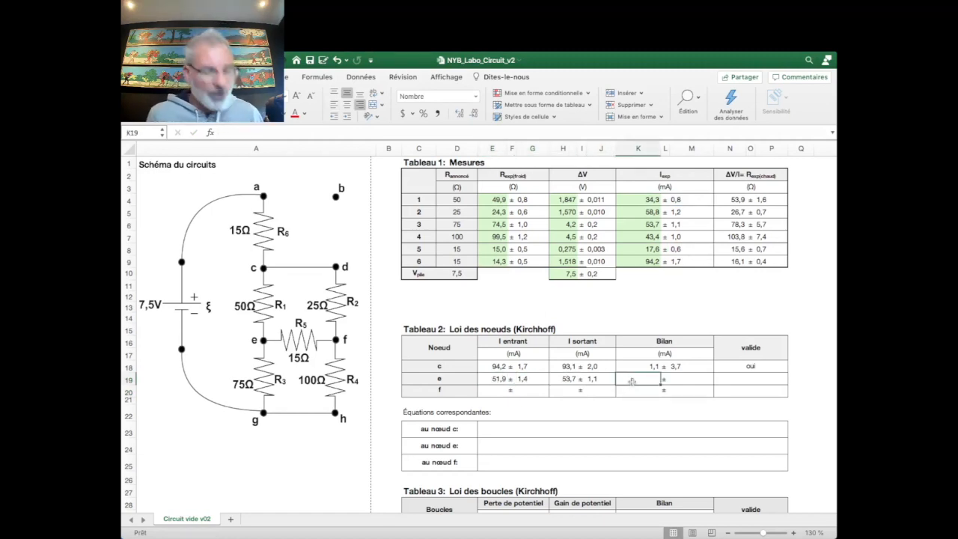
{"action": "scroll", "coordinate": [632, 382], "scroll_direction": "right", "scroll_amount": 3}
{"action": "left_click", "coordinate": [763, 377]}
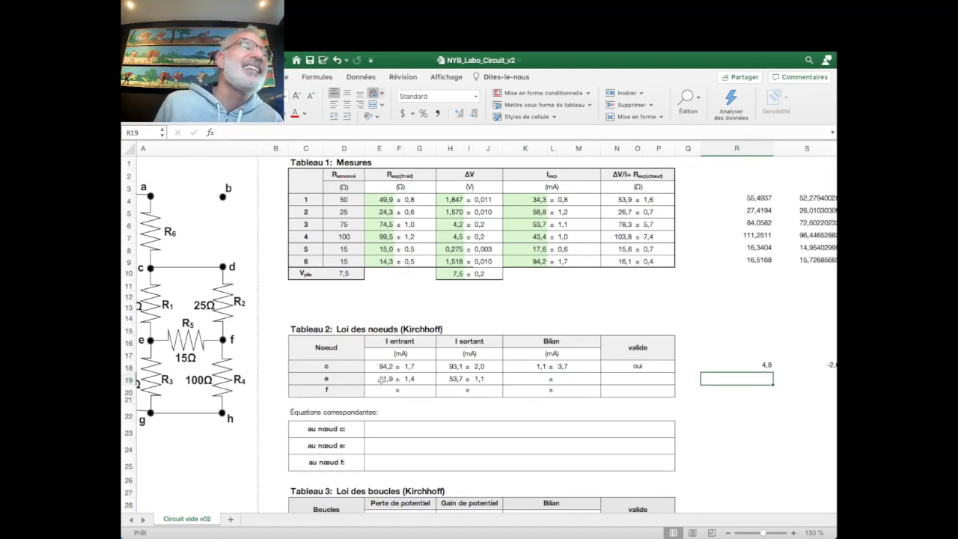
{"action": "left_click", "coordinate": [449, 380]}
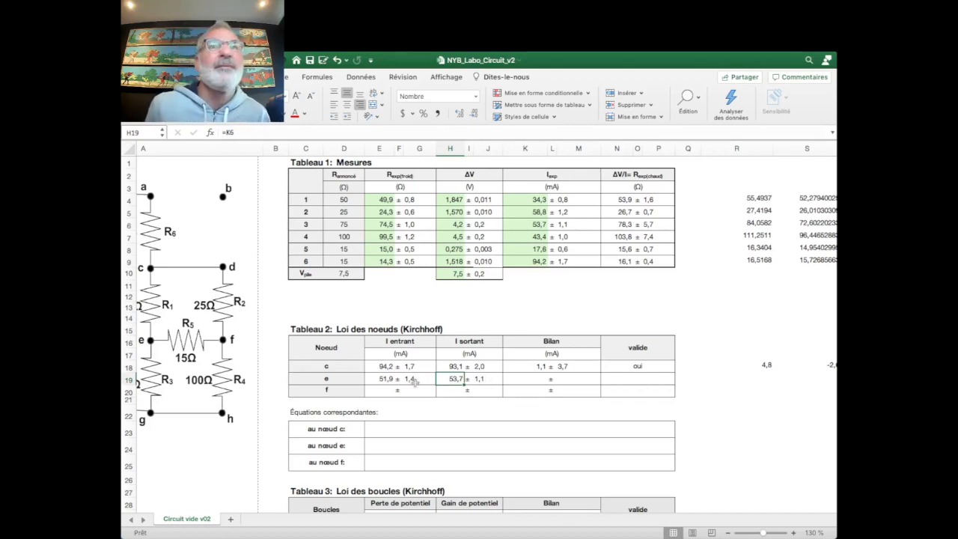
{"action": "left_click", "coordinate": [764, 378]}
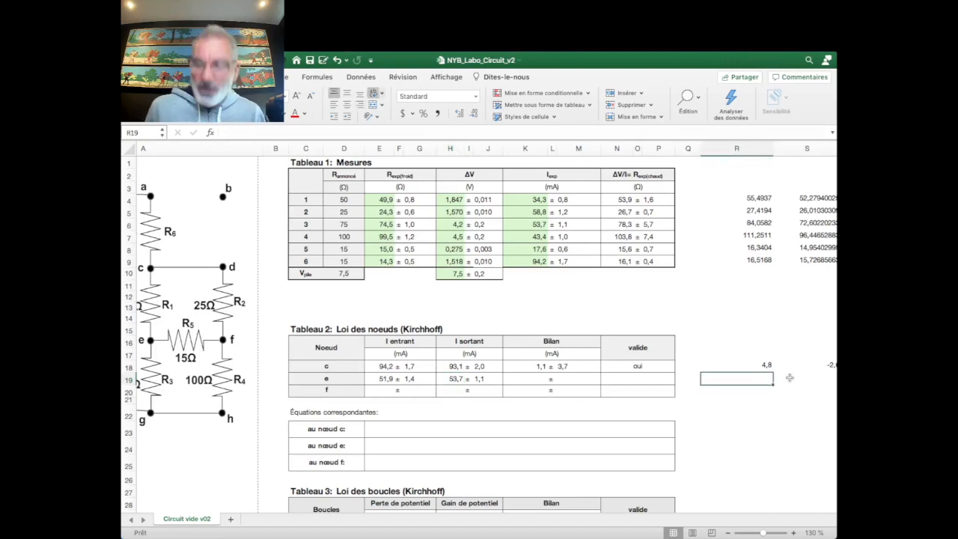
{"action": "type", "text": "="}
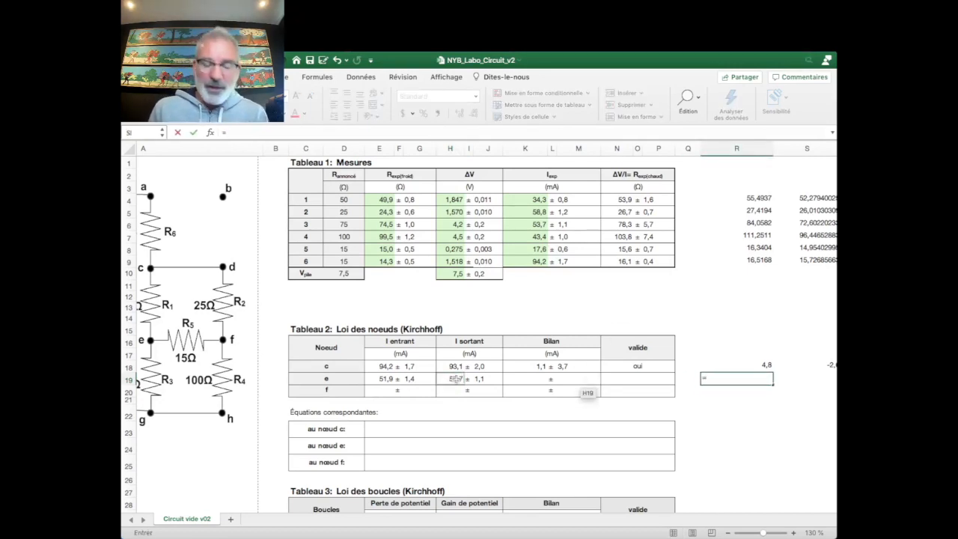
{"action": "type", "text": "("}
{"action": "left_click", "coordinate": [455, 379]}
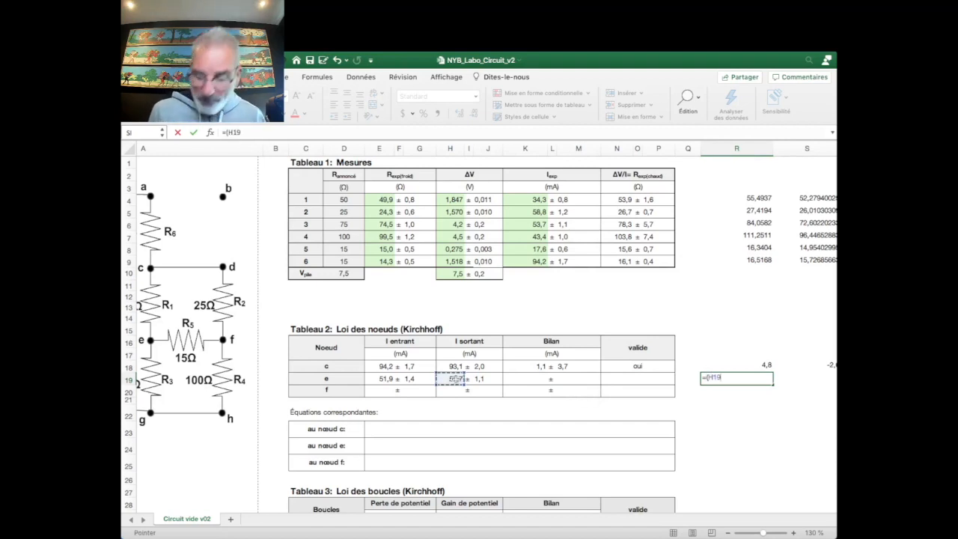
{"action": "type", "text": "+"}
{"action": "left_click", "coordinate": [480, 379]}
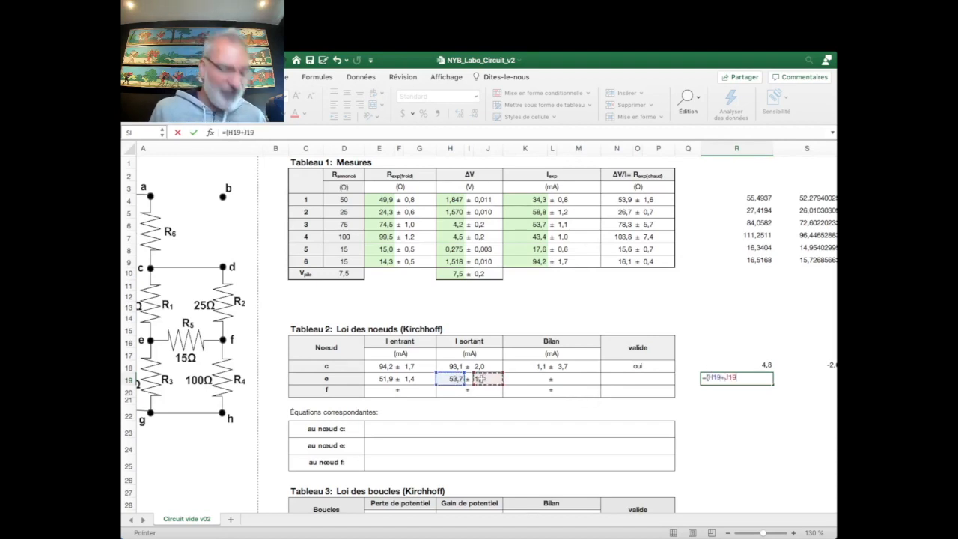
{"action": "type", "text": ")-("}
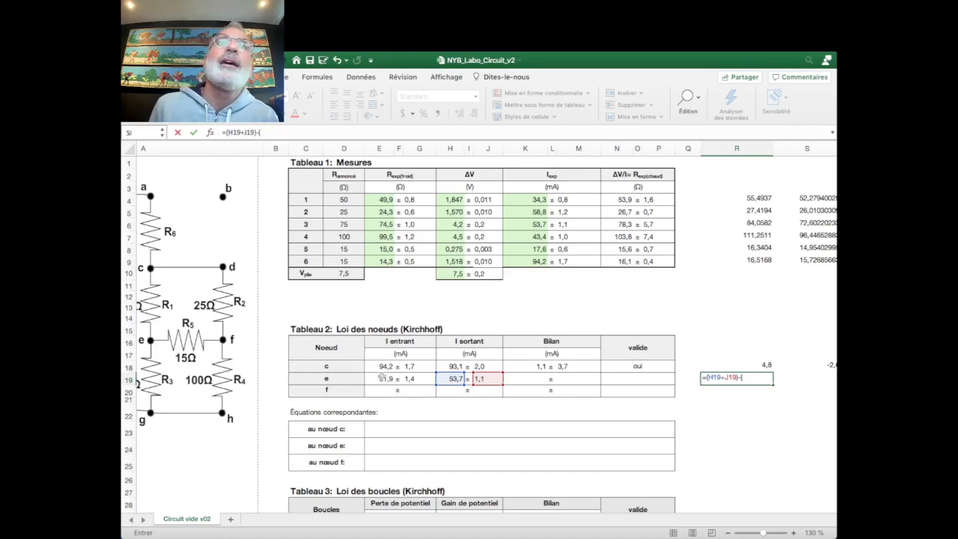
{"action": "left_click", "coordinate": [381, 378]}
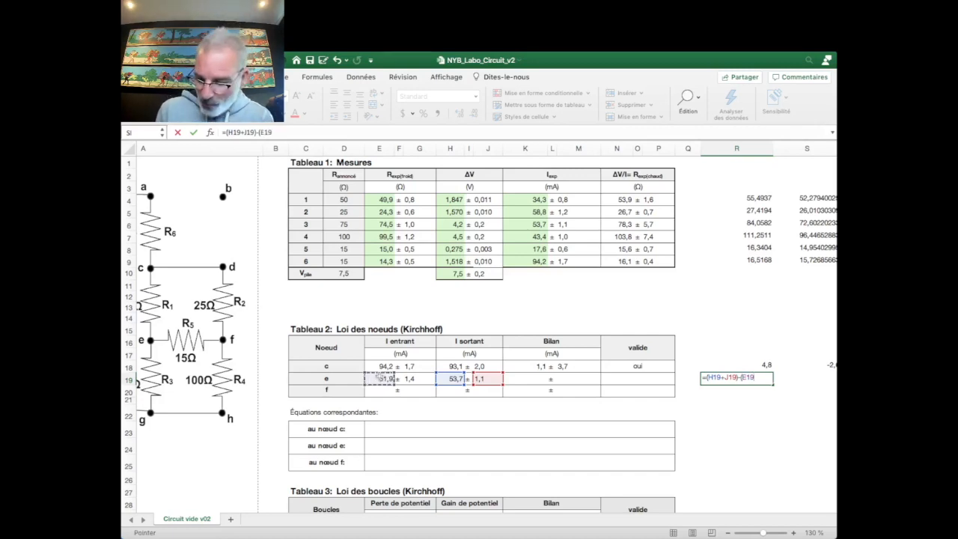
{"action": "type", "text": "-"}
{"action": "left_click", "coordinate": [419, 379]}
{"action": "type", "text": ")"}
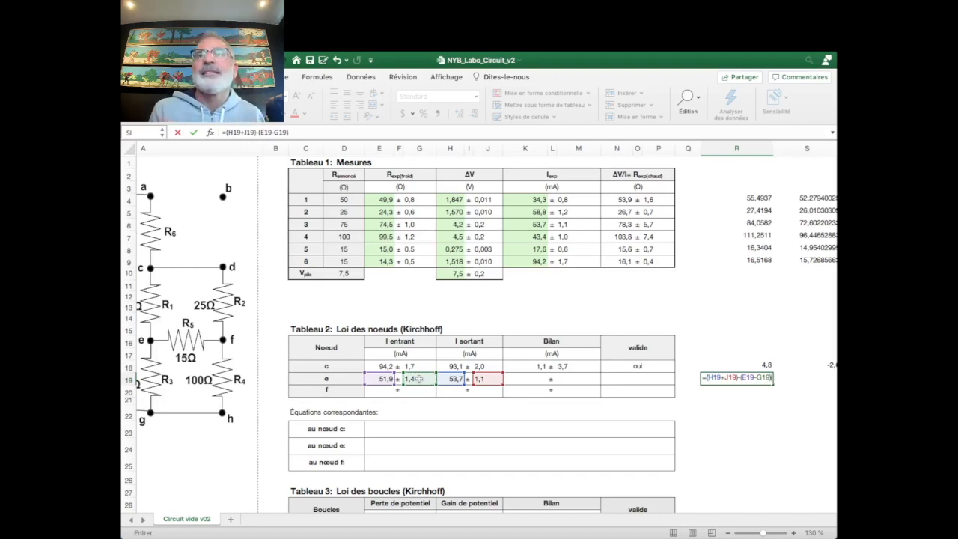
{"action": "key", "text": "Return"}
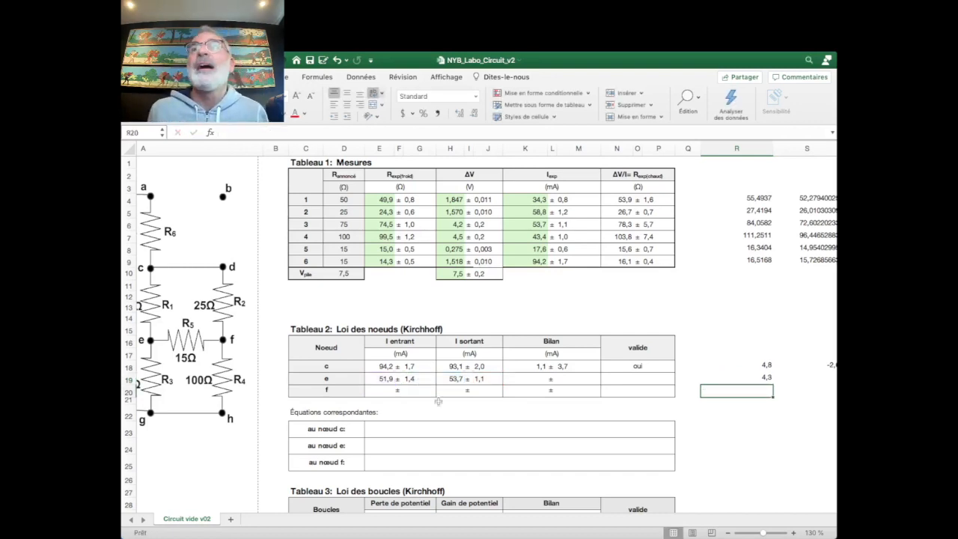
Calculate node e's minimum balance in helper cell S19 with =(H19-J19)-(E19+G19), outgoing minimum minus incoming maximum
{"action": "left_click", "coordinate": [828, 374]}
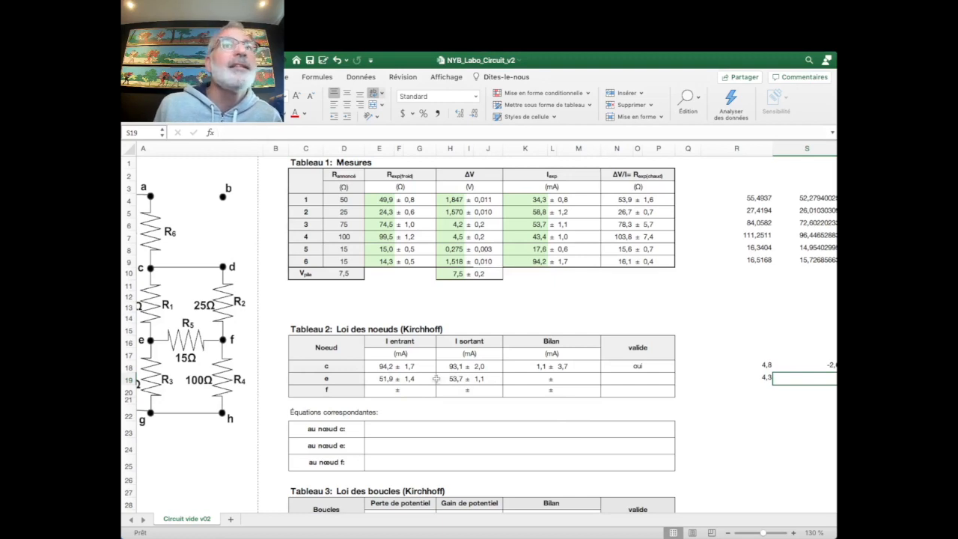
{"action": "type", "text": "=("}
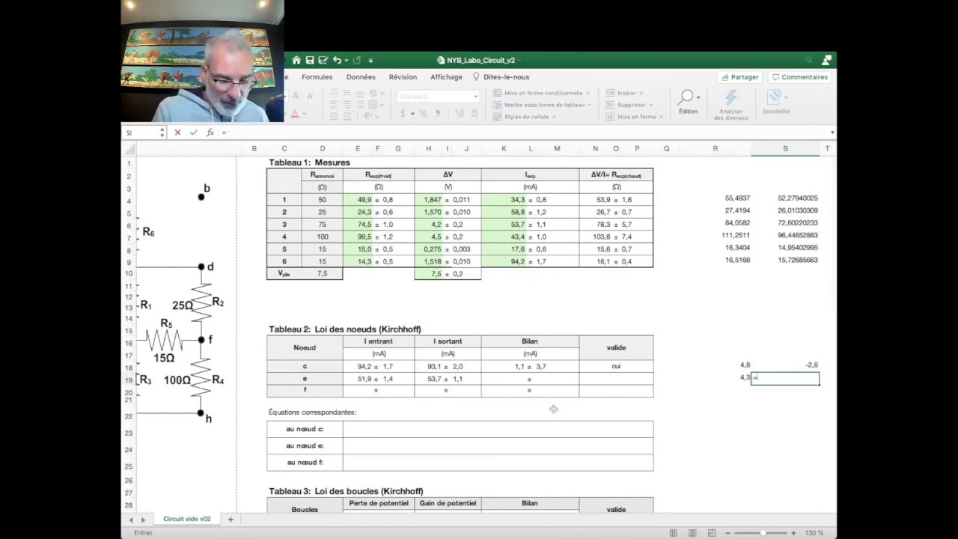
{"action": "left_click", "coordinate": [432, 379]}
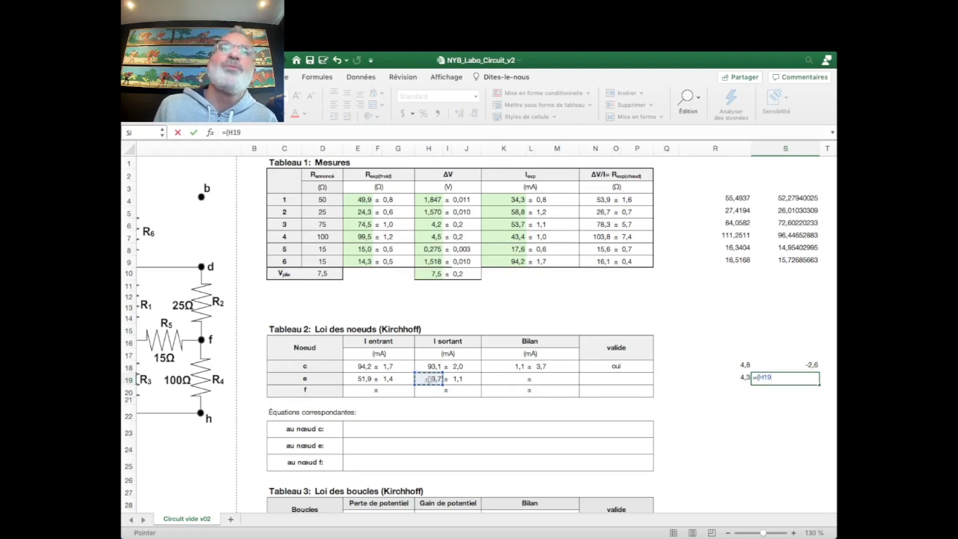
{"action": "type", "text": "-"}
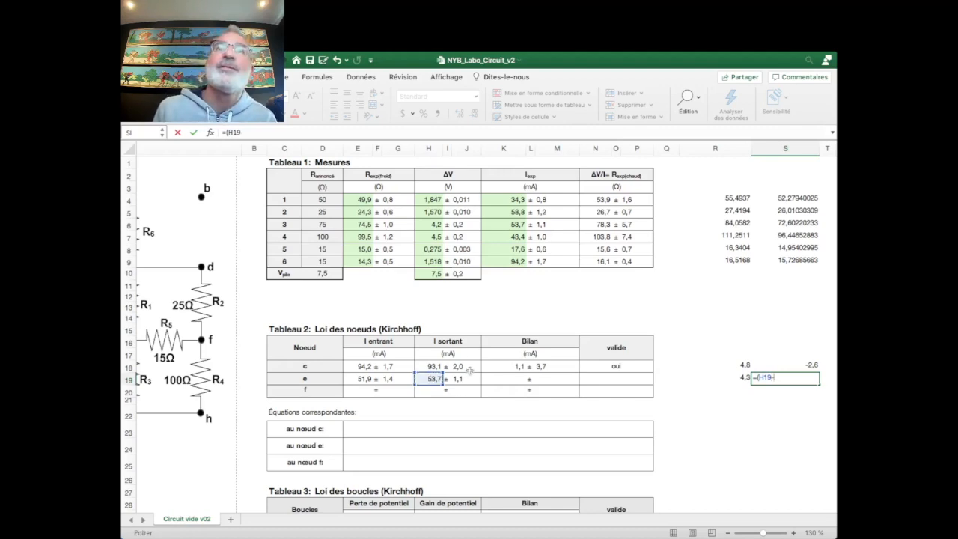
{"action": "left_click", "coordinate": [462, 379]}
{"action": "type", "text": ")"}
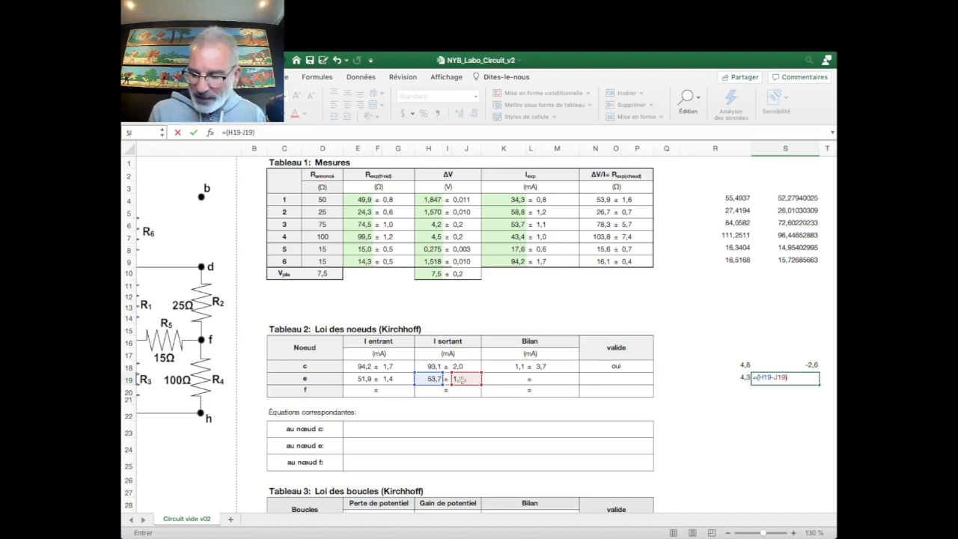
{"action": "type", "text": "-"}
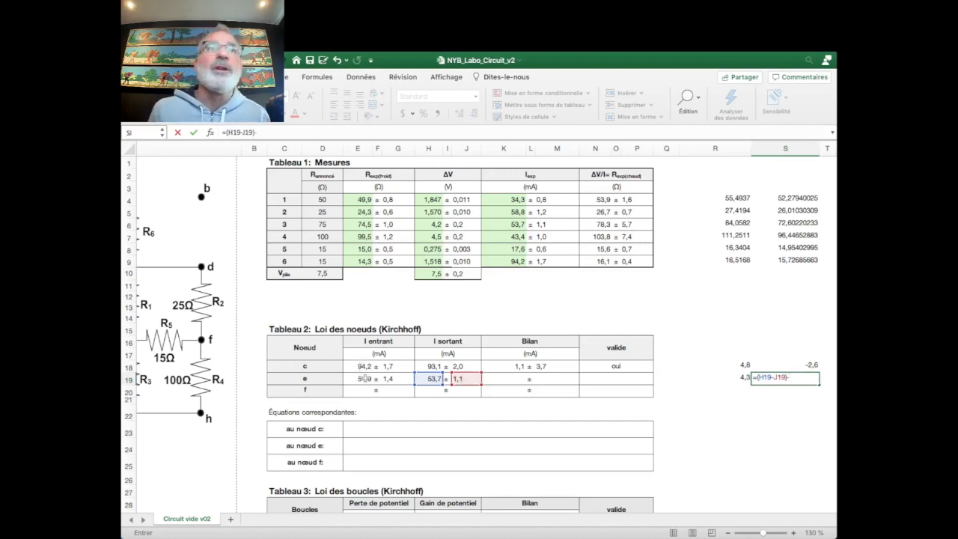
{"action": "type", "text": "("}
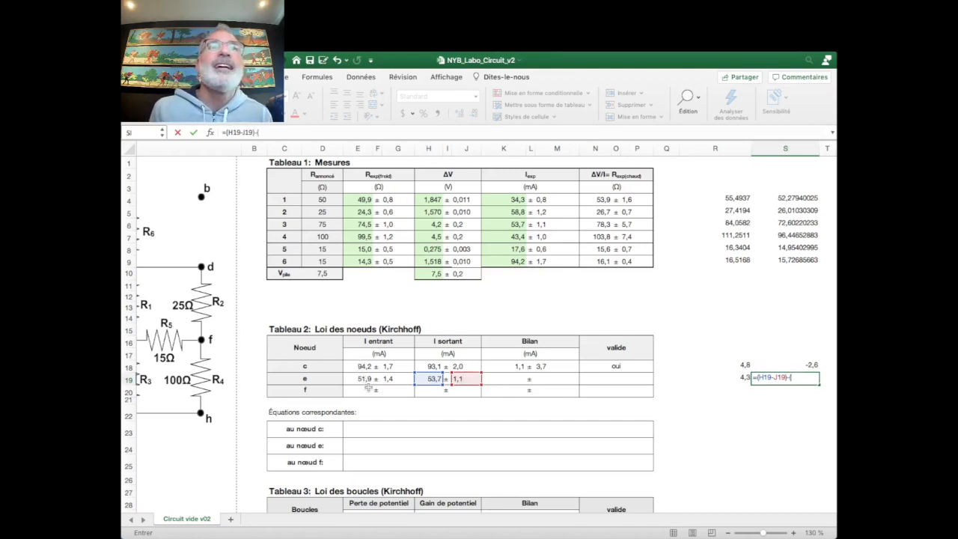
{"action": "left_click", "coordinate": [358, 379]}
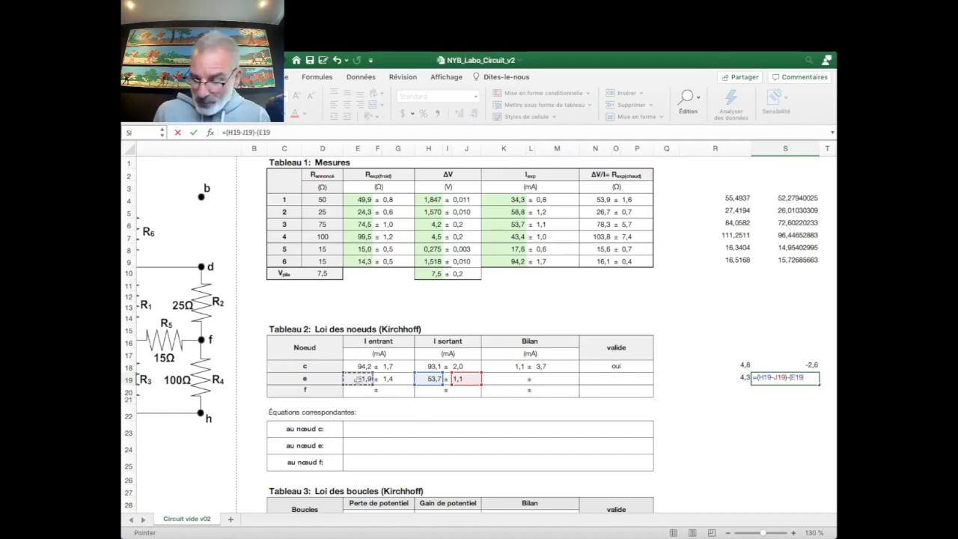
{"action": "type", "text": "+"}
{"action": "left_click", "coordinate": [387, 379]}
{"action": "type", "text": ")"}
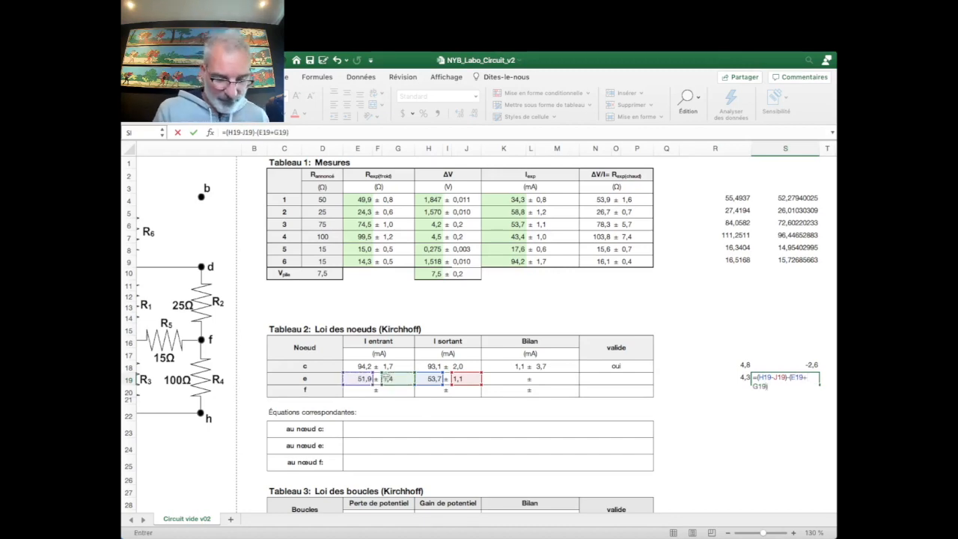
{"action": "key", "text": "Return"}
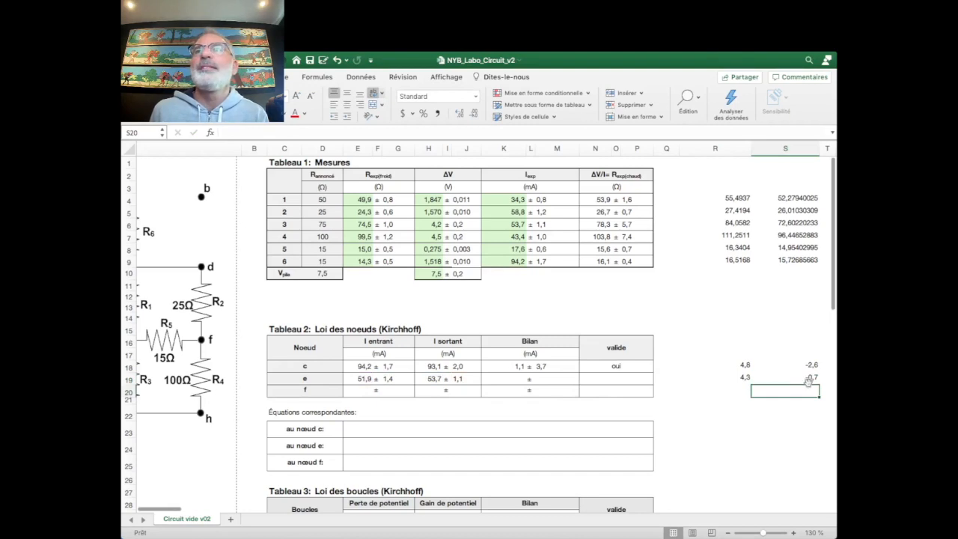
Check node e's maximum and minimum balance in R19 and S19, and enter oui in its valide cell, N19
{"action": "left_click", "coordinate": [812, 377]}
{"action": "left_click", "coordinate": [747, 378]}
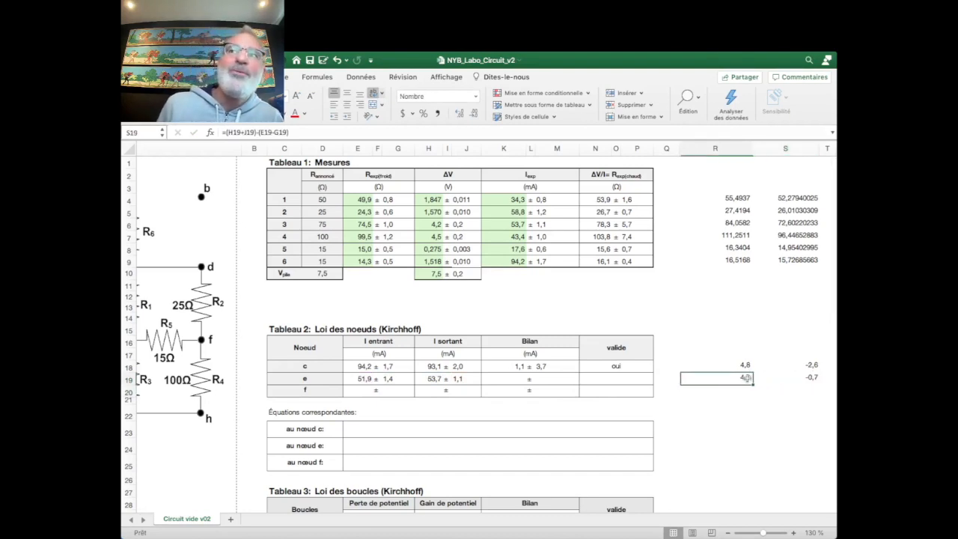
{"action": "left_click", "coordinate": [818, 378]}
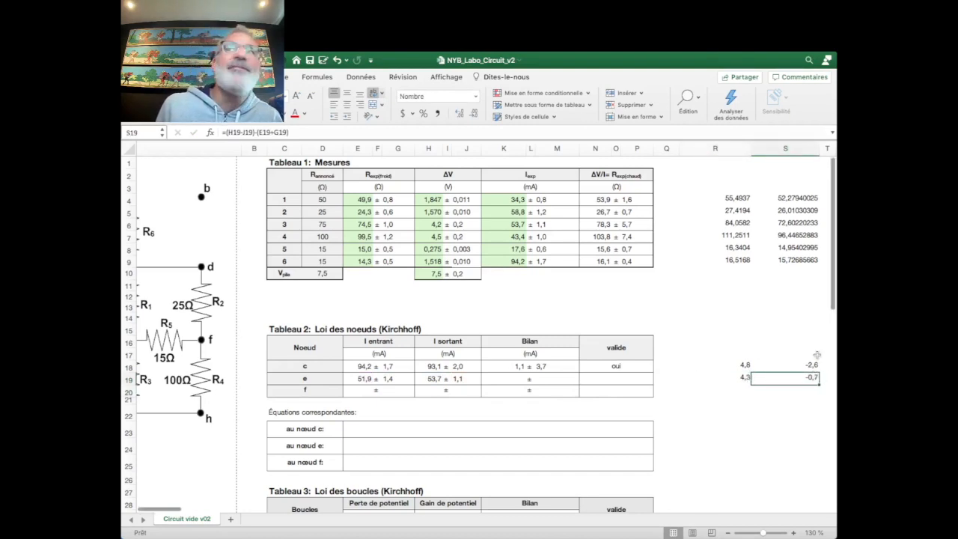
{"action": "left_click", "coordinate": [615, 379]}
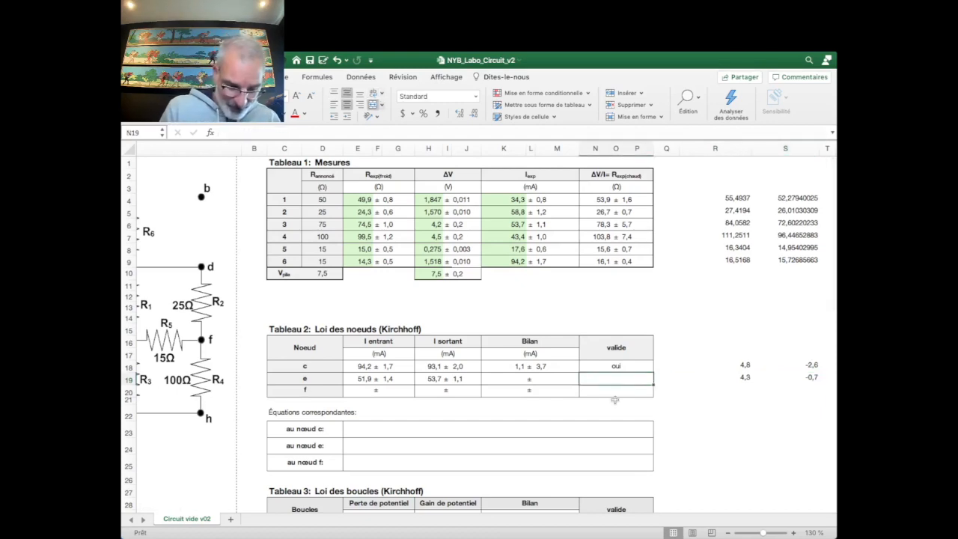
{"action": "type", "text": "oui"}
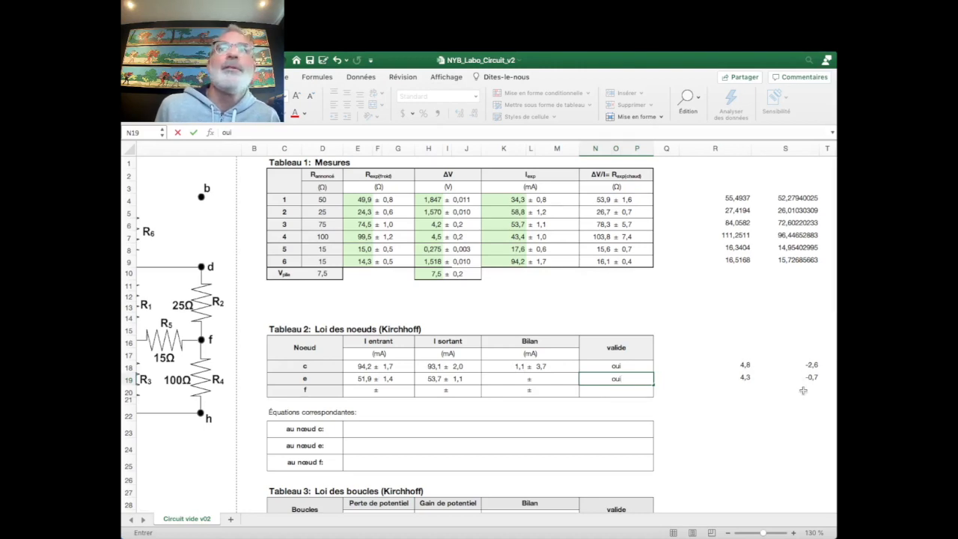
Calculate node e's Bilan value in K19 as the average of its maximum and minimum, =(R19+S19)/2
{"action": "left_click", "coordinate": [513, 379]}
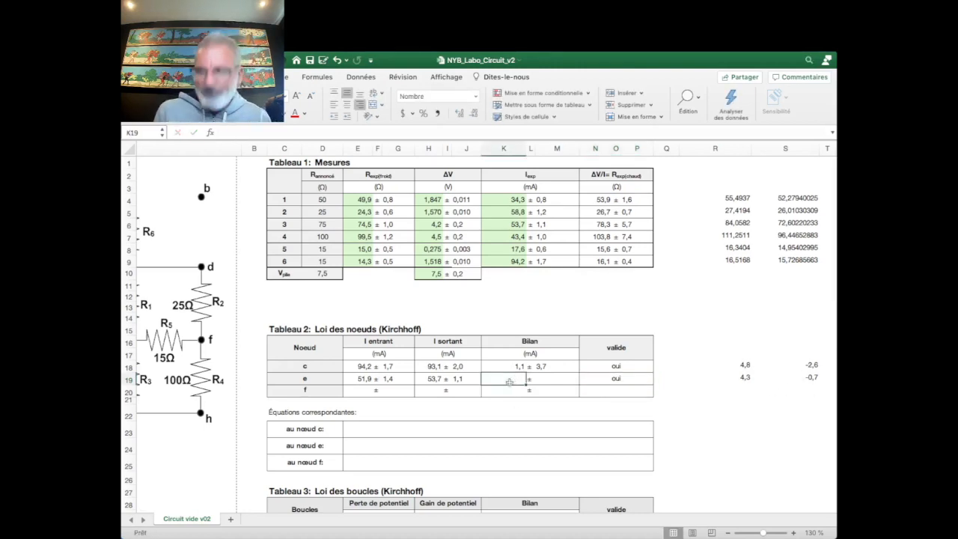
{"action": "type", "text": "="}
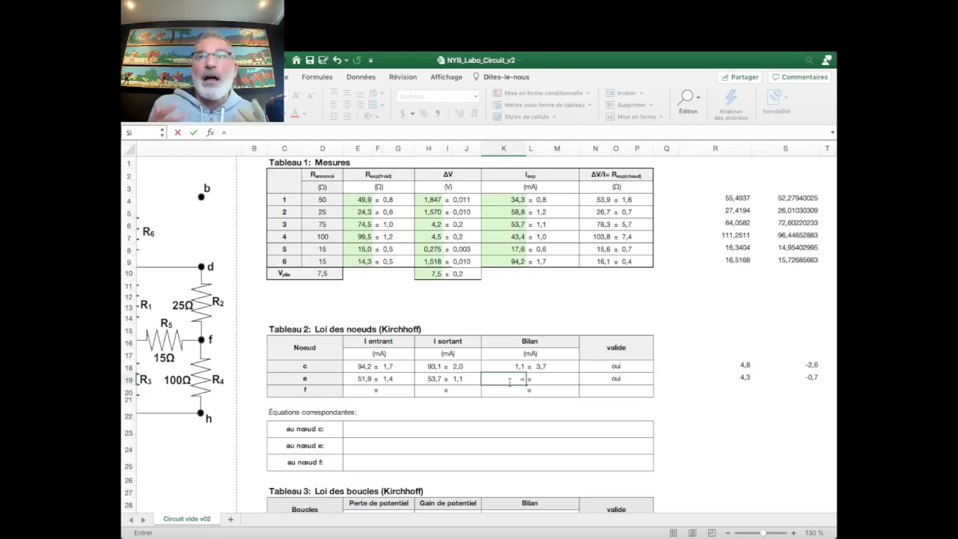
{"action": "type", "text": "("}
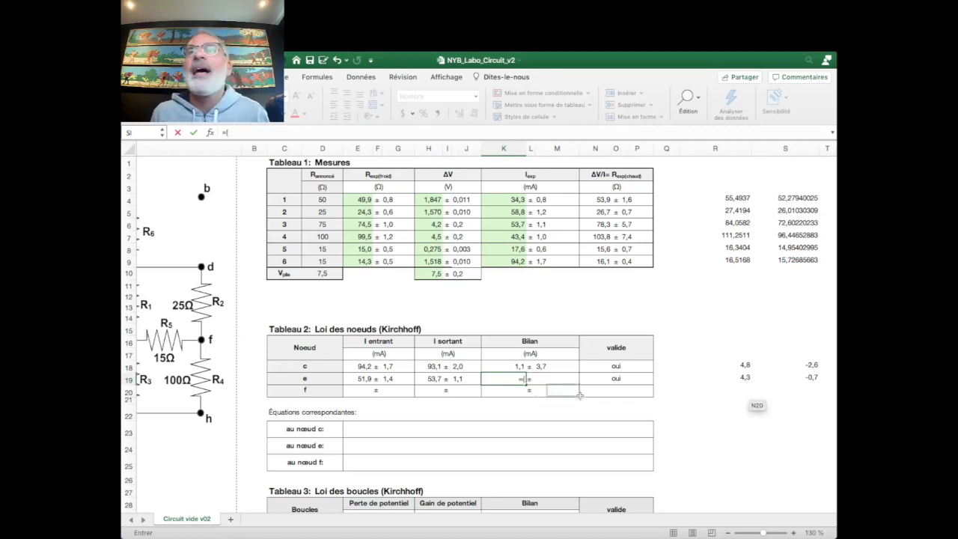
{"action": "left_click", "coordinate": [741, 377]}
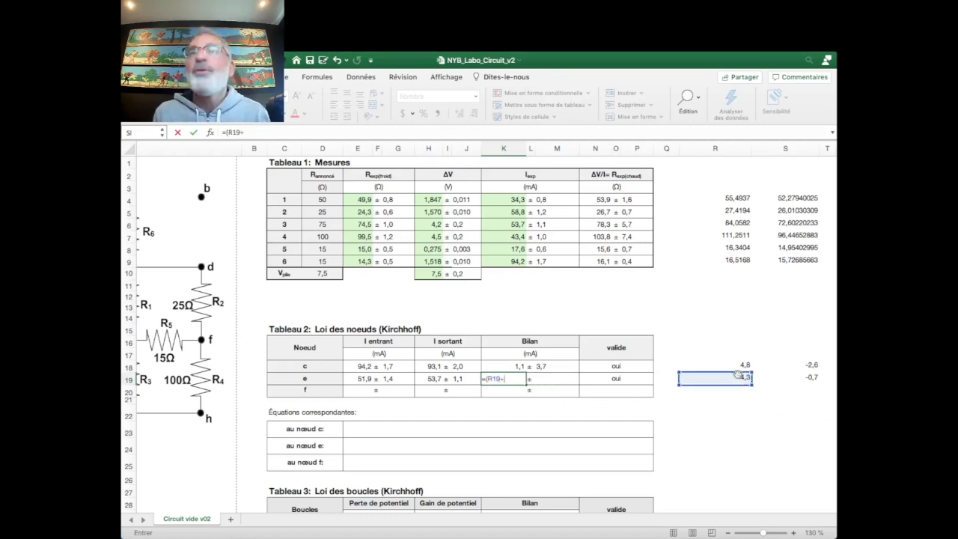
{"action": "type", "text": "+"}
{"action": "left_click", "coordinate": [812, 378]}
{"action": "type", "text": ")"}
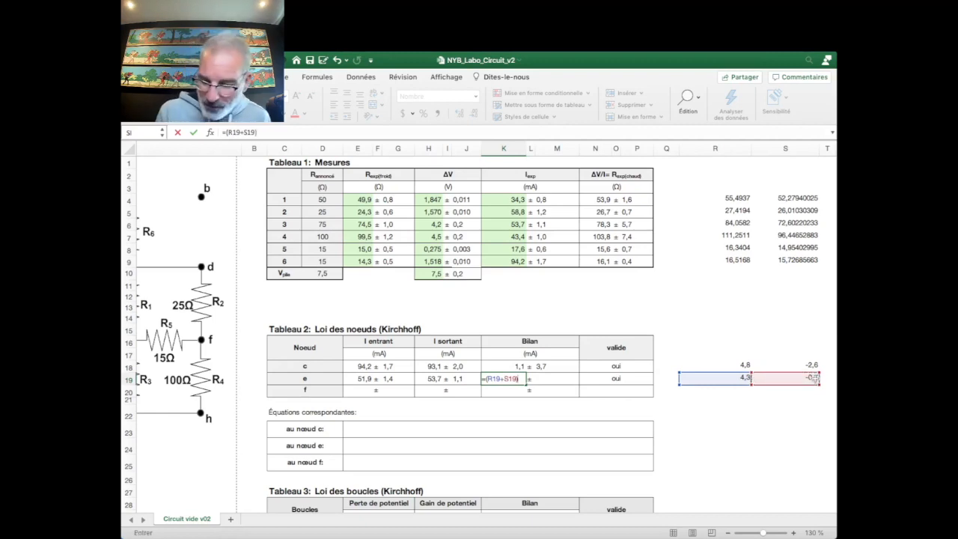
{"action": "type", "text": "/2"}
{"action": "key", "text": "Return"}
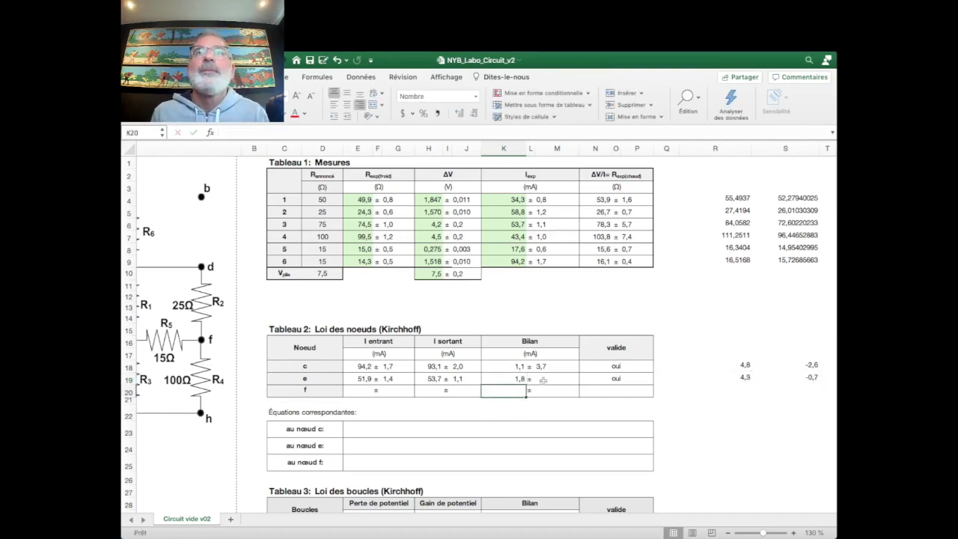
Calculate the uncertainty of node e's Bilan in M19 as half the maximum-minimum difference, =(R19-S19)/2
{"action": "left_click", "coordinate": [549, 380]}
{"action": "type", "text": "="}
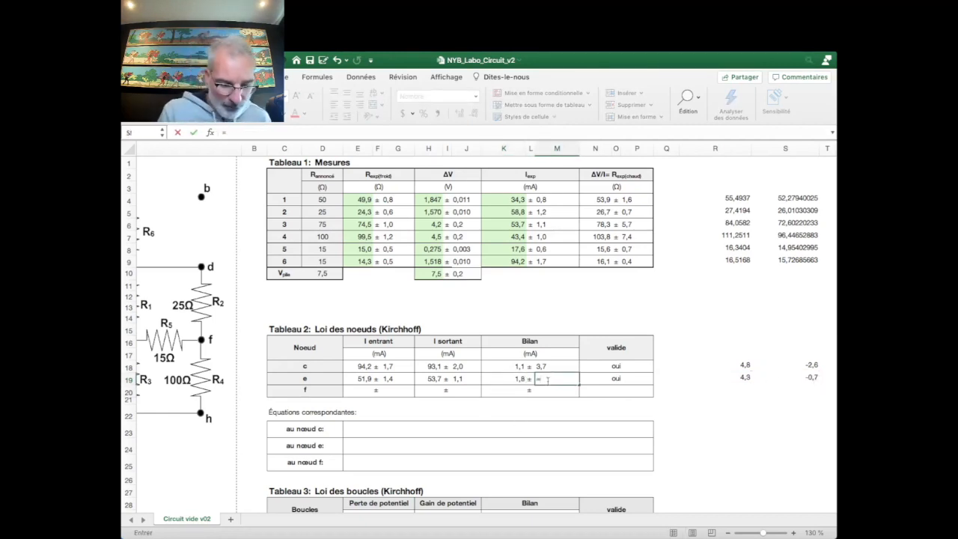
{"action": "type", "text": "("}
{"action": "left_click", "coordinate": [730, 377]}
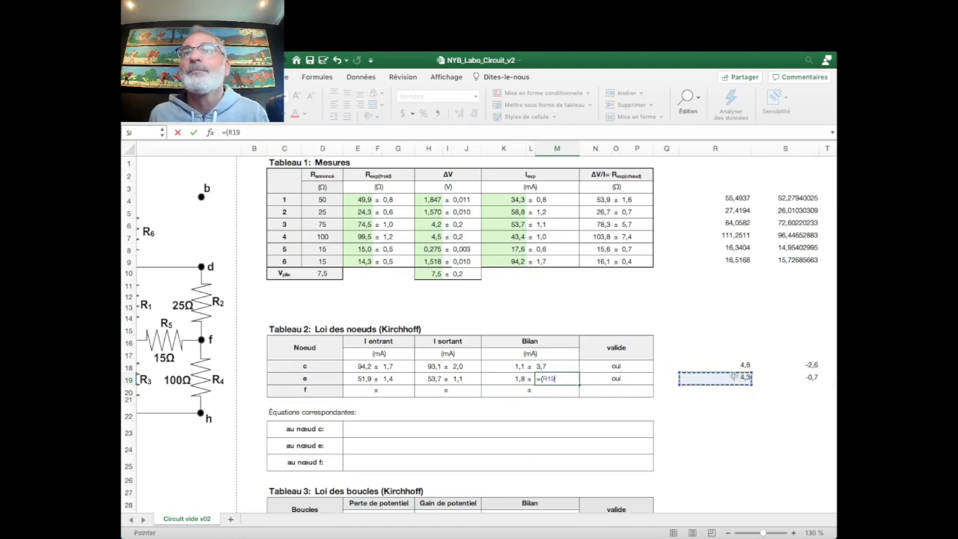
{"action": "type", "text": "-"}
{"action": "left_click", "coordinate": [811, 378]}
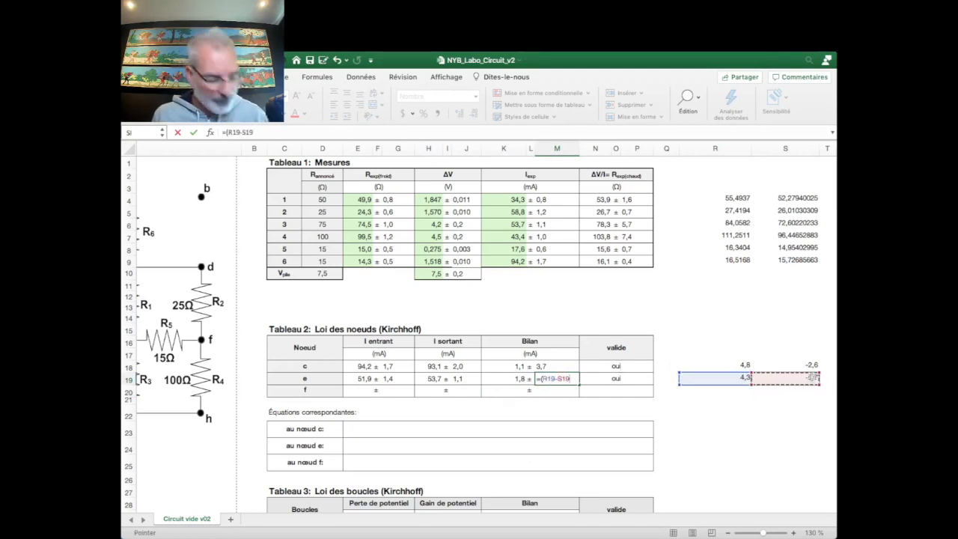
{"action": "type", "text": ")/2"}
{"action": "key", "text": "Return"}
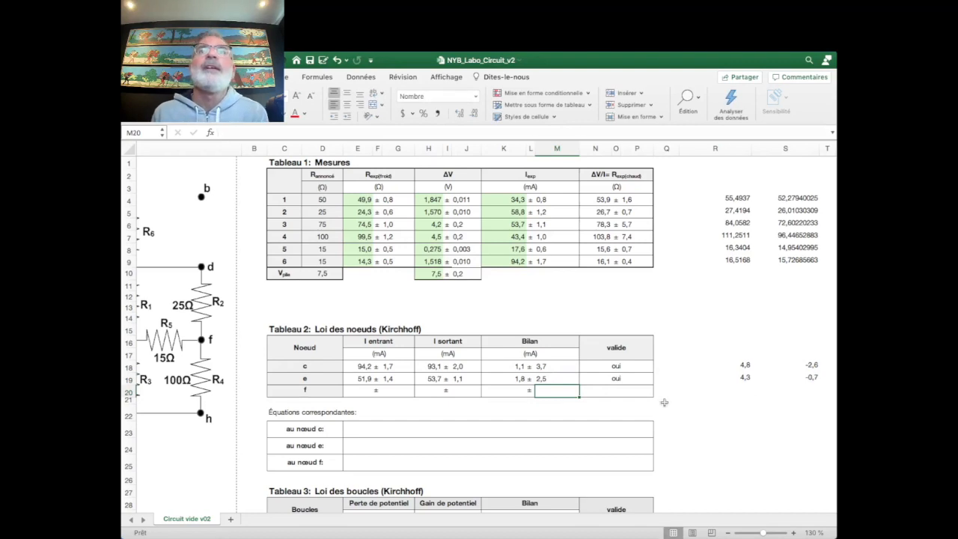
{"action": "key", "text": "Up"}
{"action": "left_click", "coordinate": [522, 379]}
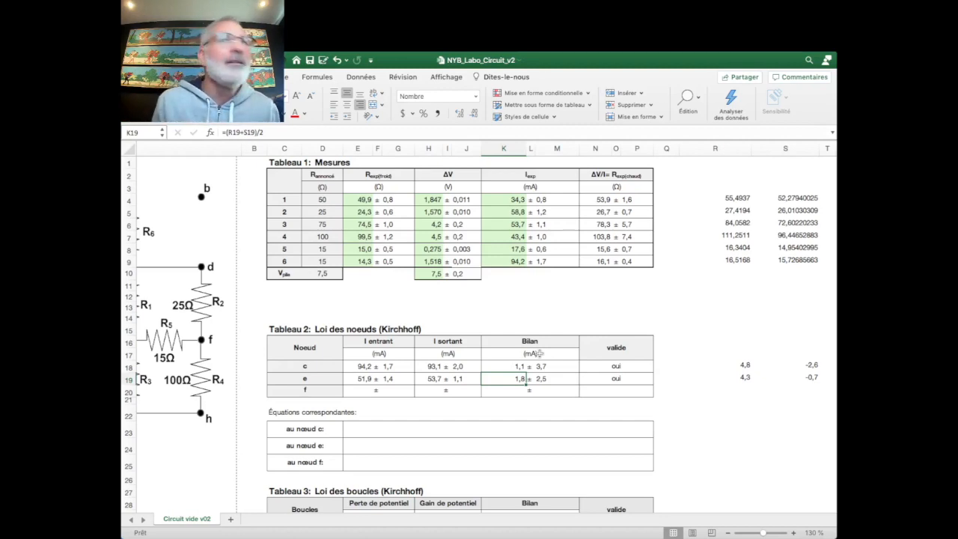
{"action": "left_click", "coordinate": [638, 381]}
{"action": "left_click", "coordinate": [614, 389]}
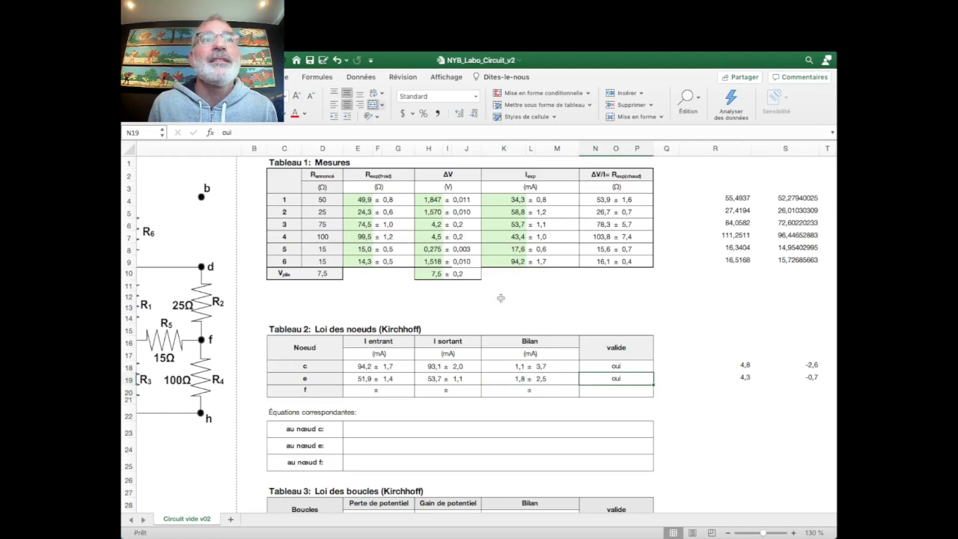
Fill node f's I entrant in E20 with R2's measured current, =K5, and its uncertainty in G20 with R2's current uncertainty from Tableau 1
{"action": "left_click", "coordinate": [358, 389]}
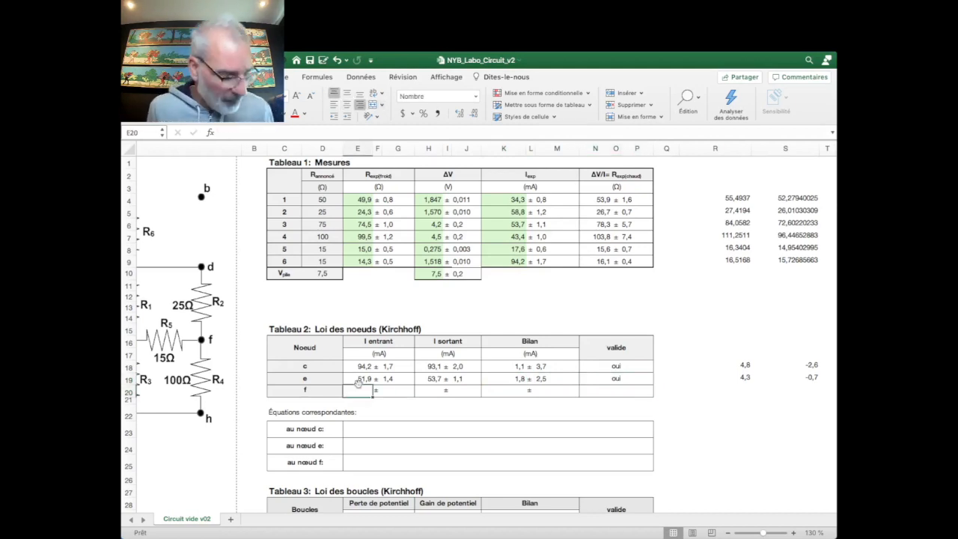
{"action": "scroll", "coordinate": [359, 381], "scroll_direction": "left", "scroll_amount": 5}
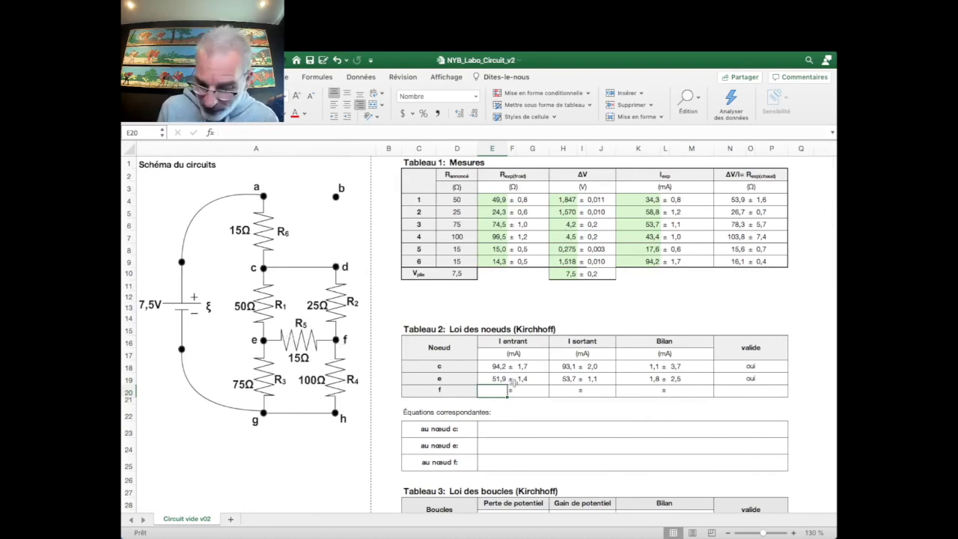
{"action": "type", "text": "="}
{"action": "left_click", "coordinate": [634, 213]}
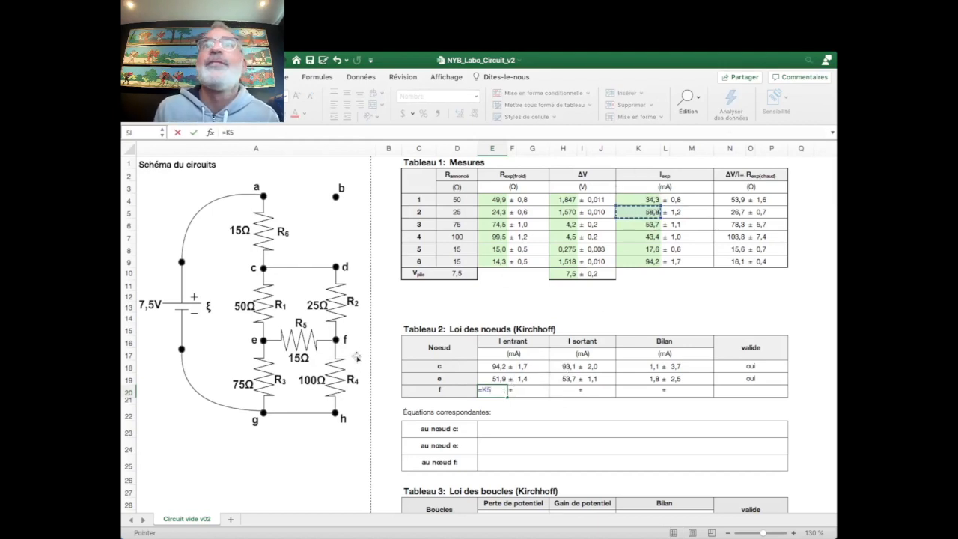
{"action": "key", "text": "Tab"}
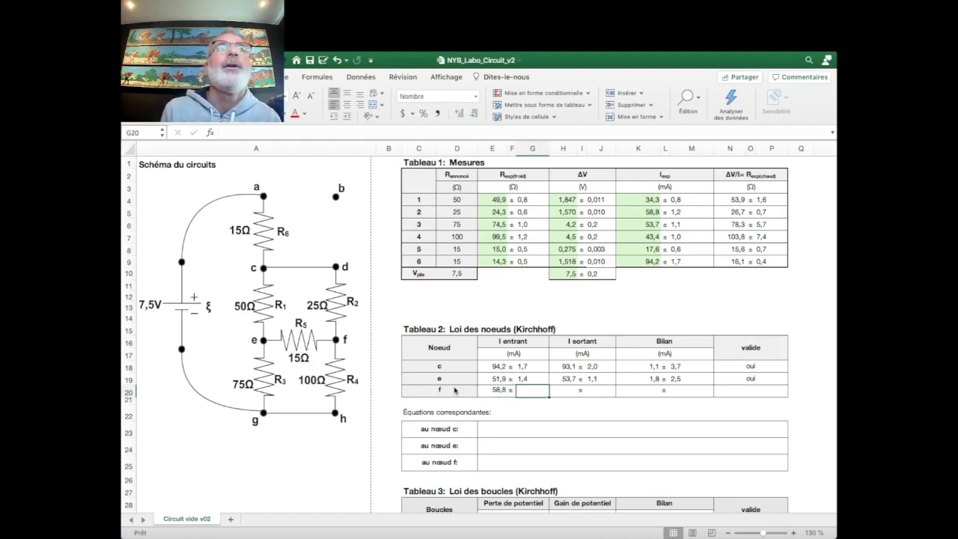
{"action": "type", "text": "="}
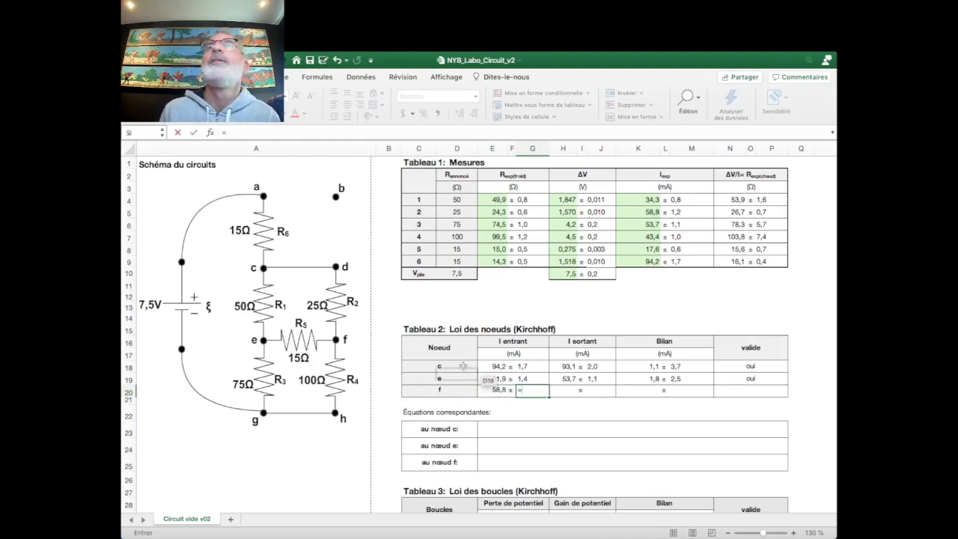
{"action": "left_click", "coordinate": [679, 212]}
{"action": "key", "text": "Tab"}
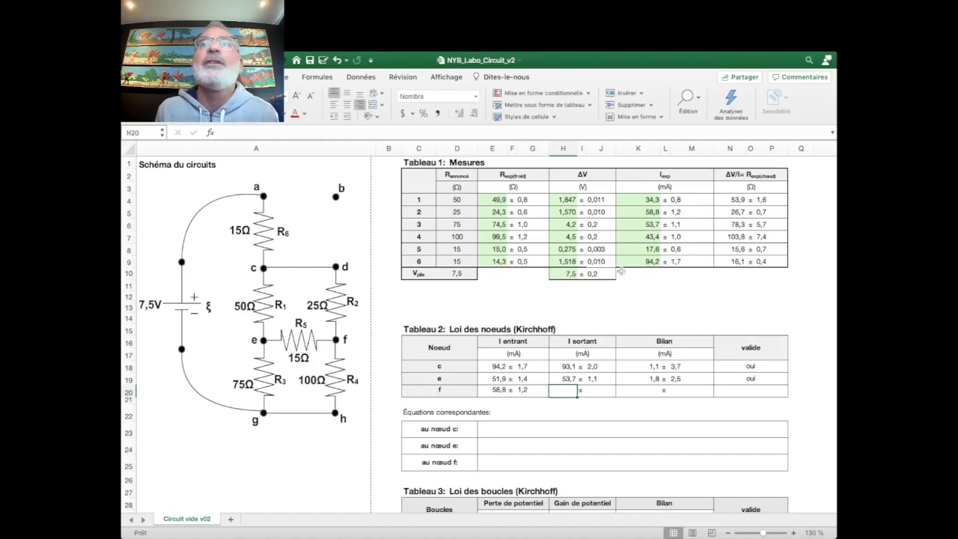
Calculate node f's I sortant in H20 as the sum of the R4 and R5 currents, =K7+K8
{"action": "type", "text": "="}
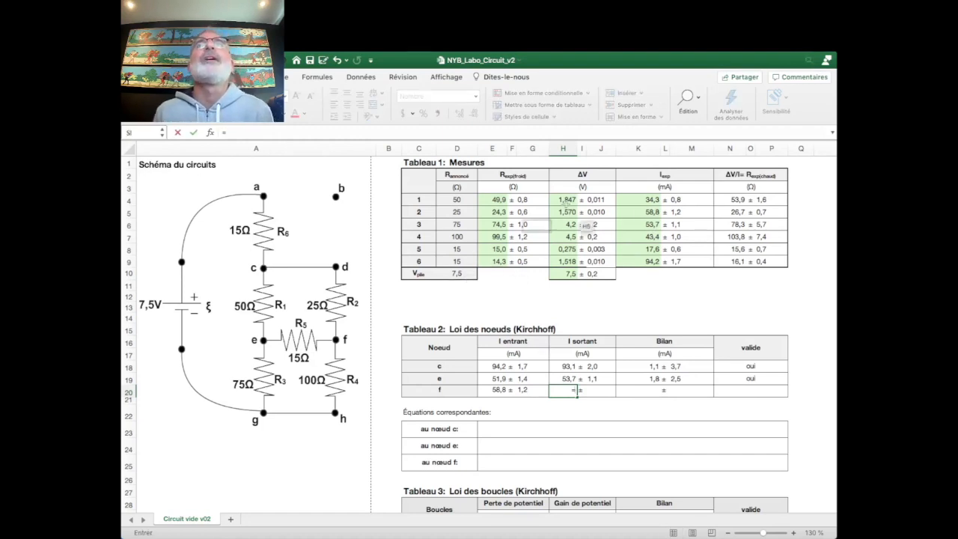
{"action": "left_click", "coordinate": [648, 236]}
{"action": "type", "text": "+"}
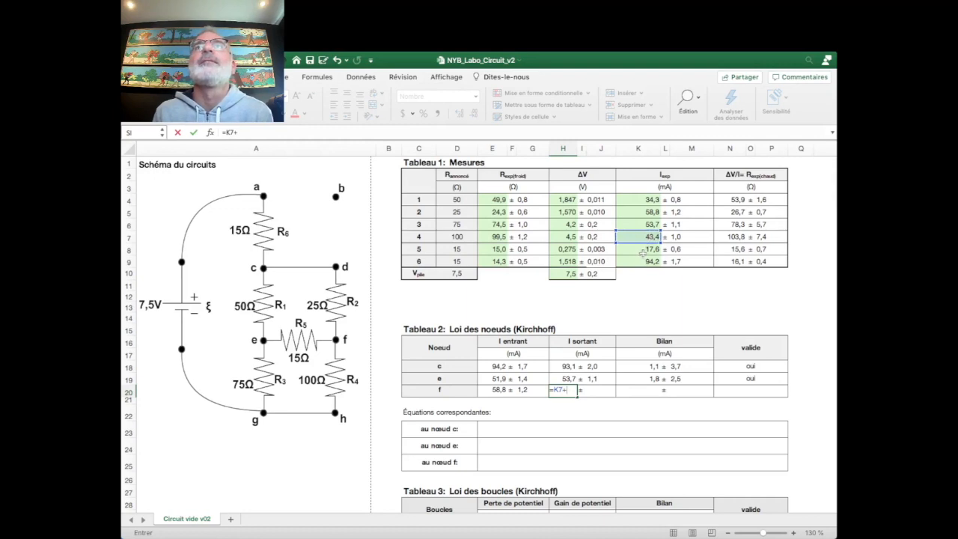
{"action": "left_click", "coordinate": [645, 248]}
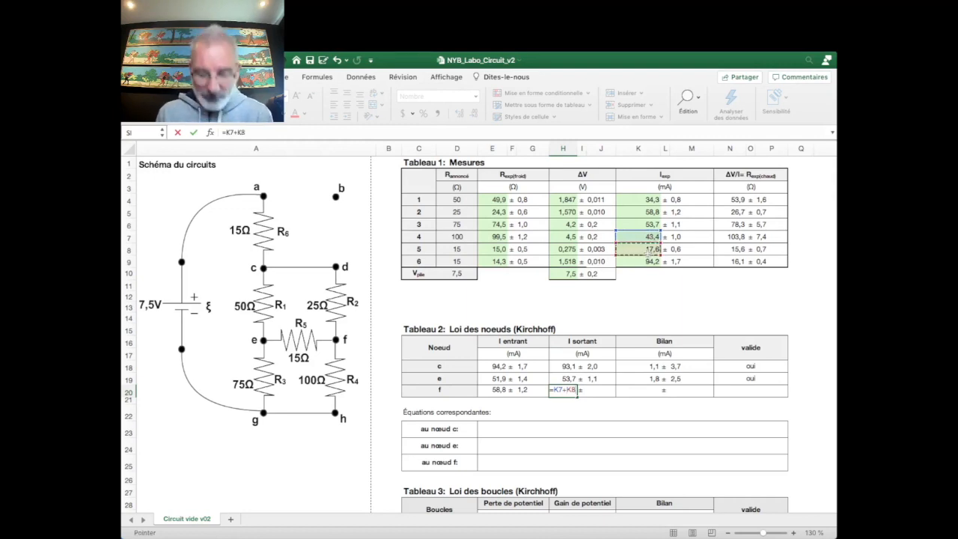
{"action": "key", "text": "Return"}
Begin a formula in J20 for the uncertainty of node f's I sortant
{"action": "key", "text": "Up"}
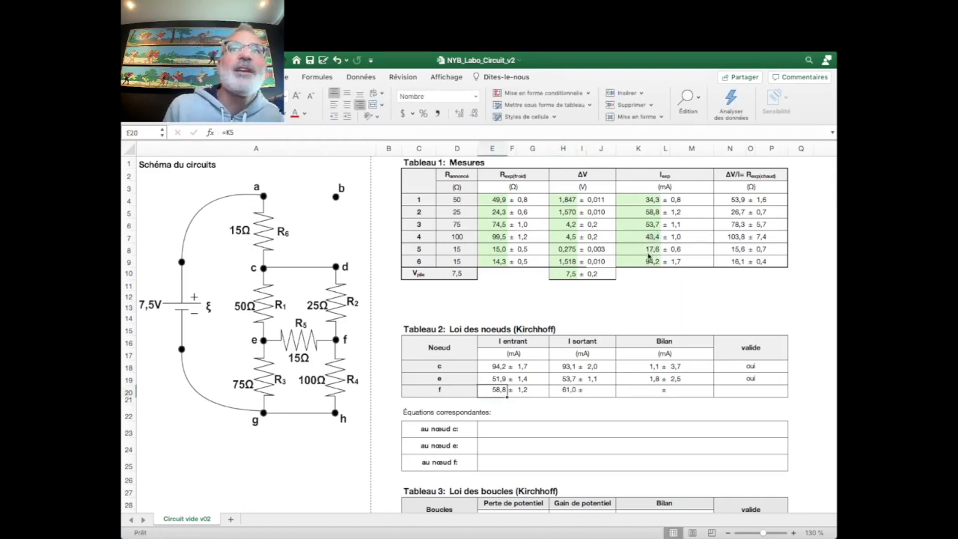
{"action": "key", "text": "Right"}
{"action": "key", "text": "Right"}
{"action": "key", "text": "Right"}
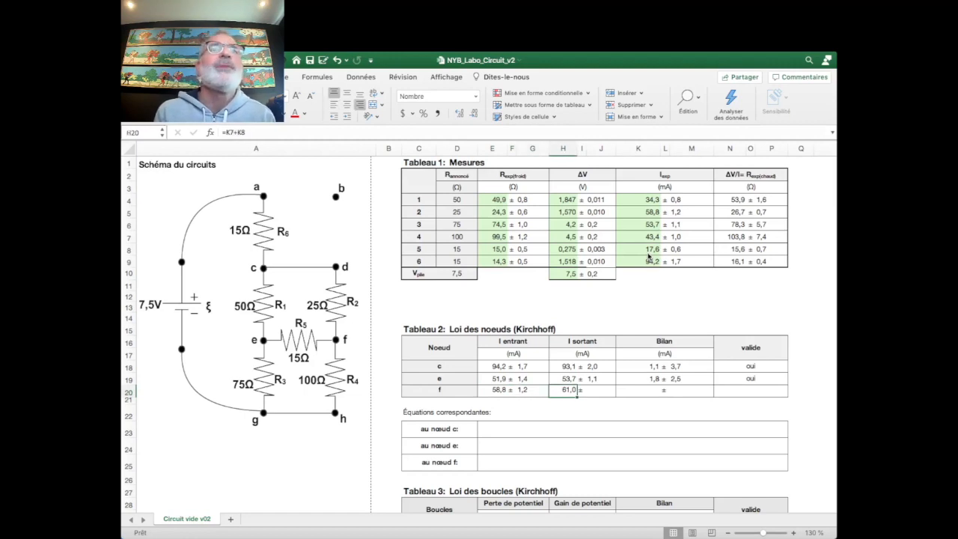
{"action": "key", "text": "Left"}
{"action": "key", "text": "Right"}
{"action": "key", "text": "Right"}
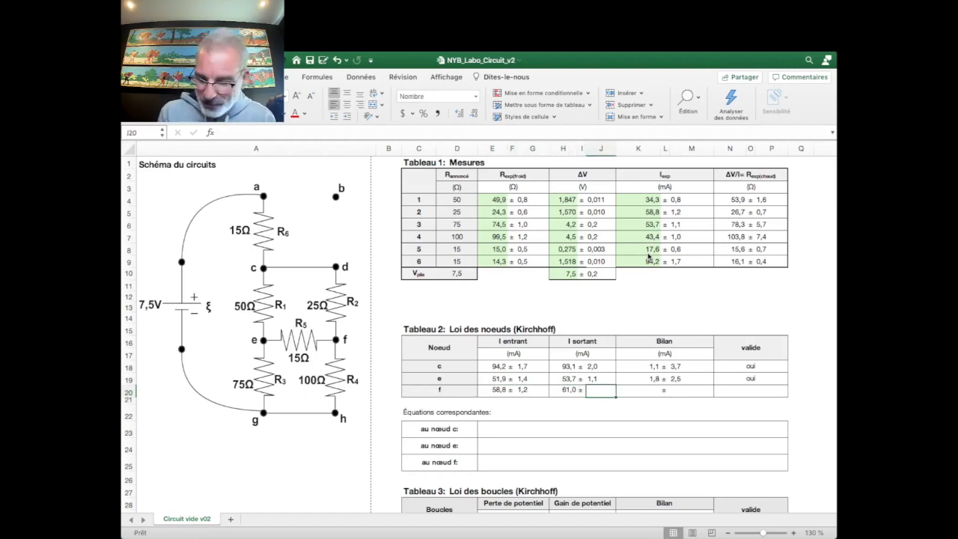
{"action": "type", "text": "="}
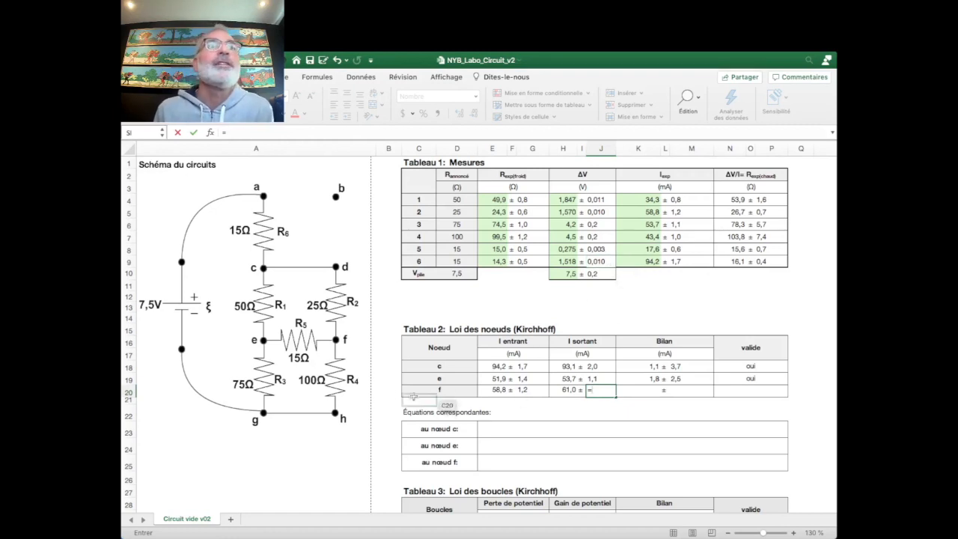
Complete the uncertainty of node f's outgoing current in J20 with the formula =M7+M8
{"action": "left_click", "coordinate": [671, 237]}
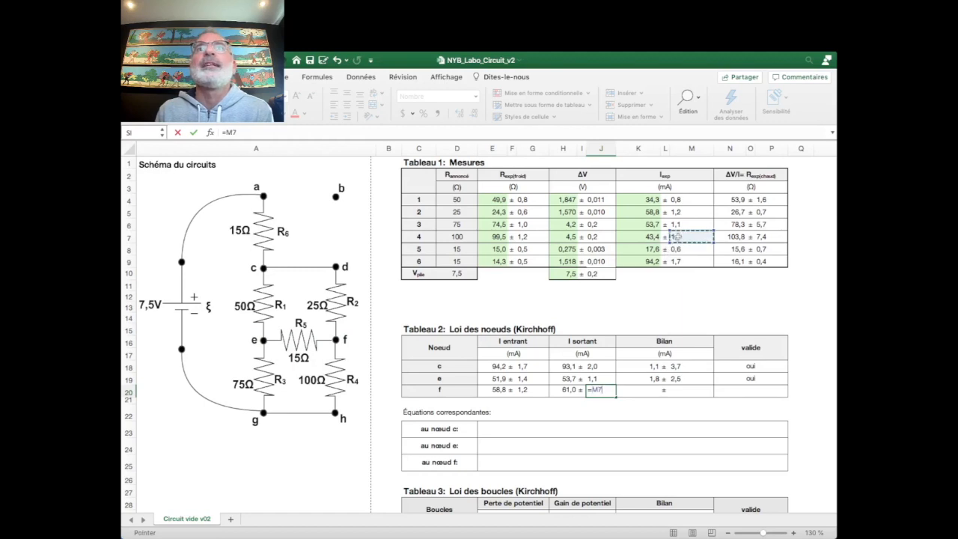
{"action": "type", "text": "+"}
{"action": "left_click", "coordinate": [685, 249]}
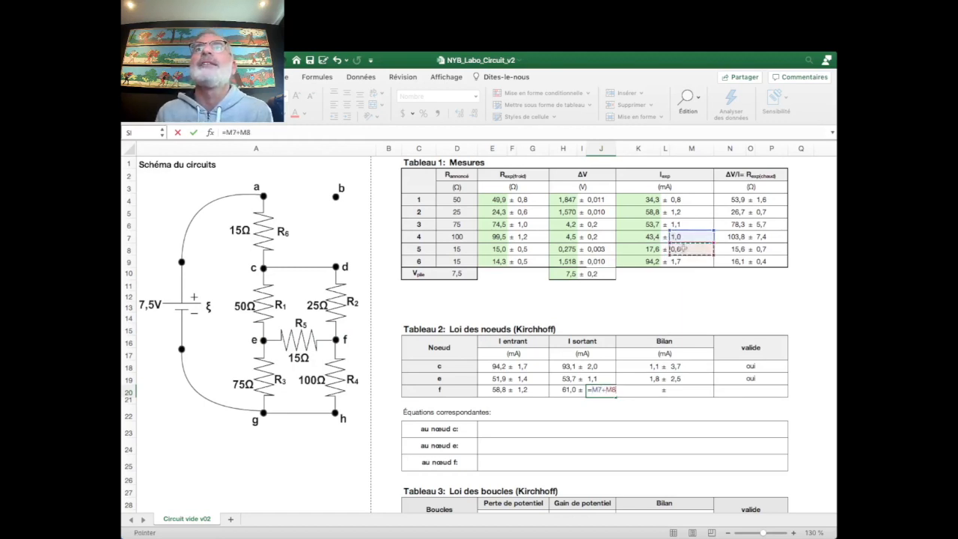
{"action": "key", "text": "Return"}
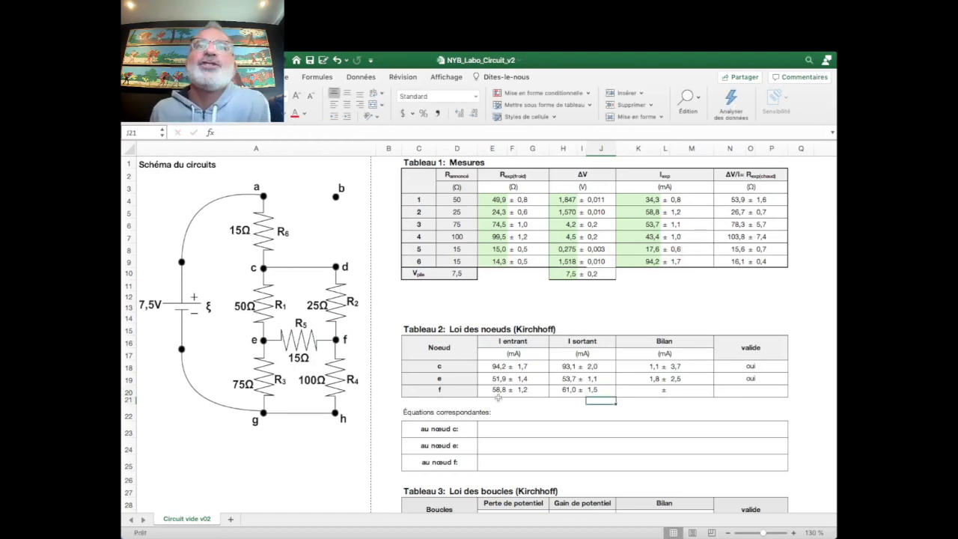
Compare the incoming and outgoing currents and their uncertainties for node f in Tableau 2
{"action": "left_click", "coordinate": [500, 390]}
{"action": "left_click", "coordinate": [563, 390]}
{"action": "left_click", "coordinate": [500, 390]}
{"action": "left_click", "coordinate": [563, 390]}
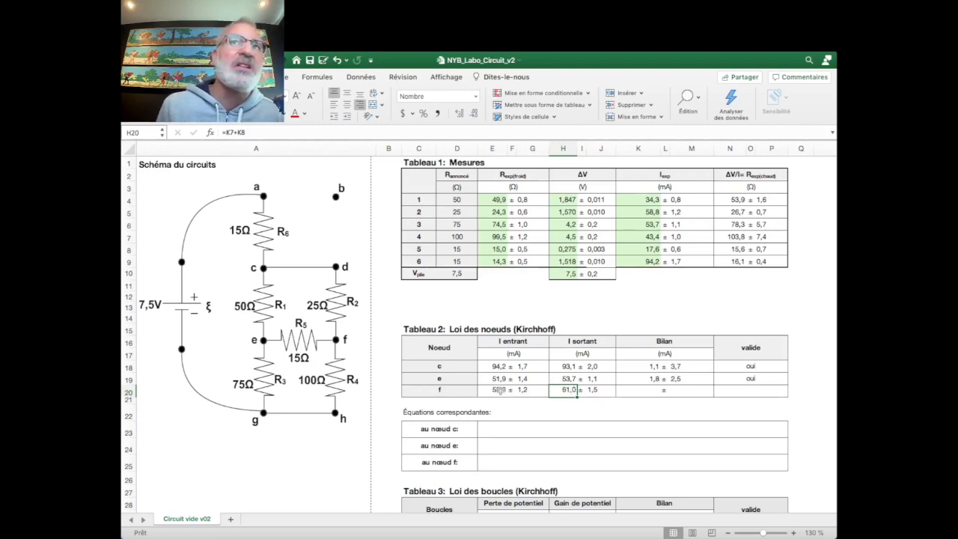
{"action": "left_click", "coordinate": [497, 390]}
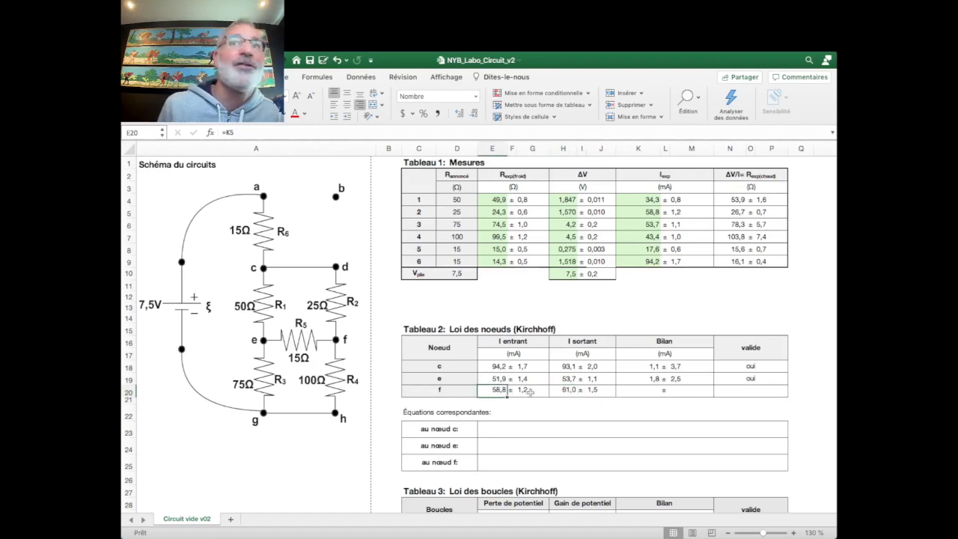
{"action": "left_click", "coordinate": [526, 391]}
{"action": "left_click", "coordinate": [563, 394]}
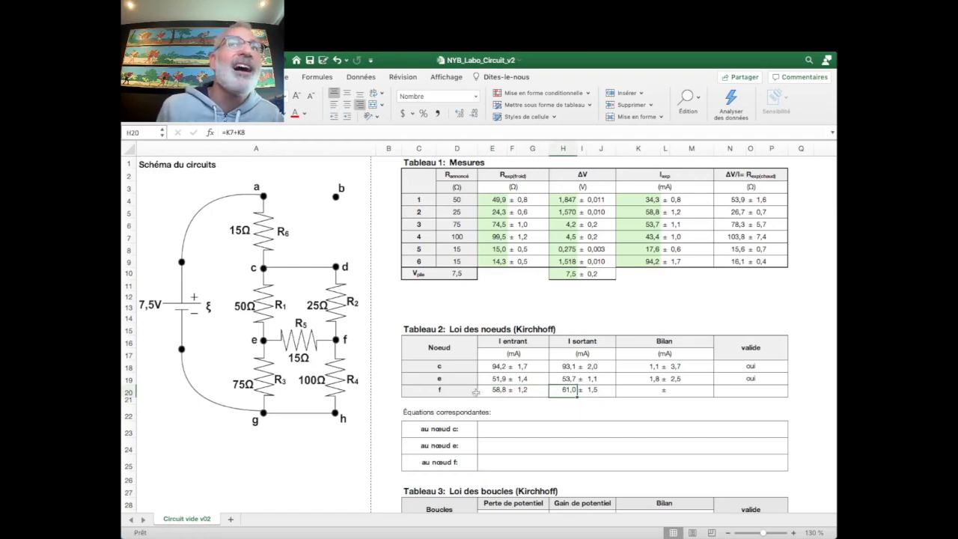
Calculate node f's maximum current difference in R20 with the formula =(H20+J20)-(E20-G20)
{"action": "left_click", "coordinate": [651, 394]}
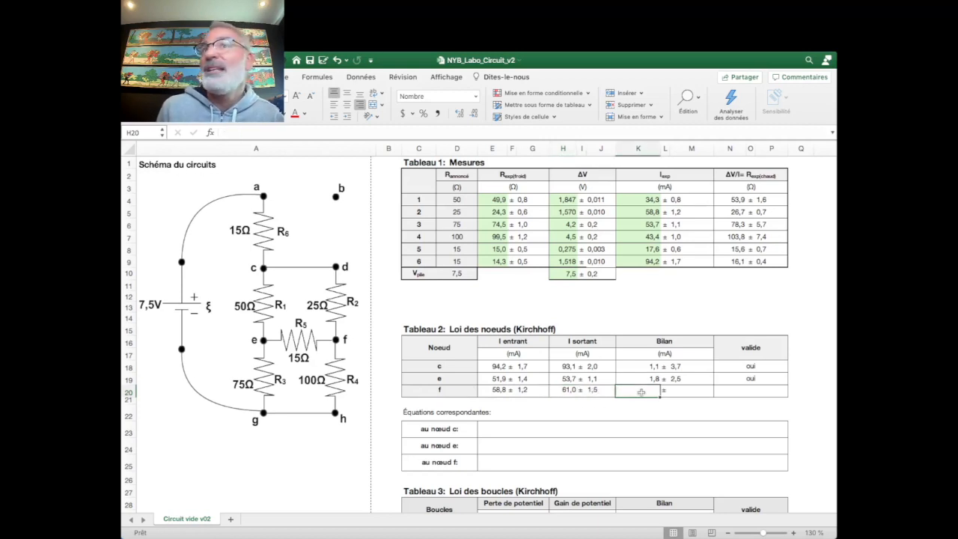
{"action": "scroll", "coordinate": [670, 399], "scroll_direction": "right", "scroll_amount": 3}
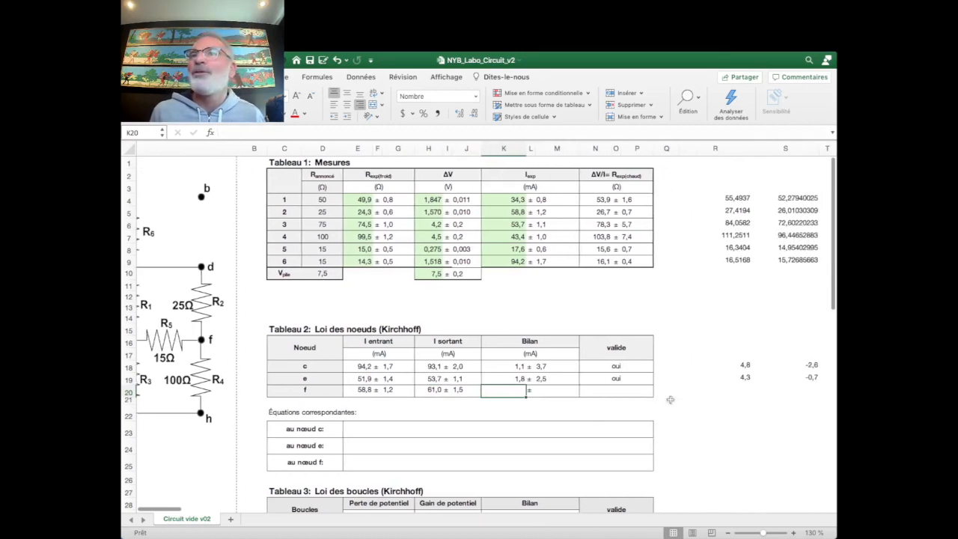
{"action": "left_click", "coordinate": [737, 391]}
{"action": "type", "text": "="}
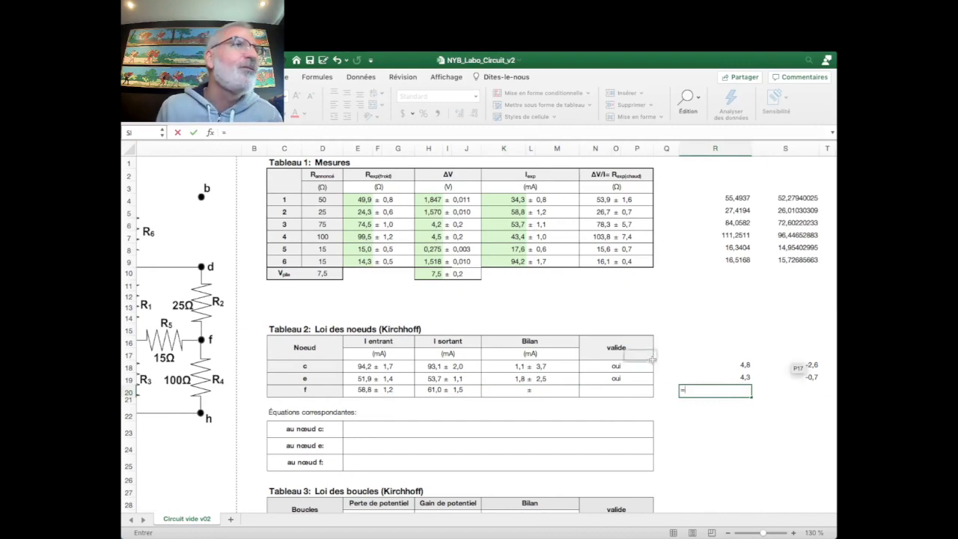
{"action": "left_click", "coordinate": [545, 378]}
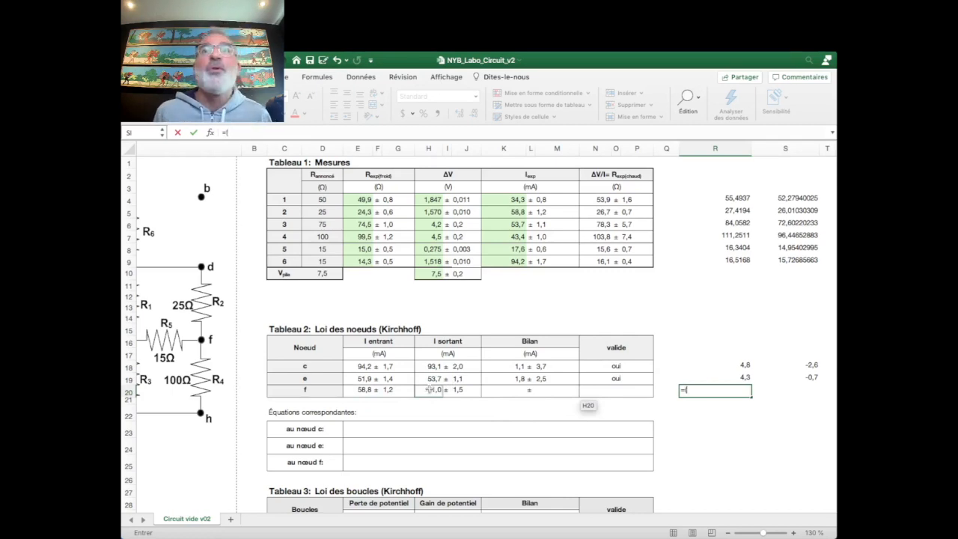
{"action": "left_click", "coordinate": [430, 389]}
{"action": "type", "text": "+"}
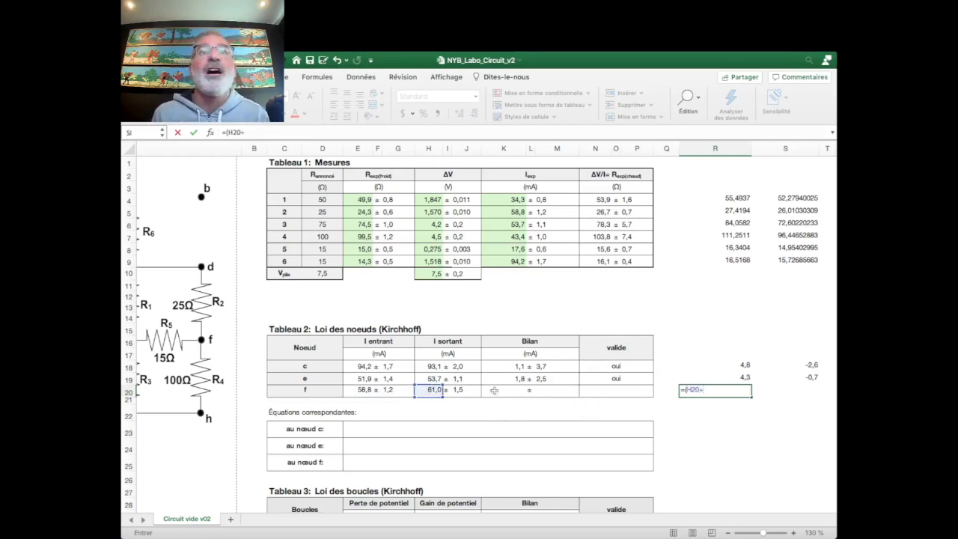
{"action": "left_click", "coordinate": [464, 390]}
{"action": "type", "text": ")"}
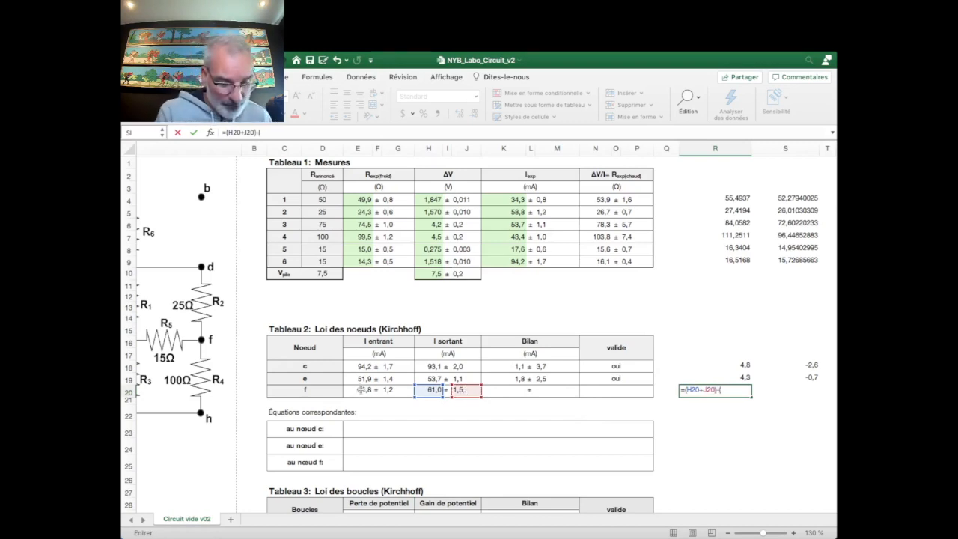
{"action": "type", "text": "-("}
{"action": "left_click", "coordinate": [359, 389]}
{"action": "type", "text": "-"}
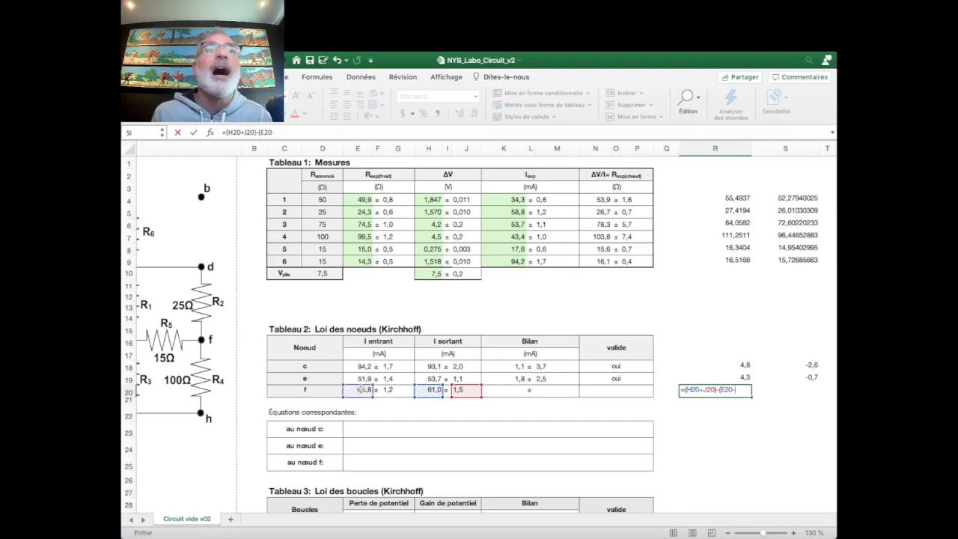
{"action": "left_click", "coordinate": [390, 389]}
{"action": "type", "text": ")"}
{"action": "key", "text": "Return"}
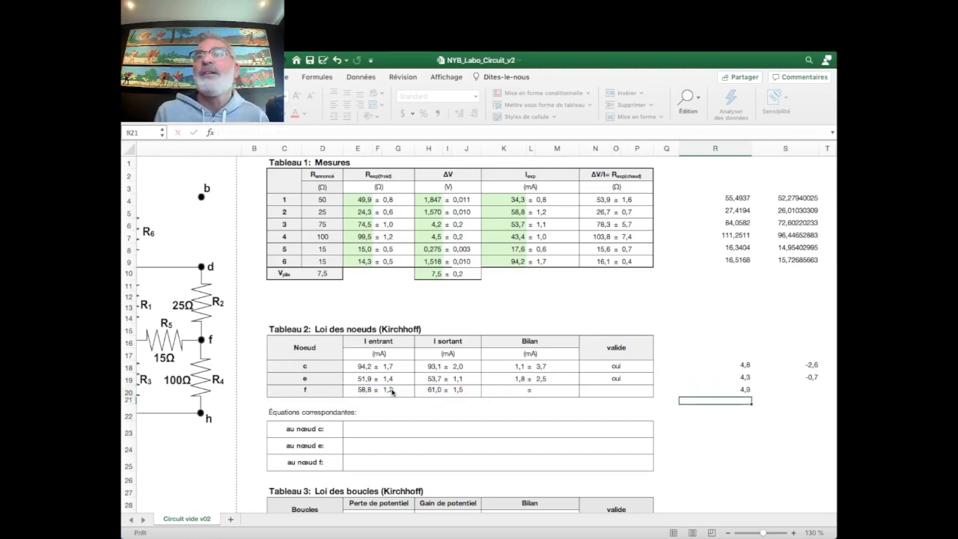
{"action": "left_click", "coordinate": [744, 390]}
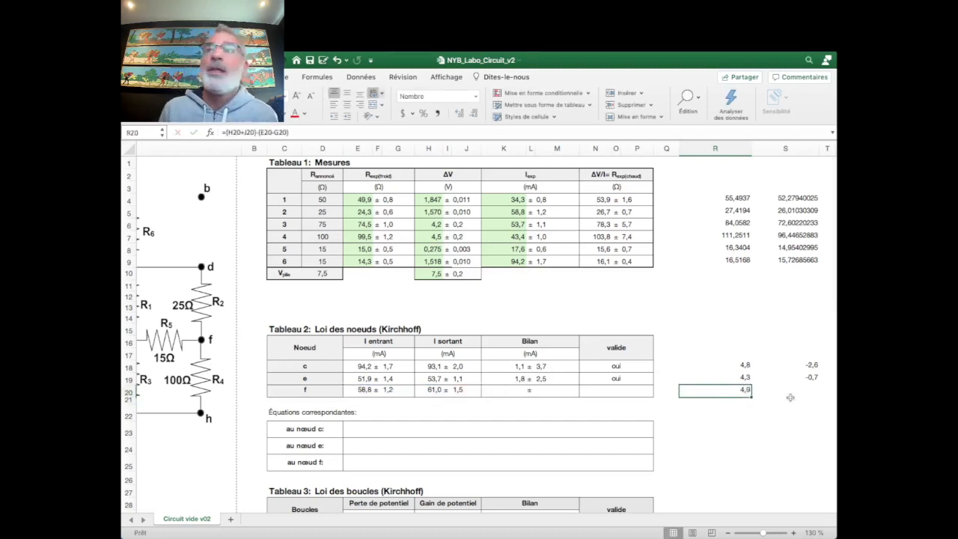
Calculate node f's minimum current difference in S20 with the formula =(H20-J20)-(E20+G20)
{"action": "left_click", "coordinate": [806, 389]}
{"action": "type", "text": "="}
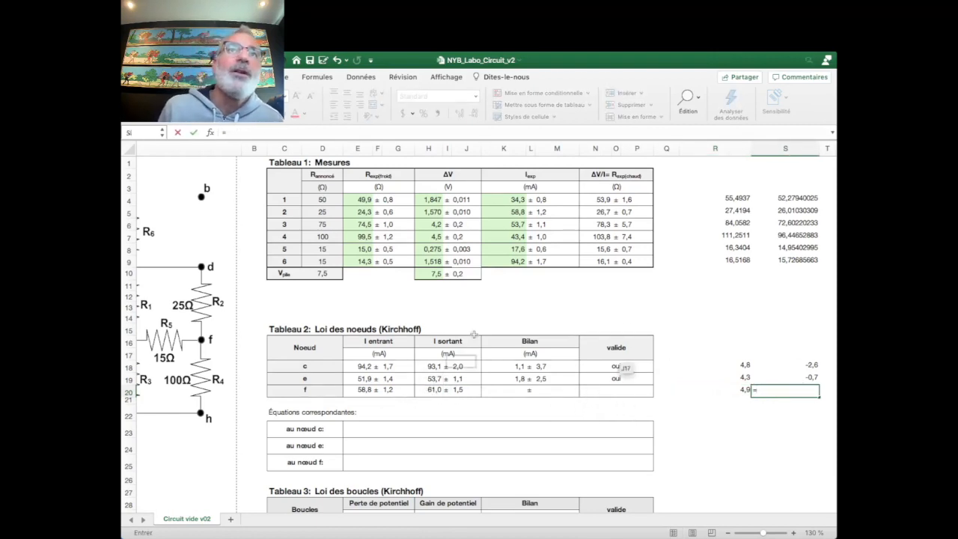
{"action": "left_click", "coordinate": [436, 389]}
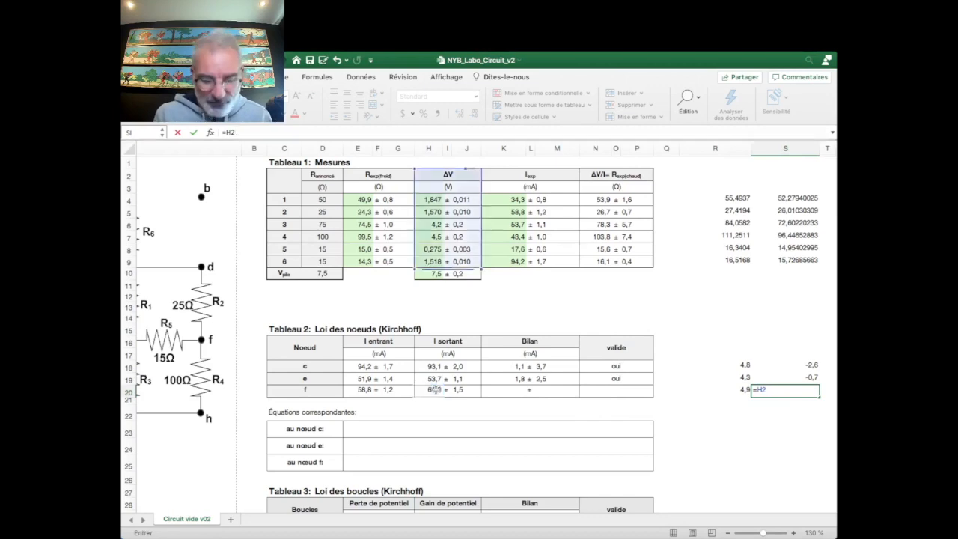
{"action": "key", "text": "BackSpace"}
{"action": "key", "text": "BackSpace"}
{"action": "type", "text": "("}
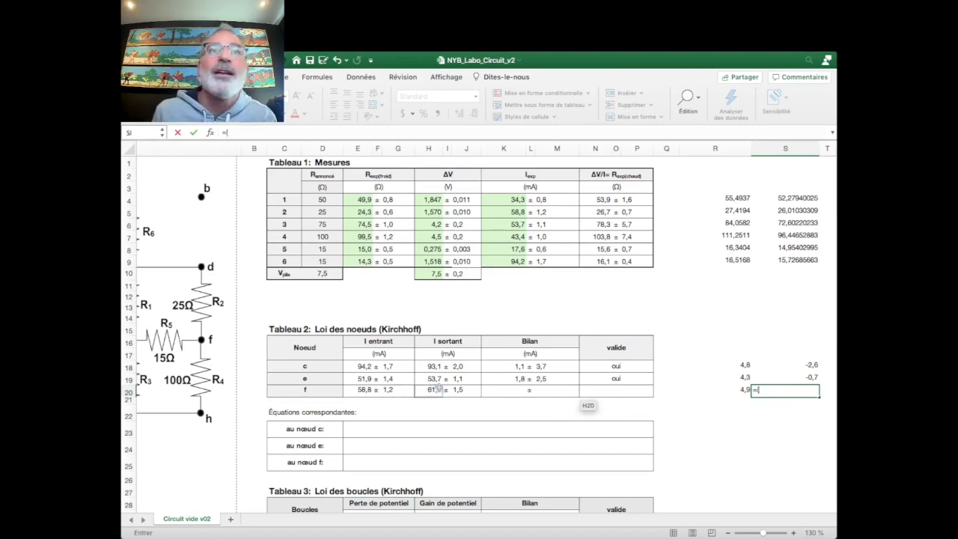
{"action": "left_click", "coordinate": [434, 389]}
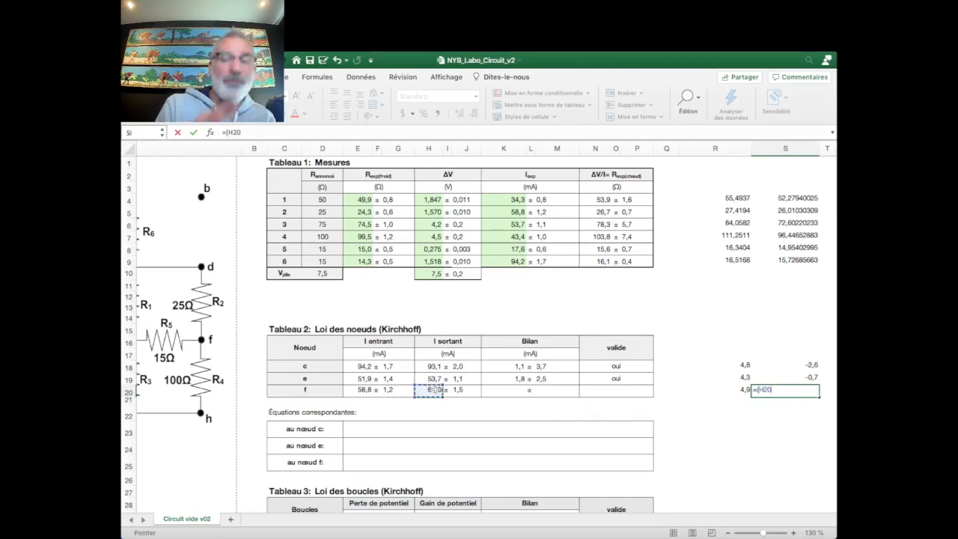
{"action": "type", "text": "-"}
{"action": "left_click", "coordinate": [457, 390]}
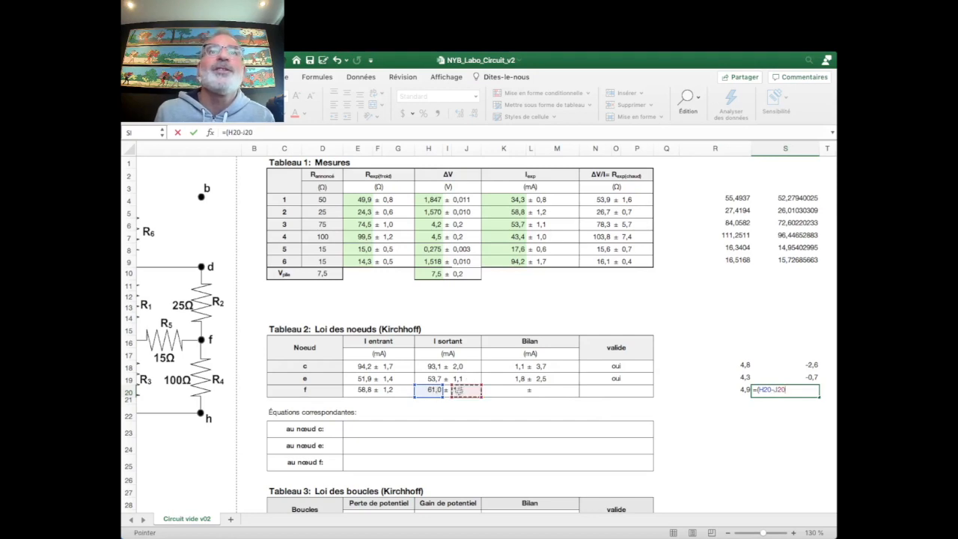
{"action": "type", "text": ")-"}
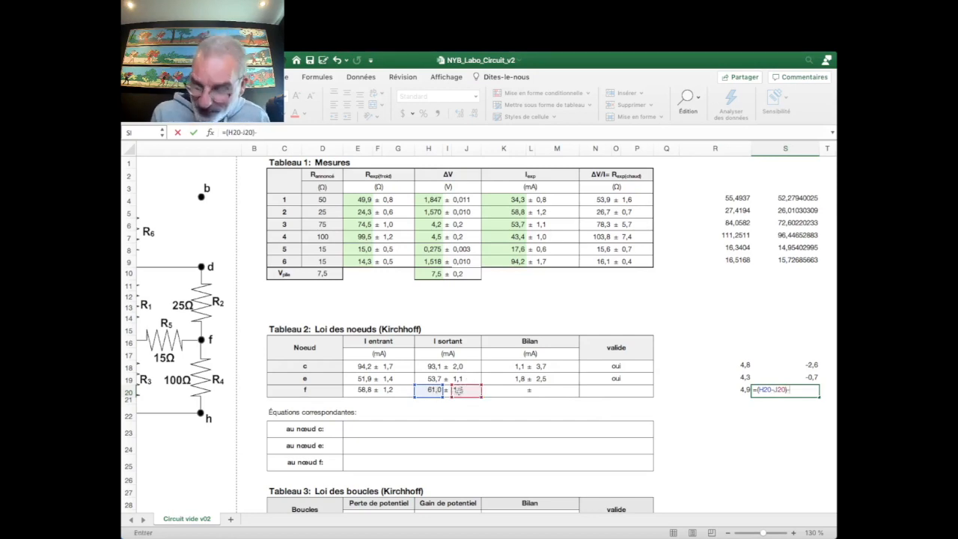
{"action": "type", "text": "("}
{"action": "left_click", "coordinate": [354, 391]}
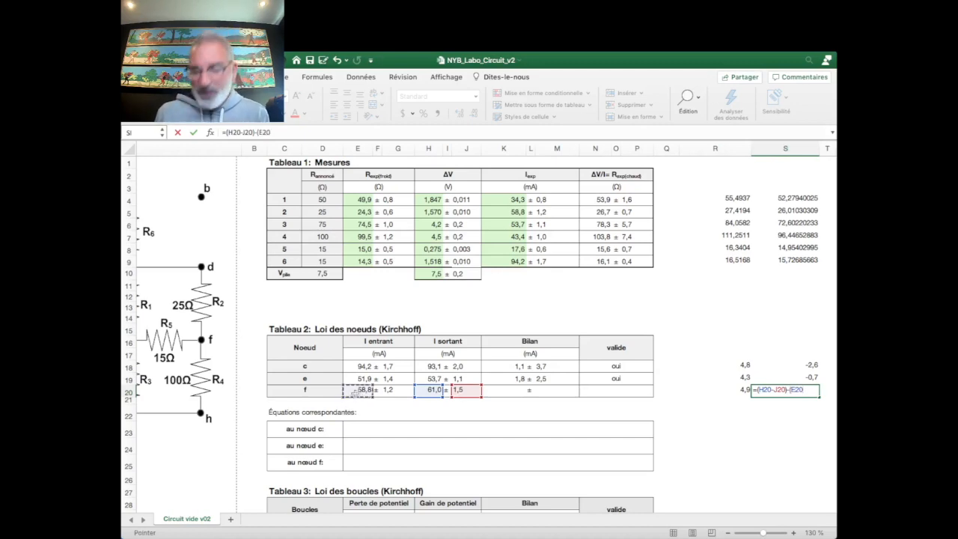
{"action": "type", "text": "+"}
{"action": "left_click", "coordinate": [392, 390]}
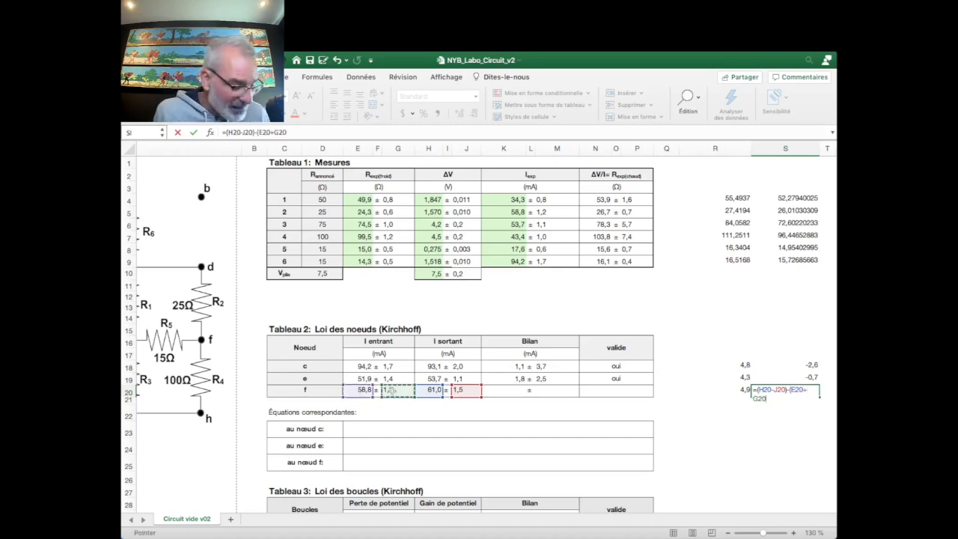
{"action": "type", "text": ")"}
{"action": "key", "text": "Return"}
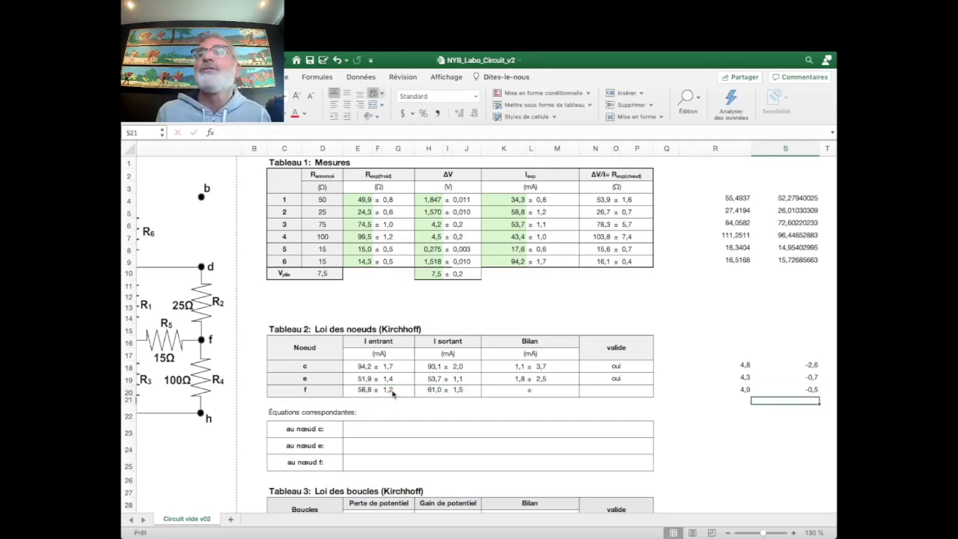
{"action": "left_click", "coordinate": [813, 390]}
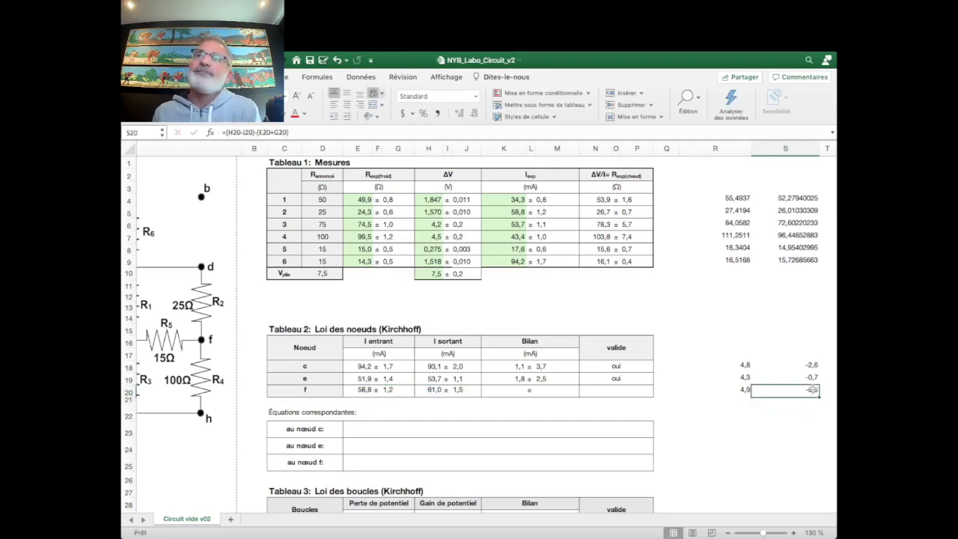
Fill in node f's Bilan value in K20 with the formula =(R20+S20)/2
{"action": "left_click", "coordinate": [506, 390]}
{"action": "type", "text": "="}
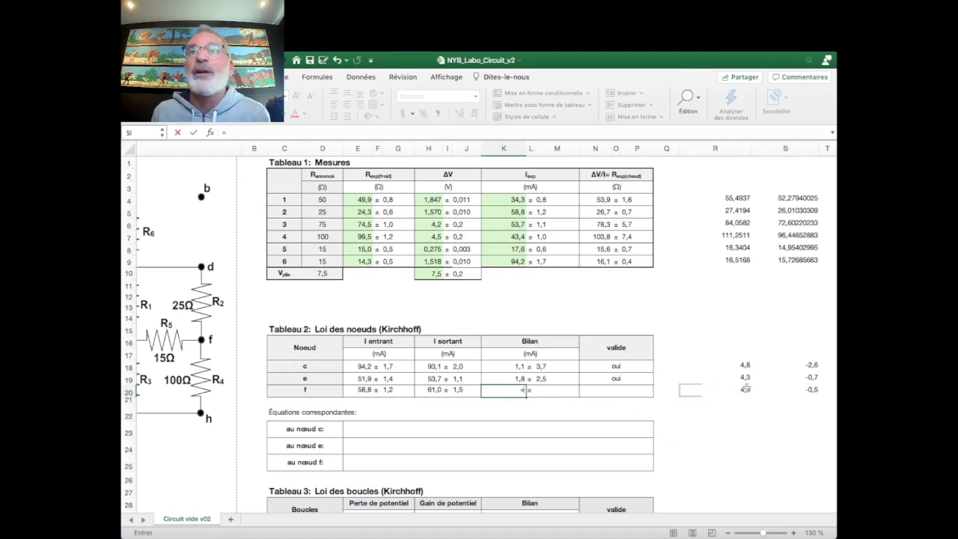
{"action": "type", "text": "("}
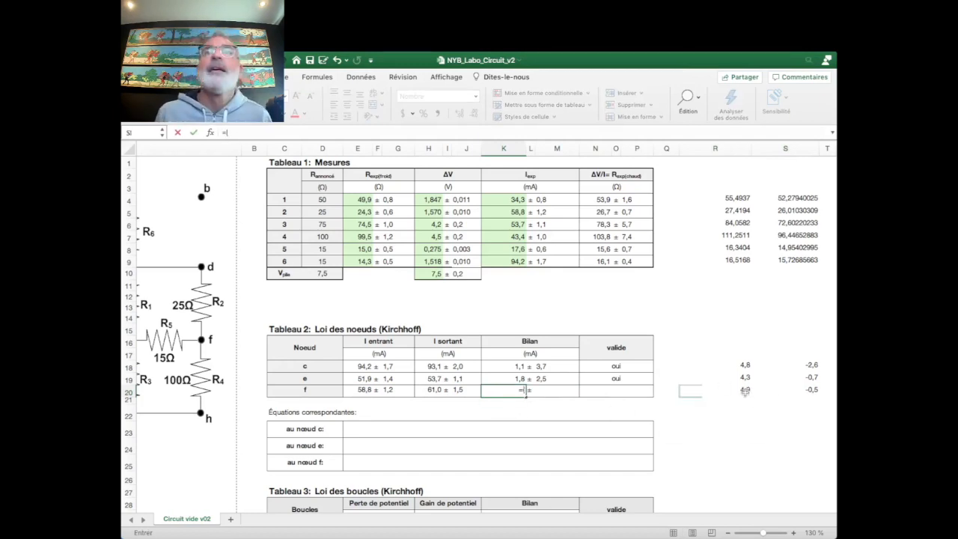
{"action": "left_click", "coordinate": [745, 390]}
{"action": "type", "text": "+"}
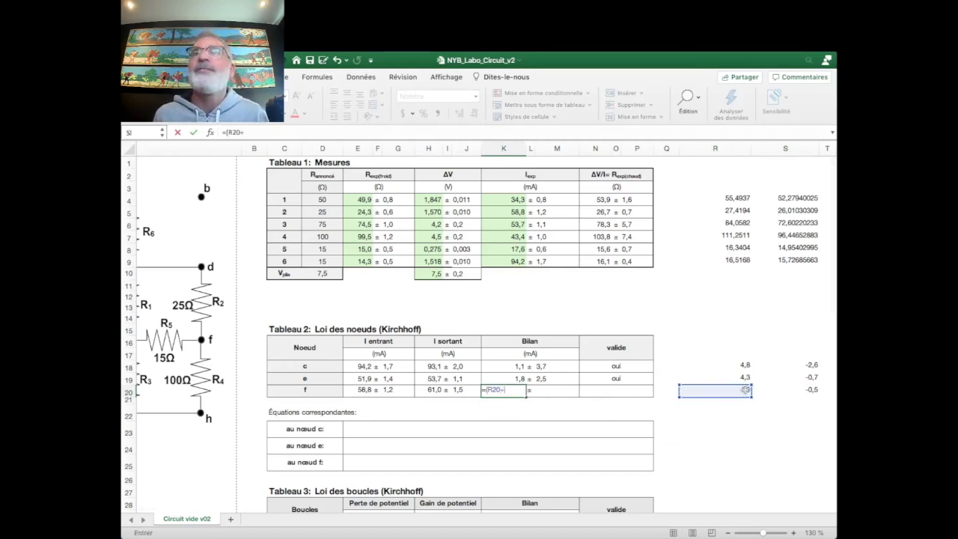
{"action": "left_click", "coordinate": [812, 390]}
{"action": "type", "text": ")/"}
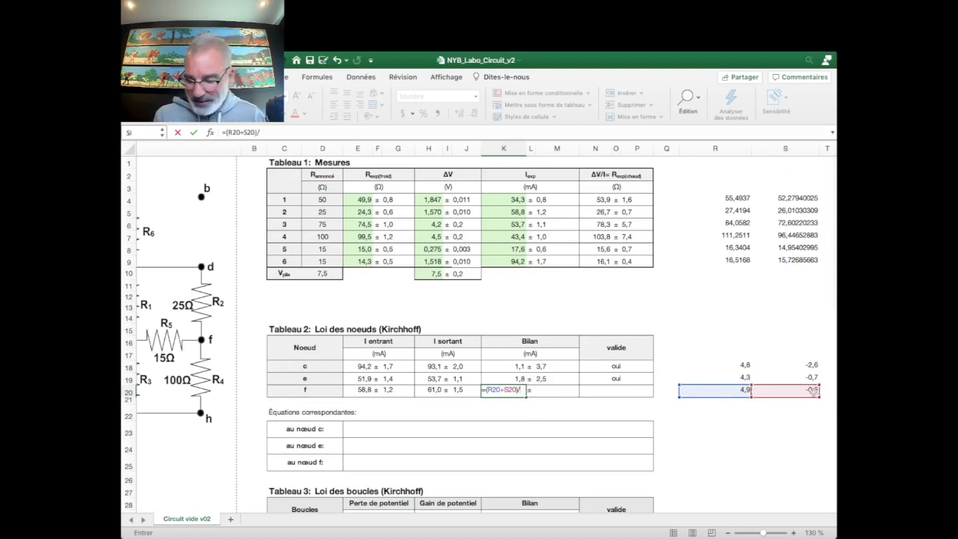
{"action": "type", "text": "2"}
{"action": "key", "text": "Return"}
Fill in node f's Bilan uncertainty in M20 with the formula =(R20-S20)/2
{"action": "left_click", "coordinate": [563, 392]}
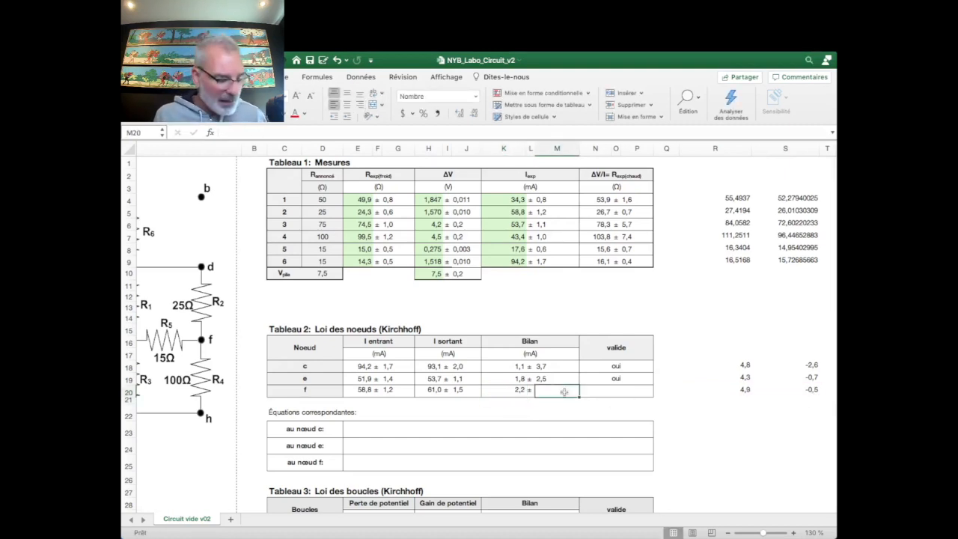
{"action": "type", "text": "("}
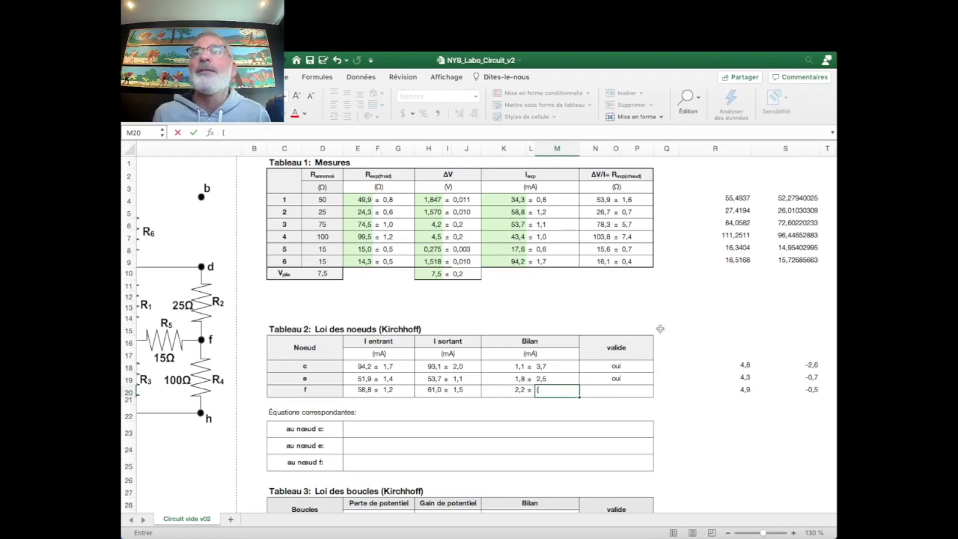
{"action": "left_click", "coordinate": [746, 390]}
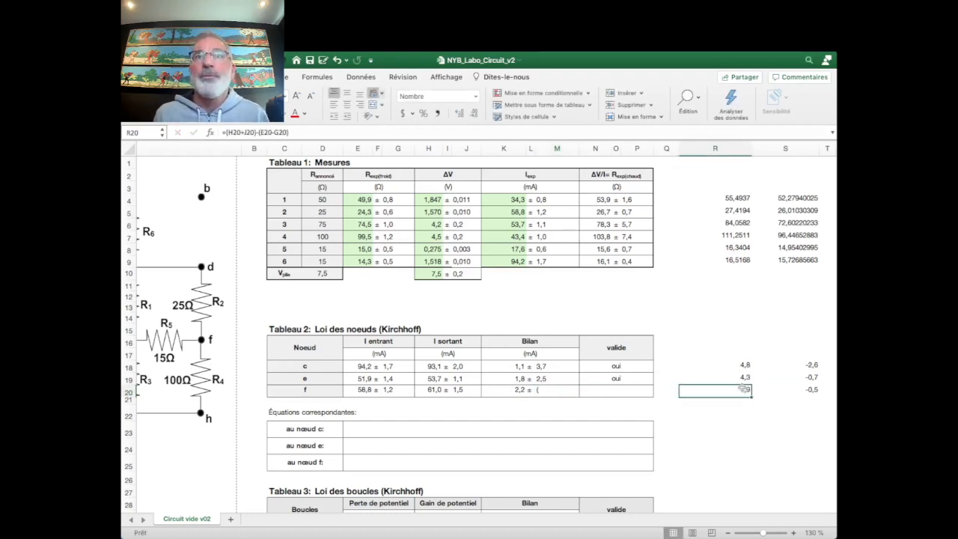
{"action": "double_click", "coordinate": [553, 391]}
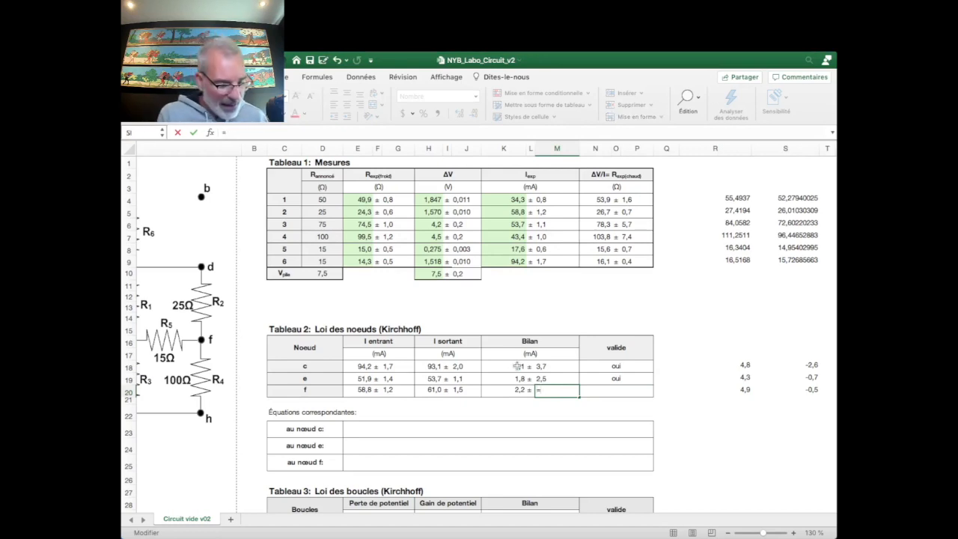
{"action": "left_click", "coordinate": [739, 390]}
{"action": "type", "text": "-"}
{"action": "left_click", "coordinate": [813, 390]}
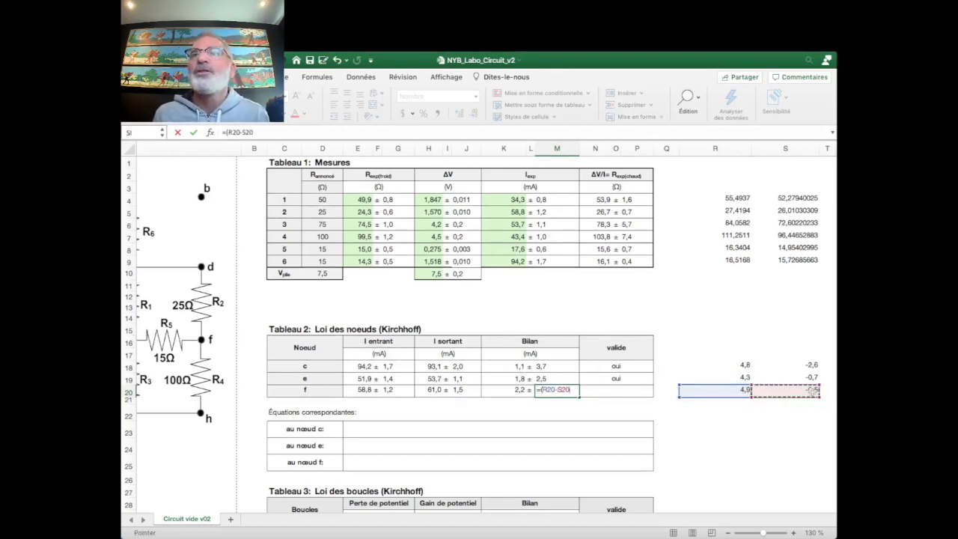
{"action": "type", "text": ")/2"}
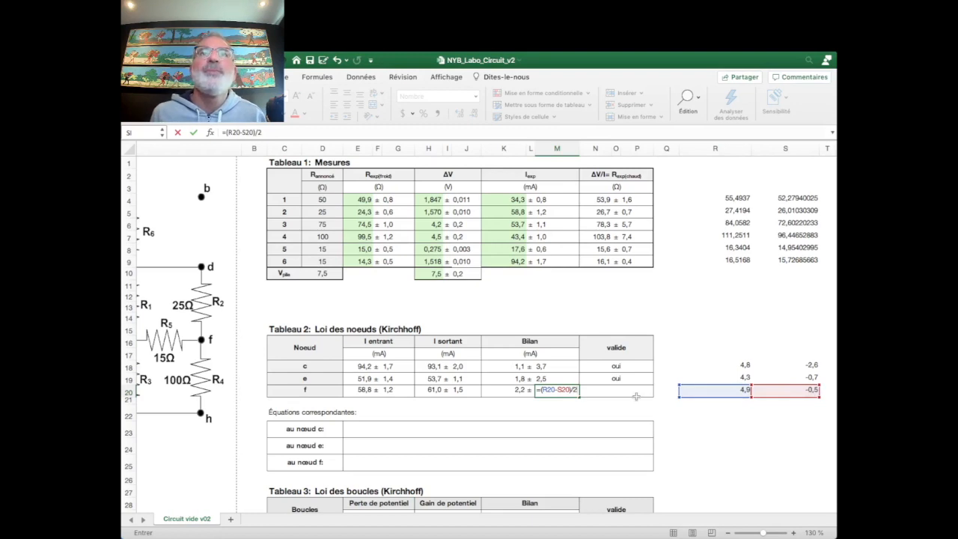
{"action": "key", "text": "Return"}
Compare node f's Bilan with its uncertainty and enter "oui" as its valide entry in Tableau 2
{"action": "left_click", "coordinate": [515, 390]}
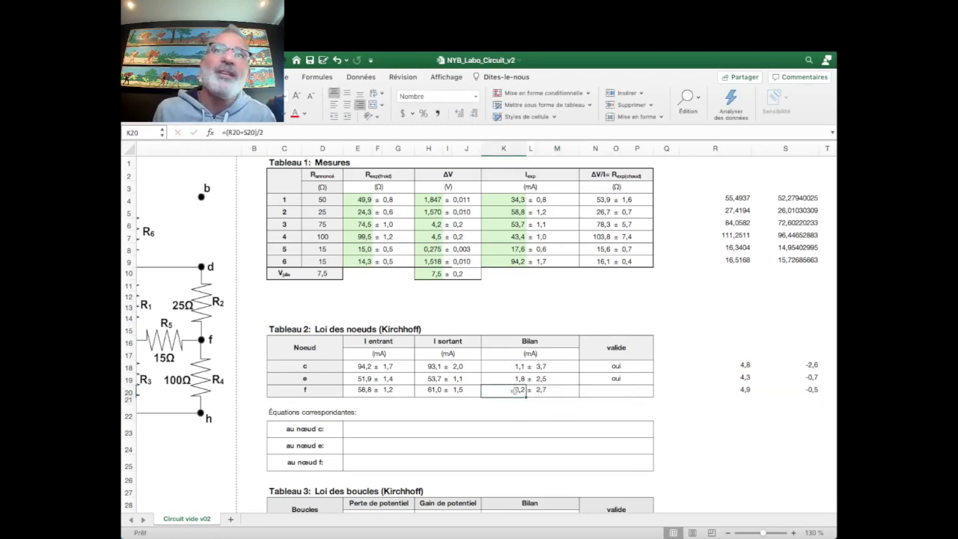
{"action": "left_click", "coordinate": [540, 390]}
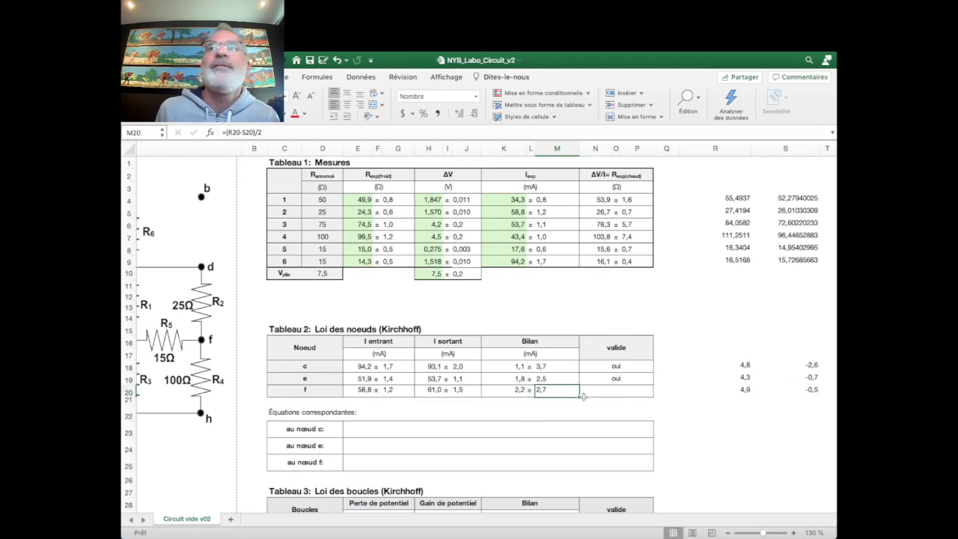
{"action": "left_click", "coordinate": [527, 395]}
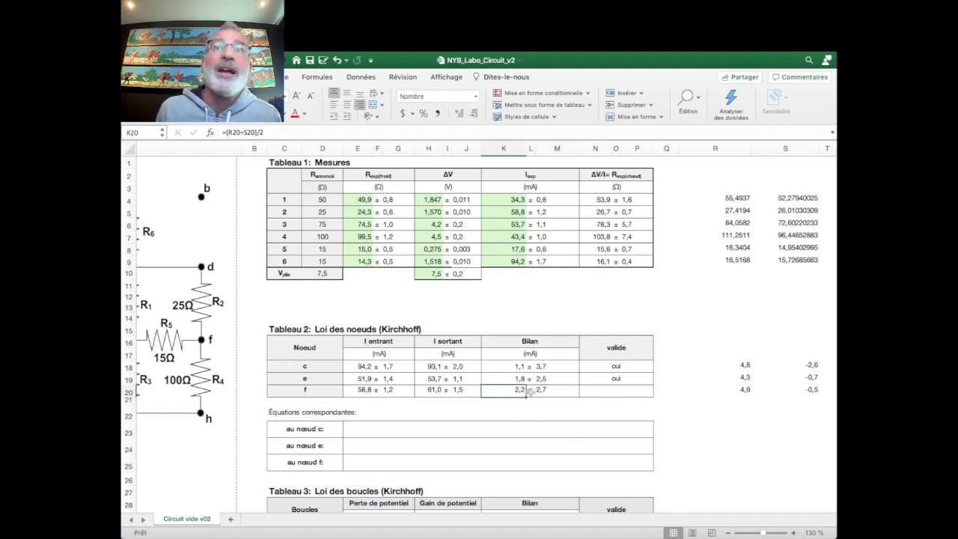
{"action": "left_click", "coordinate": [539, 389]}
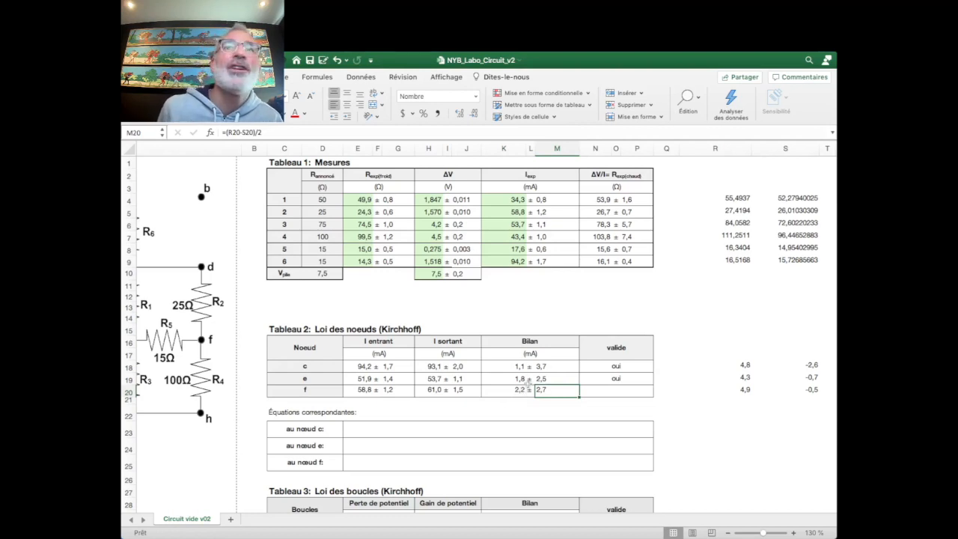
{"action": "left_click", "coordinate": [610, 394]}
{"action": "type", "text": "oui"}
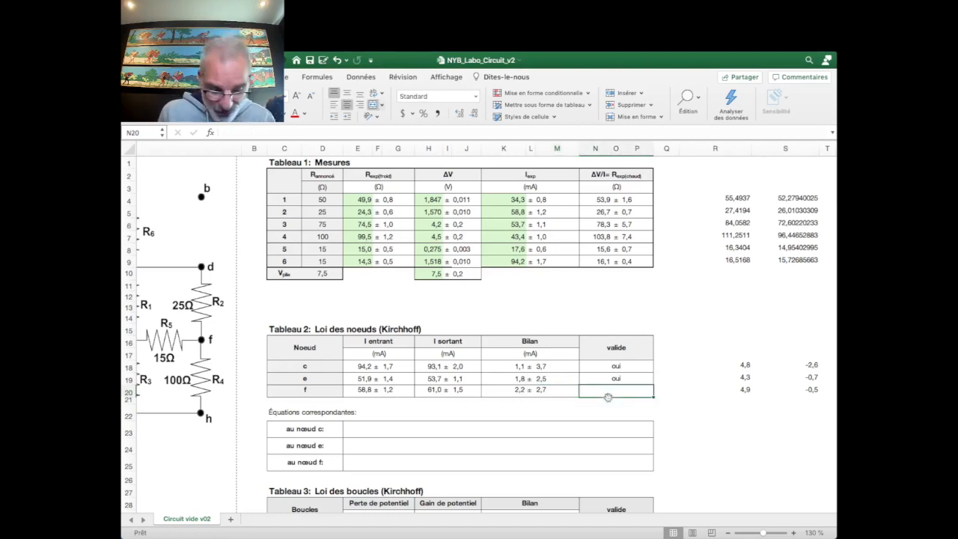
{"action": "key", "text": "Return"}
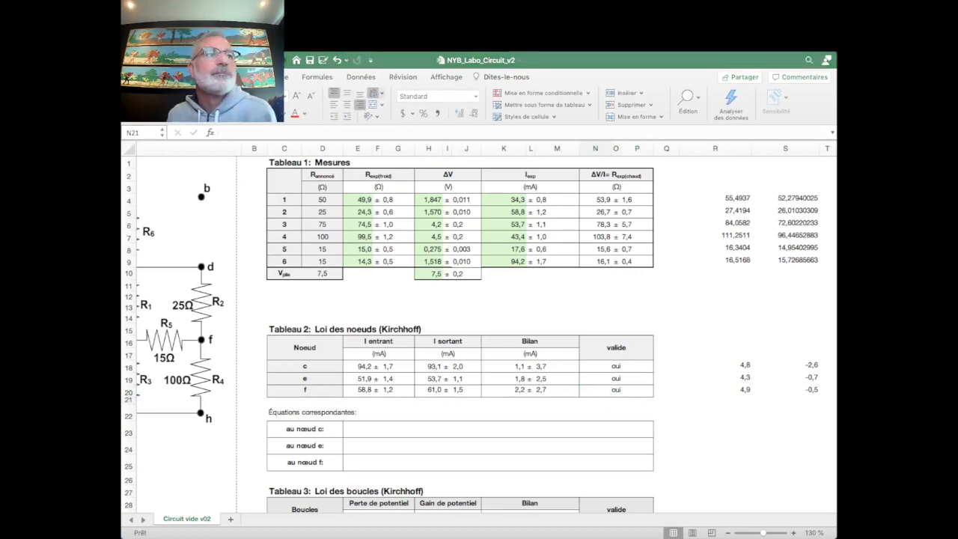
Set the number format of node c's equation cell below Tableau 2 to Texte
{"action": "scroll", "coordinate": [769, 457], "scroll_direction": "down", "scroll_amount": 3}
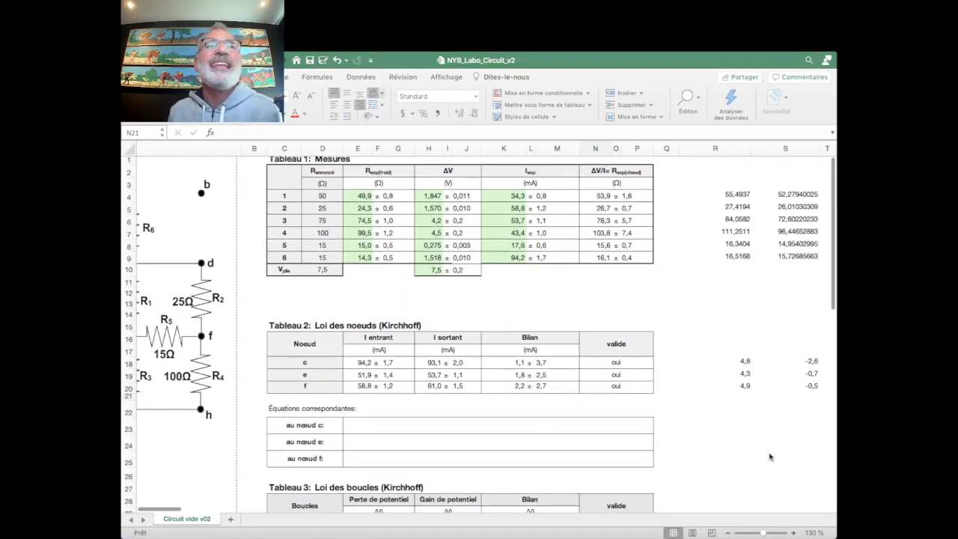
{"action": "left_click", "coordinate": [355, 348]}
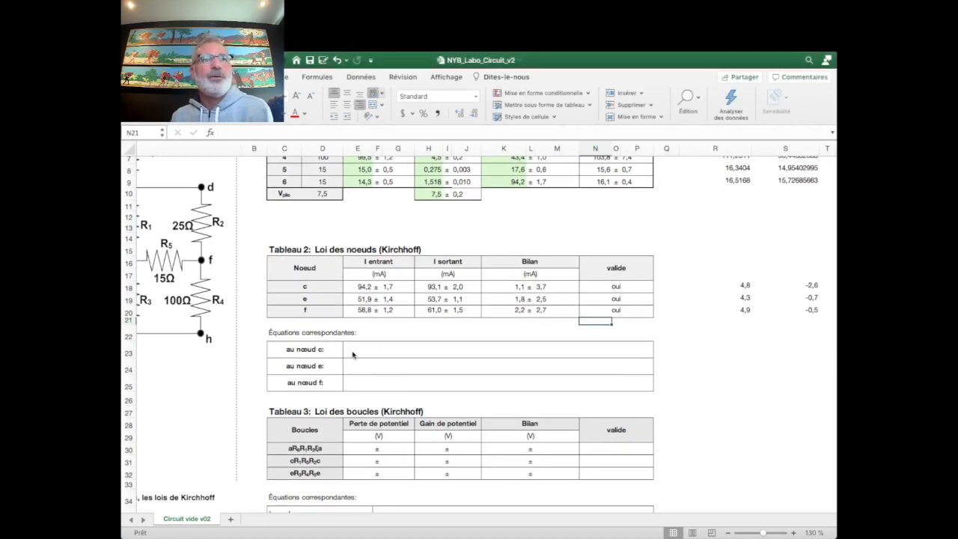
{"action": "left_click", "coordinate": [361, 350]}
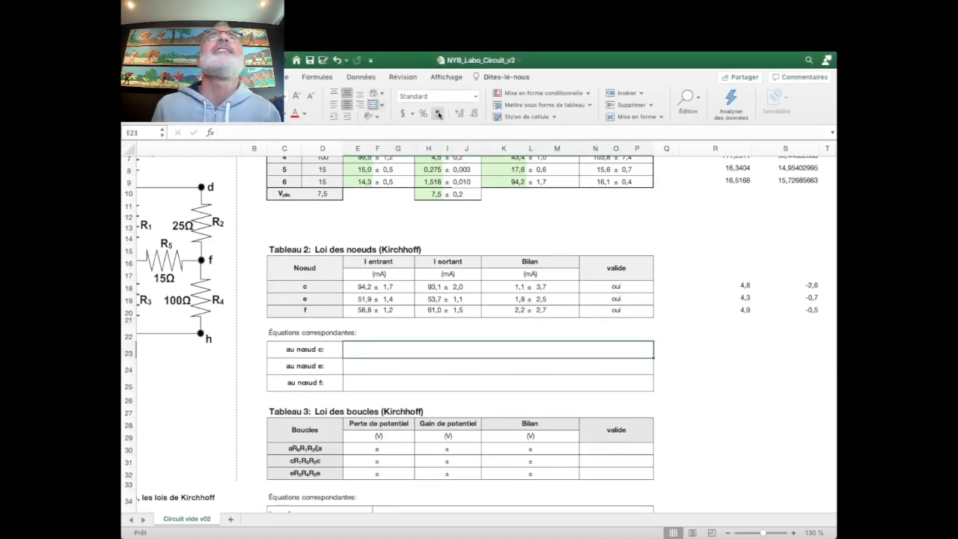
{"action": "left_click", "coordinate": [477, 100]}
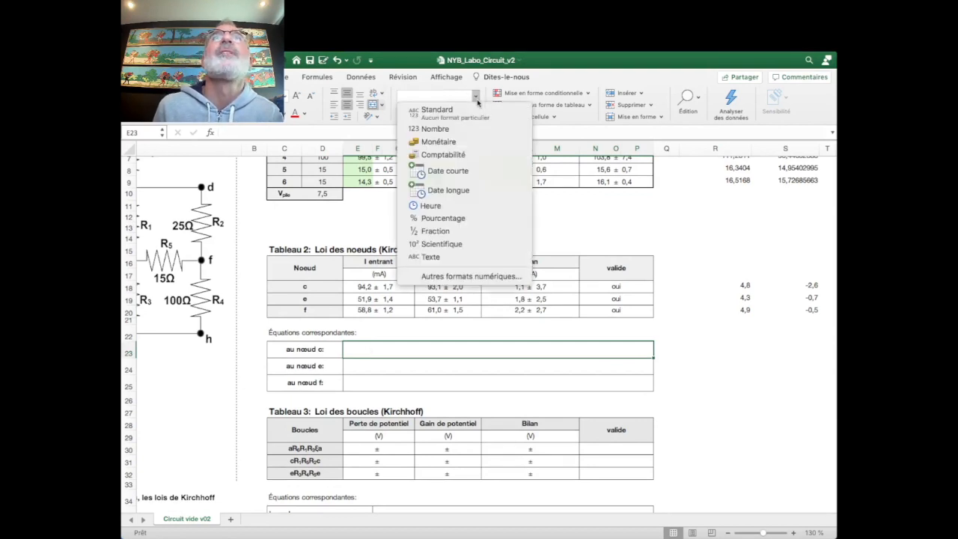
{"action": "left_click", "coordinate": [439, 171]}
{"action": "left_click", "coordinate": [475, 101]}
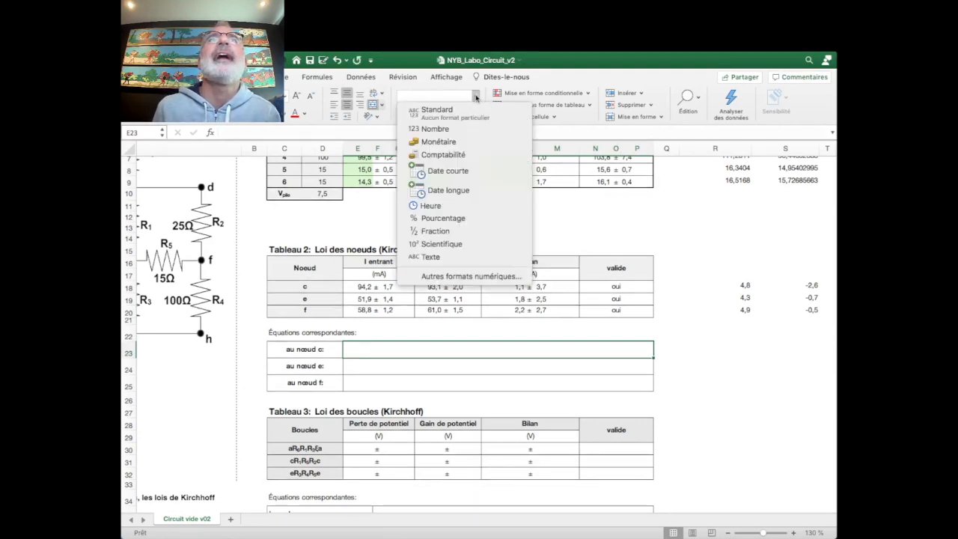
{"action": "left_click", "coordinate": [446, 259]}
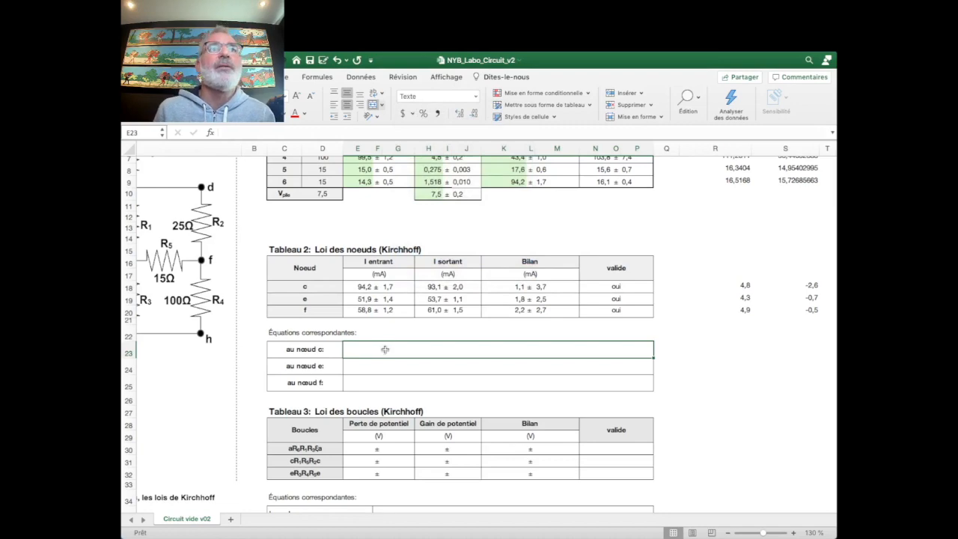
Enter the equation "I6 = I1 + I2" for node c, based on the circuit diagram
{"action": "scroll", "coordinate": [383, 350], "scroll_direction": "left", "scroll_amount": 3}
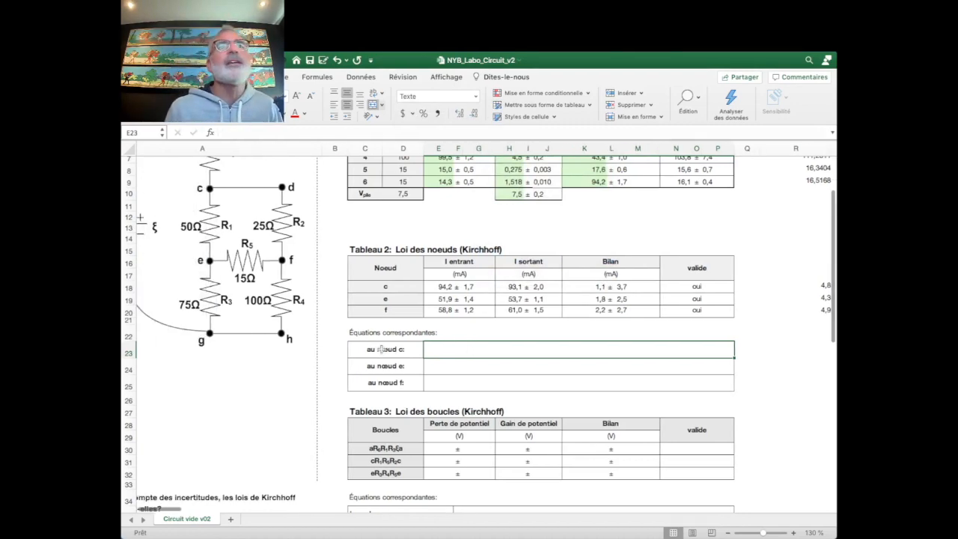
{"action": "scroll", "coordinate": [449, 350], "scroll_direction": "up", "scroll_amount": 5}
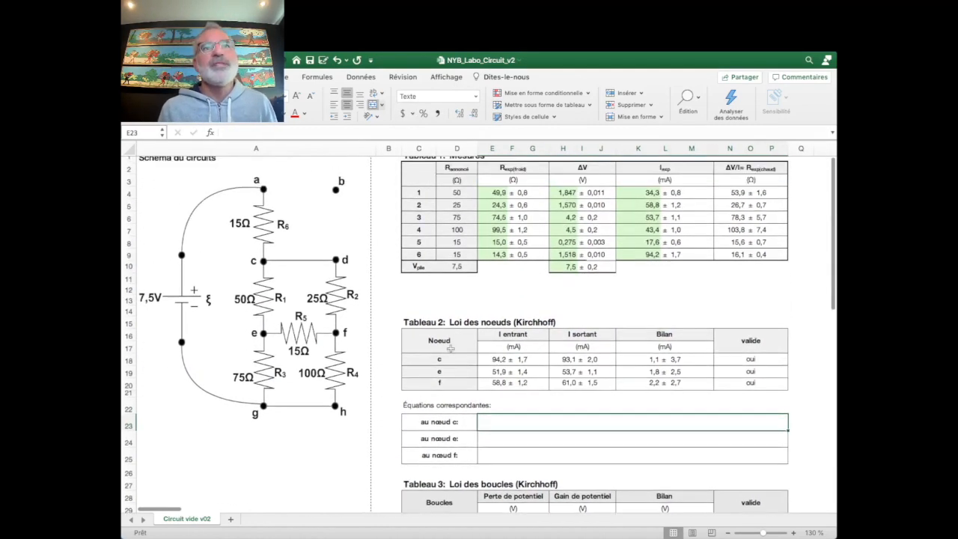
{"action": "type", "text": "I"}
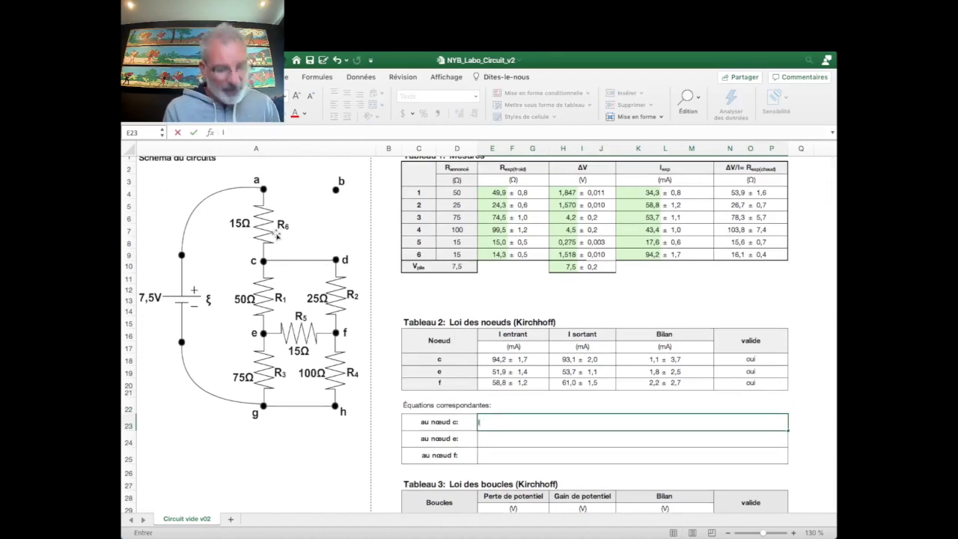
{"action": "type", "text": "6"}
{"action": "key", "text": "Return"}
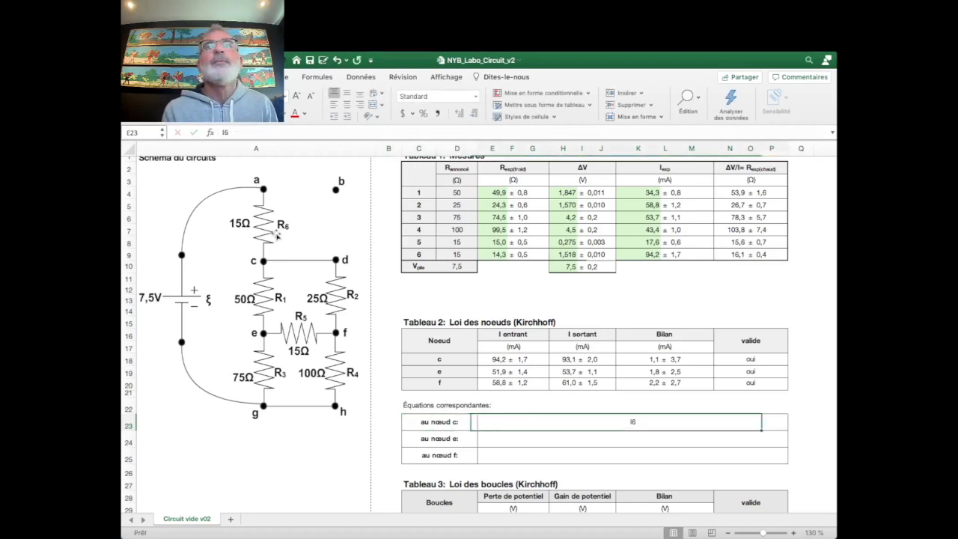
{"action": "double_click", "coordinate": [633, 424]}
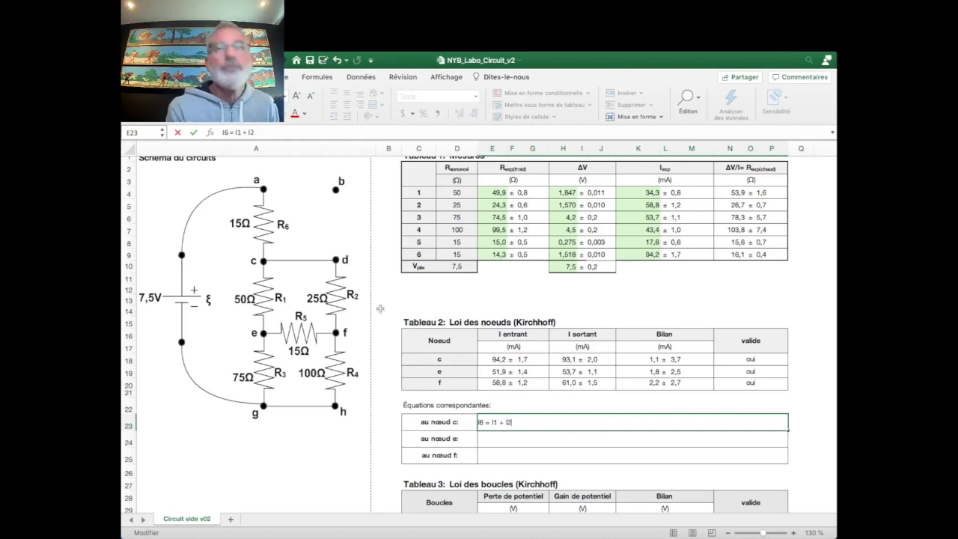
{"action": "key", "text": "Return"}
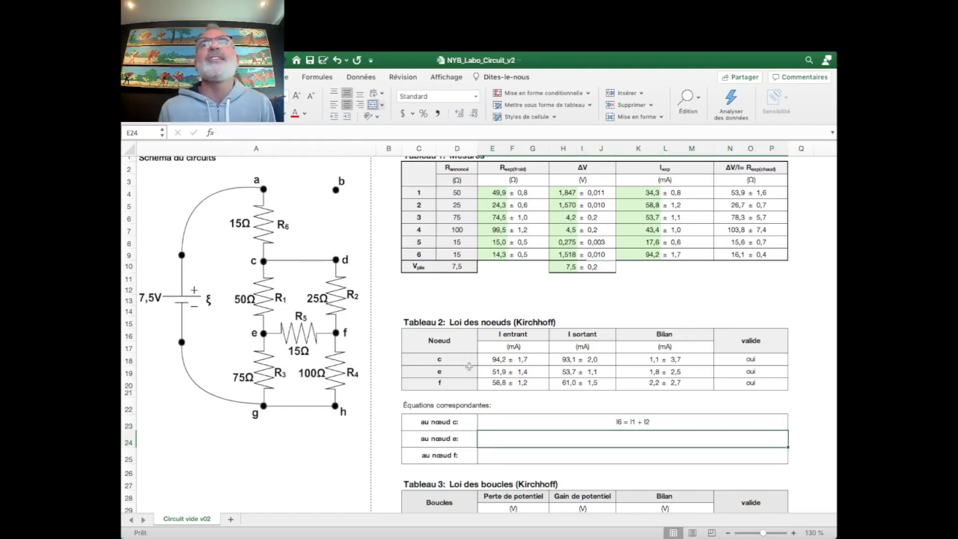
{"action": "double_click", "coordinate": [642, 424]}
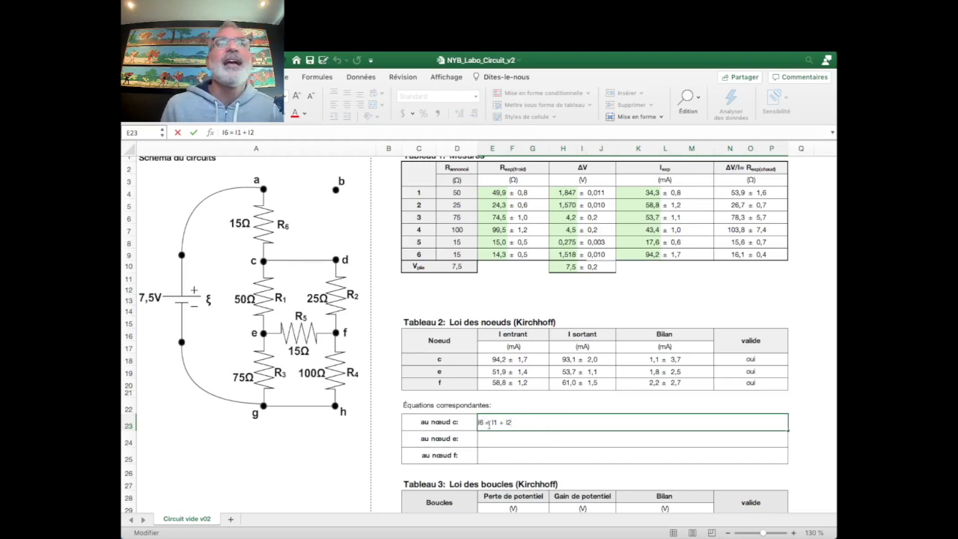
{"action": "key", "text": "Return"}
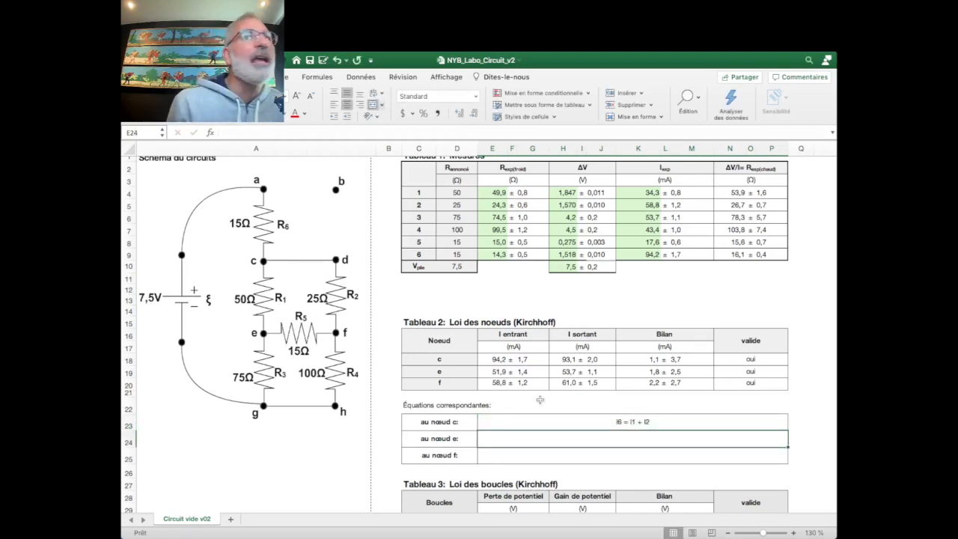
Set the number format of the node e and node f equation cells to Texte
{"action": "scroll", "coordinate": [572, 425], "scroll_direction": "down", "scroll_amount": 3}
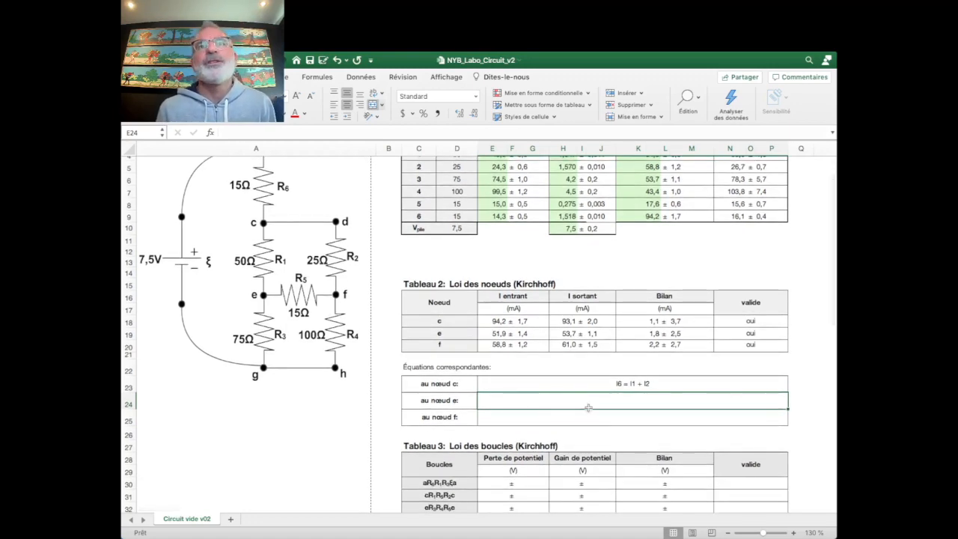
{"action": "left_click_drag", "start_coordinate": [610, 418], "coordinate": [599, 403]}
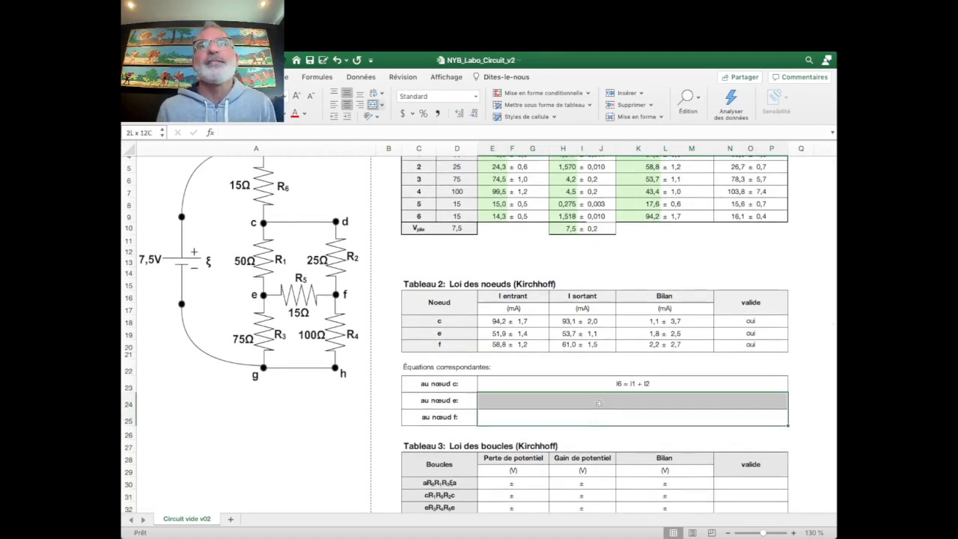
{"action": "left_click", "coordinate": [476, 97]}
{"action": "left_click", "coordinate": [430, 257]}
{"action": "left_click", "coordinate": [800, 401]}
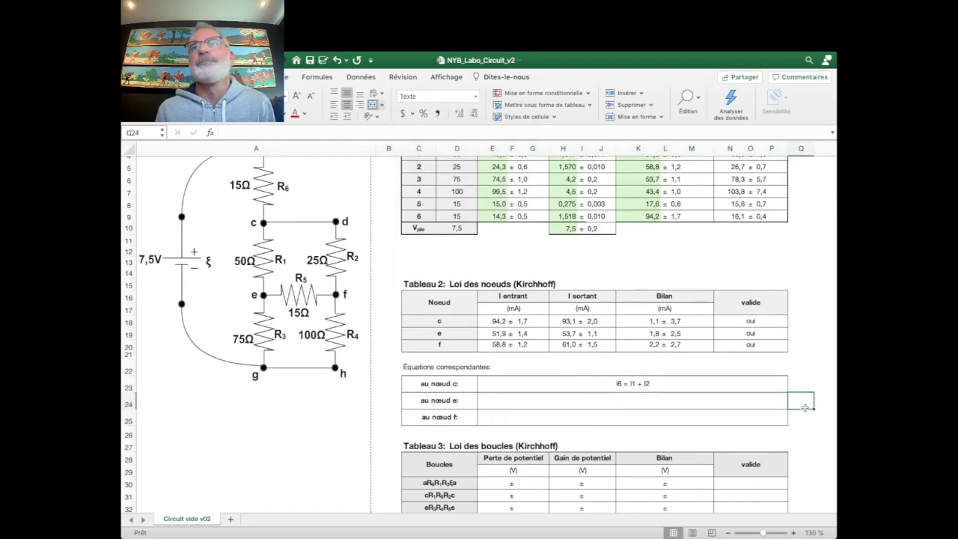
Examine the Perte de potentiel and Gain de potentiel cells for loop aR6R1R3ξa in Tableau 3 alongside the circuit diagram
{"action": "scroll", "coordinate": [720, 476], "scroll_direction": "down", "scroll_amount": 8}
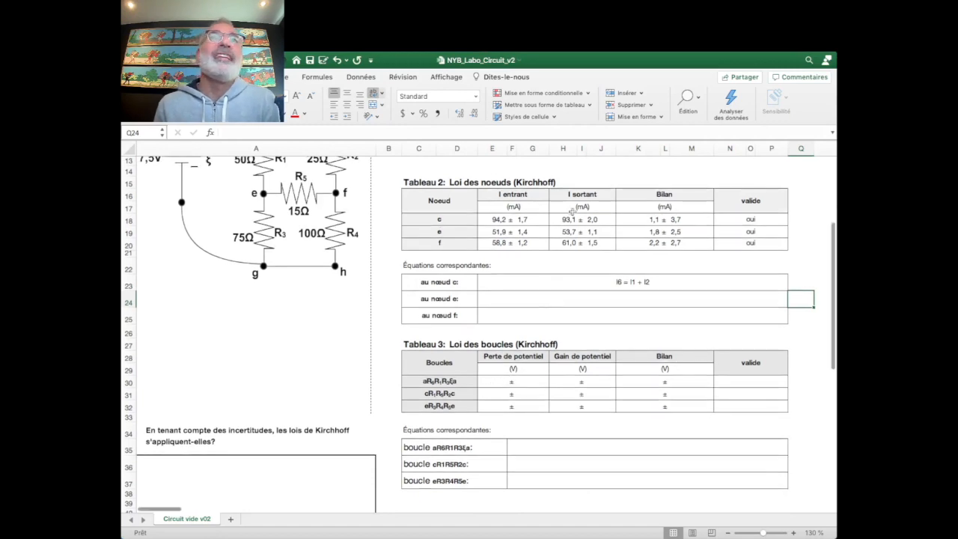
{"action": "left_click", "coordinate": [492, 381]}
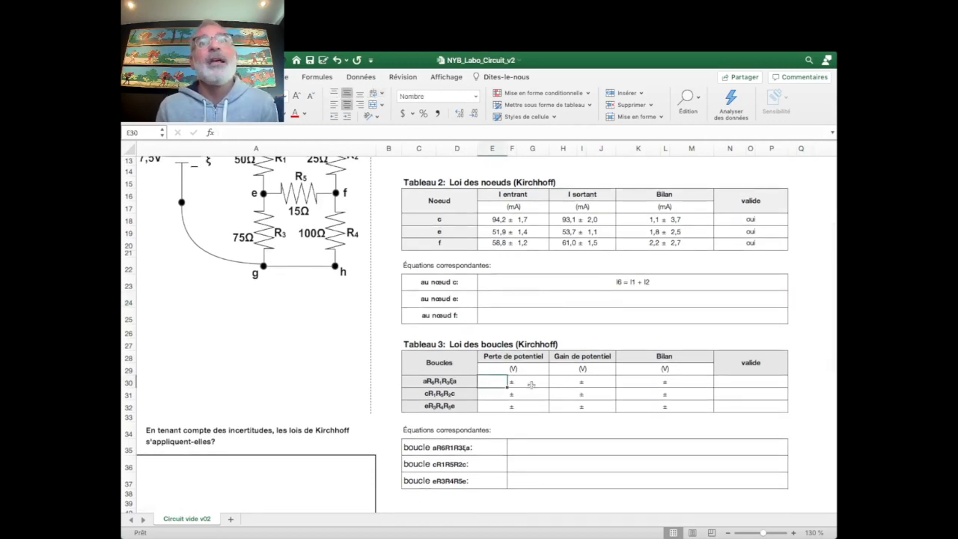
{"action": "left_click", "coordinate": [559, 383]}
{"action": "scroll", "coordinate": [553, 379], "scroll_direction": "up", "scroll_amount": 3}
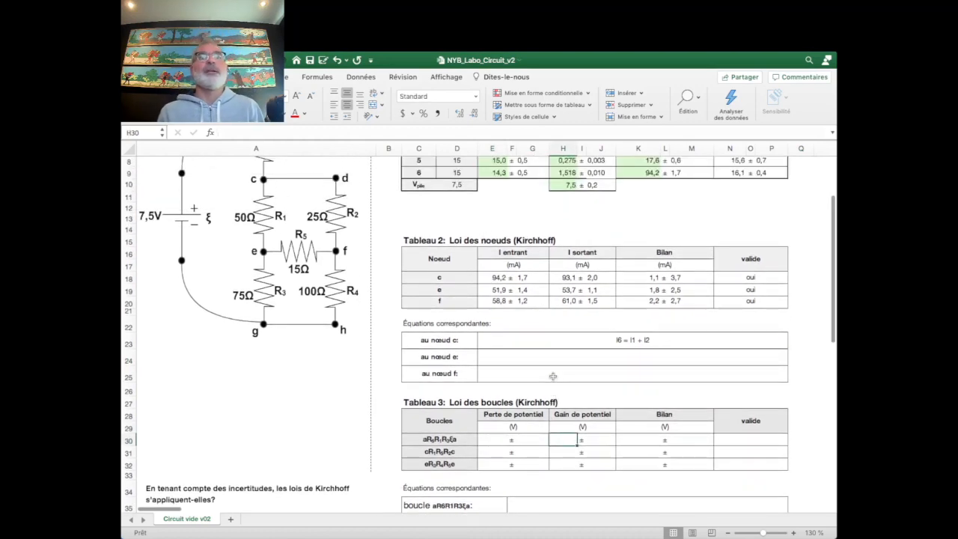
{"action": "scroll", "coordinate": [552, 376], "scroll_direction": "up", "scroll_amount": 1}
{"action": "left_click", "coordinate": [497, 445]}
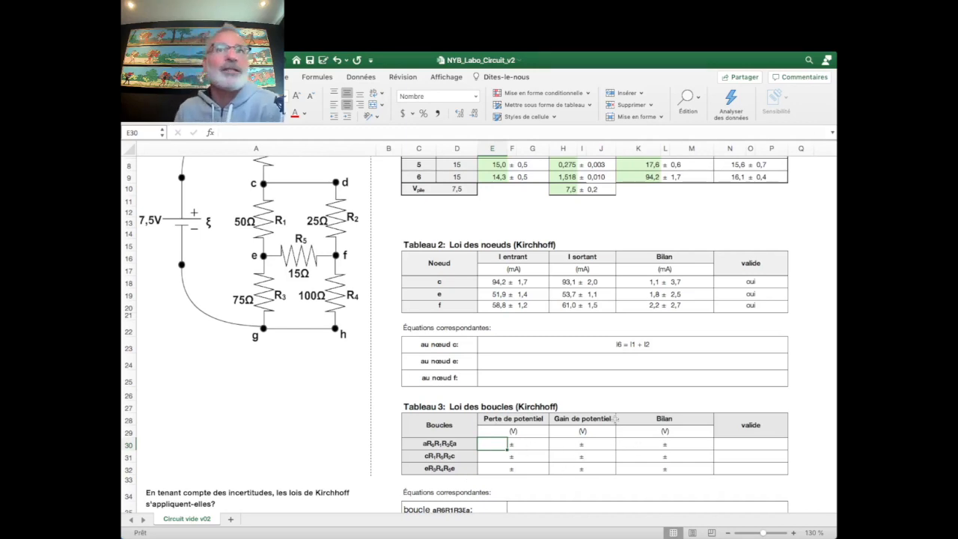
Set the number format of the three loop equation cells below Tableau 3 to Texte
{"action": "scroll", "coordinate": [496, 420], "scroll_direction": "down", "scroll_amount": 3}
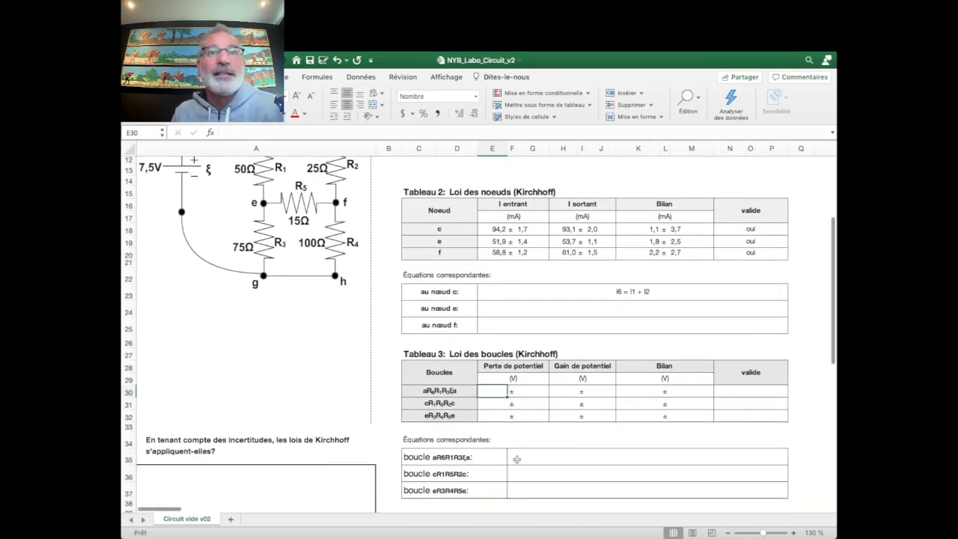
{"action": "left_click", "coordinate": [516, 459]}
{"action": "left_click_drag", "start_coordinate": [590, 489], "coordinate": [575, 458]}
{"action": "left_click", "coordinate": [431, 100]}
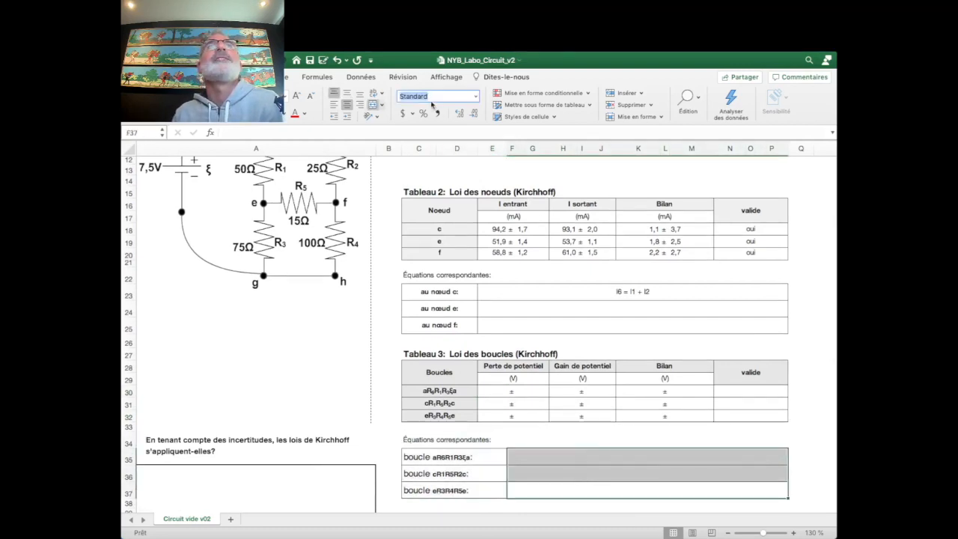
{"action": "left_click", "coordinate": [475, 98]}
{"action": "left_click", "coordinate": [431, 256]}
{"action": "left_click", "coordinate": [623, 438]}
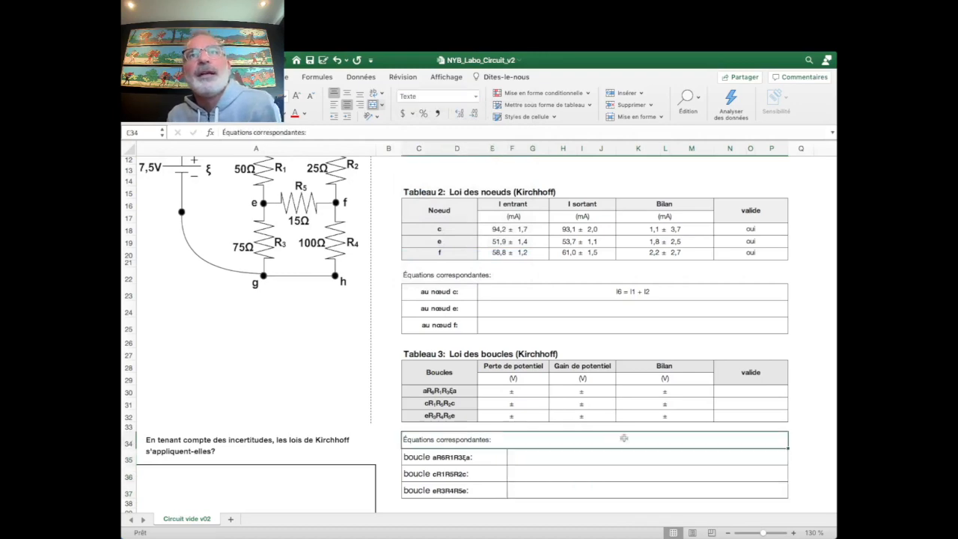
Enter the Perte de potentiel formula =H9+H4+H6 for loop aR6R1R3ξa in Tableau 3, summing the ΔV values of resistors 6, 1 and 3
{"action": "left_click", "coordinate": [490, 394]}
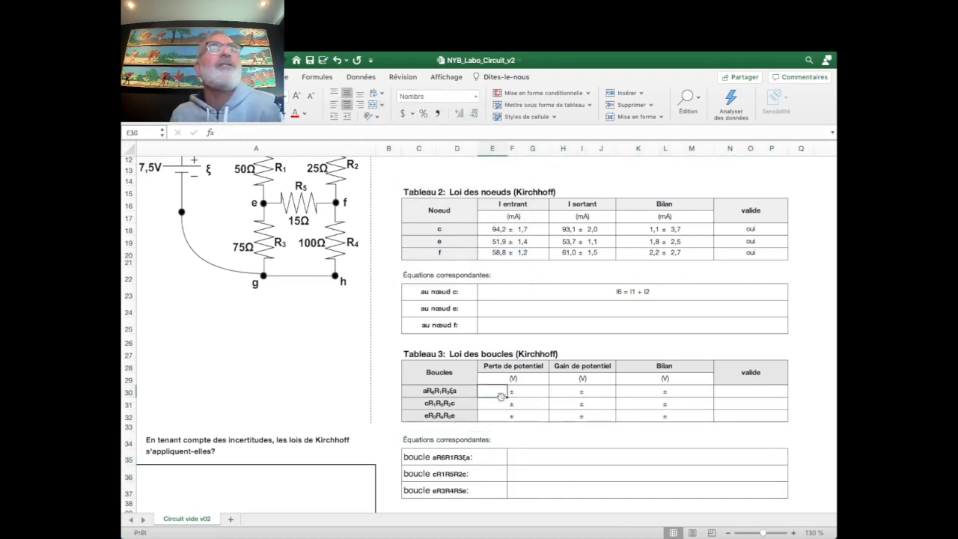
{"action": "scroll", "coordinate": [434, 384], "scroll_direction": "up", "scroll_amount": 3}
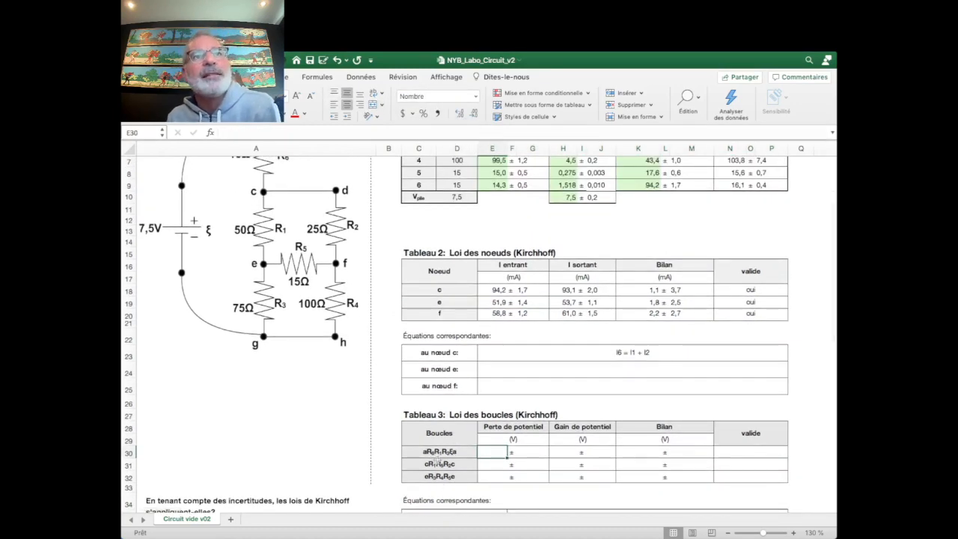
{"action": "scroll", "coordinate": [287, 251], "scroll_direction": "up", "scroll_amount": 3}
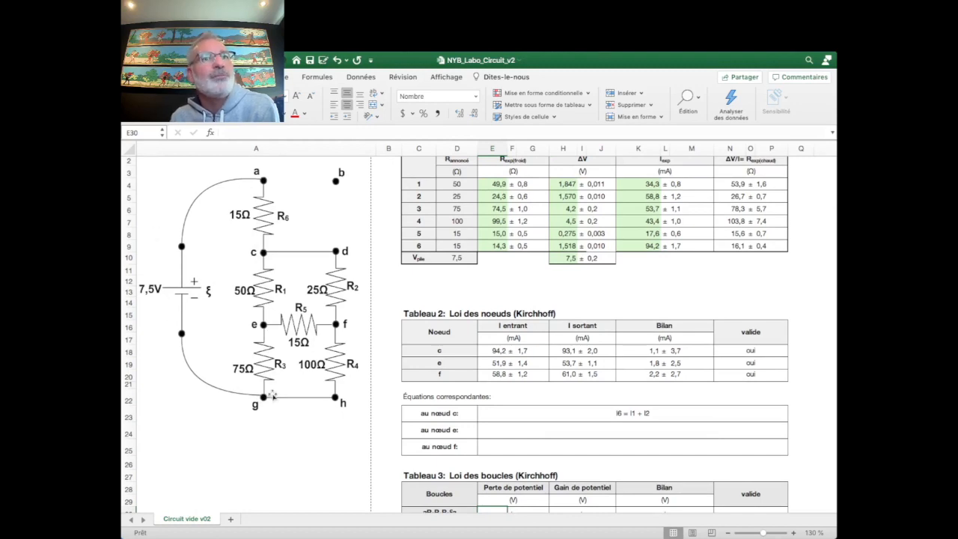
{"action": "scroll", "coordinate": [339, 377], "scroll_direction": "down", "scroll_amount": 2}
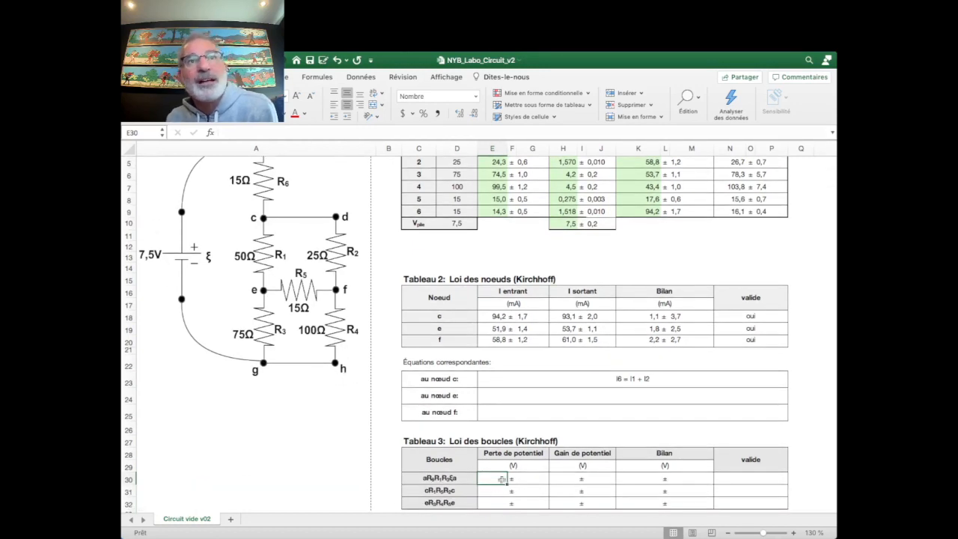
{"action": "type", "text": "="}
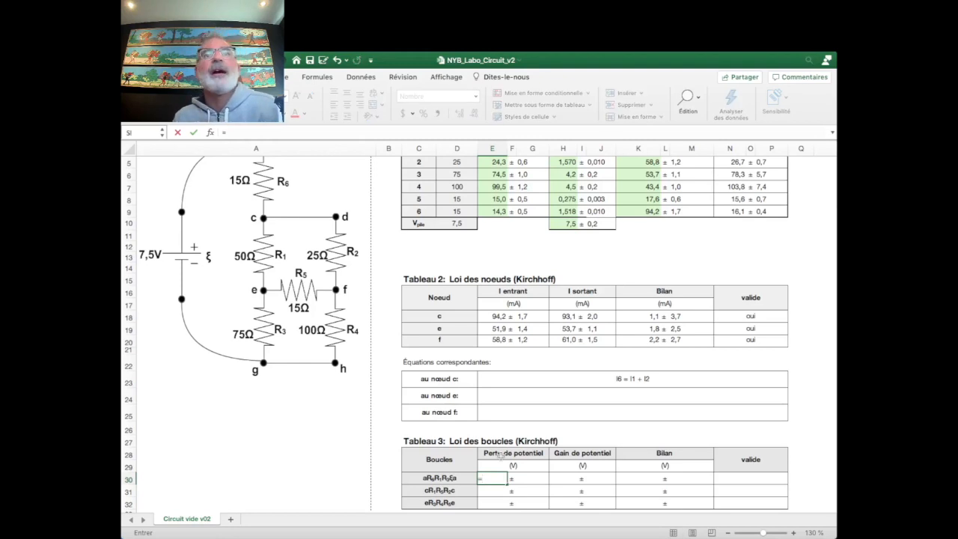
{"action": "scroll", "coordinate": [531, 236], "scroll_direction": "up", "scroll_amount": 3}
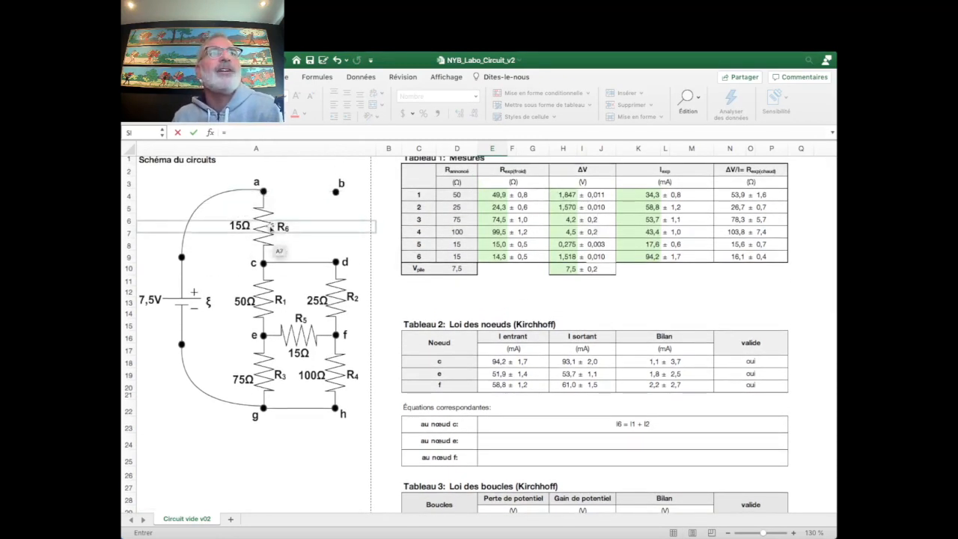
{"action": "left_click", "coordinate": [567, 256]}
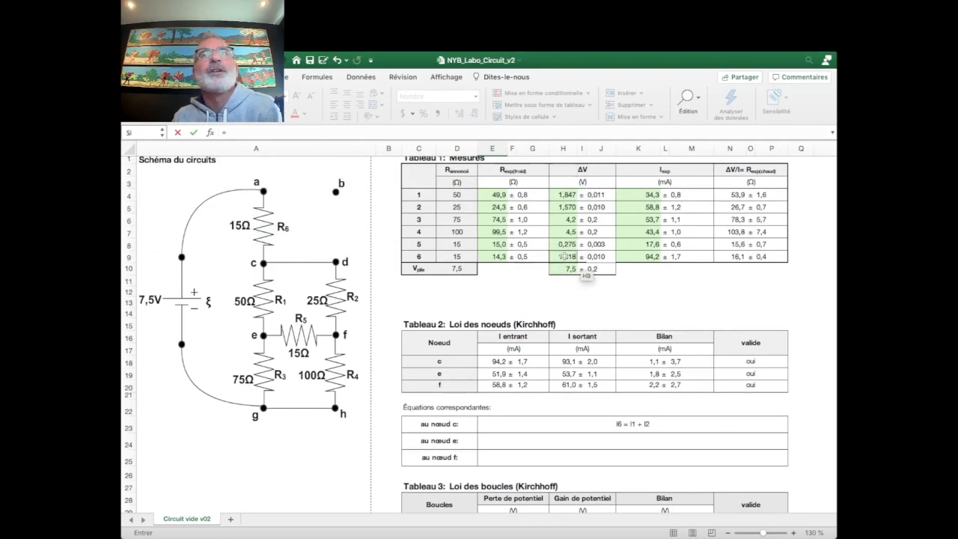
{"action": "scroll", "coordinate": [494, 337], "scroll_direction": "down", "scroll_amount": 5}
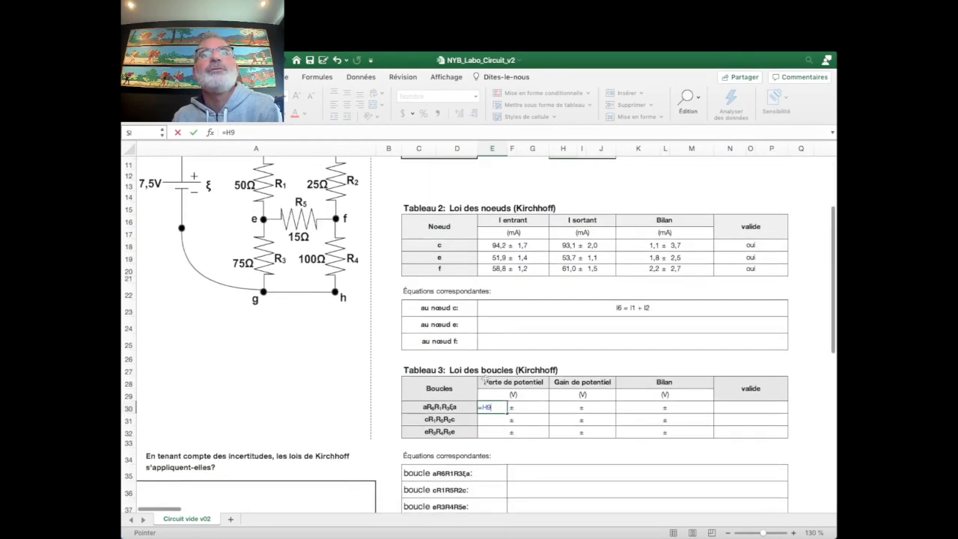
{"action": "type", "text": "+"}
{"action": "scroll", "coordinate": [462, 328], "scroll_direction": "up", "scroll_amount": 5}
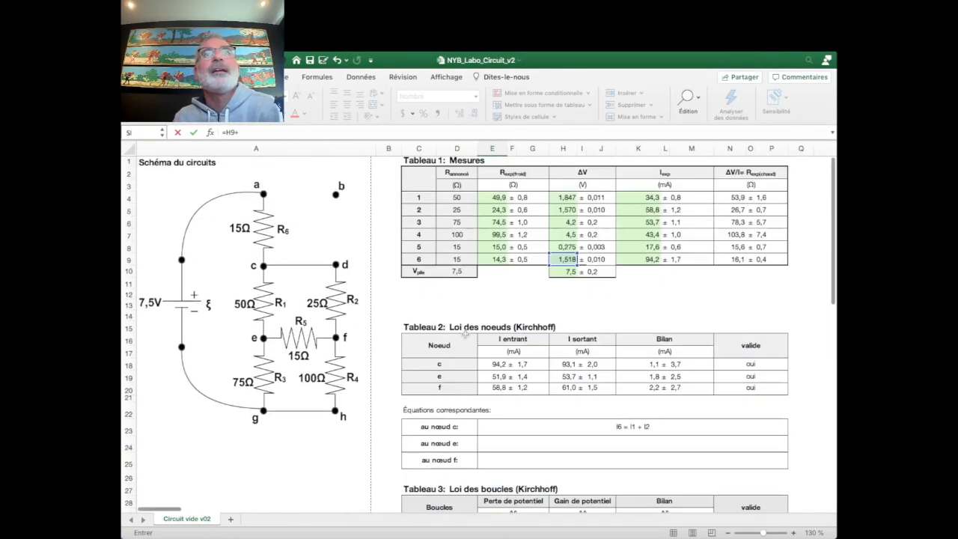
{"action": "left_click", "coordinate": [567, 199]}
{"action": "type", "text": "+"}
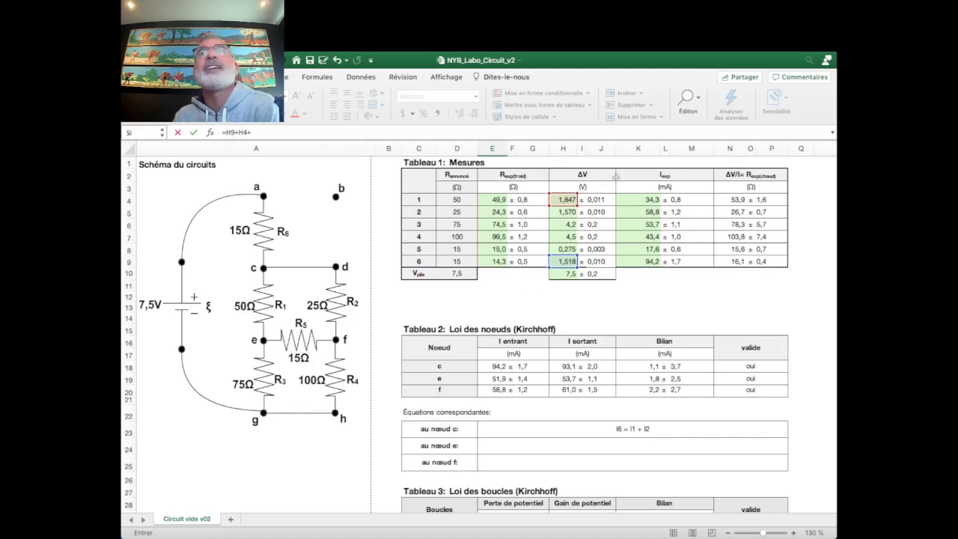
{"action": "left_click", "coordinate": [562, 225]}
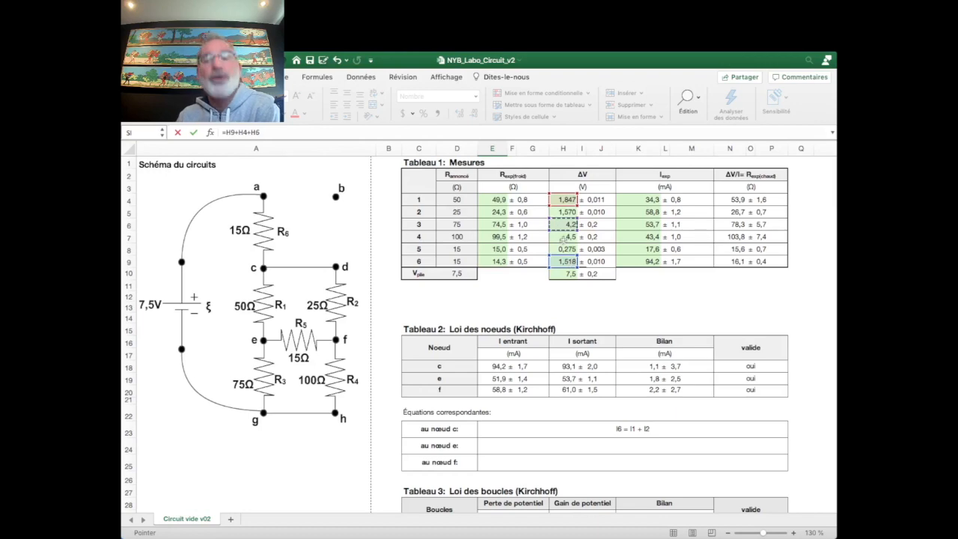
{"action": "key", "text": "Return"}
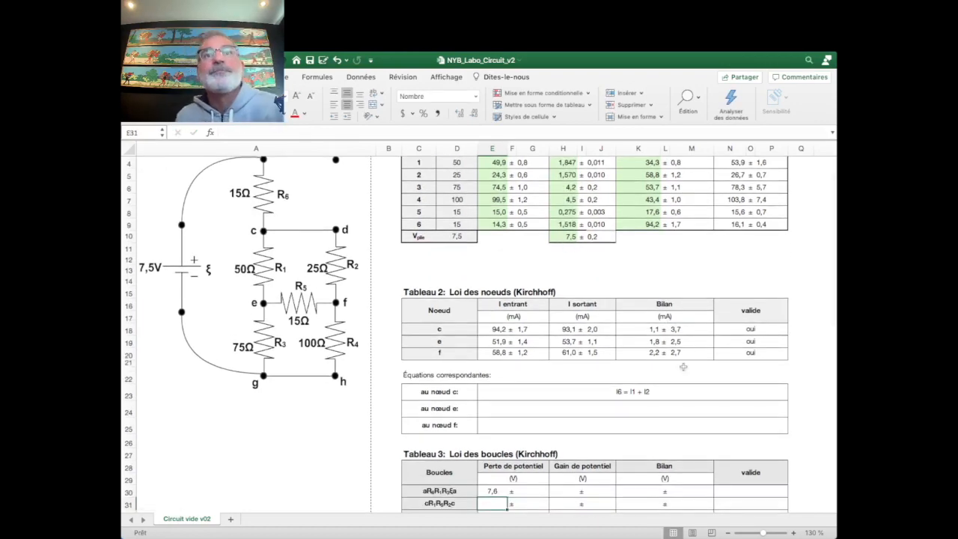
Enter the Gain de potentiel formula =H10 for loop aR6R1R3ξa, referencing the battery voltage in Tableau 1
{"action": "scroll", "coordinate": [330, 287], "scroll_direction": "up", "scroll_amount": 1}
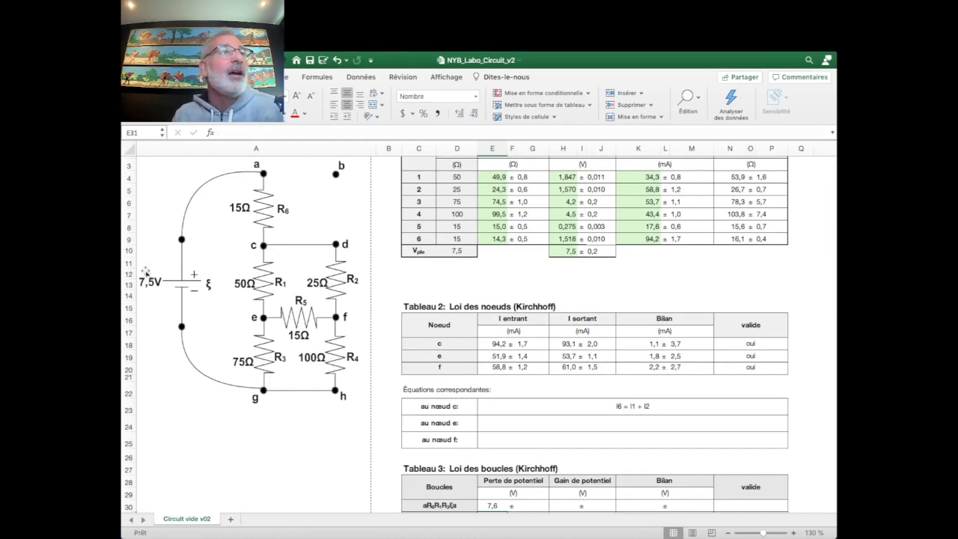
{"action": "scroll", "coordinate": [566, 465], "scroll_direction": "down", "scroll_amount": 2}
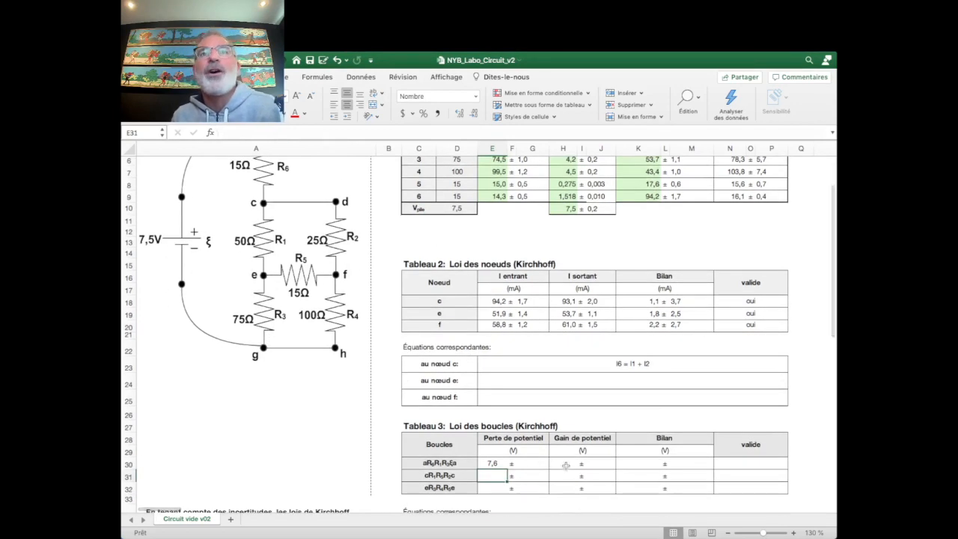
{"action": "left_click", "coordinate": [566, 466]}
{"action": "type", "text": "="}
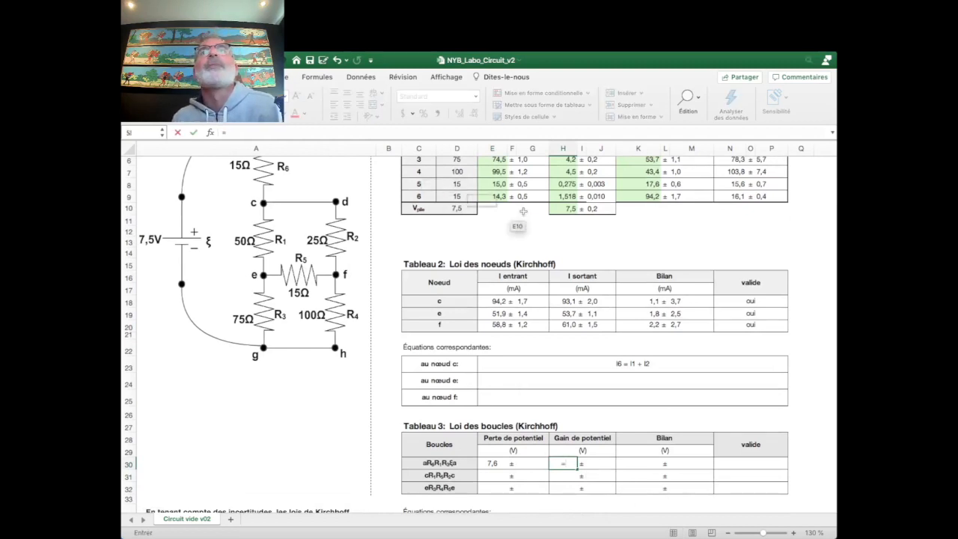
{"action": "left_click", "coordinate": [570, 208]}
{"action": "key", "text": "Return"}
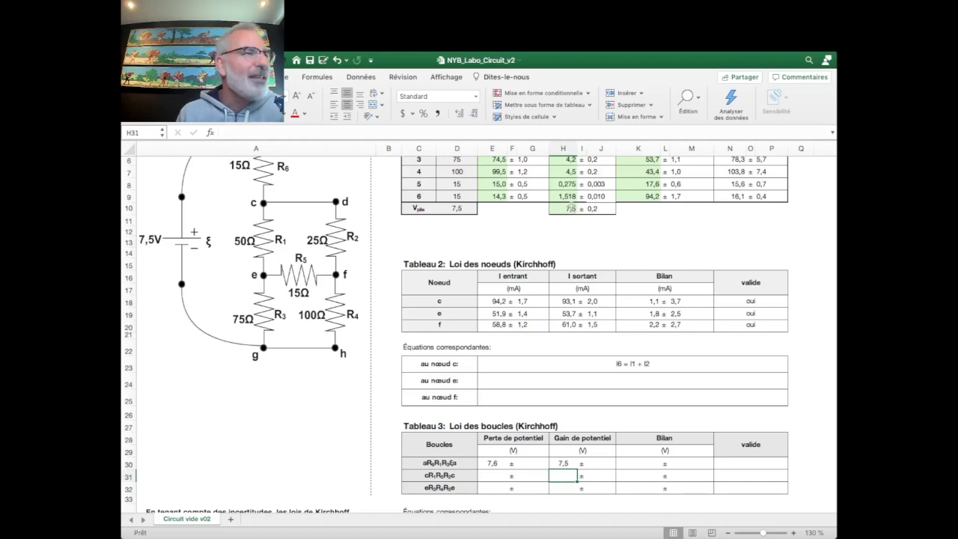
Enter the Perte de potentiel uncertainty formula =J9+J4+J6 for loop aR6R1R3ξa, summing the ΔV uncertainties of resistors 6, 1 and 3
{"action": "left_click", "coordinate": [538, 463]}
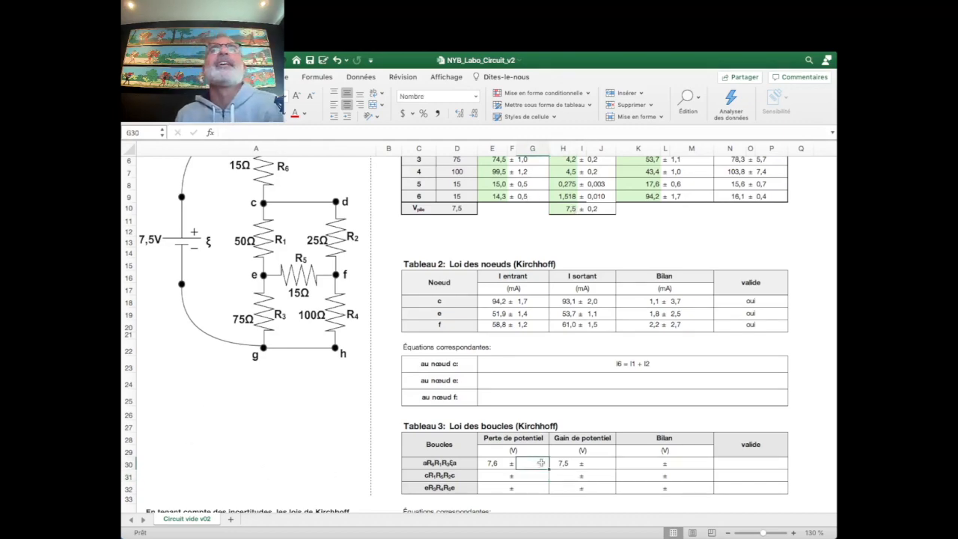
{"action": "scroll", "coordinate": [540, 463], "scroll_direction": "up", "scroll_amount": 5}
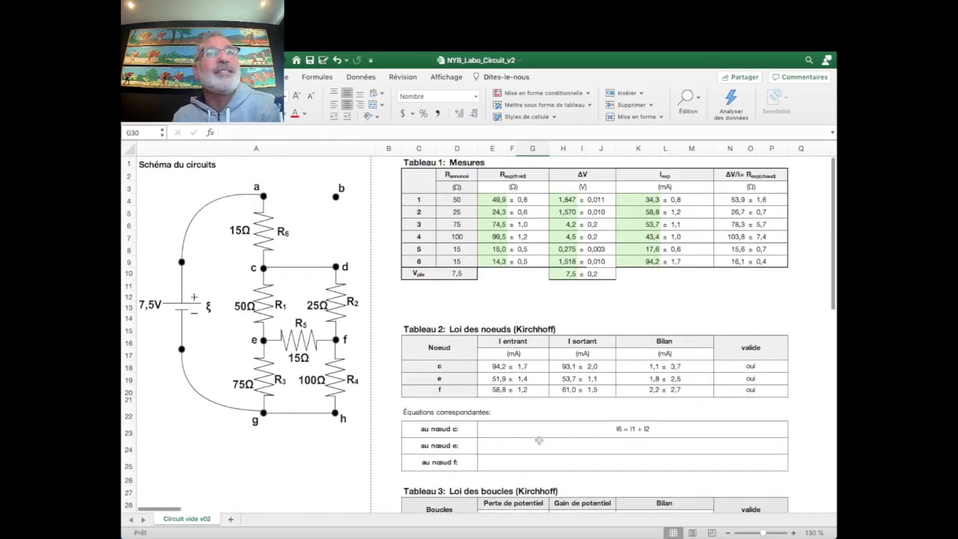
{"action": "scroll", "coordinate": [655, 304], "scroll_direction": "down", "scroll_amount": 4}
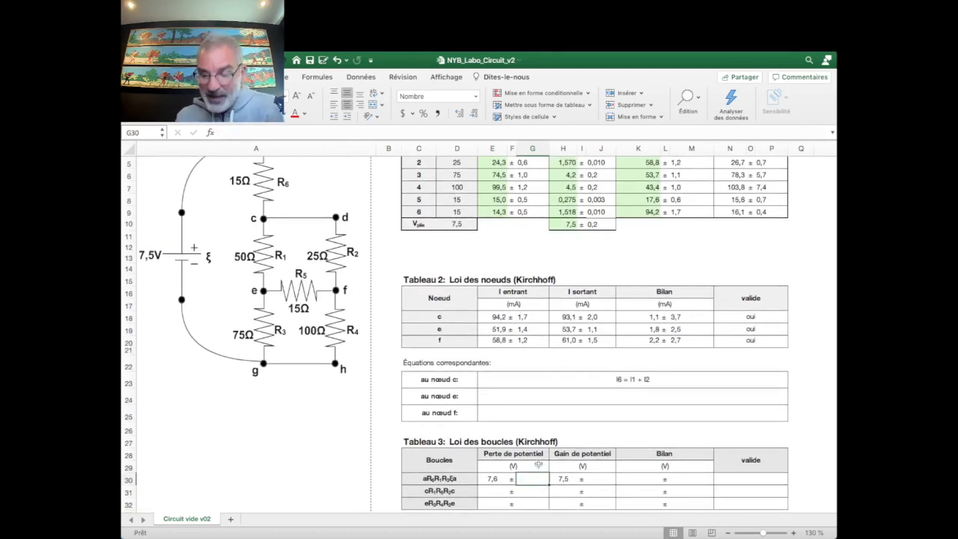
{"action": "scroll", "coordinate": [538, 464], "scroll_direction": "up", "scroll_amount": 4}
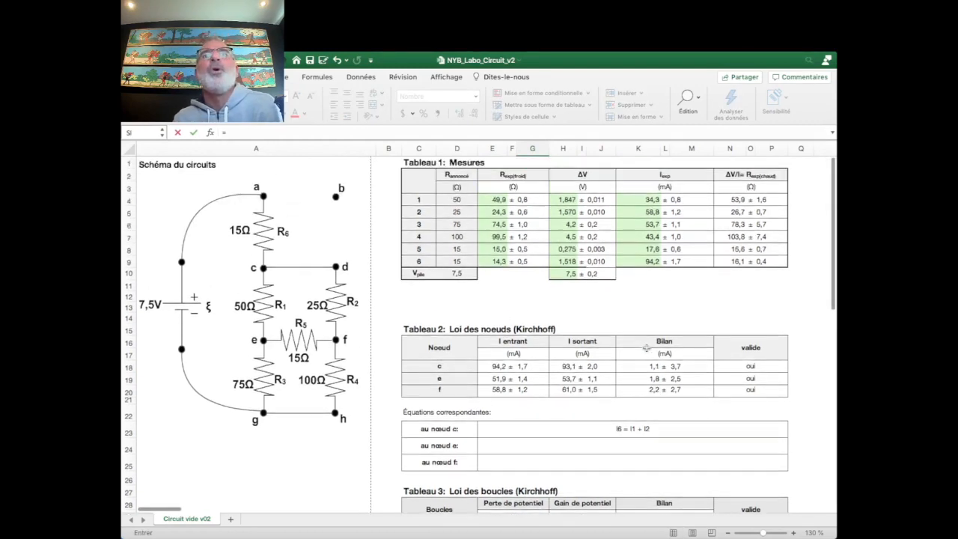
{"action": "left_click", "coordinate": [593, 261]}
{"action": "type", "text": "+"}
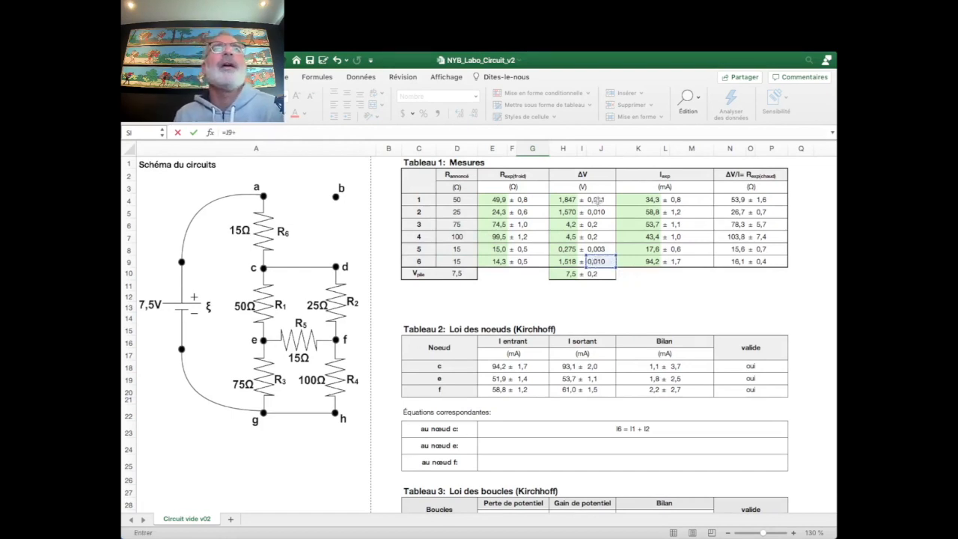
{"action": "left_click", "coordinate": [593, 199]}
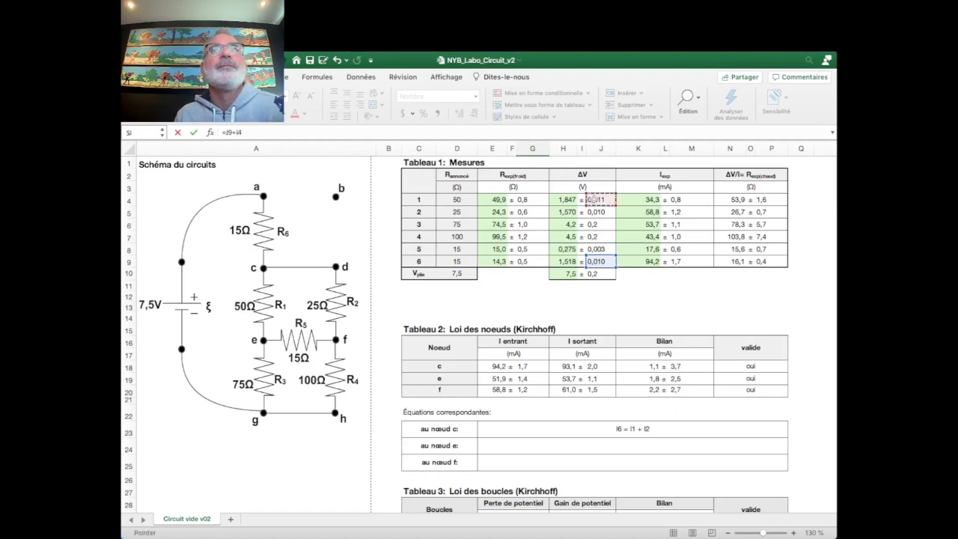
{"action": "type", "text": "+"}
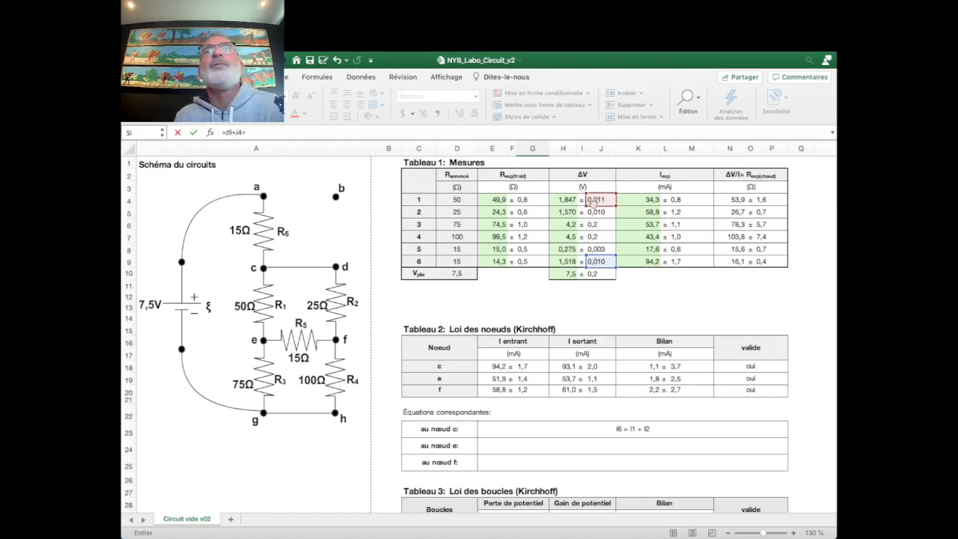
{"action": "left_click", "coordinate": [596, 224]}
{"action": "key", "text": "Return"}
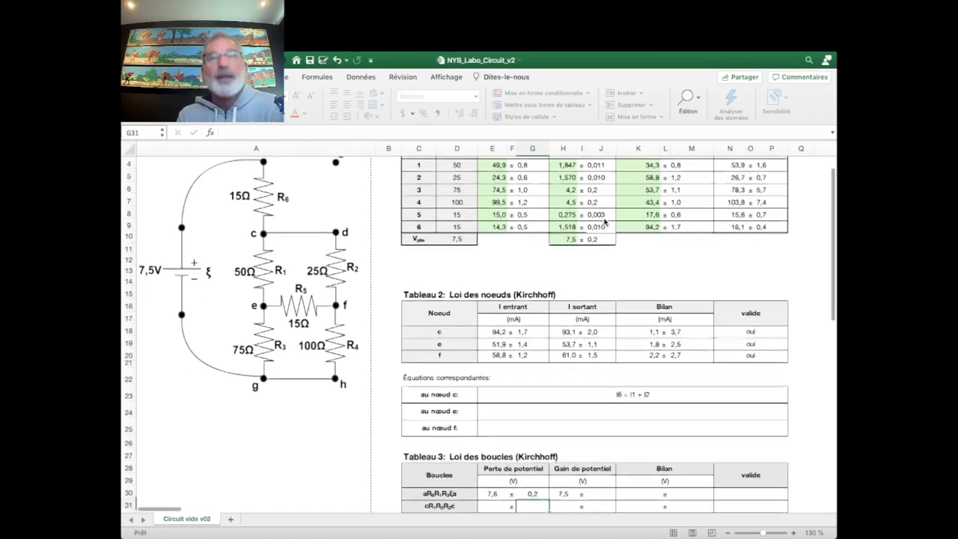
Enter the Gain de potentiel uncertainty formula =J10 for loop aR6R1R3ξa, referencing the battery voltage's uncertainty
{"action": "left_click", "coordinate": [614, 491]}
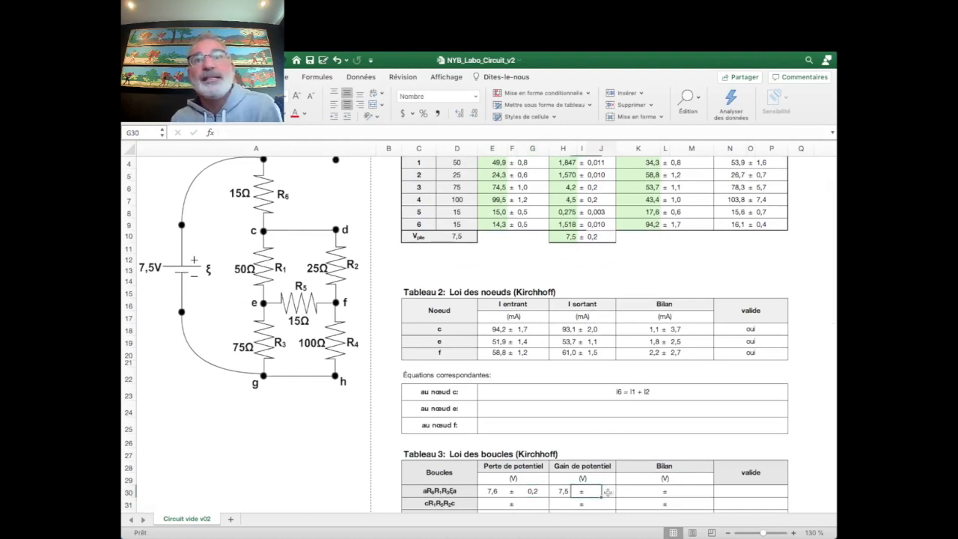
{"action": "type", "text": "="}
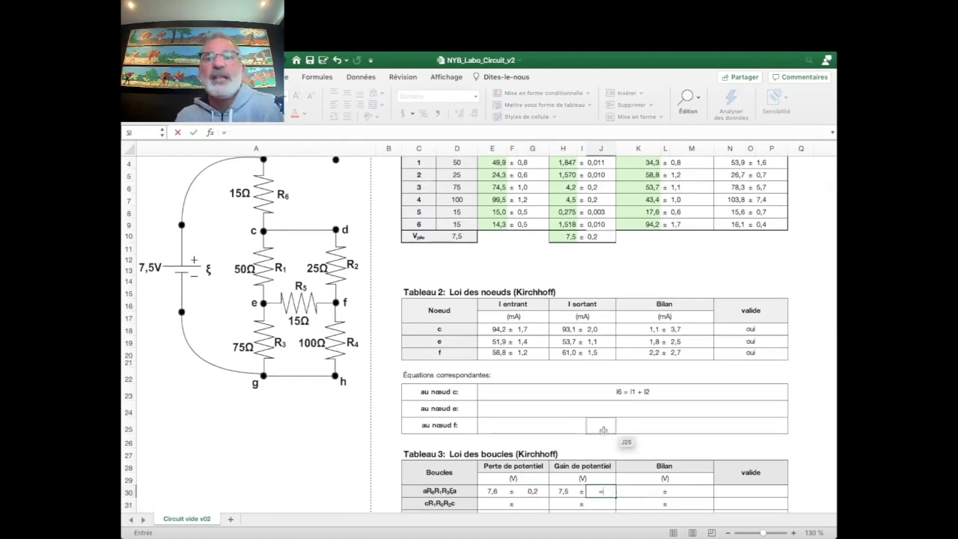
{"action": "left_click", "coordinate": [608, 236]}
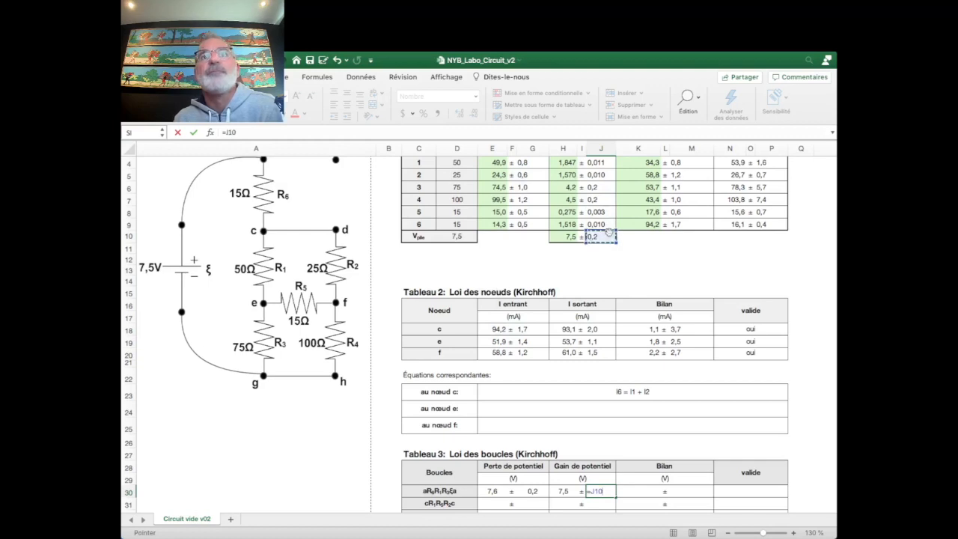
{"action": "key", "text": "Return"}
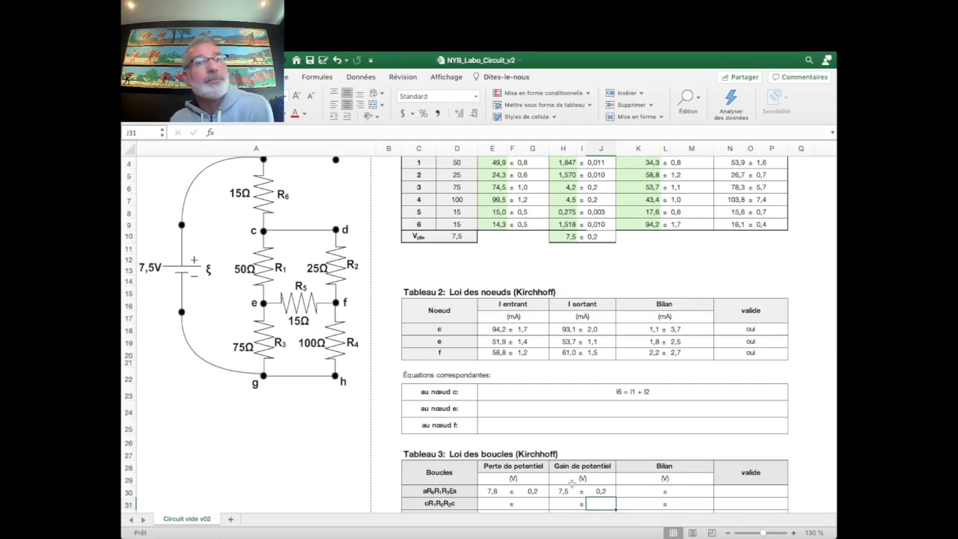
{"action": "left_click", "coordinate": [635, 492]}
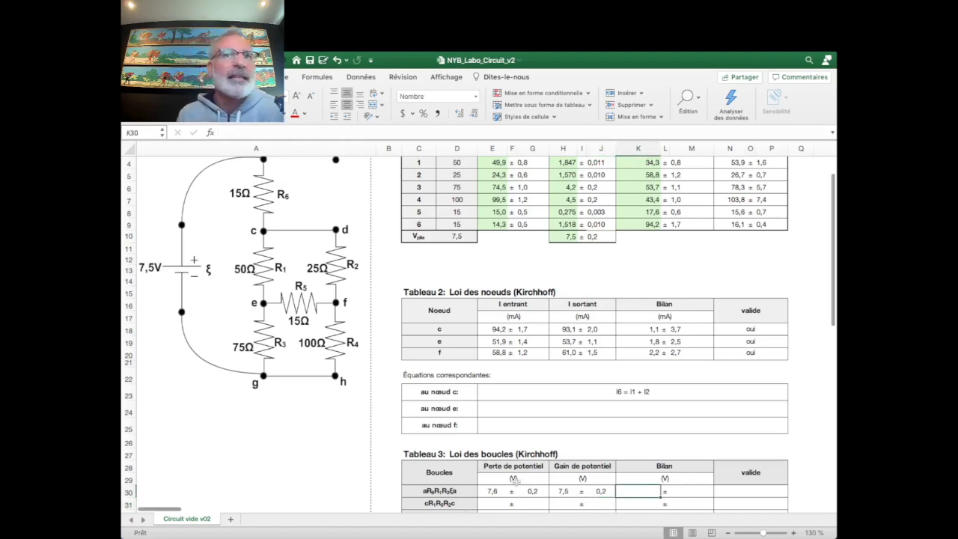
{"action": "left_click", "coordinate": [490, 494]}
{"action": "left_click", "coordinate": [567, 491]}
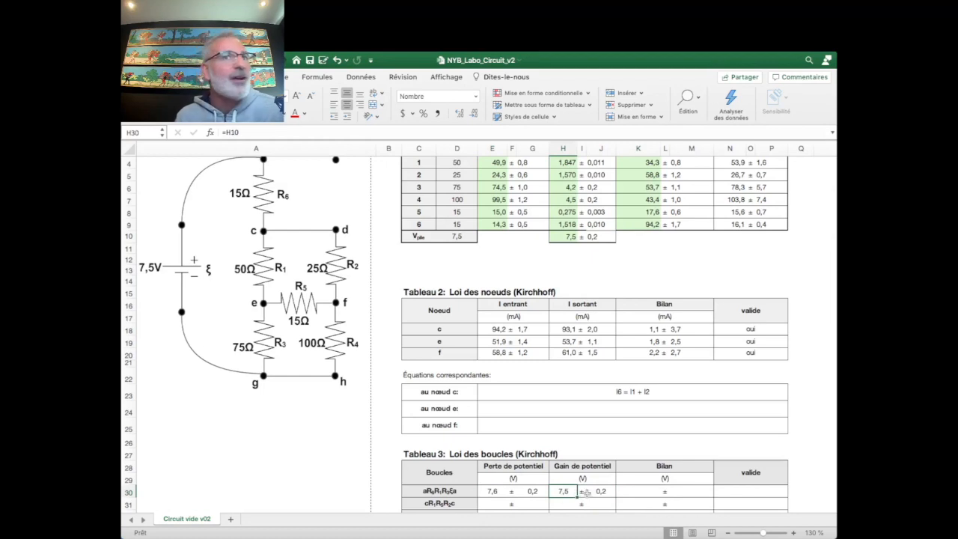
{"action": "left_click", "coordinate": [638, 491]}
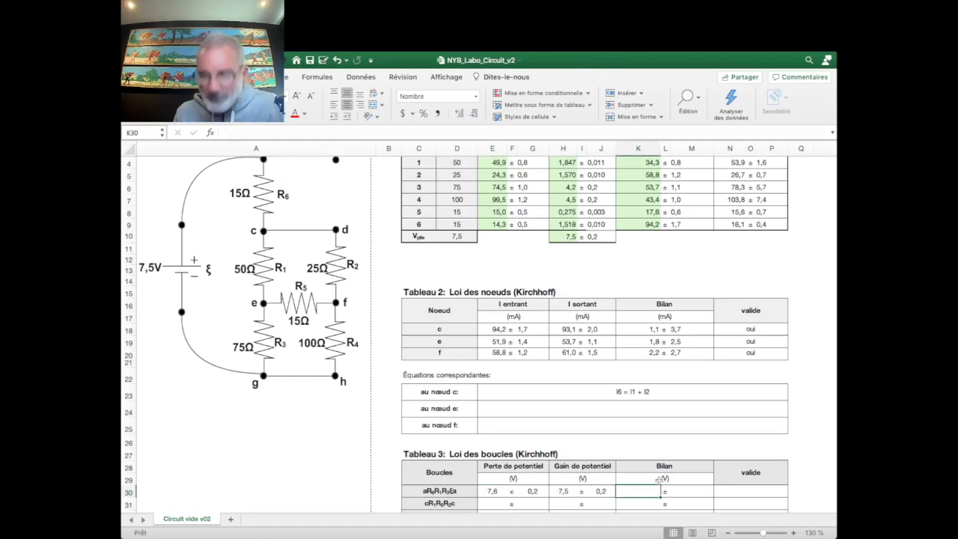
Enter the helper formula =(E30+G30)-(H30-J30) in R30, subtracting loop aR6R1R3ξa's minimum gain from its maximum loss
{"action": "scroll", "coordinate": [691, 490], "scroll_direction": "right", "scroll_amount": 3}
{"action": "left_click", "coordinate": [758, 491]}
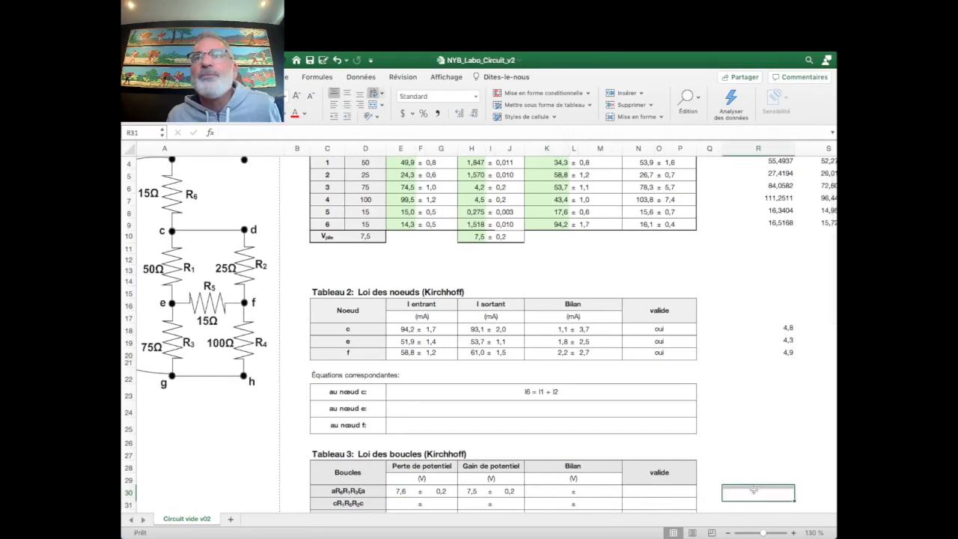
{"action": "type", "text": "="}
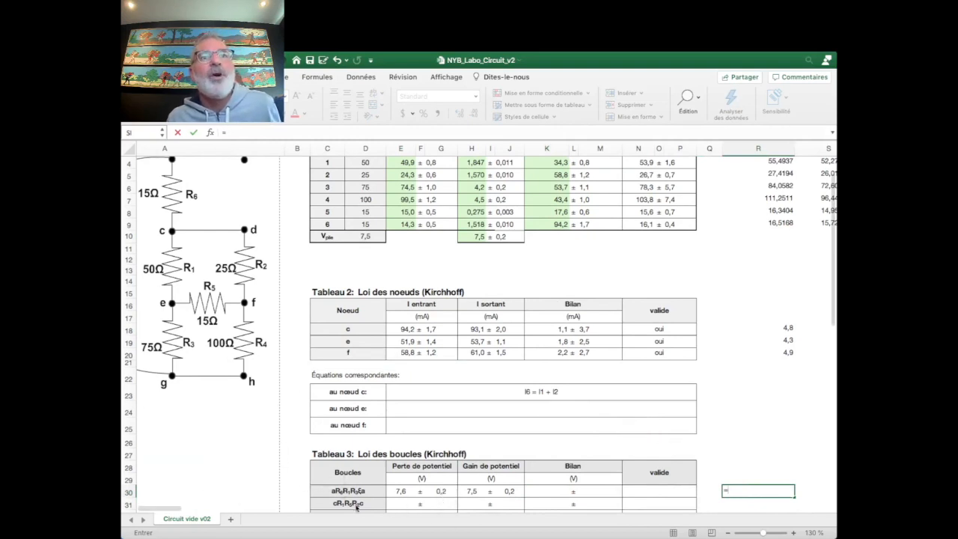
{"action": "left_click", "coordinate": [400, 490]}
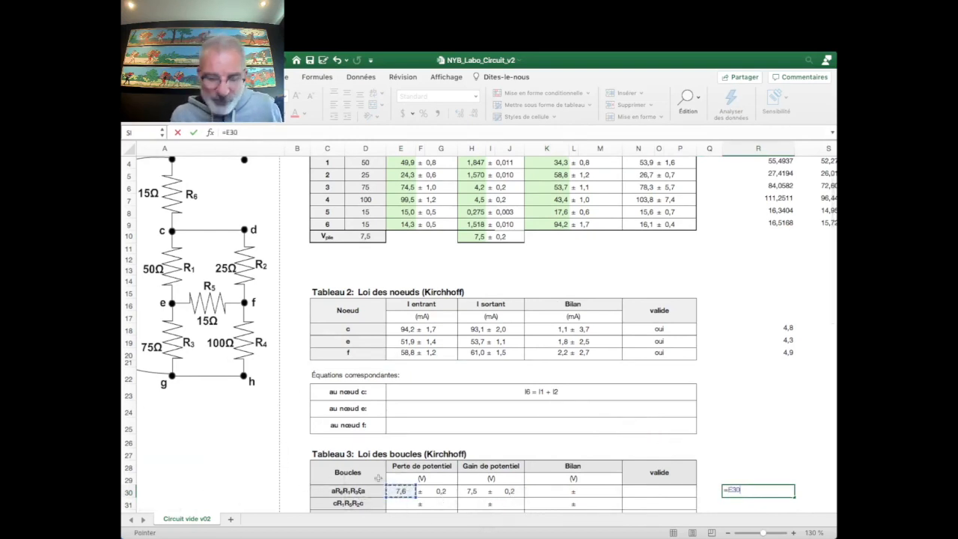
{"action": "key", "text": "BackSpace"}
{"action": "key", "text": "BackSpace"}
{"action": "key", "text": "BackSpace"}
{"action": "type", "text": "("}
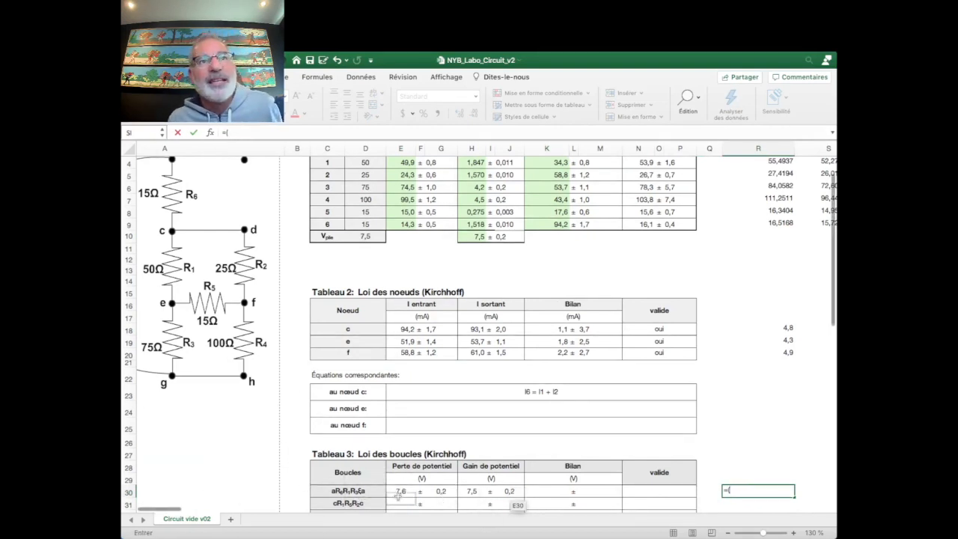
{"action": "left_click", "coordinate": [401, 491]}
{"action": "type", "text": "+"}
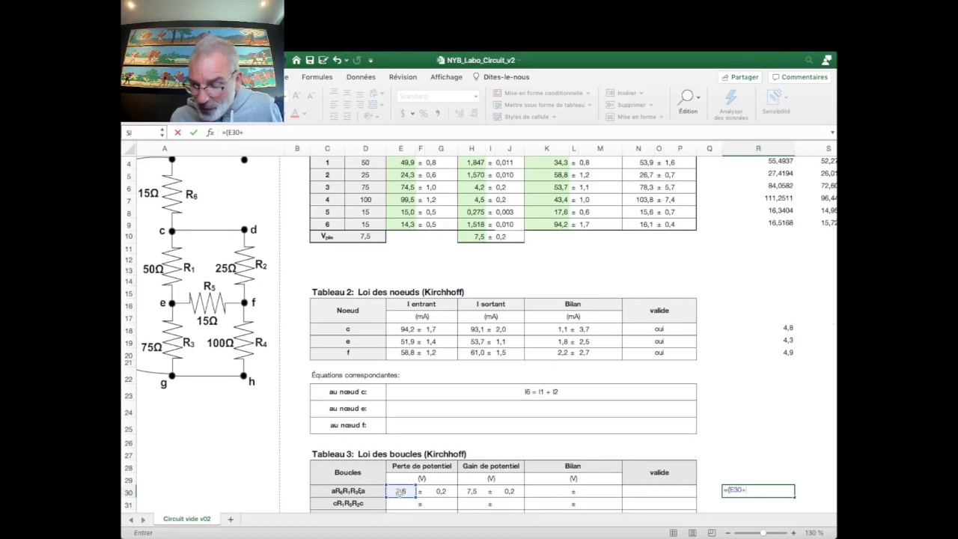
{"action": "left_click", "coordinate": [443, 492]}
{"action": "type", "text": ")-("}
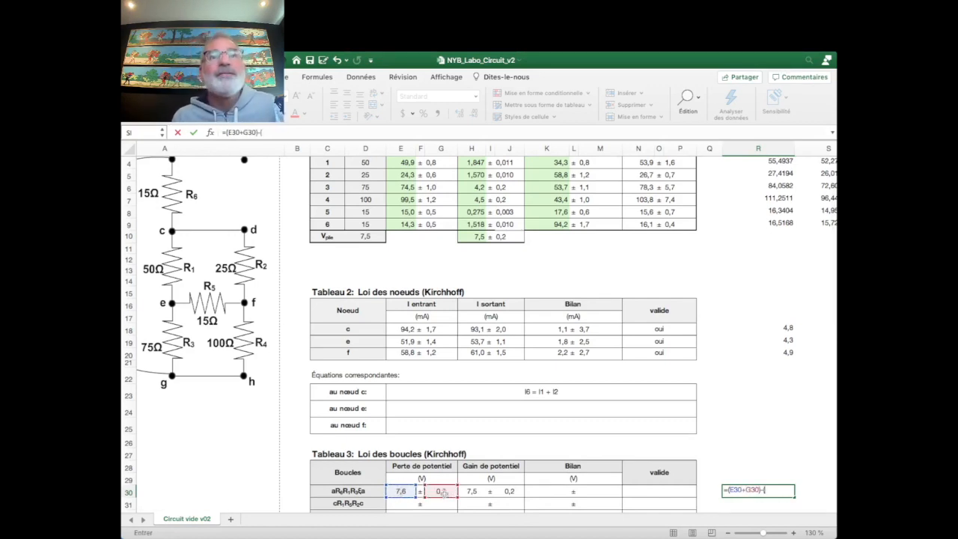
{"action": "scroll", "coordinate": [476, 488], "scroll_direction": "down", "scroll_amount": 1}
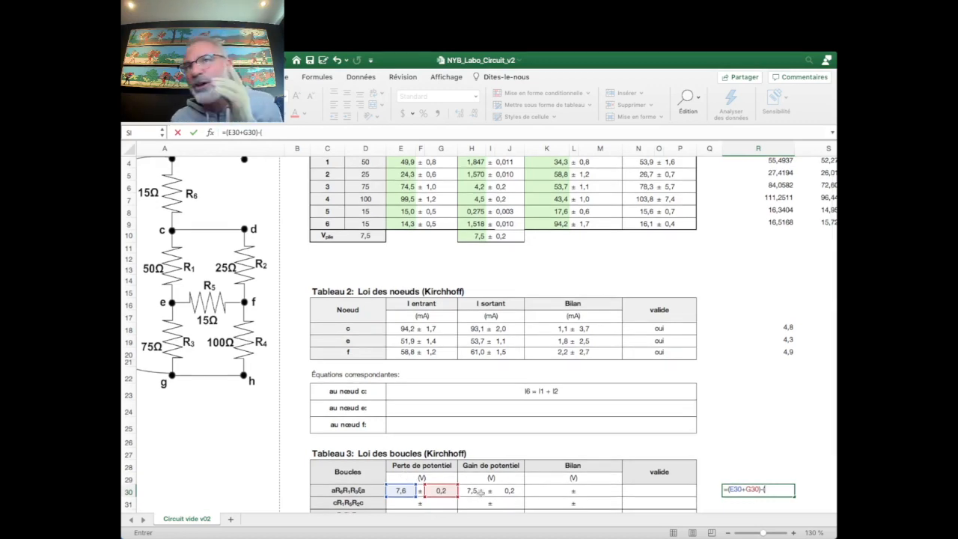
{"action": "left_click", "coordinate": [475, 489]}
{"action": "type", "text": "-"}
{"action": "left_click", "coordinate": [509, 490]}
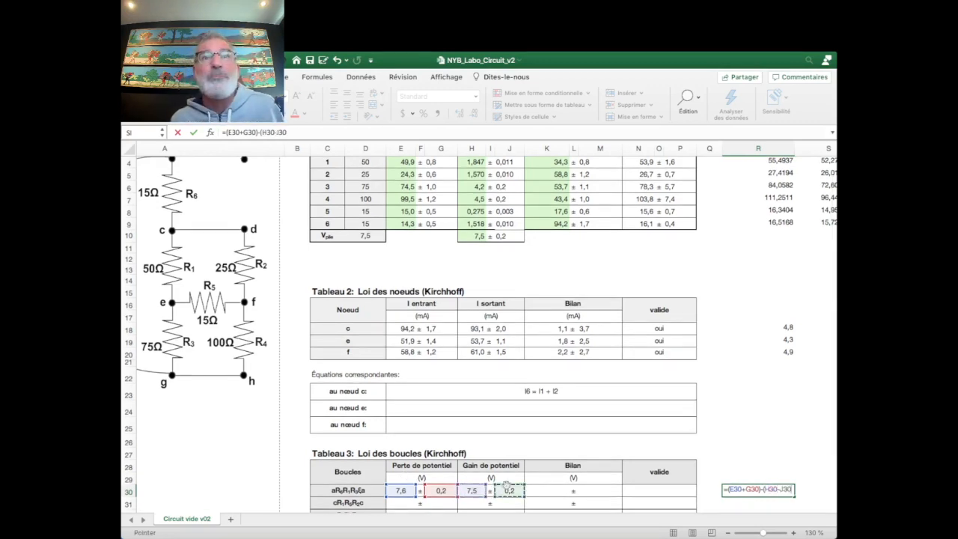
{"action": "key", "text": "Return"}
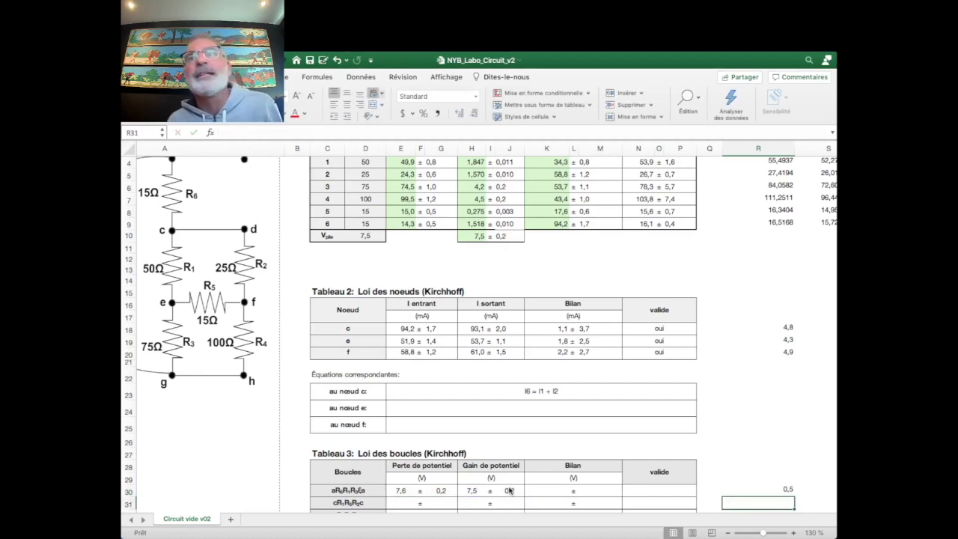
{"action": "left_click", "coordinate": [763, 490]}
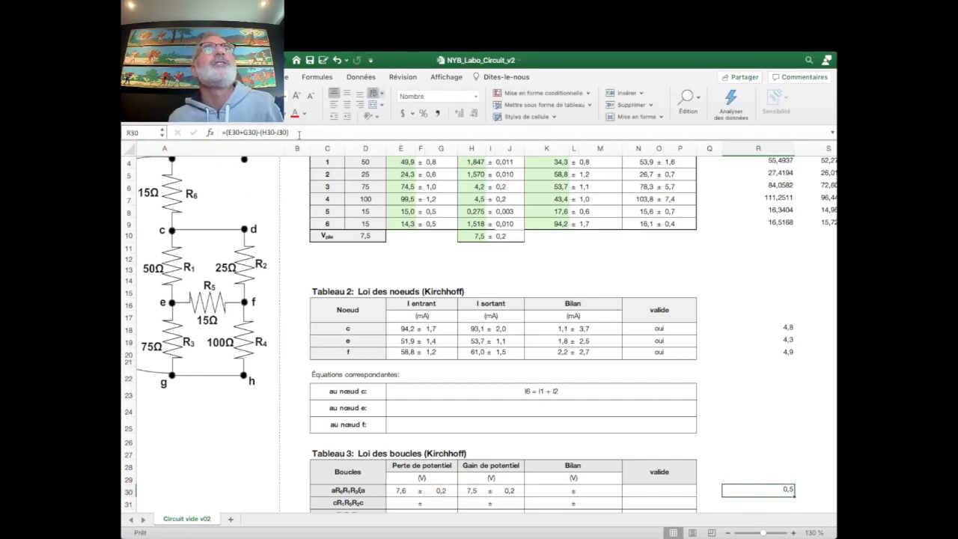
{"action": "left_click", "coordinate": [263, 133]}
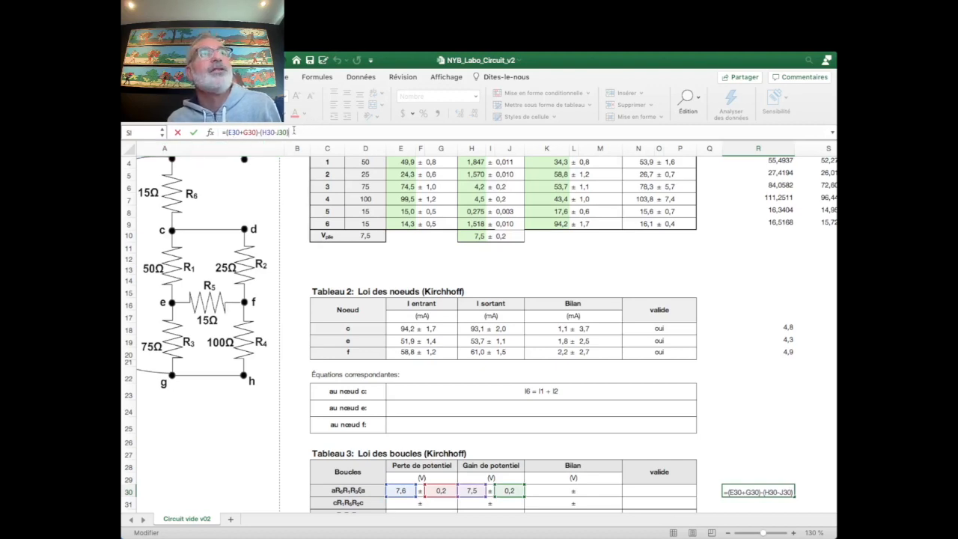
Enter the helper formula =(H30+J30)-(E30-G30) in S30, subtracting loop aR6R1R3ξa's minimum loss from its maximum gain
{"action": "key", "text": "Tab"}
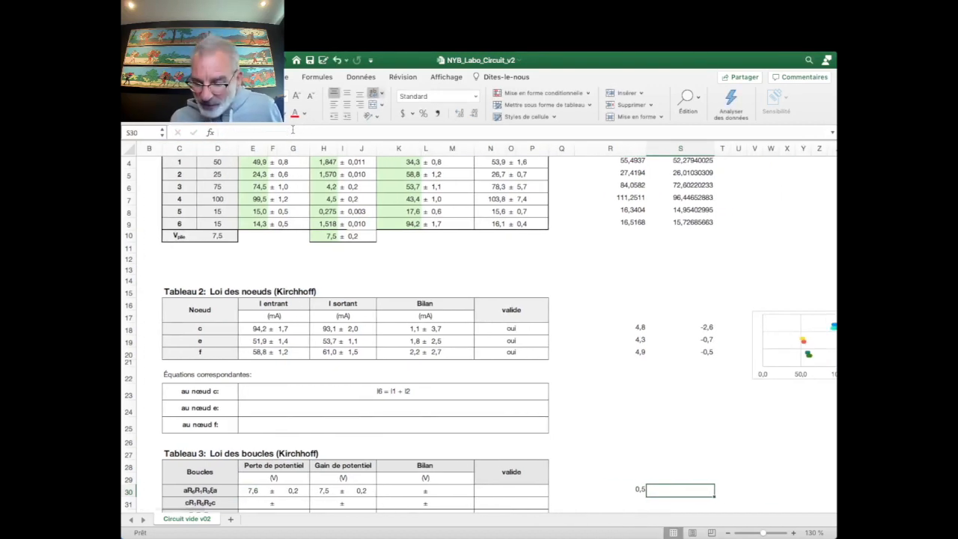
{"action": "type", "text": "=("}
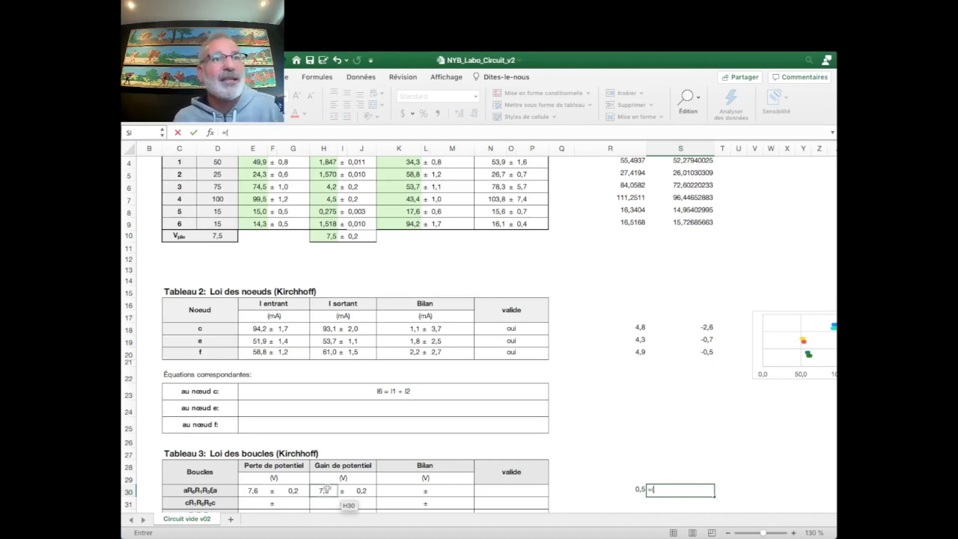
{"action": "left_click", "coordinate": [323, 490]}
{"action": "type", "text": "+"}
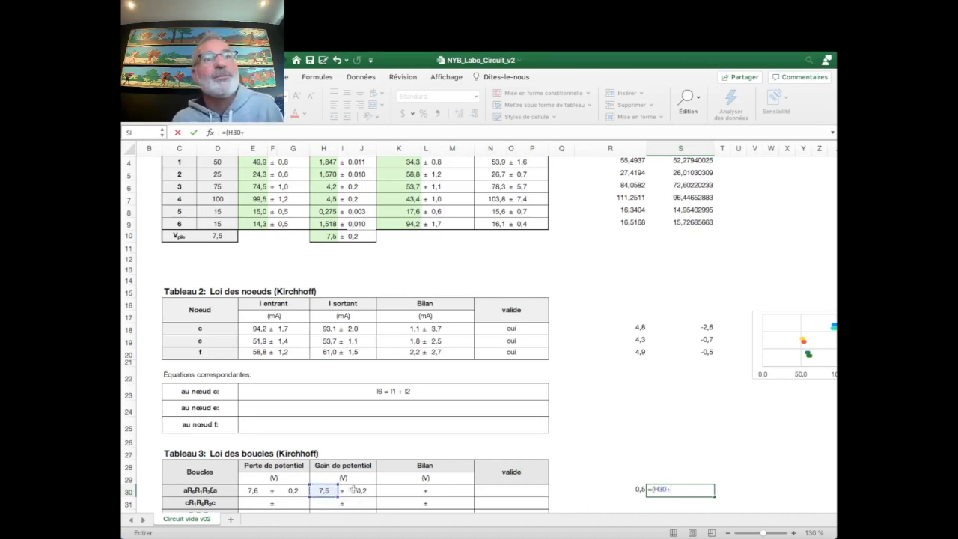
{"action": "left_click", "coordinate": [357, 489]}
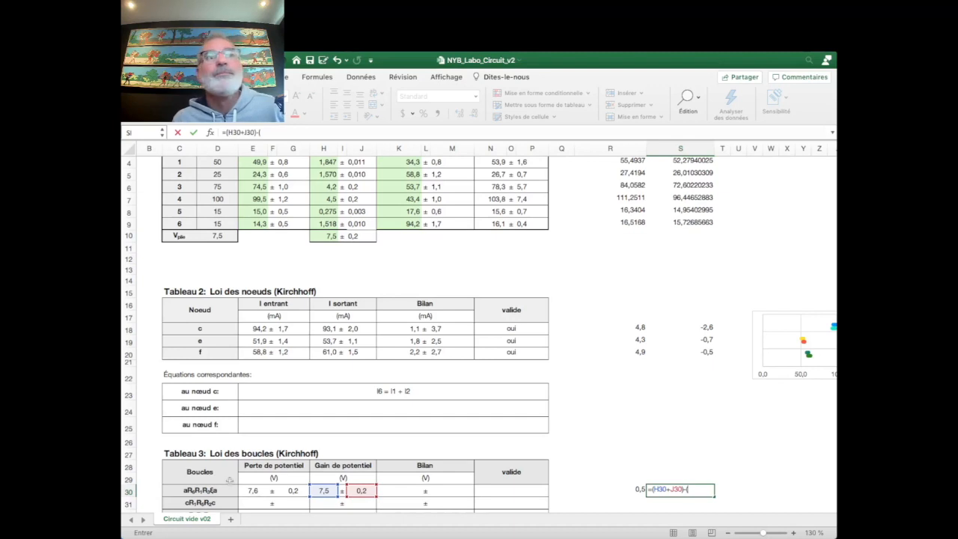
{"action": "type", "text": "("}
{"action": "left_click", "coordinate": [256, 491]}
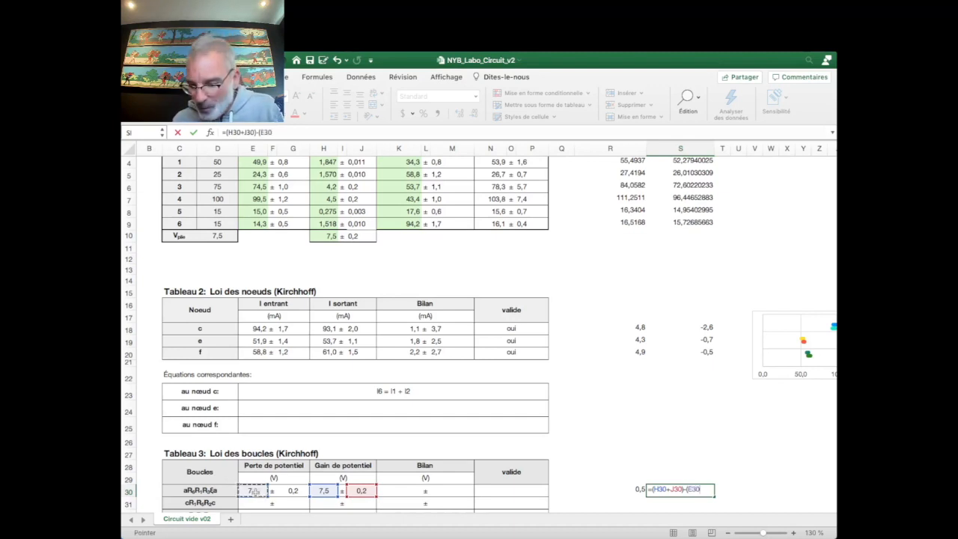
{"action": "type", "text": "-"}
{"action": "left_click", "coordinate": [294, 491]}
{"action": "key", "text": "Return"}
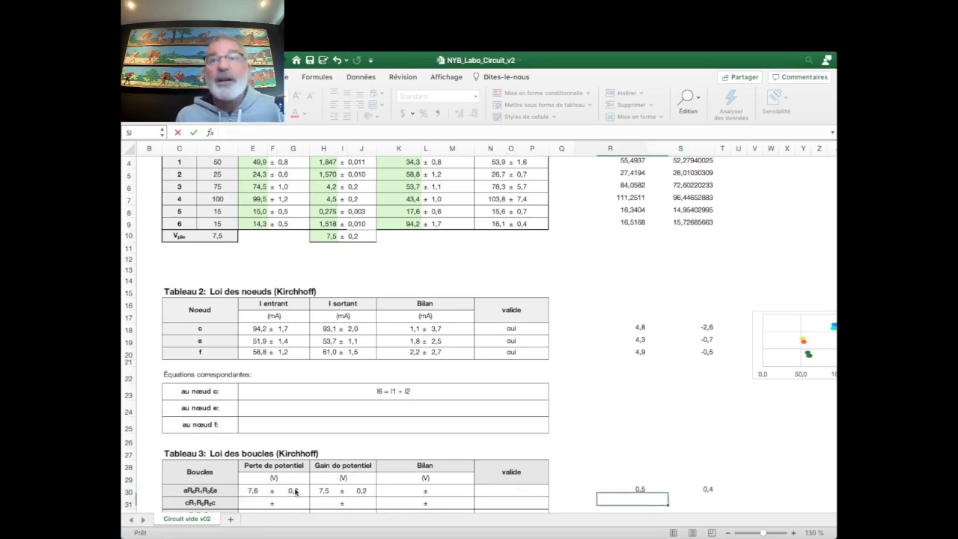
{"action": "left_click", "coordinate": [642, 489]}
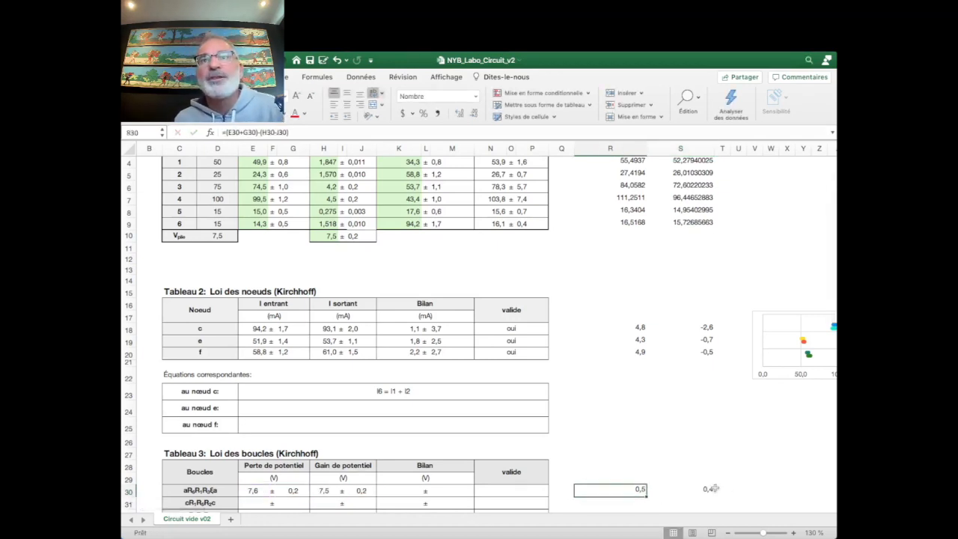
{"action": "left_click", "coordinate": [656, 487]}
{"action": "left_click", "coordinate": [639, 489]}
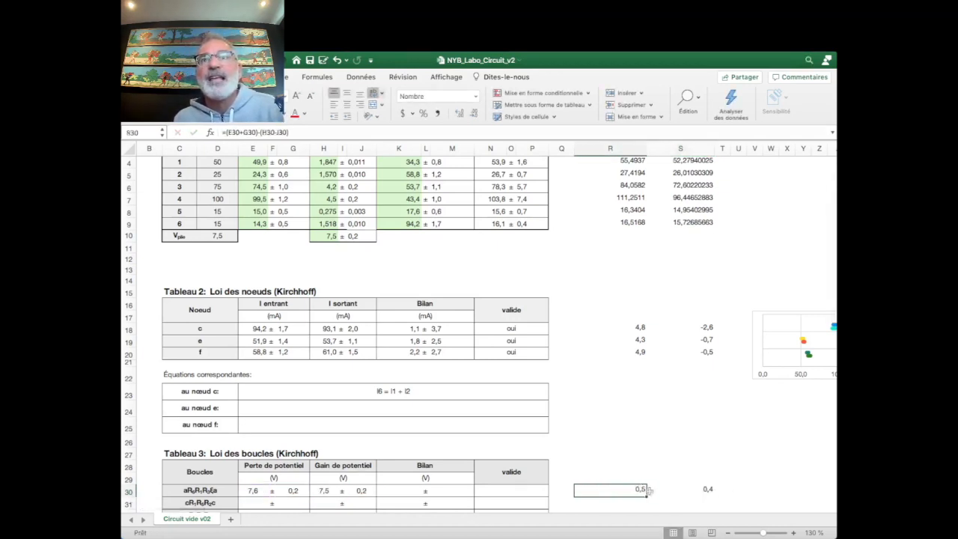
{"action": "left_click", "coordinate": [709, 491]}
{"action": "left_click", "coordinate": [653, 489]}
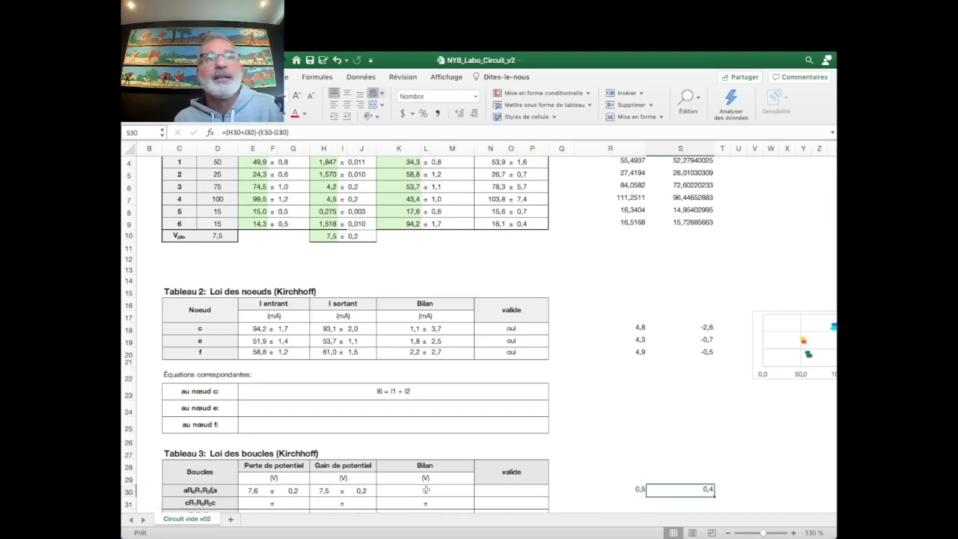
Enter the Bilan formula =(R30+S30)/2 for loop aR6R1R3ξa in Tableau 3, averaging its two helper values
{"action": "left_click", "coordinate": [401, 490]}
{"action": "type", "text": "="}
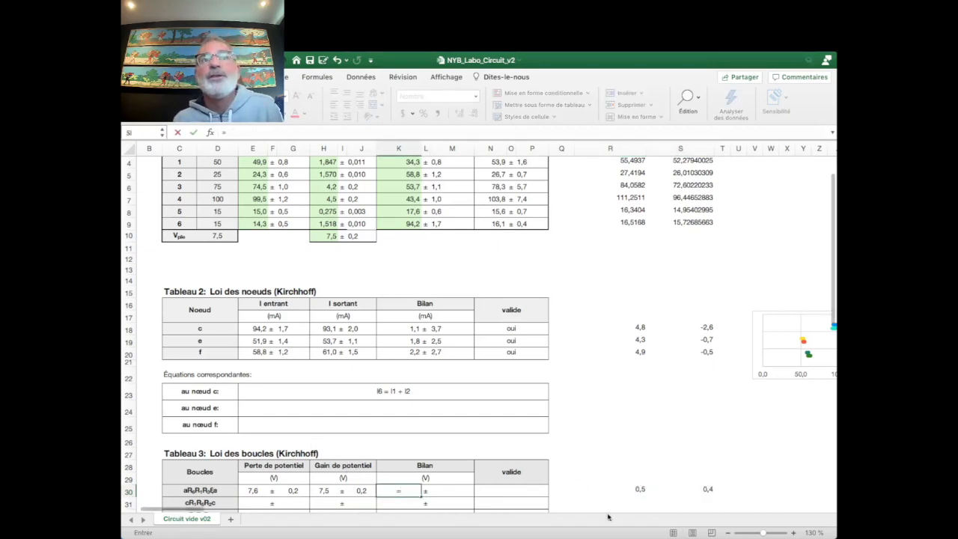
{"action": "left_click", "coordinate": [638, 489]}
{"action": "type", "text": "+"}
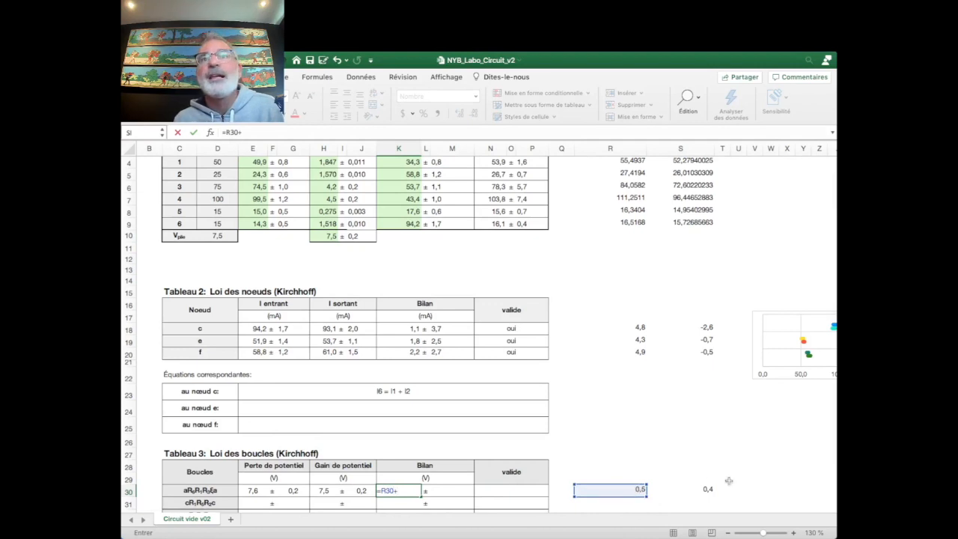
{"action": "left_click", "coordinate": [711, 487]}
{"action": "type", "text": ")"}
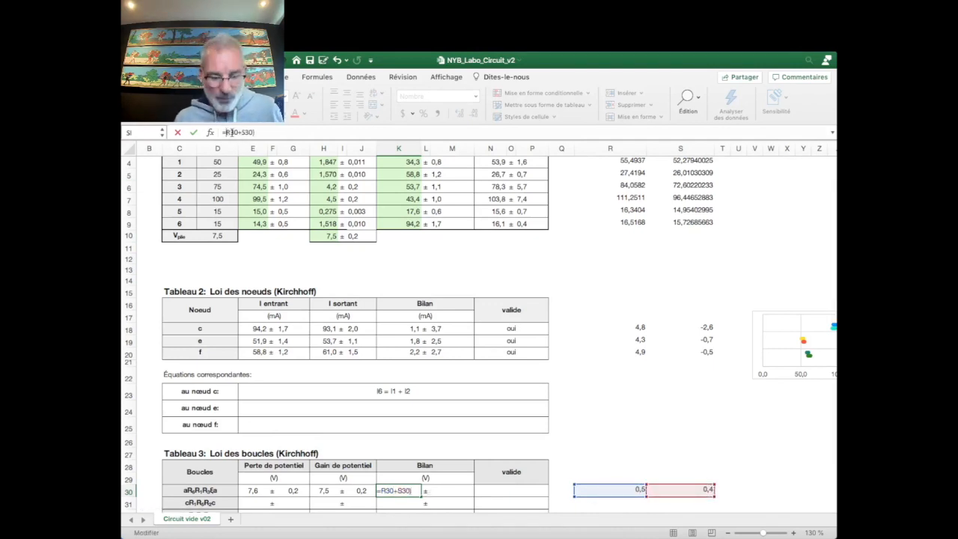
{"action": "type", "text": "("}
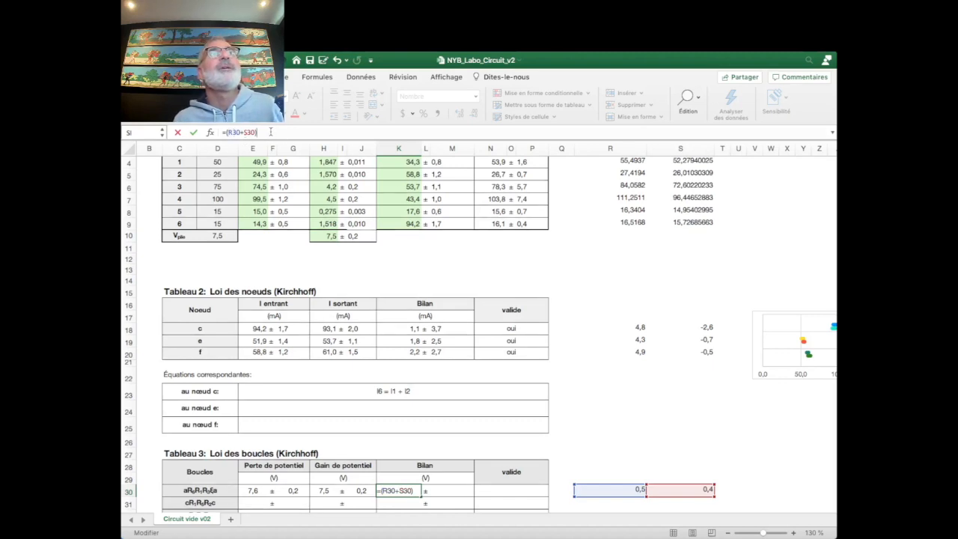
{"action": "type", "text": "/2"}
{"action": "key", "text": "Return"}
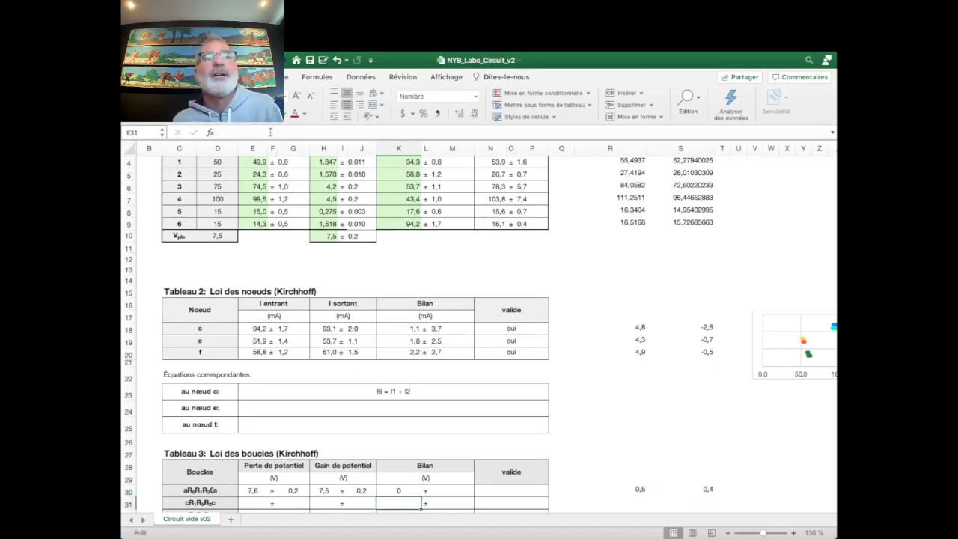
{"action": "left_click", "coordinate": [391, 491]}
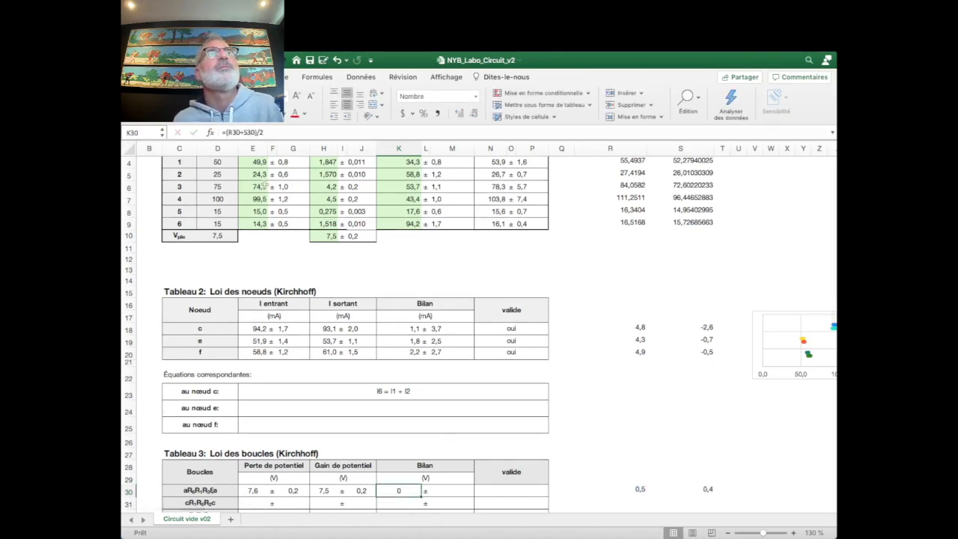
{"action": "left_click", "coordinate": [277, 132]}
{"action": "key", "text": "Return"}
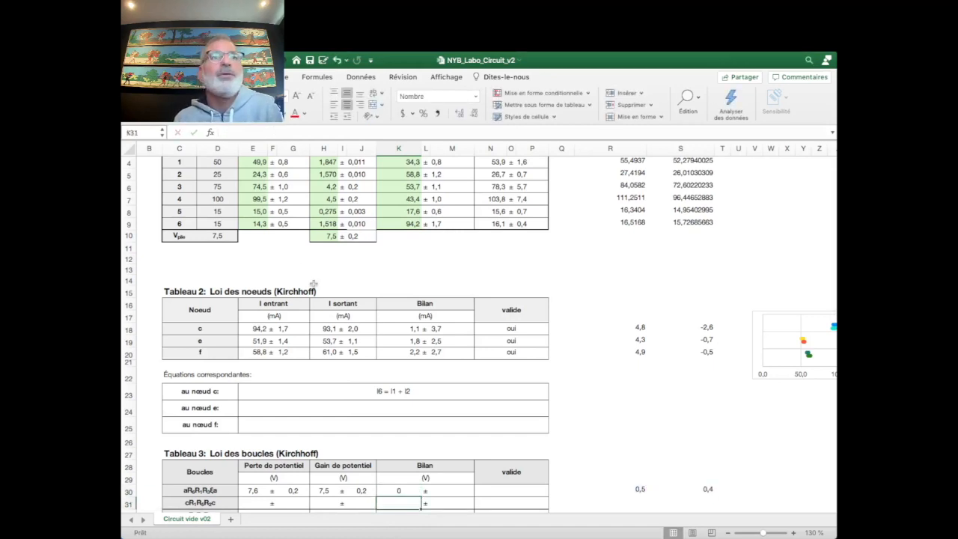
Display the Bilan value of loop aR6R1R3ξa with three decimal places
{"action": "left_click", "coordinate": [408, 490]}
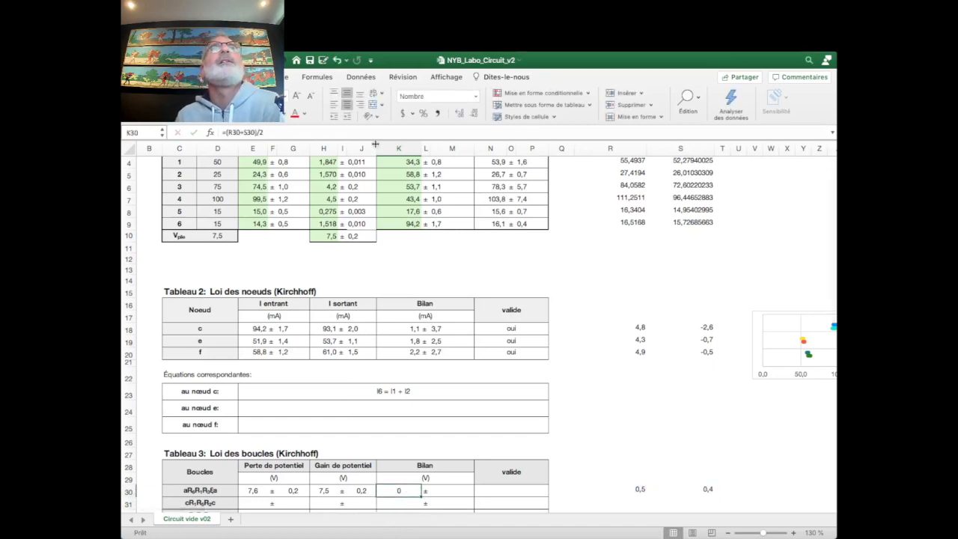
{"action": "left_click", "coordinate": [460, 113]}
{"action": "left_click", "coordinate": [459, 113]}
{"action": "left_click", "coordinate": [459, 113]}
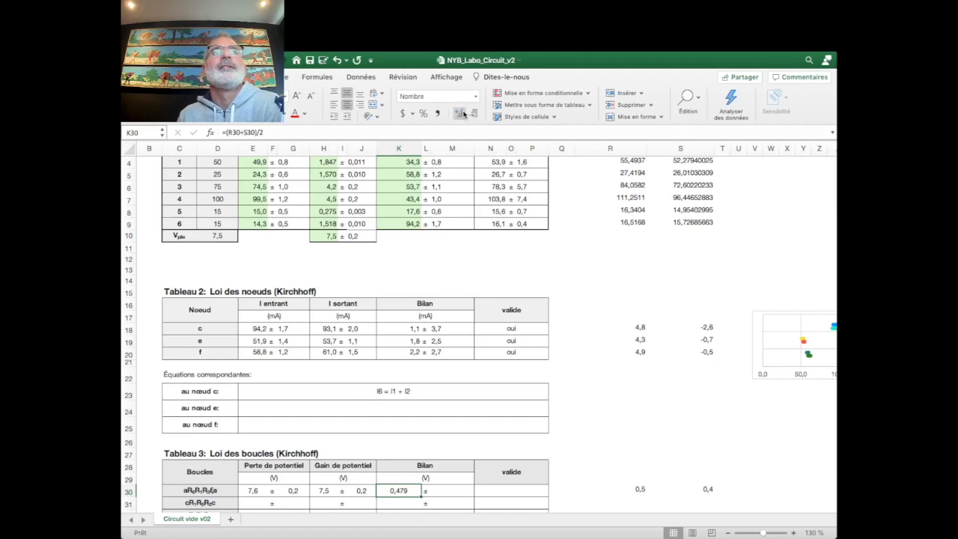
{"action": "left_click", "coordinate": [461, 114]}
{"action": "left_click", "coordinate": [459, 113]}
{"action": "left_click", "coordinate": [473, 113]}
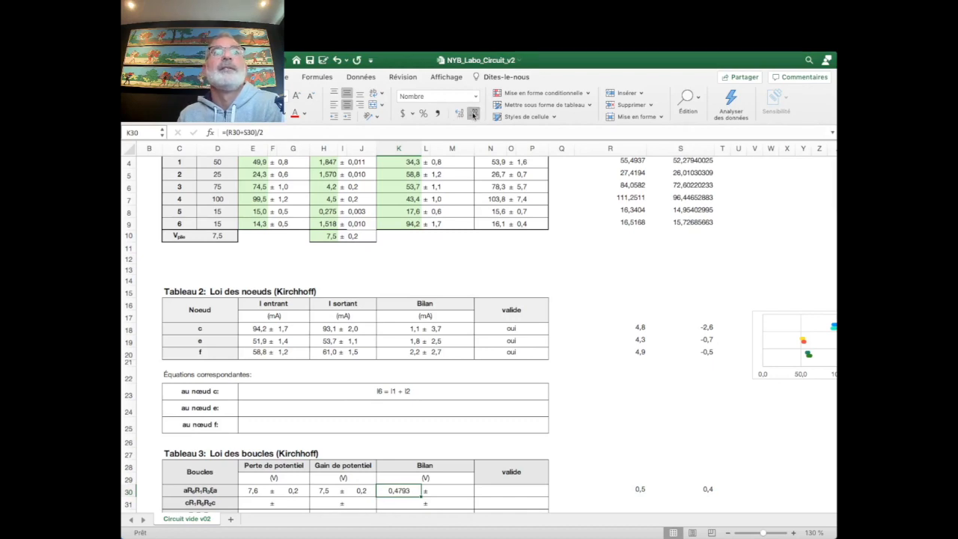
{"action": "left_click", "coordinate": [473, 113]}
Enter the Bilan uncertainty formula =(R30-S30)/2 in M30 for loop aR6R1R3ξa in Tableau 3
{"action": "left_click", "coordinate": [452, 490]}
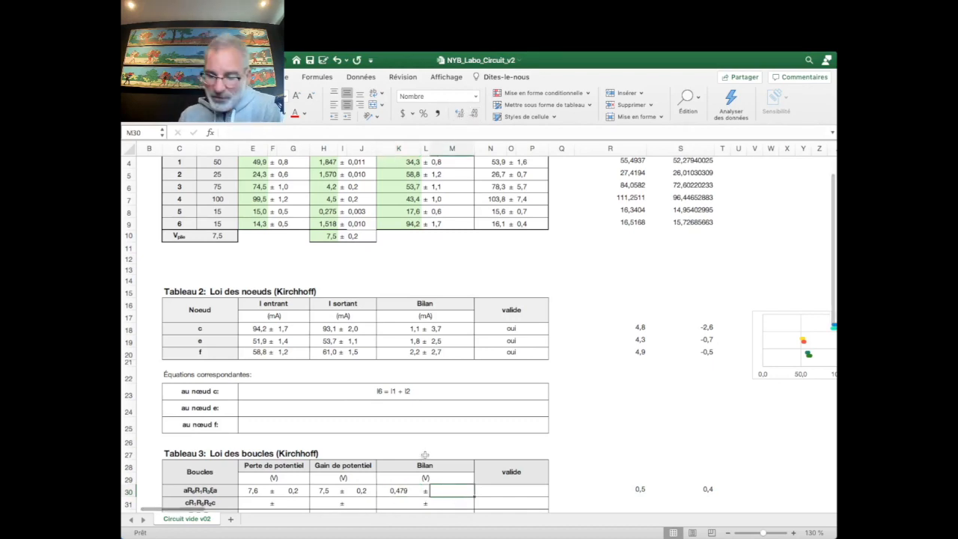
{"action": "type", "text": "="}
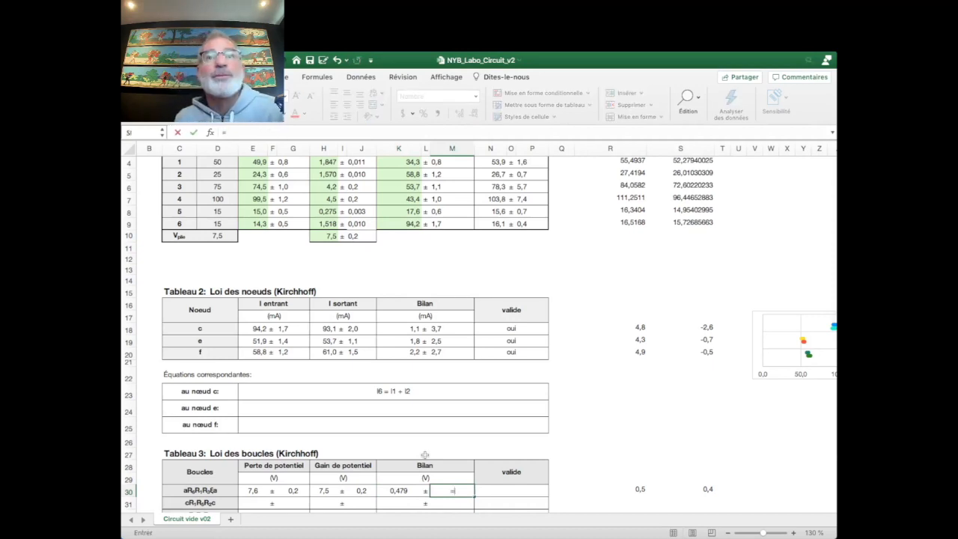
{"action": "type", "text": "("}
{"action": "left_click", "coordinate": [641, 490]}
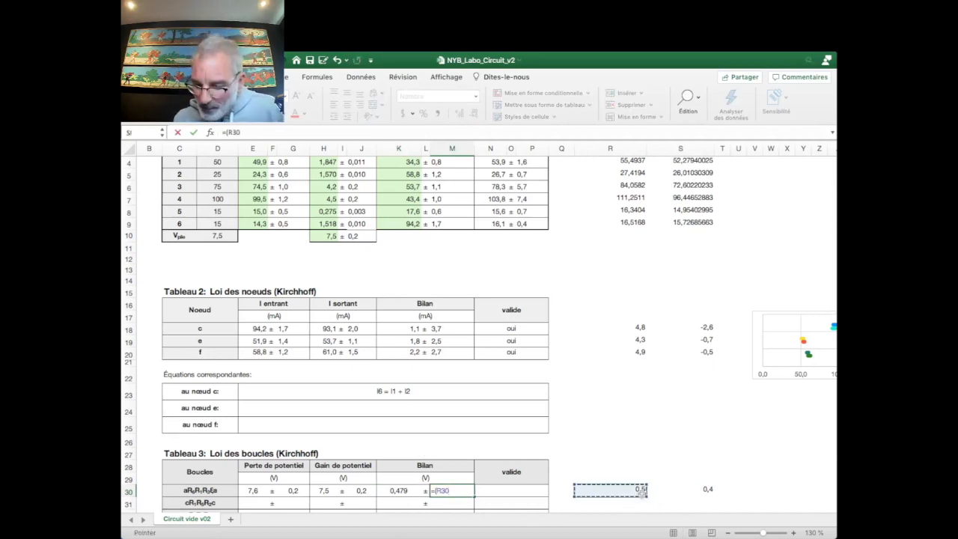
{"action": "type", "text": "-"}
{"action": "left_click", "coordinate": [704, 490]}
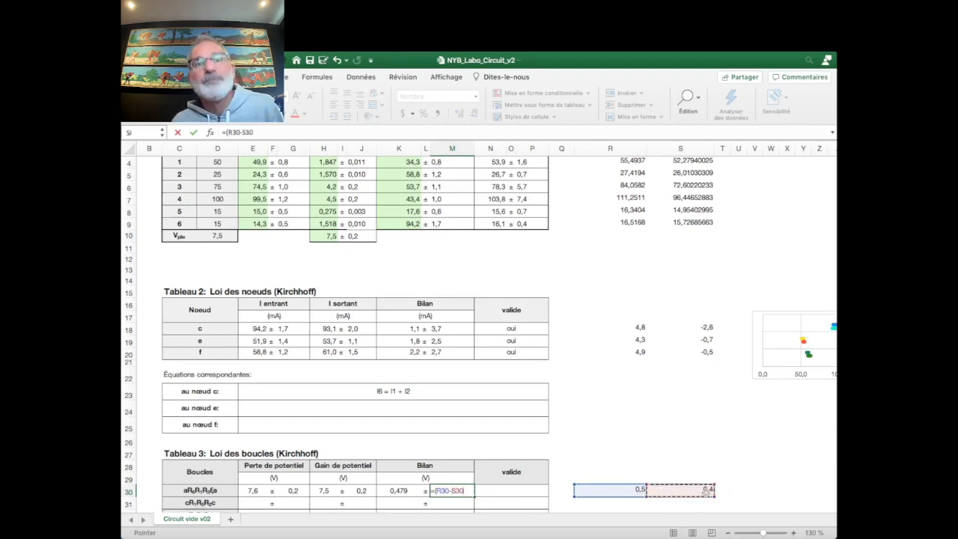
{"action": "type", "text": ")/"}
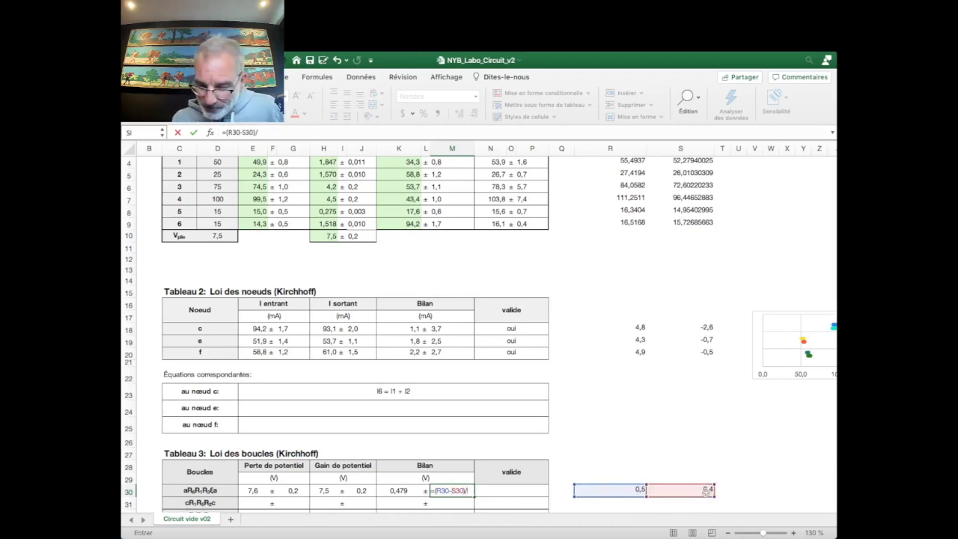
{"action": "type", "text": "2"}
{"action": "key", "text": "Return"}
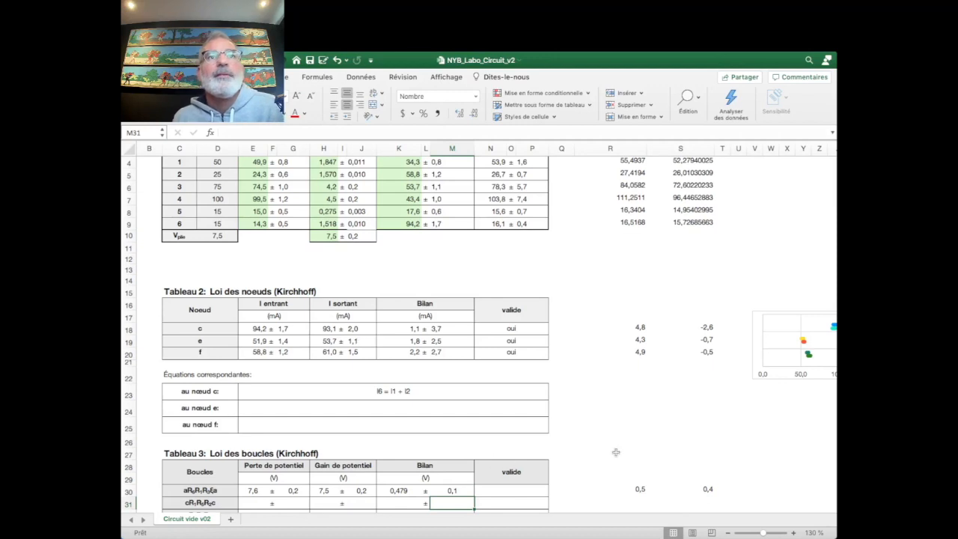
Examine the Bilan, potential loss, potential gain and uncertainty formulas of loop aR6R1R3ξa in row 30
{"action": "left_click", "coordinate": [449, 490]}
{"action": "left_click", "coordinate": [399, 491]}
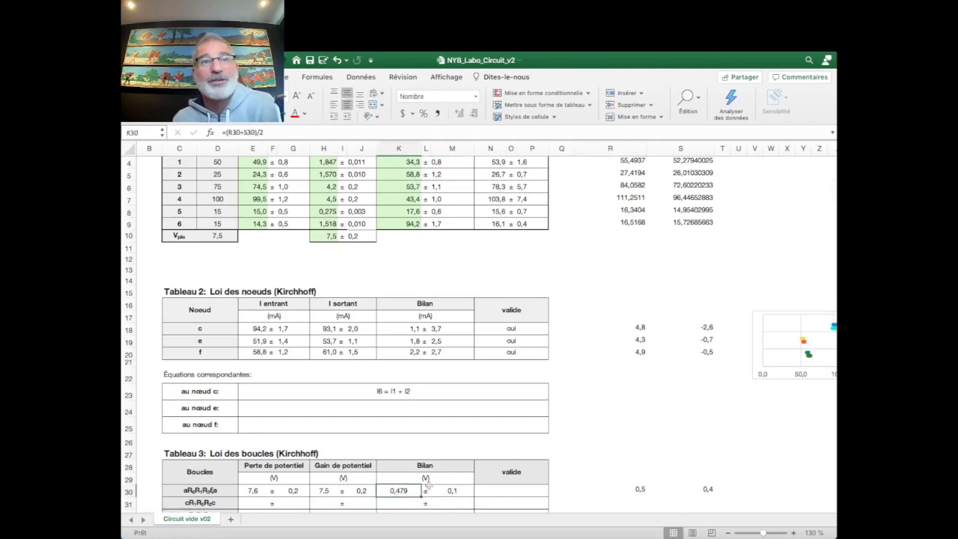
{"action": "left_click", "coordinate": [624, 464]}
{"action": "left_click", "coordinate": [581, 487]}
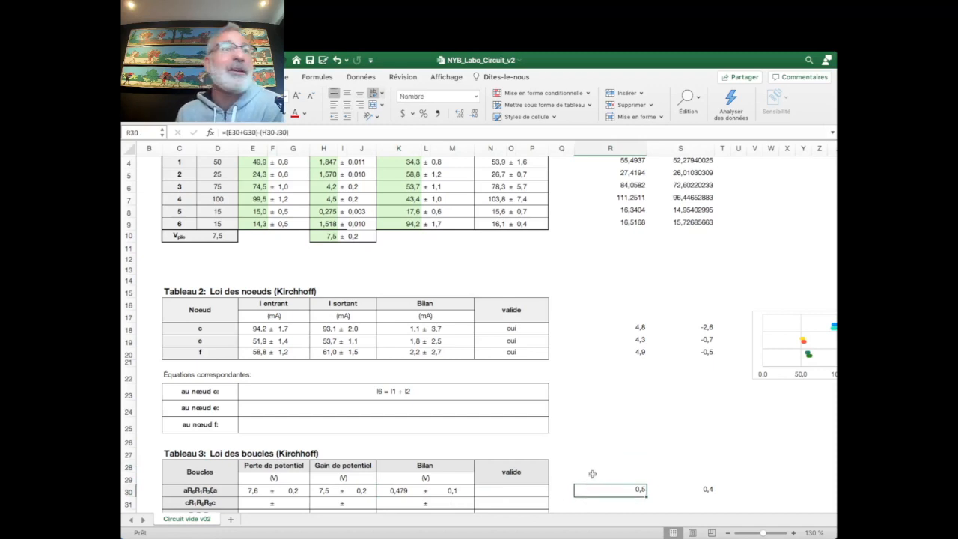
{"action": "left_click", "coordinate": [397, 491]}
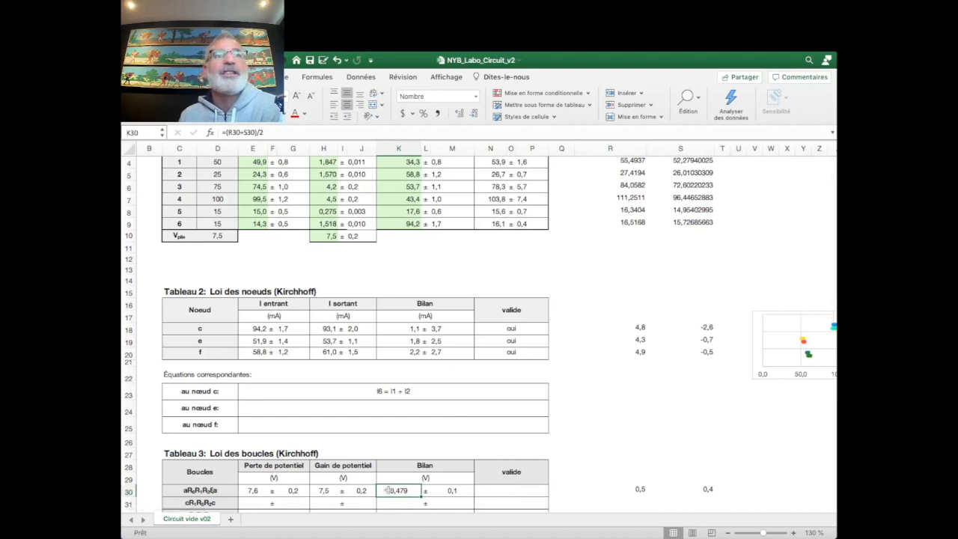
{"action": "left_click", "coordinate": [260, 491]}
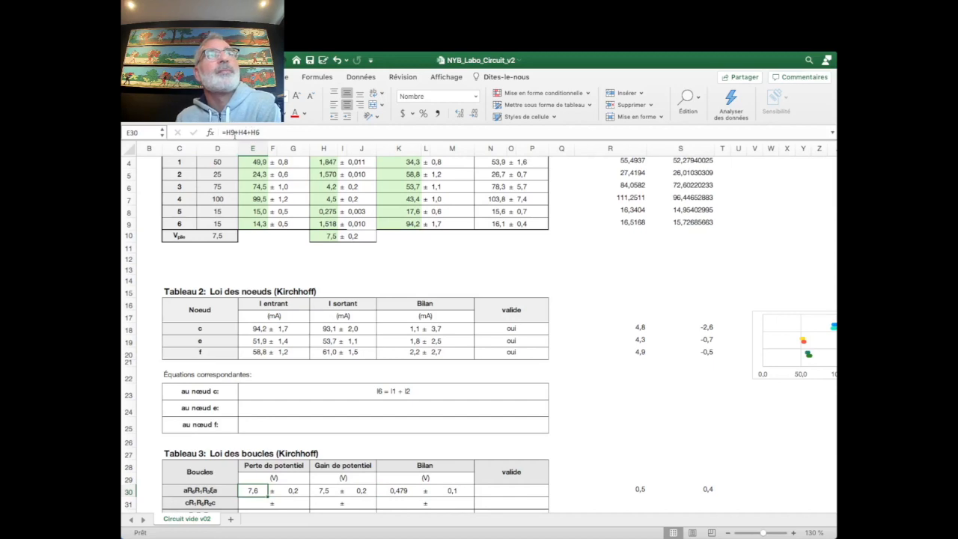
{"action": "left_click", "coordinate": [324, 491]}
{"action": "type", "text": "="}
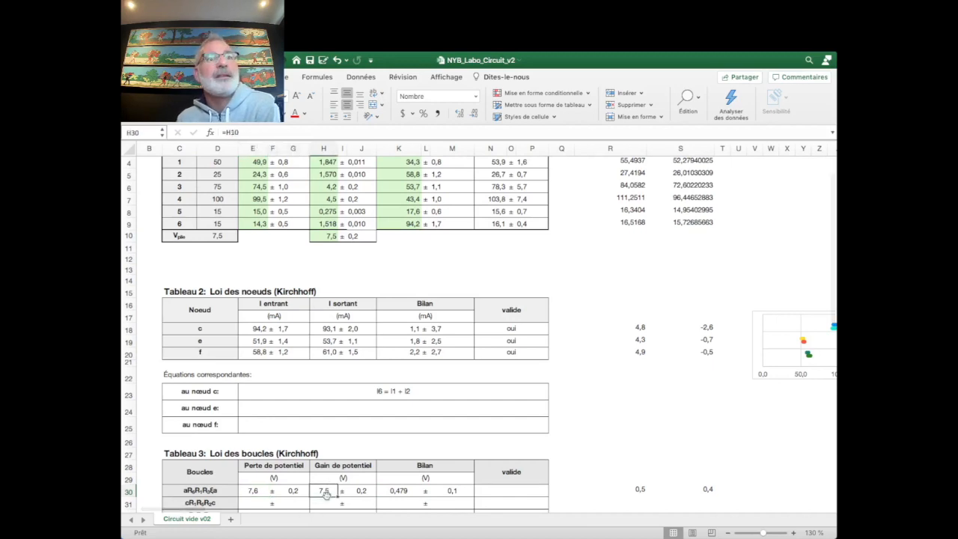
{"action": "left_click", "coordinate": [329, 236]}
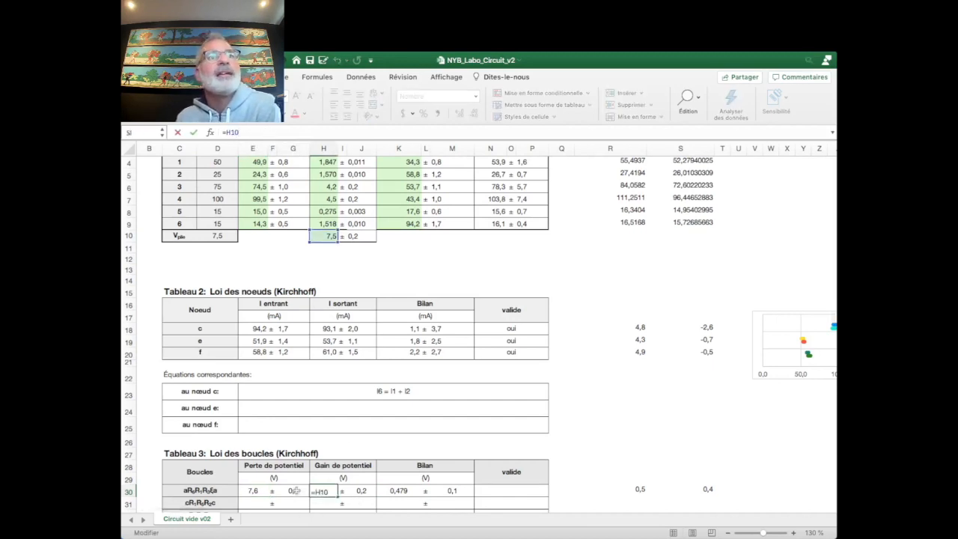
{"action": "key", "text": "Return"}
{"action": "left_click", "coordinate": [295, 491]}
{"action": "left_click", "coordinate": [255, 131]}
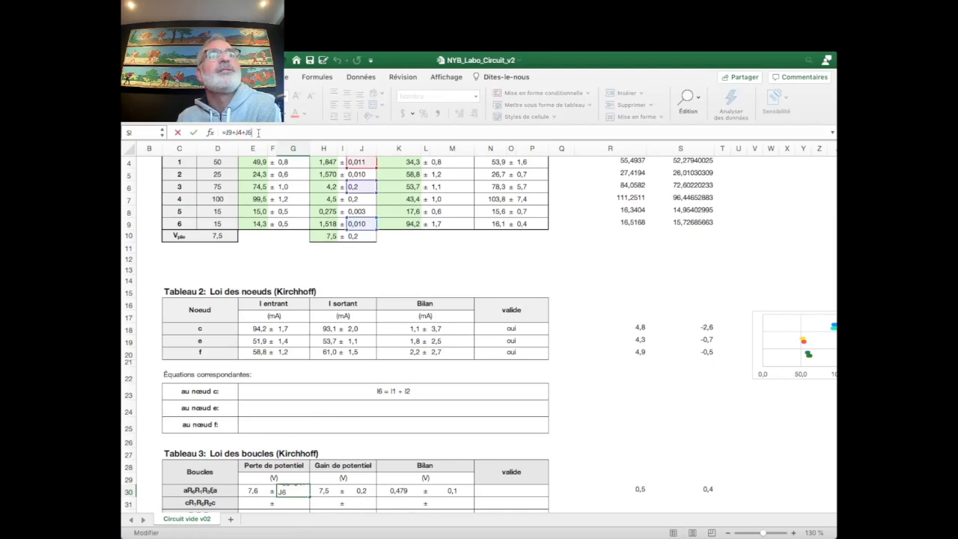
{"action": "key", "text": "Tab"}
{"action": "key", "text": "Tab"}
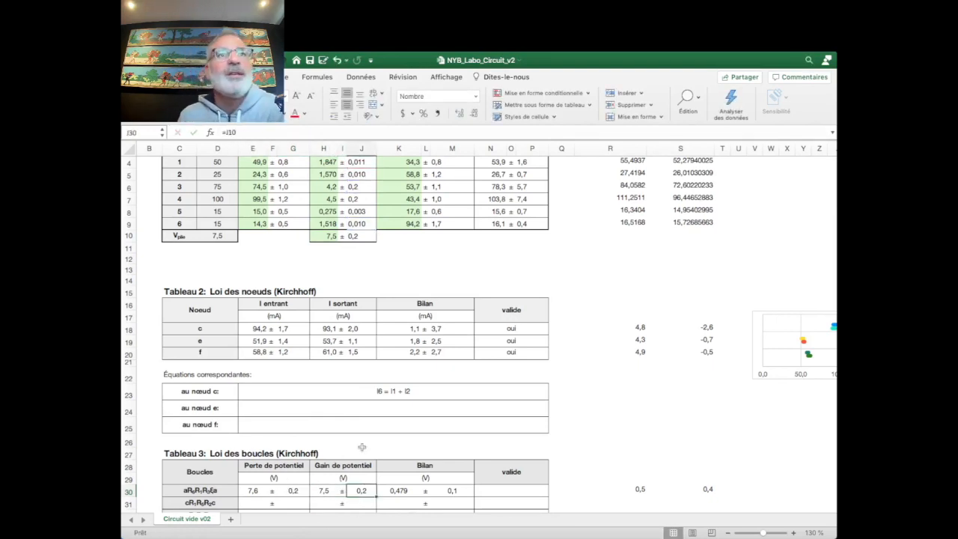
{"action": "left_click", "coordinate": [402, 490]}
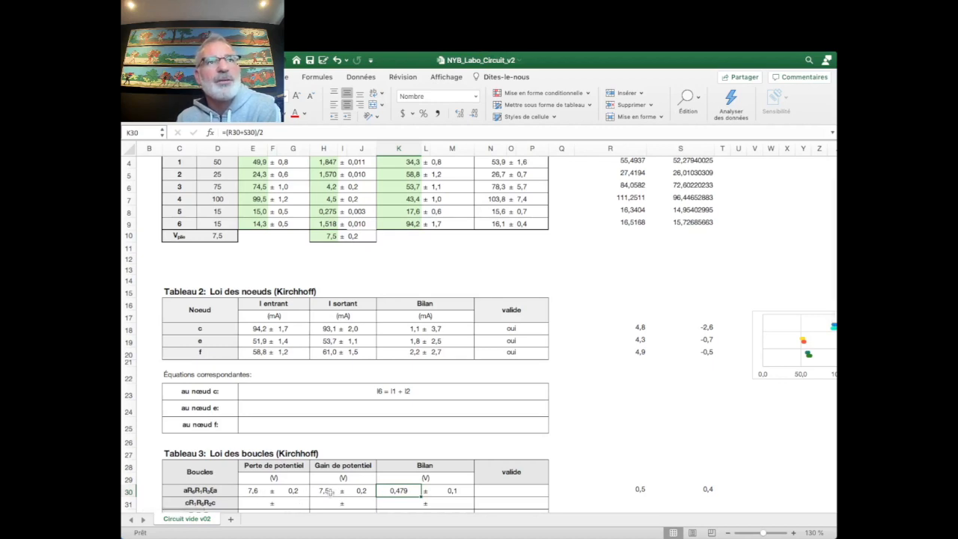
Check the terms of the helper formula in R30 against loop aR6R1R3ξa's loss and gain cells
{"action": "left_click", "coordinate": [635, 490]}
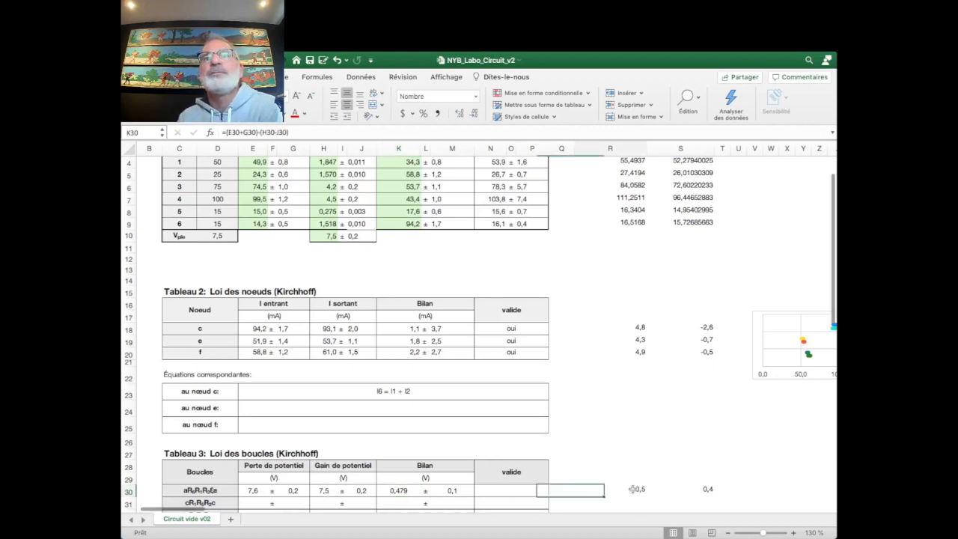
{"action": "left_click", "coordinate": [241, 132]}
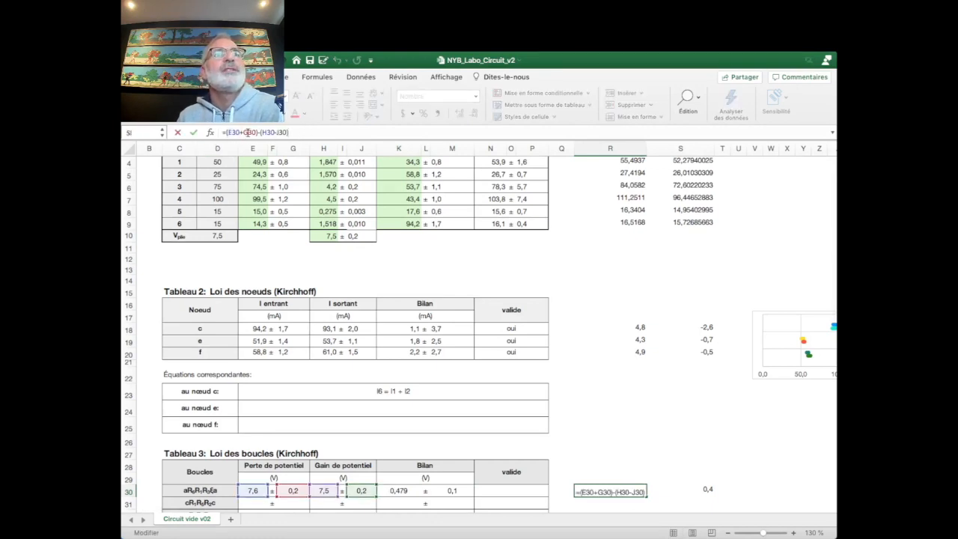
{"action": "double_click", "coordinate": [250, 131]}
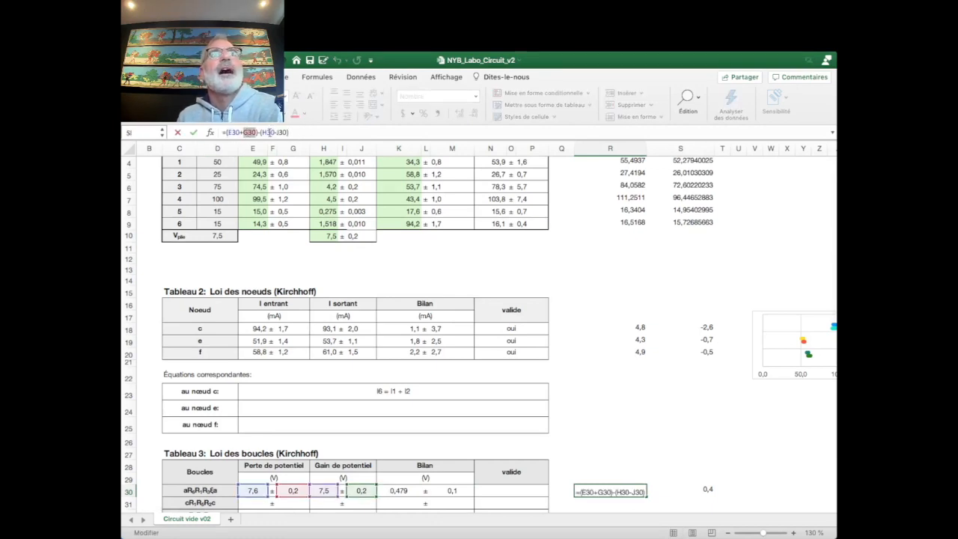
{"action": "left_click_drag", "start_coordinate": [278, 132], "coordinate": [283, 132]}
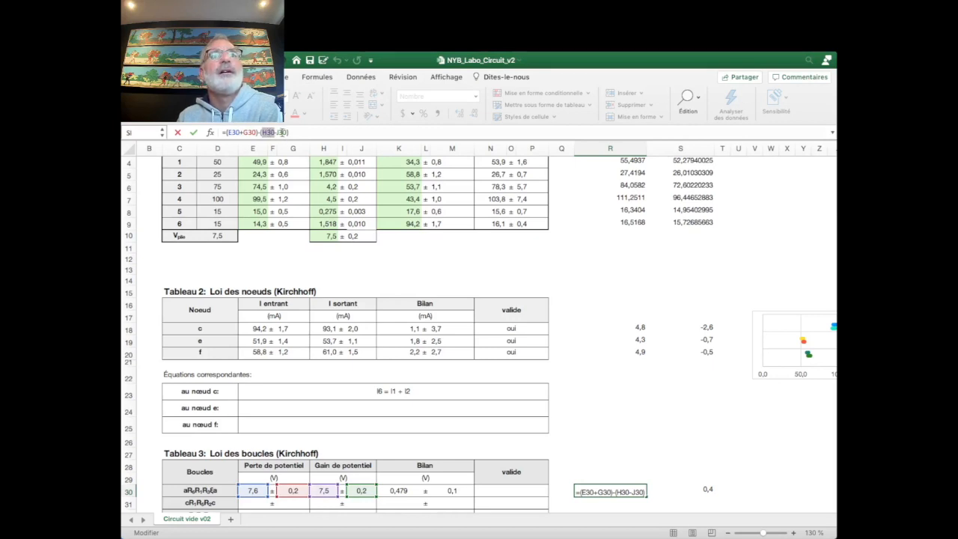
{"action": "left_click", "coordinate": [282, 132]}
{"action": "key", "text": "Return"}
Change the helper formula in S30 to =(H30-J30)-(E30+G30), swapping the signs of the two uncertainties
{"action": "left_click", "coordinate": [700, 489]}
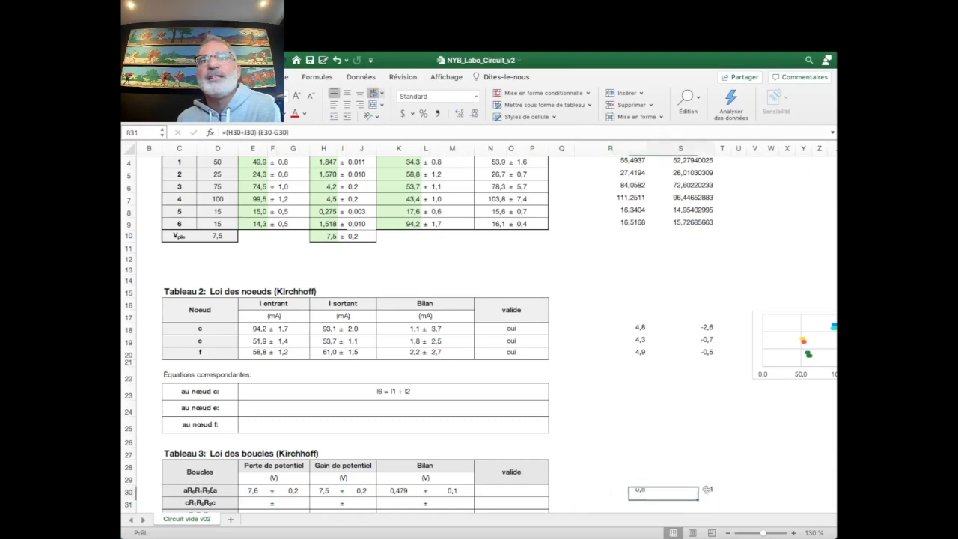
{"action": "double_click", "coordinate": [232, 132]}
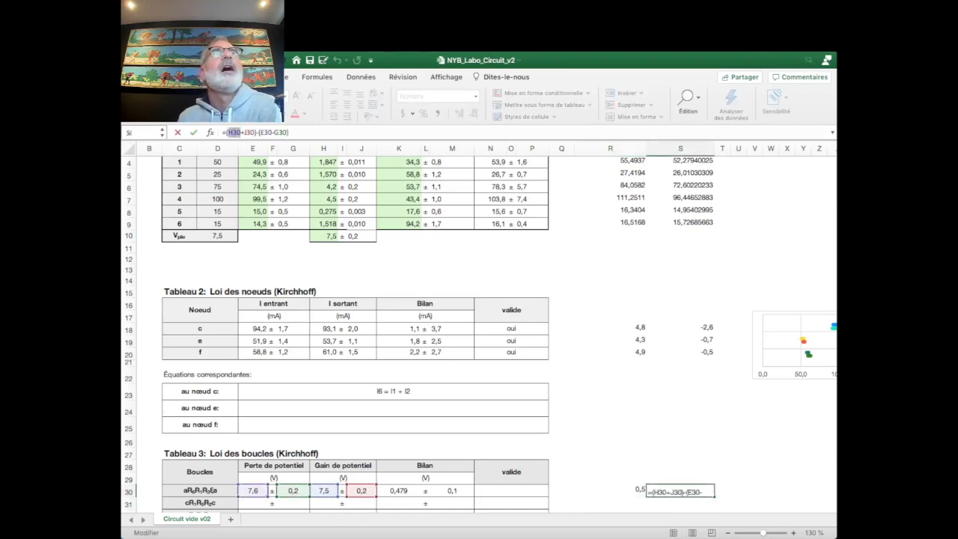
{"action": "key", "text": "BackSpace"}
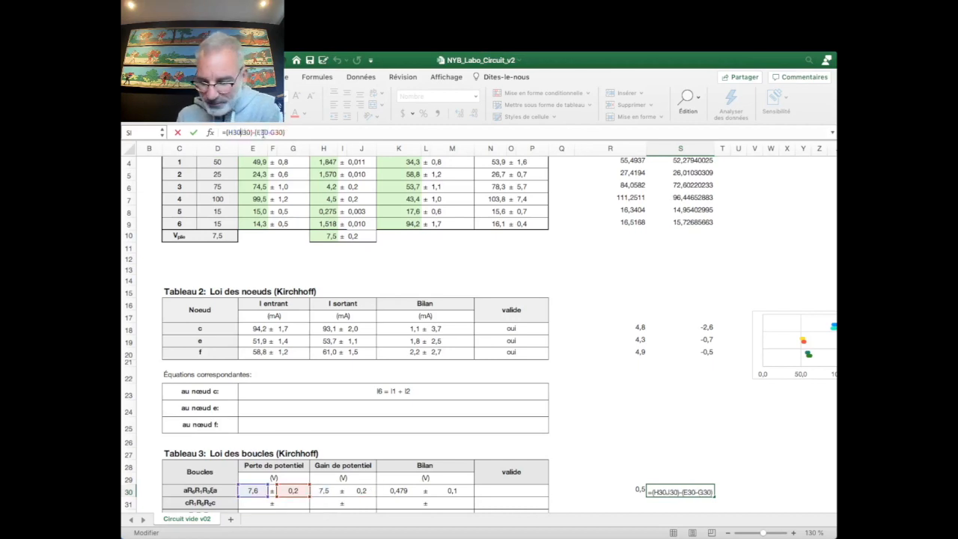
{"action": "type", "text": "-"}
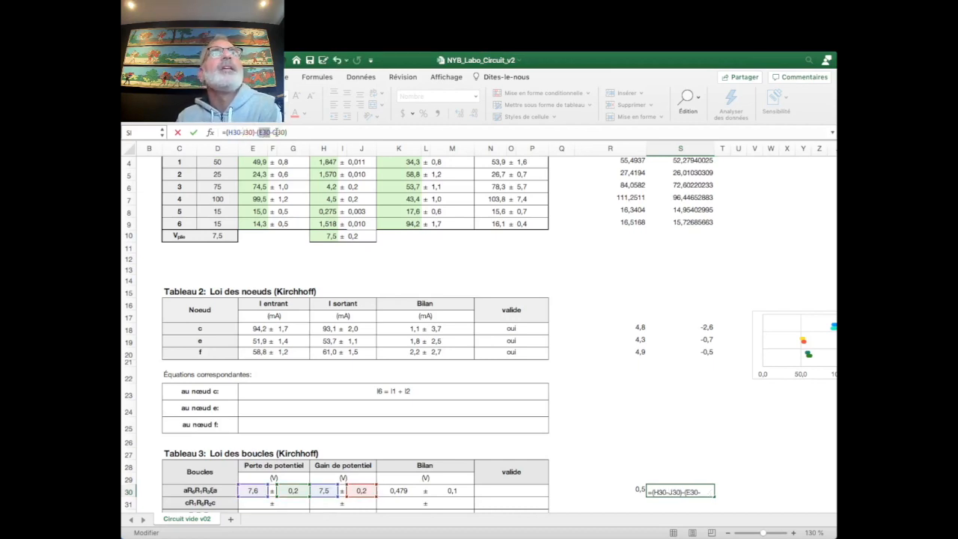
{"action": "key", "text": "BackSpace"}
{"action": "type", "text": "+"}
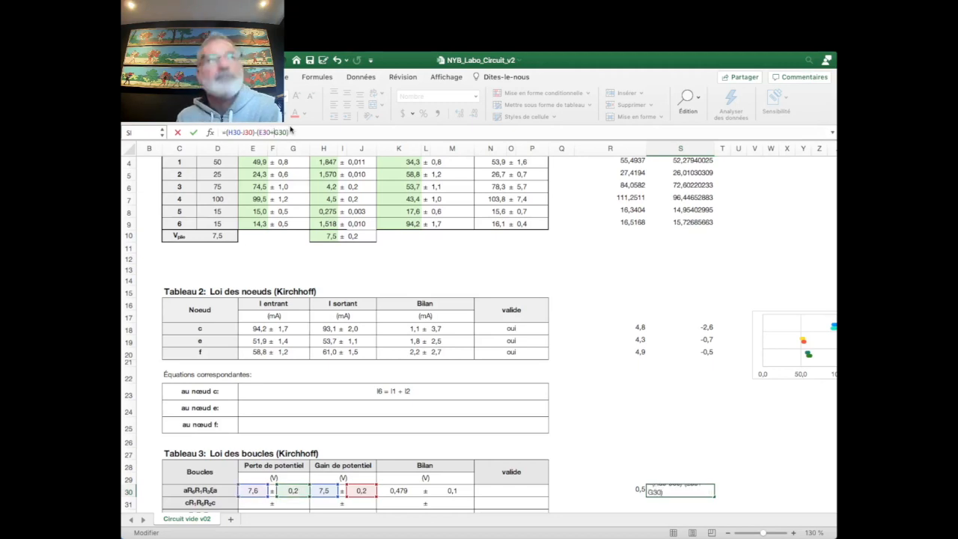
{"action": "key", "text": "Return"}
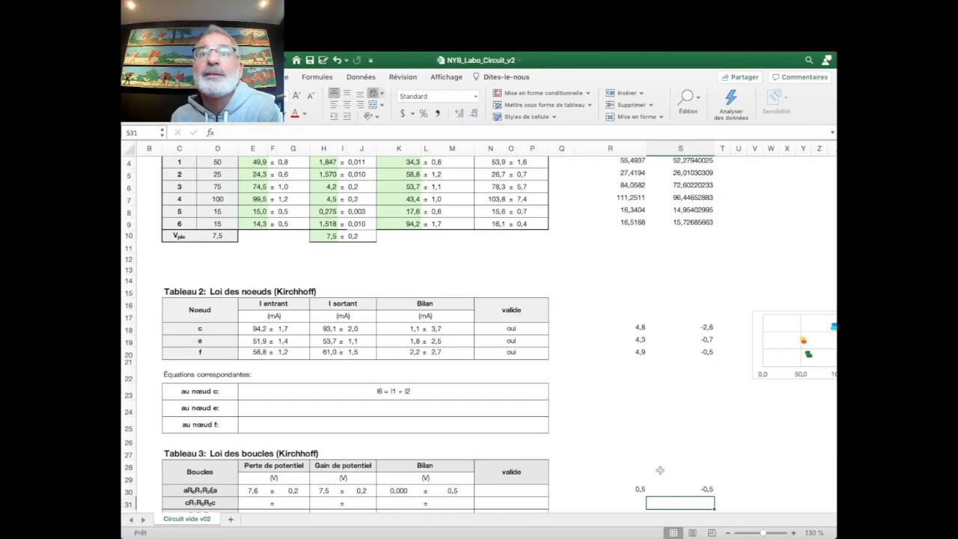
Display the helper values in R30 and S30 with three decimal places
{"action": "left_click_drag", "start_coordinate": [673, 490], "coordinate": [610, 490]}
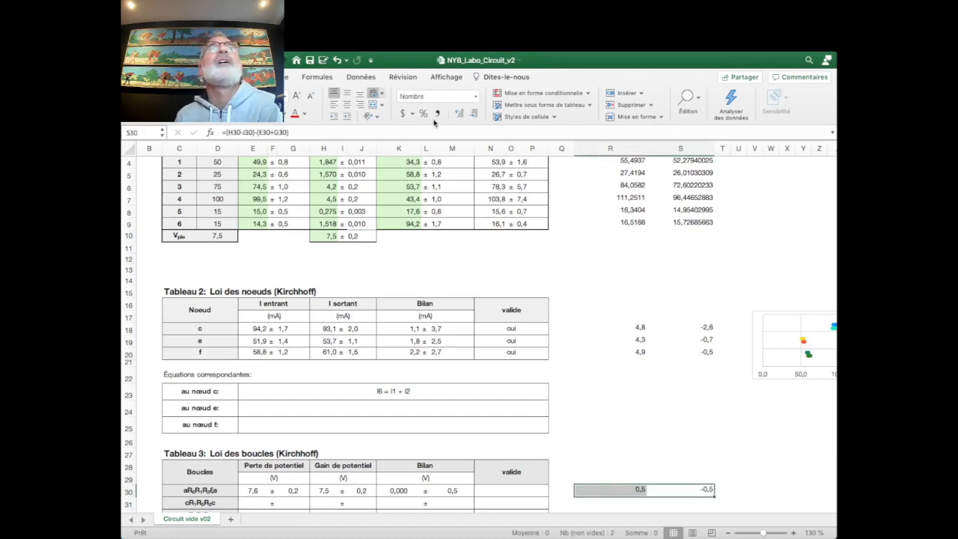
{"action": "left_click", "coordinate": [459, 113]}
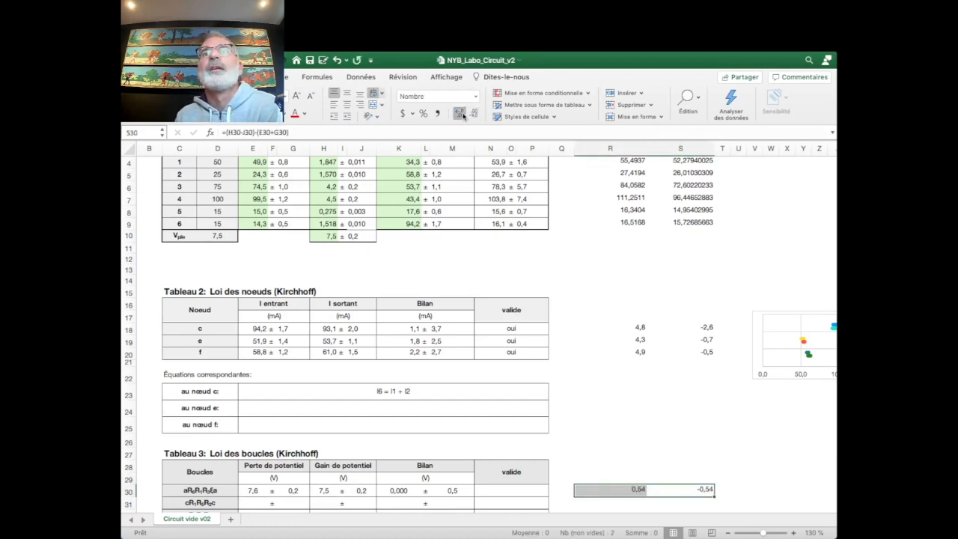
{"action": "left_click", "coordinate": [460, 113]}
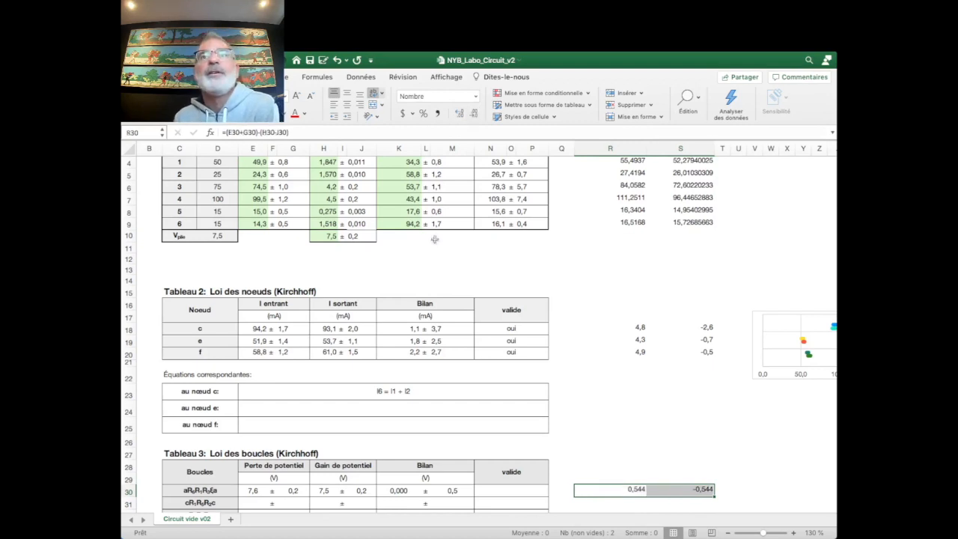
Compare the helper formulas in R30 and S30 and review the Bilan formula of loop aR6R1R3ξa
{"action": "left_click", "coordinate": [630, 490]}
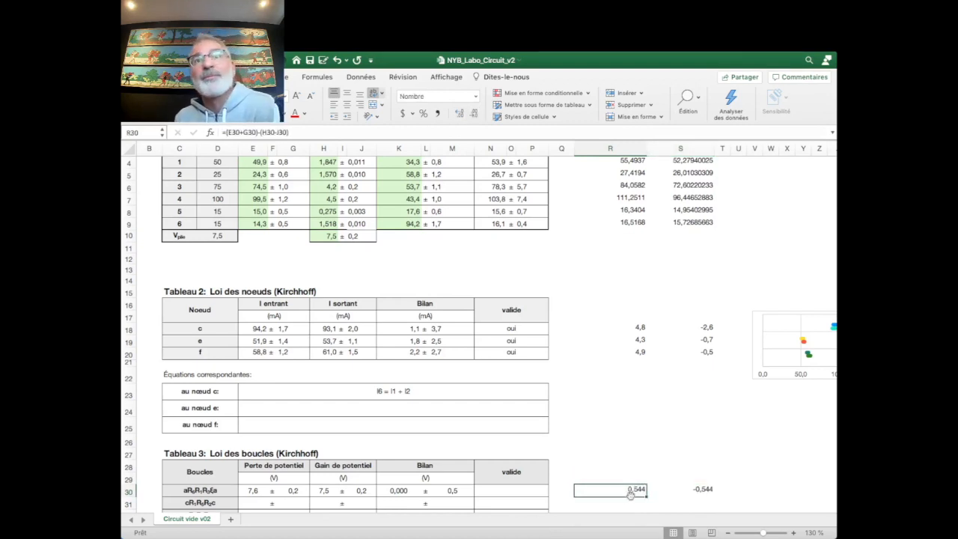
{"action": "left_click", "coordinate": [701, 489]}
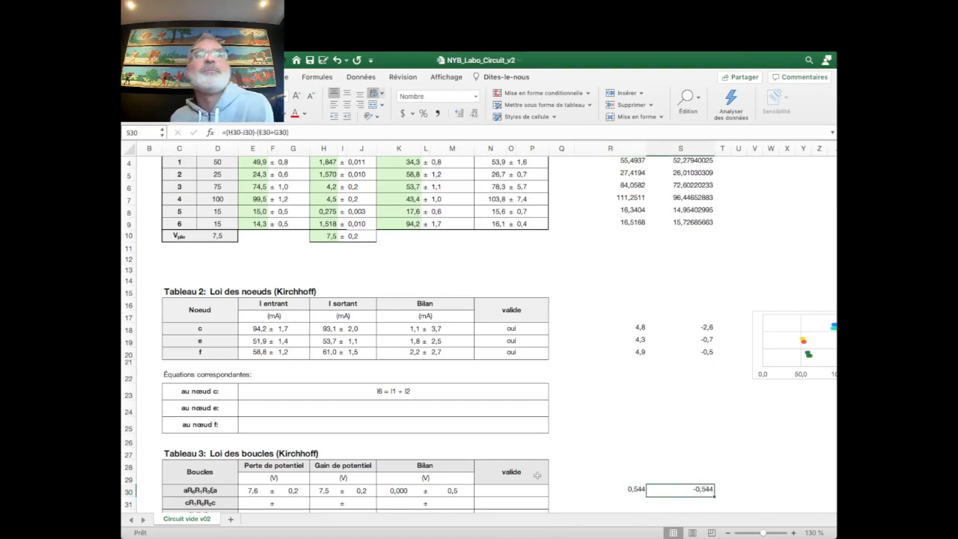
{"action": "left_click", "coordinate": [736, 482]}
{"action": "left_click", "coordinate": [633, 489]}
{"action": "left_click", "coordinate": [694, 488]}
{"action": "left_click", "coordinate": [634, 489]}
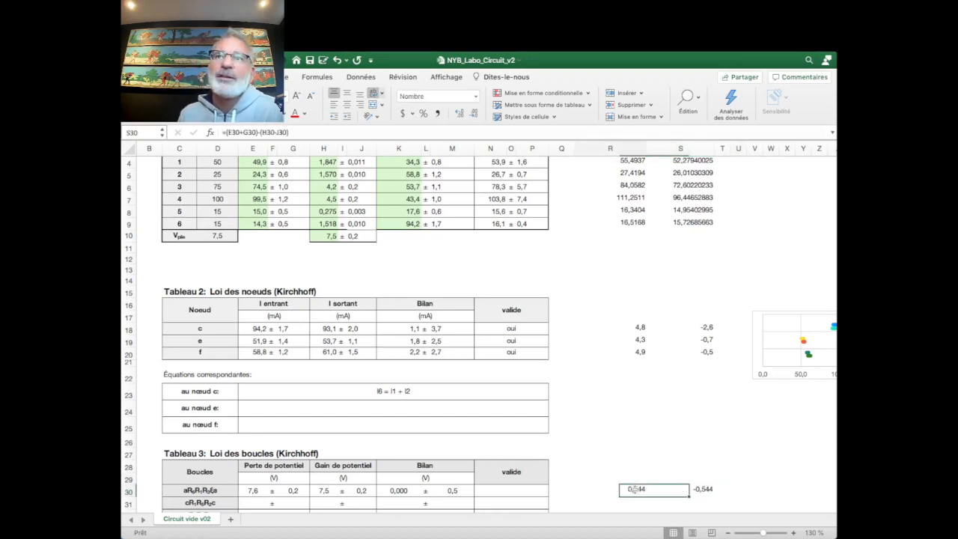
{"action": "left_click", "coordinate": [697, 487]}
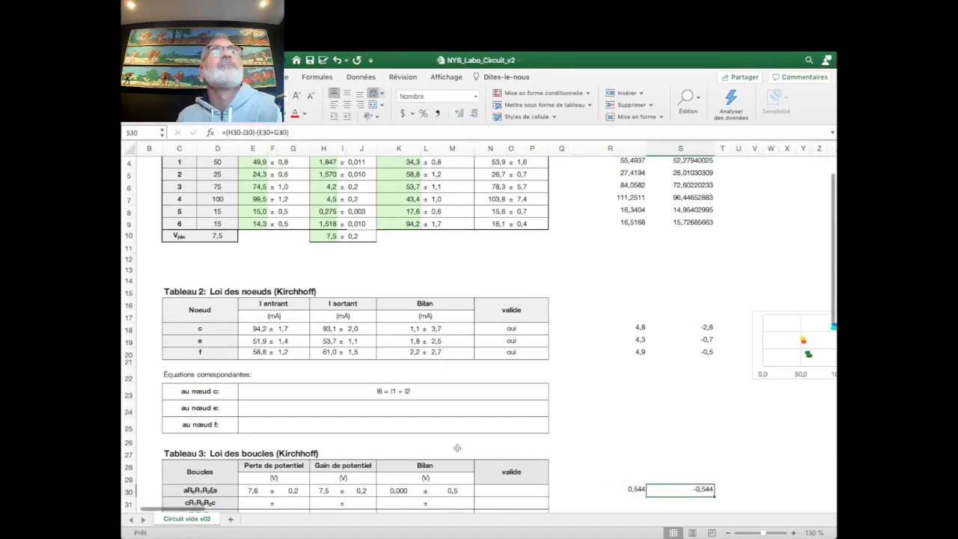
{"action": "left_click", "coordinate": [406, 491]}
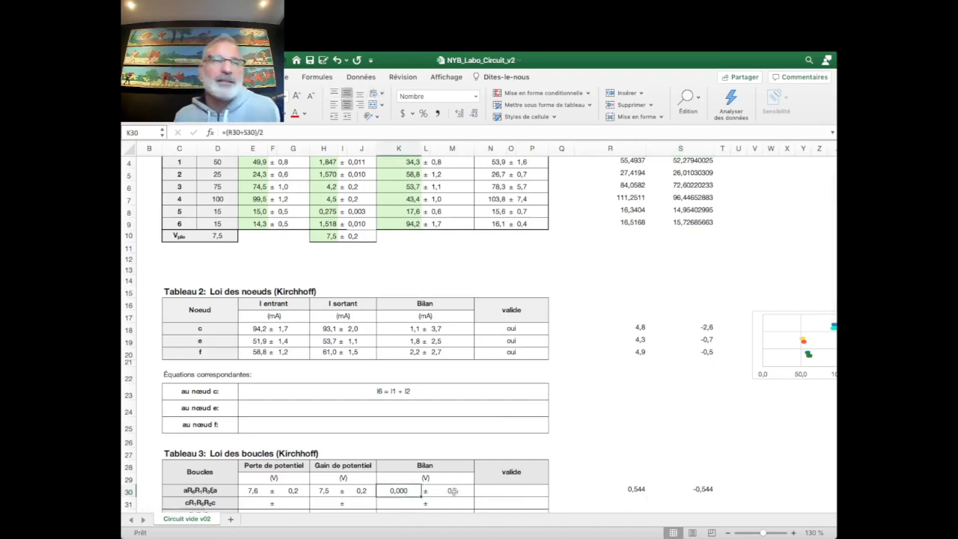
Enter =H4 in E31 as the potential loss of loop cR1R5R2c
{"action": "scroll", "coordinate": [457, 479], "scroll_direction": "down", "scroll_amount": 3}
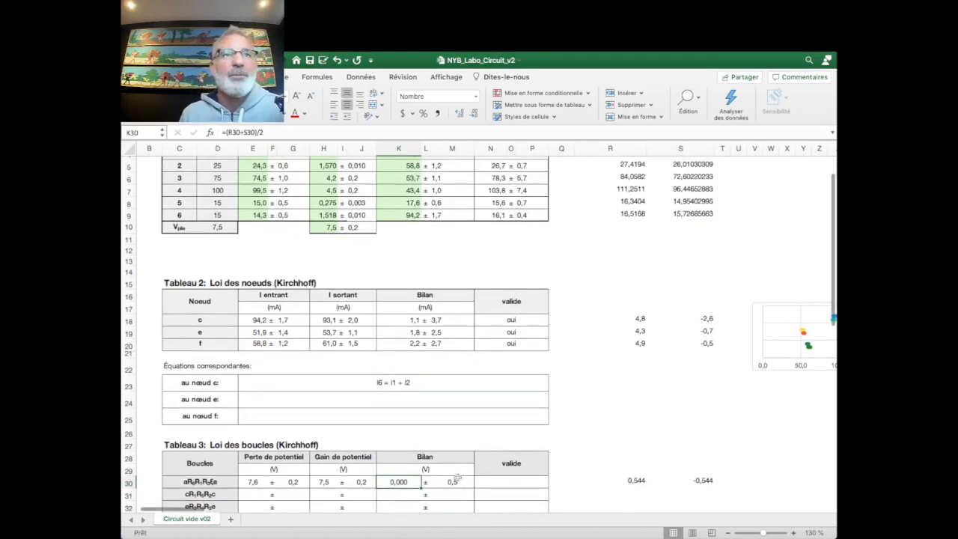
{"action": "left_click", "coordinate": [249, 451]}
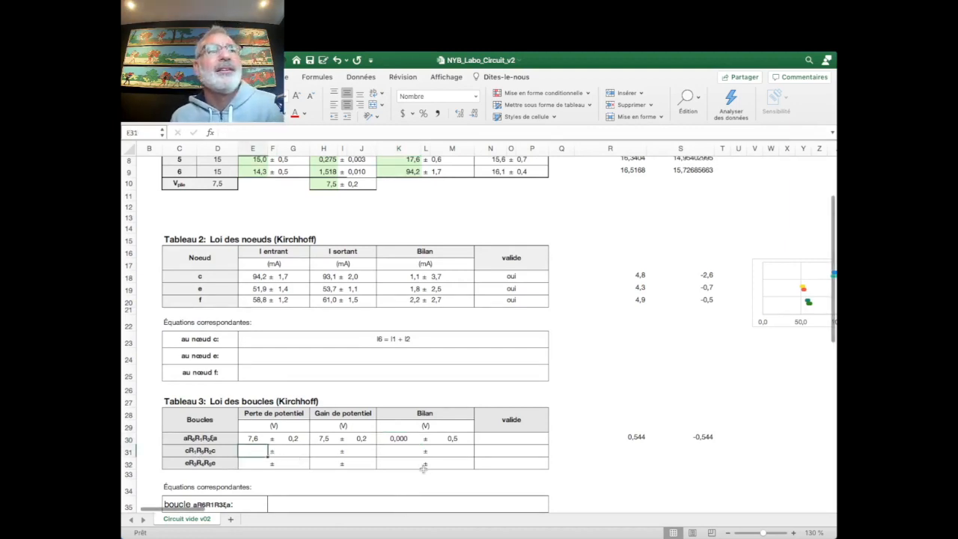
{"action": "scroll", "coordinate": [422, 469], "scroll_direction": "down", "scroll_amount": 2}
{"action": "scroll", "coordinate": [423, 468], "scroll_direction": "down", "scroll_amount": 1}
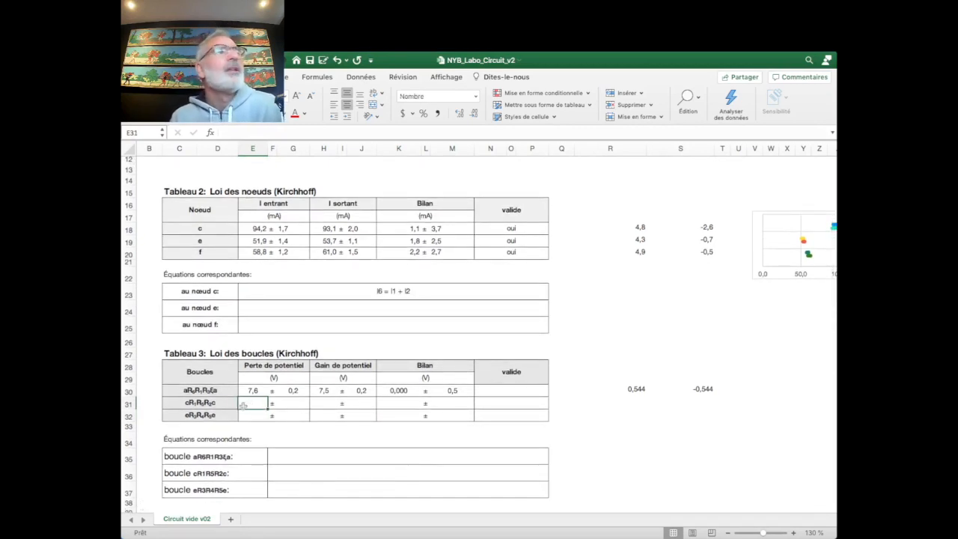
{"action": "scroll", "coordinate": [296, 355], "scroll_direction": "left", "scroll_amount": 5}
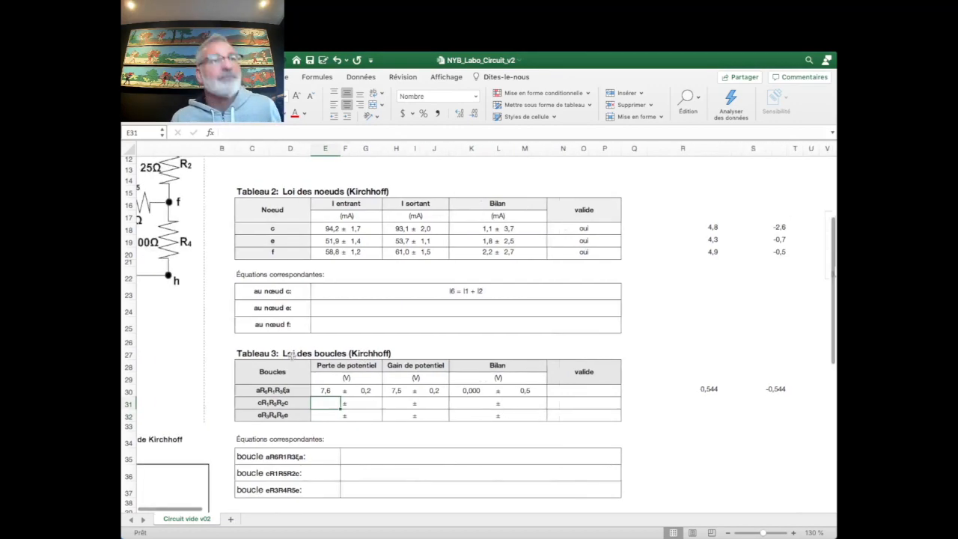
{"action": "scroll", "coordinate": [308, 357], "scroll_direction": "up", "scroll_amount": 5}
{"action": "scroll", "coordinate": [309, 358], "scroll_direction": "down", "scroll_amount": 2}
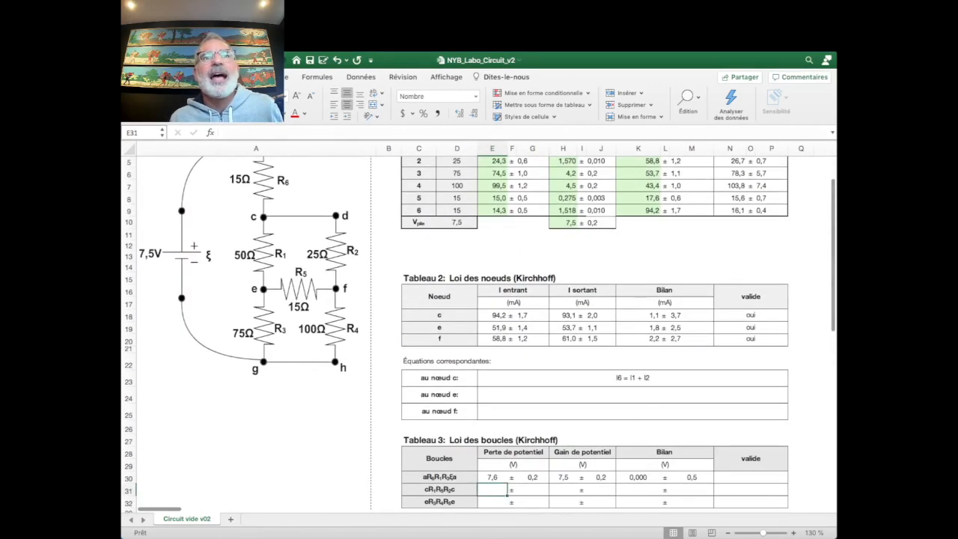
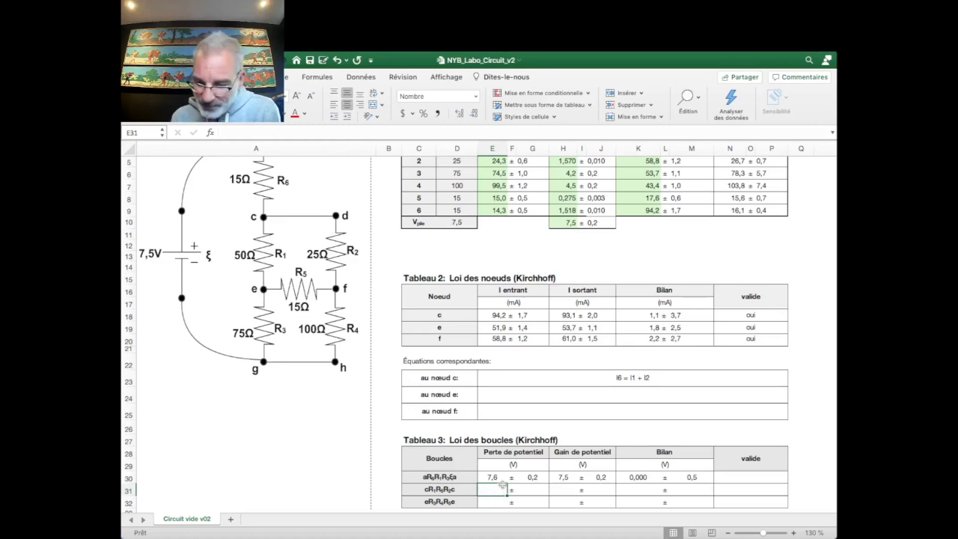
{"action": "type", "text": "="}
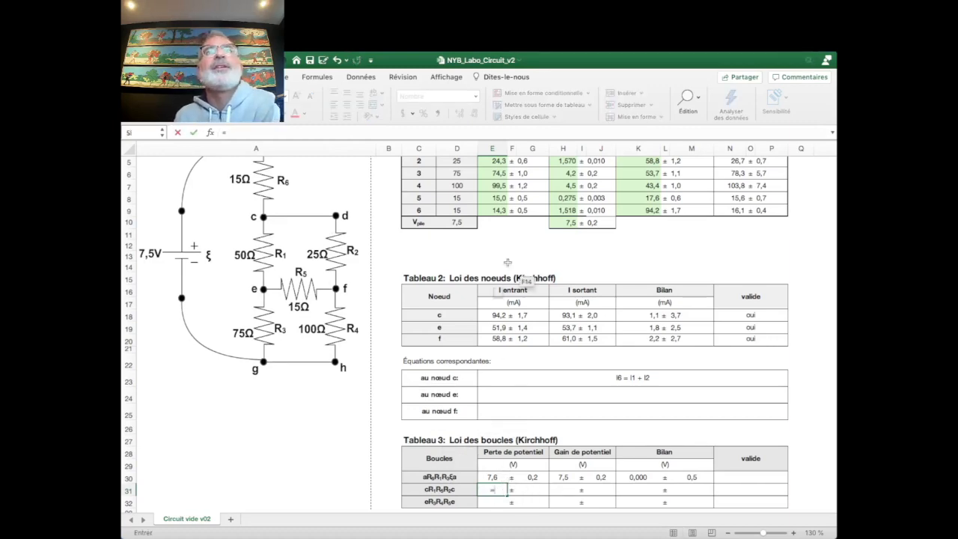
{"action": "scroll", "coordinate": [513, 257], "scroll_direction": "up", "scroll_amount": 3}
{"action": "scroll", "coordinate": [512, 257], "scroll_direction": "up", "scroll_amount": 1}
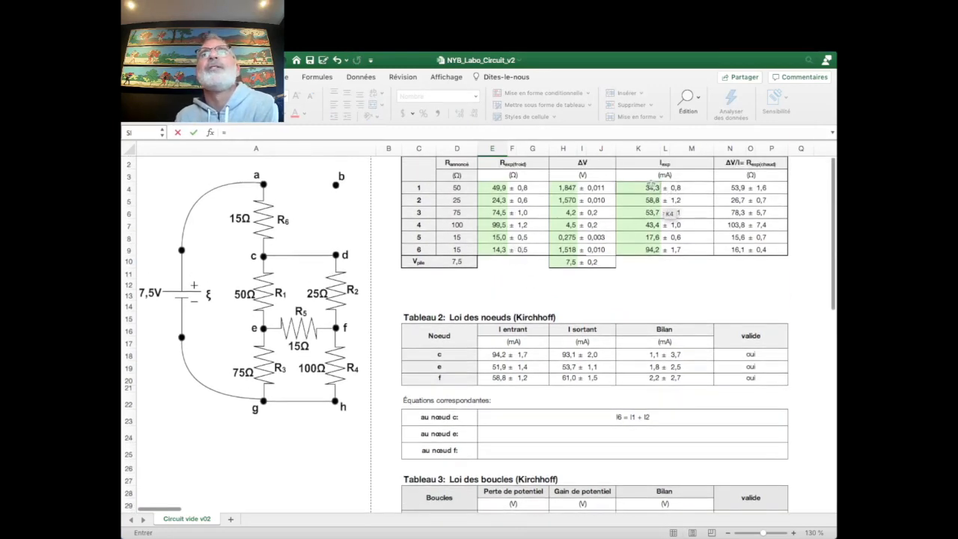
{"action": "left_click", "coordinate": [561, 188]}
{"action": "scroll", "coordinate": [562, 313], "scroll_direction": "down", "scroll_amount": 5}
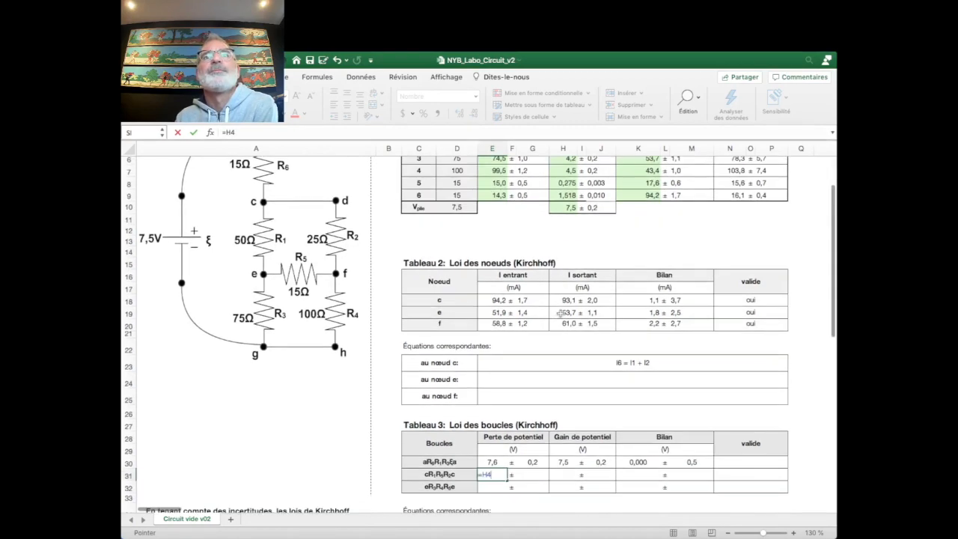
{"action": "key", "text": "Tab"}
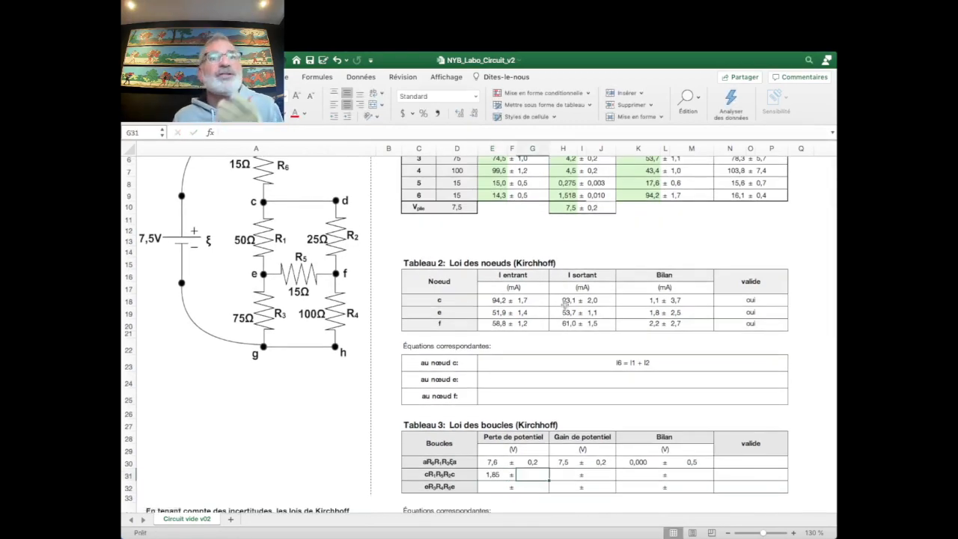
Enter =J4 in G31 as the uncertainty of loop cR1R5R2c's potential loss
{"action": "type", "text": "="}
{"action": "scroll", "coordinate": [592, 312], "scroll_direction": "up", "scroll_amount": 5}
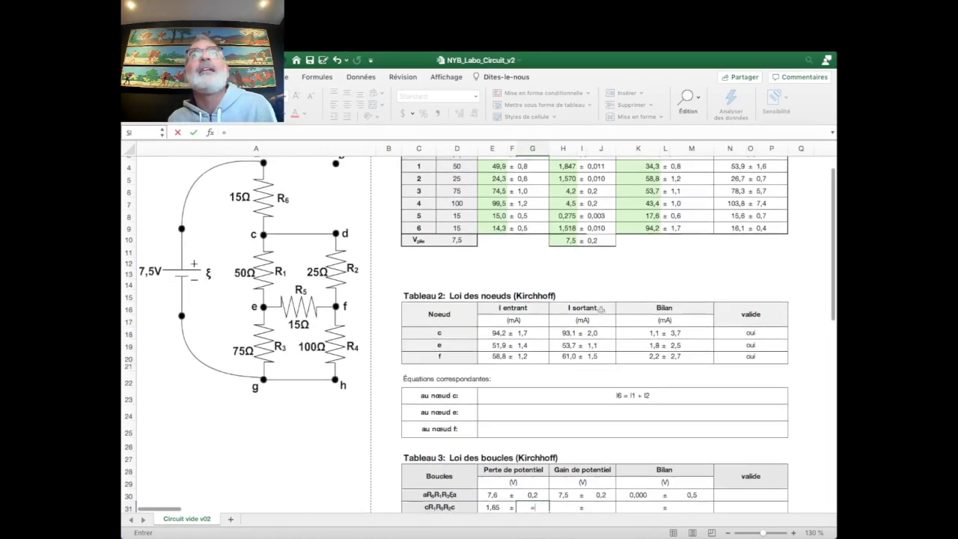
{"action": "left_click", "coordinate": [600, 194]}
{"action": "key", "text": "Return"}
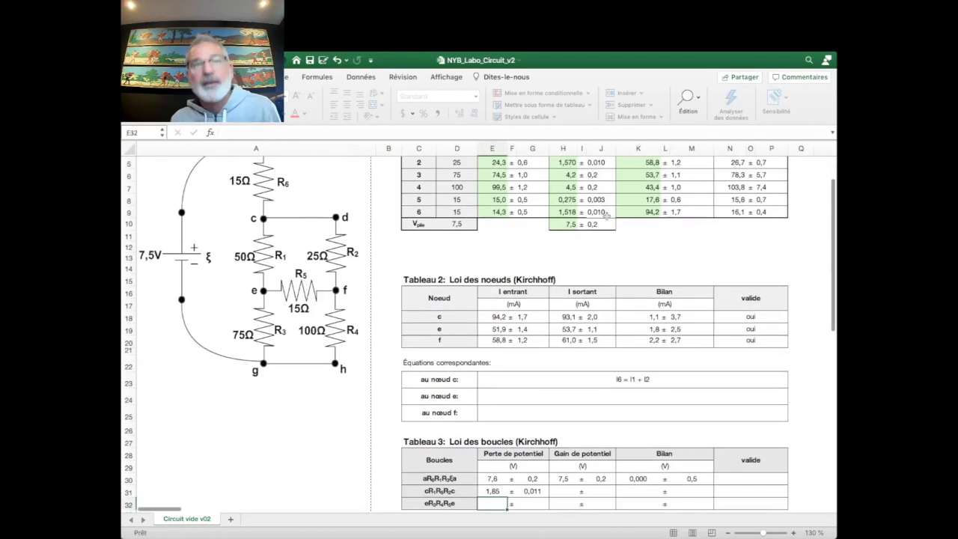
{"action": "left_click", "coordinate": [530, 482]}
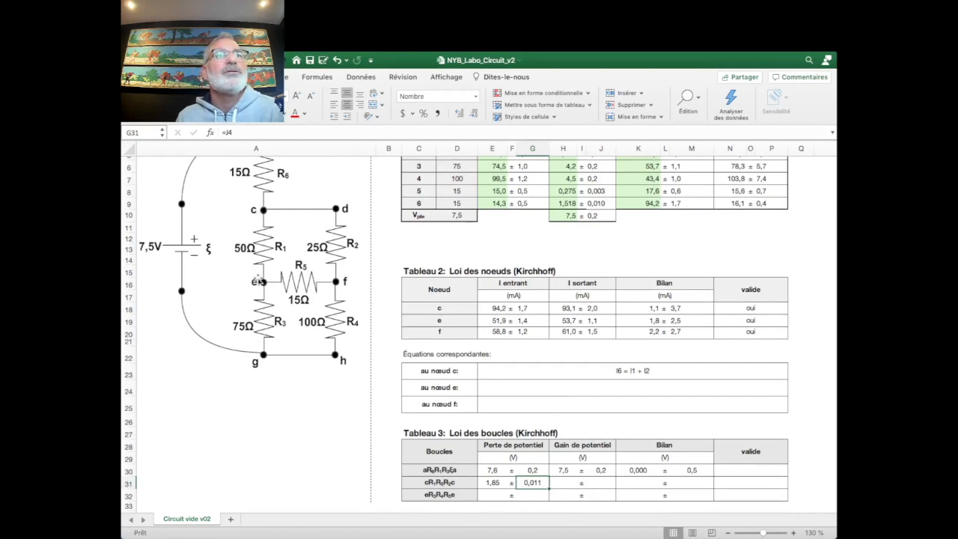
Enter =H8+H5 in H31 as the potential gain of loop cR1R5R2c
{"action": "left_click", "coordinate": [560, 480]}
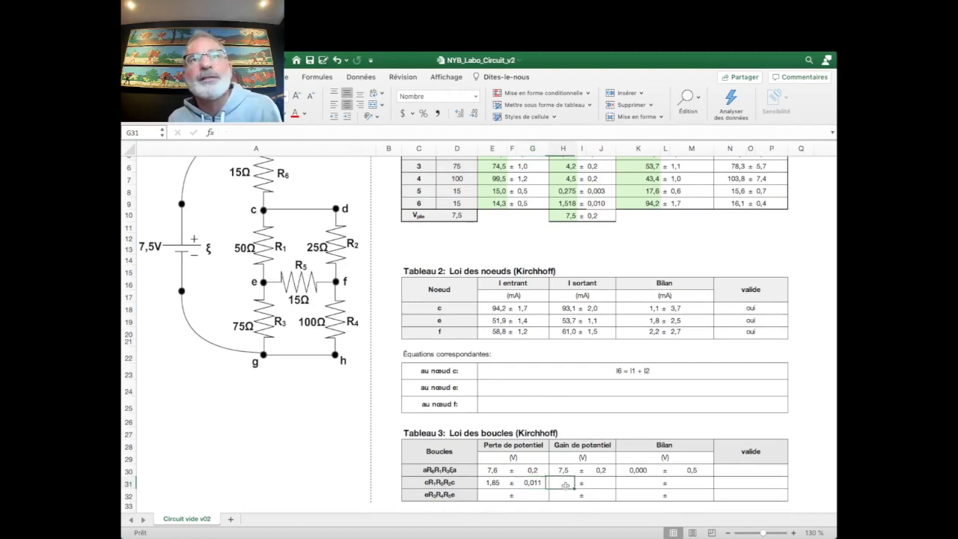
{"action": "type", "text": "="}
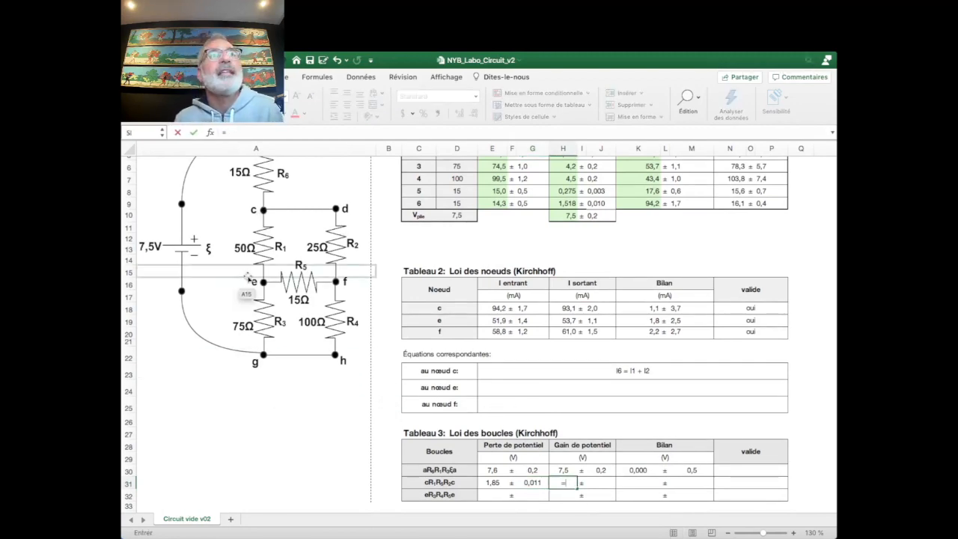
{"action": "scroll", "coordinate": [534, 446], "scroll_direction": "up", "scroll_amount": 3}
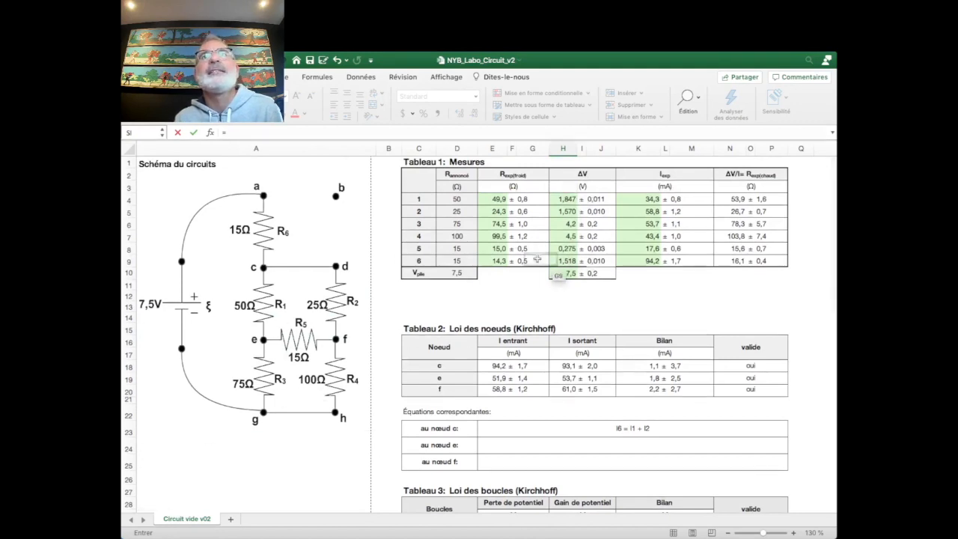
{"action": "left_click", "coordinate": [571, 248]}
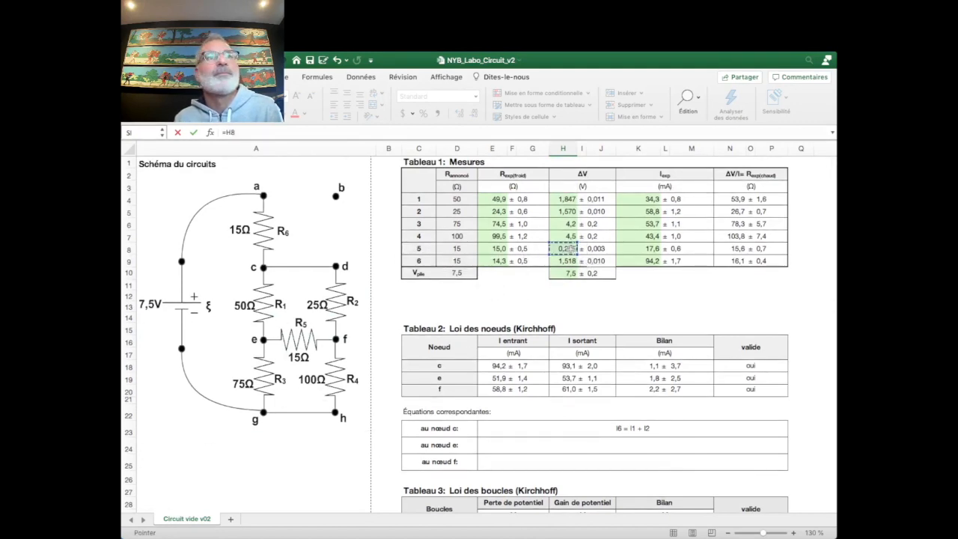
{"action": "type", "text": "+"}
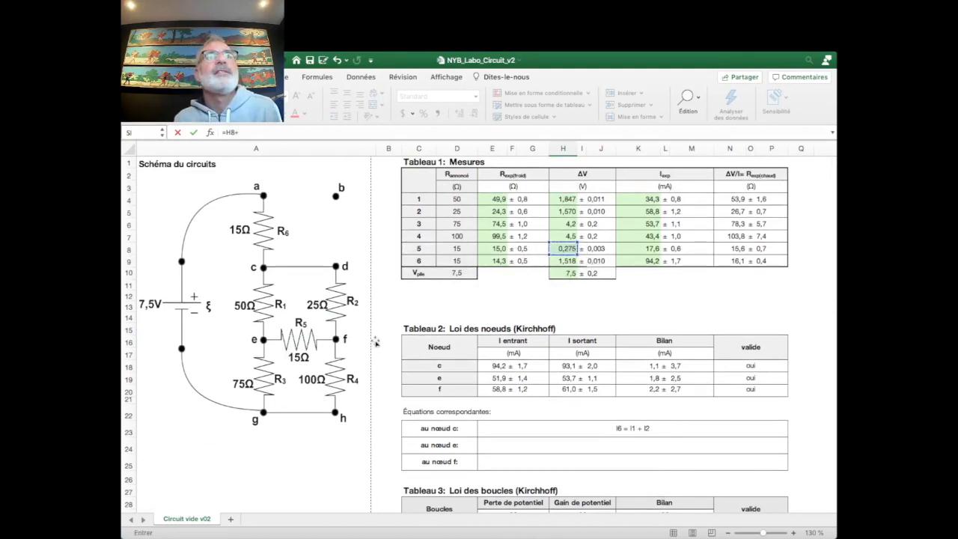
{"action": "left_click", "coordinate": [563, 212]}
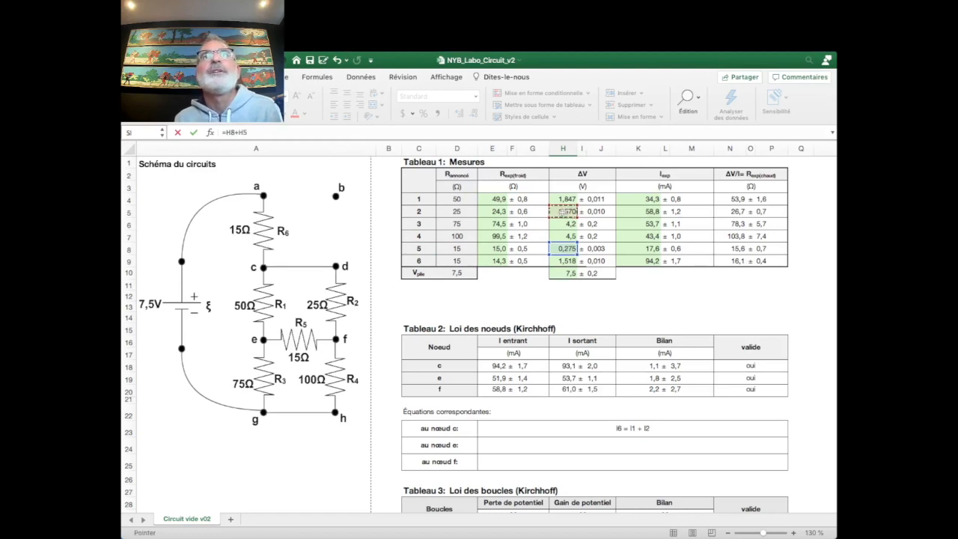
{"action": "left_click", "coordinate": [247, 132]}
{"action": "key", "text": "Return"}
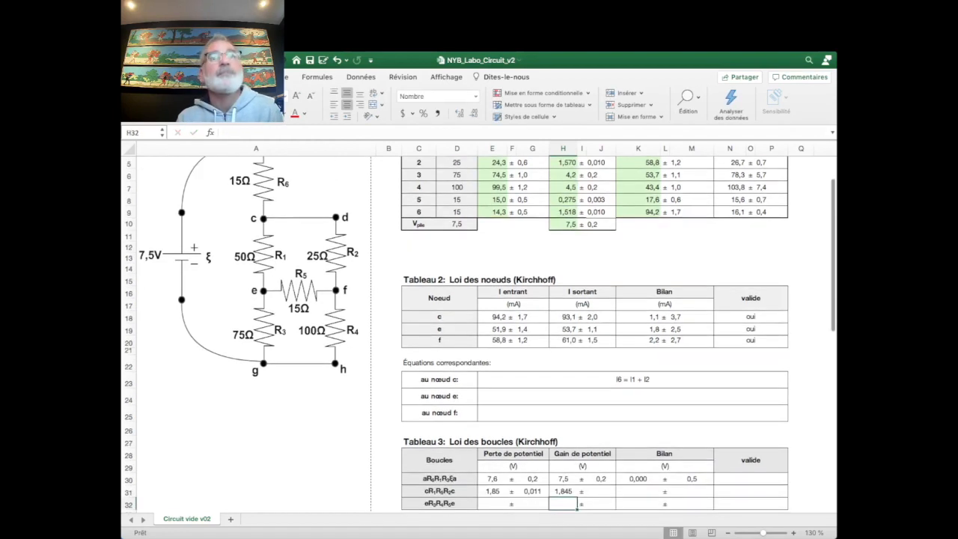
{"action": "left_click", "coordinate": [492, 490]}
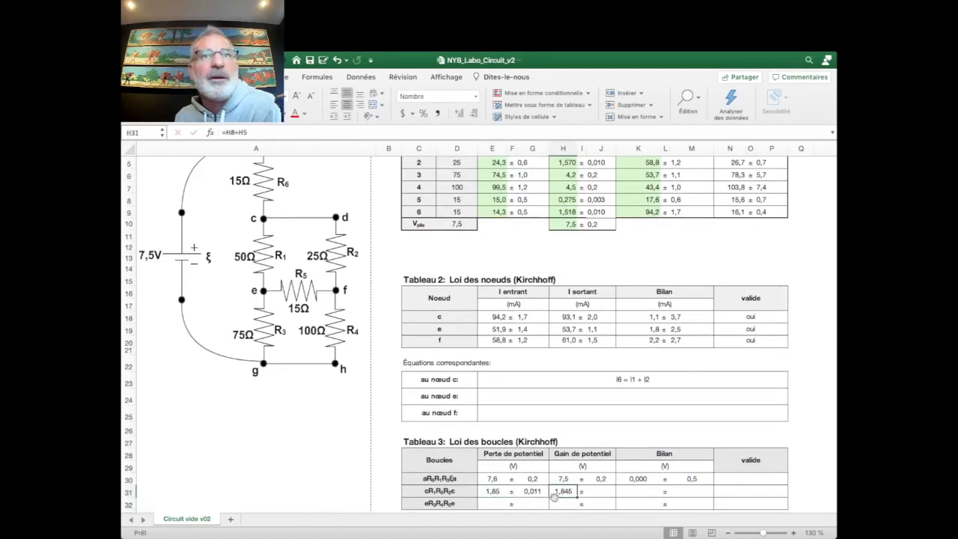
Enter =J8+J5 in J31 as the uncertainty of loop cR1R5R2c's potential gain
{"action": "left_click", "coordinate": [591, 488]}
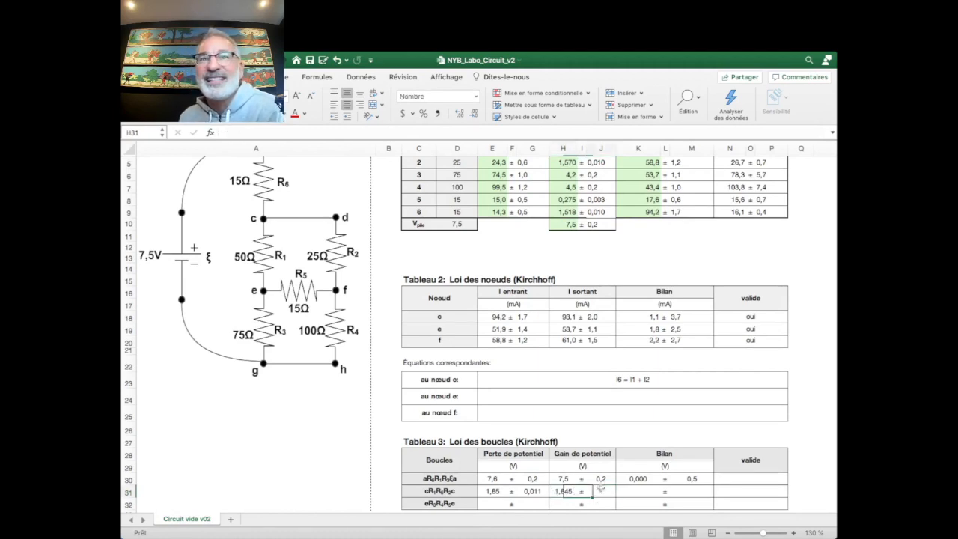
{"action": "type", "text": "="}
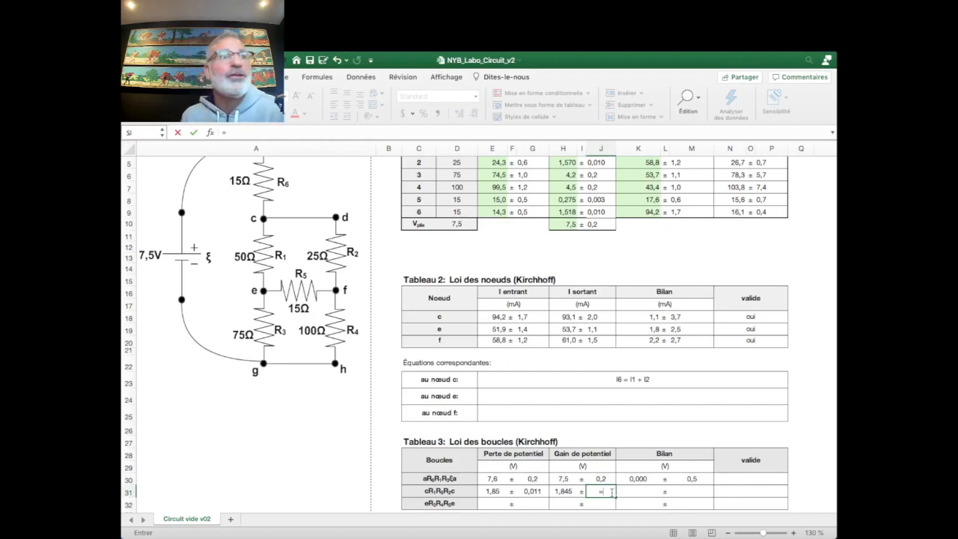
{"action": "scroll", "coordinate": [479, 337], "scroll_direction": "up", "scroll_amount": 3}
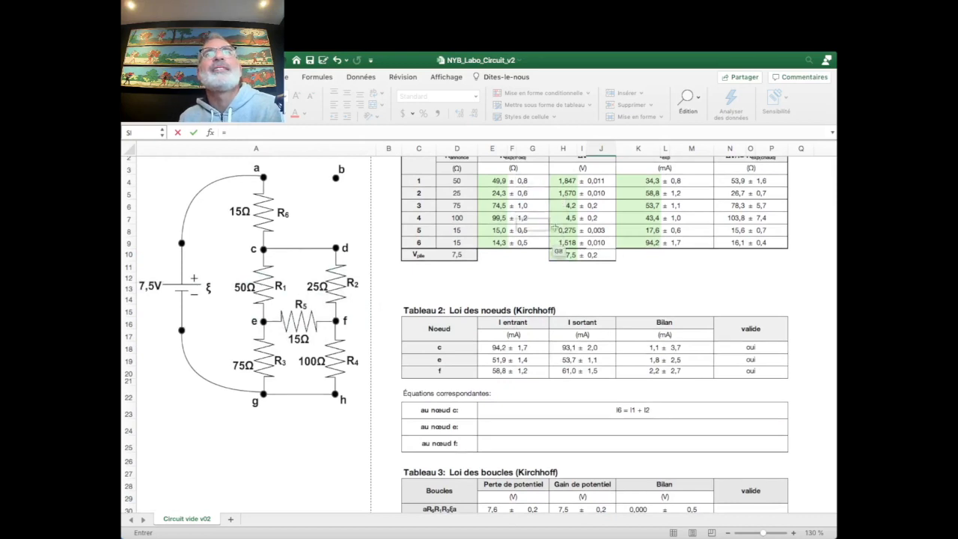
{"action": "left_click", "coordinate": [603, 230]}
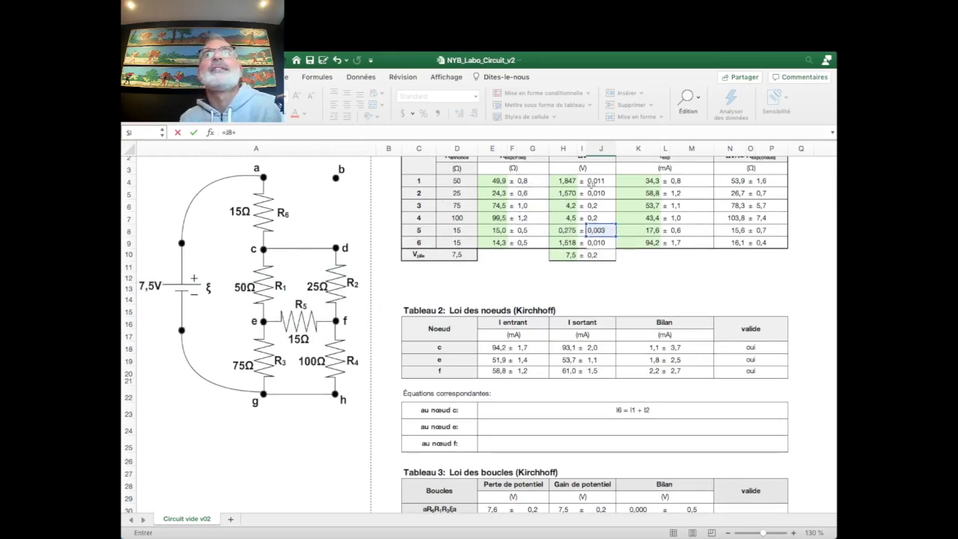
{"action": "left_click", "coordinate": [595, 193]}
{"action": "key", "text": "Return"}
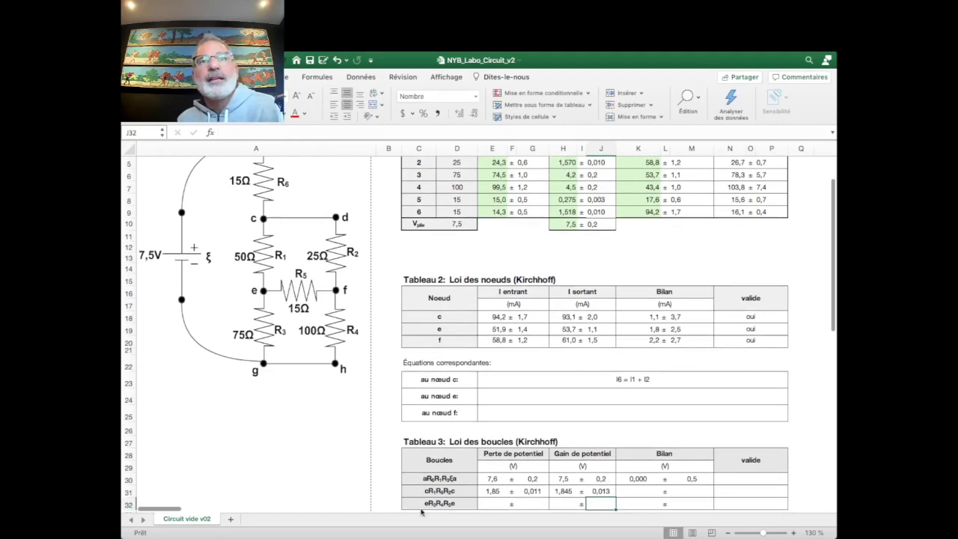
Compare loop cR1R5R2c's loss and gain cells and review the helper formula in R30
{"action": "left_click", "coordinate": [492, 491]}
{"action": "left_click", "coordinate": [570, 491]}
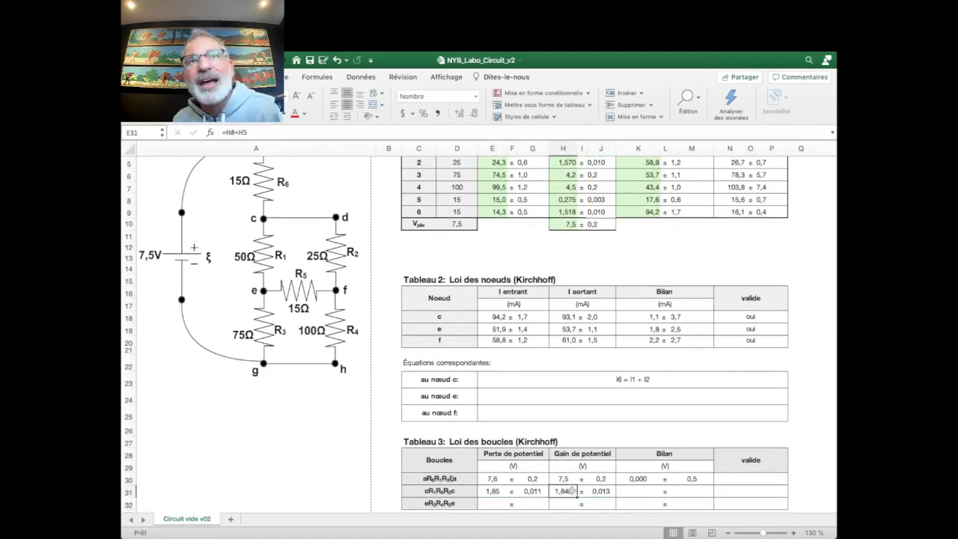
{"action": "left_click", "coordinate": [636, 491]}
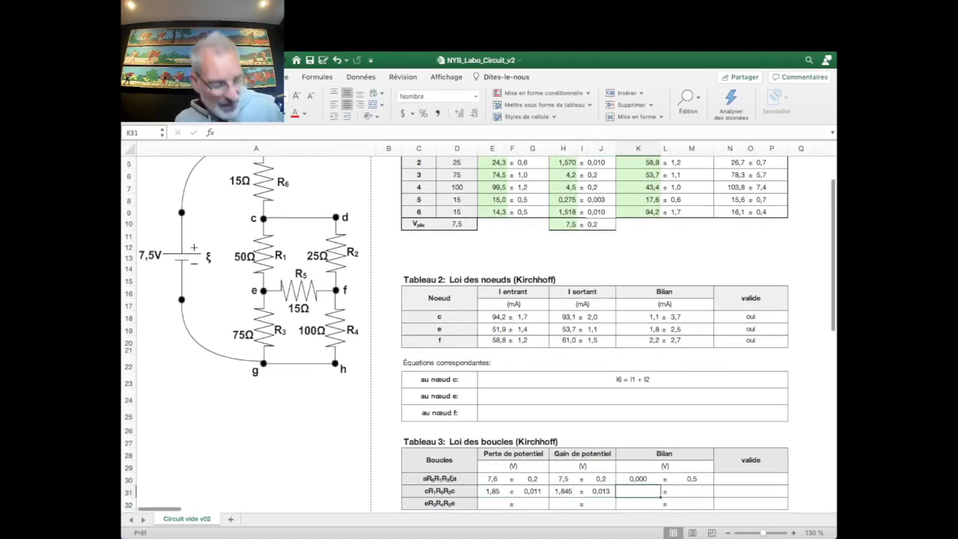
{"action": "scroll", "coordinate": [301, 459], "scroll_direction": "right", "scroll_amount": 5}
{"action": "scroll", "coordinate": [301, 459], "scroll_direction": "down", "scroll_amount": 1}
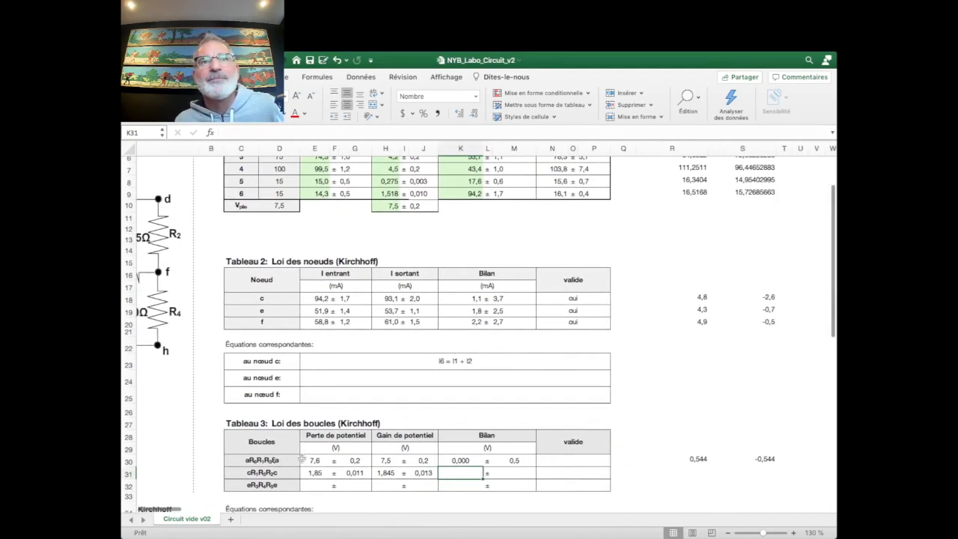
{"action": "left_click", "coordinate": [699, 459]}
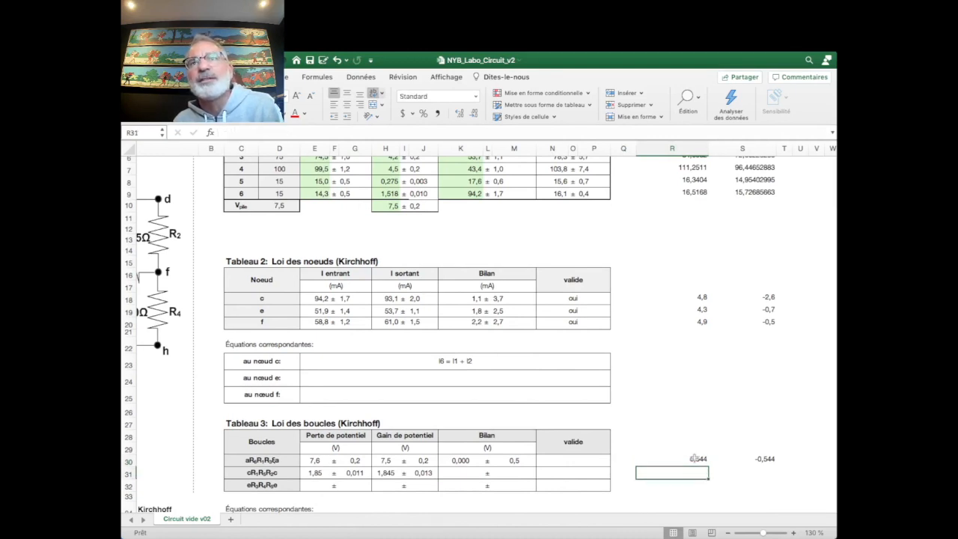
{"action": "double_click", "coordinate": [699, 460]}
{"action": "key", "text": "Escape"}
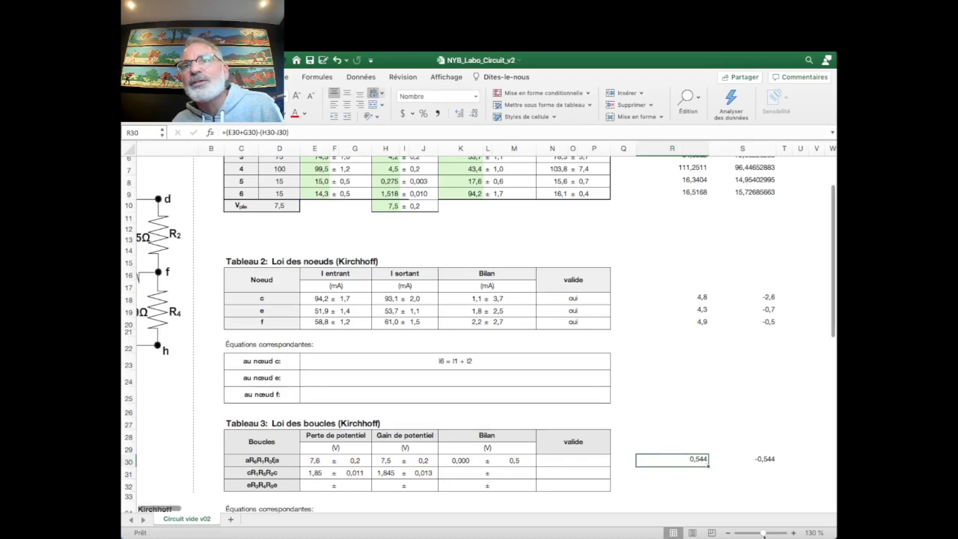
Try to copy the helper formula from R30 down to R32, and clear the copies in R31 and R32
{"action": "scroll", "coordinate": [753, 512], "scroll_direction": "up", "scroll_amount": 3}
{"action": "scroll", "coordinate": [749, 523], "scroll_direction": "right", "scroll_amount": 3}
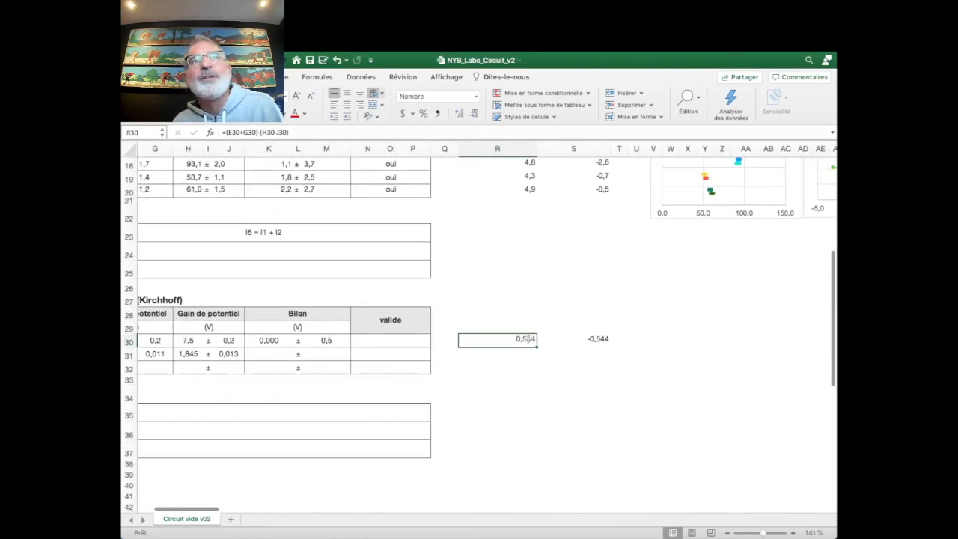
{"action": "left_click_drag", "start_coordinate": [536, 347], "coordinate": [538, 371]}
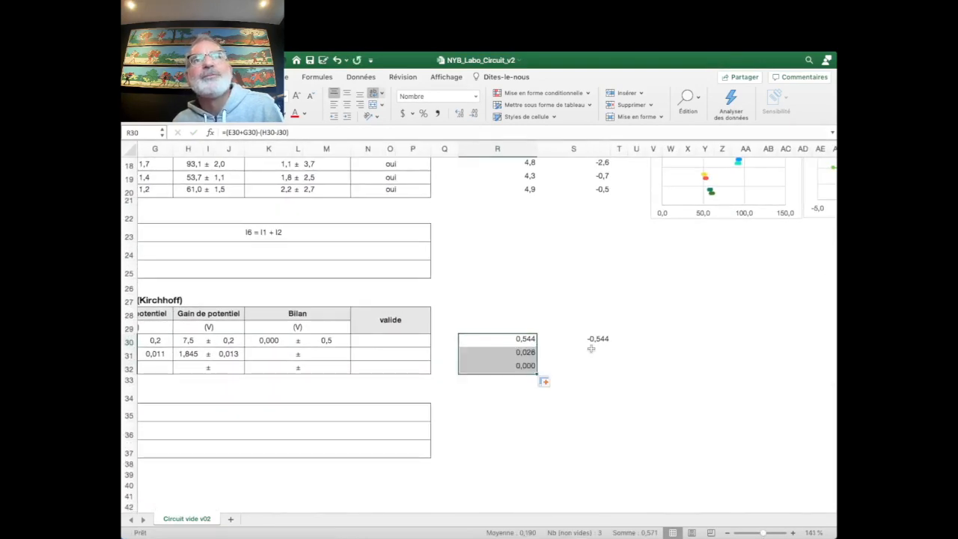
{"action": "left_click", "coordinate": [603, 340]}
{"action": "mouse_move", "coordinate": [610, 346]}
{"action": "left_mouse_down"}
{"action": "mouse_move", "coordinate": [612, 371]}
{"action": "mouse_move", "coordinate": [607, 341]}
{"action": "left_mouse_up"}
{"action": "left_click", "coordinate": [529, 354]}
{"action": "key", "text": "Delete"}
{"action": "left_click", "coordinate": [526, 366]}
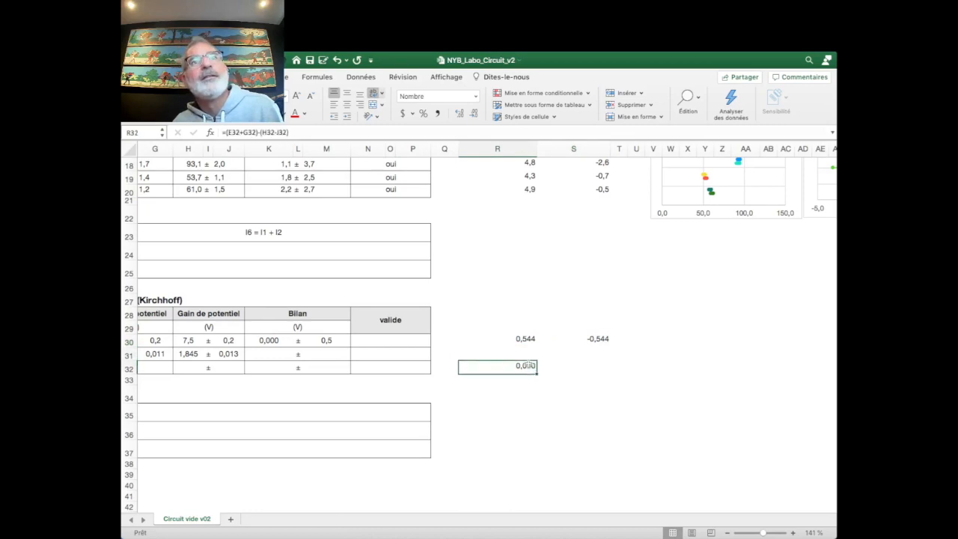
{"action": "key", "text": "Delete"}
{"action": "scroll", "coordinate": [526, 375], "scroll_direction": "up", "scroll_amount": 1}
{"action": "scroll", "coordinate": [526, 375], "scroll_direction": "left", "scroll_amount": 4}
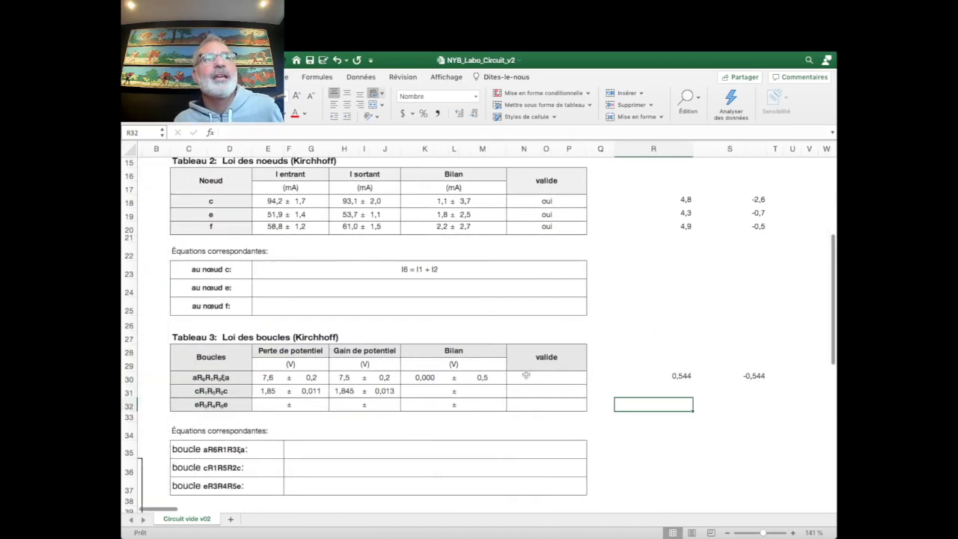
Compare the potential loss and gain formulas of loops aR6R1R3ξa and cR1R5R2c, and review the helper formula in R30
{"action": "left_click", "coordinate": [274, 375]}
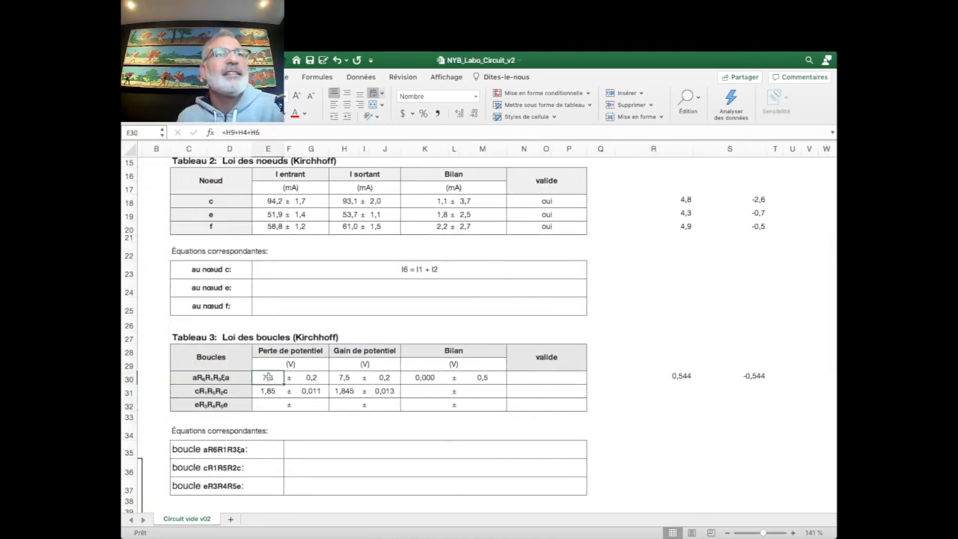
{"action": "left_click", "coordinate": [341, 379]}
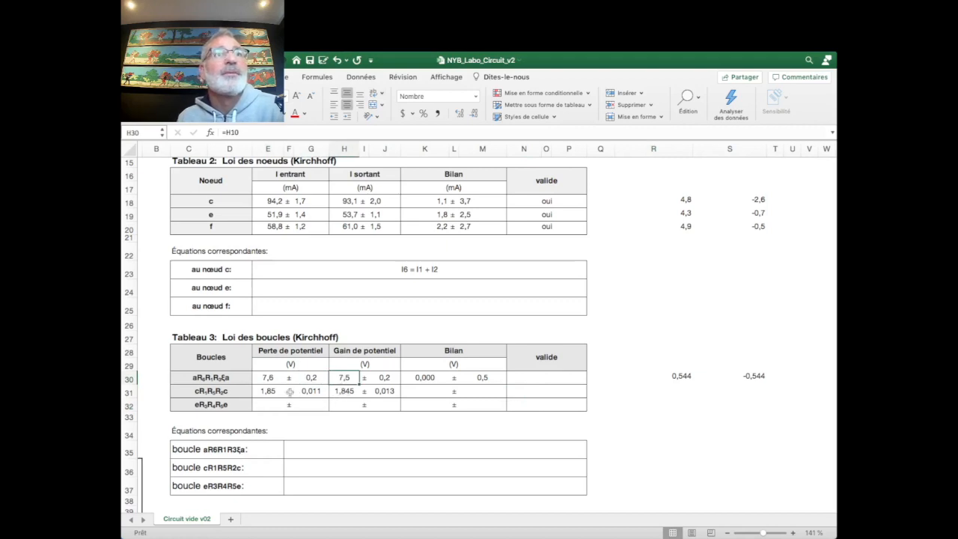
{"action": "left_click", "coordinate": [271, 390]}
{"action": "left_click", "coordinate": [341, 391]}
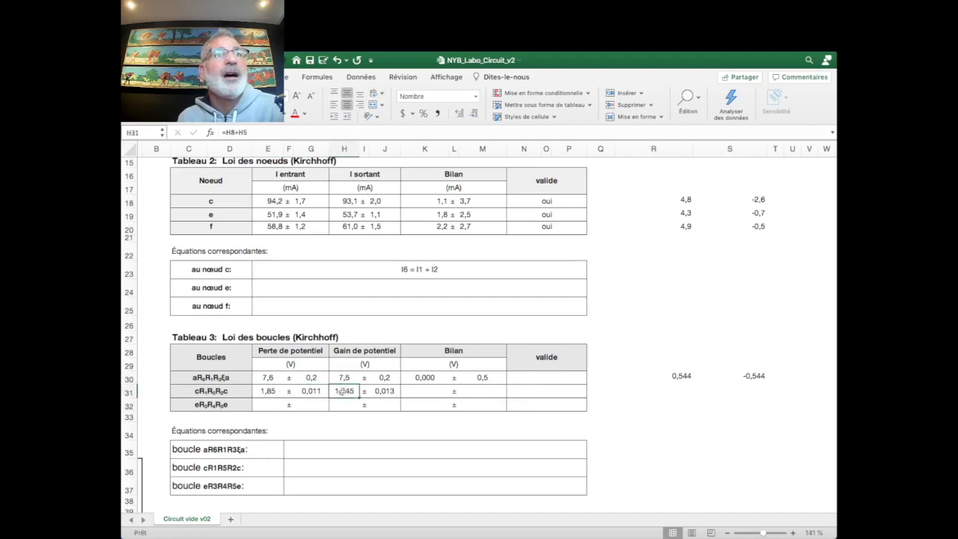
{"action": "left_click", "coordinate": [275, 376]}
{"action": "left_click", "coordinate": [342, 377]}
{"action": "left_click", "coordinate": [268, 377]}
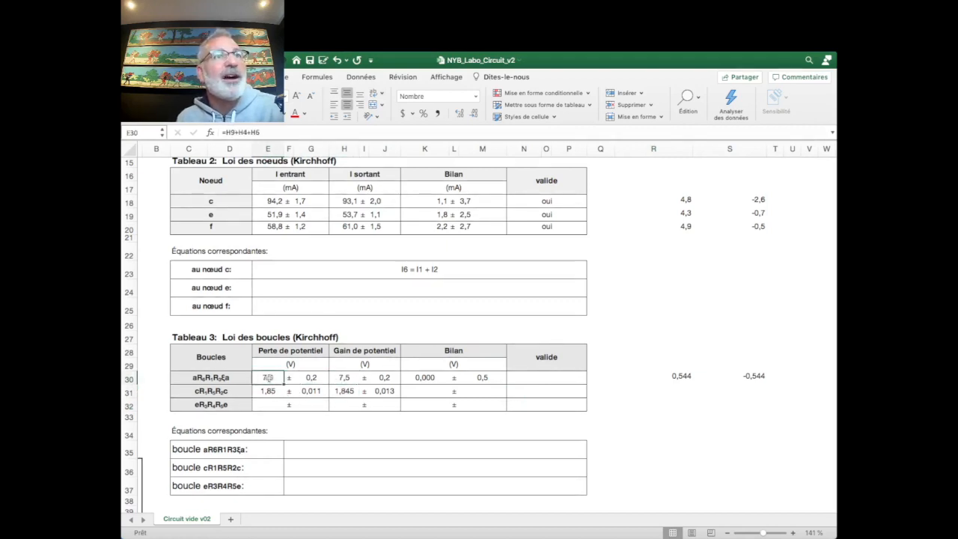
{"action": "left_click", "coordinate": [343, 377]}
{"action": "left_click", "coordinate": [268, 391]}
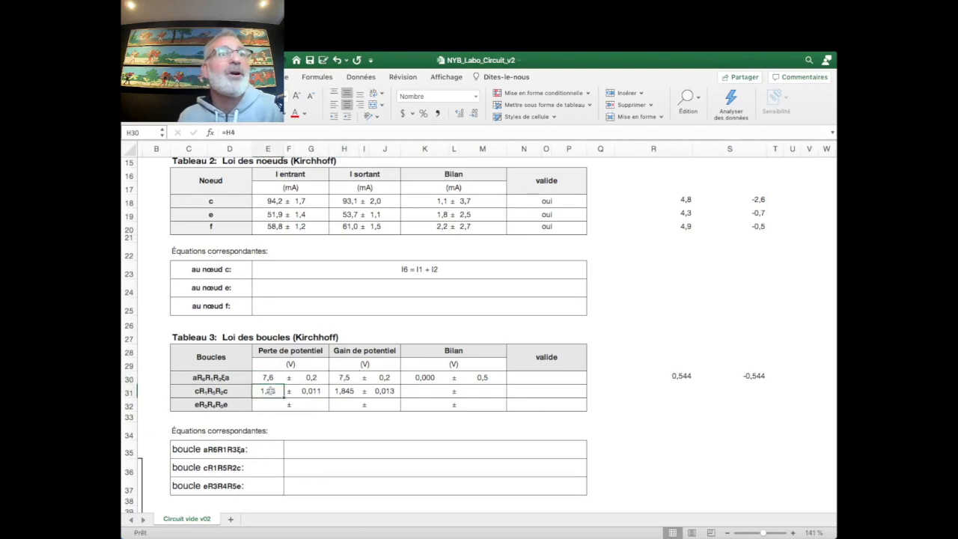
{"action": "left_click", "coordinate": [344, 391]}
{"action": "left_click", "coordinate": [682, 375]}
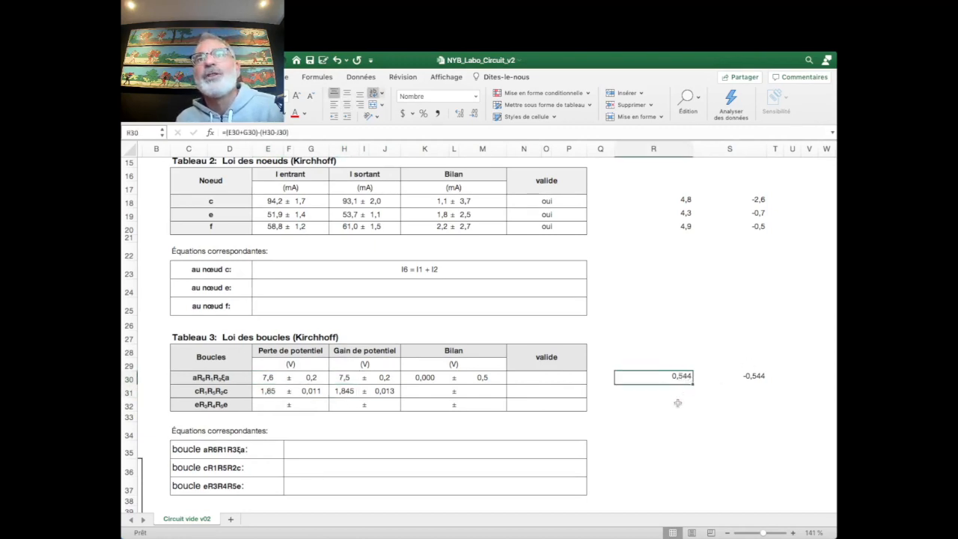
{"action": "double_click", "coordinate": [678, 377]}
{"action": "key", "text": "Return"}
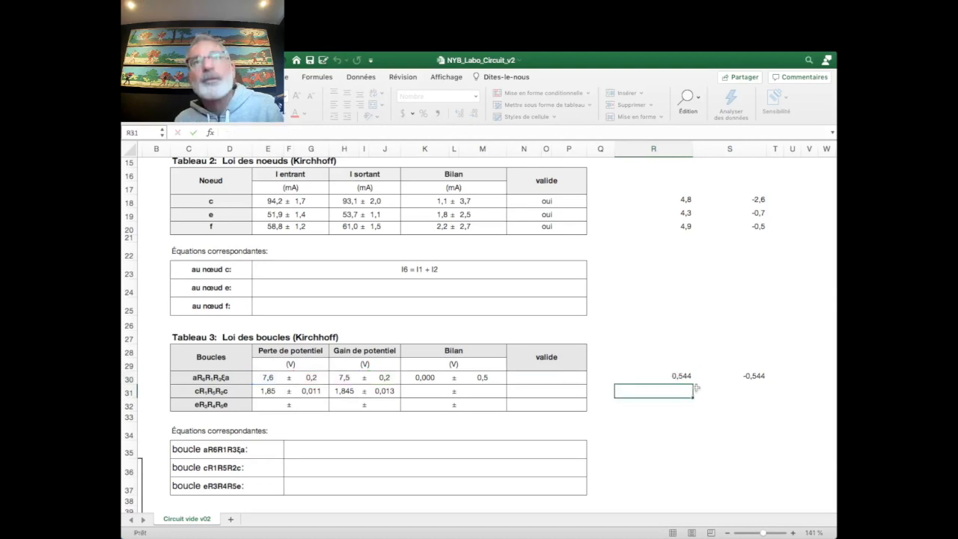
Copy the helper formulas in R30 and S30 down to row 31 for loop cR1R5R2c
{"action": "left_click", "coordinate": [685, 376]}
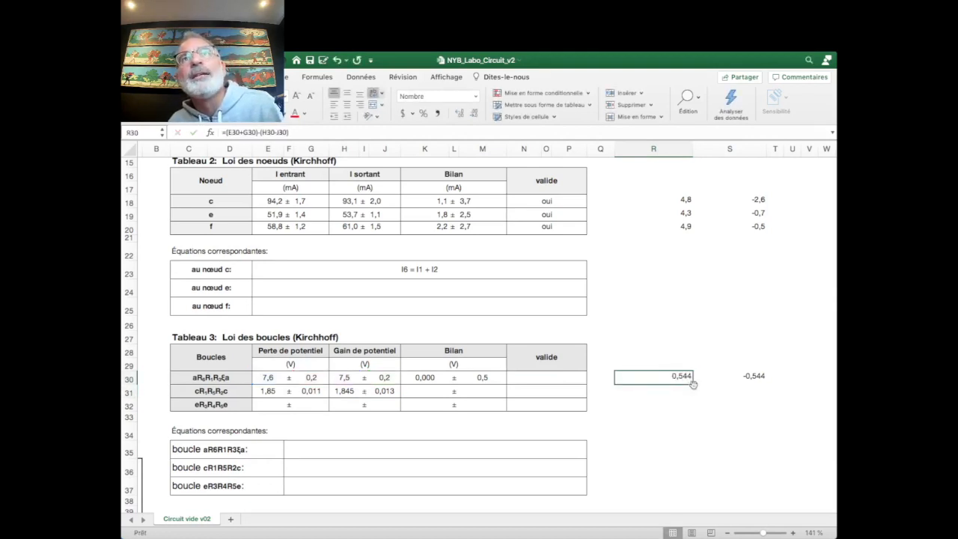
{"action": "left_click_drag", "start_coordinate": [763, 532], "coordinate": [761, 534]}
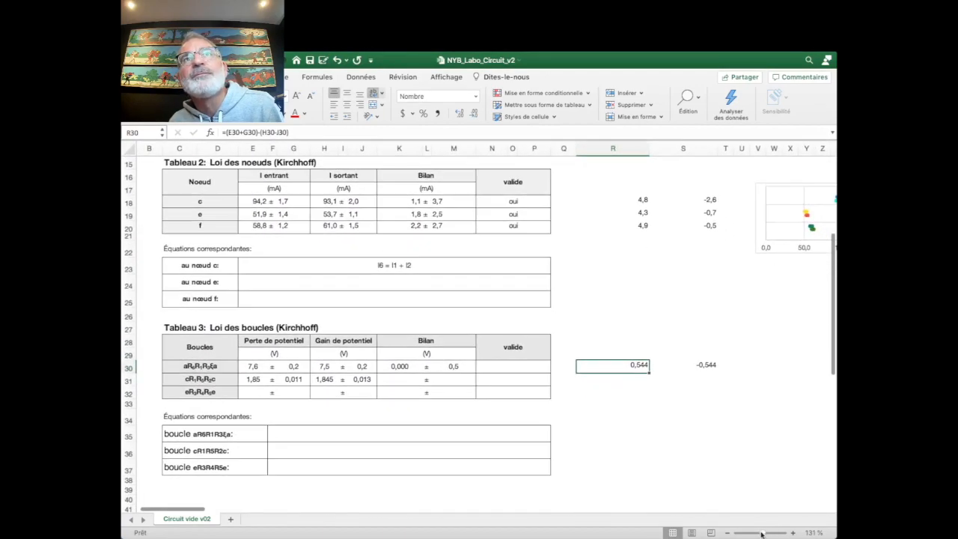
{"action": "left_click", "coordinate": [652, 376]}
{"action": "left_click", "coordinate": [645, 369]}
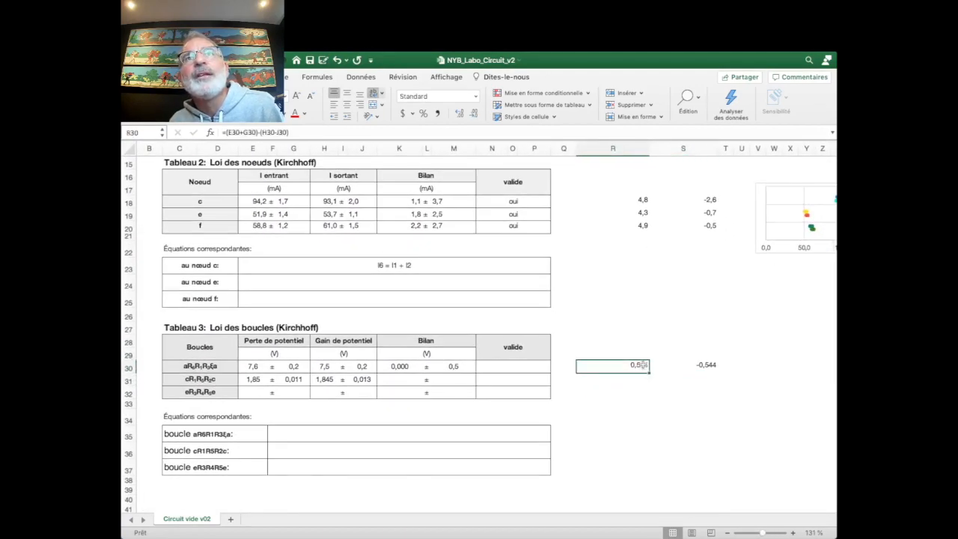
{"action": "mouse_move", "coordinate": [648, 371]}
{"action": "left_mouse_down"}
{"action": "mouse_move", "coordinate": [653, 397]}
{"action": "mouse_move", "coordinate": [650, 386]}
{"action": "left_mouse_up"}
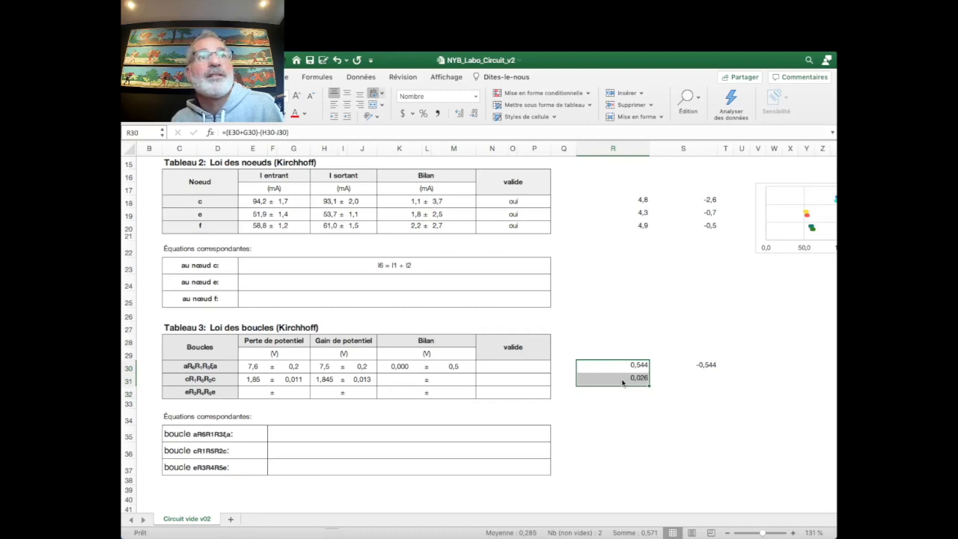
{"action": "left_click", "coordinate": [703, 364]}
{"action": "left_click_drag", "start_coordinate": [717, 371], "coordinate": [719, 384]}
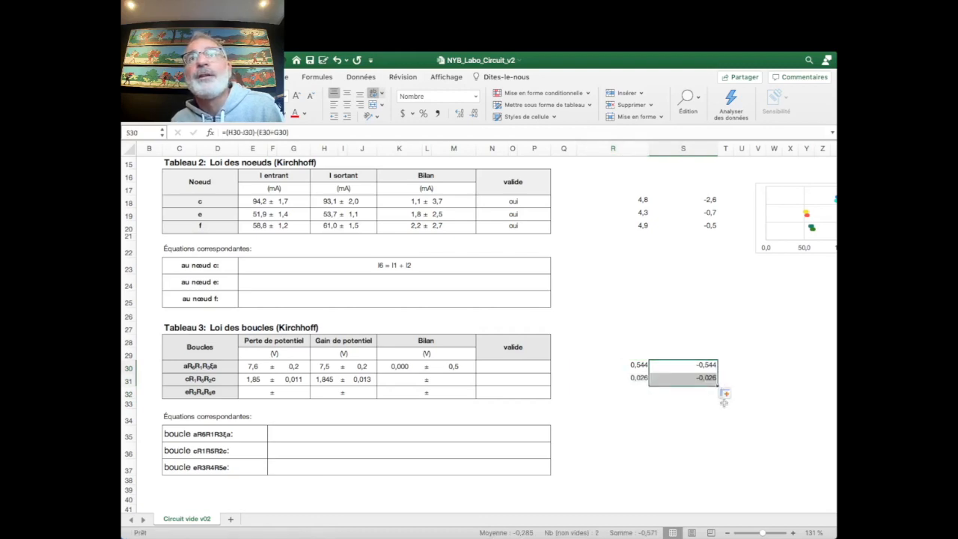
{"action": "left_click", "coordinate": [725, 411]}
Copy loop aR6R1R3ξa's balance and uncertainty formulas down to loop cR1R5R2c, and show the uncertainty in M31 with two decimals
{"action": "left_click", "coordinate": [398, 366]}
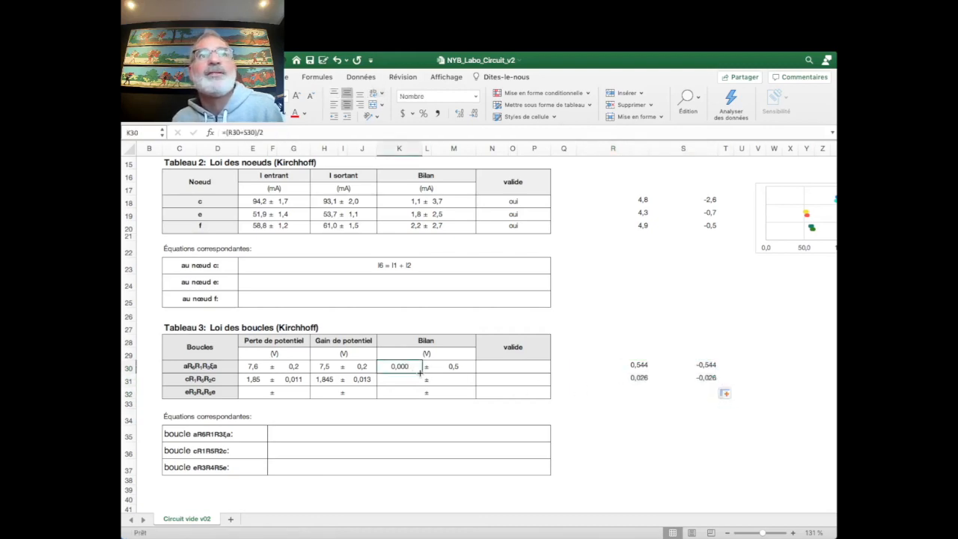
{"action": "left_click_drag", "start_coordinate": [424, 373], "coordinate": [476, 386]}
{"action": "left_click", "coordinate": [458, 366]}
{"action": "left_click", "coordinate": [457, 379]}
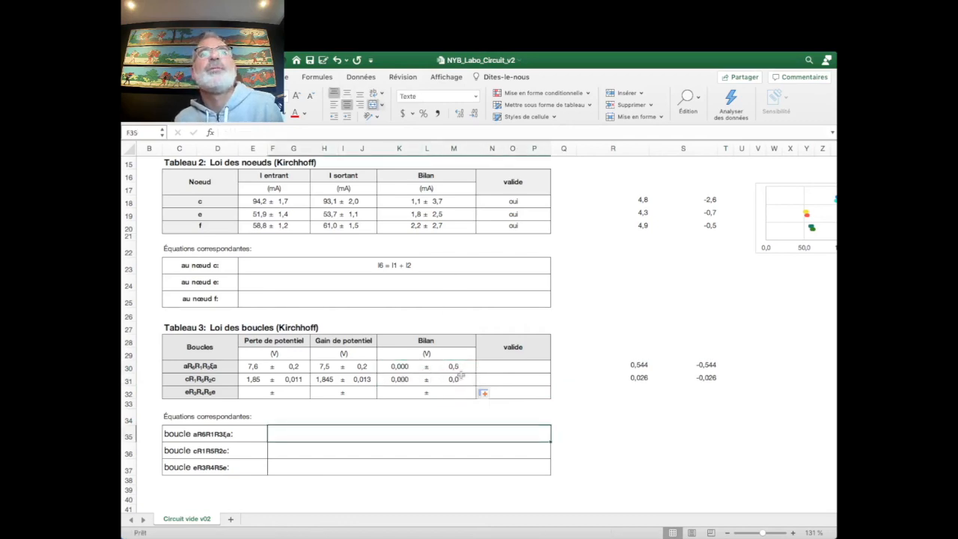
{"action": "left_click", "coordinate": [461, 113]}
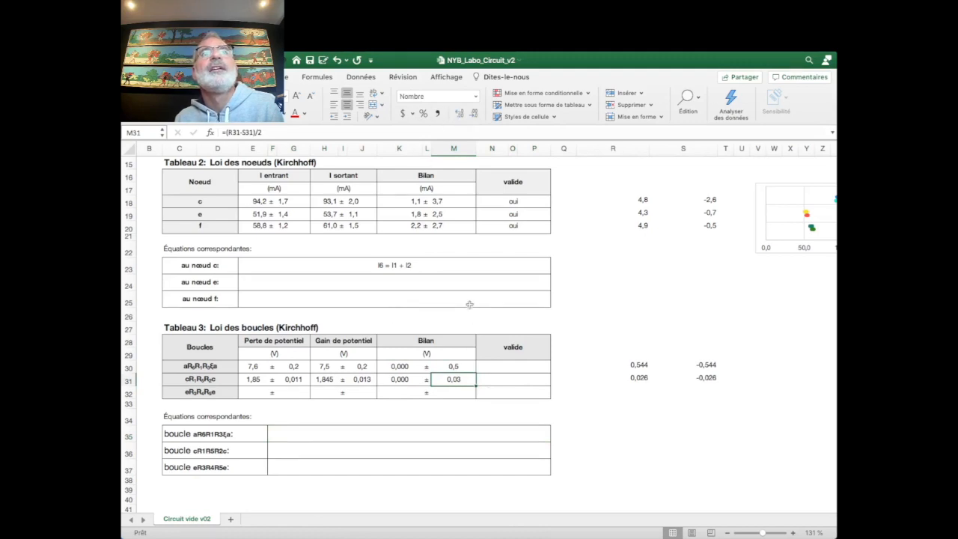
Show loop aR6R1R3ξa's balance in K30 with one decimal
{"action": "left_click", "coordinate": [467, 366]}
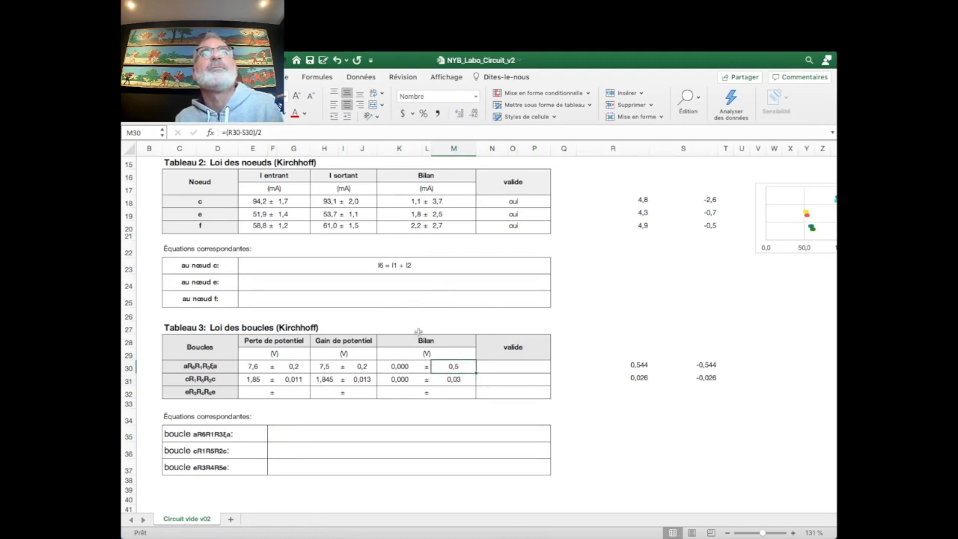
{"action": "left_click", "coordinate": [409, 366]}
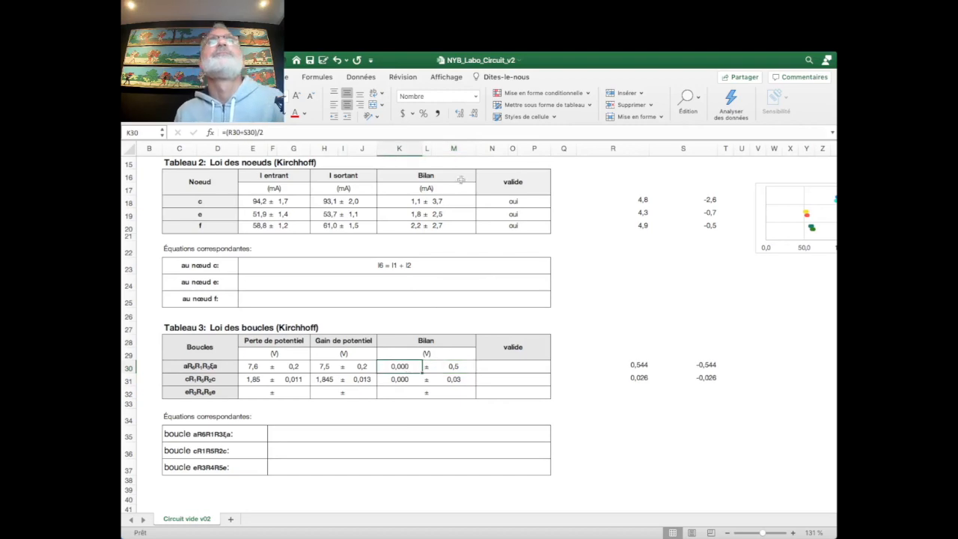
{"action": "left_click", "coordinate": [461, 113]}
{"action": "left_click", "coordinate": [461, 113]}
{"action": "left_click", "coordinate": [473, 114]}
{"action": "left_click", "coordinate": [473, 114]}
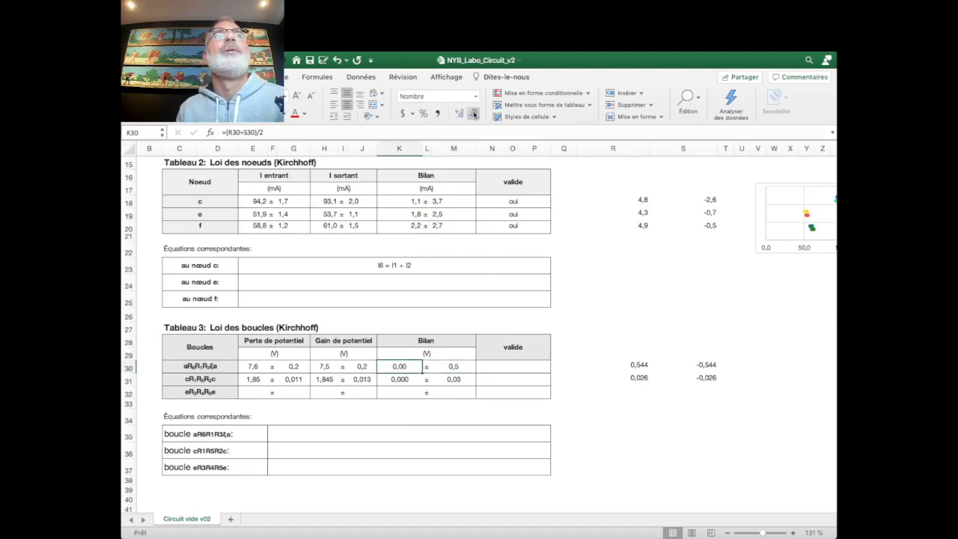
Show loop aR6R1R3ξa's potential loss in E30 with three decimals and check it against the voltages in Tableau 1
{"action": "left_click", "coordinate": [400, 380]}
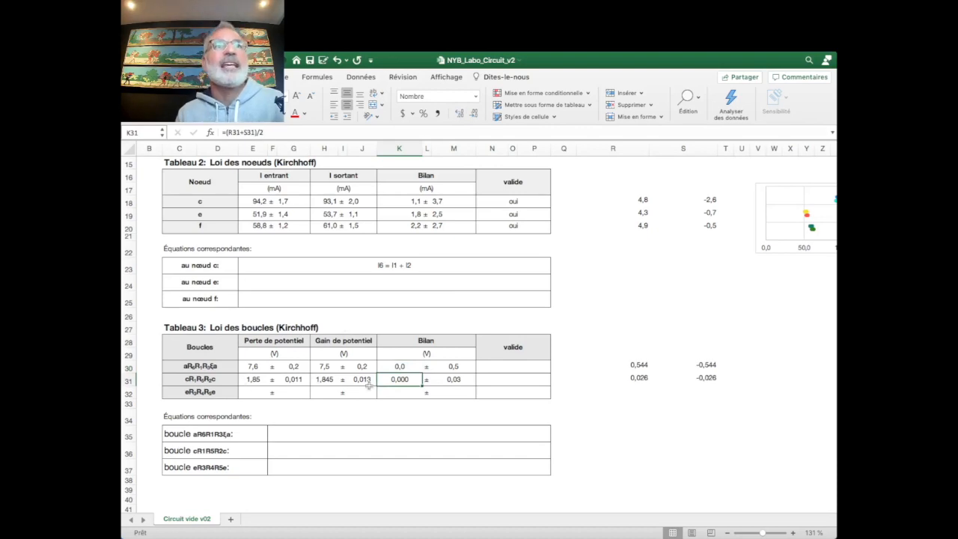
{"action": "left_click", "coordinate": [324, 367]}
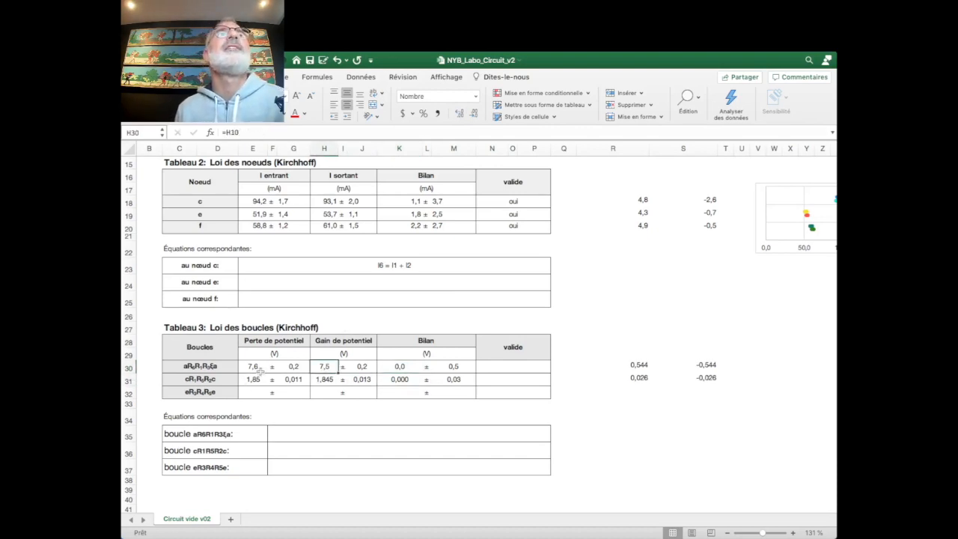
{"action": "left_click", "coordinate": [258, 369]}
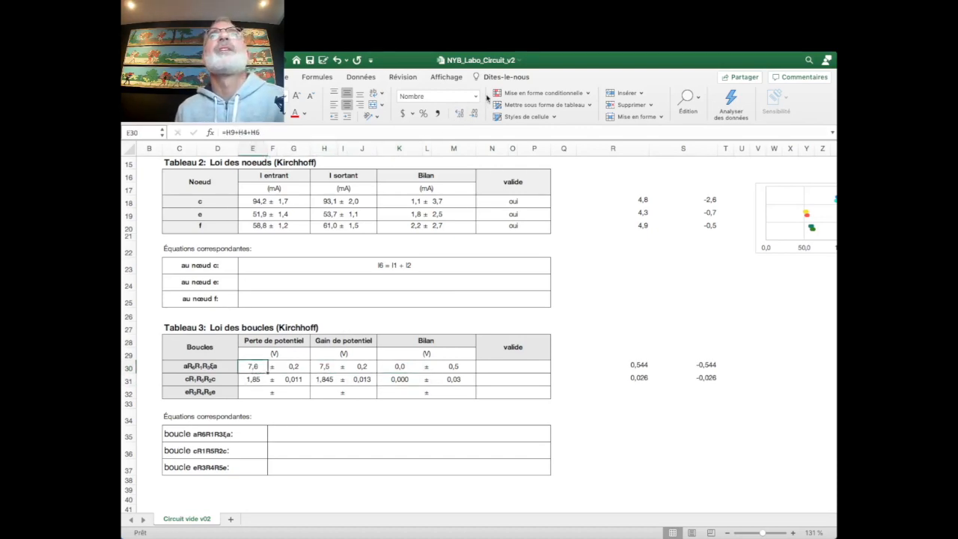
{"action": "left_click", "coordinate": [459, 113]}
{"action": "left_click", "coordinate": [459, 113]}
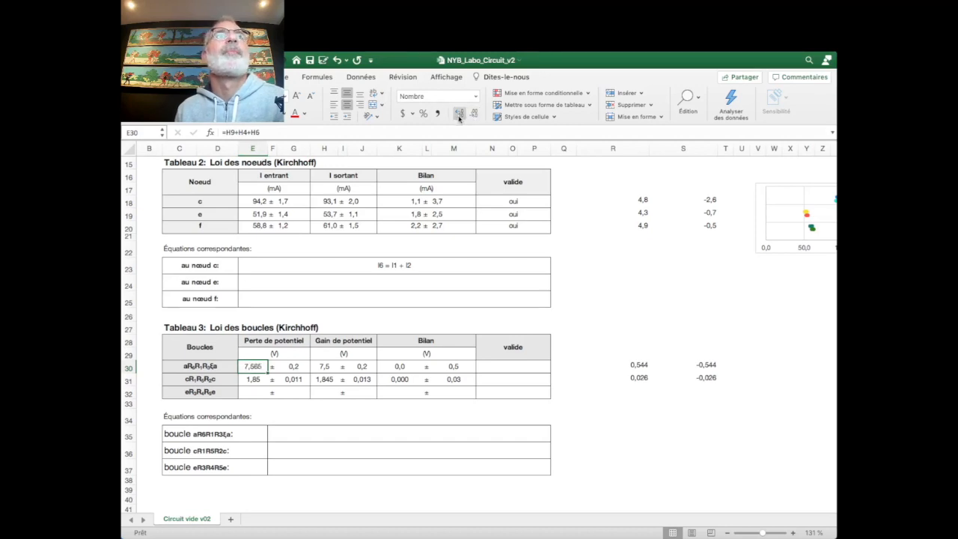
{"action": "scroll", "coordinate": [364, 293], "scroll_direction": "up", "scroll_amount": 5}
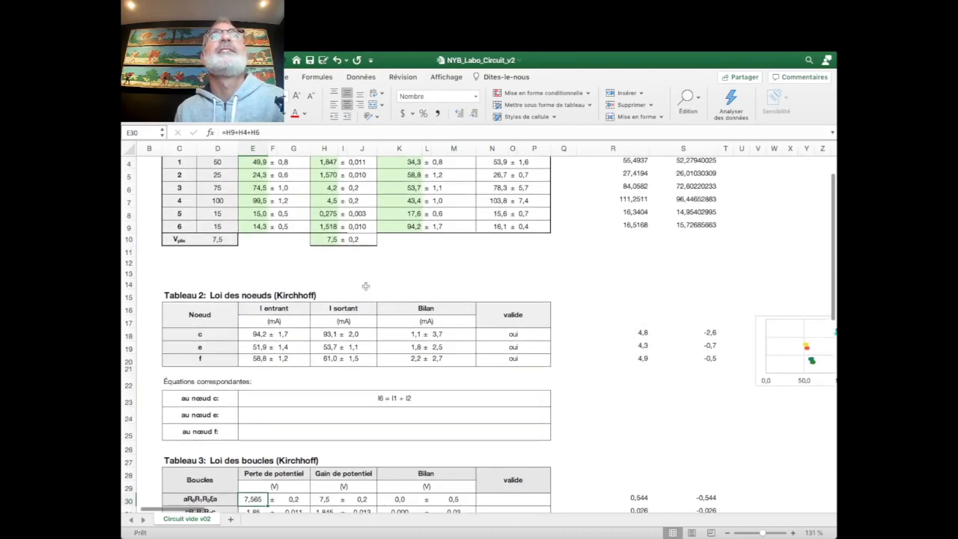
{"action": "scroll", "coordinate": [270, 374], "scroll_direction": "down", "scroll_amount": 3}
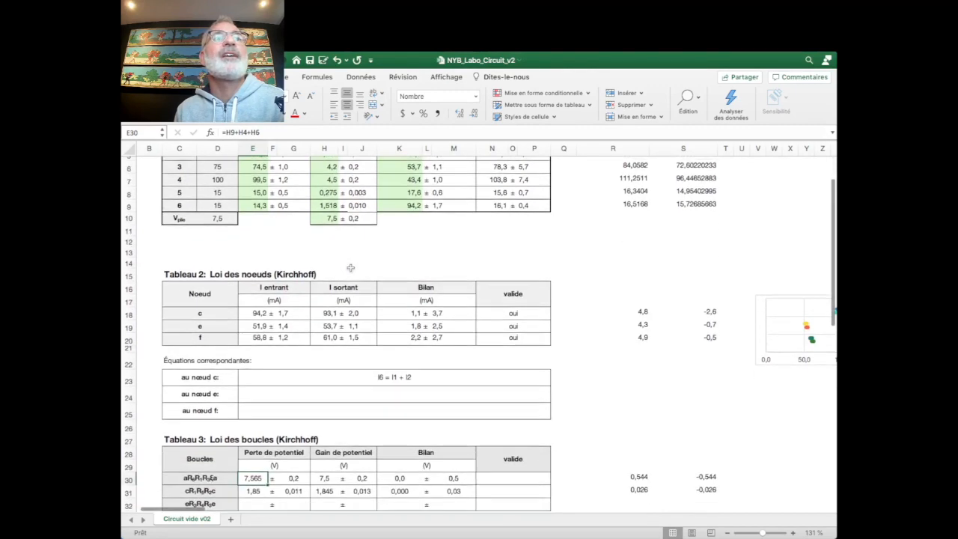
{"action": "left_click", "coordinate": [334, 452]}
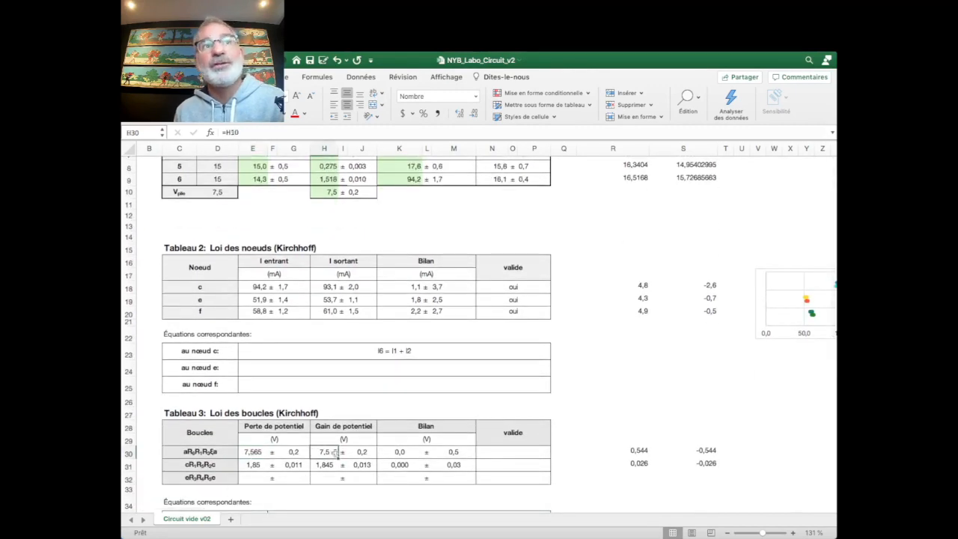
{"action": "left_click", "coordinate": [254, 452]}
Show the uncertainty of loop aR6R1R3ξa's potential loss in G30 with three decimals and check it against Tableau 1's voltage uncertainties
{"action": "left_click", "coordinate": [292, 452]}
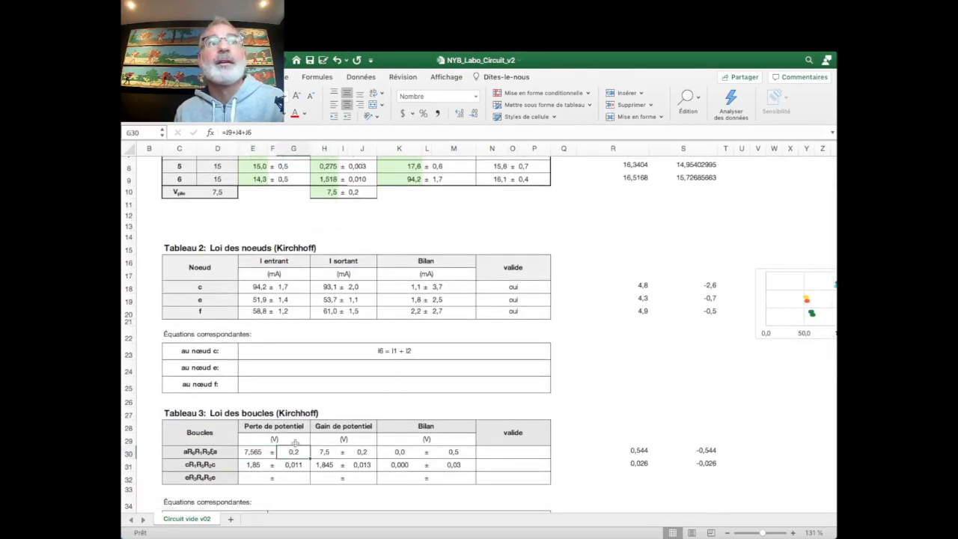
{"action": "left_click", "coordinate": [458, 113]}
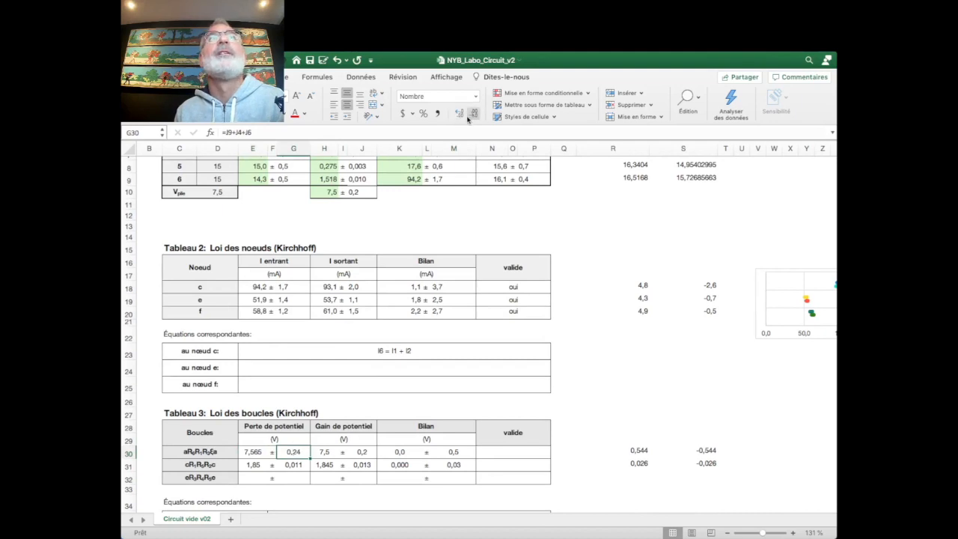
{"action": "left_click", "coordinate": [458, 113]}
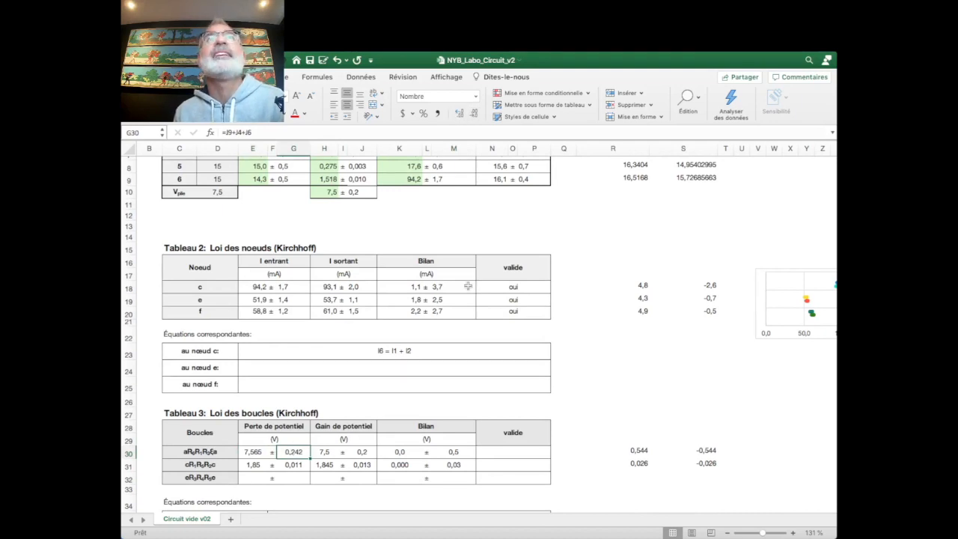
{"action": "scroll", "coordinate": [468, 286], "scroll_direction": "up", "scroll_amount": 5}
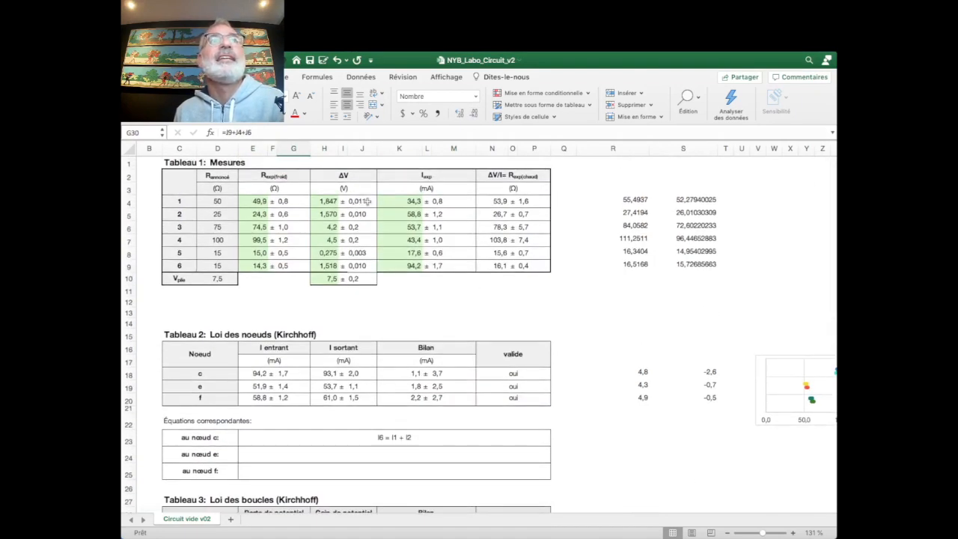
{"action": "scroll", "coordinate": [378, 268], "scroll_direction": "down", "scroll_amount": 5}
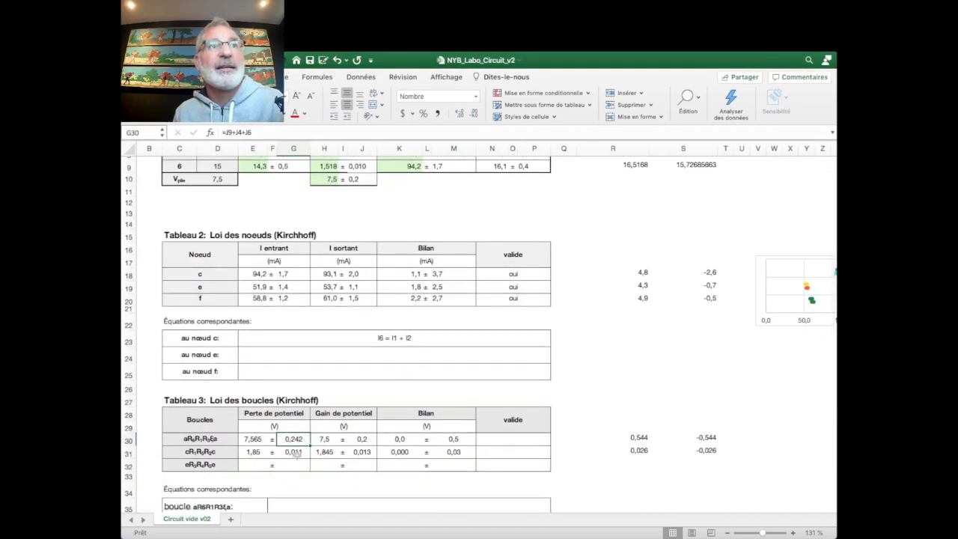
{"action": "left_click_drag", "start_coordinate": [300, 441], "coordinate": [323, 458]}
{"action": "left_click", "coordinate": [282, 294]}
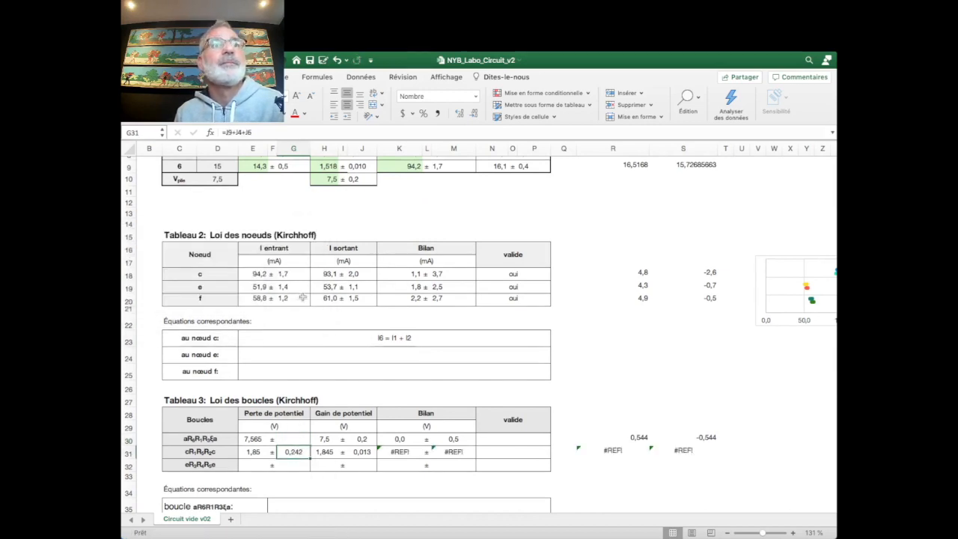
{"action": "key", "text": "super+z"}
Review loop cR1R5R2c's helper formula in R31 and its potential loss formula in E31
{"action": "left_click", "coordinate": [642, 488]}
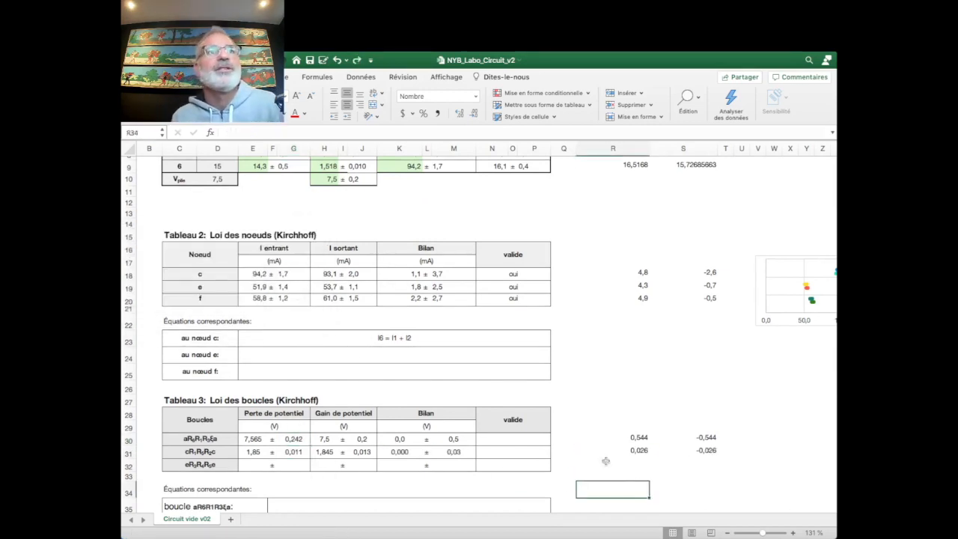
{"action": "left_click", "coordinate": [577, 449]}
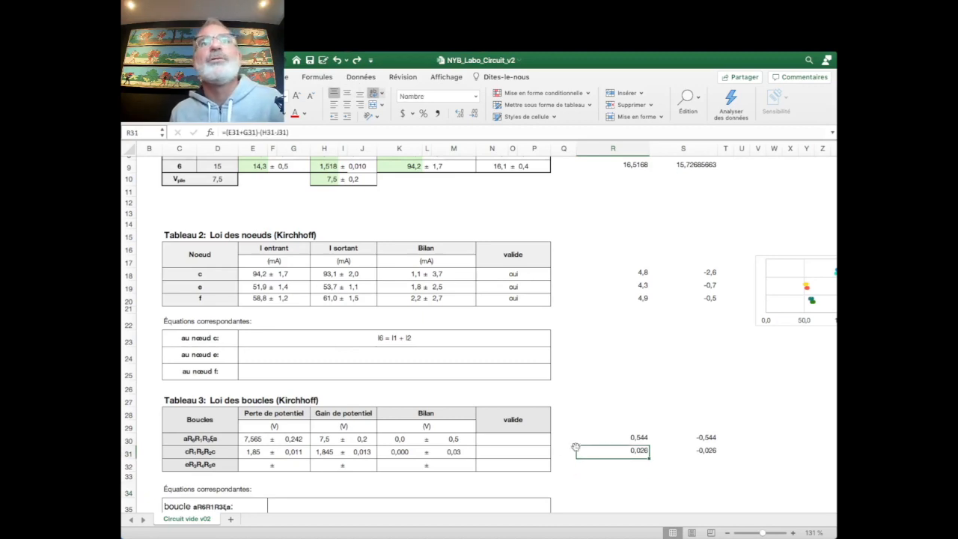
{"action": "left_click", "coordinate": [282, 465]}
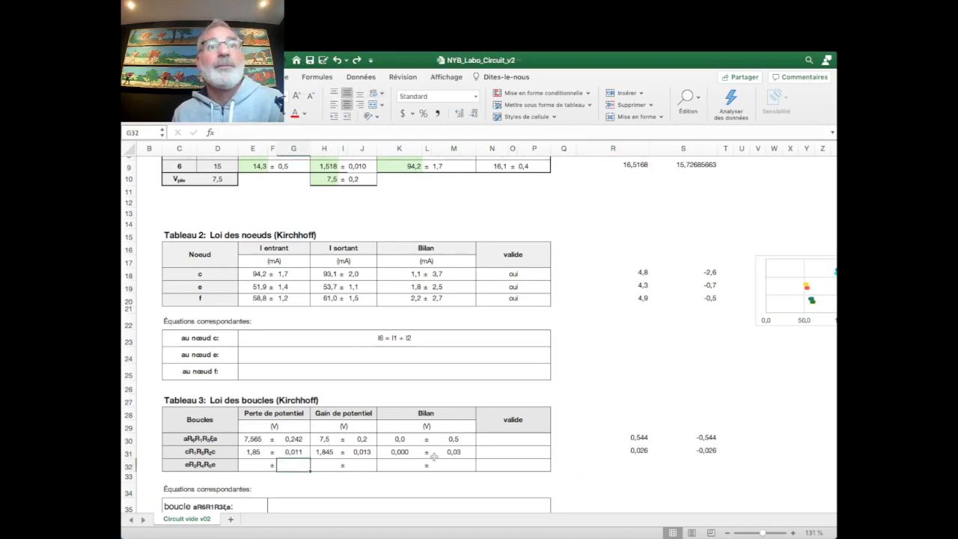
{"action": "left_click", "coordinate": [256, 453]}
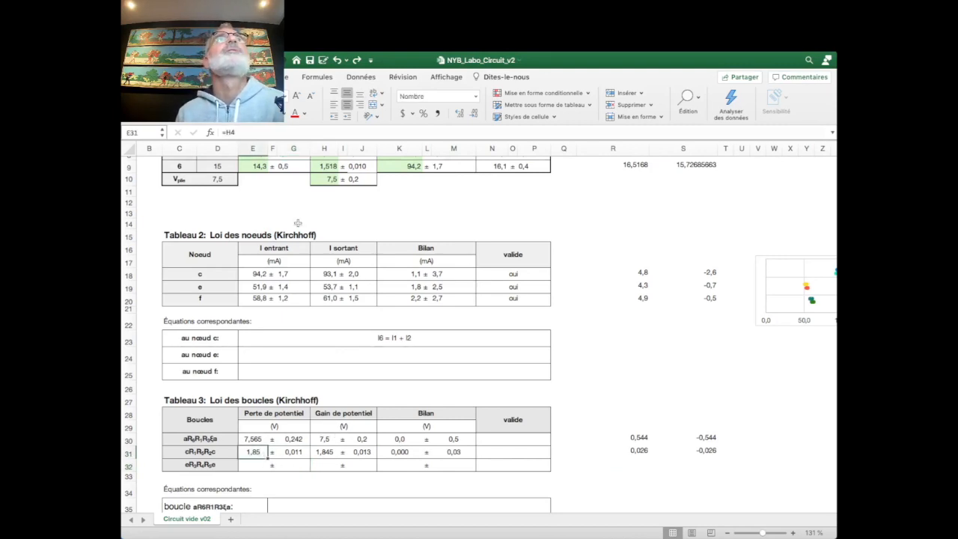
Check loop cR1R5R2c's potential loss in E31 against its source voltage in Tableau 1 and show it with three decimals
{"action": "left_click", "coordinate": [262, 134]}
{"action": "scroll", "coordinate": [387, 293], "scroll_direction": "up", "scroll_amount": 5}
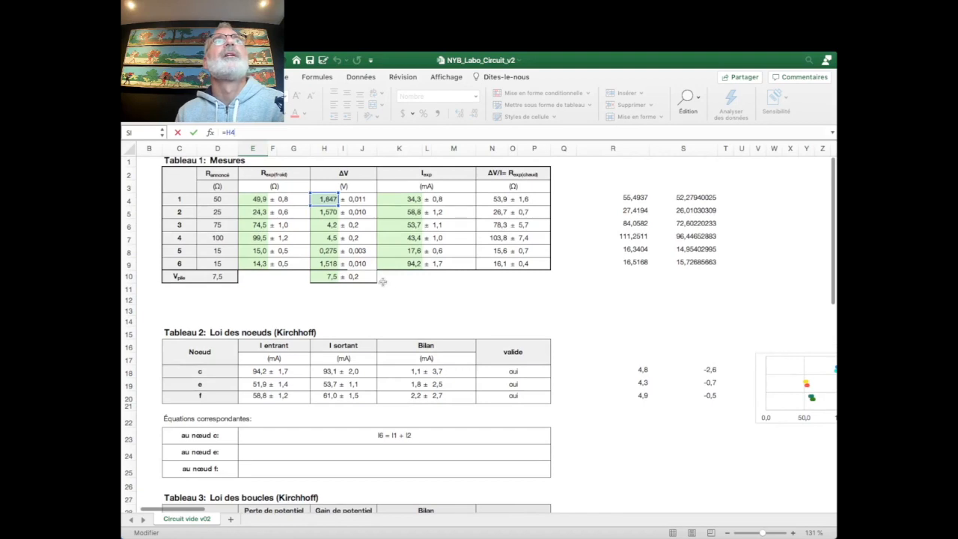
{"action": "key", "text": "Return"}
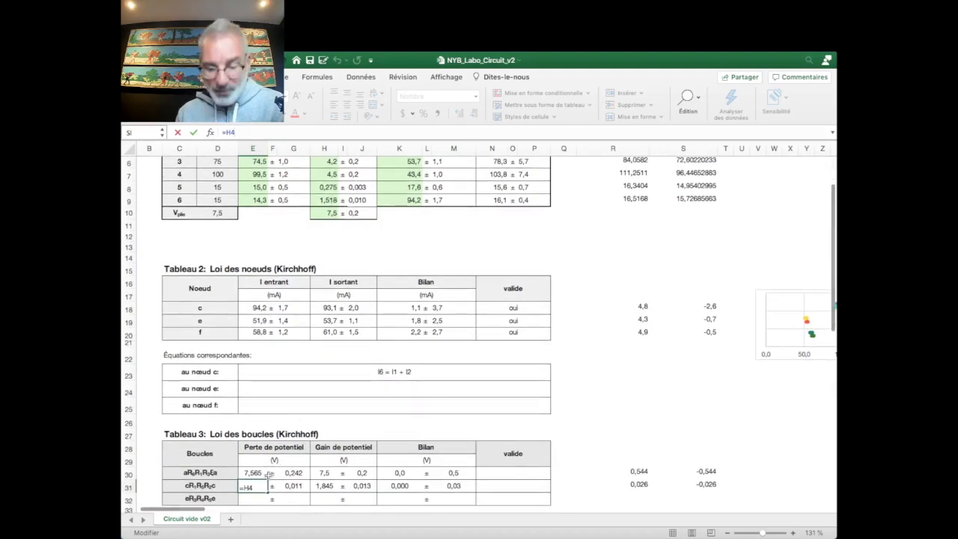
{"action": "left_click", "coordinate": [258, 486]}
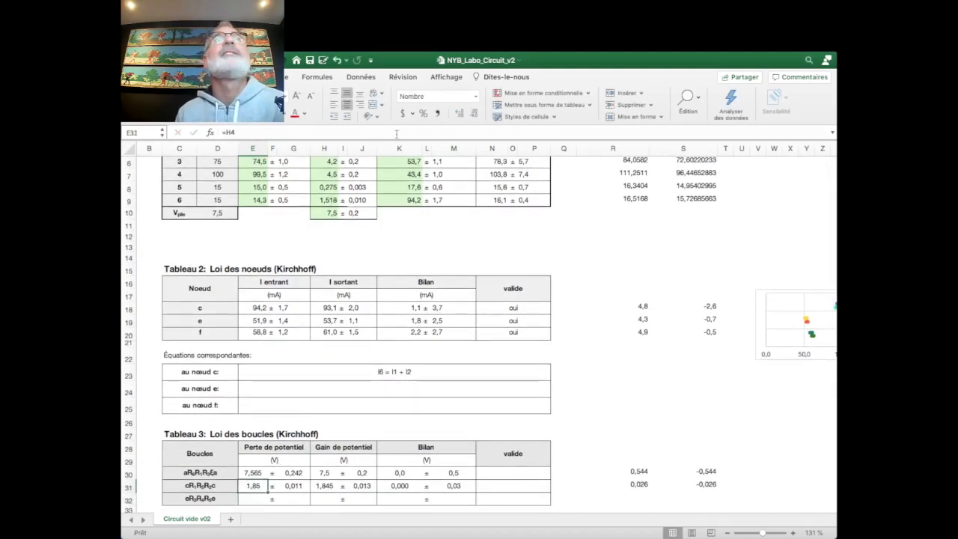
{"action": "left_click", "coordinate": [475, 113]}
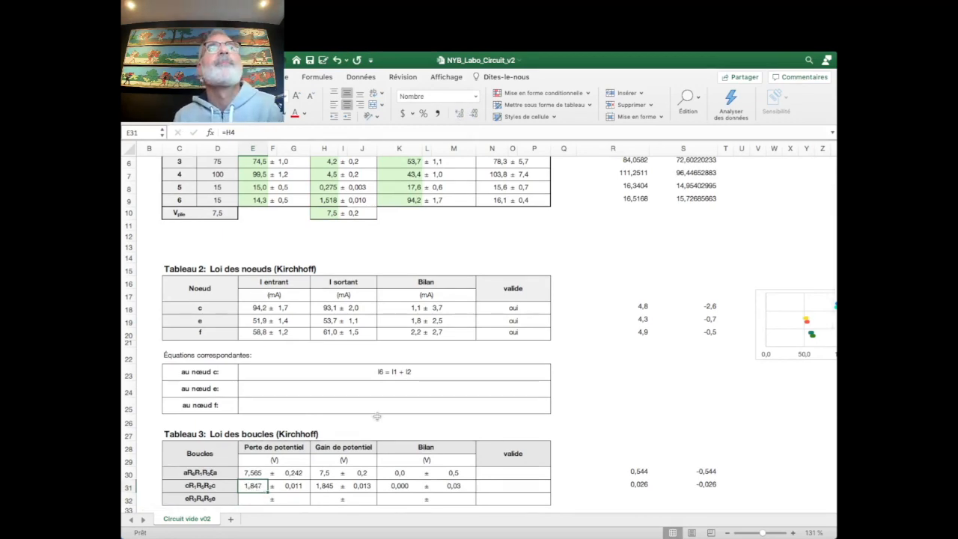
Review the gain, balance, loss and loss uncertainty cells of loops aR6R1R3ξa and cR1R5R2c in Tableau 3
{"action": "left_click", "coordinate": [327, 488]}
{"action": "left_click", "coordinate": [397, 487]}
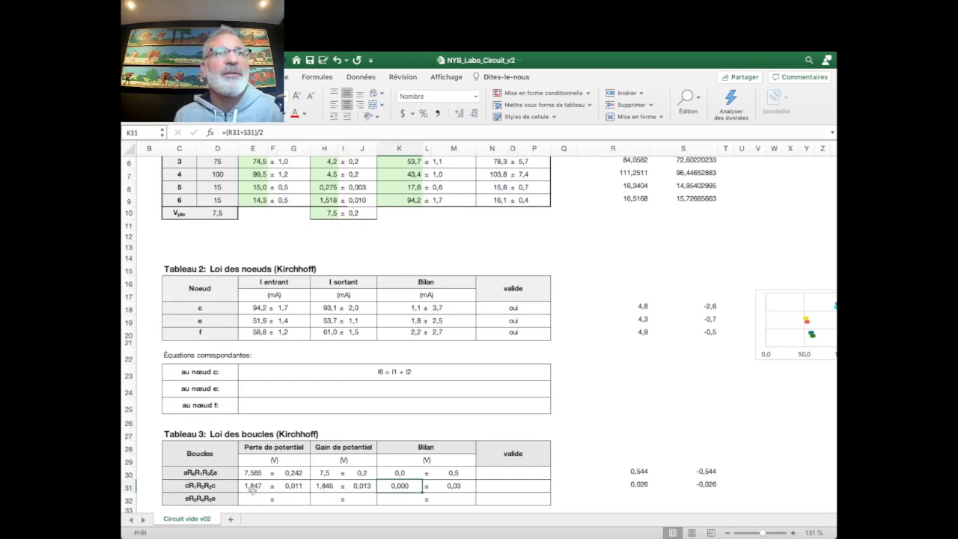
{"action": "left_click", "coordinate": [327, 472]}
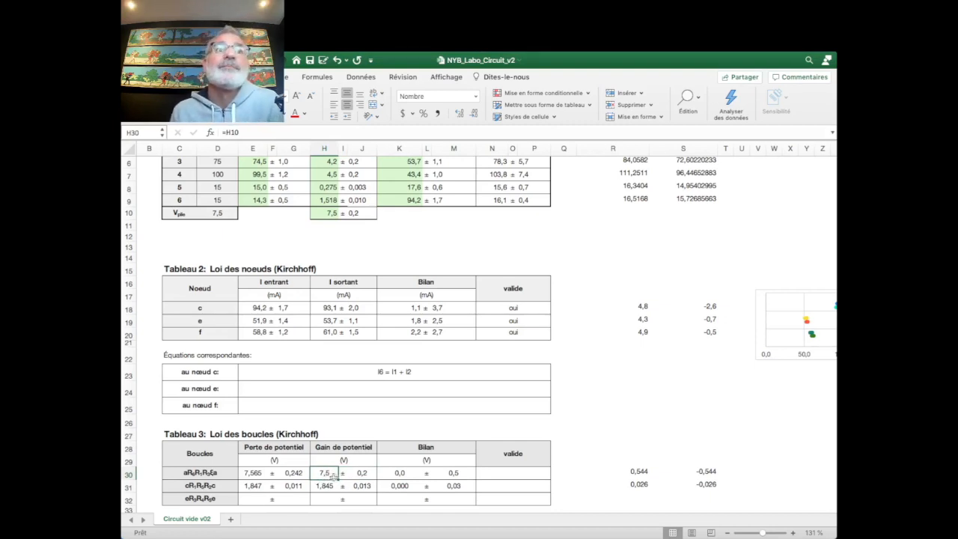
{"action": "left_click", "coordinate": [257, 473]}
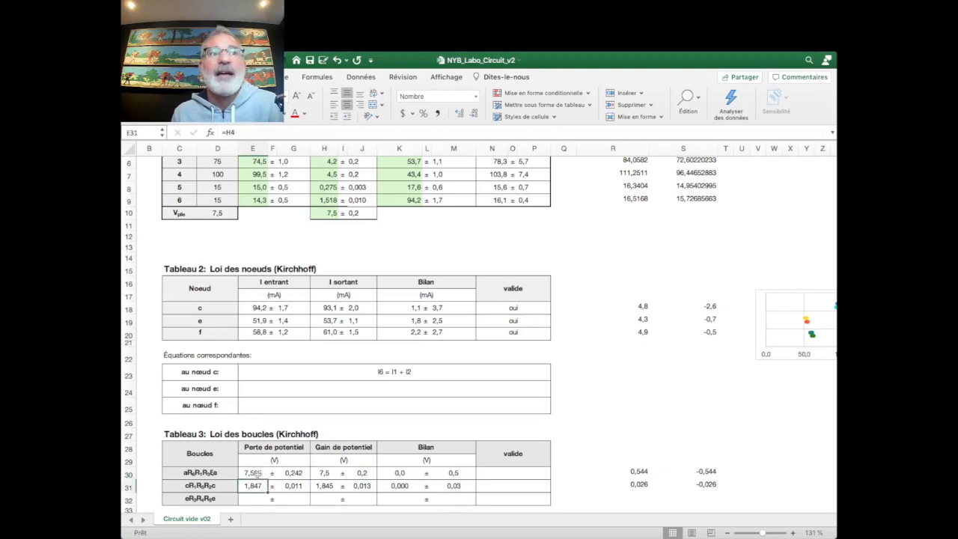
{"action": "left_click", "coordinate": [294, 471]}
{"action": "left_click", "coordinate": [300, 486]}
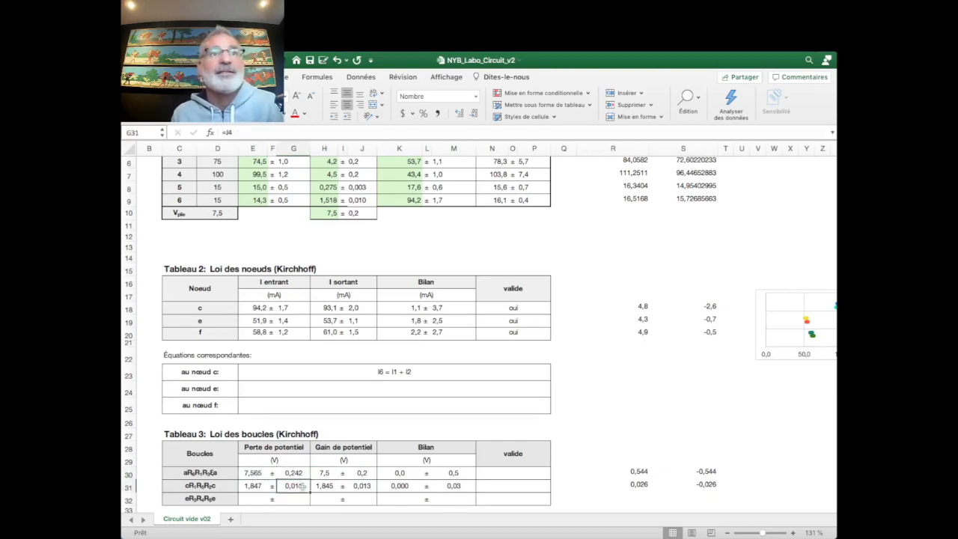
Mark loops aR6R1R3ξa and cR1R5R2c as valid in Tableau 3 by entering OUI in N30 and N31
{"action": "left_click", "coordinate": [506, 474]}
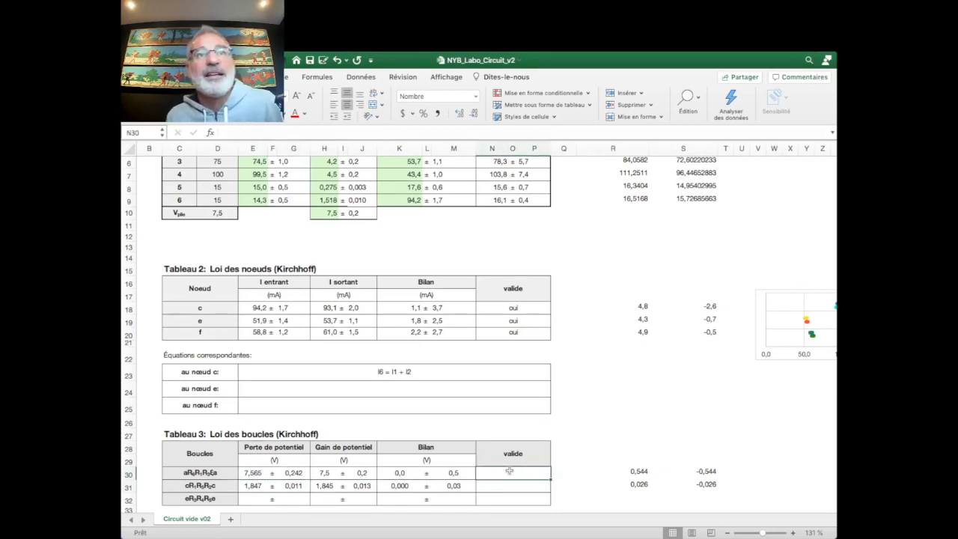
{"action": "type", "text": "OUI"}
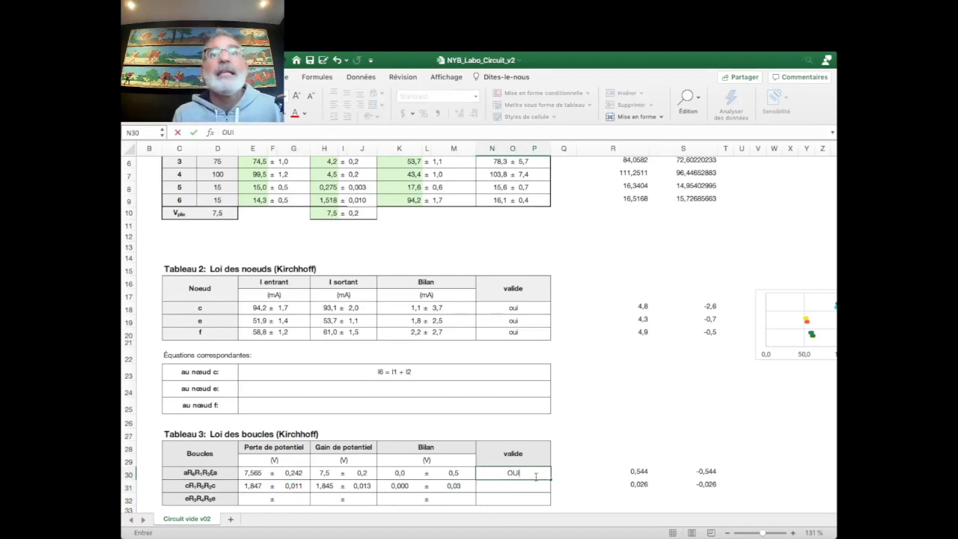
{"action": "key", "text": "Return"}
{"action": "type", "text": "OUIIO"}
{"action": "key", "text": "Return"}
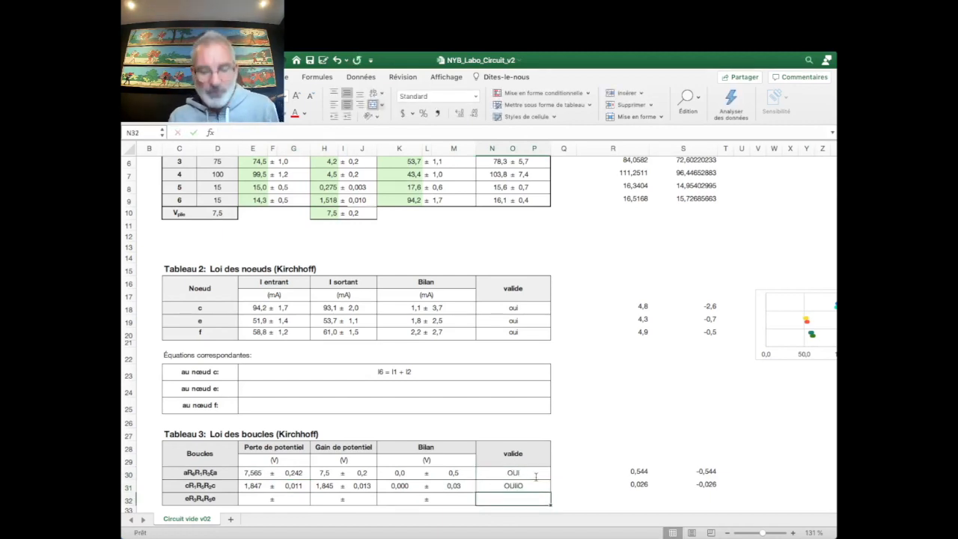
{"action": "key", "text": "Up"}
{"action": "type", "text": "OUI"}
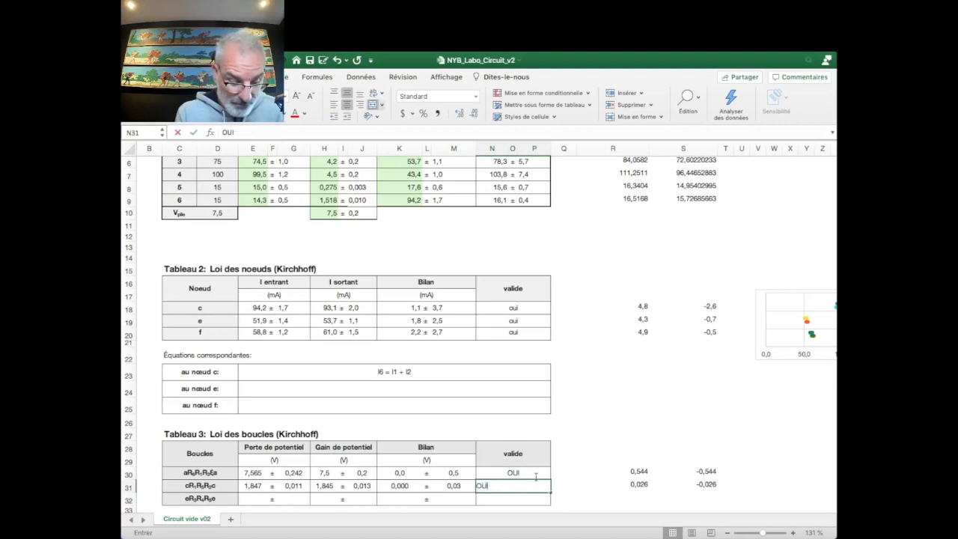
{"action": "key", "text": "Return"}
Examine the circuit diagram for the path of loop eR3R4R5e through resistors R3, R4 and R5
{"action": "scroll", "coordinate": [181, 500], "scroll_direction": "down", "scroll_amount": 3}
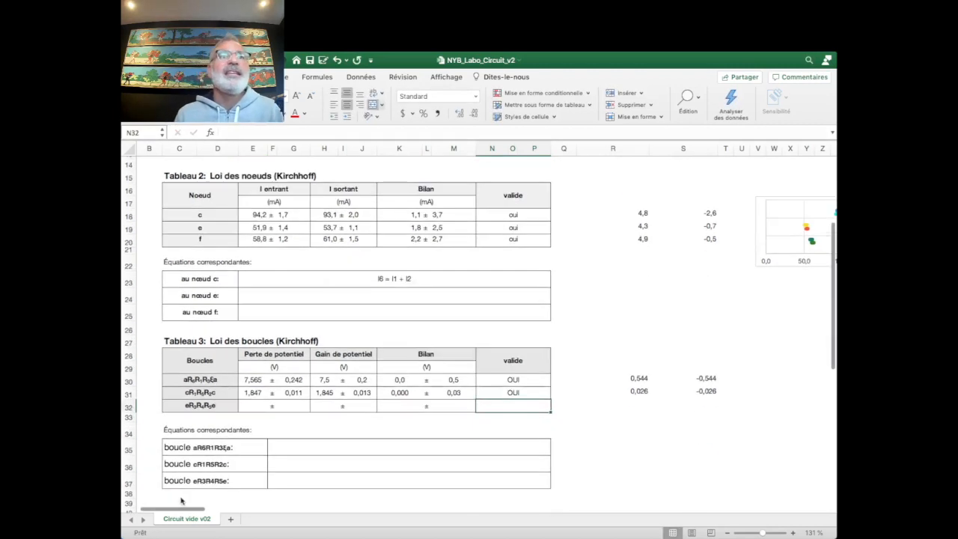
{"action": "left_click", "coordinate": [670, 447]}
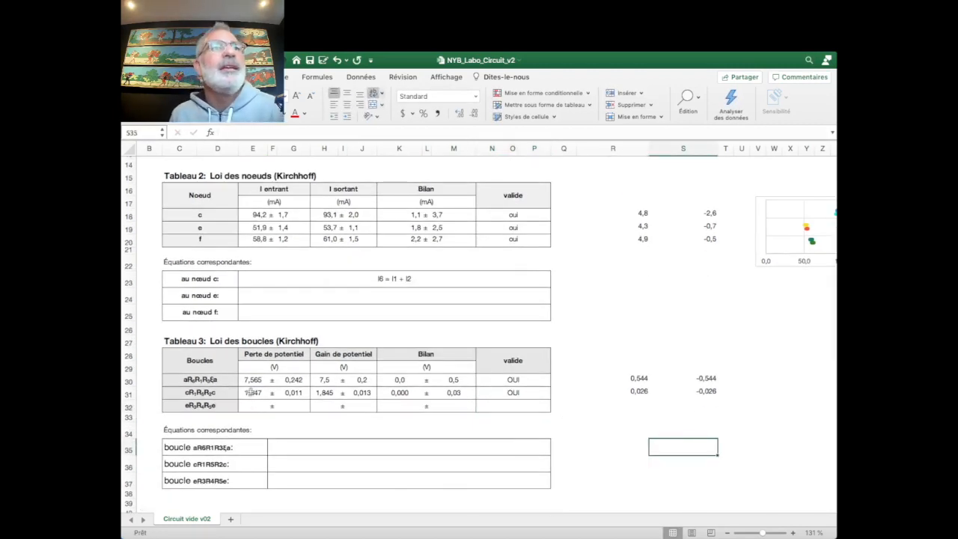
{"action": "left_click", "coordinate": [247, 405]}
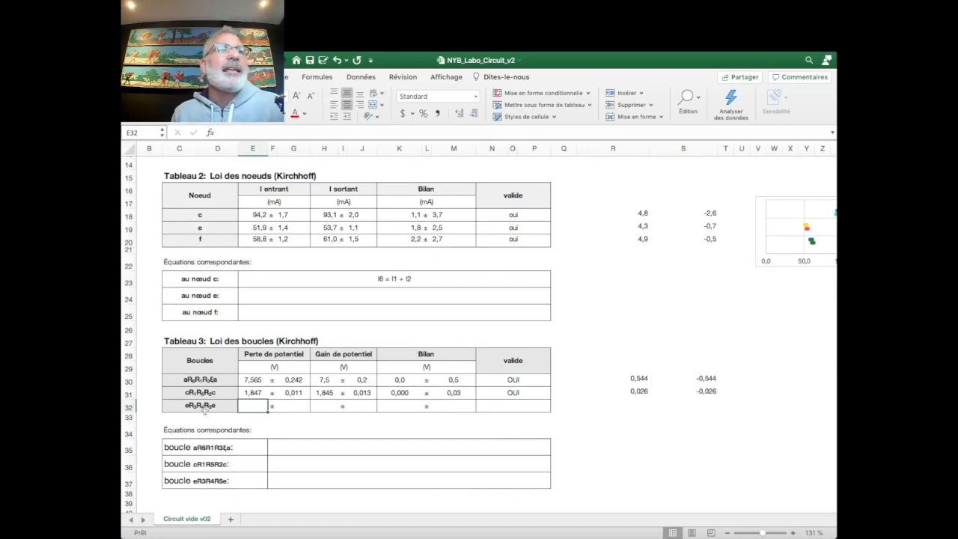
{"action": "scroll", "coordinate": [356, 365], "scroll_direction": "up", "scroll_amount": 5}
{"action": "scroll", "coordinate": [356, 365], "scroll_direction": "down", "scroll_amount": 2}
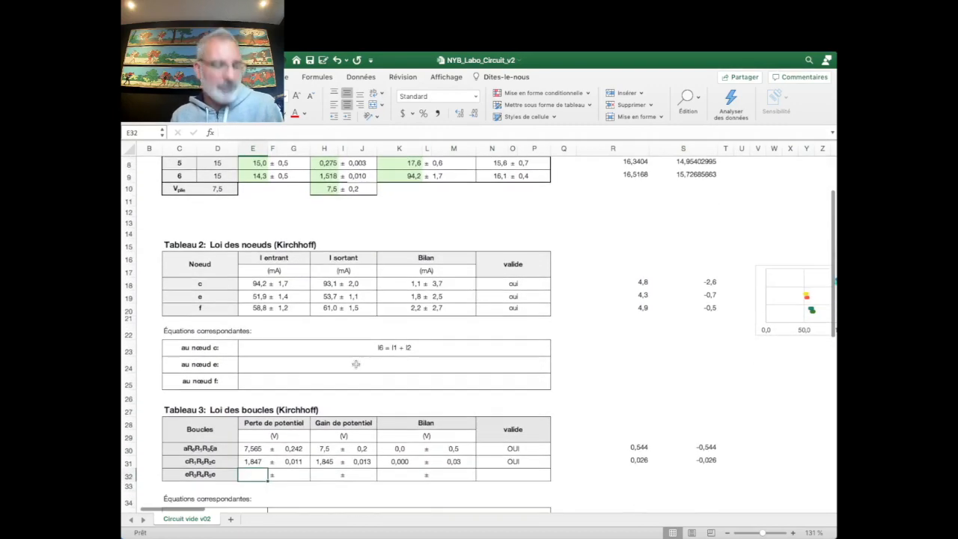
{"action": "scroll", "coordinate": [354, 365], "scroll_direction": "left", "scroll_amount": 3}
{"action": "scroll", "coordinate": [355, 364], "scroll_direction": "left", "scroll_amount": 2}
{"action": "scroll", "coordinate": [356, 364], "scroll_direction": "up", "scroll_amount": 2}
{"action": "scroll", "coordinate": [357, 364], "scroll_direction": "down", "scroll_amount": 2}
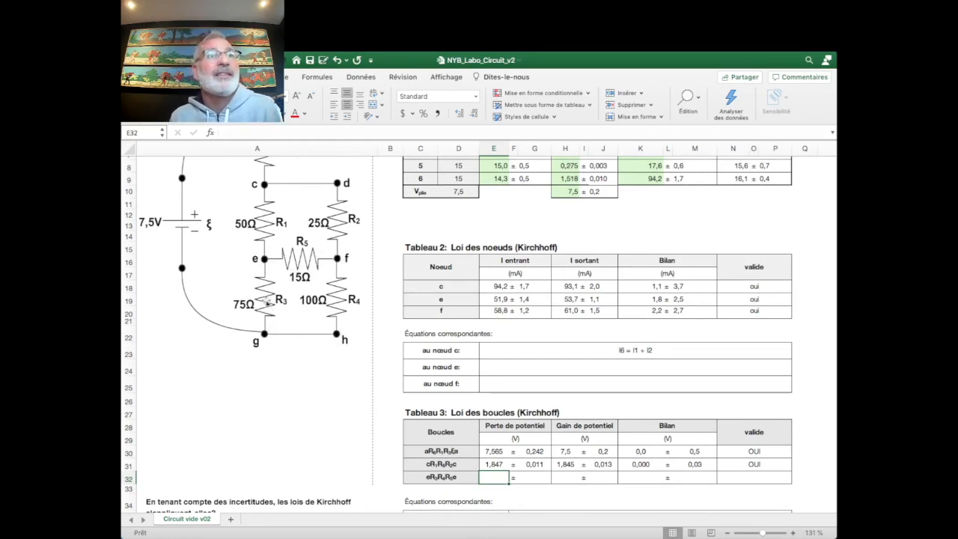
Compute loop eR3R4R5e's potential loss in E32 as the sum of the R3 and R5 voltages, =H6+H8
{"action": "double_click", "coordinate": [493, 471]}
{"action": "key", "text": "Down"}
{"action": "left_click", "coordinate": [497, 476]}
{"action": "double_click", "coordinate": [496, 477]}
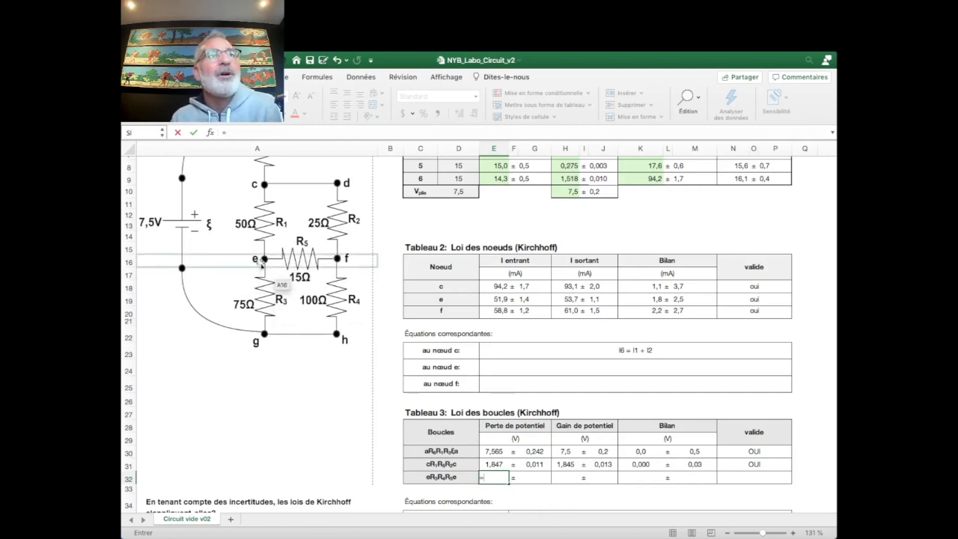
{"action": "scroll", "coordinate": [412, 255], "scroll_direction": "up", "scroll_amount": 5}
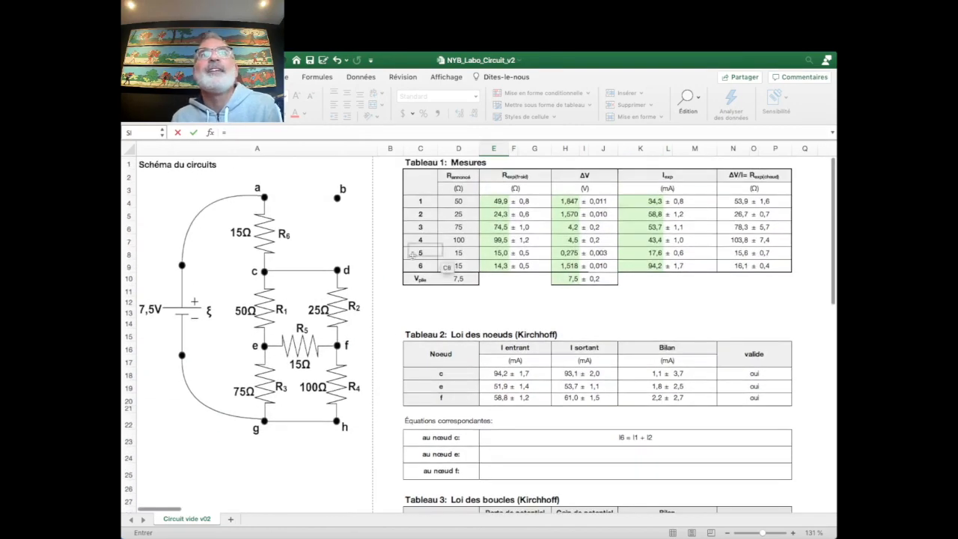
{"action": "left_click", "coordinate": [569, 227]}
{"action": "scroll", "coordinate": [467, 383], "scroll_direction": "down", "scroll_amount": 3}
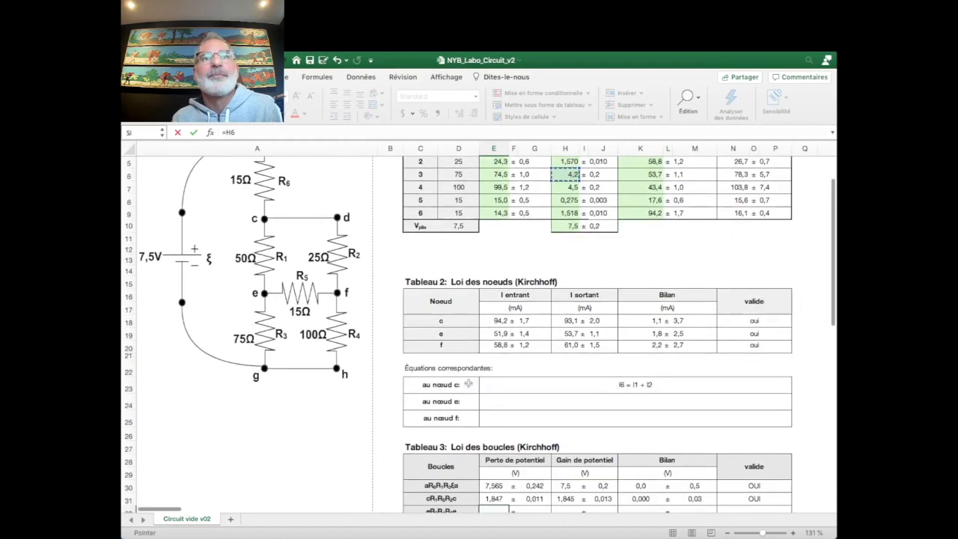
{"action": "scroll", "coordinate": [469, 383], "scroll_direction": "down", "scroll_amount": 3}
{"action": "type", "text": "+"}
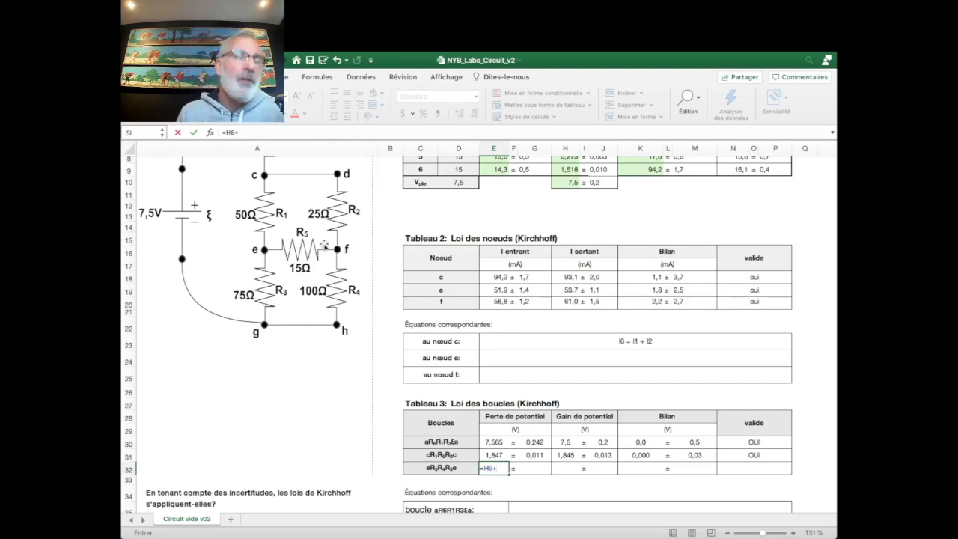
{"action": "scroll", "coordinate": [464, 399], "scroll_direction": "up", "scroll_amount": 5}
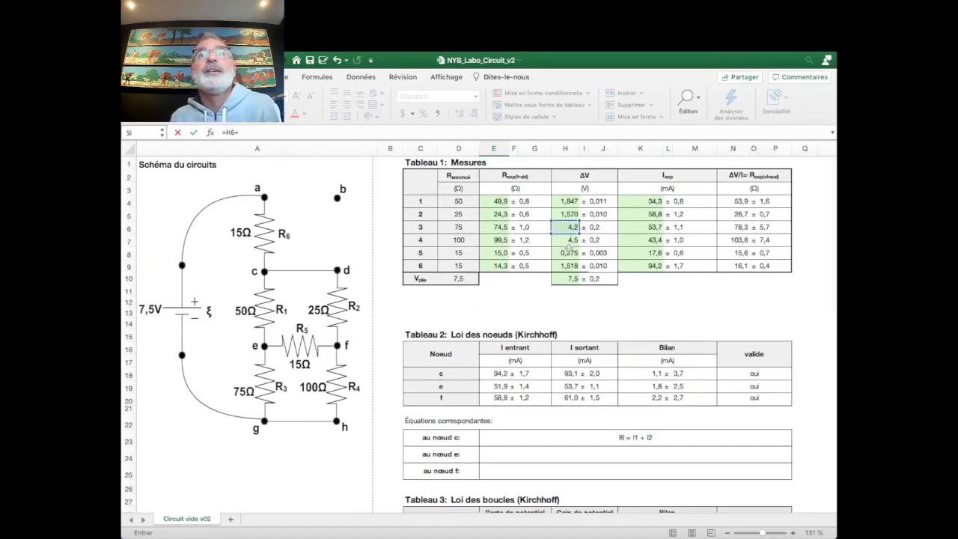
{"action": "left_click", "coordinate": [567, 253]}
{"action": "key", "text": "Return"}
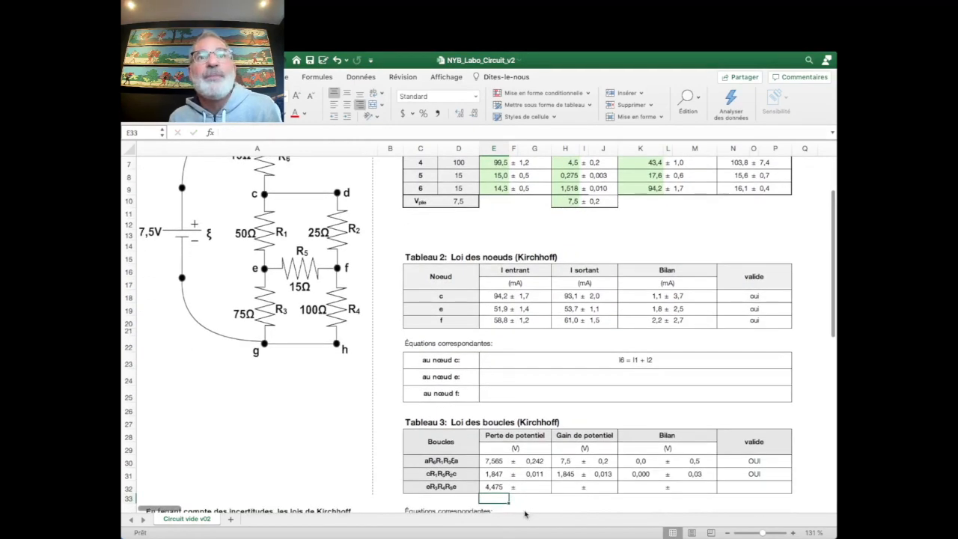
Check which Tableau 1 voltages the potential loss formula in E32 refers to
{"action": "left_click", "coordinate": [493, 487]}
{"action": "left_click", "coordinate": [267, 132]}
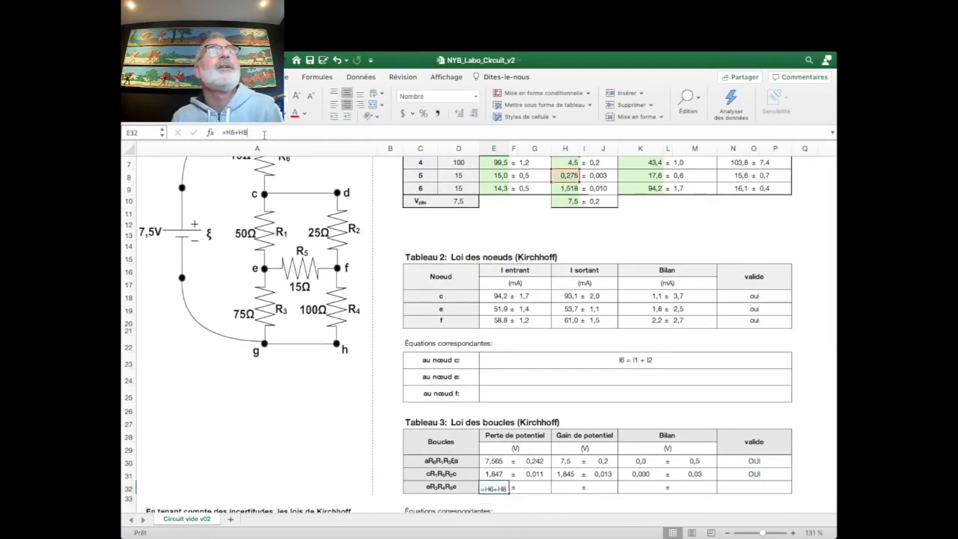
{"action": "scroll", "coordinate": [383, 285], "scroll_direction": "up", "scroll_amount": 2}
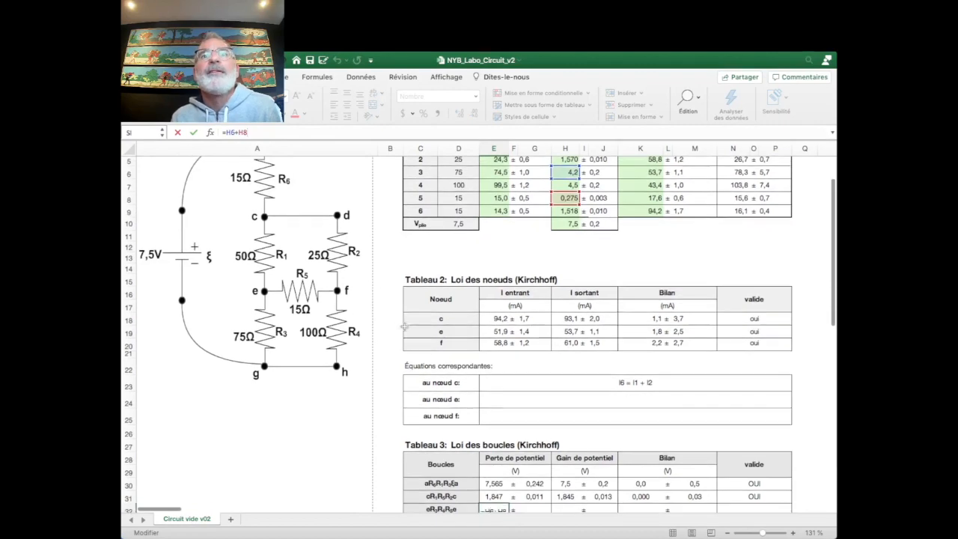
{"action": "scroll", "coordinate": [397, 314], "scroll_direction": "down", "scroll_amount": 2}
{"action": "key", "text": "Return"}
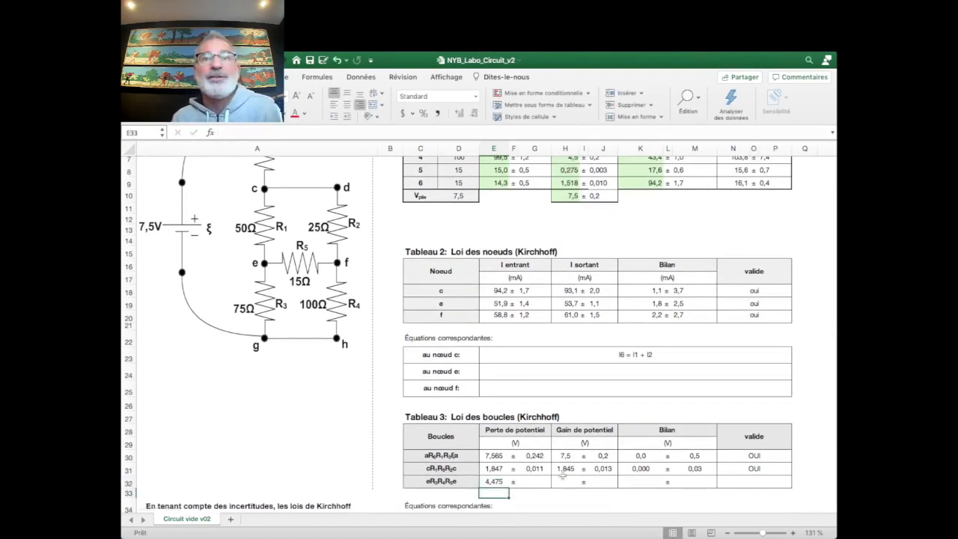
Compute the uncertainty of loop eR3R4R5e's potential loss in G32 from the R3 and R5 voltage uncertainties, =J6+J8
{"action": "left_click", "coordinate": [536, 483]}
{"action": "type", "text": "="}
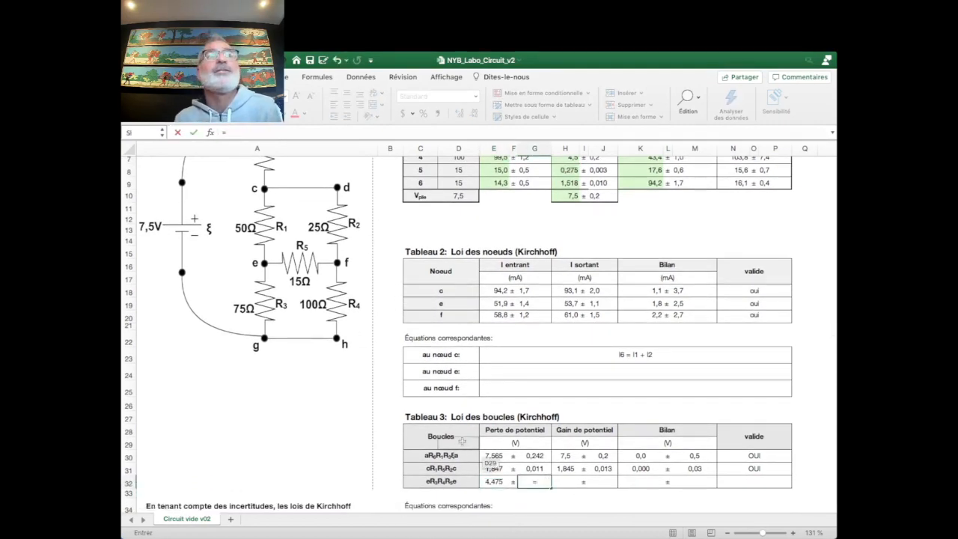
{"action": "scroll", "coordinate": [461, 441], "scroll_direction": "up", "scroll_amount": 5}
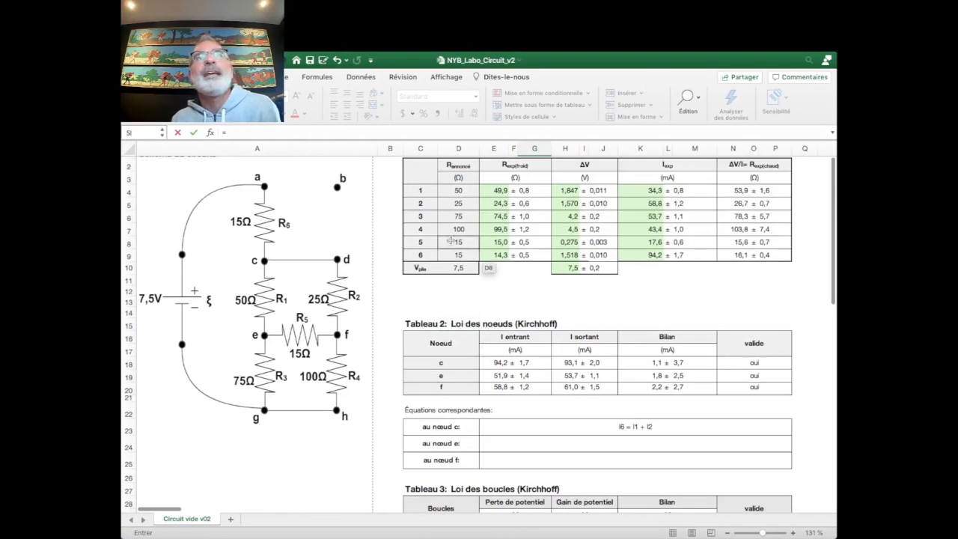
{"action": "left_click", "coordinate": [595, 216]}
{"action": "type", "text": "+"}
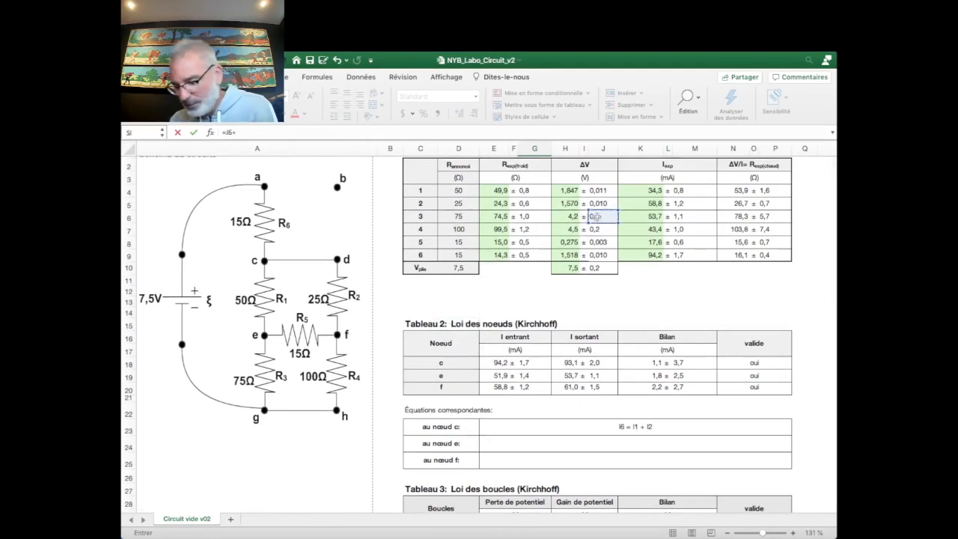
{"action": "left_click", "coordinate": [595, 241]}
{"action": "key", "text": "Return"}
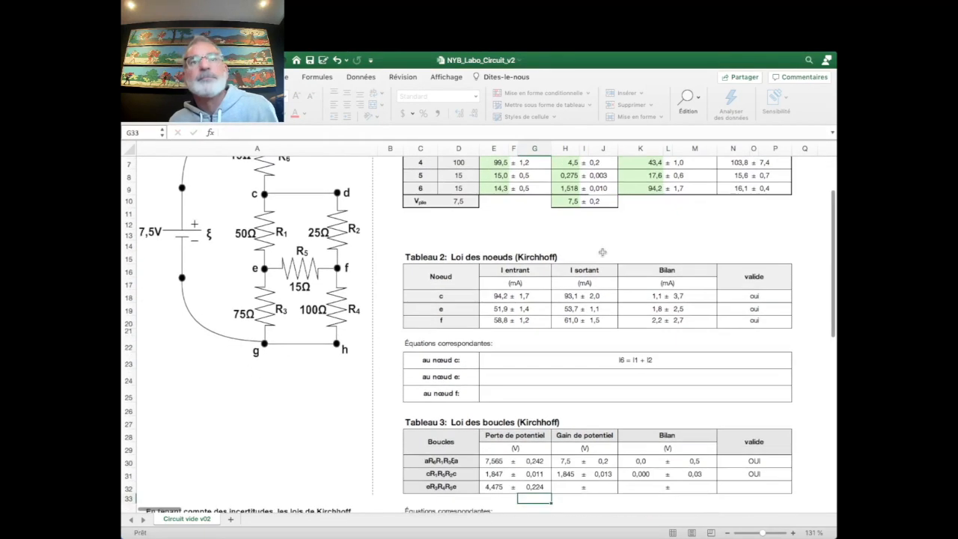
Compare the loss uncertainty in G32 with Tableau 1's voltage uncertainties and inspect the R5 uncertainty formula in J8
{"action": "left_click", "coordinate": [537, 487]}
{"action": "scroll", "coordinate": [621, 334], "scroll_direction": "up", "scroll_amount": 2}
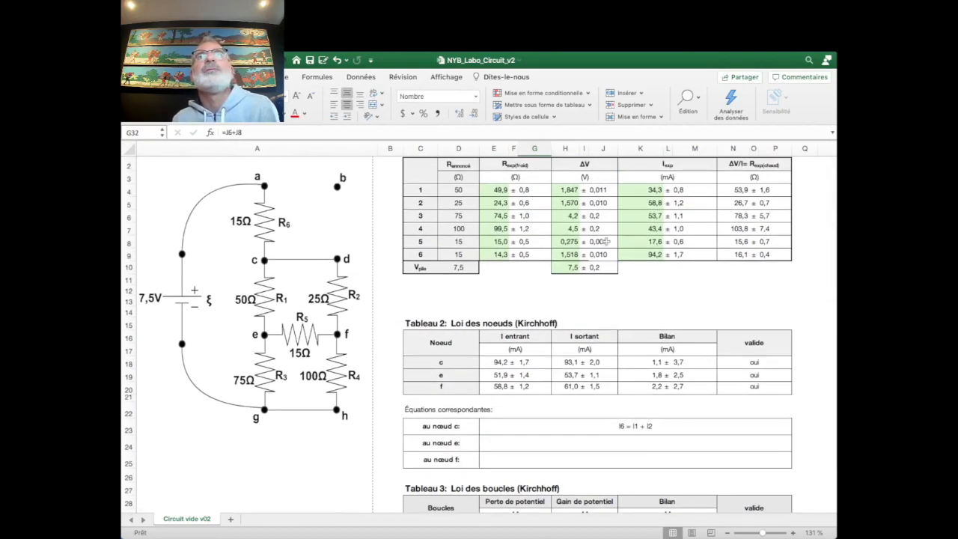
{"action": "scroll", "coordinate": [605, 240], "scroll_direction": "down", "scroll_amount": 4}
{"action": "scroll", "coordinate": [552, 385], "scroll_direction": "up", "scroll_amount": 3}
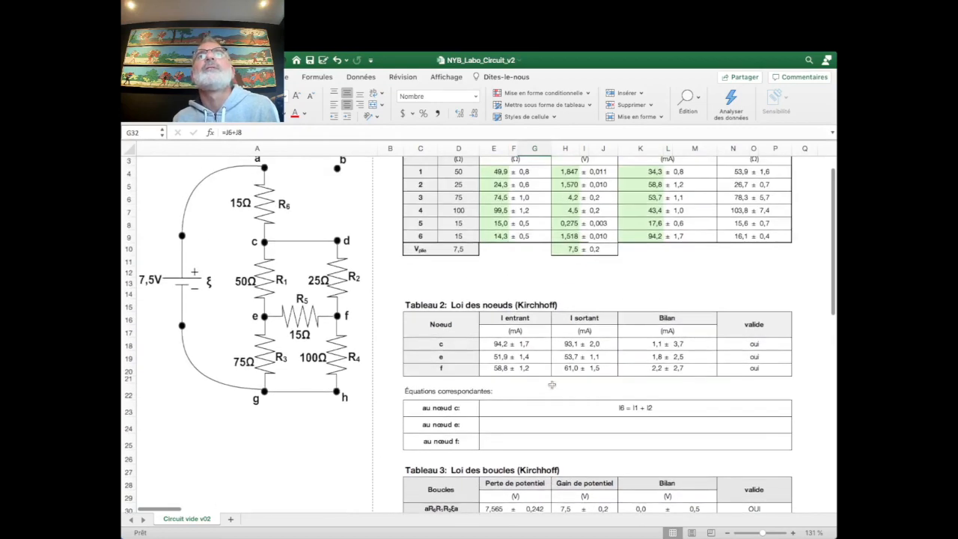
{"action": "scroll", "coordinate": [552, 385], "scroll_direction": "down", "scroll_amount": 3}
{"action": "scroll", "coordinate": [636, 238], "scroll_direction": "up", "scroll_amount": 2}
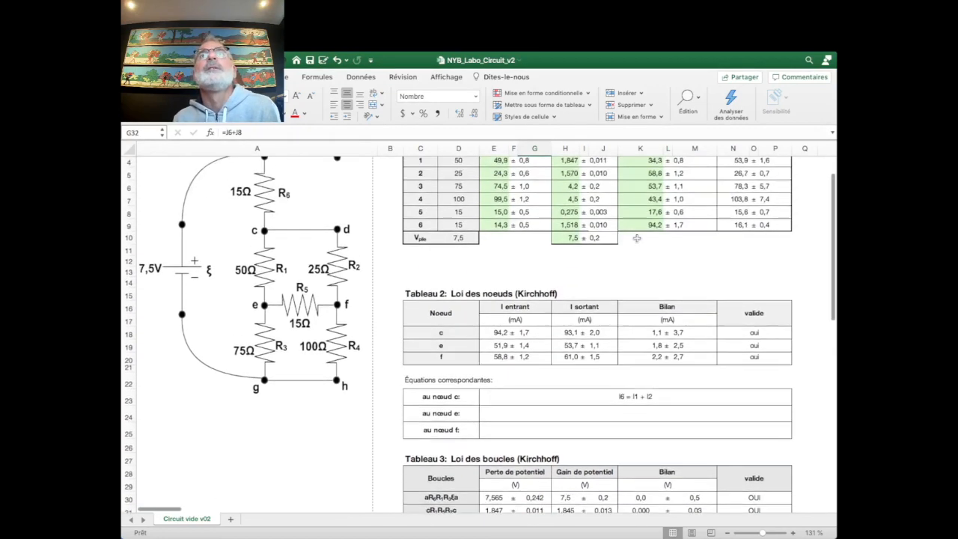
{"action": "scroll", "coordinate": [636, 238], "scroll_direction": "up", "scroll_amount": 2}
{"action": "left_click", "coordinate": [603, 249]}
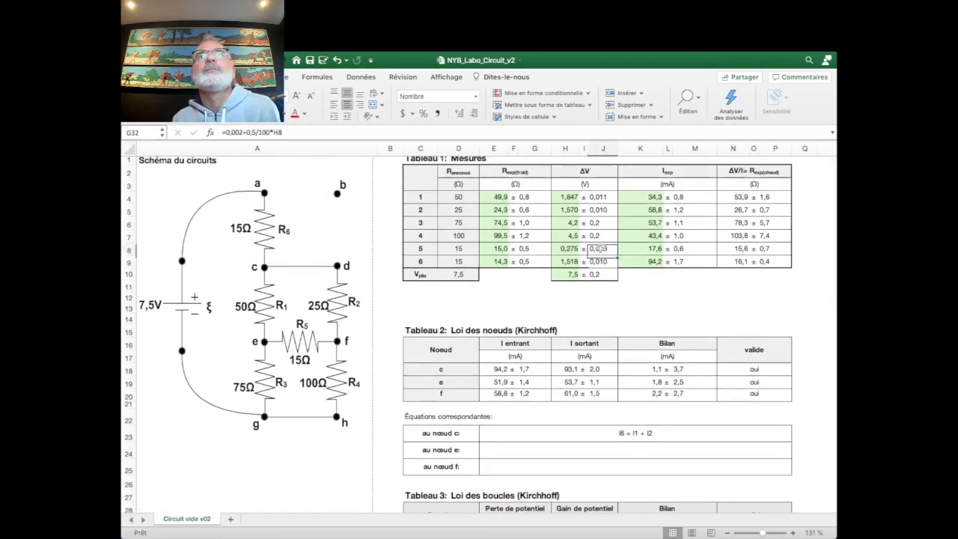
{"action": "scroll", "coordinate": [603, 310], "scroll_direction": "down", "scroll_amount": 5}
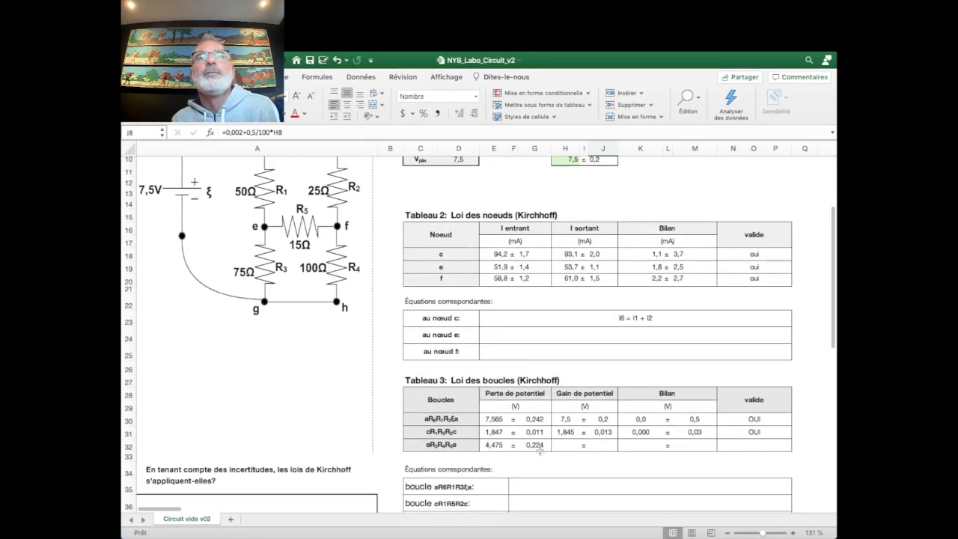
Inspect the R3 voltage uncertainty formula in J6 and compare it with loop eR3R4R5e's loss uncertainty in G32
{"action": "scroll", "coordinate": [552, 414], "scroll_direction": "up", "scroll_amount": 5}
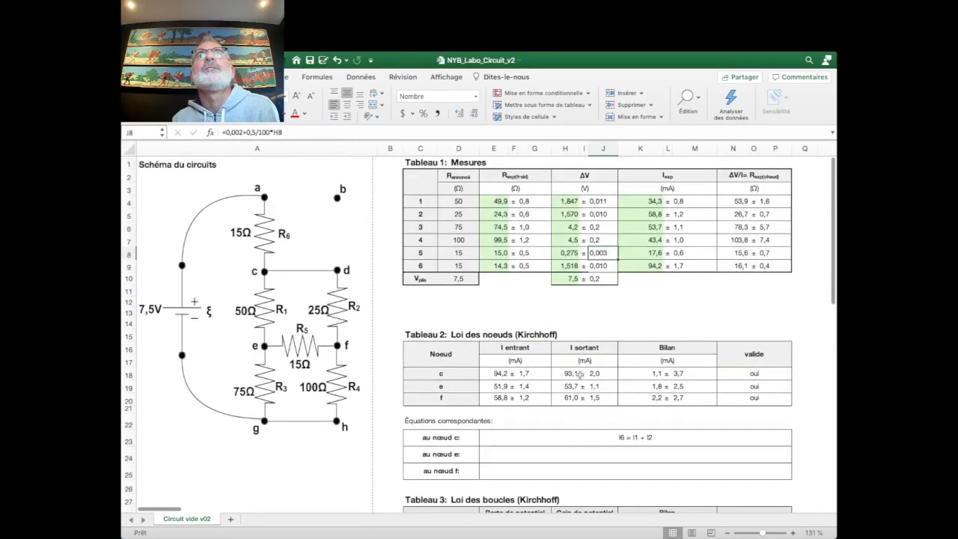
{"action": "left_click", "coordinate": [602, 226]}
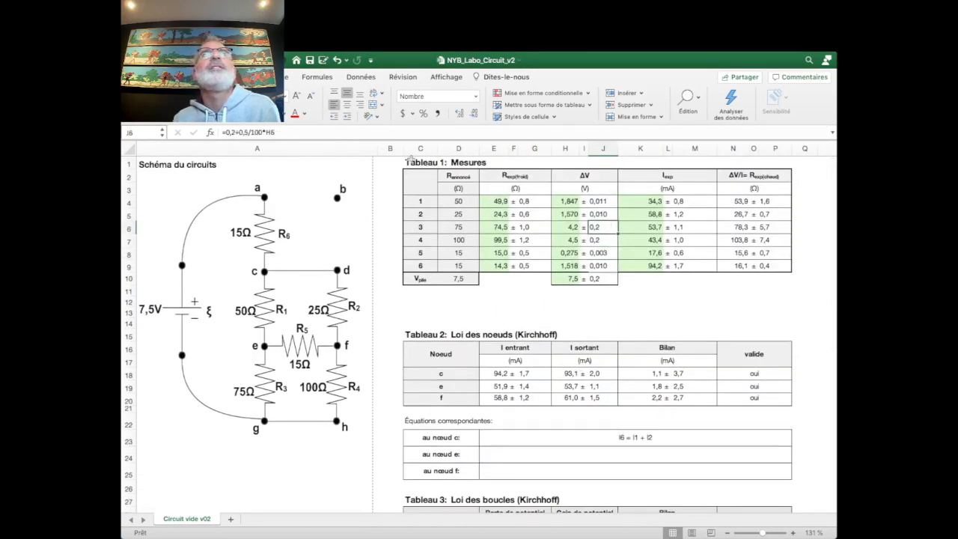
{"action": "left_click", "coordinate": [461, 114]}
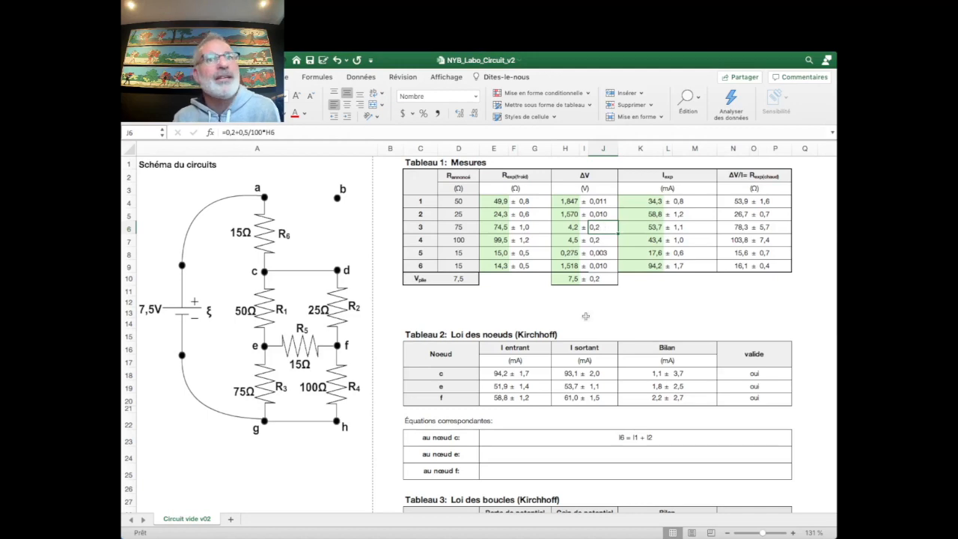
{"action": "scroll", "coordinate": [586, 316], "scroll_direction": "down", "scroll_amount": 5}
{"action": "left_click", "coordinate": [545, 476]}
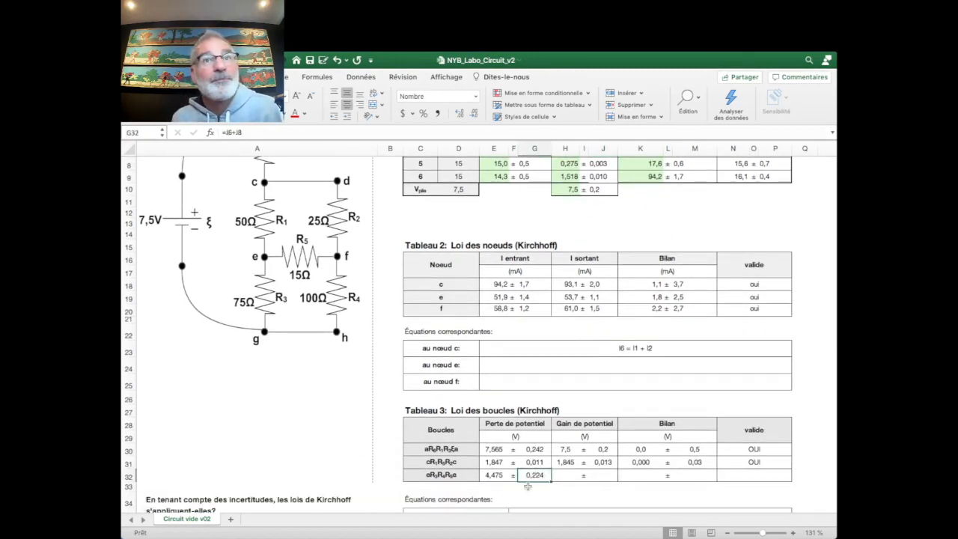
Compute loop eR3R4R5e's potential gain in H32 from the R4 voltage in Tableau 1, =H7
{"action": "left_click", "coordinate": [566, 476]}
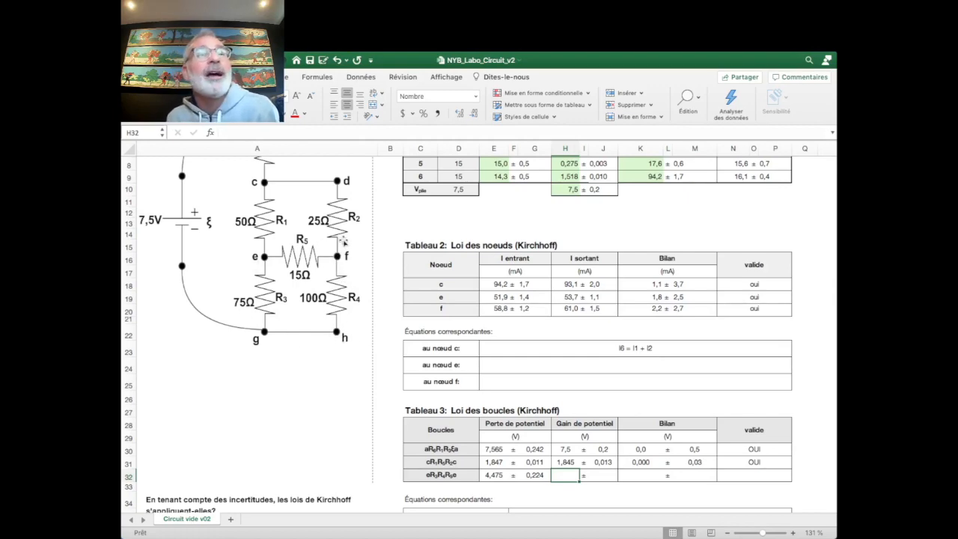
{"action": "scroll", "coordinate": [434, 299], "scroll_direction": "up", "scroll_amount": 5}
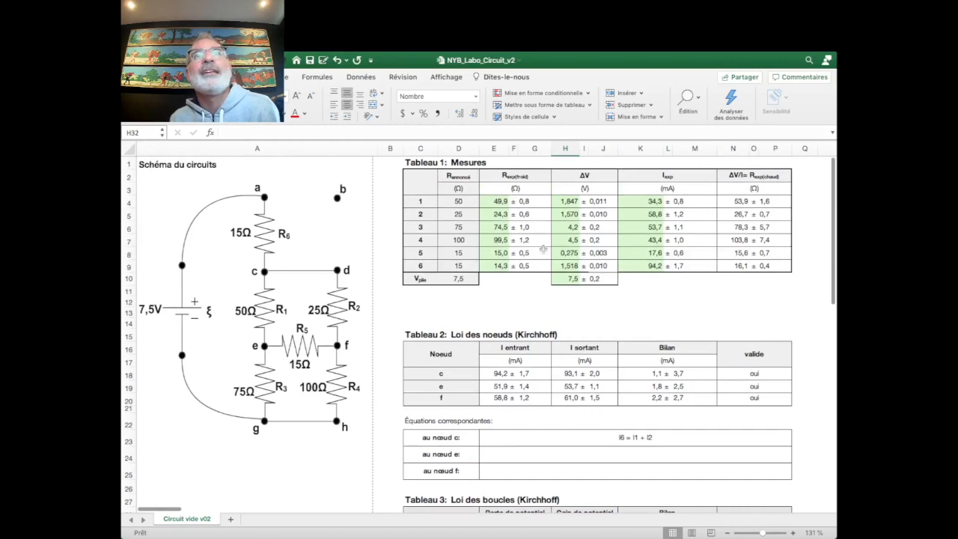
{"action": "scroll", "coordinate": [595, 291], "scroll_direction": "down", "scroll_amount": 5}
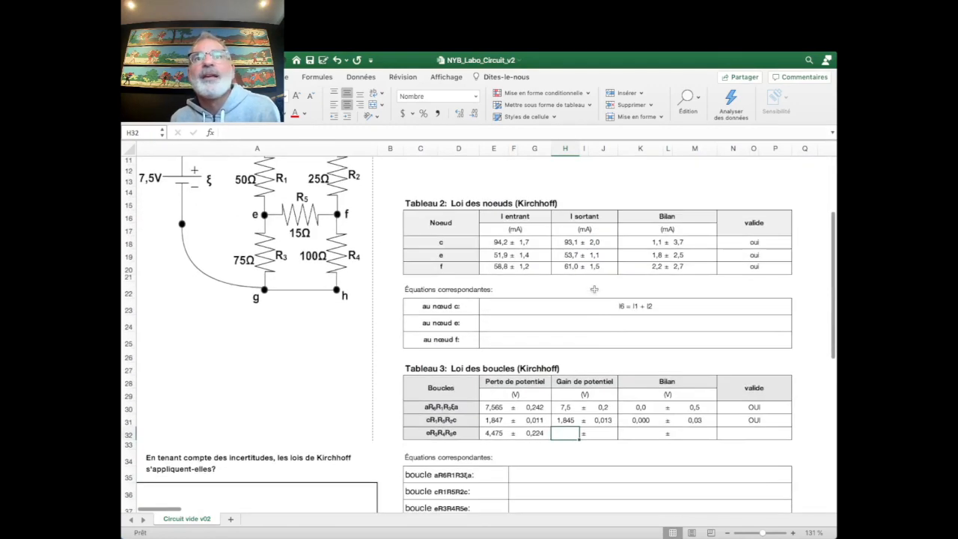
{"action": "type", "text": "="}
{"action": "scroll", "coordinate": [578, 374], "scroll_direction": "up", "scroll_amount": 5}
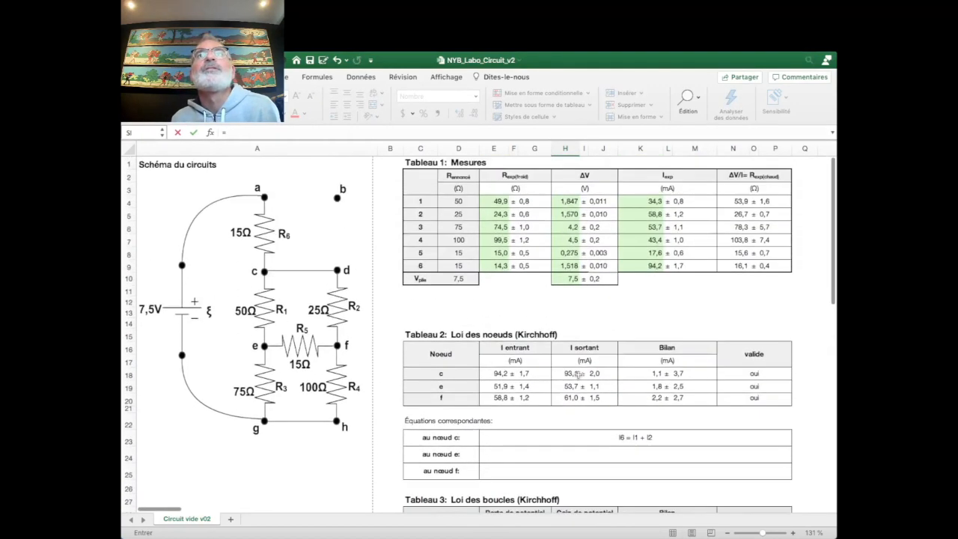
{"action": "left_click", "coordinate": [570, 240]}
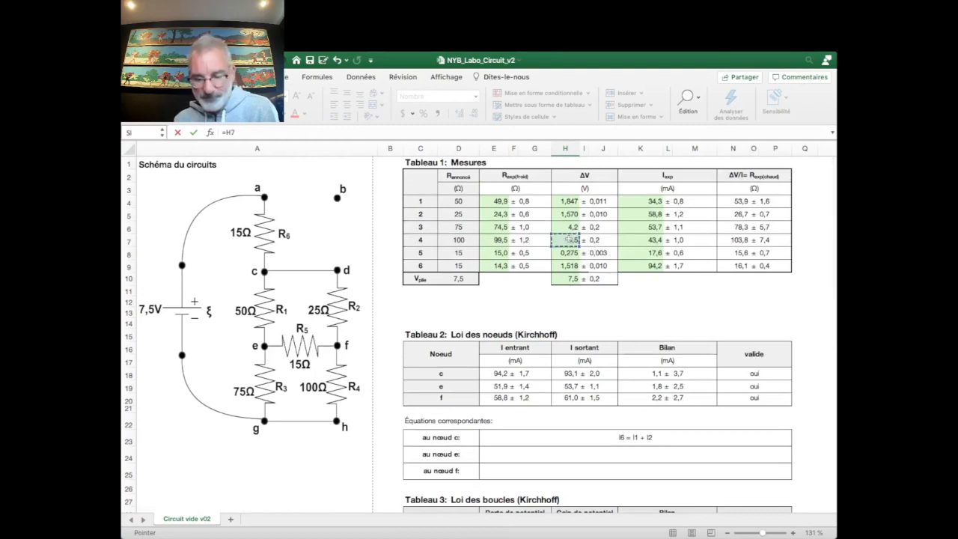
{"action": "key", "text": "Tab"}
{"action": "key", "text": "Tab"}
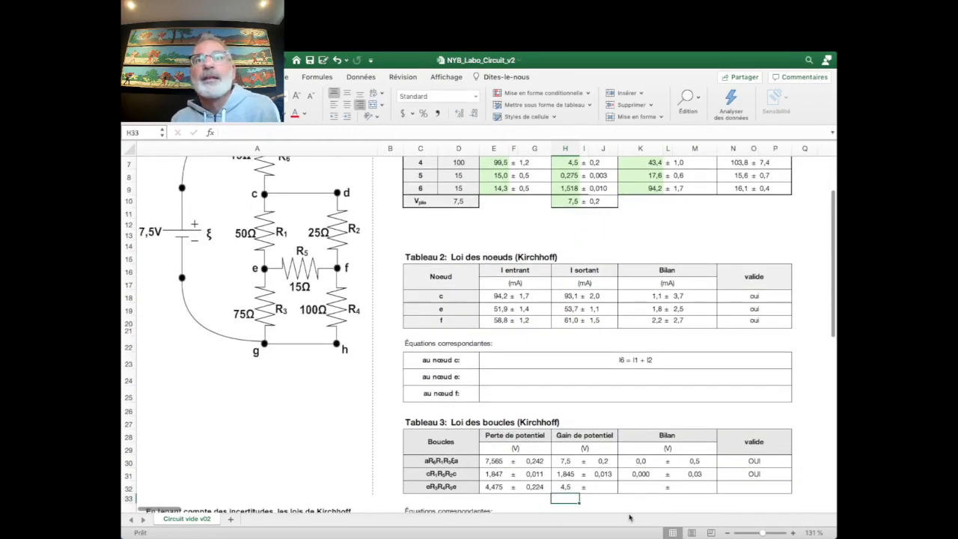
Set the uncertainty of loop eR3R4R5e's potential gain in J32 to the R4 voltage uncertainty, =J7
{"action": "scroll", "coordinate": [574, 461], "scroll_direction": "up", "scroll_amount": 4}
{"action": "type", "text": "="}
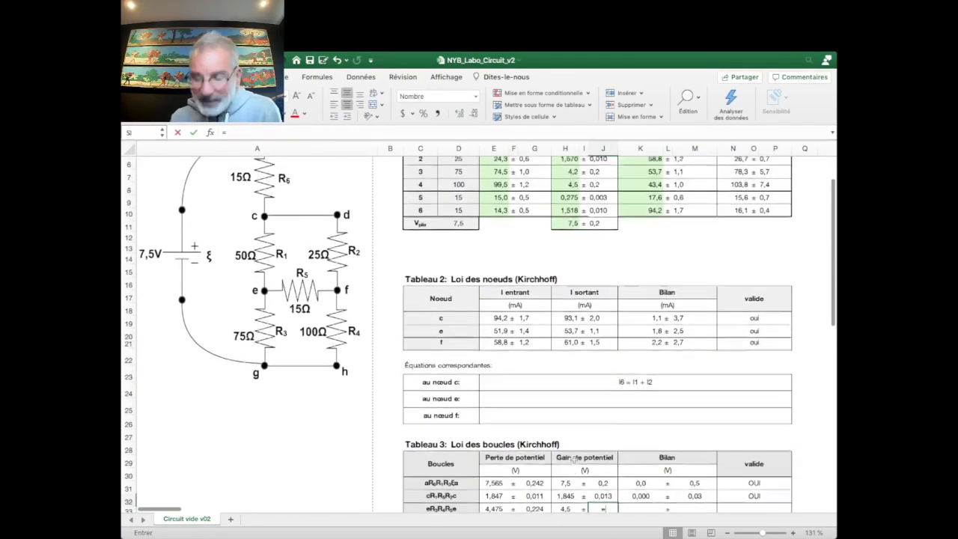
{"action": "left_click", "coordinate": [604, 177]}
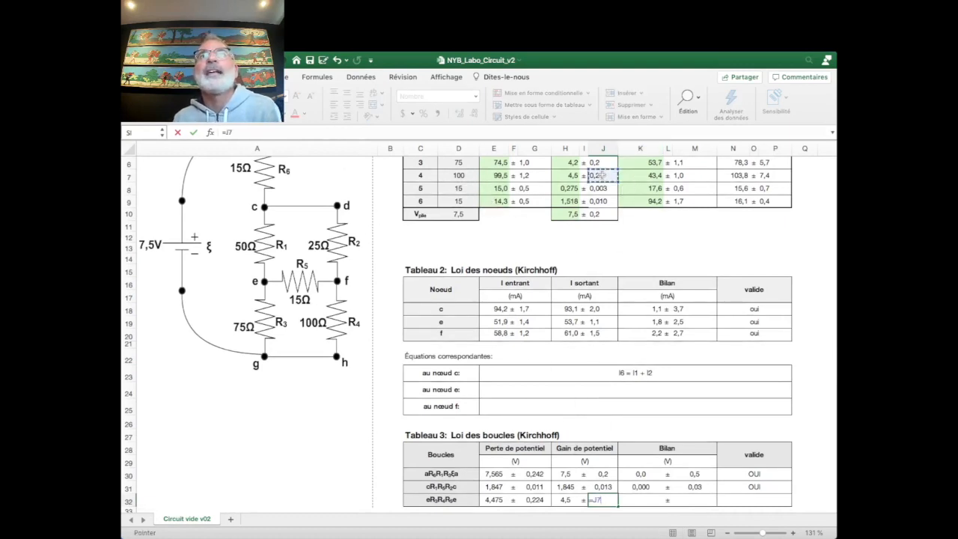
{"action": "key", "text": "Return"}
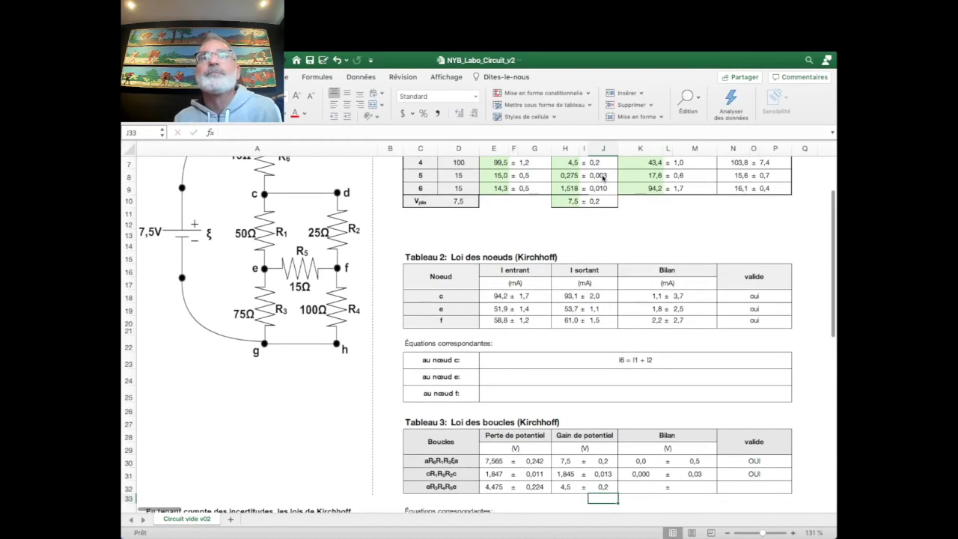
Review loop eR3R4R5e's potential loss and gain in row 32 and the extreme balance values computed beside Tableau 3
{"action": "left_click", "coordinate": [603, 487]}
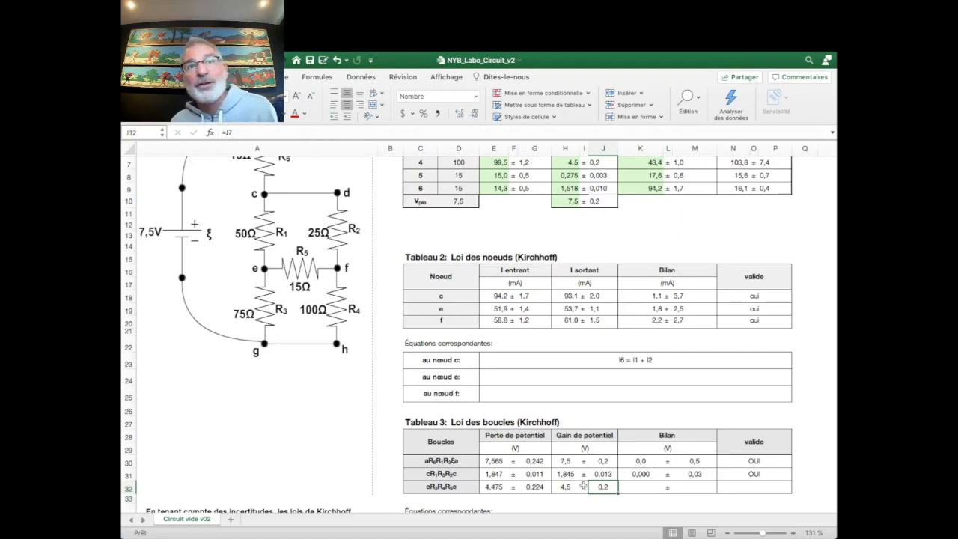
{"action": "left_click", "coordinate": [491, 487]}
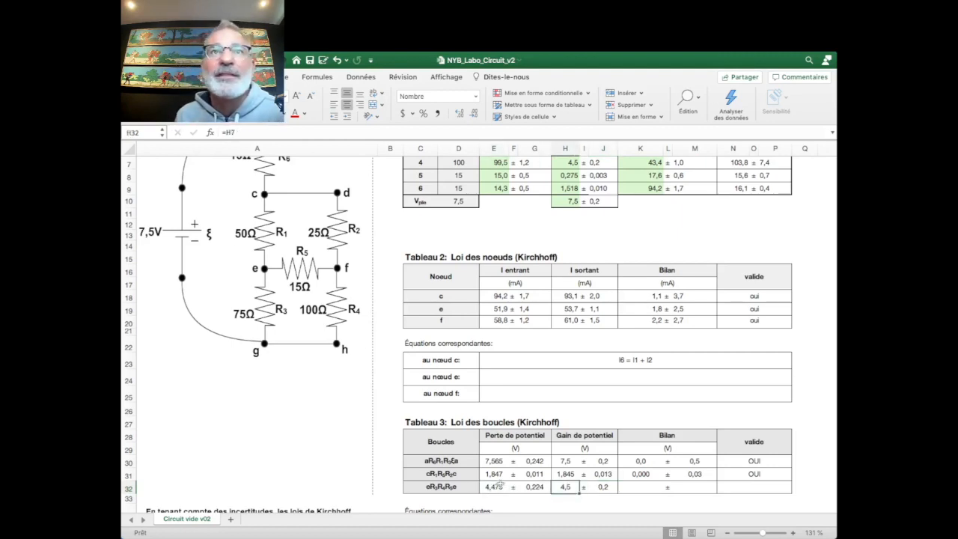
{"action": "left_click", "coordinate": [565, 487]}
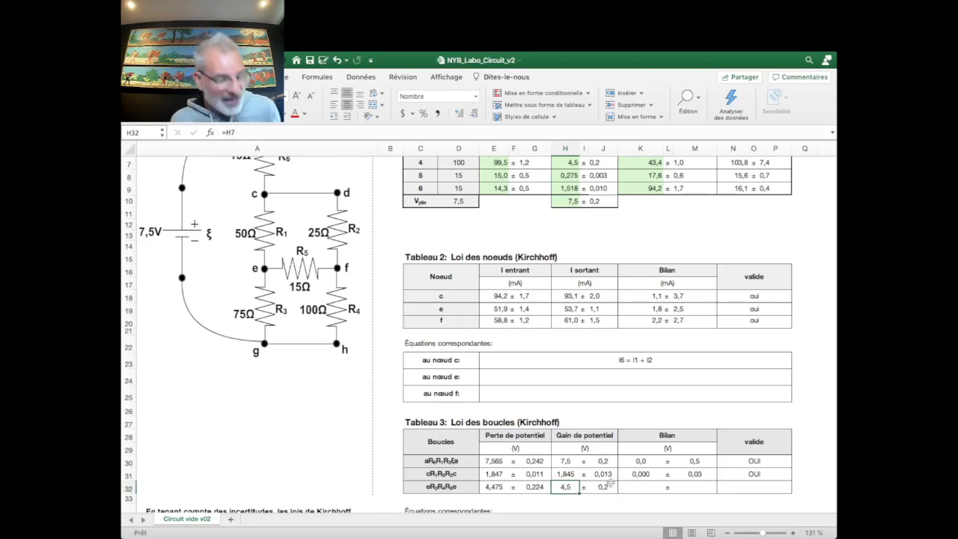
{"action": "scroll", "coordinate": [523, 496], "scroll_direction": "right", "scroll_amount": 10}
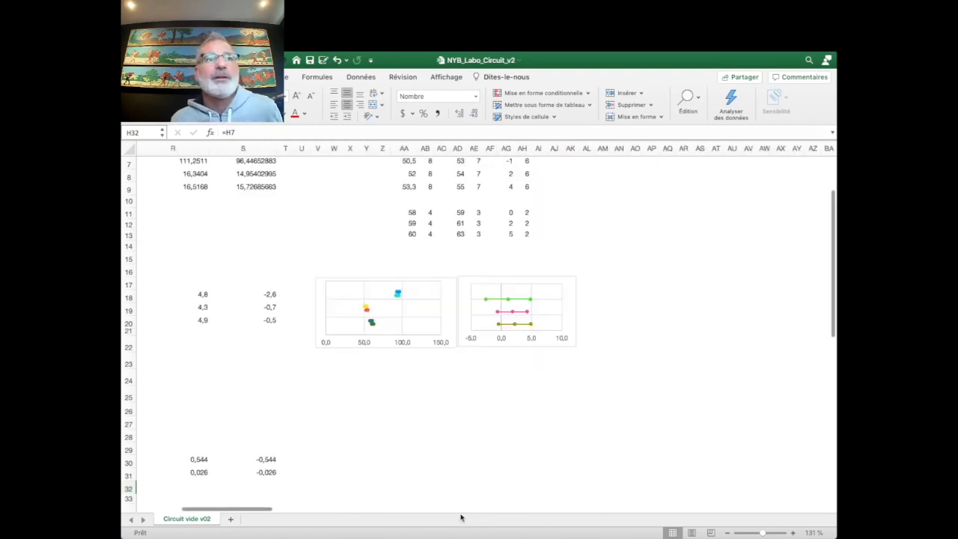
{"action": "scroll", "coordinate": [351, 521], "scroll_direction": "left", "scroll_amount": 10}
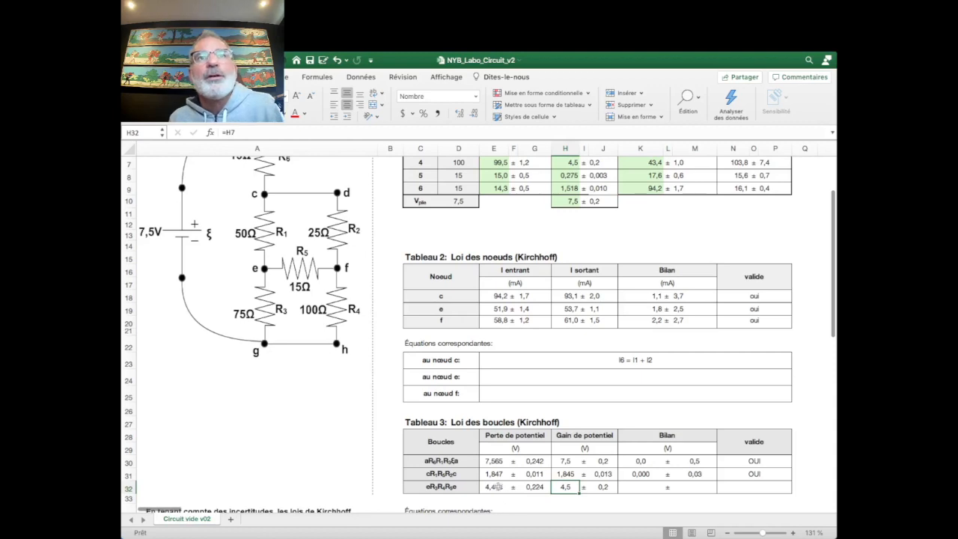
{"action": "left_click", "coordinate": [496, 487]}
{"action": "left_click", "coordinate": [558, 487]}
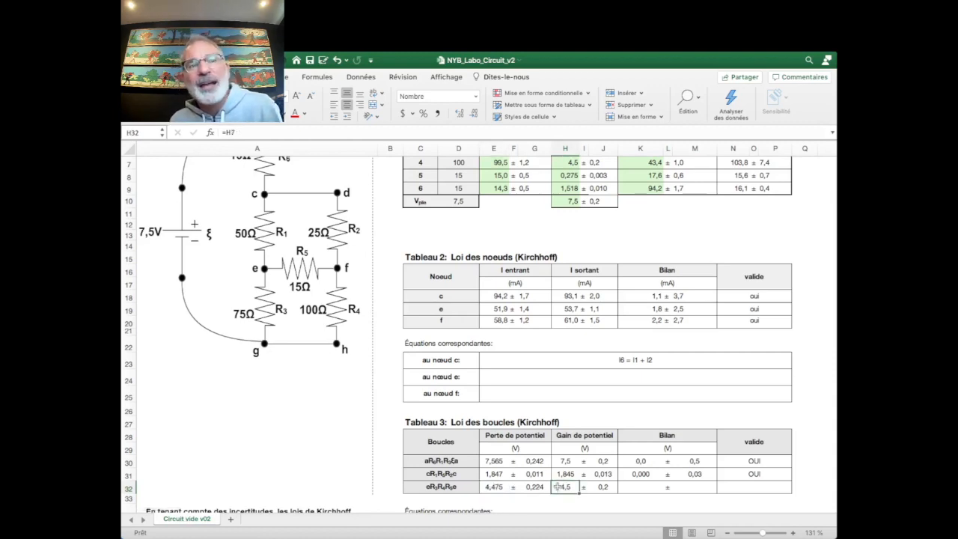
{"action": "scroll", "coordinate": [555, 486], "scroll_direction": "right", "scroll_amount": 3}
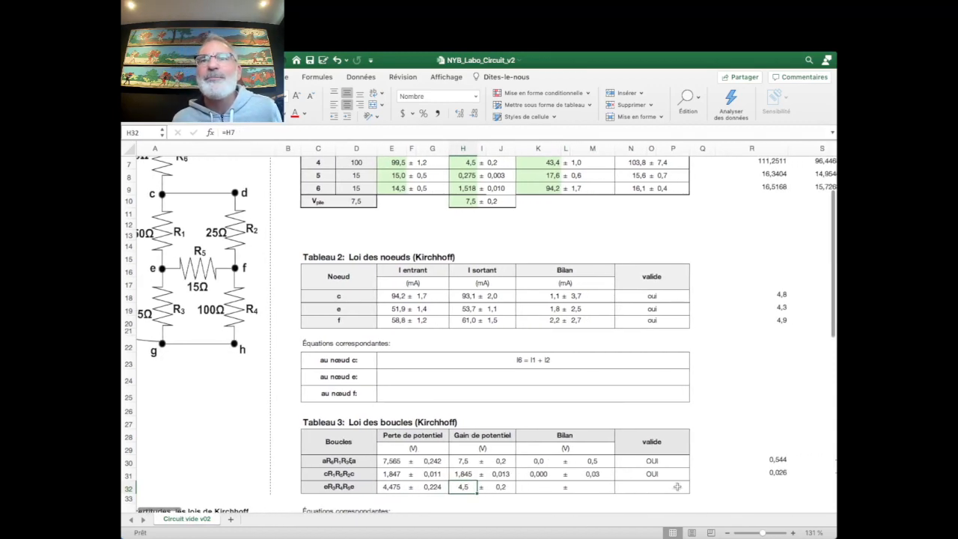
{"action": "left_click", "coordinate": [783, 486]}
{"action": "type", "text": "="}
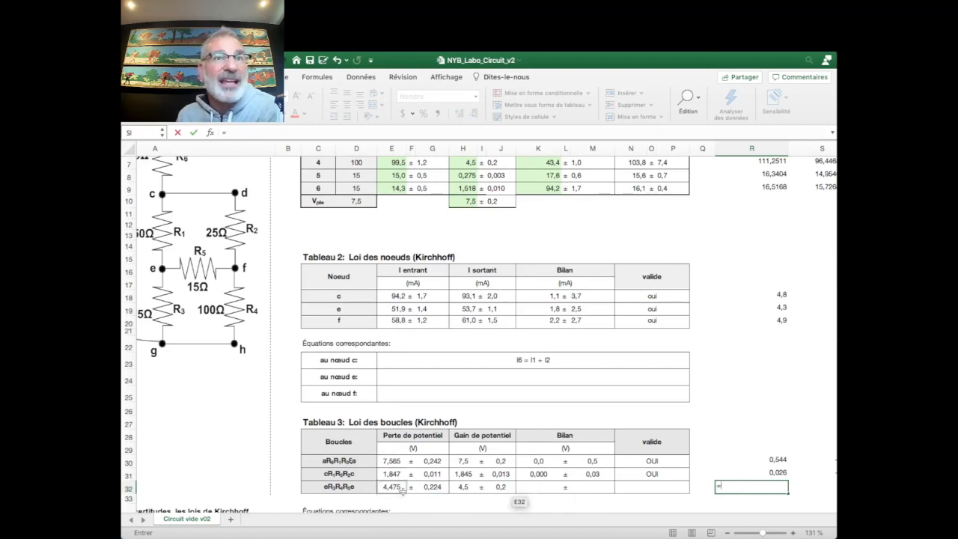
{"action": "left_click", "coordinate": [462, 486]}
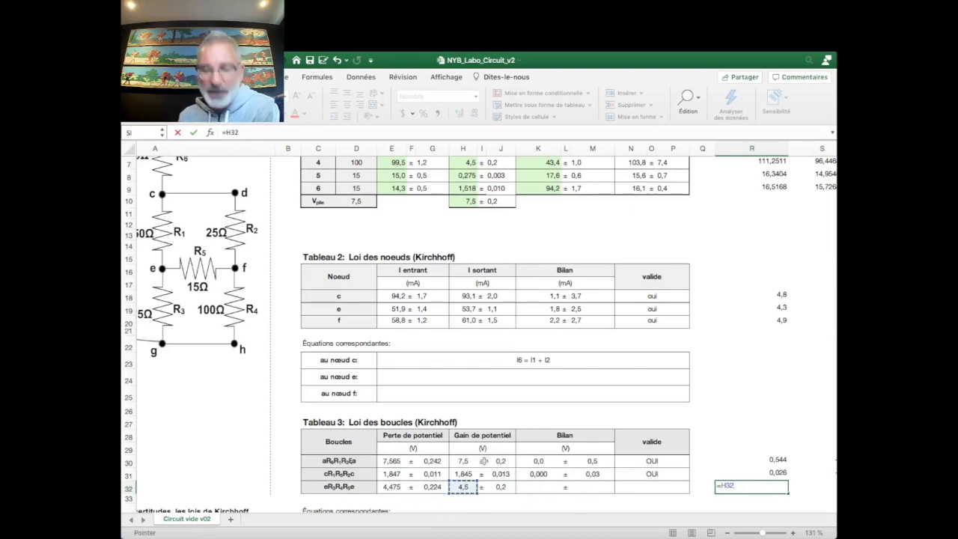
{"action": "key", "text": "Return"}
Check loop eR3R4R5e's potential gain in H32 at different decimal precisions, ending with one decimal shown
{"action": "left_click", "coordinate": [464, 487]}
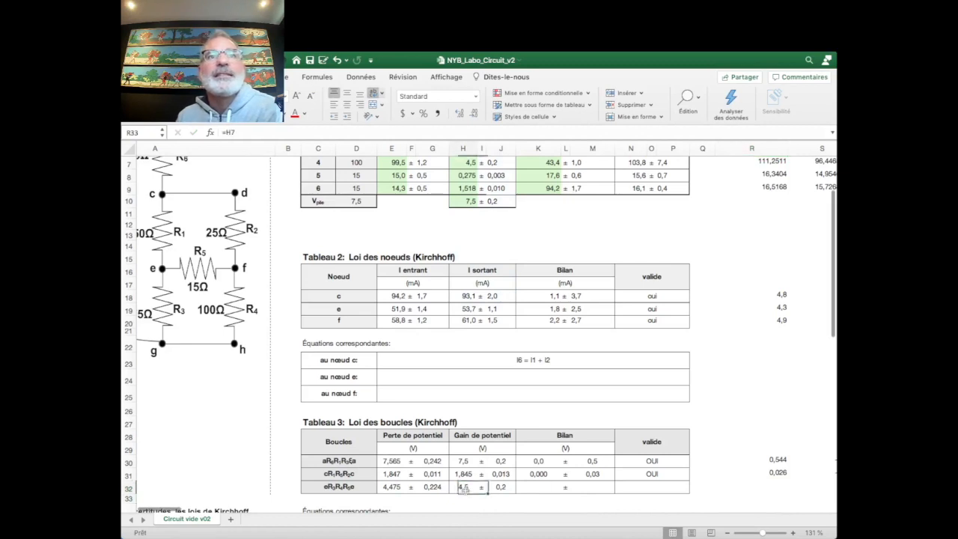
{"action": "left_click", "coordinate": [472, 114]}
{"action": "left_click", "coordinate": [460, 114]}
{"action": "left_click", "coordinate": [460, 114]}
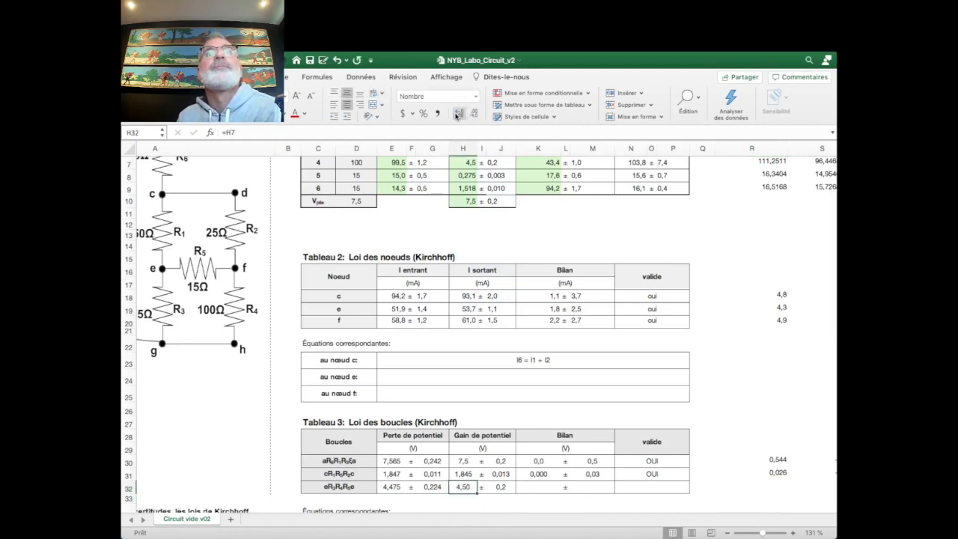
{"action": "left_click", "coordinate": [459, 113]}
{"action": "left_click", "coordinate": [459, 114]}
{"action": "left_click", "coordinate": [473, 114]}
{"action": "left_click", "coordinate": [473, 113]}
{"action": "left_click", "coordinate": [473, 114]}
{"action": "left_click", "coordinate": [473, 114]}
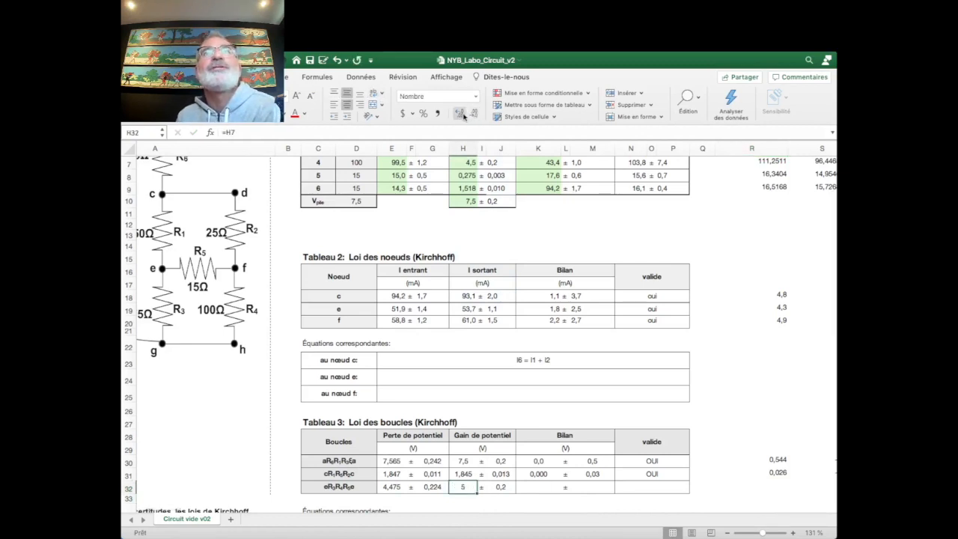
{"action": "left_click", "coordinate": [459, 113]}
{"action": "left_click", "coordinate": [460, 114]}
{"action": "left_click", "coordinate": [458, 114]}
{"action": "left_click", "coordinate": [473, 114]}
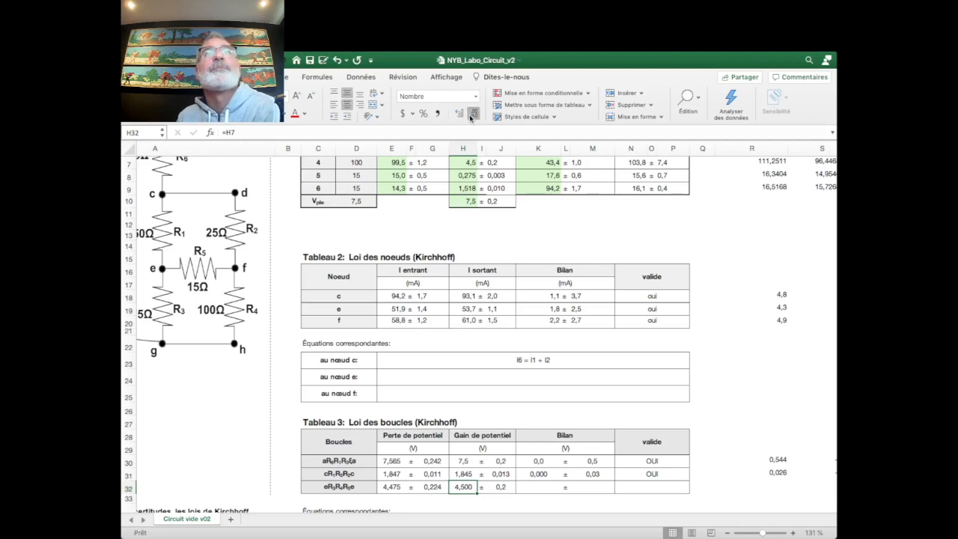
{"action": "left_click", "coordinate": [473, 115]}
Compute loop eR3R4R5e's maximum balance in R32 as maximum gain minus minimum loss, =(H32+J32)-(E32-G32)
{"action": "left_click", "coordinate": [780, 488]}
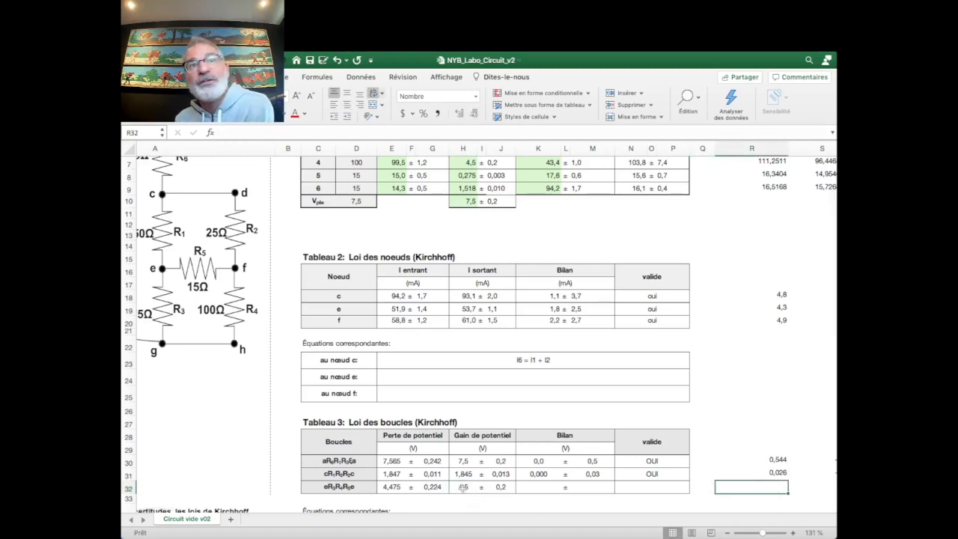
{"action": "type", "text": "="}
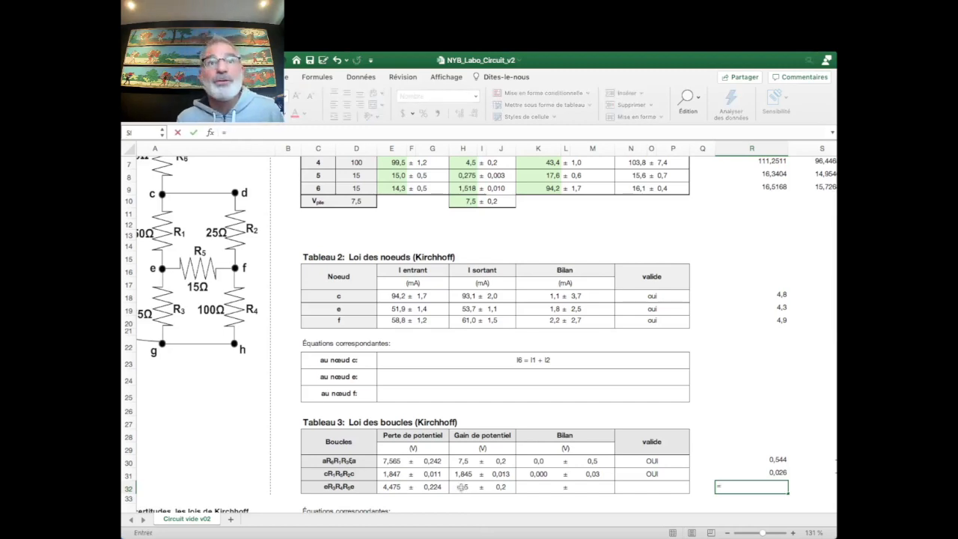
{"action": "left_click", "coordinate": [461, 487]}
{"action": "key", "text": "BackSpace"}
{"action": "key", "text": "BackSpace"}
{"action": "key", "text": "BackSpace"}
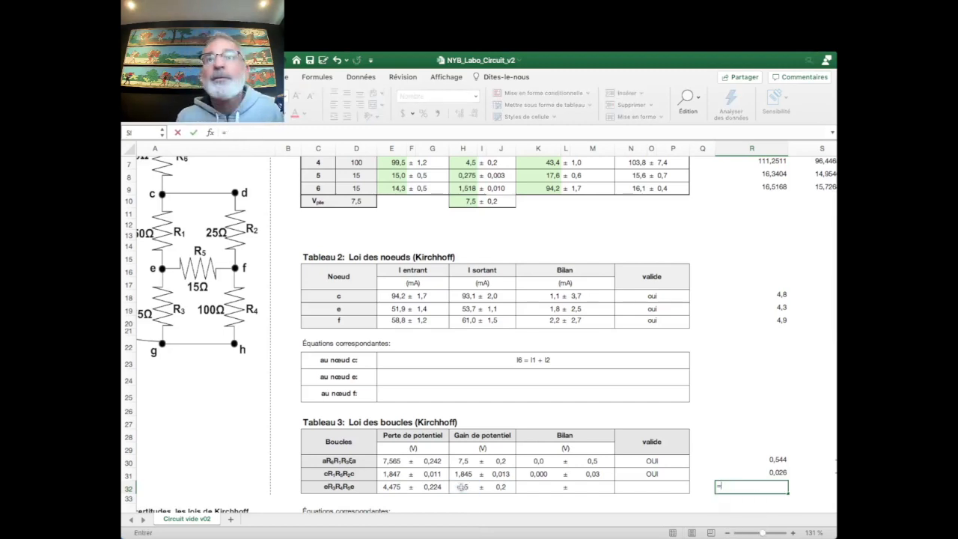
{"action": "type", "text": "("}
{"action": "left_click", "coordinate": [461, 487]}
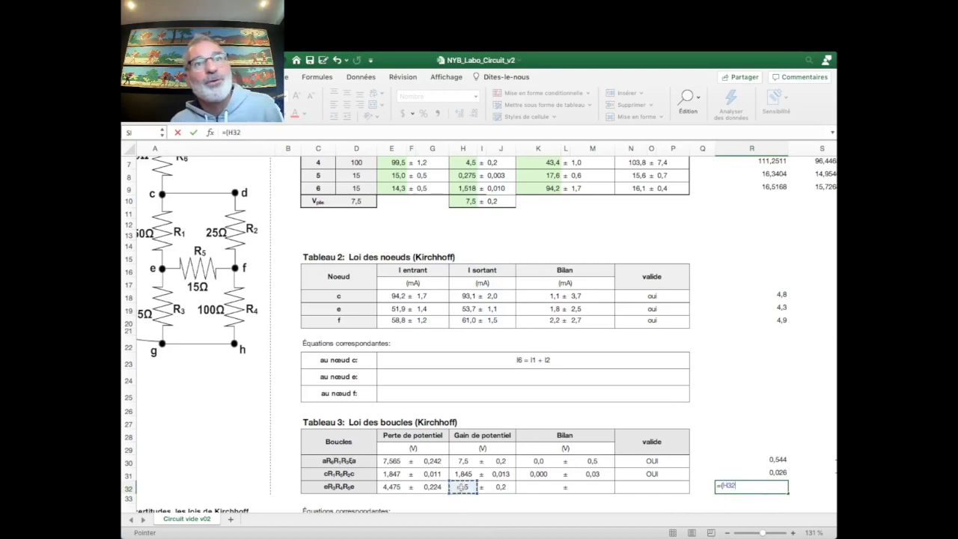
{"action": "type", "text": "+"}
{"action": "left_click", "coordinate": [501, 486]}
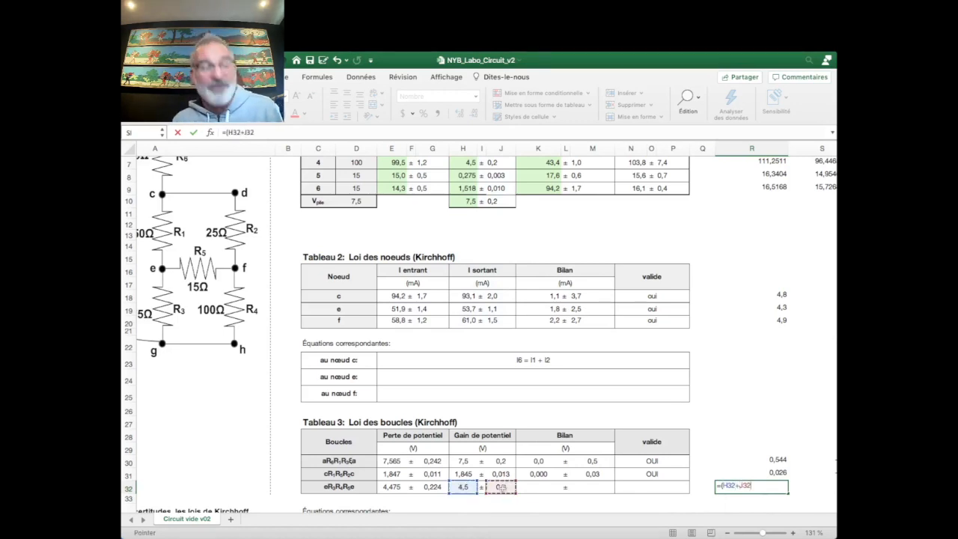
{"action": "type", "text": ")-("}
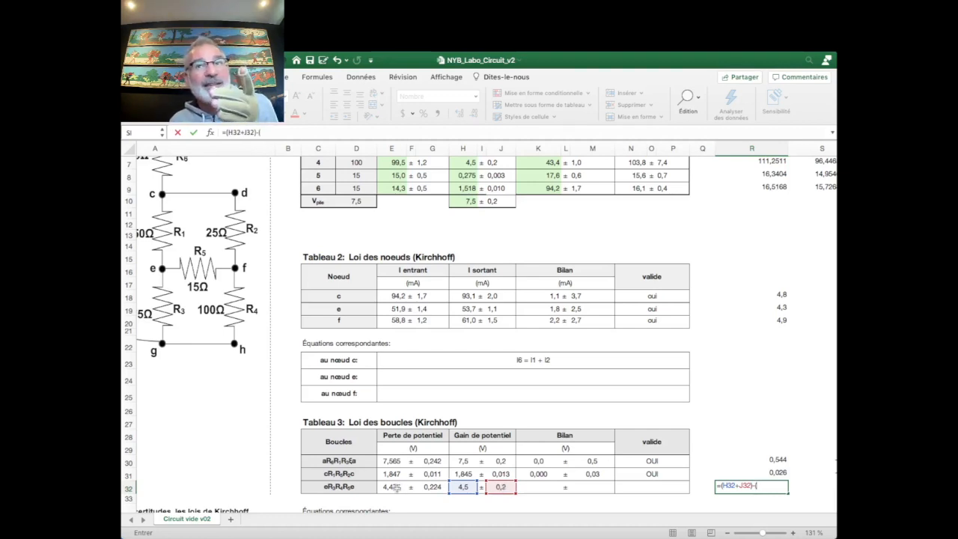
{"action": "left_click", "coordinate": [395, 488]}
{"action": "type", "text": "-"}
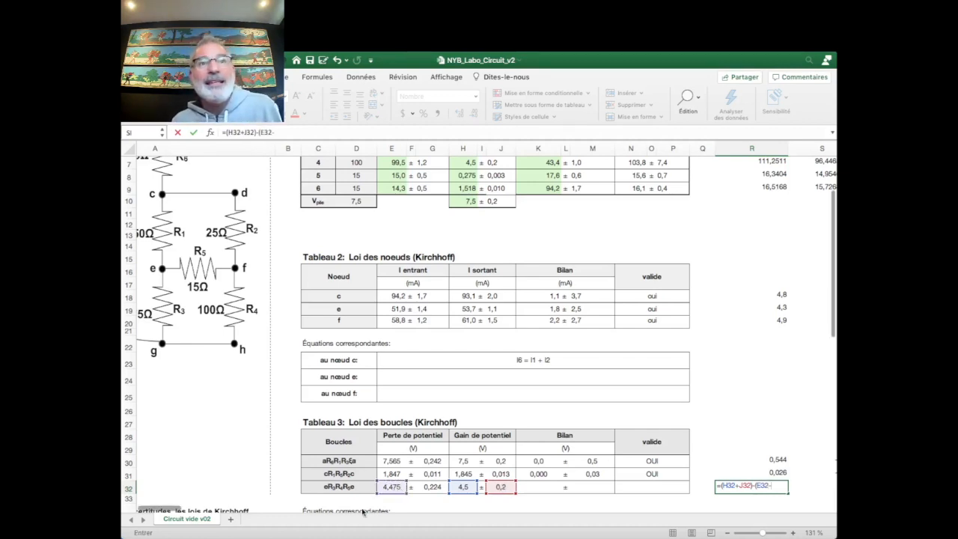
{"action": "left_click", "coordinate": [433, 487]}
{"action": "type", "text": ")"}
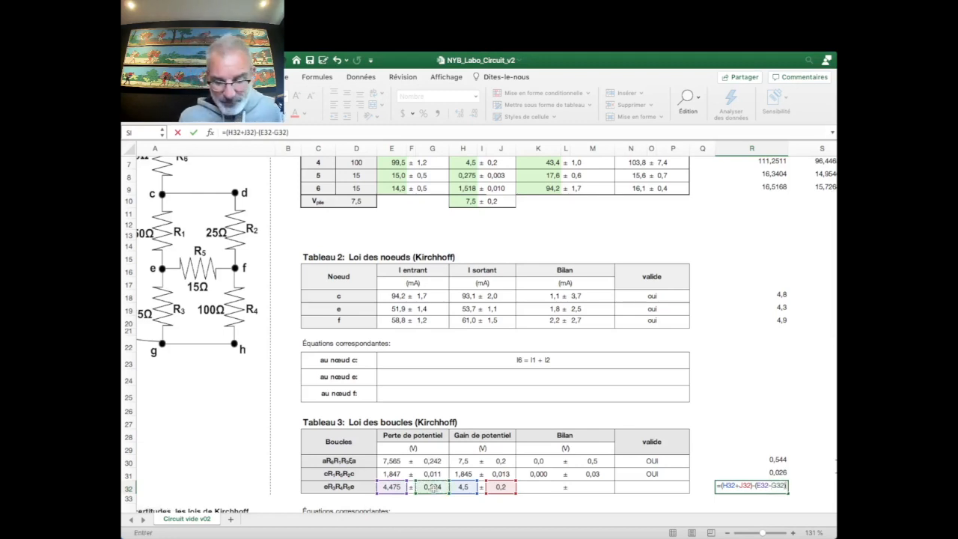
{"action": "key", "text": "Return"}
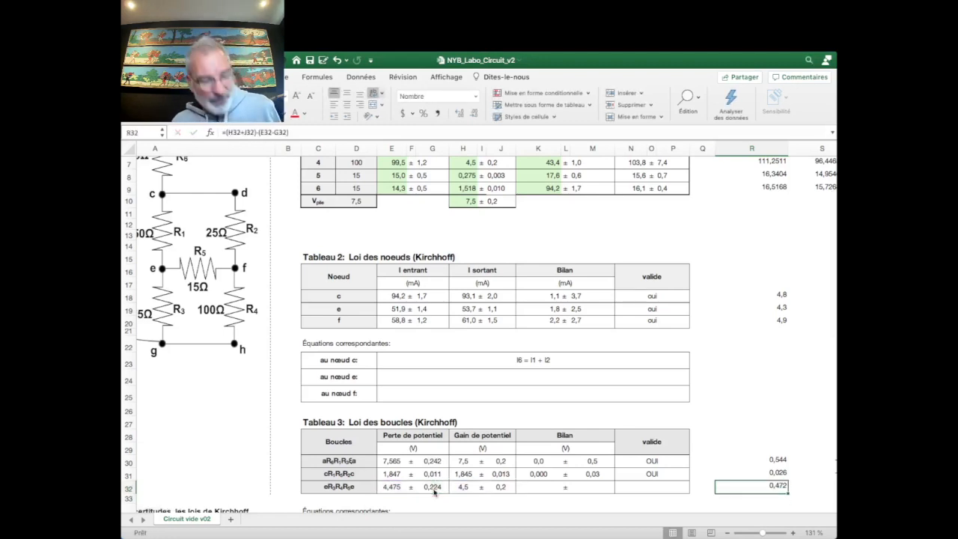
Compute loop eR3R4R5e's minimum balance in S32 as minimum gain minus maximum loss, =(H32-J32)-(E32+G32)
{"action": "scroll", "coordinate": [434, 491], "scroll_direction": "right", "scroll_amount": 3}
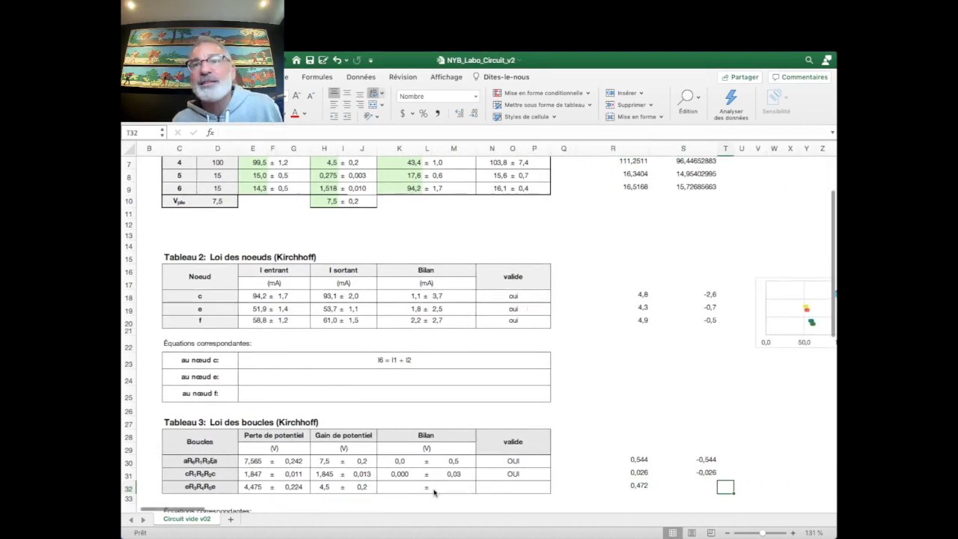
{"action": "key", "text": "Right"}
{"action": "type", "text": "="}
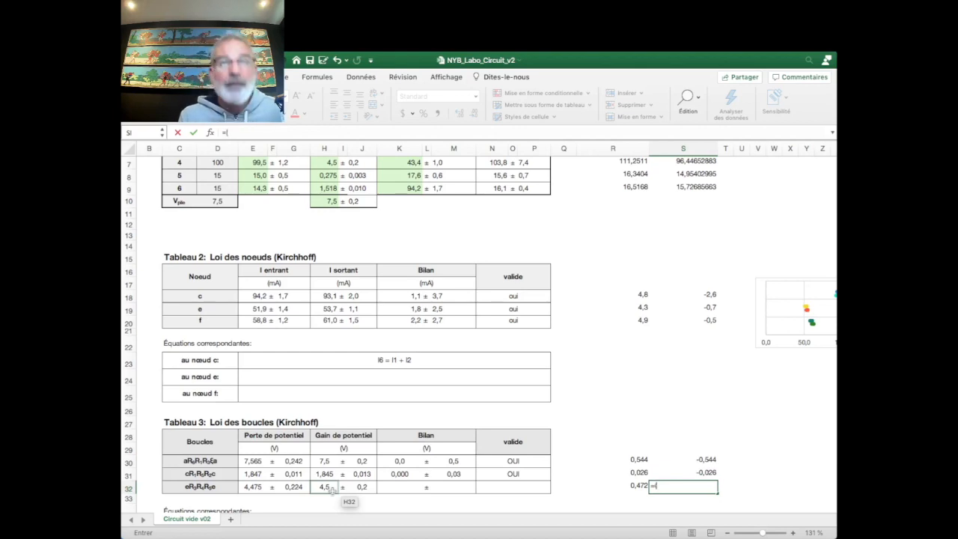
{"action": "type", "text": "("}
{"action": "left_click", "coordinate": [331, 488]}
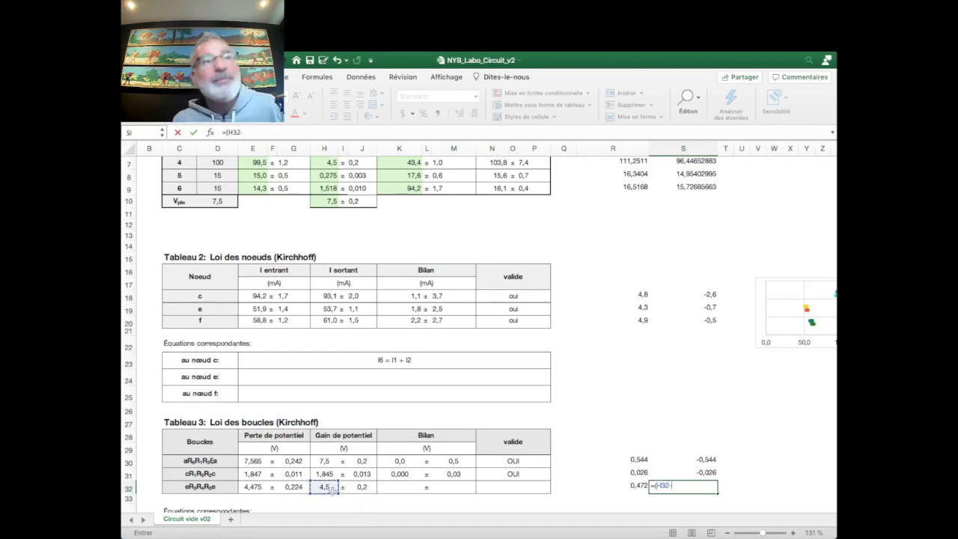
{"action": "type", "text": "-"}
{"action": "left_click", "coordinate": [364, 487]}
{"action": "type", "text": ")"}
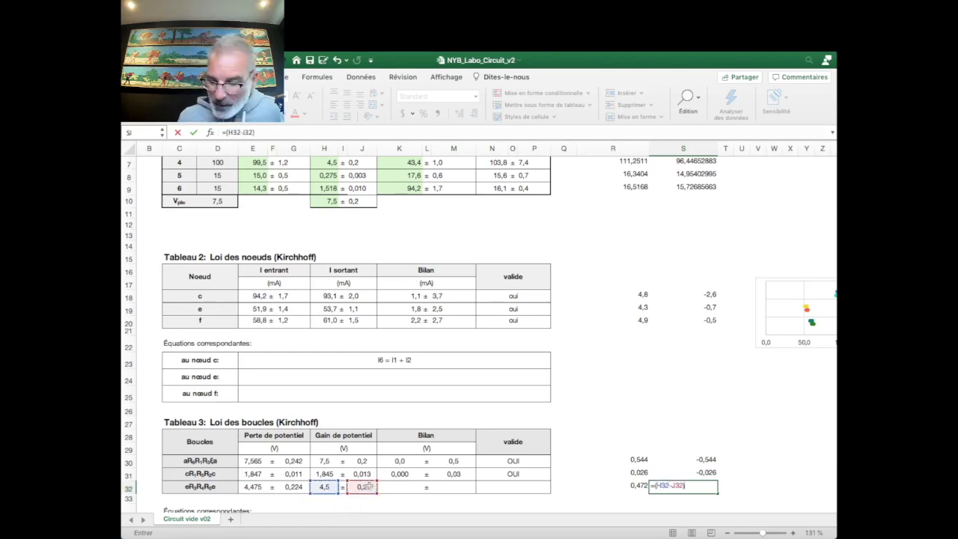
{"action": "type", "text": "-("}
{"action": "left_click", "coordinate": [254, 487]}
{"action": "type", "text": "+"}
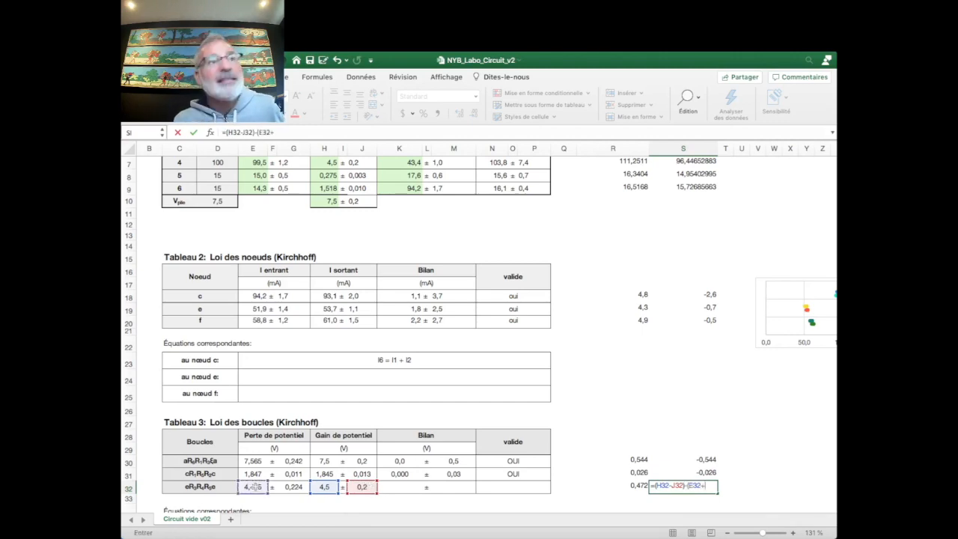
{"action": "left_click", "coordinate": [293, 486]}
{"action": "type", "text": ")"}
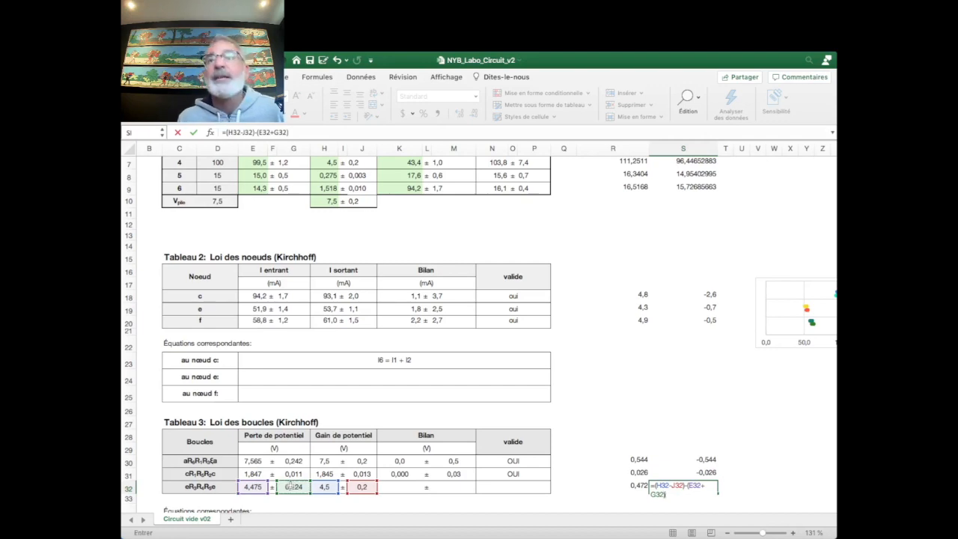
{"action": "key", "text": "Return"}
{"action": "left_click", "coordinate": [712, 485]}
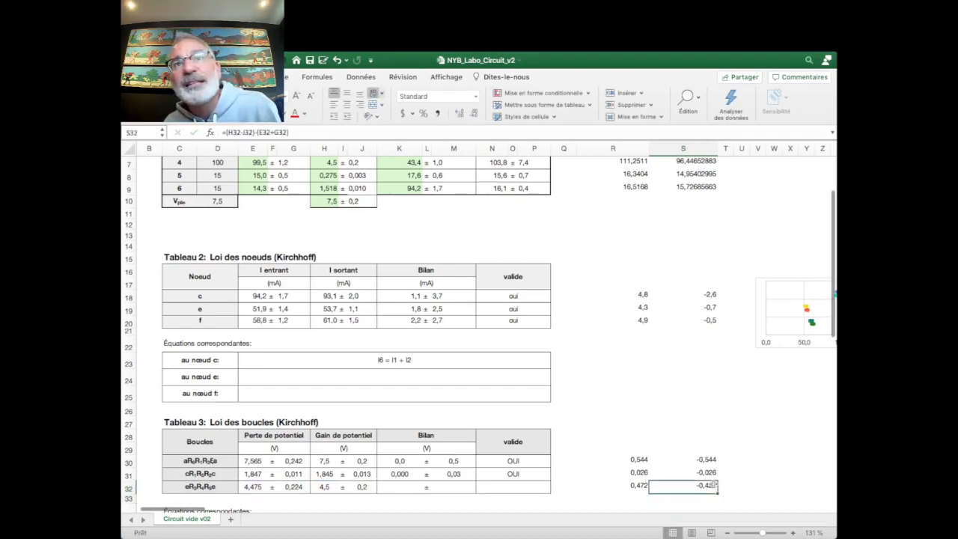
{"action": "left_click", "coordinate": [638, 486]}
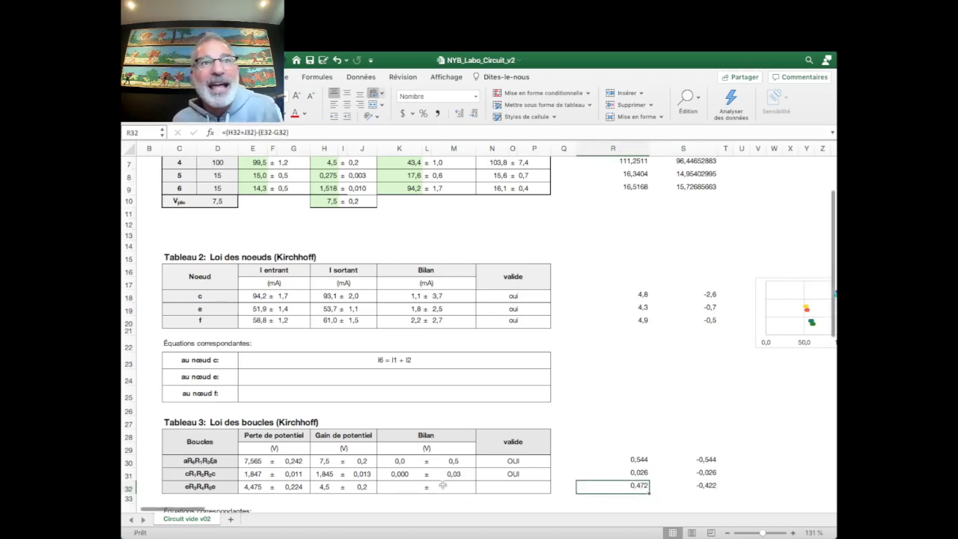
Compute loop eR3R4R5e's balance in K32 as the mean of its extremes, =(R32+S32)/2, shown with three decimals
{"action": "left_click", "coordinate": [401, 486]}
{"action": "type", "text": "=("}
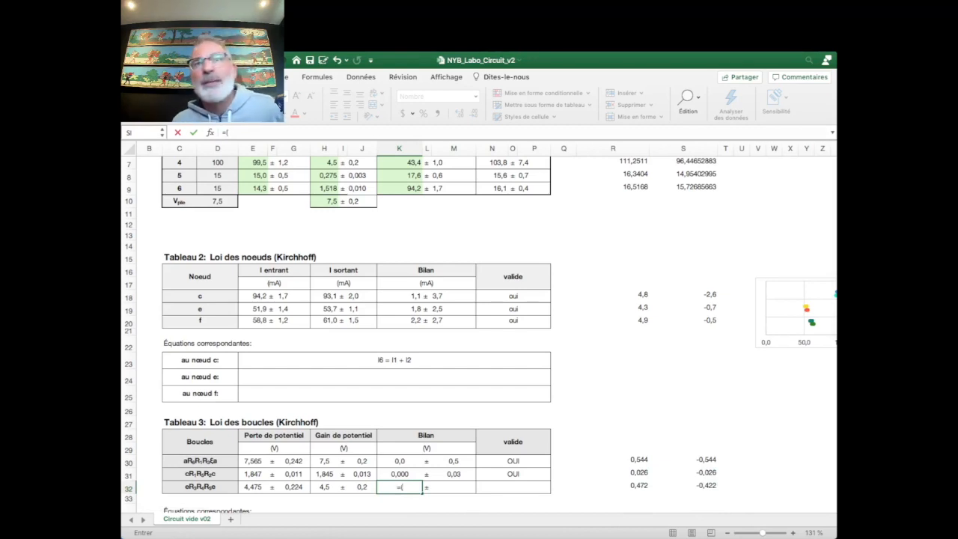
{"action": "left_click", "coordinate": [641, 485]}
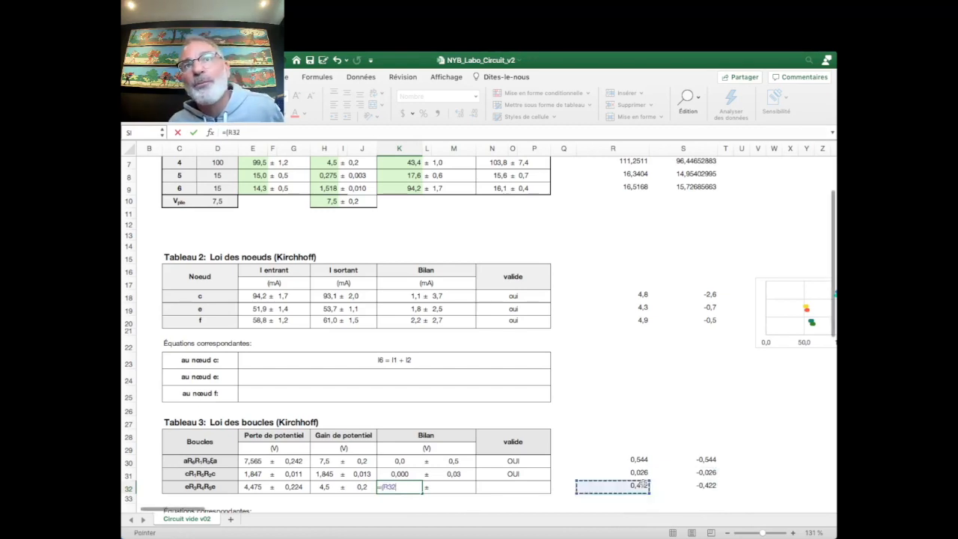
{"action": "type", "text": "+"}
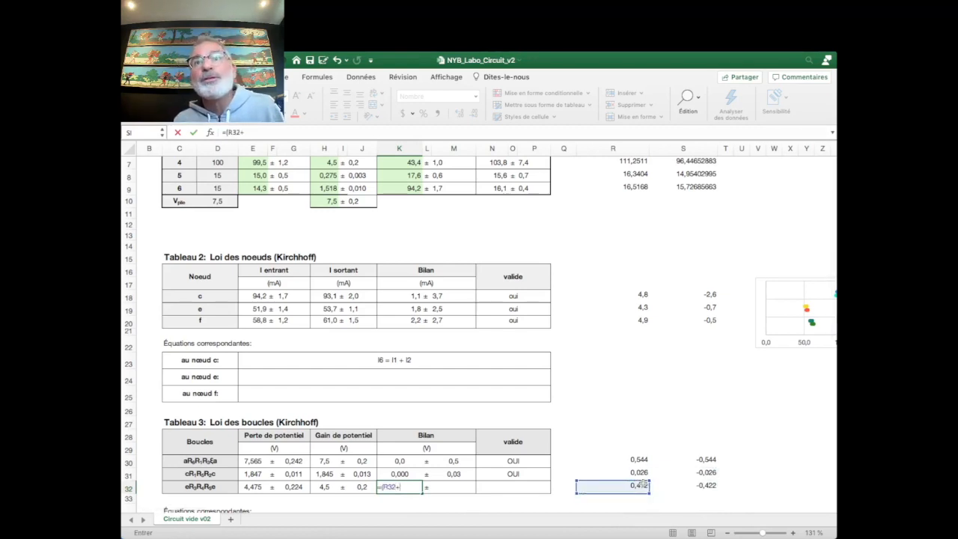
{"action": "left_click", "coordinate": [703, 485]}
{"action": "type", "text": ")/2"}
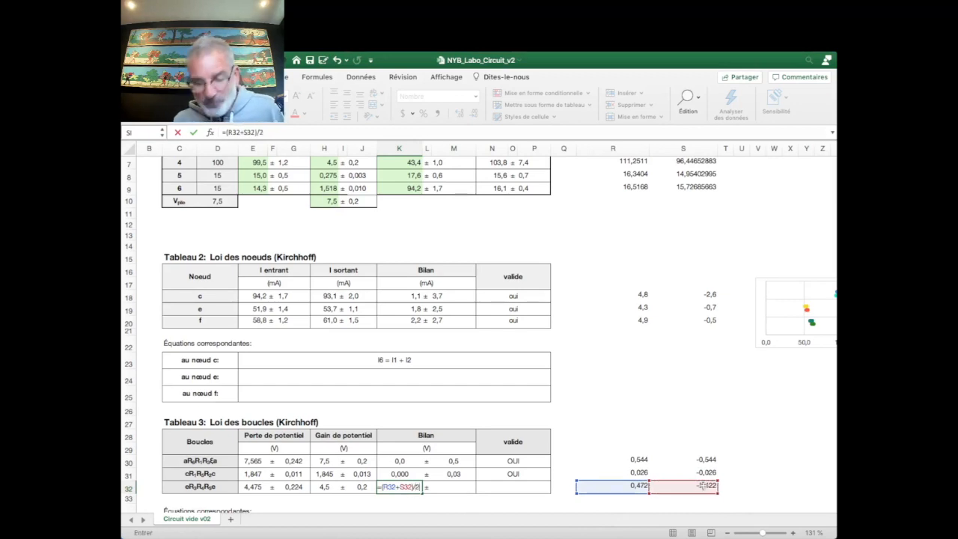
{"action": "key", "text": "Return"}
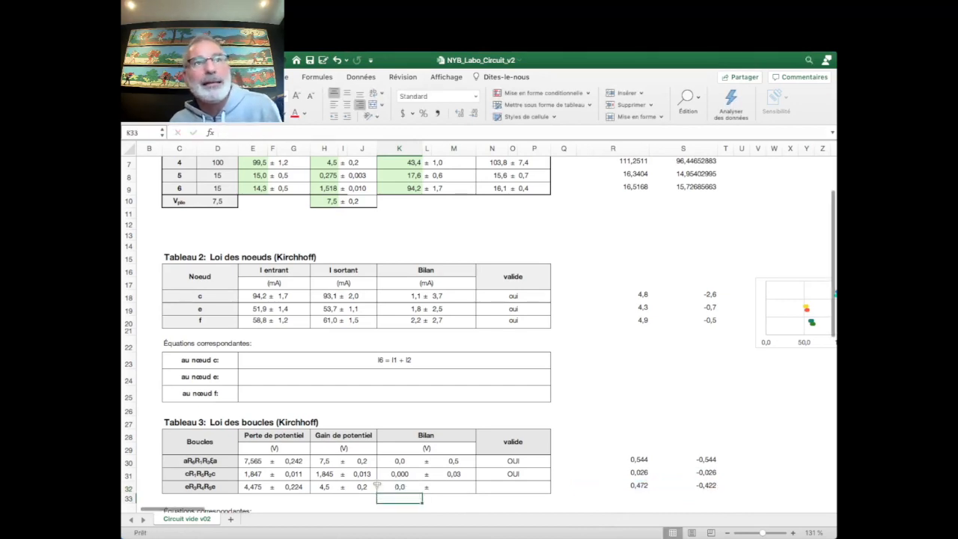
{"action": "left_click", "coordinate": [385, 487]}
{"action": "left_click", "coordinate": [473, 113]}
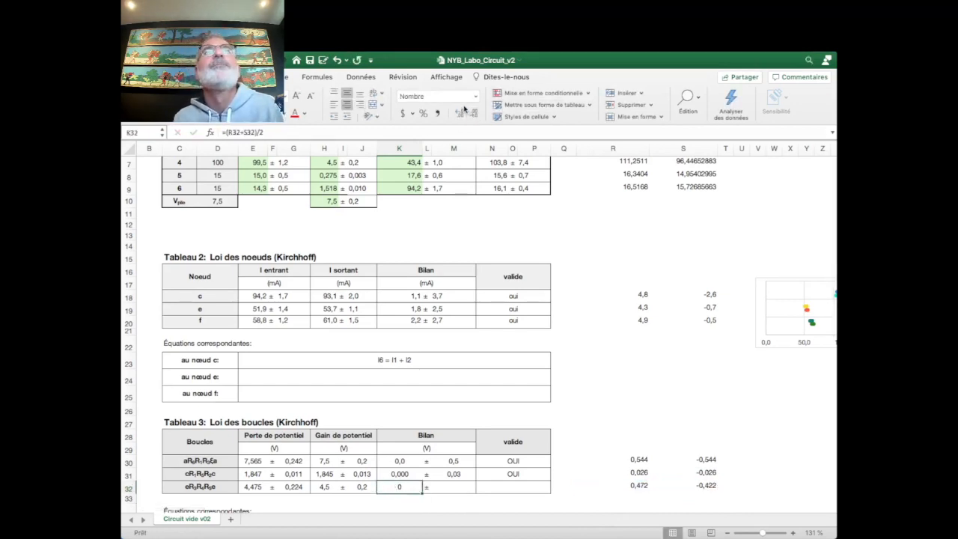
{"action": "double_click", "coordinate": [460, 113]}
{"action": "left_click", "coordinate": [460, 113]}
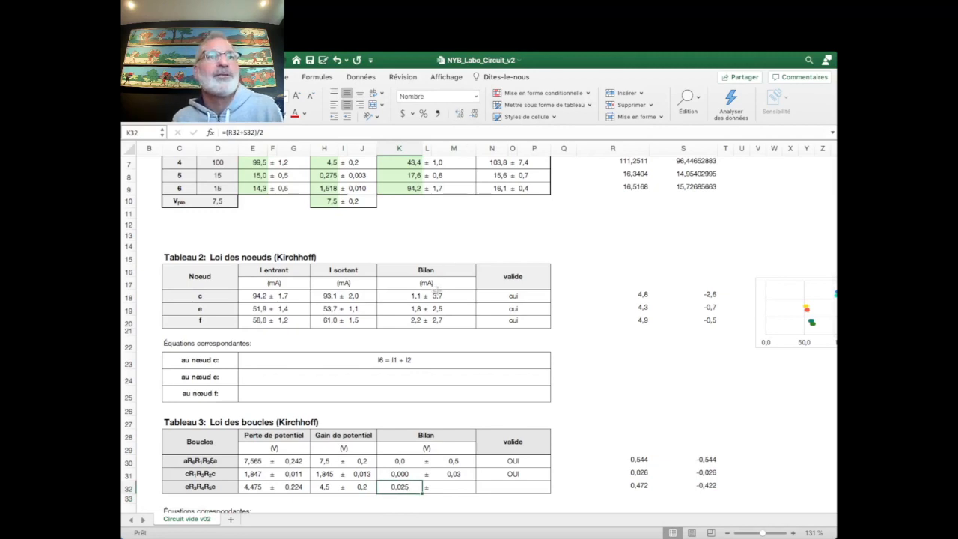
Compute the uncertainty of loop eR3R4R5e's balance in M32 as half the spread between its extremes, =(R32-S32)/2
{"action": "left_click", "coordinate": [456, 486]}
{"action": "type", "text": "="}
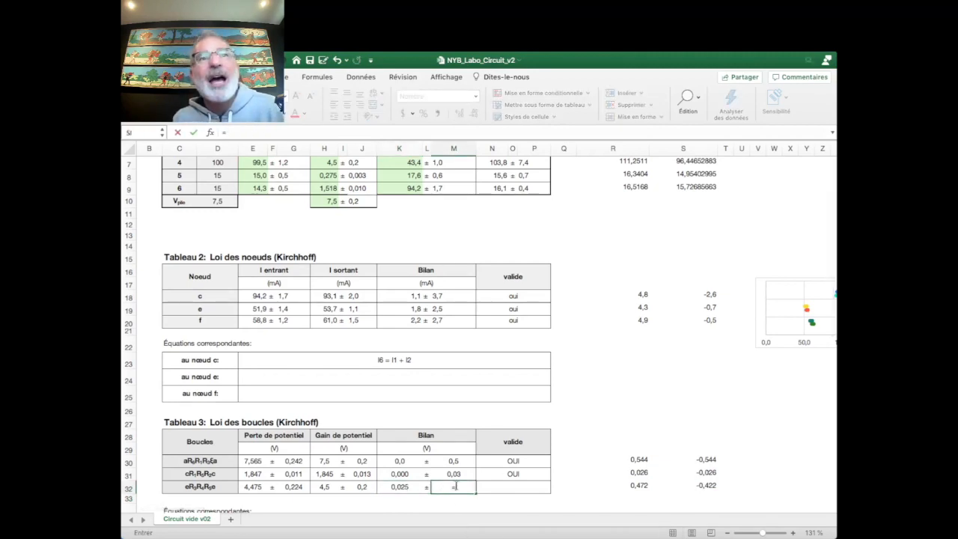
{"action": "type", "text": "("}
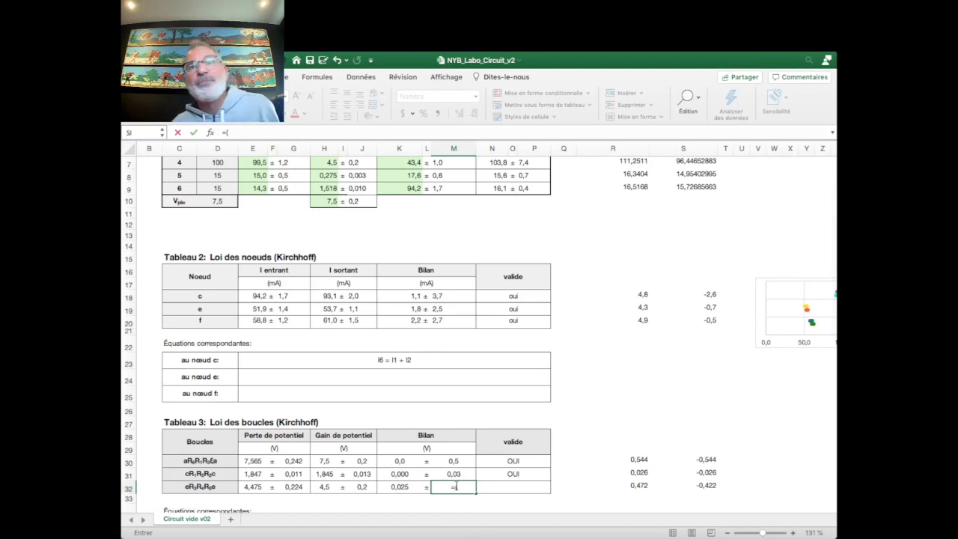
{"action": "left_click", "coordinate": [636, 486]}
{"action": "type", "text": "-"}
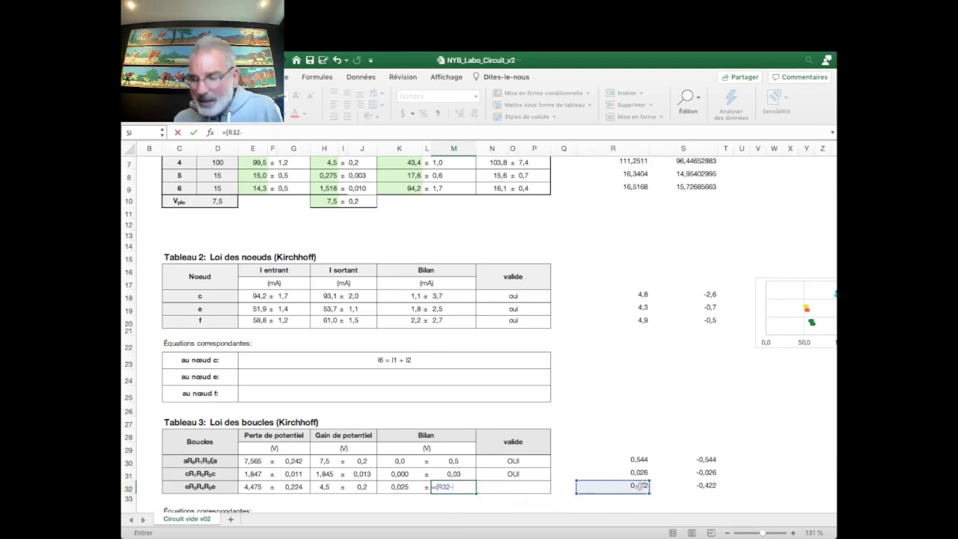
{"action": "left_click", "coordinate": [701, 488]}
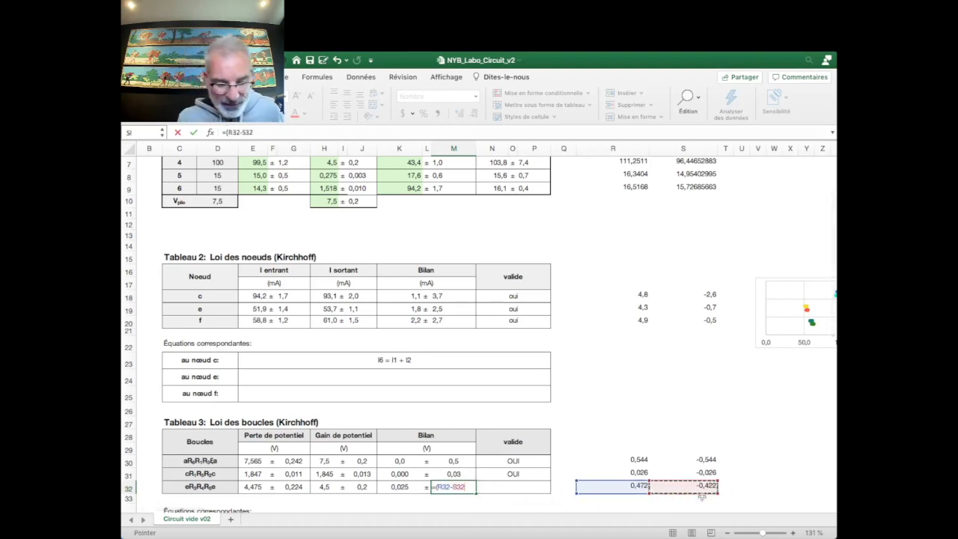
{"action": "type", "text": ")/2"}
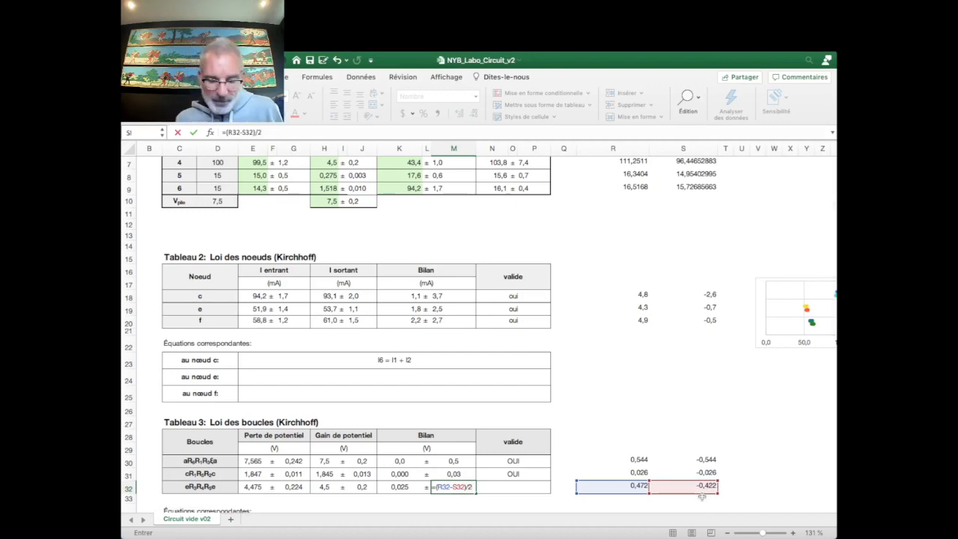
{"action": "key", "text": "Return"}
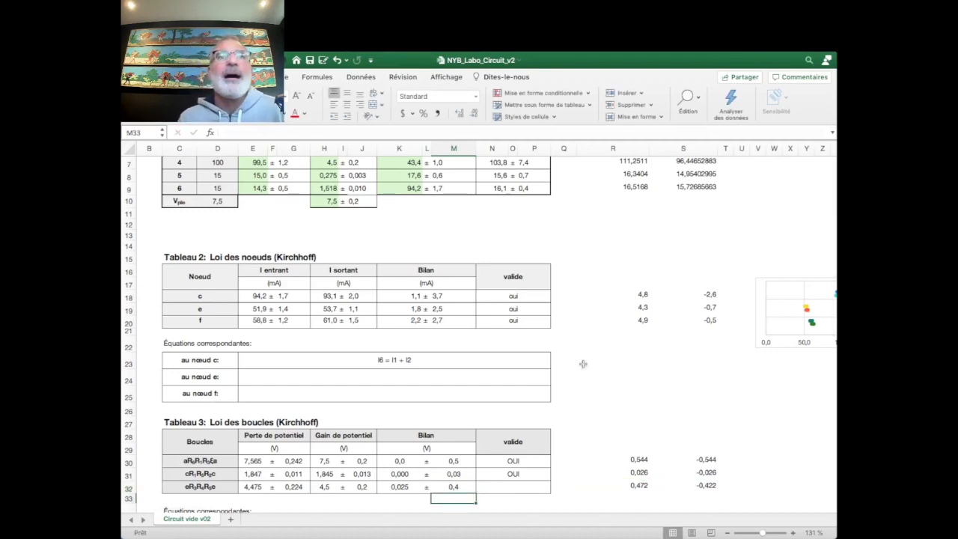
Check loop eR3R4R5e's balance, uncertainty and extremes, and enter the validity verdict OUI for it in Tableau 3
{"action": "left_click", "coordinate": [413, 488]}
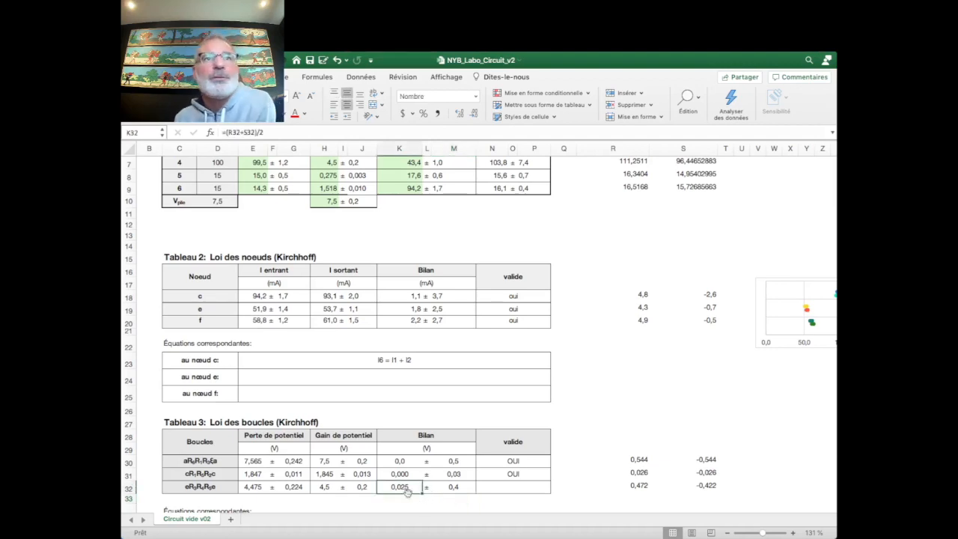
{"action": "left_click", "coordinate": [460, 488]}
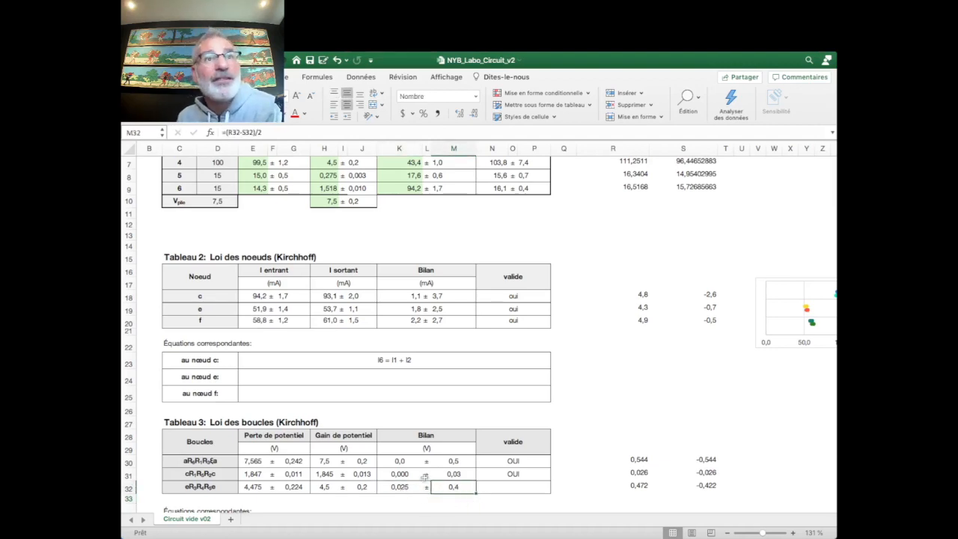
{"action": "left_click", "coordinate": [636, 488]}
{"action": "left_click", "coordinate": [714, 486]}
{"action": "left_click", "coordinate": [516, 488]}
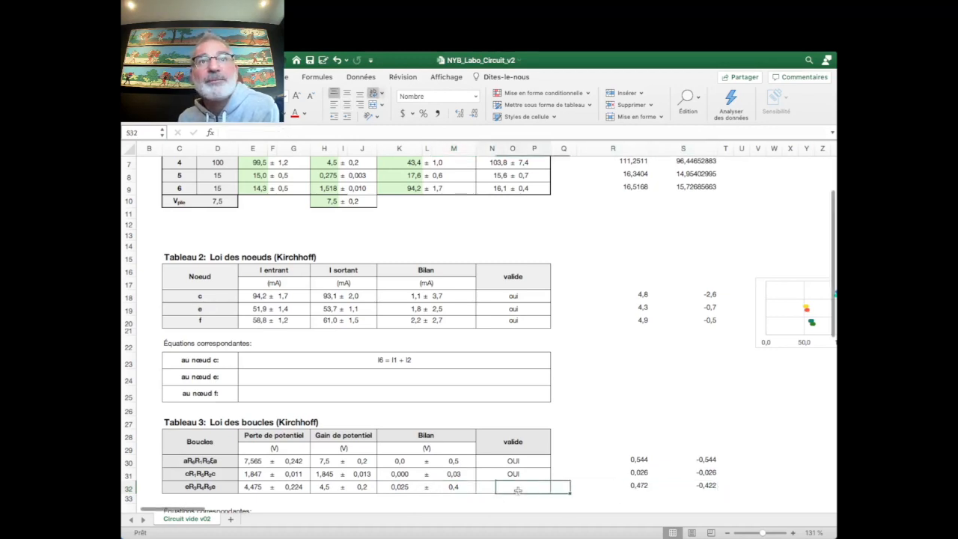
{"action": "type", "text": "OUI"}
{"action": "key", "text": "Return"}
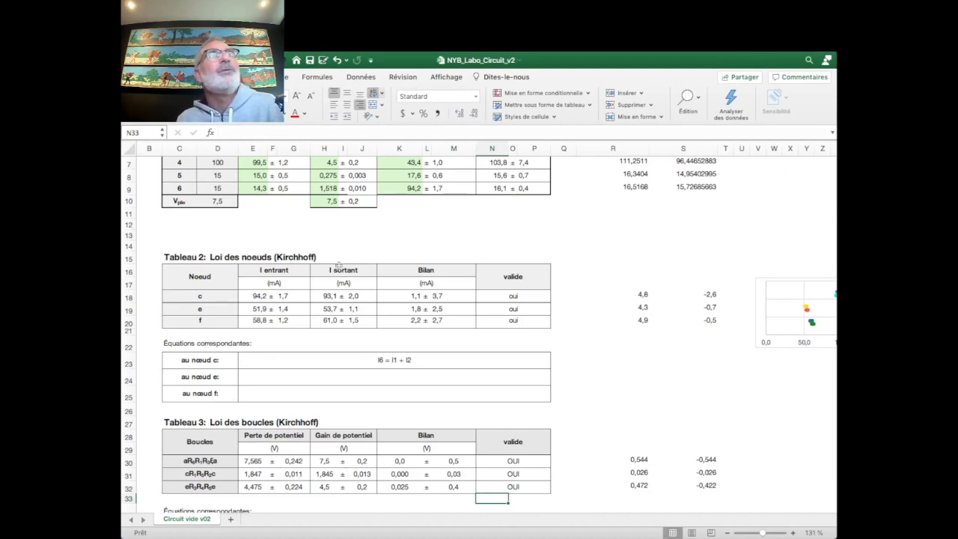
Begin the equation for loop aR6R1R3ξa in F35 with the term ΔV6
{"action": "scroll", "coordinate": [359, 330], "scroll_direction": "down", "scroll_amount": 4}
{"action": "left_click", "coordinate": [288, 403]}
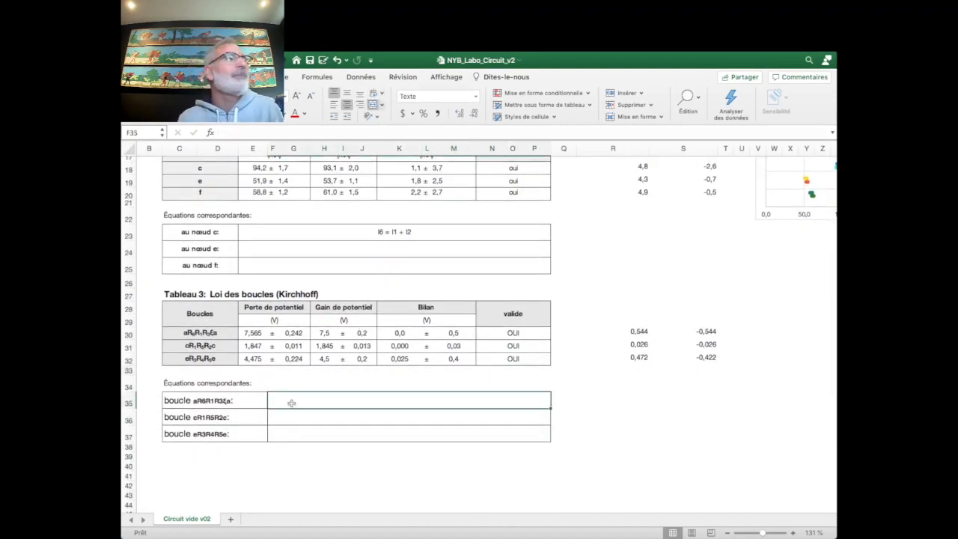
{"action": "scroll", "coordinate": [298, 397], "scroll_direction": "up", "scroll_amount": 1}
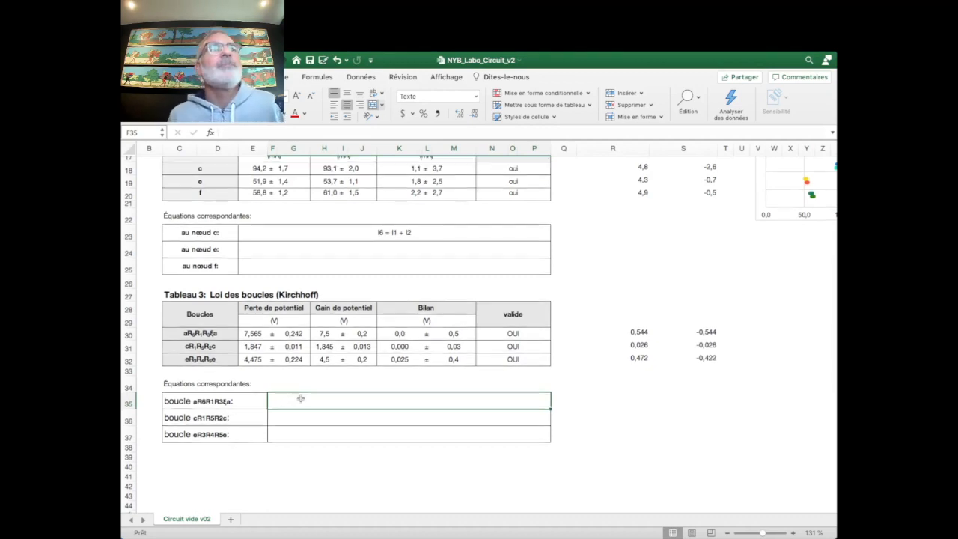
{"action": "type", "text": "R"}
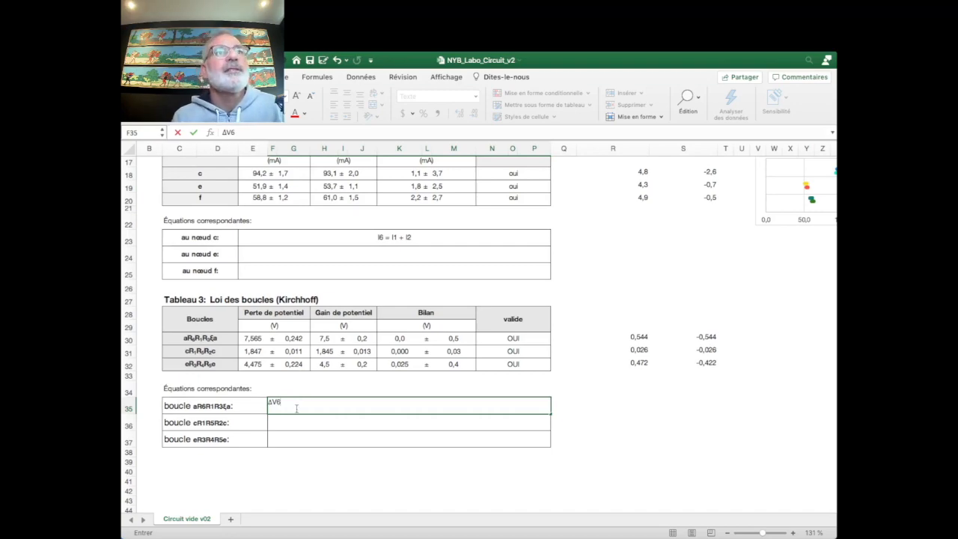
Make the first term of loop aR6R1R3ξa's equation negative, -ΔV6, and continue with a second negative ΔV term
{"action": "scroll", "coordinate": [301, 398], "scroll_direction": "up", "scroll_amount": 10}
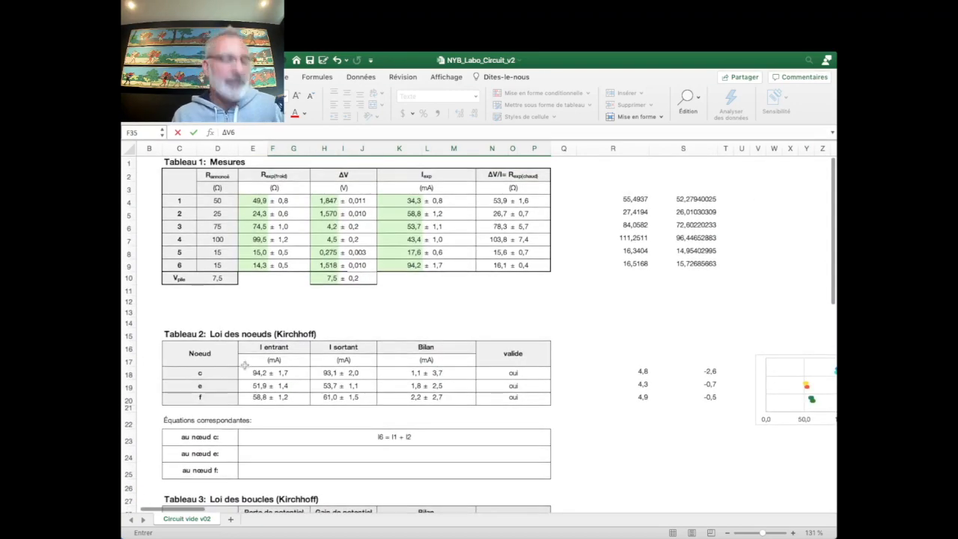
{"action": "scroll", "coordinate": [247, 366], "scroll_direction": "left", "scroll_amount": 5}
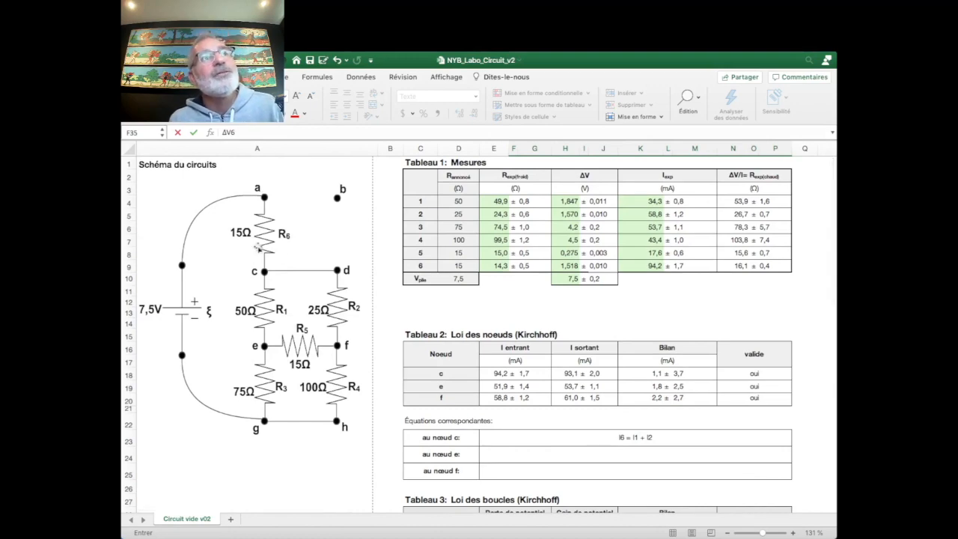
{"action": "scroll", "coordinate": [294, 292], "scroll_direction": "down", "scroll_amount": 1}
{"action": "scroll", "coordinate": [294, 292], "scroll_direction": "down", "scroll_amount": 5}
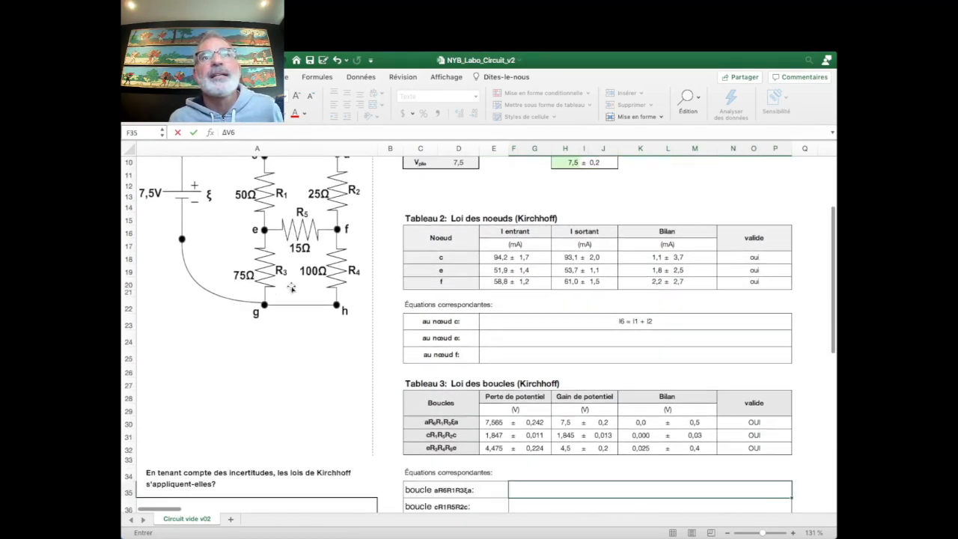
{"action": "left_click_drag", "start_coordinate": [522, 441], "coordinate": [510, 442]}
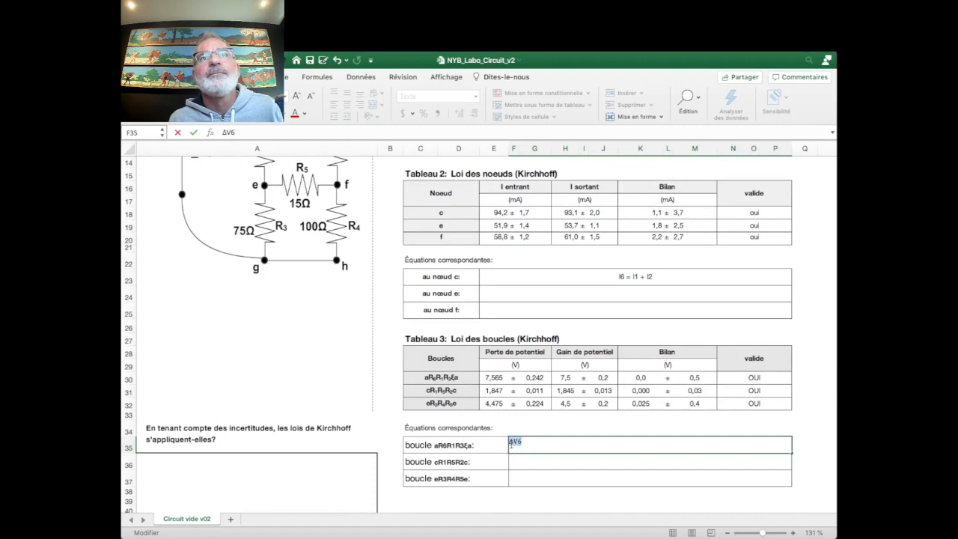
{"action": "key", "text": "Right"}
{"action": "type", "text": "-ΔV6"}
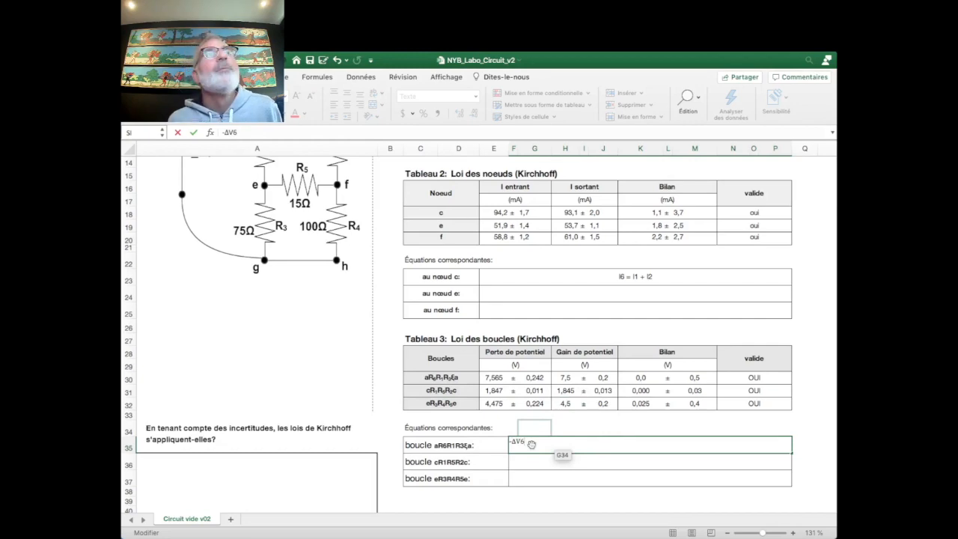
{"action": "type", "text": "-"}
{"action": "scroll", "coordinate": [449, 359], "scroll_direction": "up", "scroll_amount": 3}
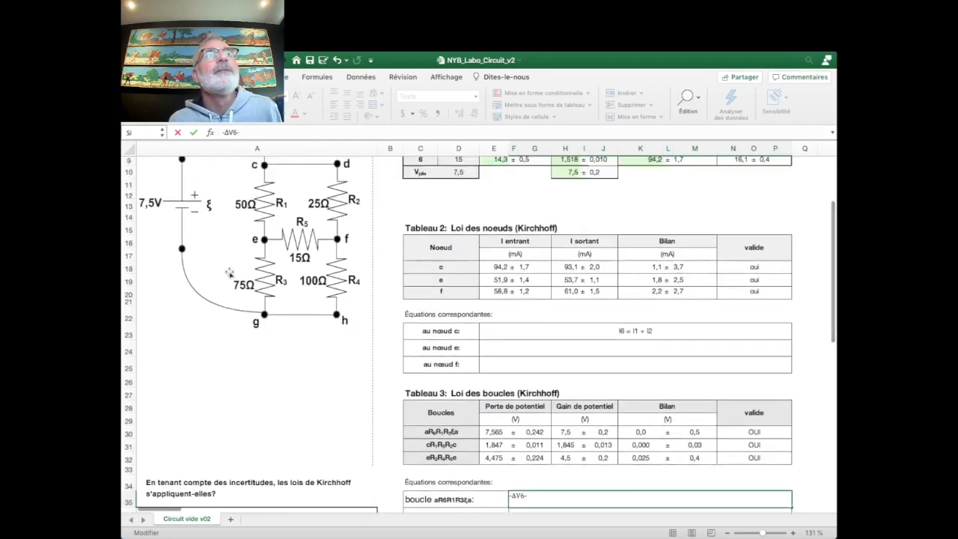
{"action": "scroll", "coordinate": [269, 302], "scroll_direction": "down", "scroll_amount": 3}
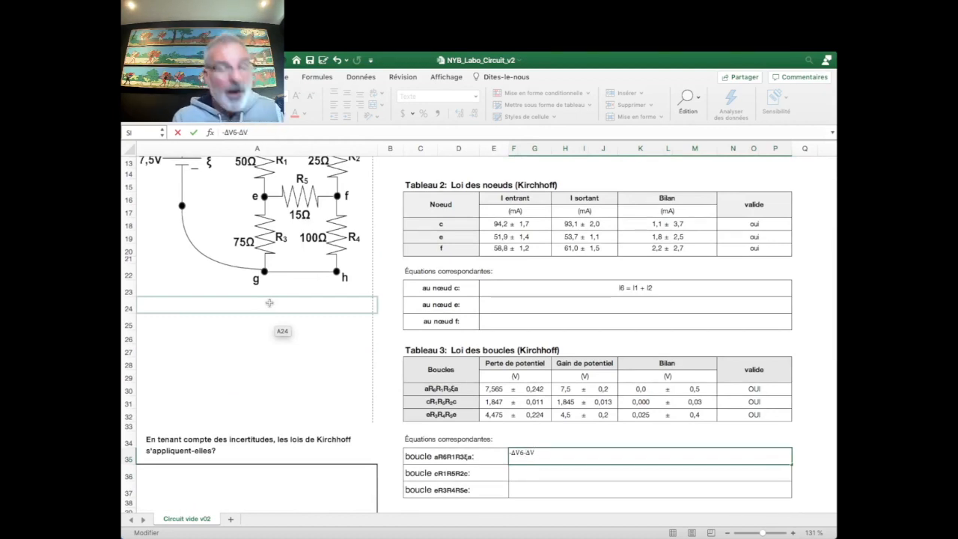
Rewrite loop aR6R1R3ξa's equation without the Δ symbols as -V6-V1-V3+Vpile =0
{"action": "key", "text": "BackSpace"}
{"action": "key", "text": "BackSpace"}
{"action": "key", "text": "BackSpace"}
{"action": "key", "text": "BackSpace"}
{"action": "key", "text": "BackSpace"}
{"action": "key", "text": "BackSpace"}
{"action": "key", "text": "BackSpace"}
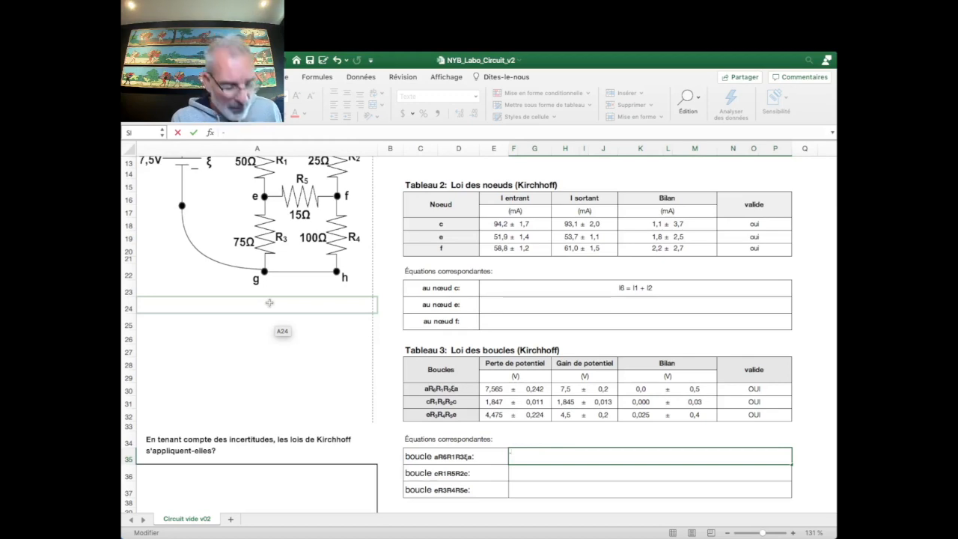
{"action": "type", "text": "V6"}
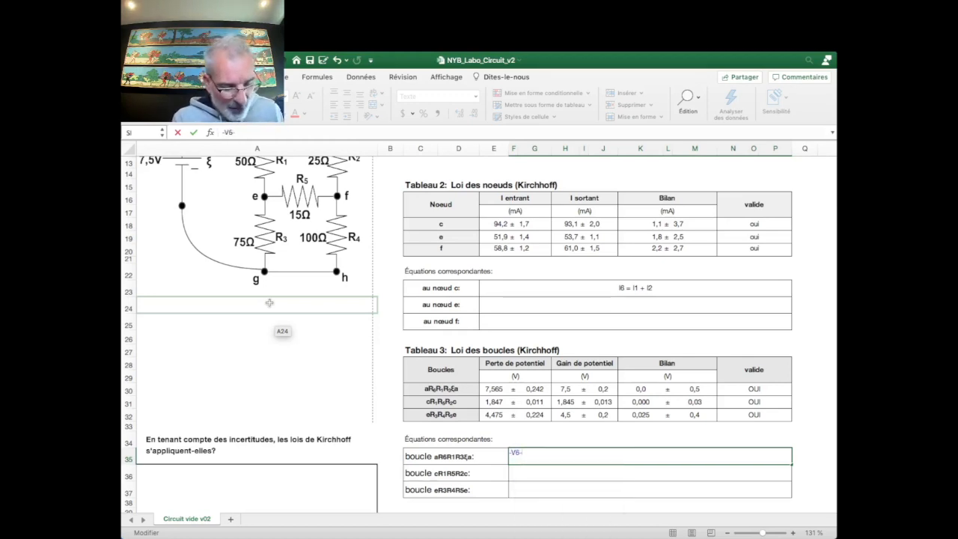
{"action": "type", "text": "-V1"}
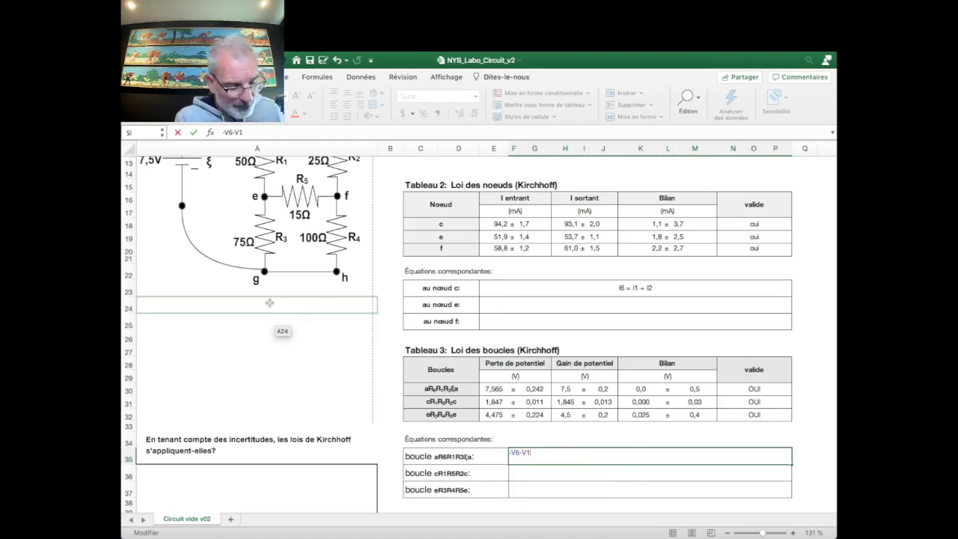
{"action": "type", "text": "-V3+"}
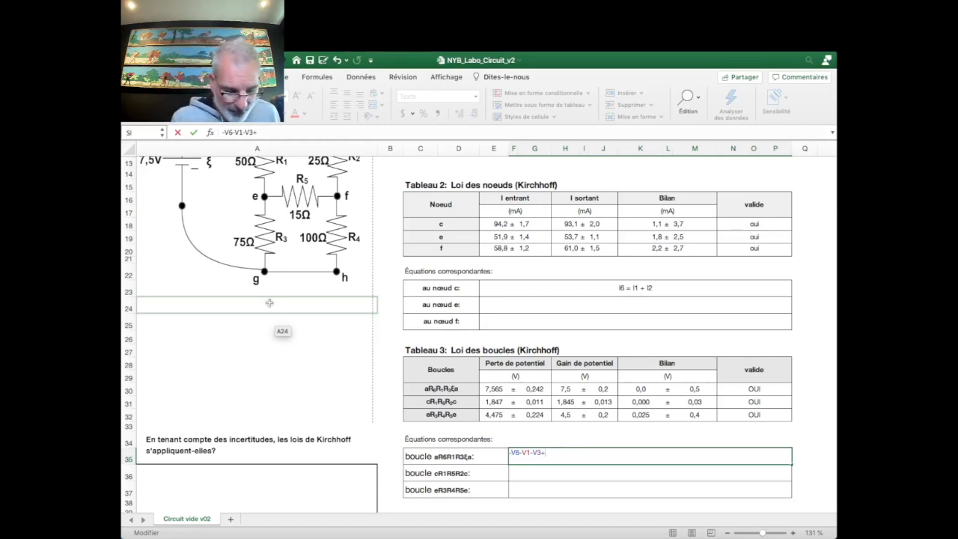
{"action": "type", "text": "Vpile =0"}
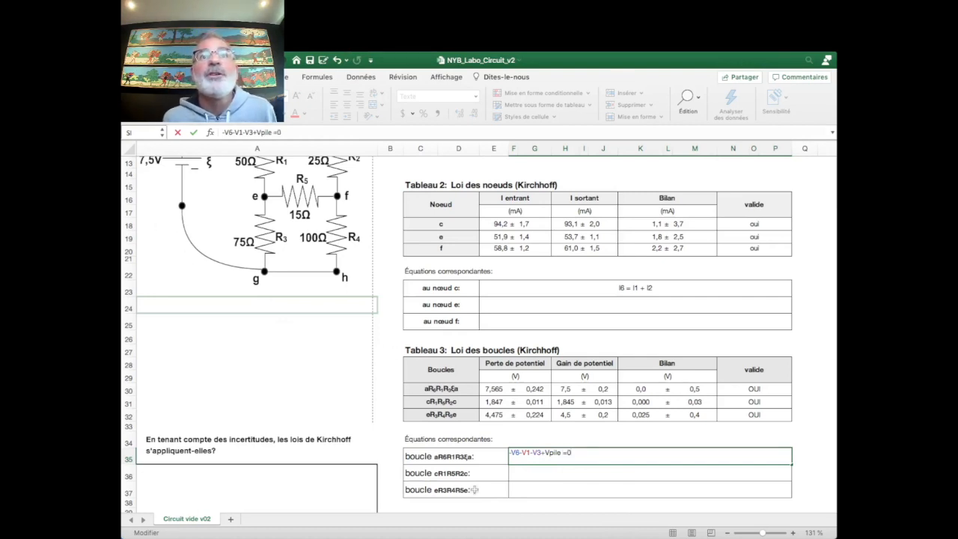
Add spaces between the terms and signs of loop aR6R1R3ξa's equation, giving -V6 -V1 -V3 + Vpile = 0
{"action": "left_click_drag", "start_coordinate": [511, 453], "coordinate": [521, 453]}
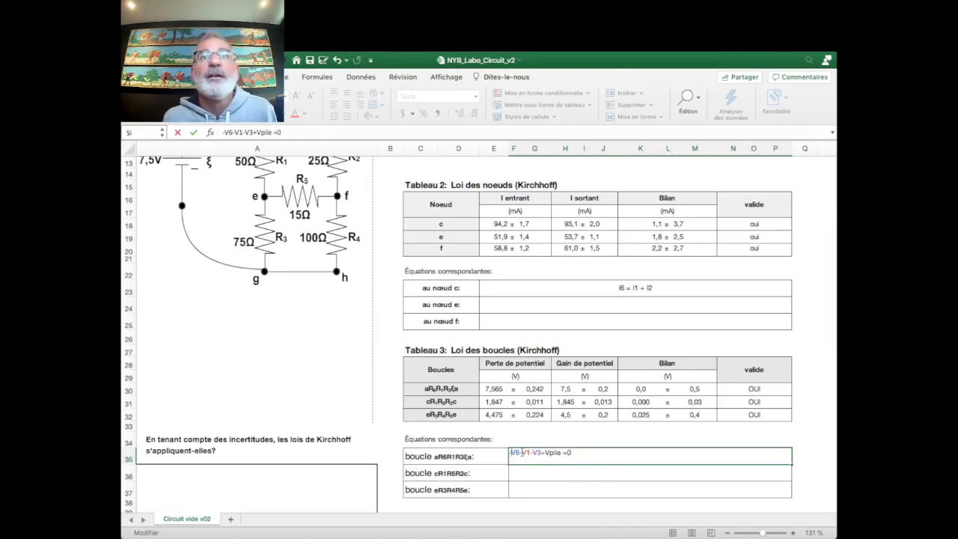
{"action": "left_click", "coordinate": [526, 453]}
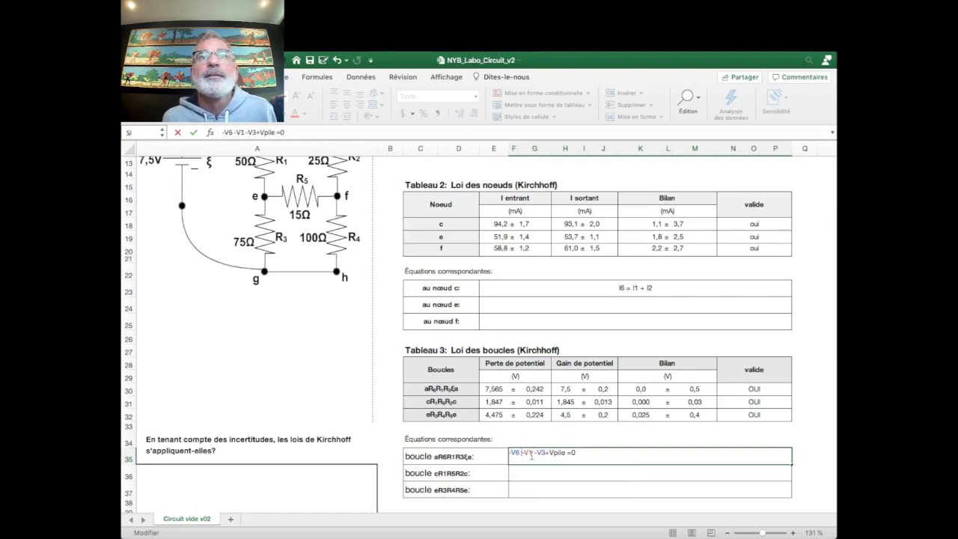
{"action": "left_click_drag", "start_coordinate": [510, 454], "coordinate": [518, 453]}
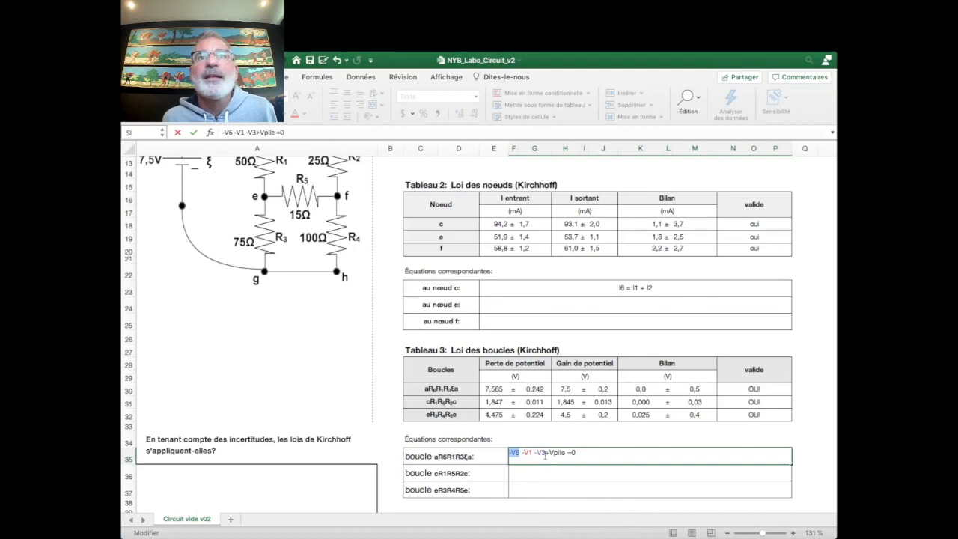
{"action": "left_click", "coordinate": [547, 454]}
{"action": "left_click", "coordinate": [551, 454]}
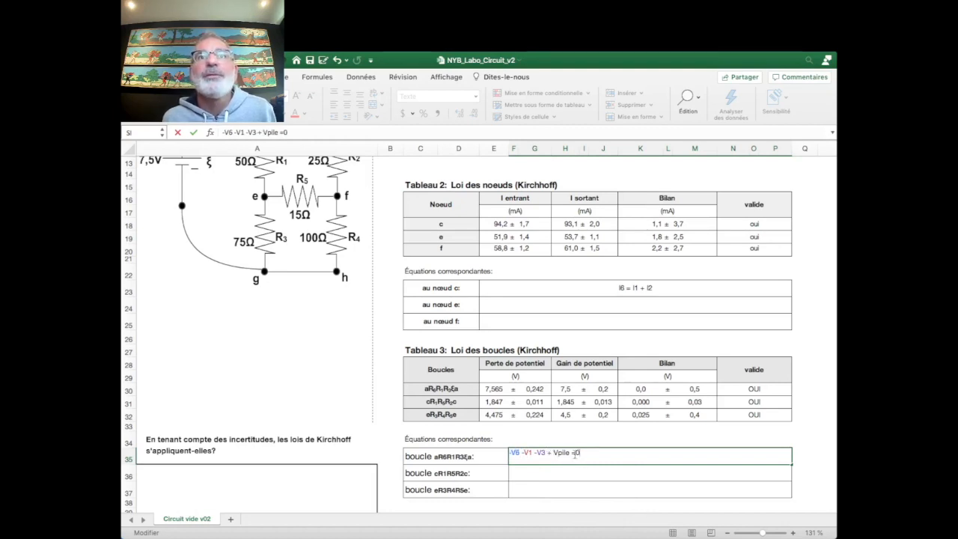
{"action": "left_click", "coordinate": [574, 453]}
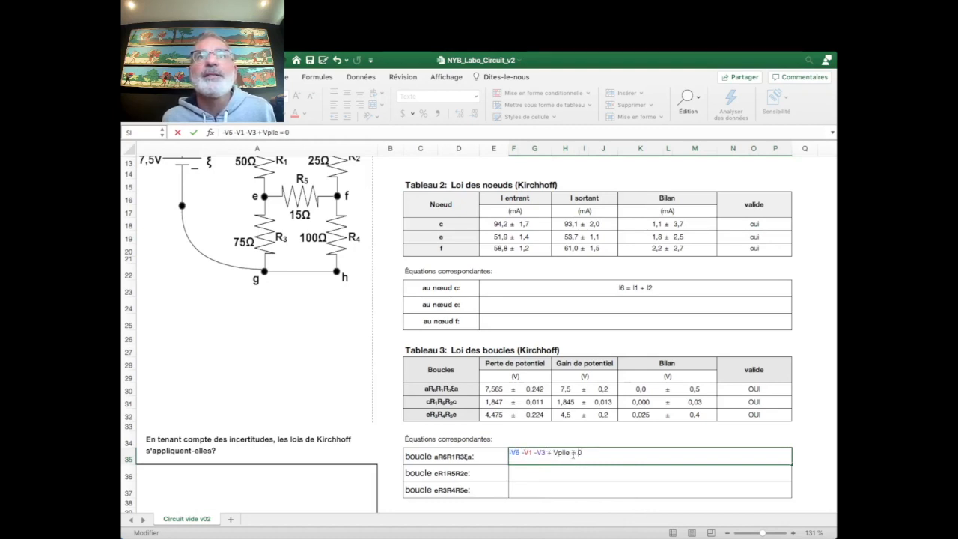
Enclose the negative terms in parentheses joined by plus signs, and enter (-V6) + (-V1) + (-V3) + Vpile = 0 in F35
{"action": "left_click", "coordinate": [522, 454]}
{"action": "type", "text": ")"}
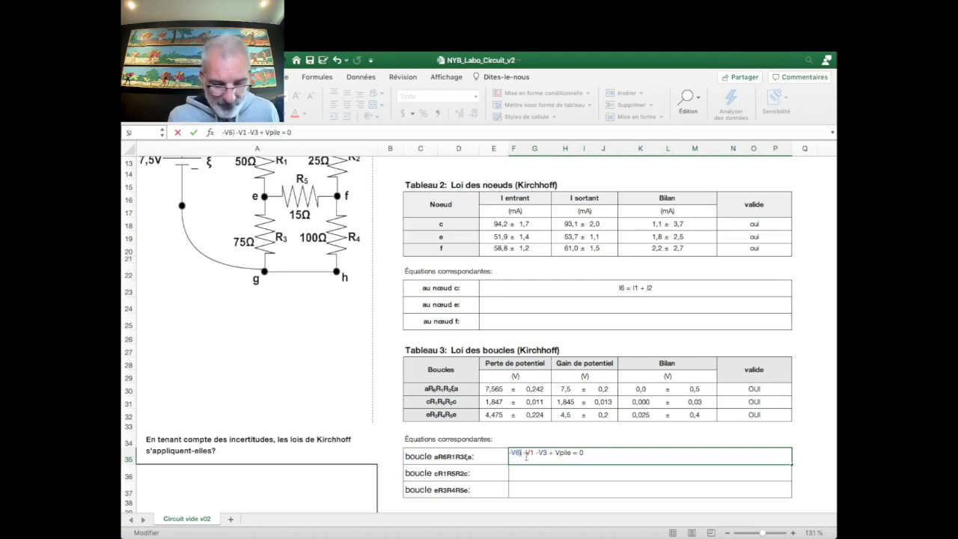
{"action": "type", "text": "("}
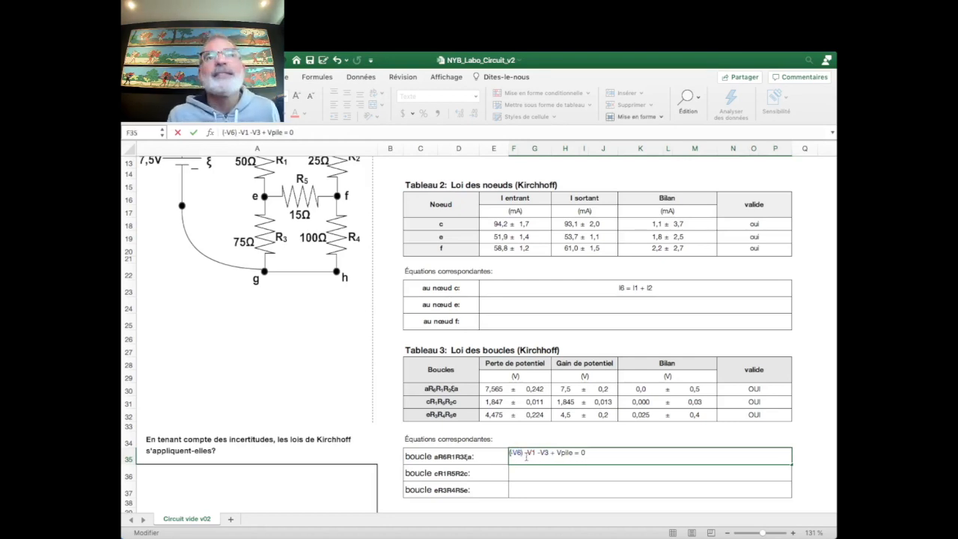
{"action": "type", "text": "+ "}
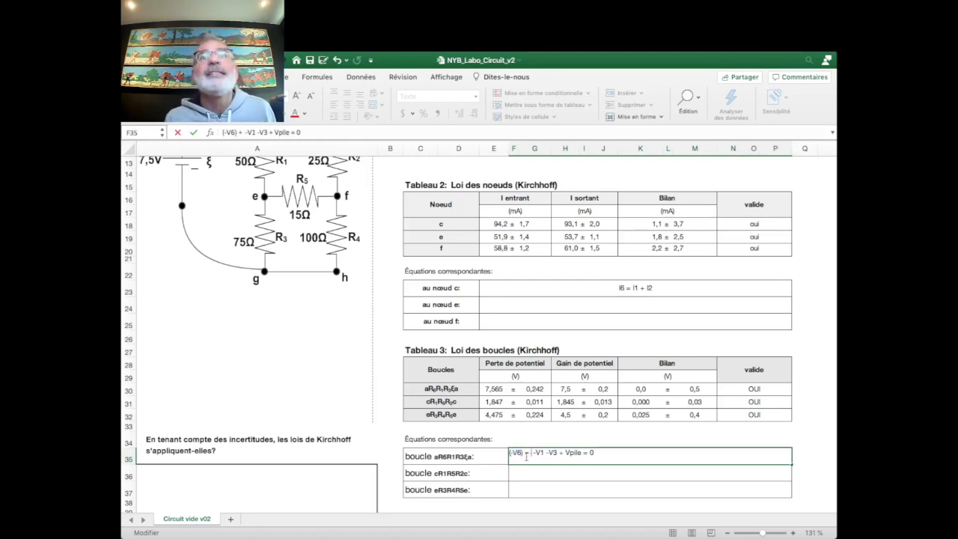
{"action": "type", "text": "("}
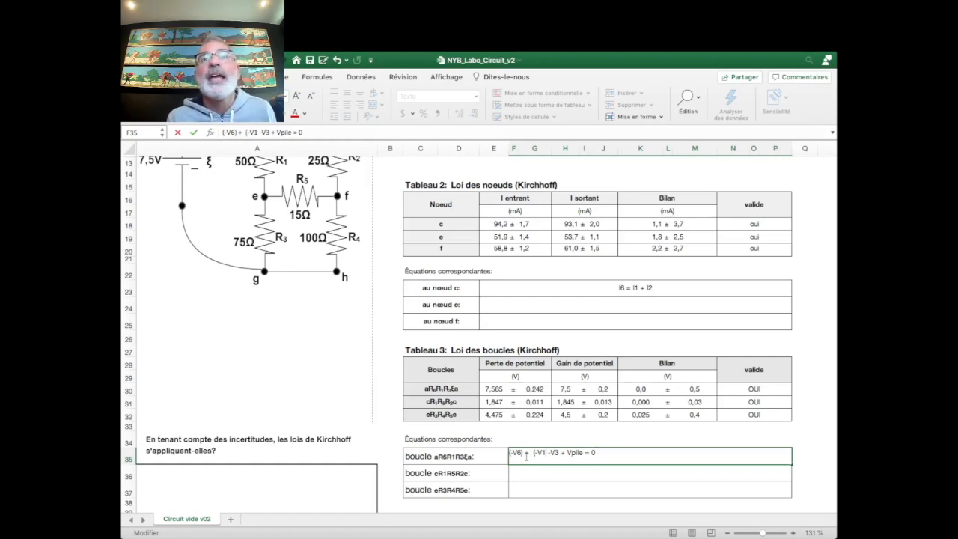
{"action": "type", "text": ") + ("}
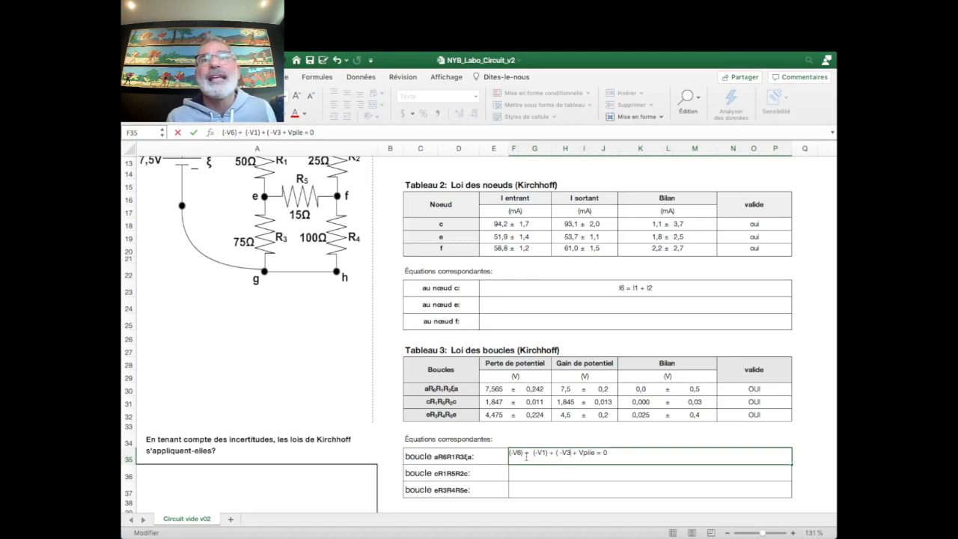
{"action": "type", "text": ")"}
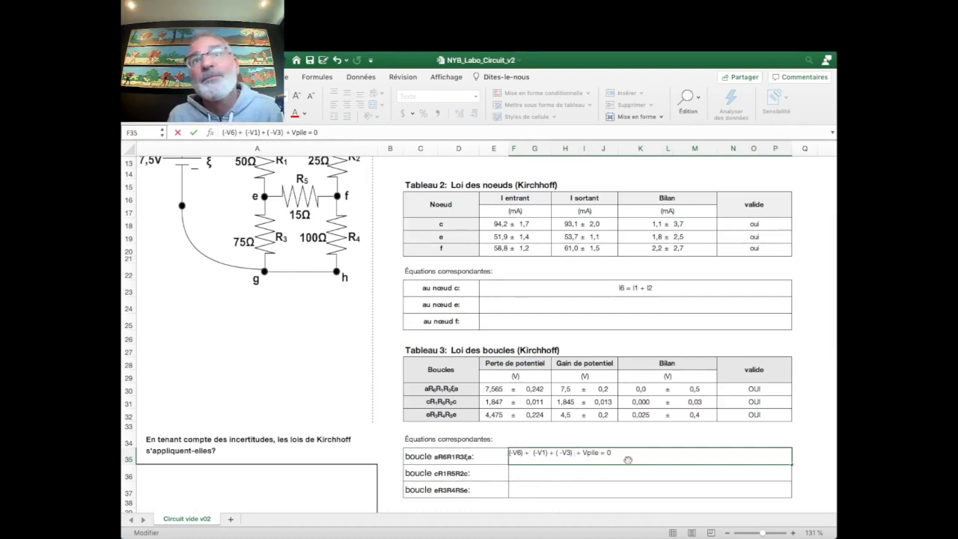
{"action": "left_click", "coordinate": [551, 472]}
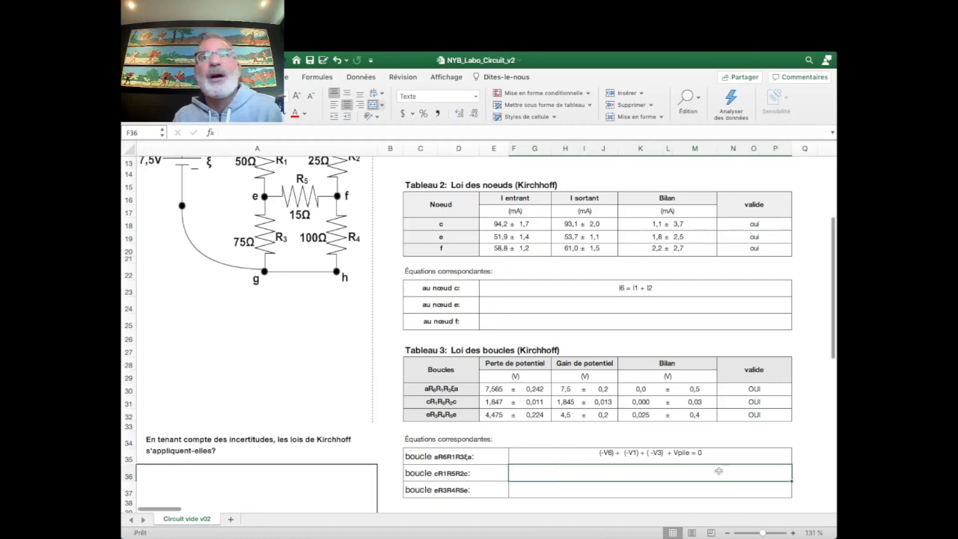
{"action": "scroll", "coordinate": [600, 485], "scroll_direction": "down", "scroll_amount": 3}
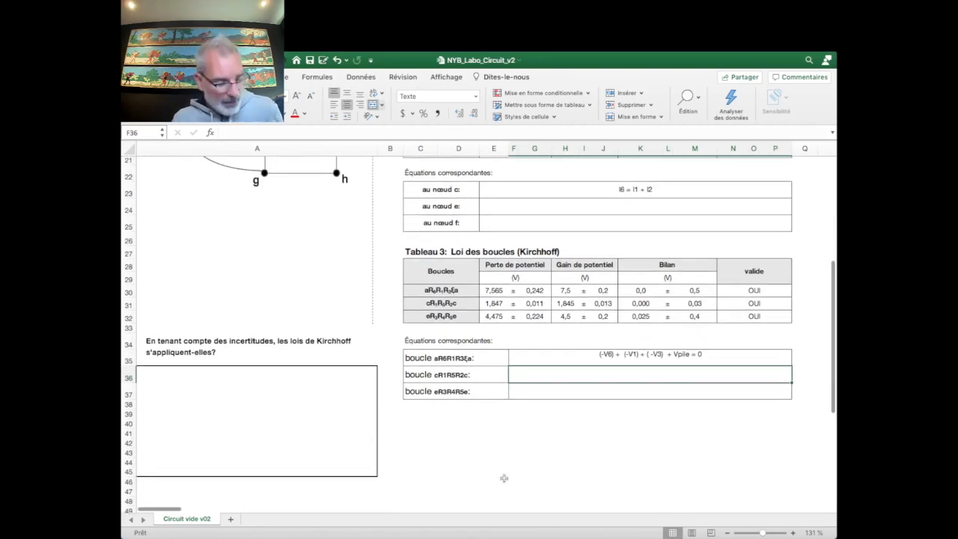